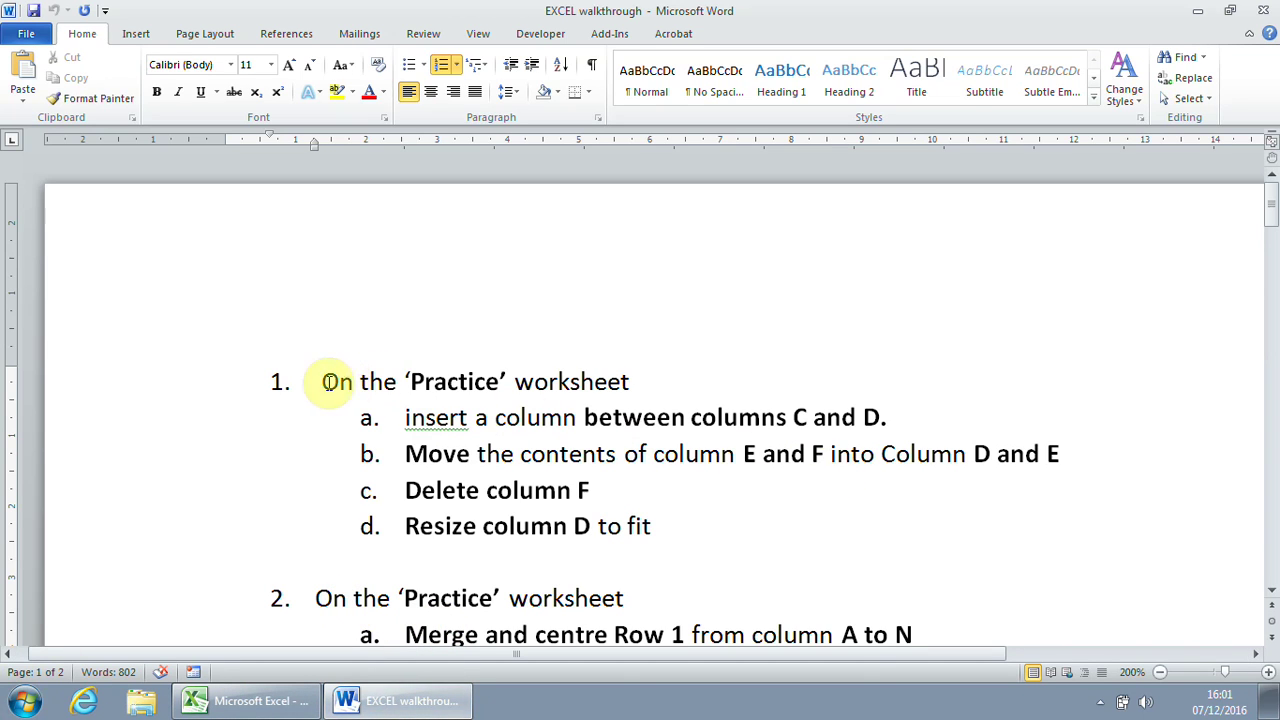
Read the task 1 heading and instruction 1a in the Word walkthrough, checking the Practice worksheet and returning to Excel.
{"action": "left_click_drag", "start_coordinate": [320, 383], "coordinate": [623, 400]}
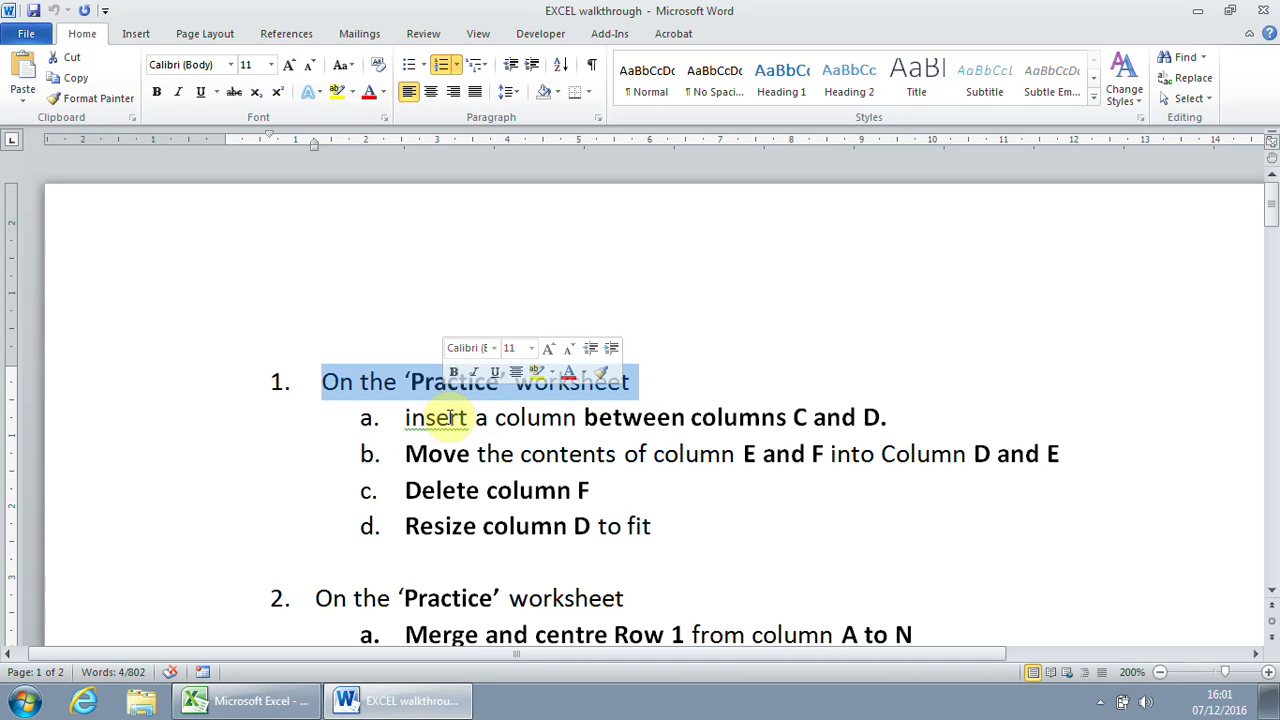
{"action": "left_click", "coordinate": [268, 706]}
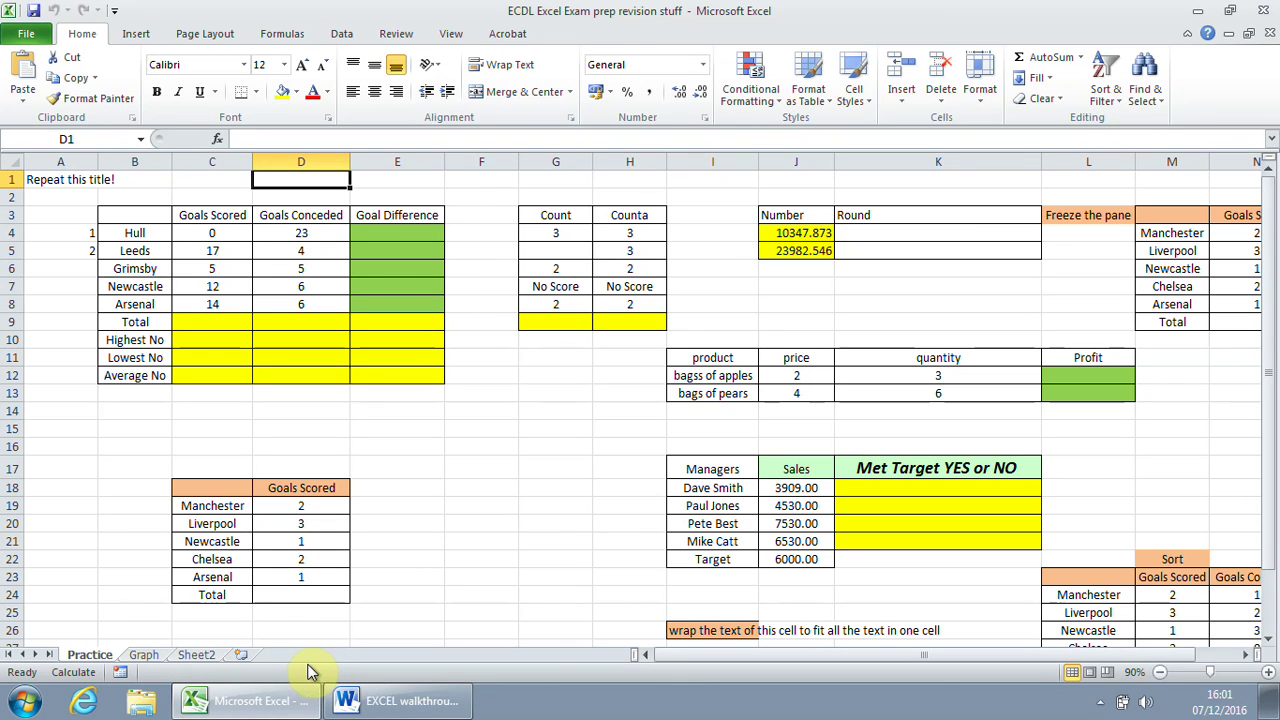
{"action": "left_click", "coordinate": [402, 700]}
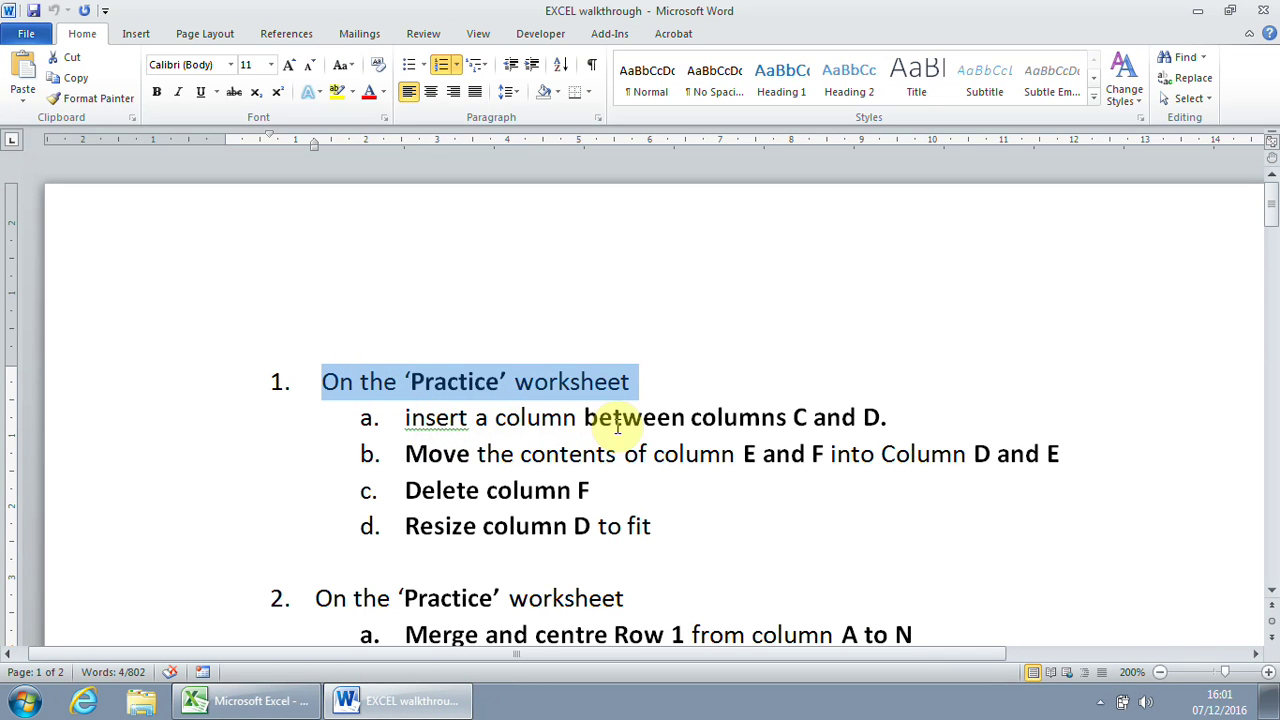
{"action": "left_click_drag", "start_coordinate": [407, 420], "coordinate": [894, 423]}
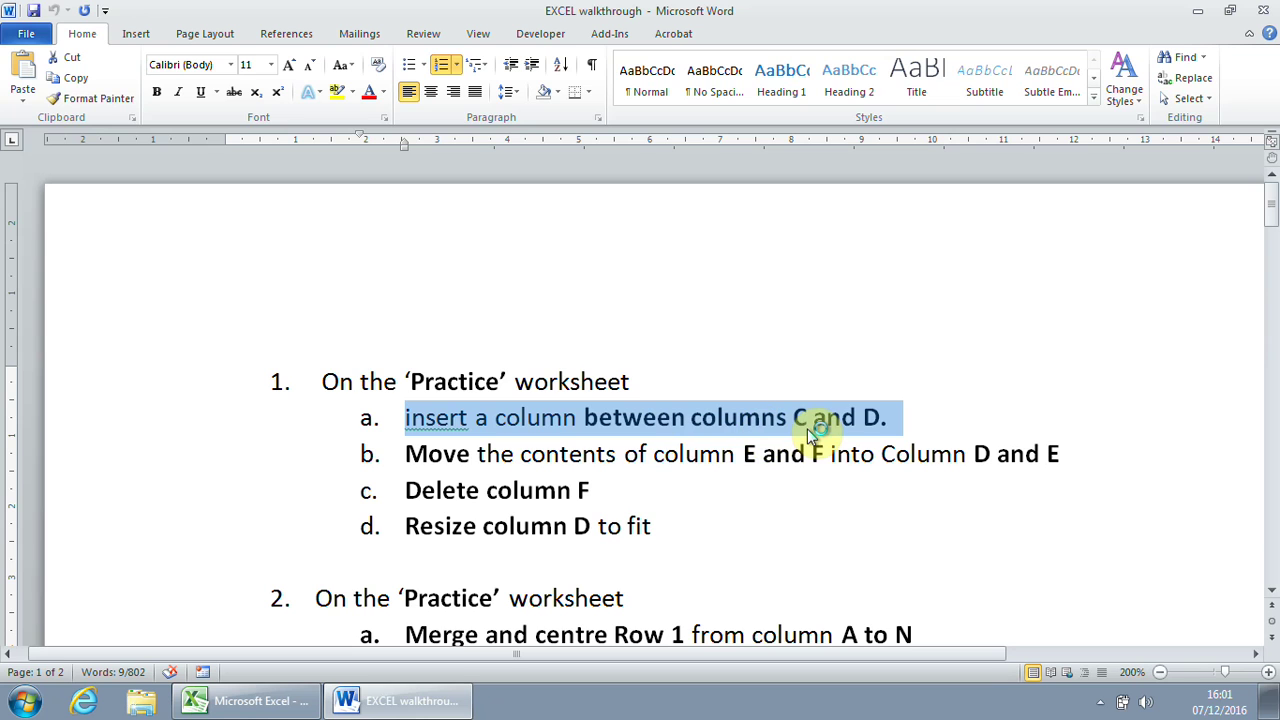
{"action": "left_click", "coordinate": [255, 706]}
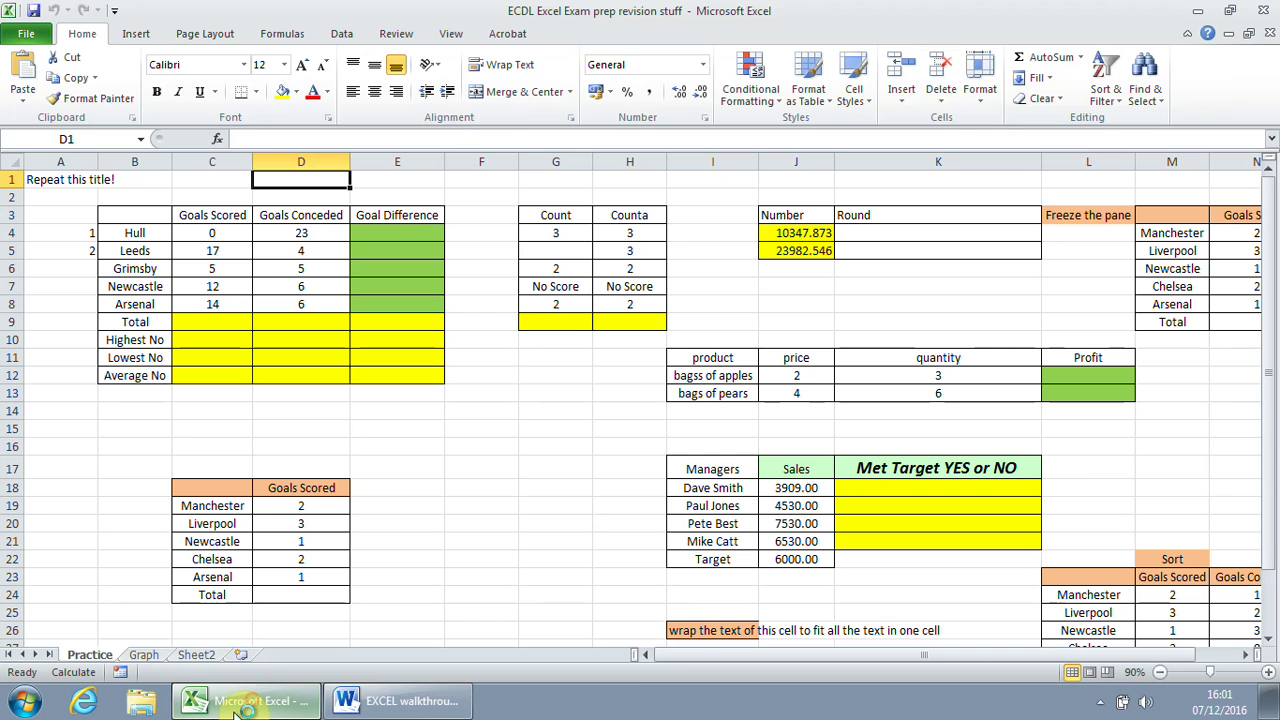
Try inserting a sheet column in front of column D on the Practice worksheet, and undo the insertion.
{"action": "left_click", "coordinate": [300, 161]}
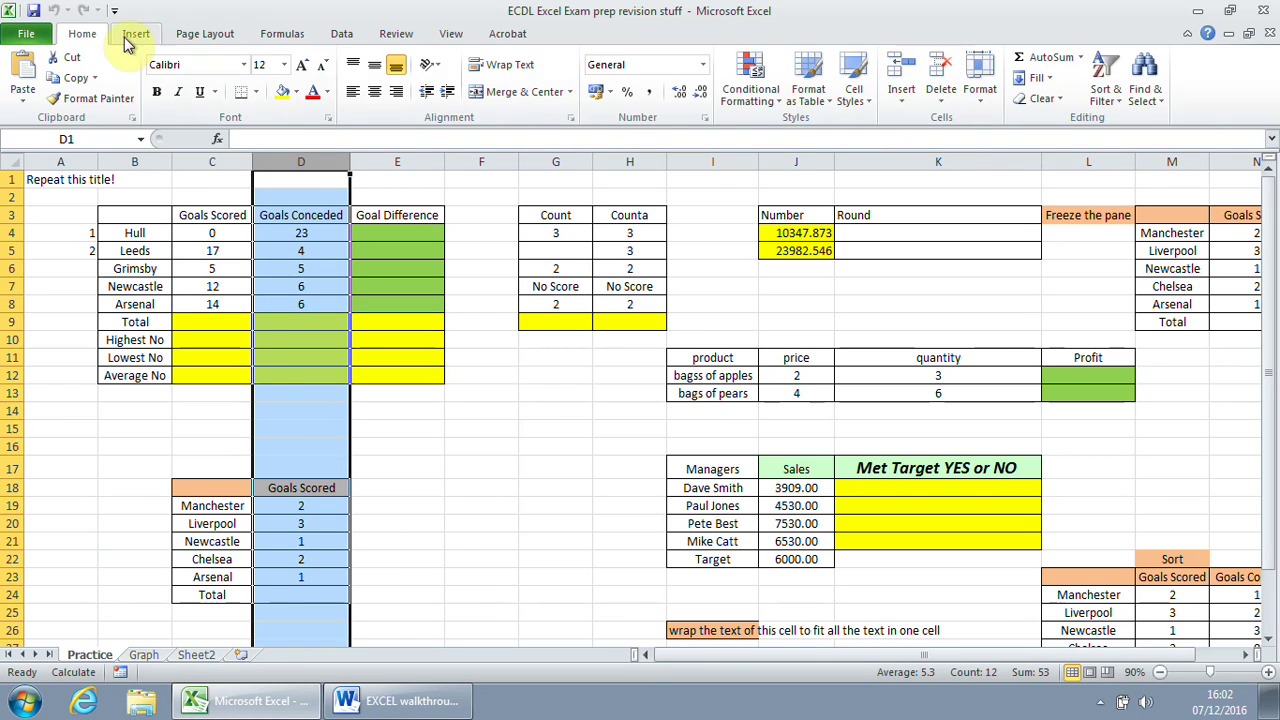
{"action": "left_click", "coordinate": [902, 100]}
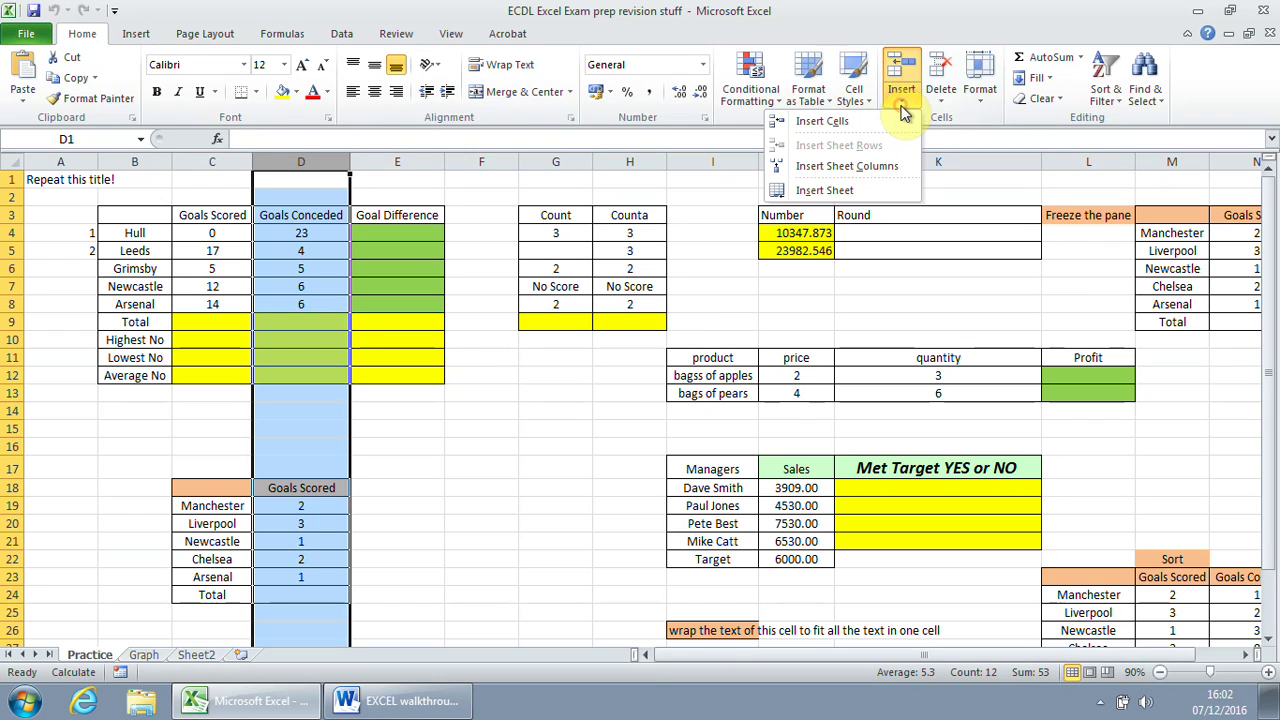
{"action": "left_click", "coordinate": [898, 168]}
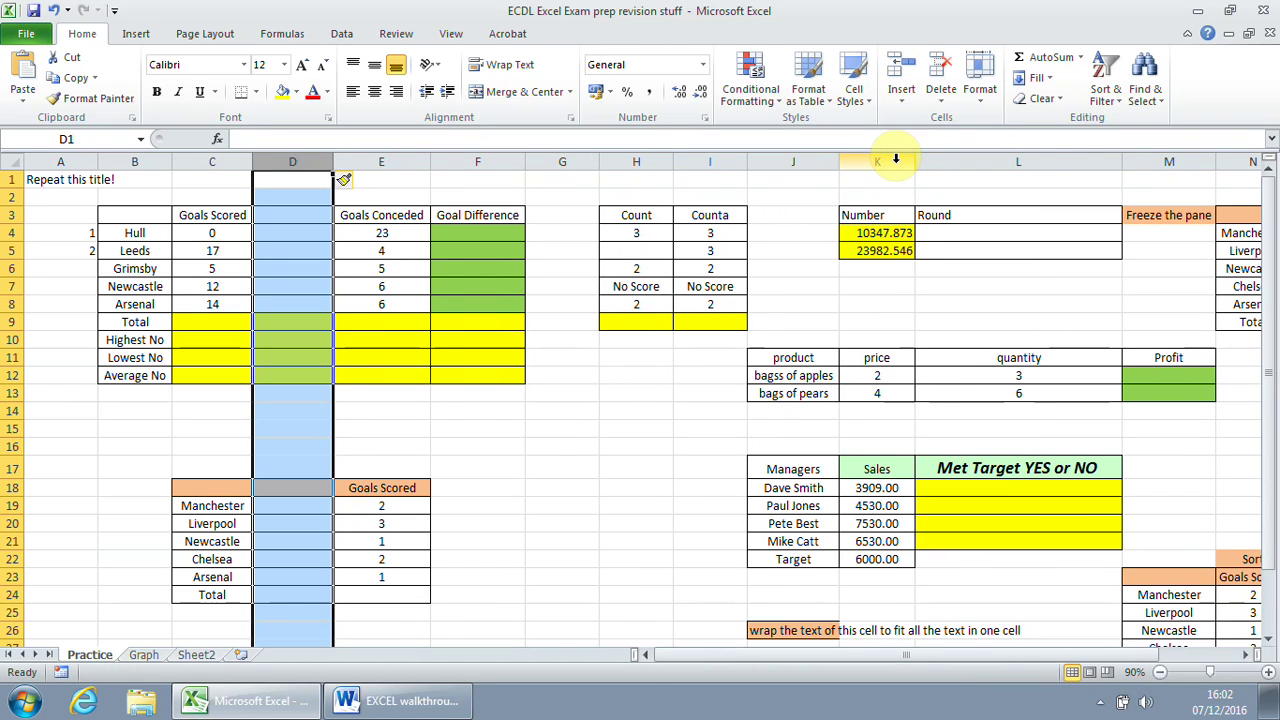
{"action": "left_click", "coordinate": [53, 10]}
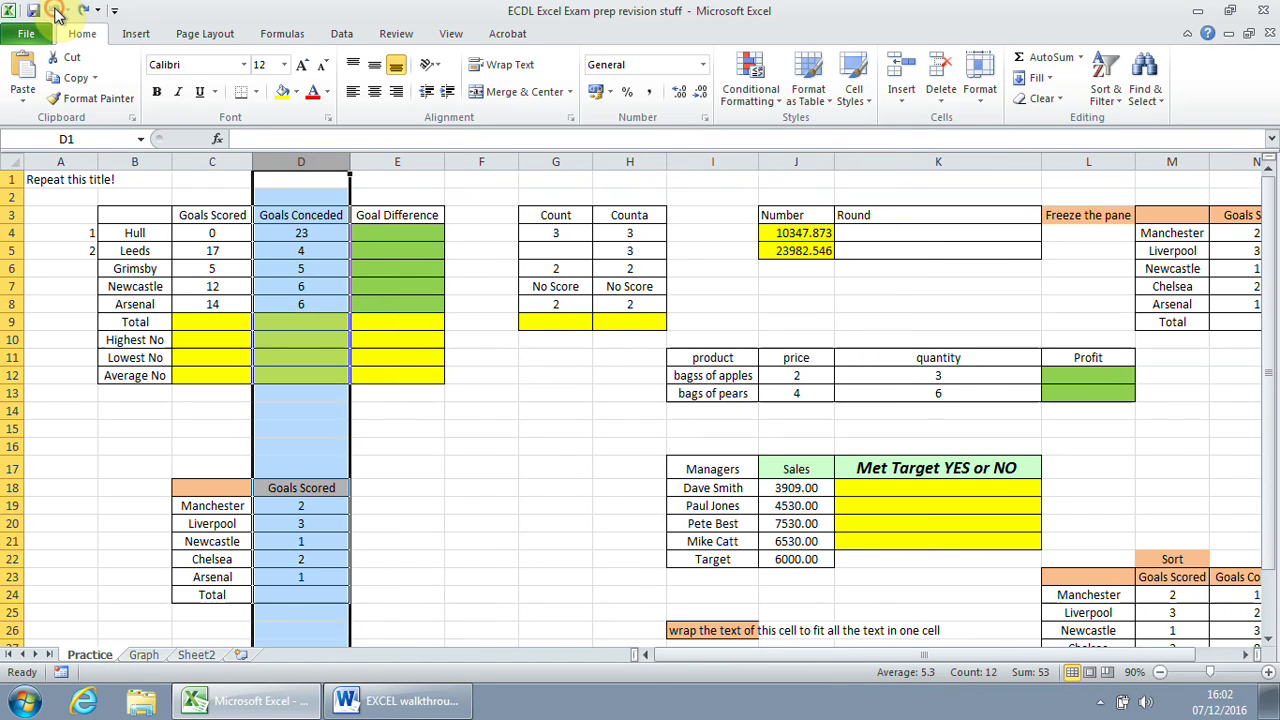
Insert a new sheet column between columns C and D on the Practice worksheet.
{"action": "left_click", "coordinate": [446, 468]}
{"action": "left_click", "coordinate": [310, 162]}
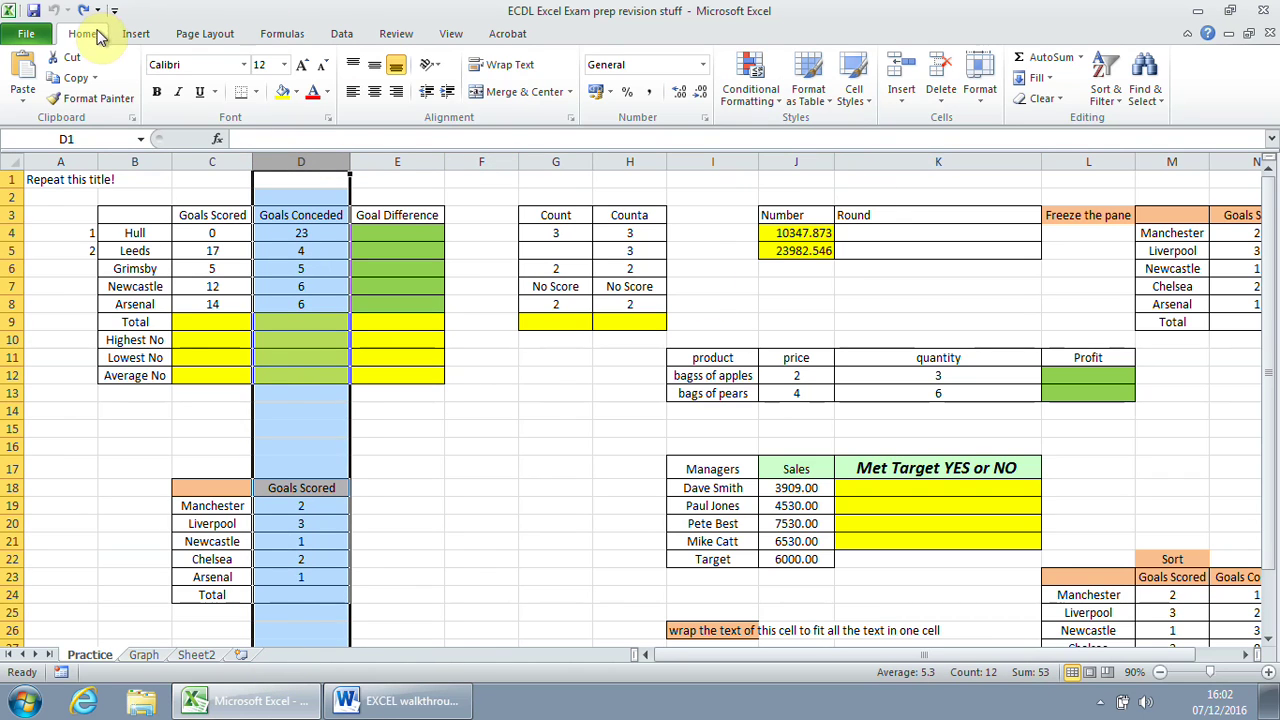
{"action": "left_click", "coordinate": [905, 103]}
{"action": "left_click", "coordinate": [872, 178]}
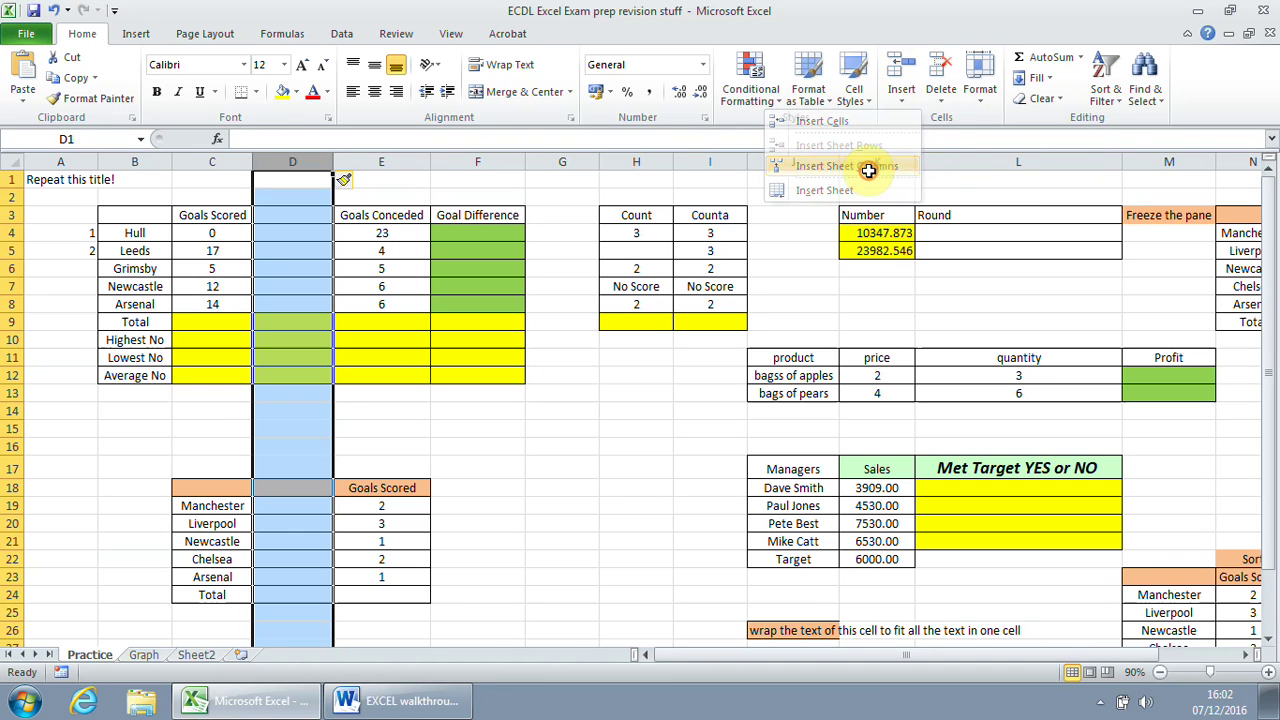
Switch to the Word walkthrough, select instruction 1b about moving columns E and F to read it, and return to Excel.
{"action": "left_click", "coordinate": [410, 703]}
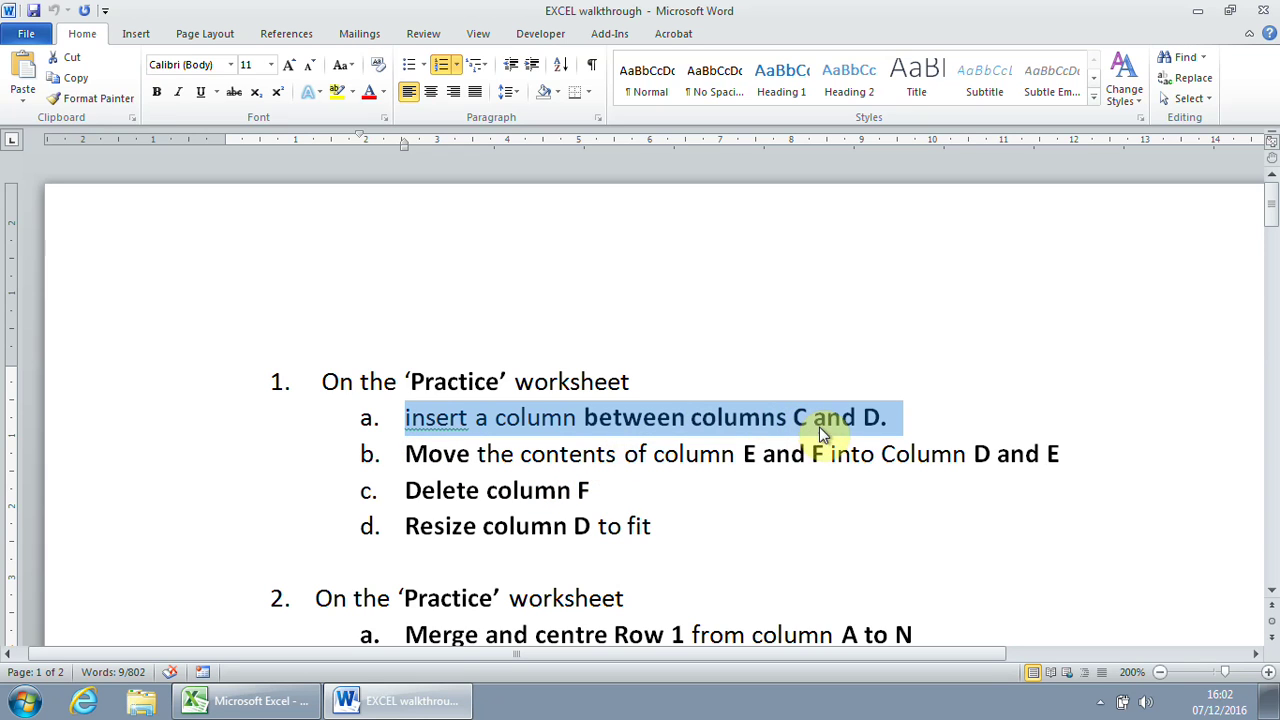
{"action": "left_click_drag", "start_coordinate": [410, 455], "coordinate": [1063, 457]}
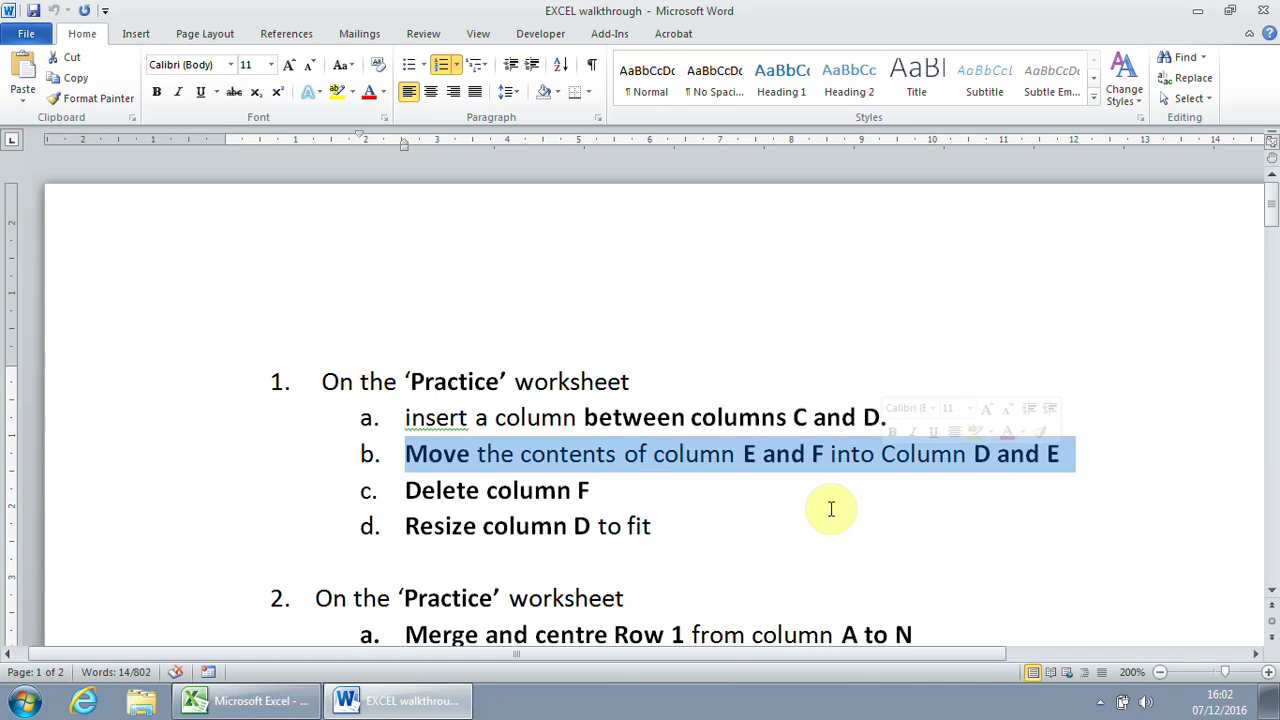
{"action": "left_click", "coordinate": [275, 702]}
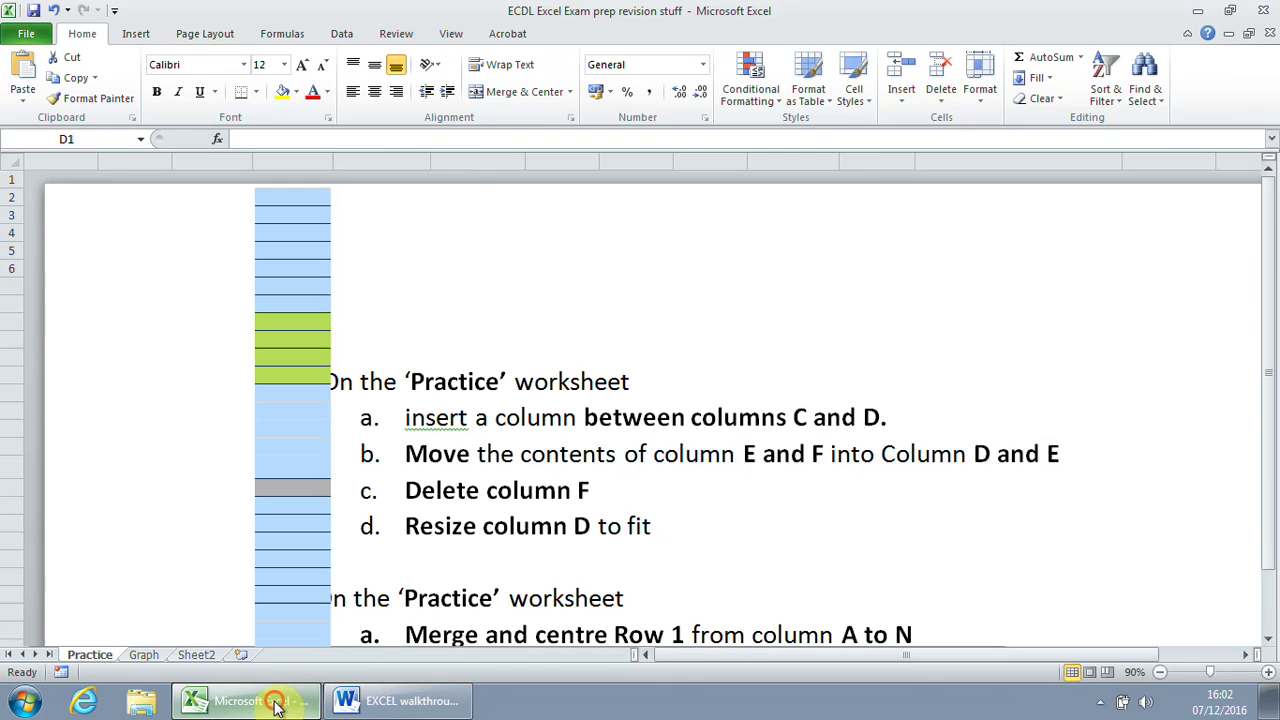
Try moving cells E3:F8 directly one column over so they start at D3, and undo the move.
{"action": "left_click", "coordinate": [398, 215]}
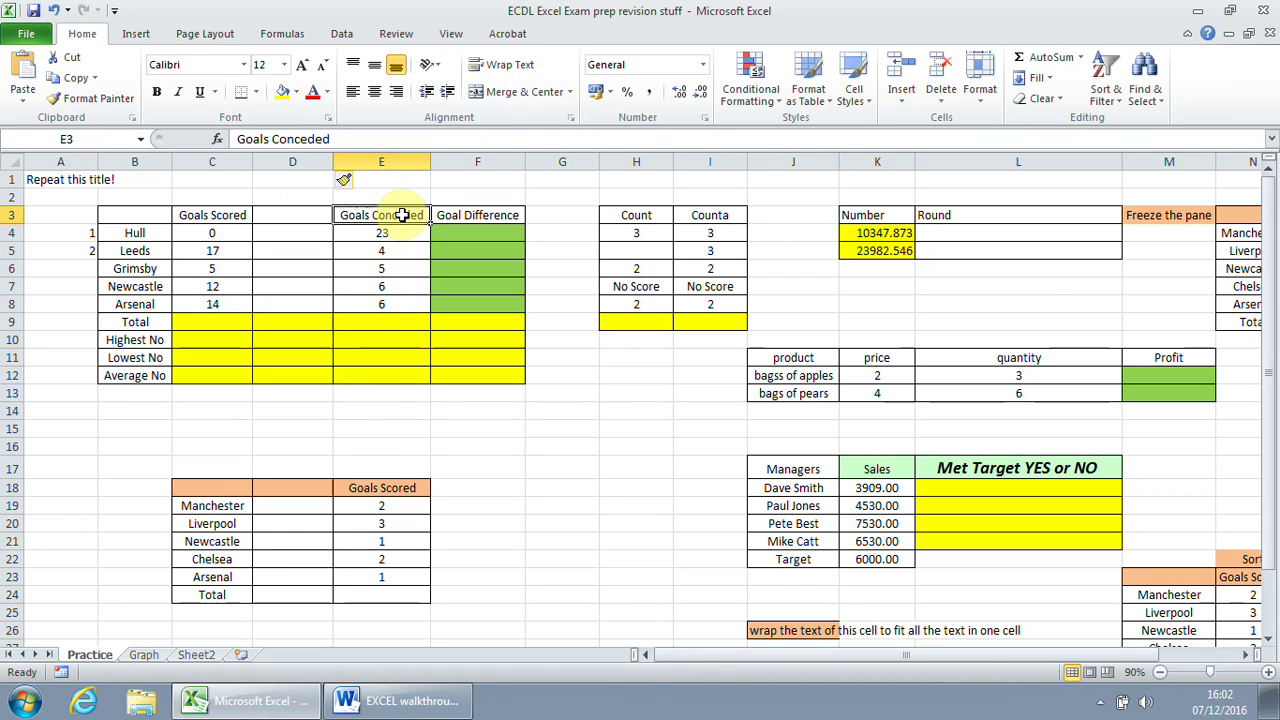
{"action": "left_click_drag", "start_coordinate": [428, 215], "coordinate": [470, 302]}
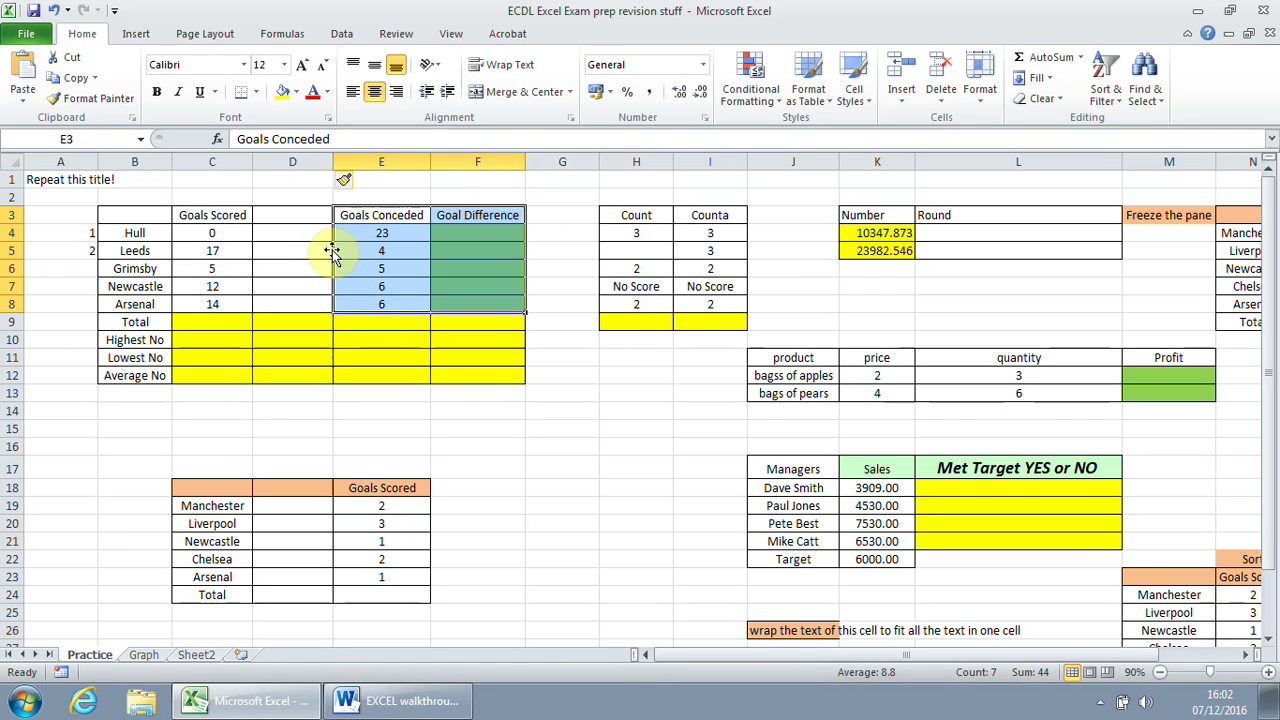
{"action": "left_click_drag", "start_coordinate": [331, 250], "coordinate": [317, 245]}
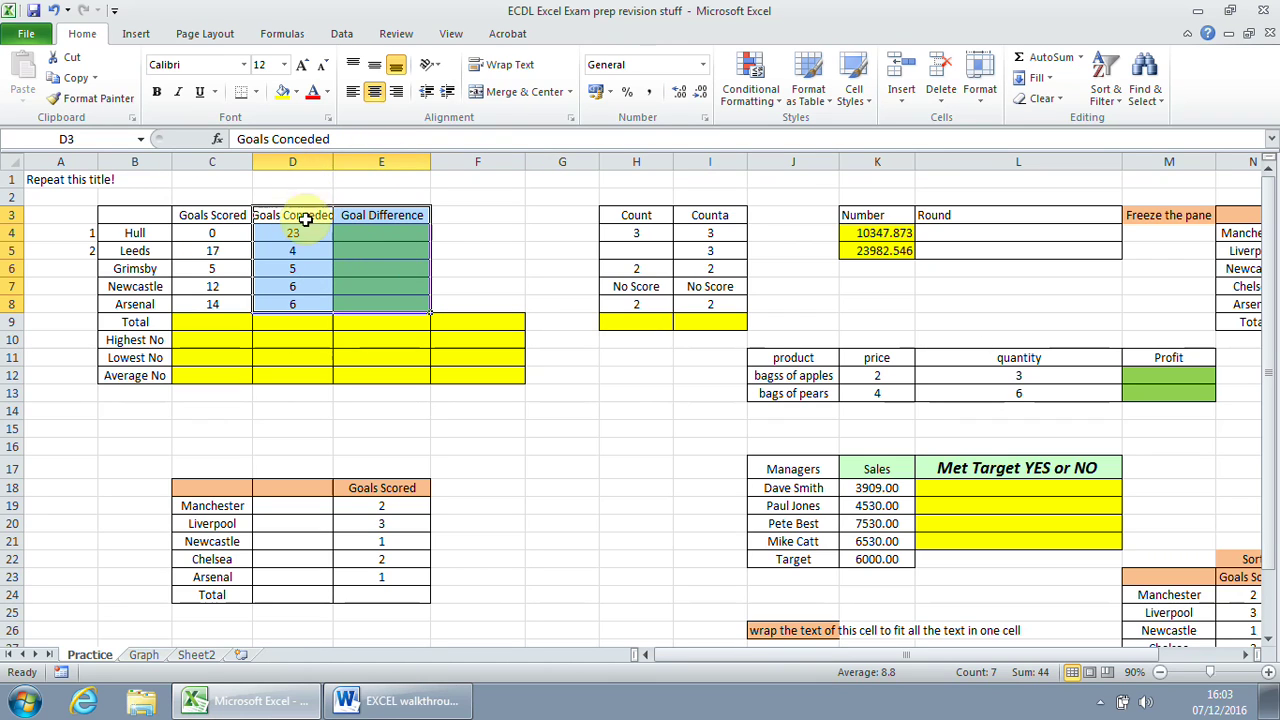
{"action": "left_click", "coordinate": [56, 11]}
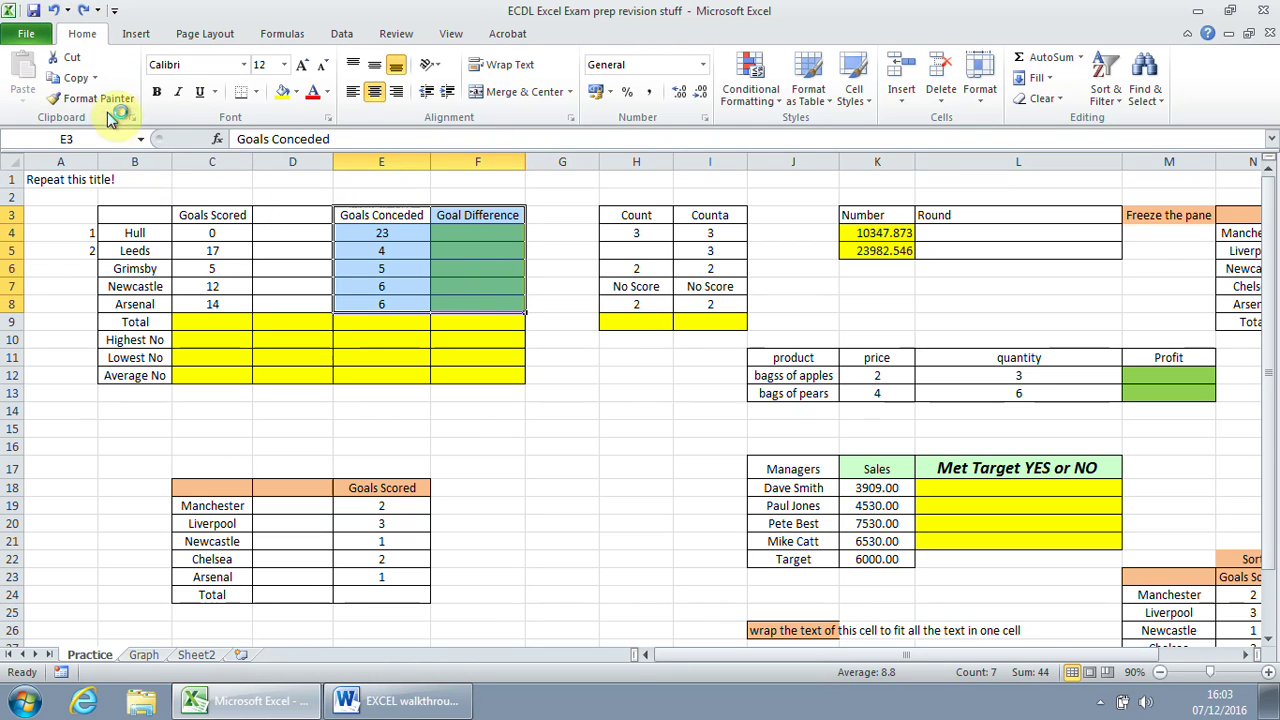
Cut the selected cells E3:F8 and paste them starting at cell D3.
{"action": "left_click", "coordinate": [72, 58]}
{"action": "left_click", "coordinate": [295, 215]}
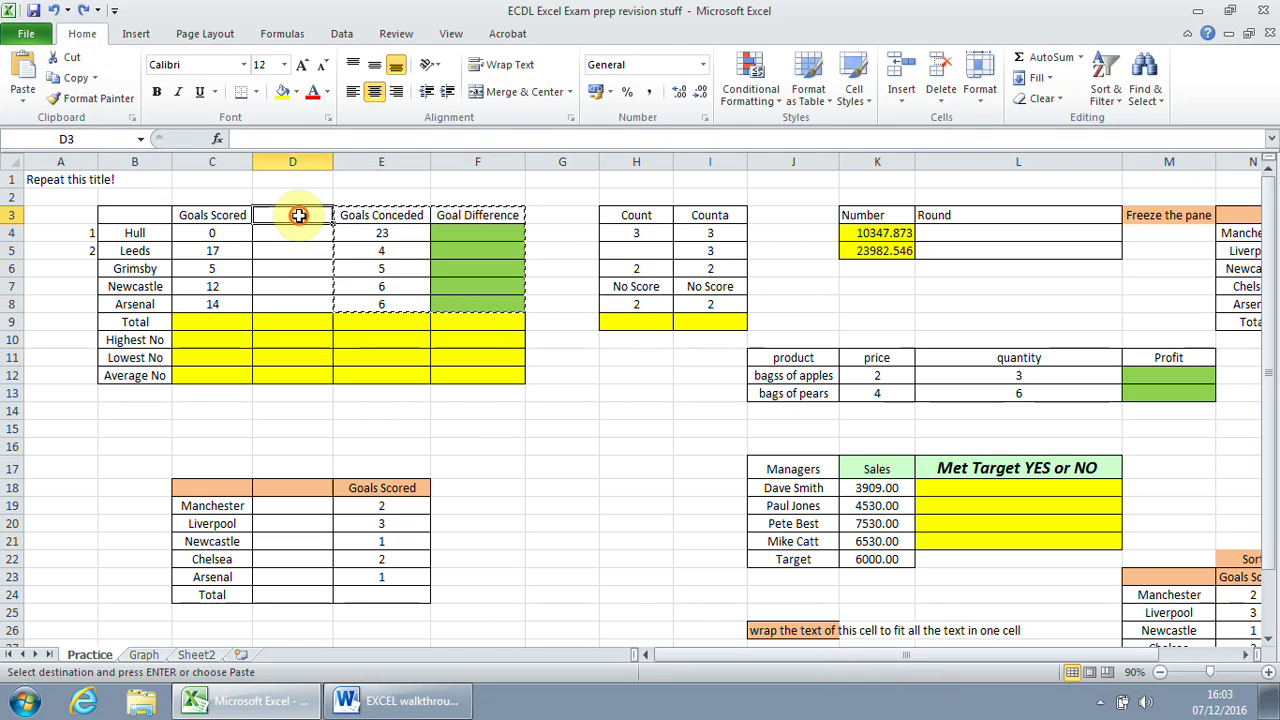
{"action": "left_click", "coordinate": [22, 80]}
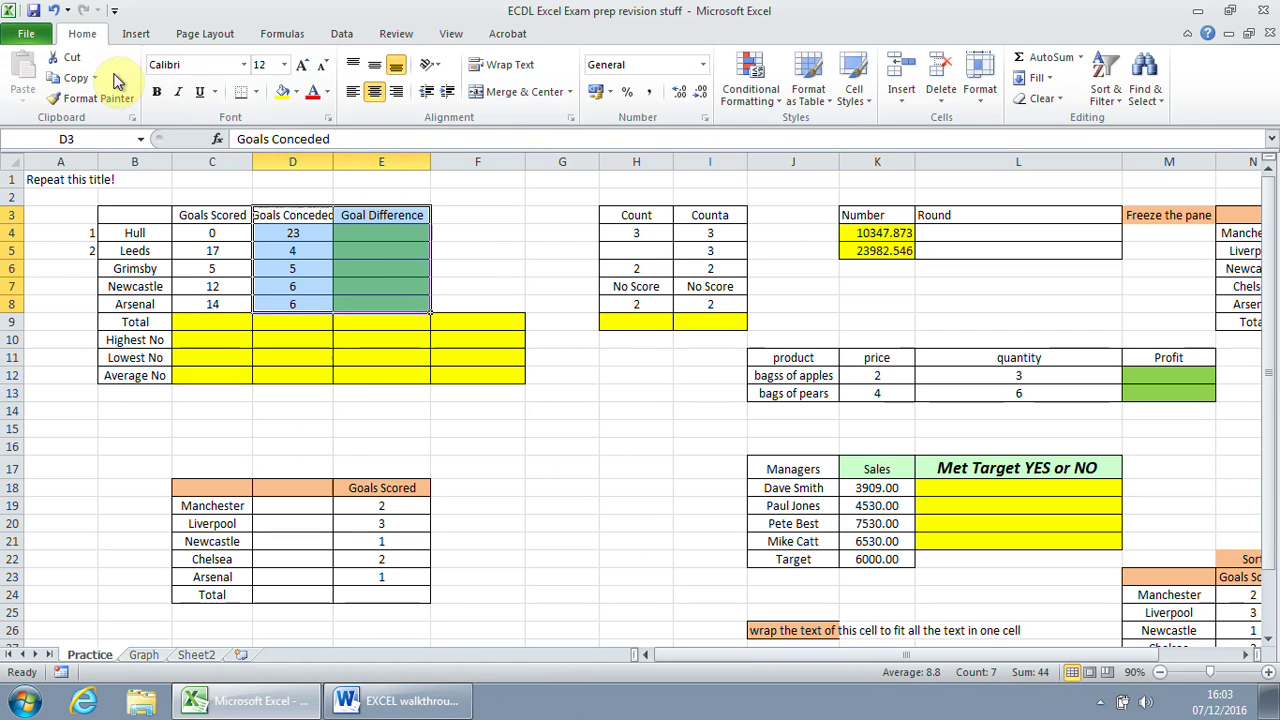
Switch to the Word walkthrough, select instruction 1c about deleting a column to read it, and return to Excel.
{"action": "left_click", "coordinate": [385, 701]}
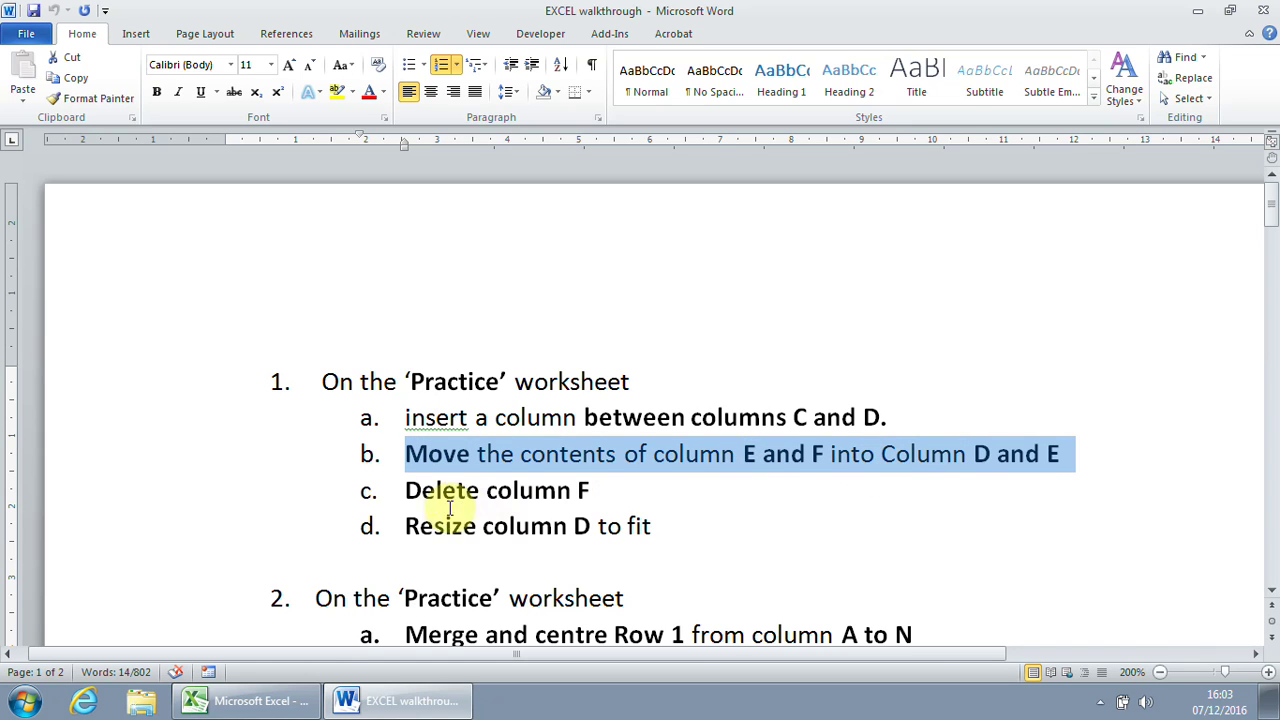
{"action": "left_click", "coordinate": [410, 490]}
{"action": "left_click_drag", "start_coordinate": [410, 490], "coordinate": [600, 492]}
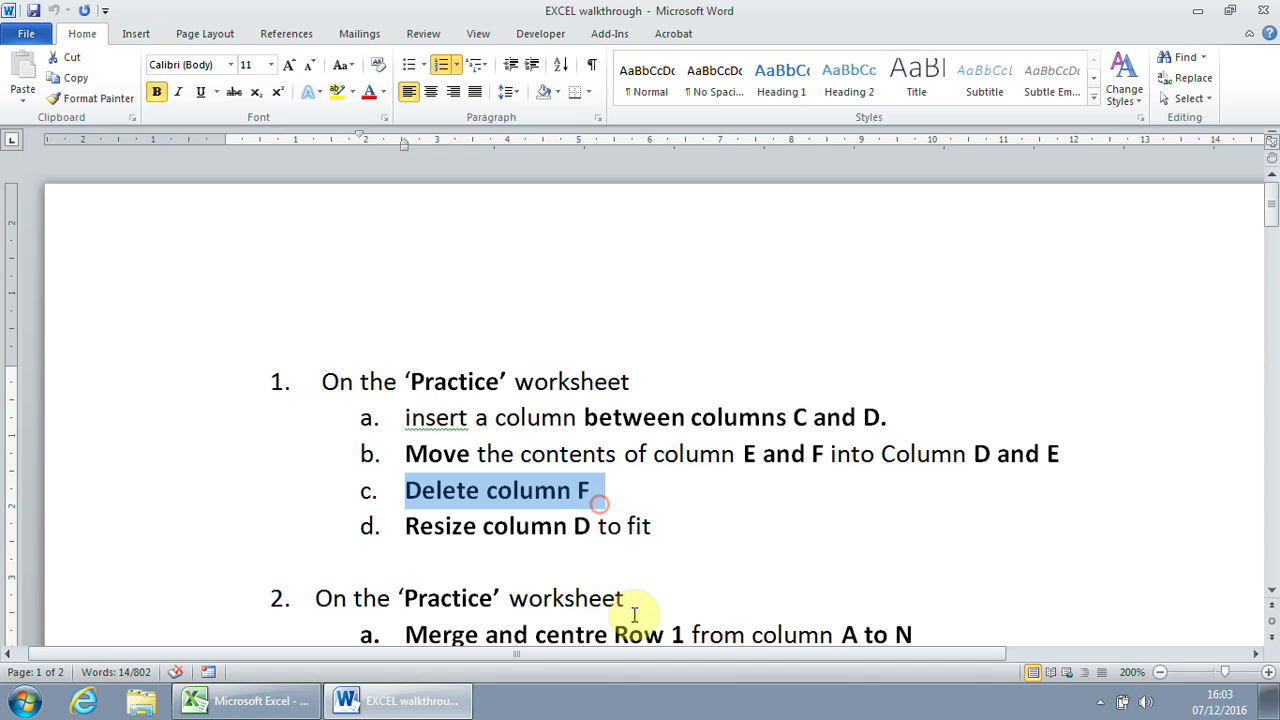
{"action": "left_click", "coordinate": [282, 706]}
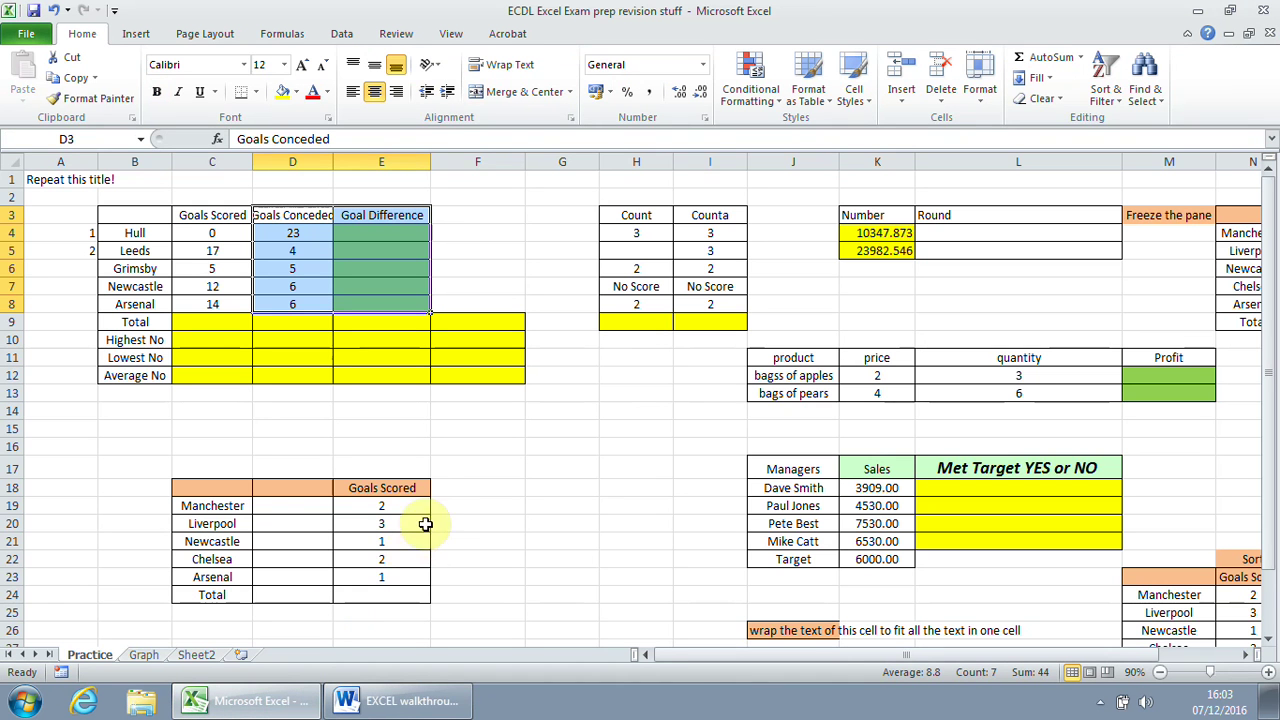
Try deleting sheet column F from the Practice worksheet, and undo the deletion.
{"action": "left_click", "coordinate": [491, 155]}
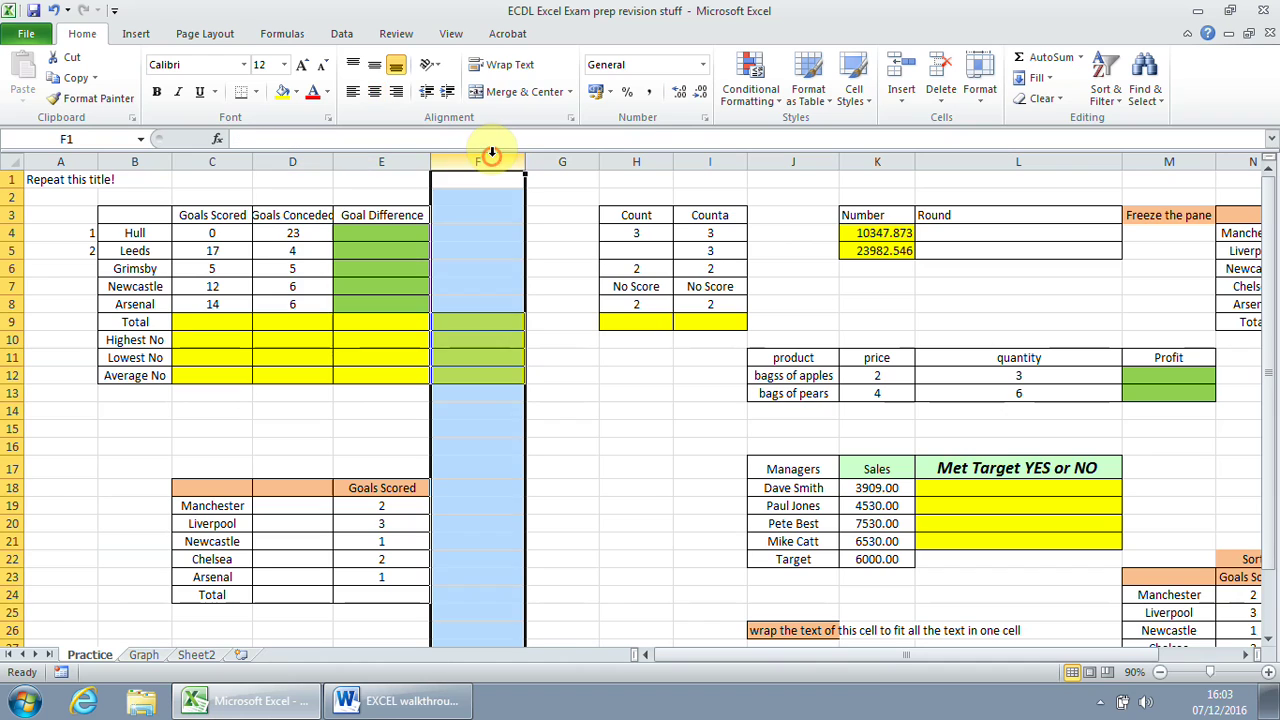
{"action": "left_click", "coordinate": [943, 103]}
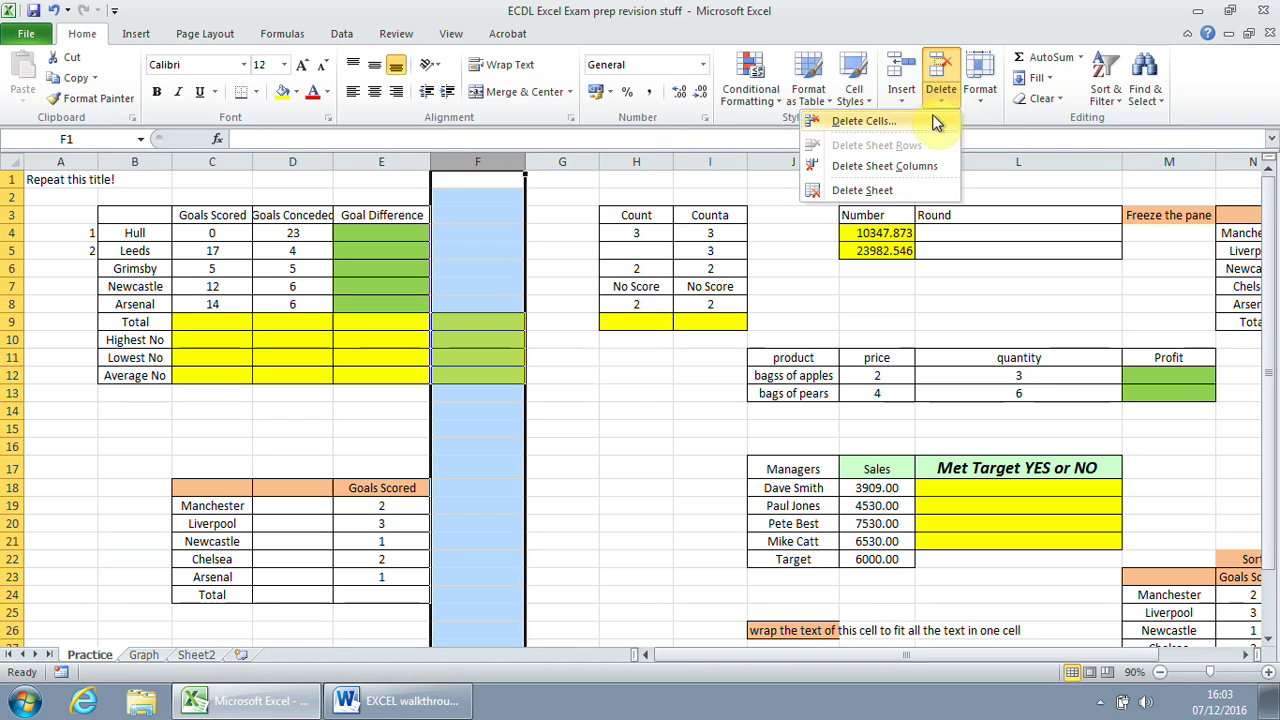
{"action": "left_click", "coordinate": [903, 168]}
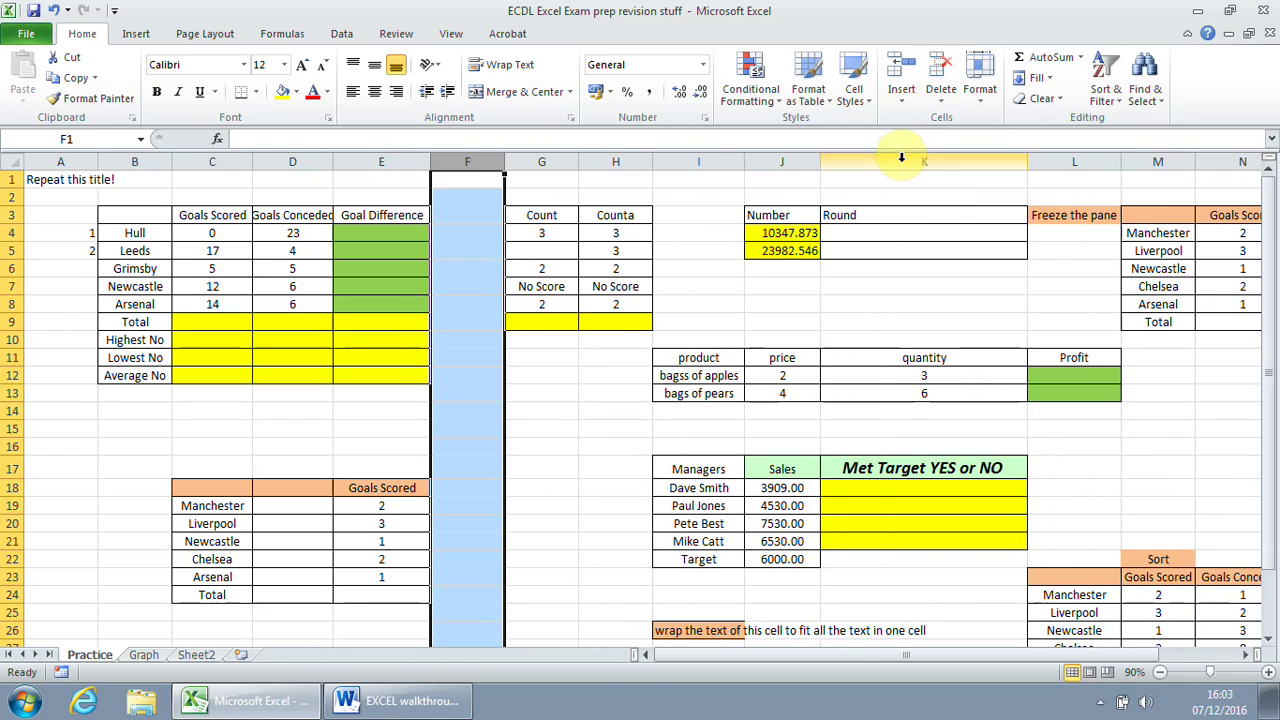
{"action": "left_click", "coordinate": [54, 12]}
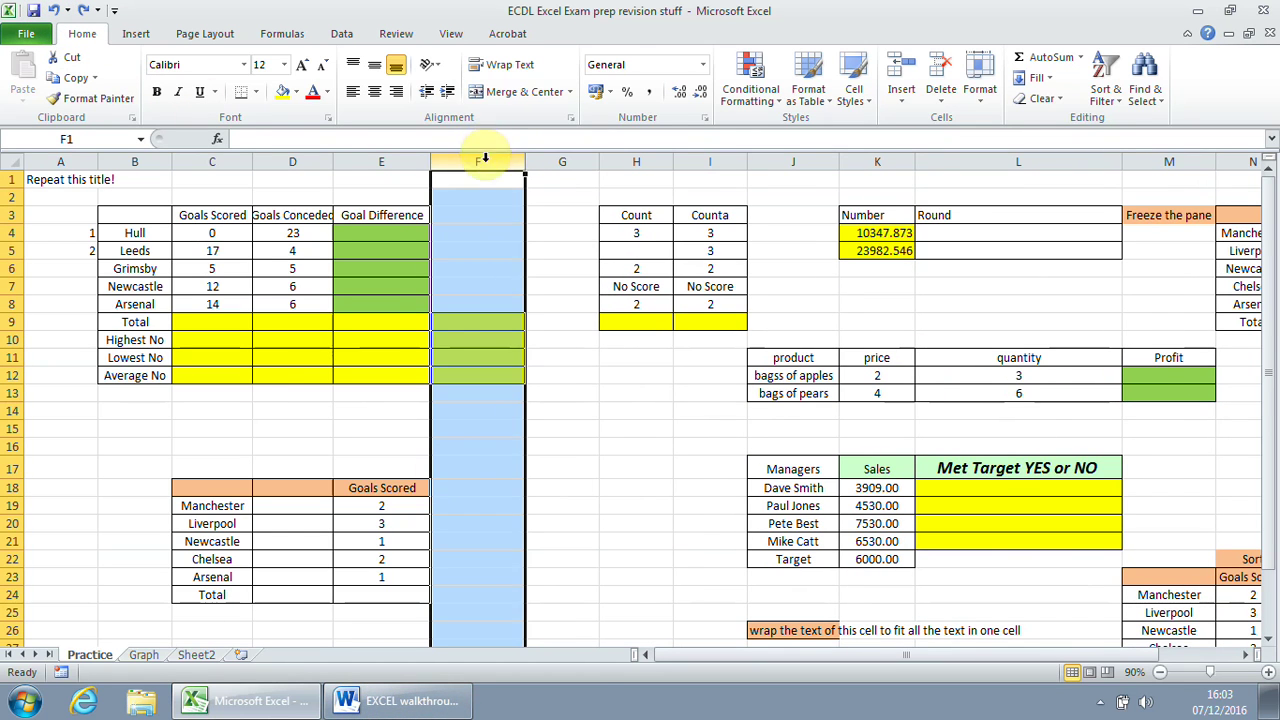
Delete the leftover column F from the Practice worksheet.
{"action": "left_click", "coordinate": [572, 411]}
{"action": "left_click", "coordinate": [500, 160]}
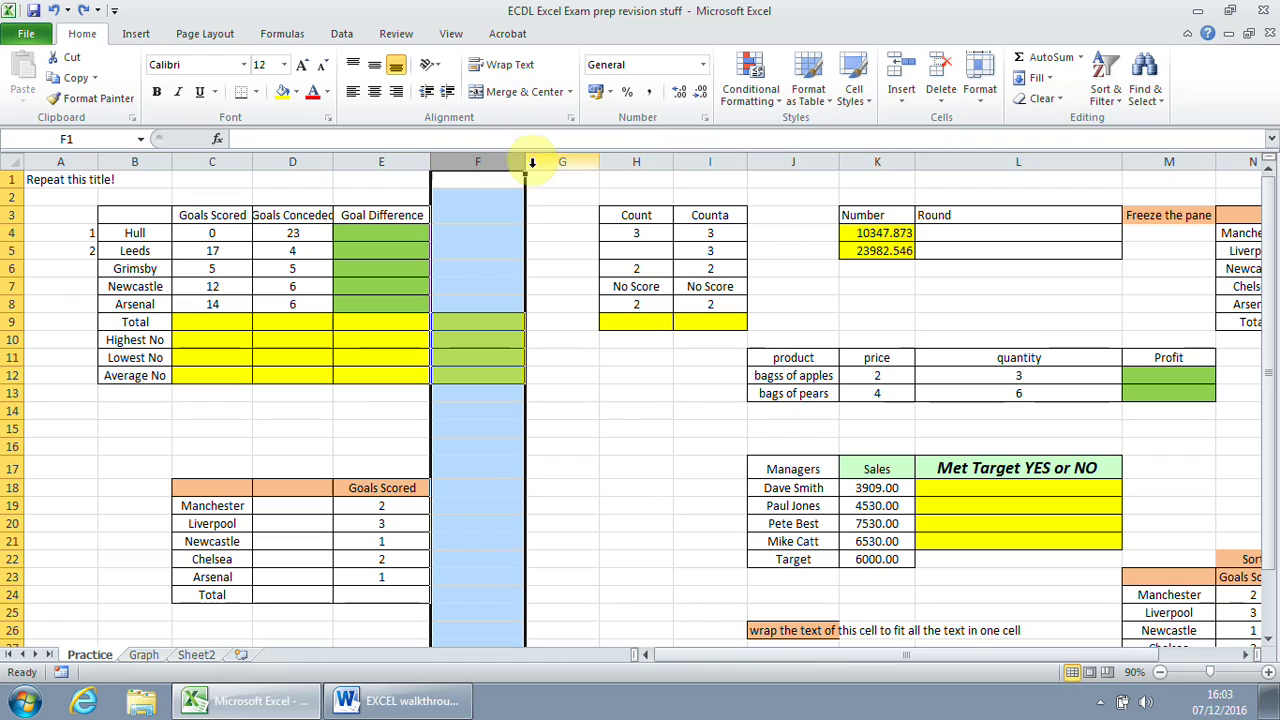
{"action": "left_click", "coordinate": [943, 100]}
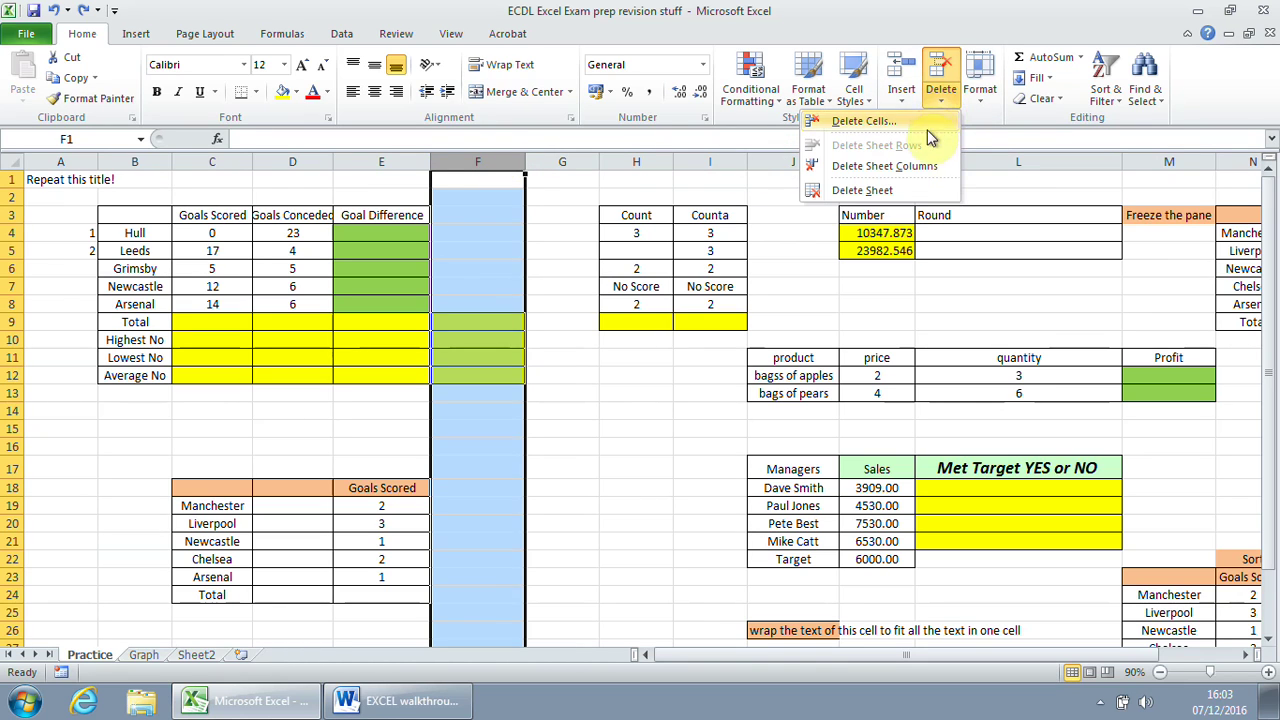
{"action": "left_click", "coordinate": [922, 167]}
Switch to the Word walkthrough, select instruction 1d about resizing a column to read it, and return to Excel.
{"action": "left_click", "coordinate": [395, 700]}
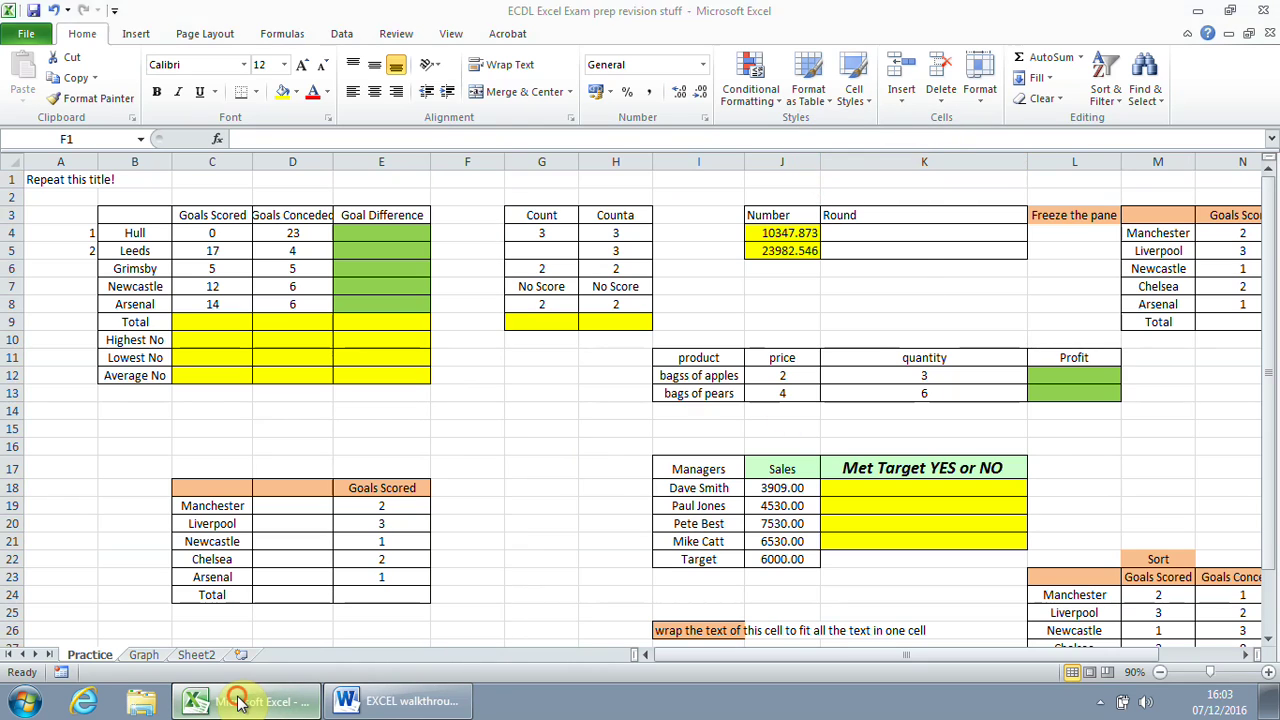
{"action": "left_click_drag", "start_coordinate": [405, 525], "coordinate": [656, 528]}
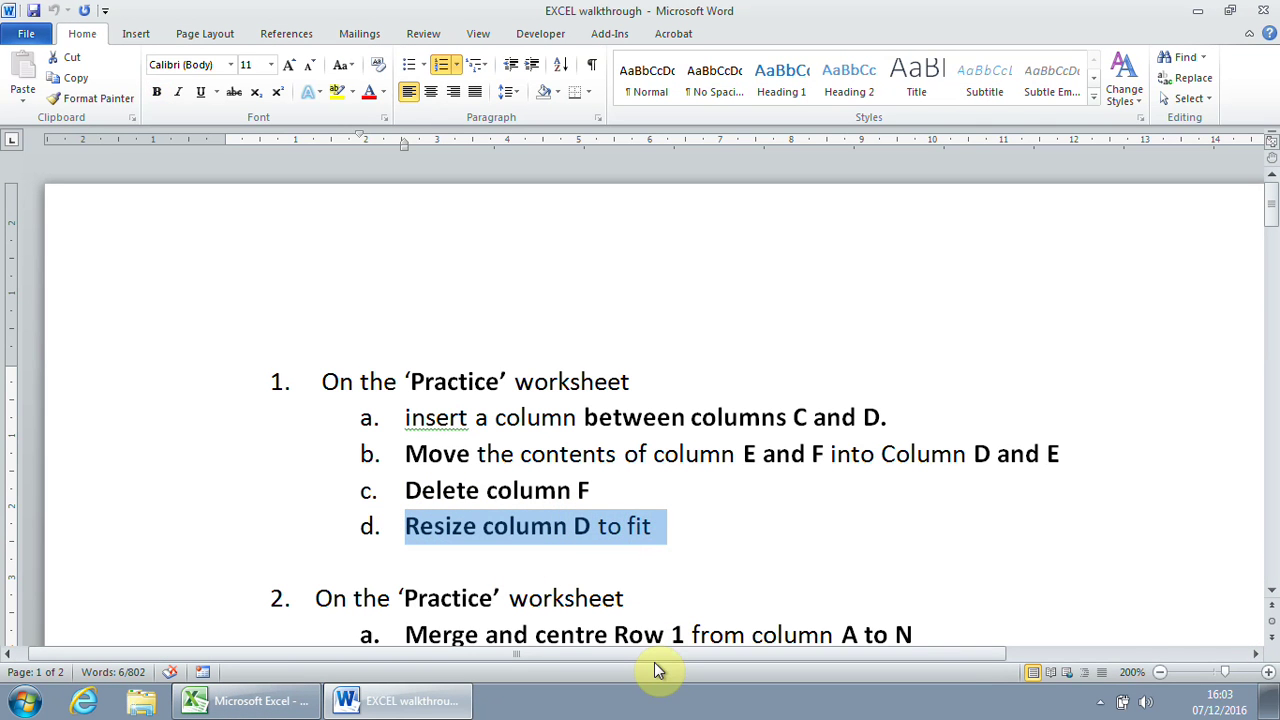
{"action": "left_click", "coordinate": [285, 703]}
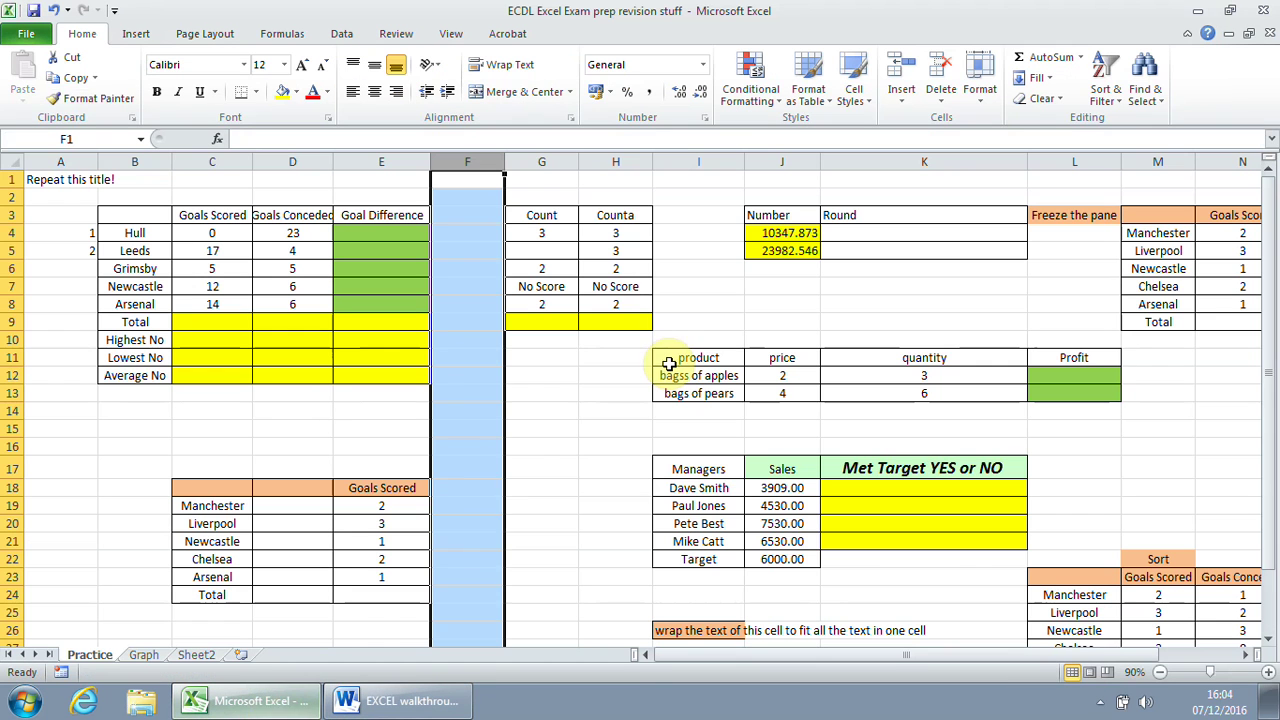
Autofit column D to its contents on the Practice worksheet and switch back to the Word walkthrough.
{"action": "left_click", "coordinate": [515, 465]}
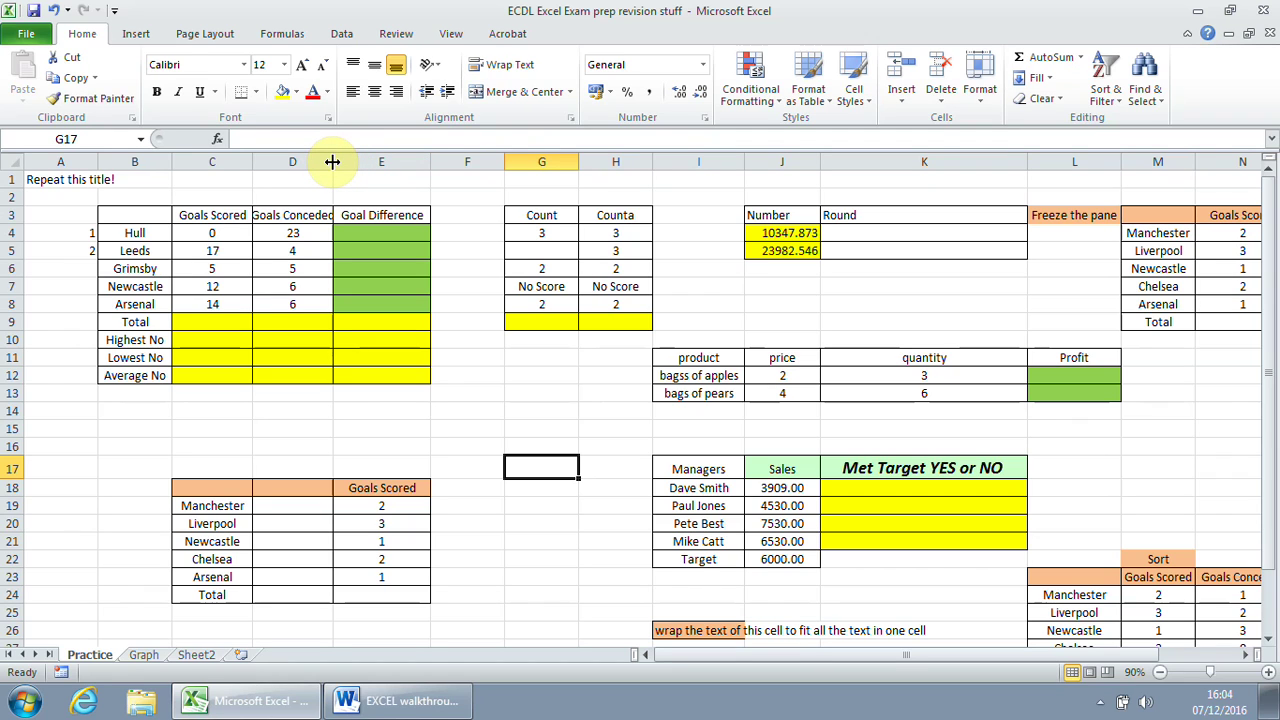
{"action": "mouse_move", "coordinate": [332, 161]}
{"action": "left_mouse_down"}
{"action": "mouse_move", "coordinate": [350, 162]}
{"action": "mouse_move", "coordinate": [332, 162]}
{"action": "left_mouse_up"}
{"action": "double_click", "coordinate": [332, 162]}
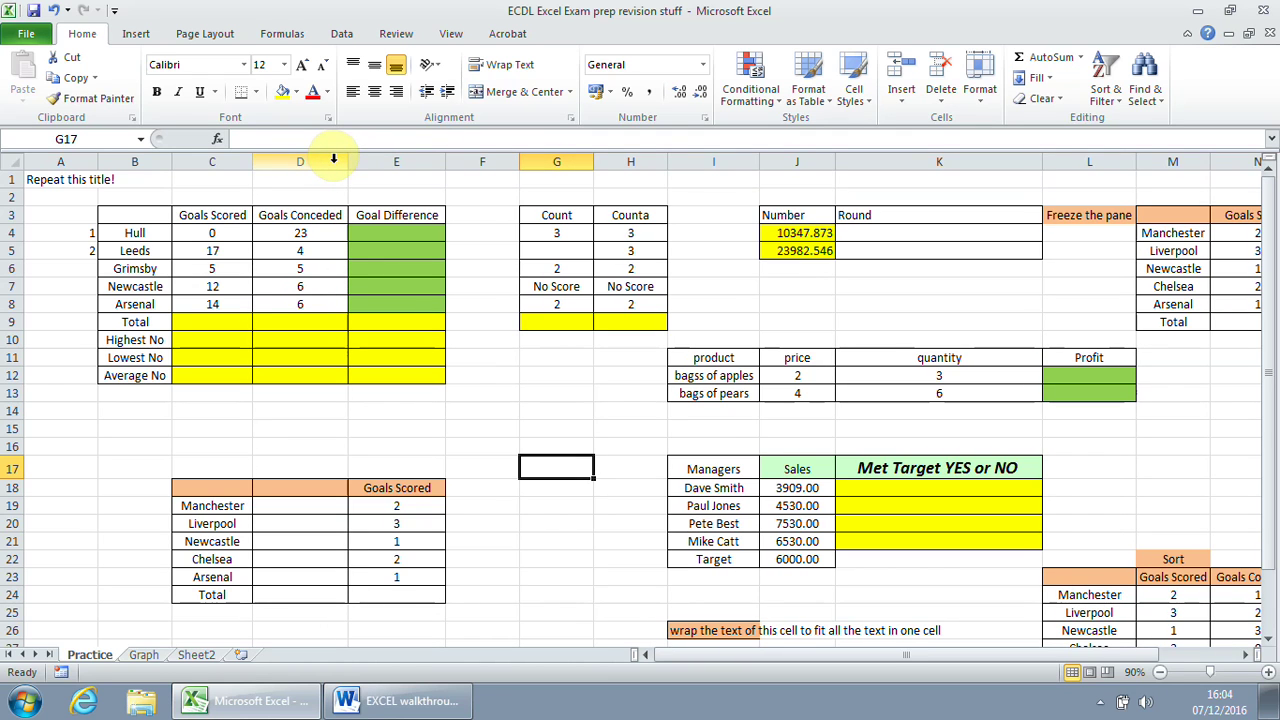
{"action": "left_click", "coordinate": [432, 701]}
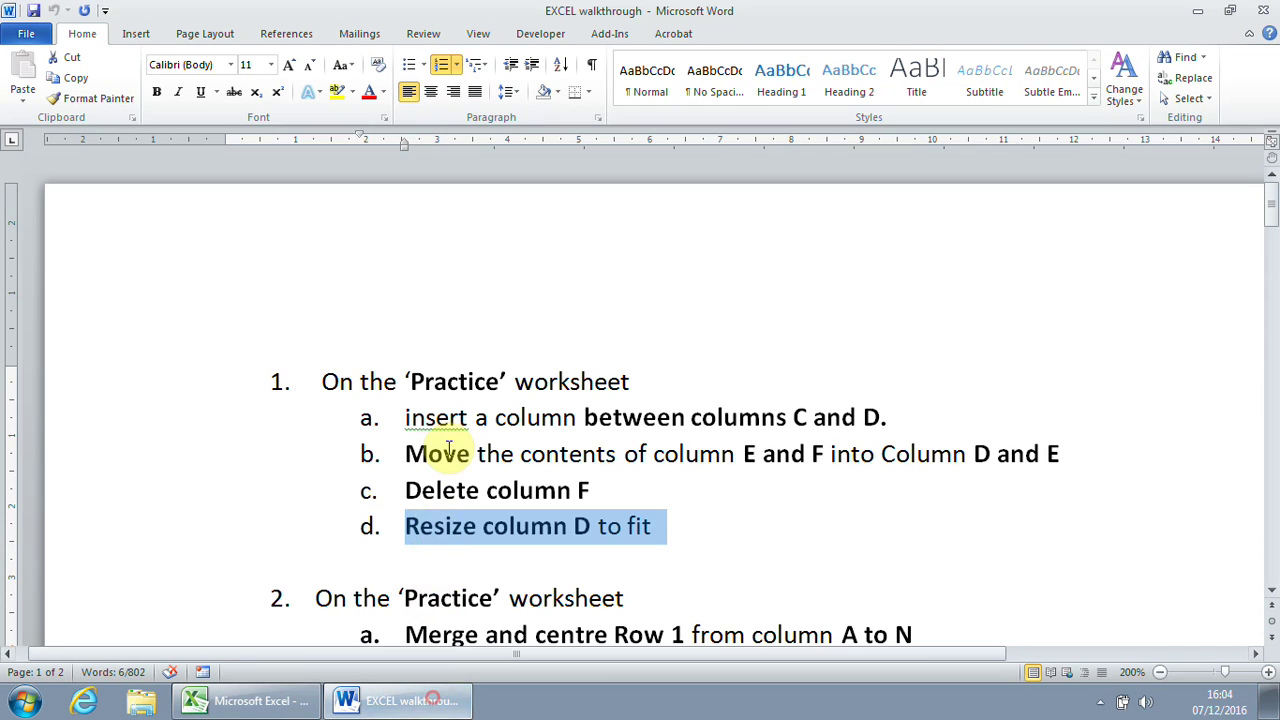
Select the section 2 heading and instruction 2a about merging and centring row 1 in the walkthrough to read them.
{"action": "scroll", "coordinate": [663, 489], "scroll_direction": "down", "scroll_amount": 3}
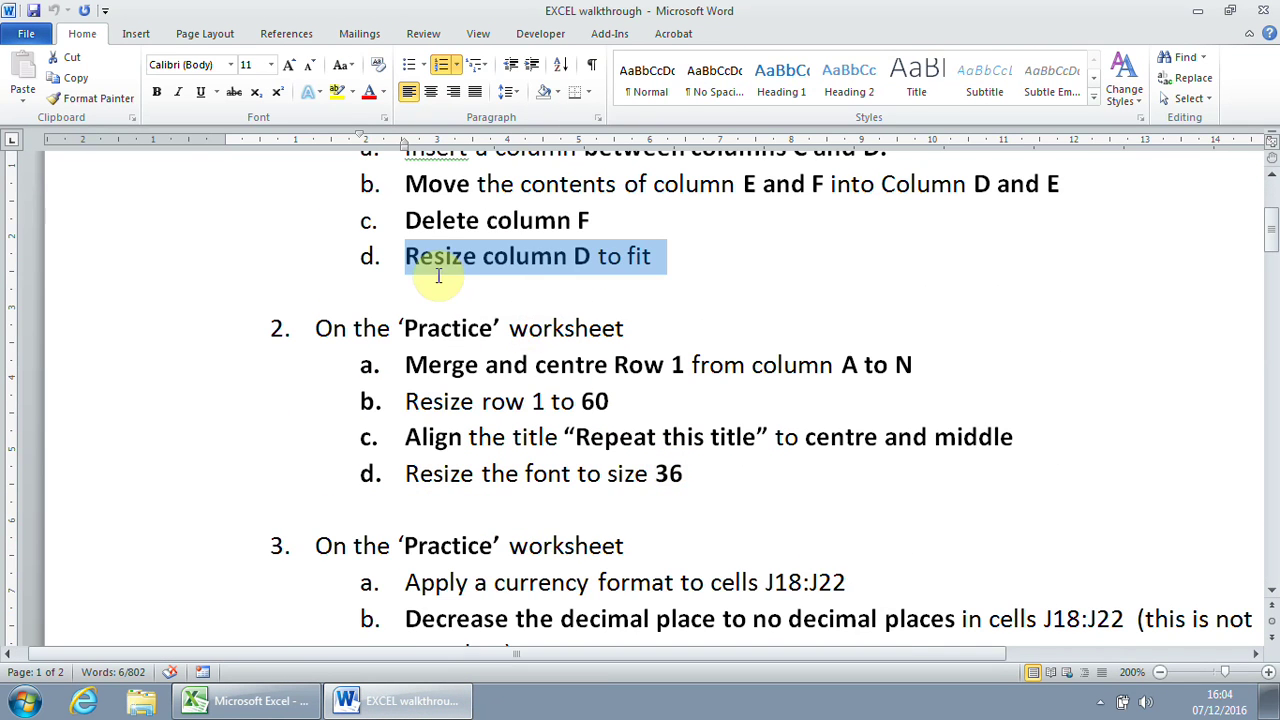
{"action": "scroll", "coordinate": [600, 290], "scroll_direction": "down", "scroll_amount": 1}
{"action": "left_click_drag", "start_coordinate": [316, 237], "coordinate": [592, 253]}
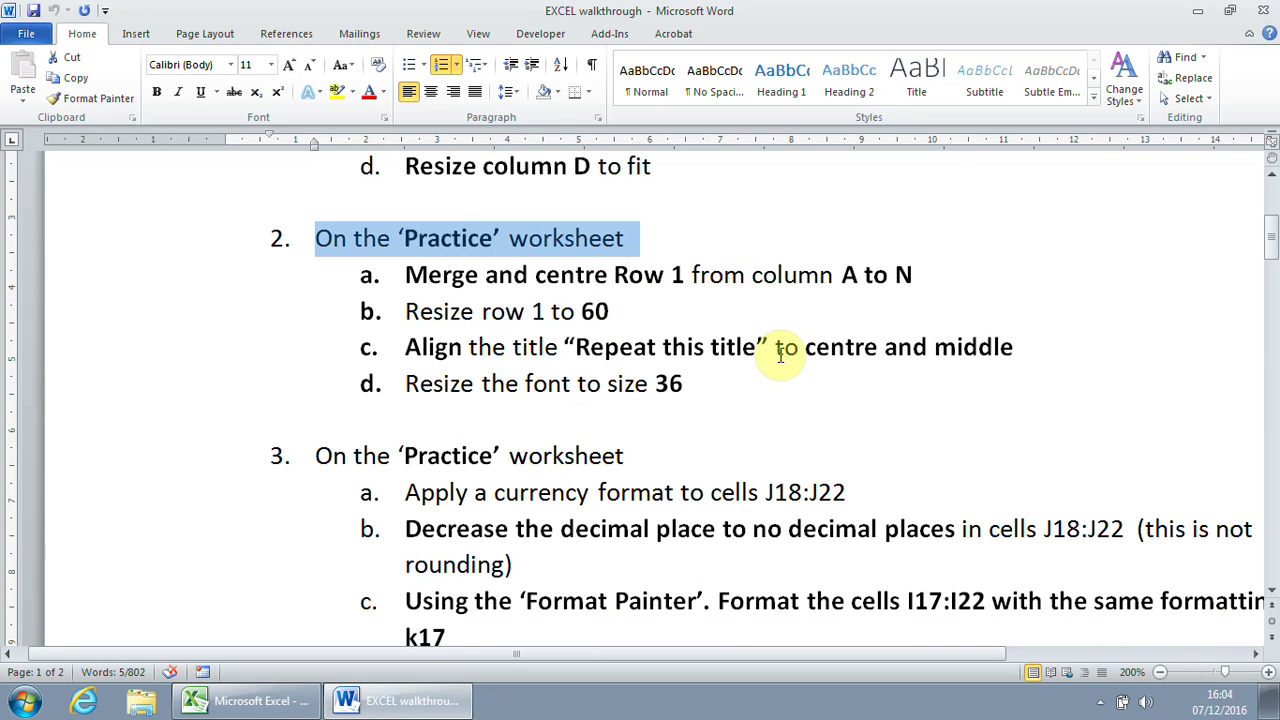
{"action": "left_click_drag", "start_coordinate": [410, 275], "coordinate": [943, 282]}
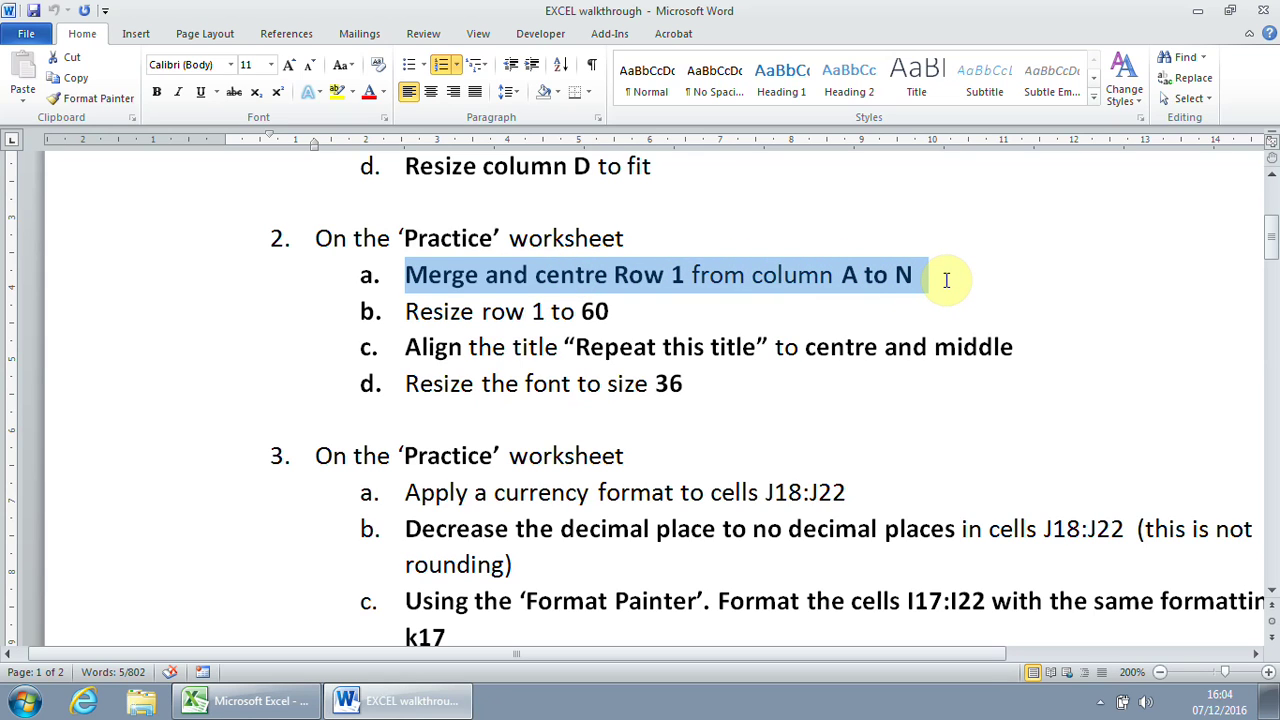
{"action": "left_click_drag", "start_coordinate": [946, 280], "coordinate": [935, 282]}
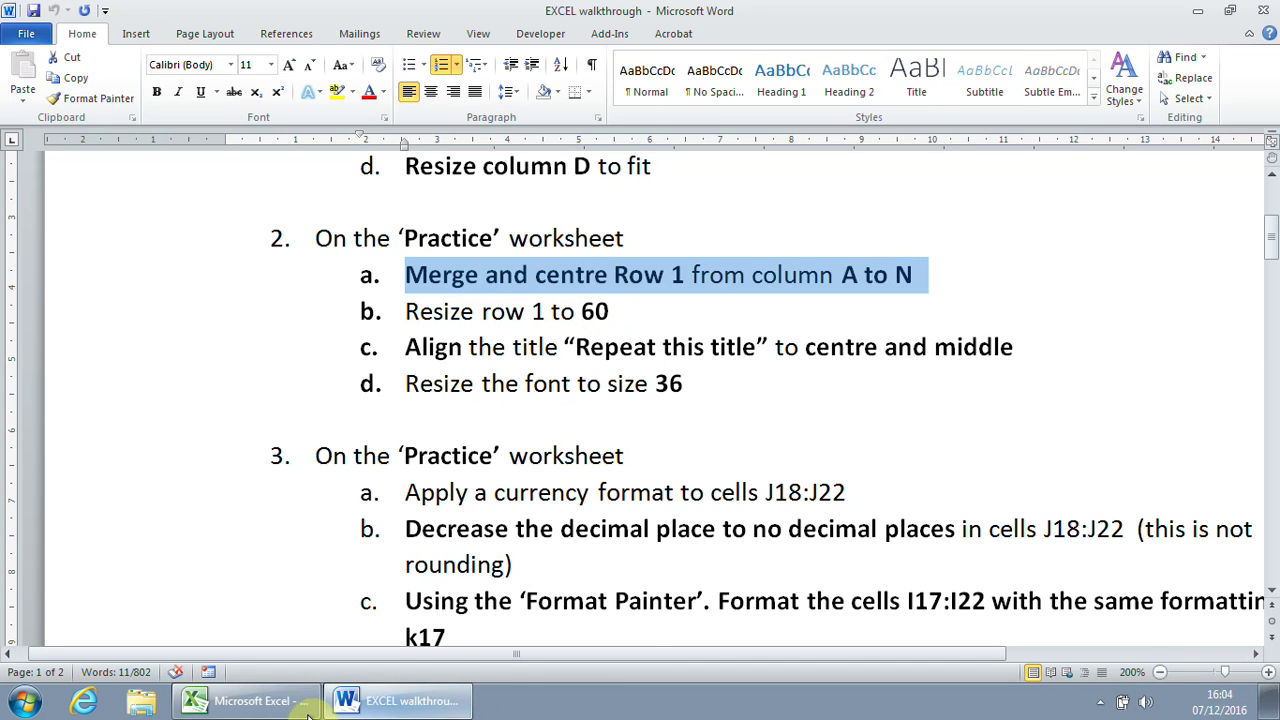
Switch to Excel and merge and centre row 1 across columns A to N on the Practice worksheet.
{"action": "left_click", "coordinate": [250, 701]}
{"action": "left_click", "coordinate": [70, 180]}
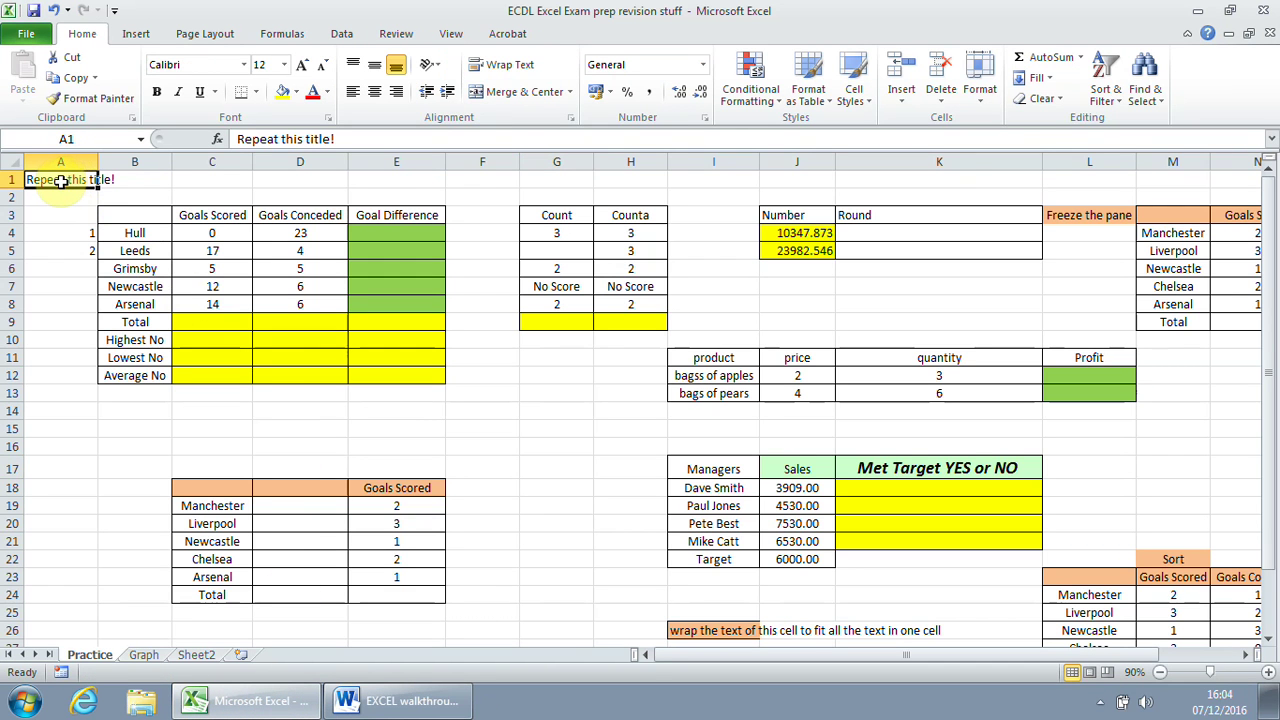
{"action": "left_click_drag", "start_coordinate": [60, 180], "coordinate": [1228, 177]}
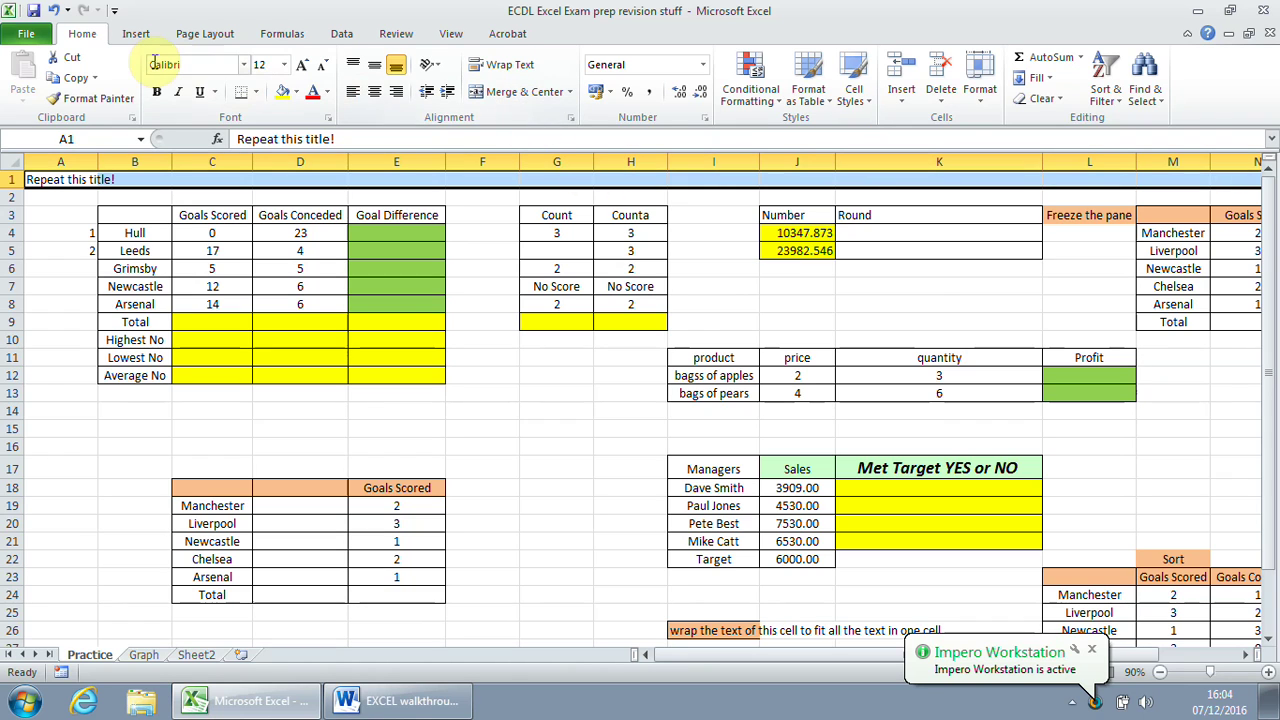
{"action": "left_click", "coordinate": [520, 92]}
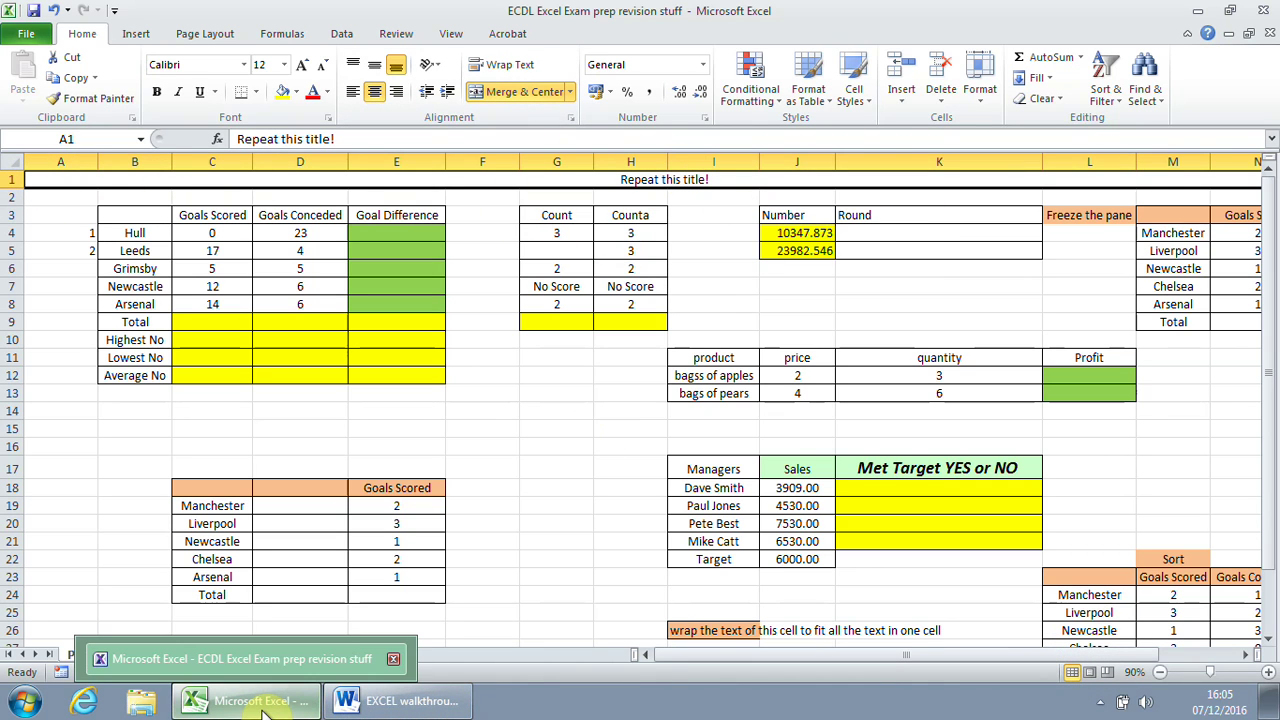
Switch to the Word walkthrough, select instruction 2b about resizing row 1 to read it, and return to Excel.
{"action": "left_click", "coordinate": [362, 705]}
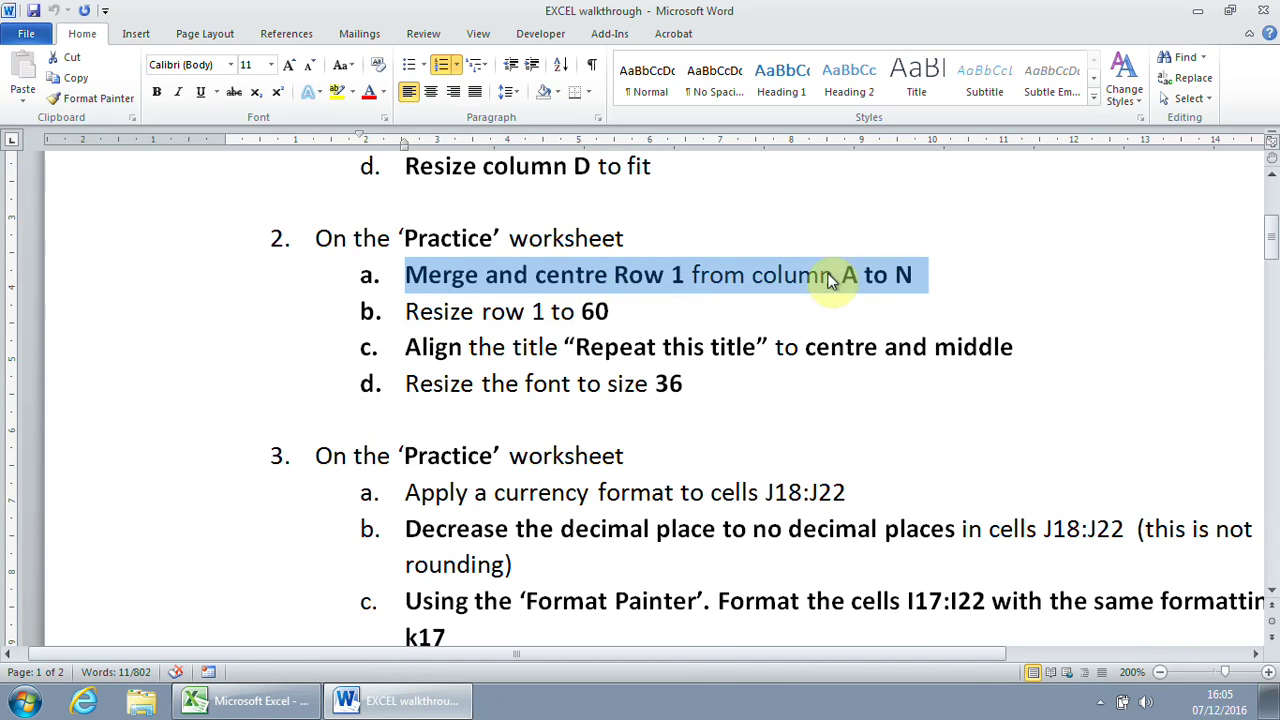
{"action": "left_click_drag", "start_coordinate": [410, 311], "coordinate": [615, 312]}
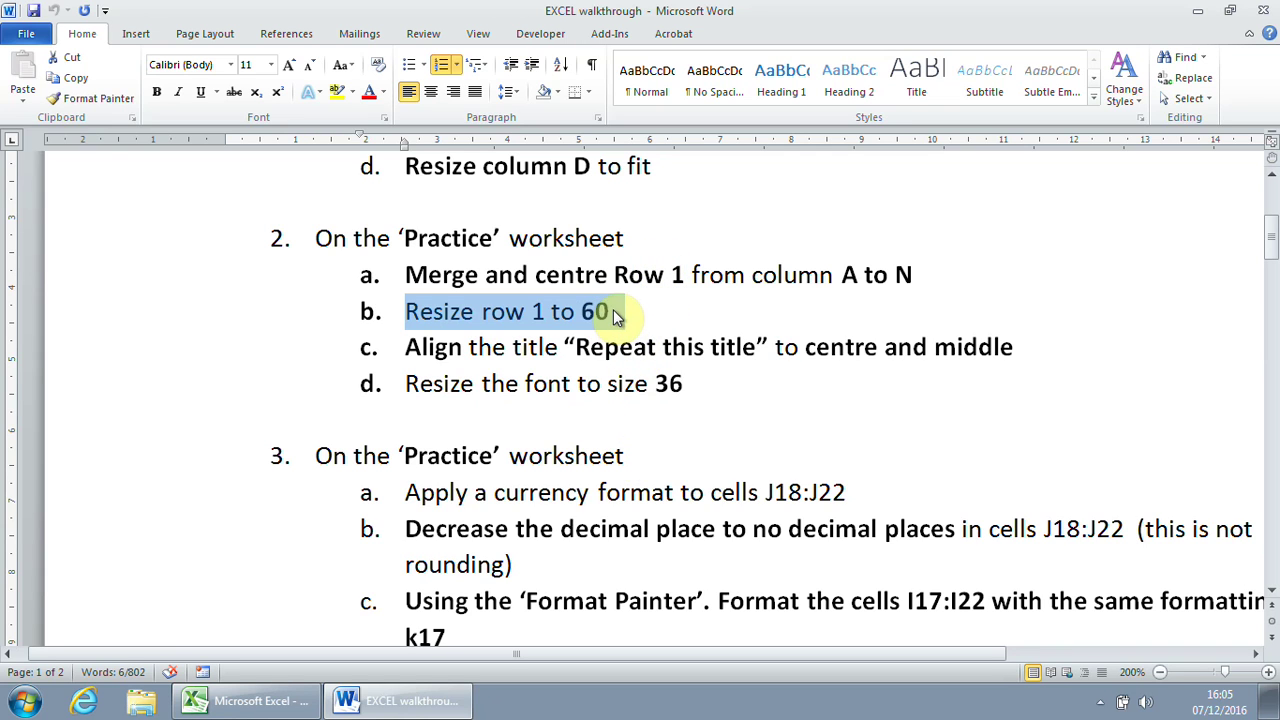
{"action": "left_click", "coordinate": [265, 700]}
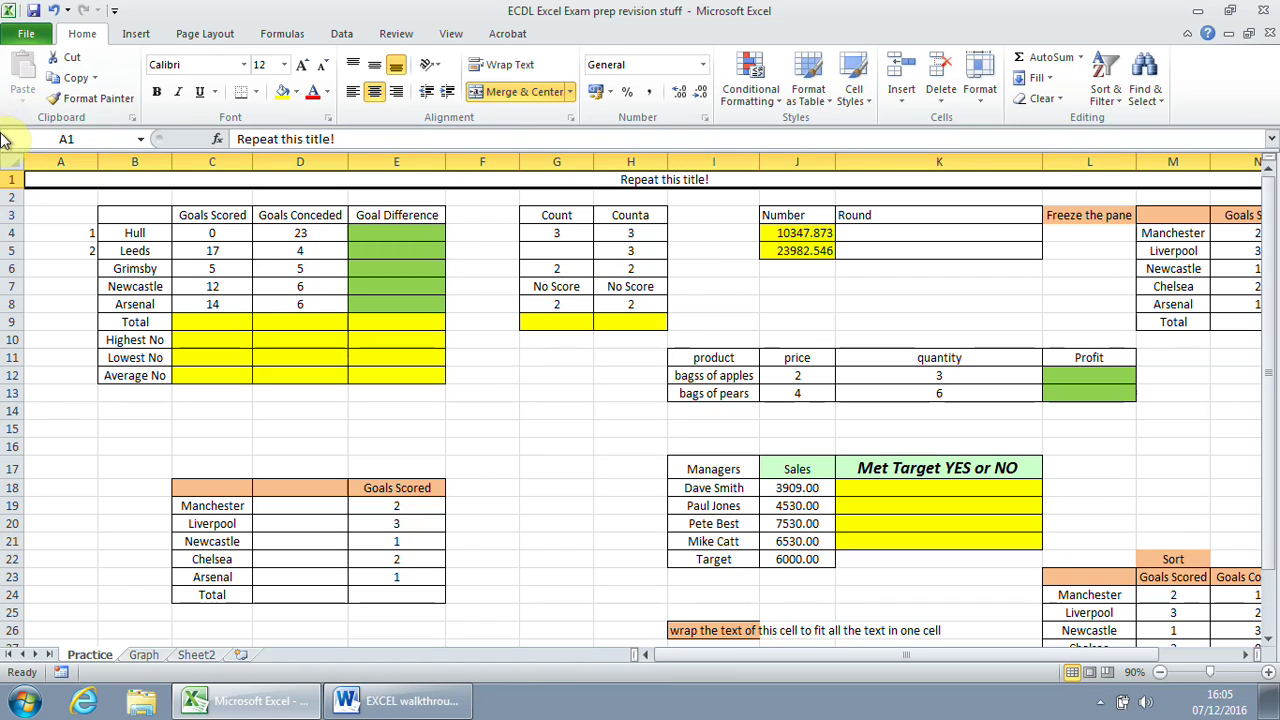
Set the height of row 1 on the Practice worksheet to 60.
{"action": "left_click", "coordinate": [12, 177]}
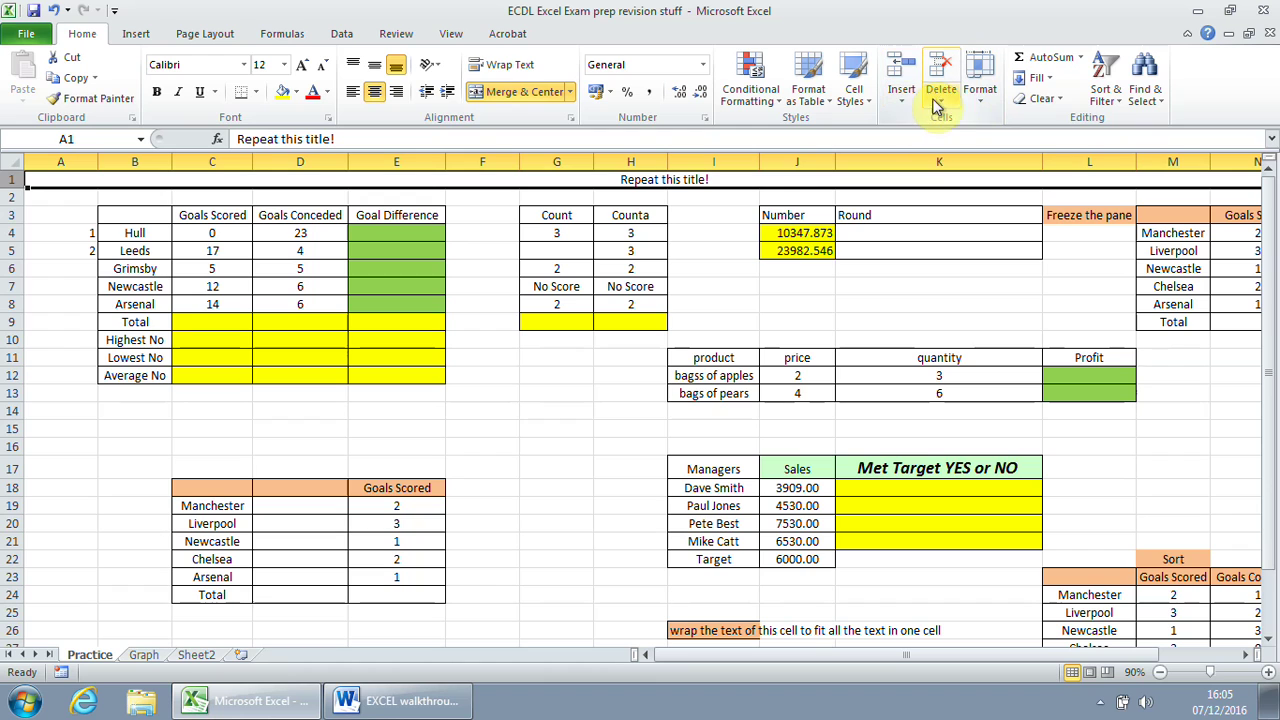
{"action": "left_click", "coordinate": [982, 99]}
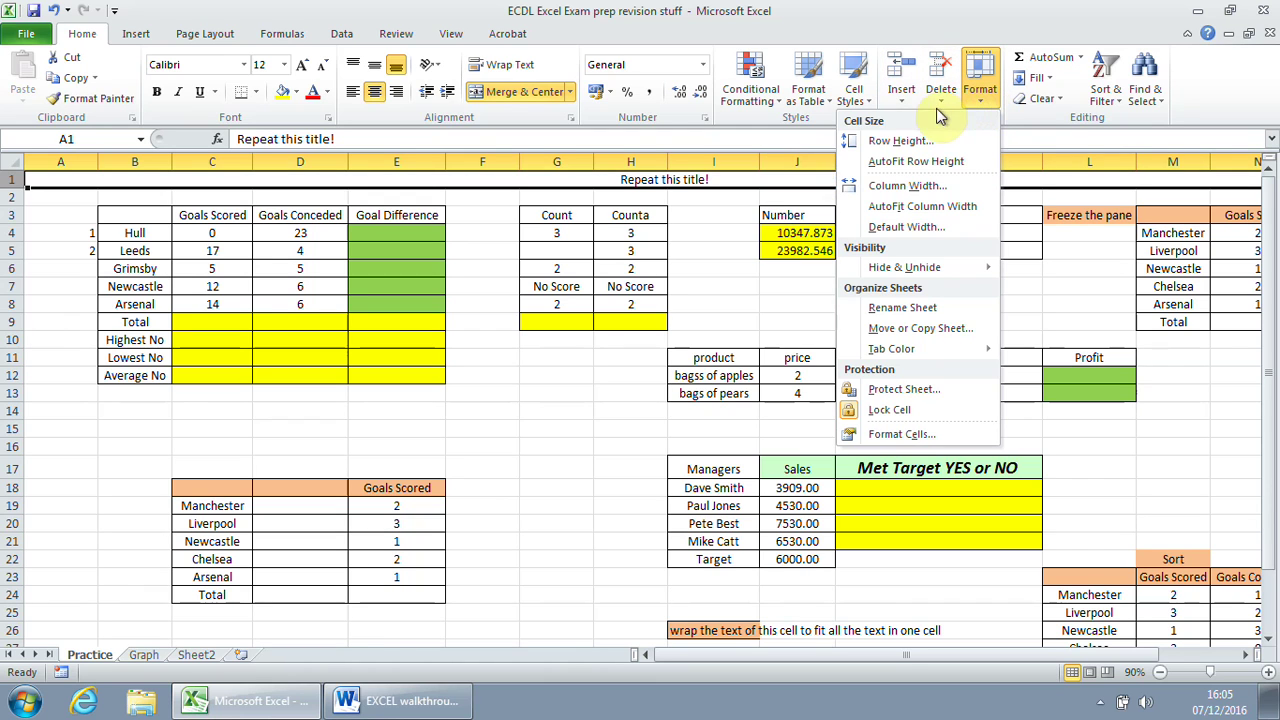
{"action": "left_click", "coordinate": [901, 145]}
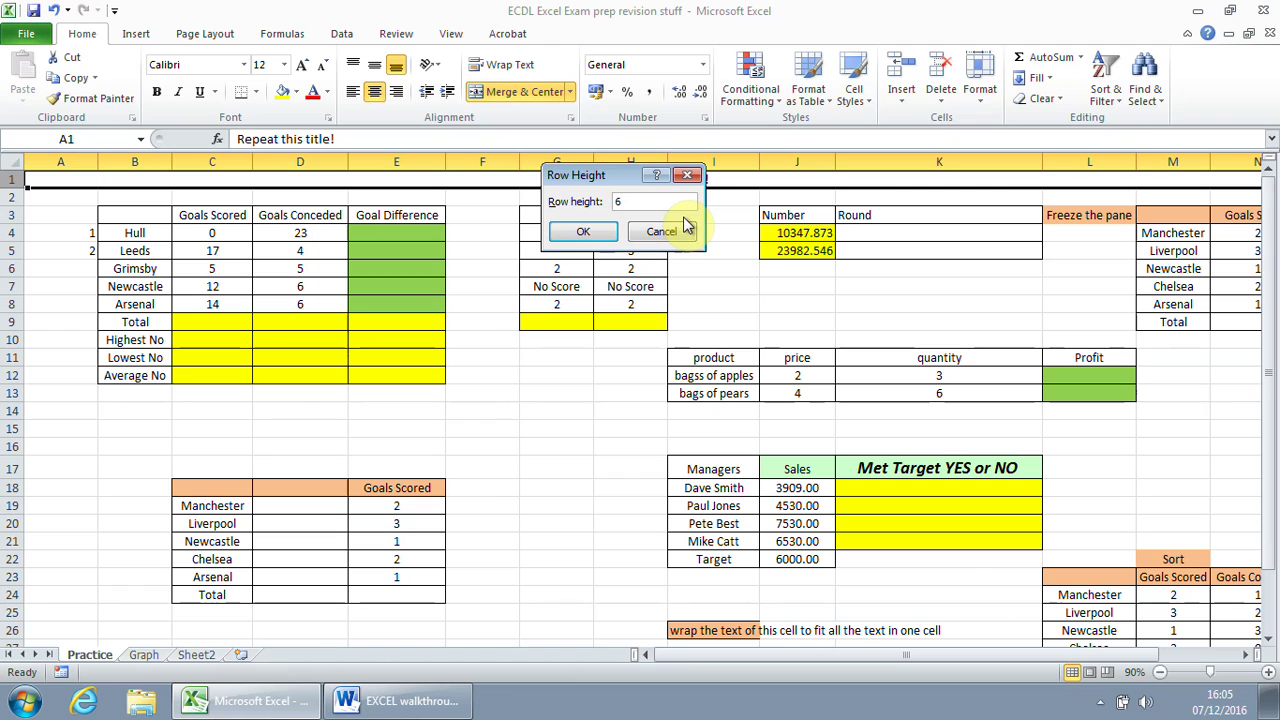
{"action": "left_click", "coordinate": [603, 240]}
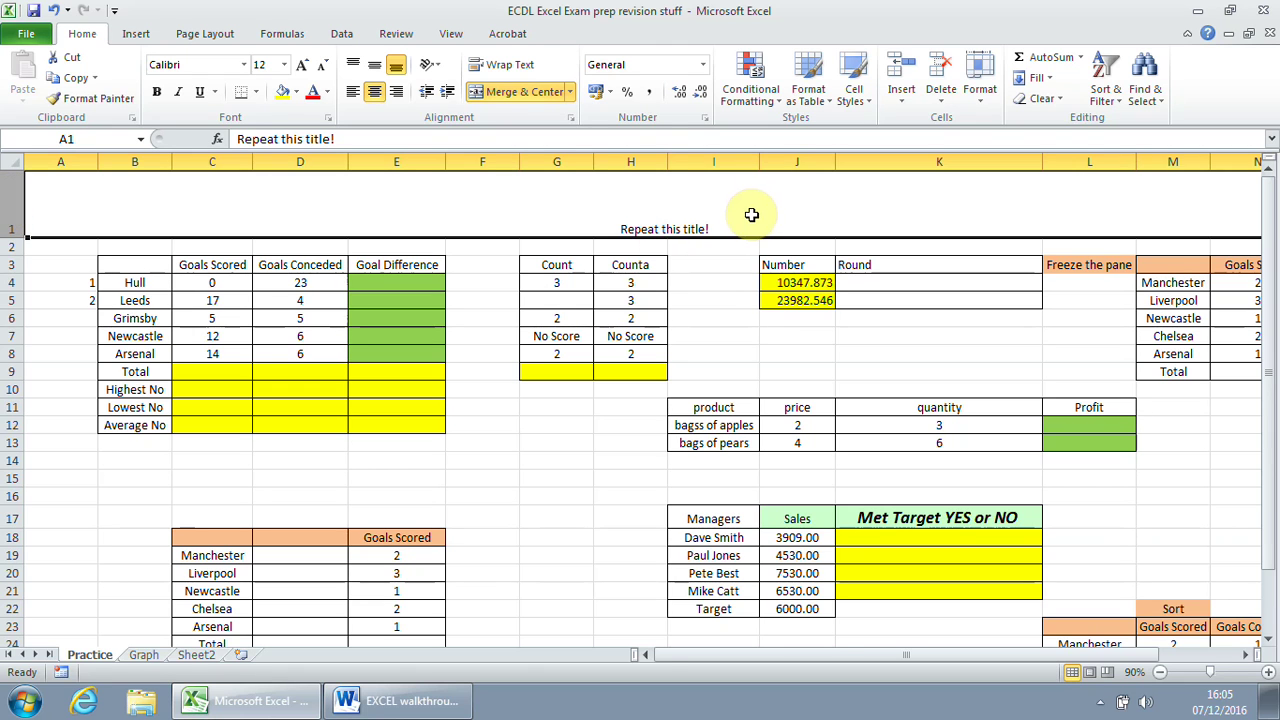
Switch to the Word walkthrough and select instruction 2c about aligning the title to read it.
{"action": "left_click", "coordinate": [421, 706]}
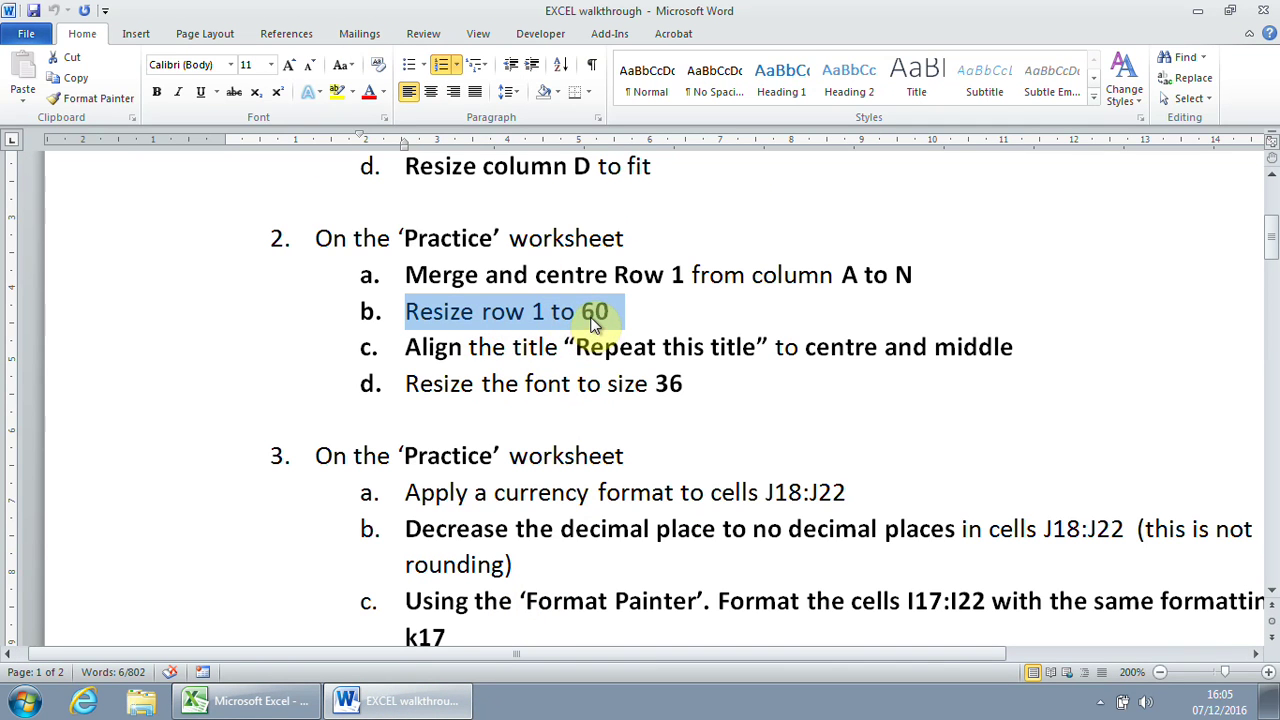
{"action": "left_click", "coordinate": [401, 346]}
{"action": "left_click_drag", "start_coordinate": [401, 346], "coordinate": [1018, 352]}
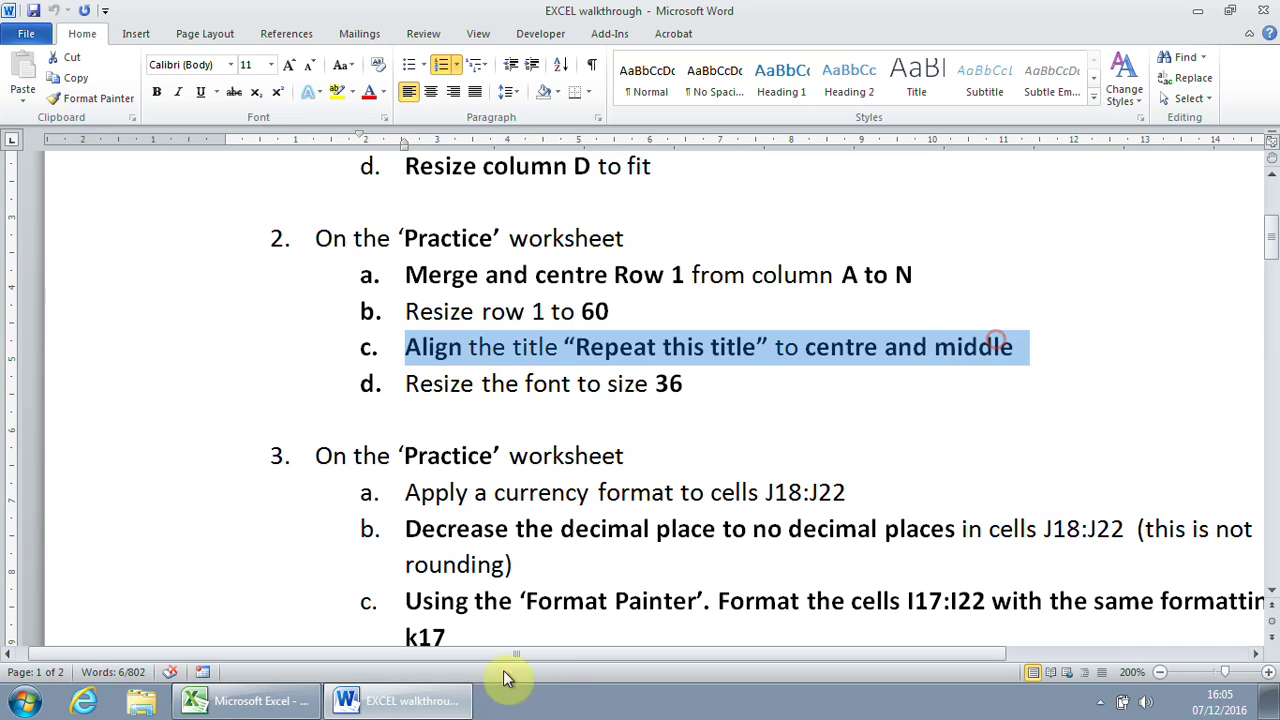
Return to Excel and align the merged title in row 1 vertically to the middle.
{"action": "mouse_move", "coordinate": [231, 705]}
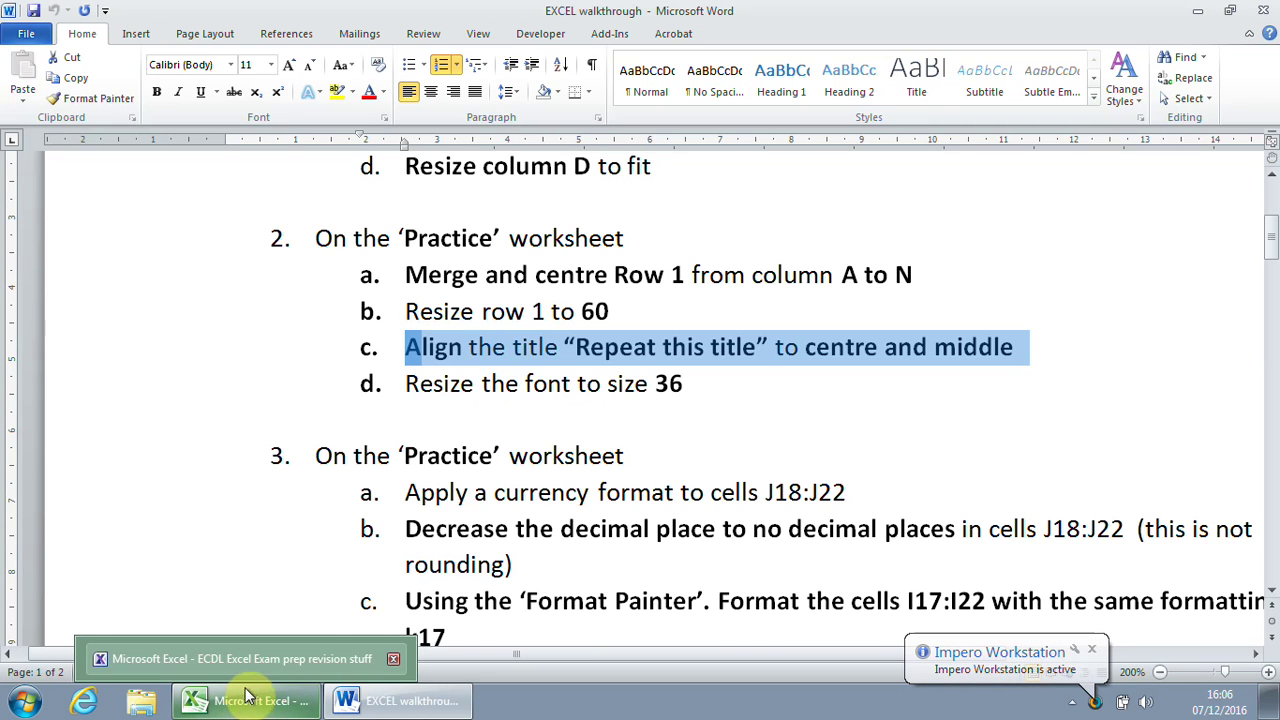
{"action": "left_click", "coordinate": [248, 697]}
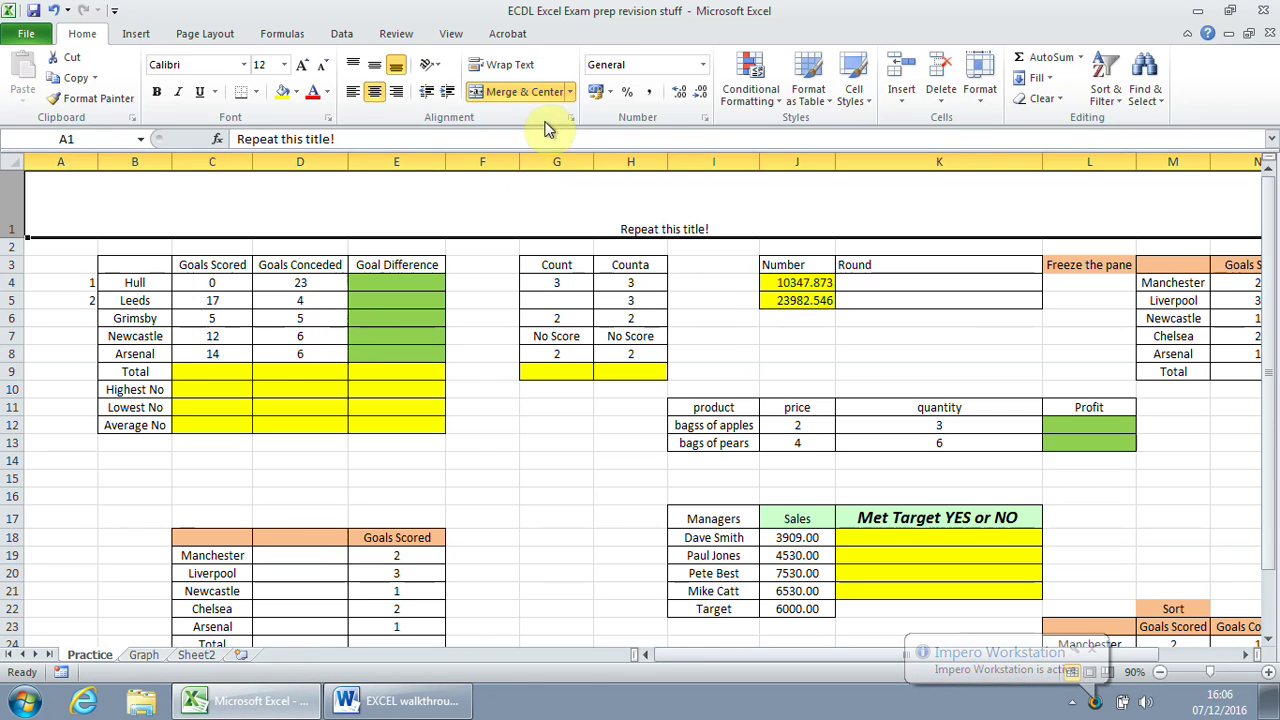
{"action": "left_click", "coordinate": [376, 68]}
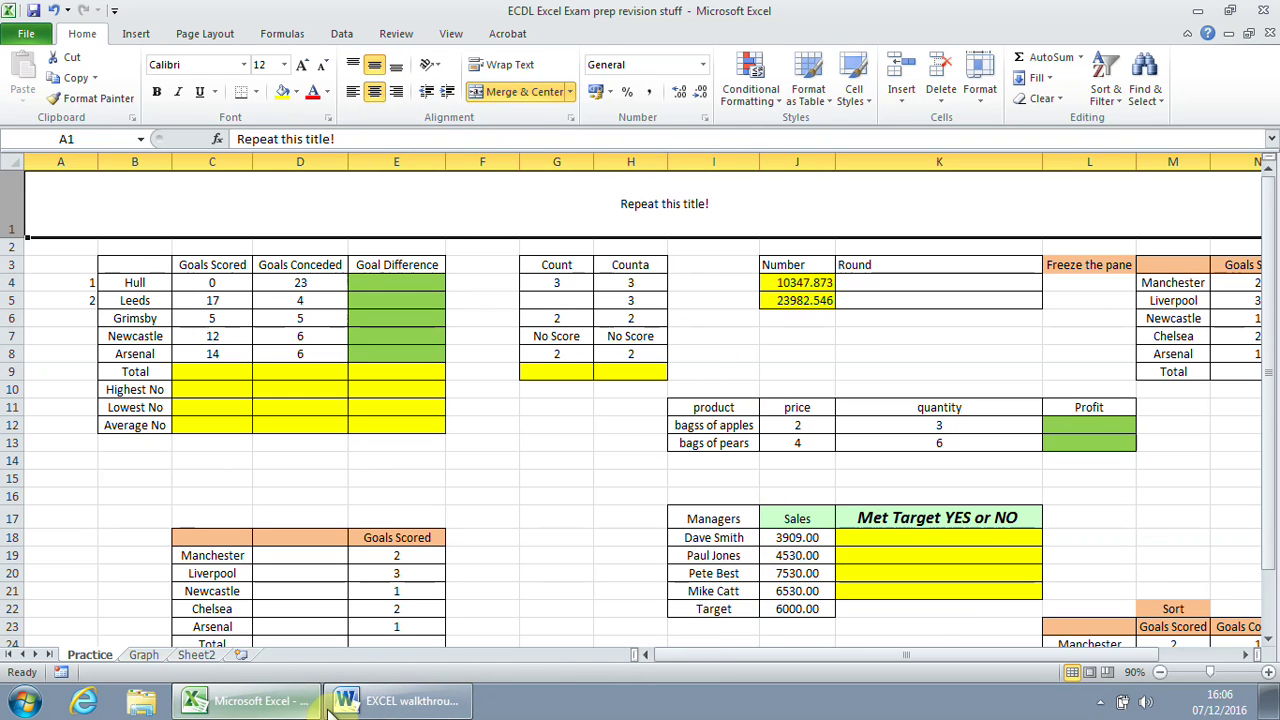
Read instruction 2d in the Word walkthrough and set the title's font size to 36 in Excel.
{"action": "left_click", "coordinate": [400, 701]}
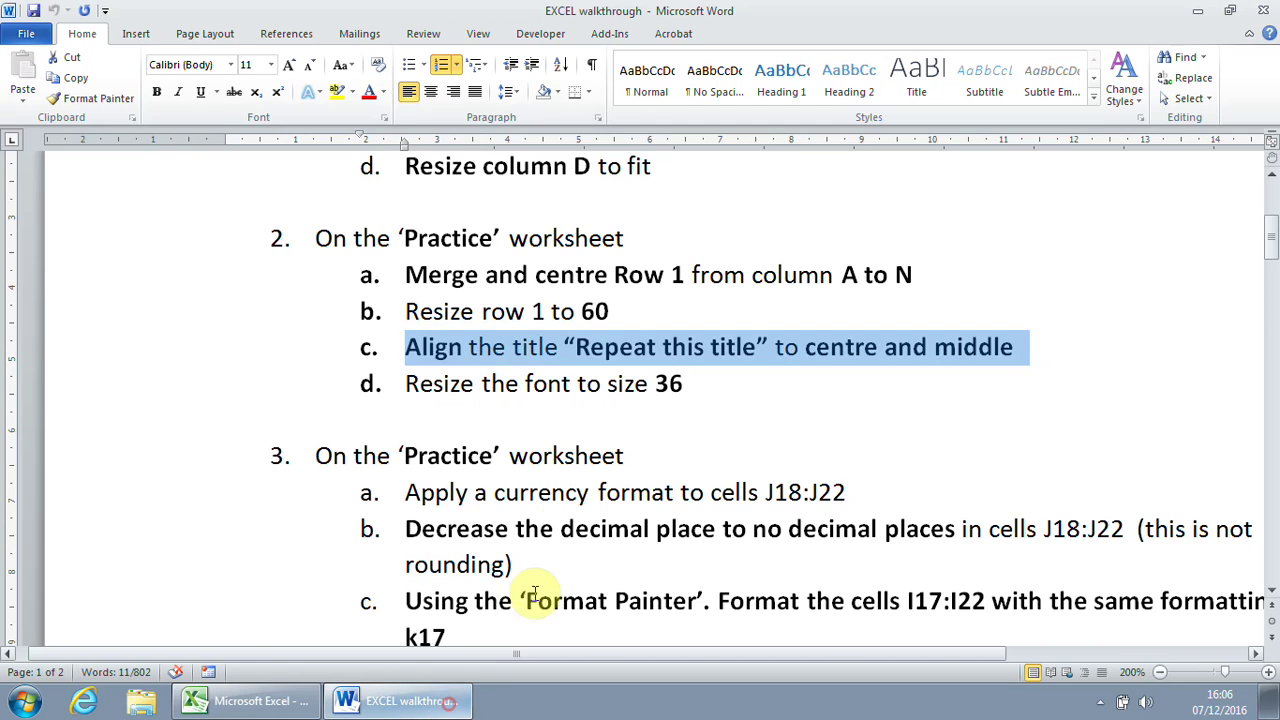
{"action": "left_click_drag", "start_coordinate": [410, 384], "coordinate": [695, 384]}
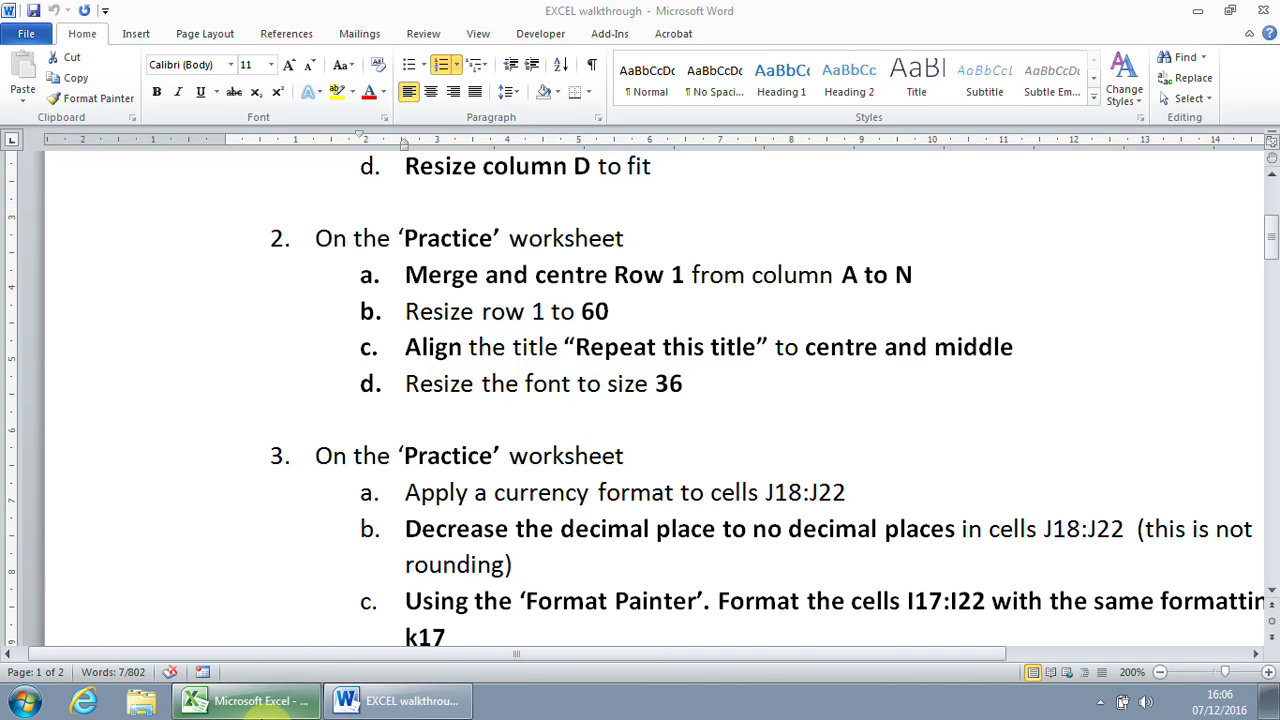
{"action": "left_click", "coordinate": [224, 706]}
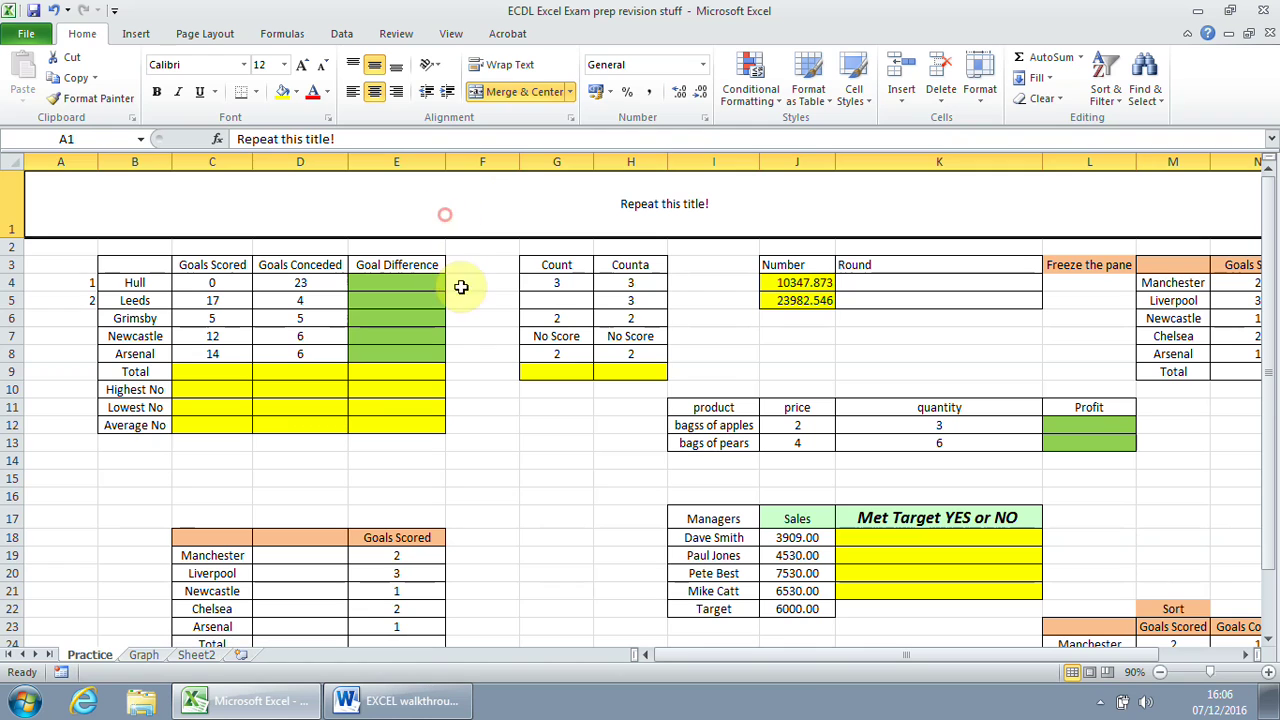
{"action": "left_click", "coordinate": [284, 65]}
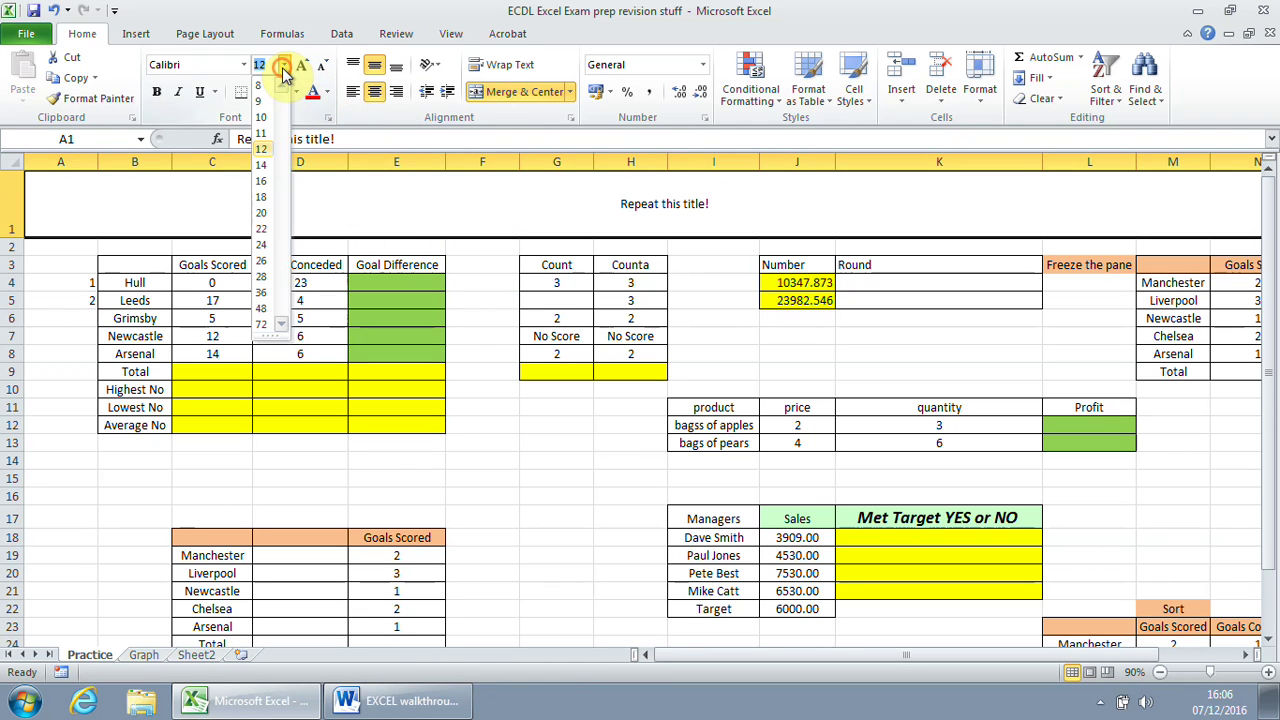
{"action": "left_click", "coordinate": [264, 293]}
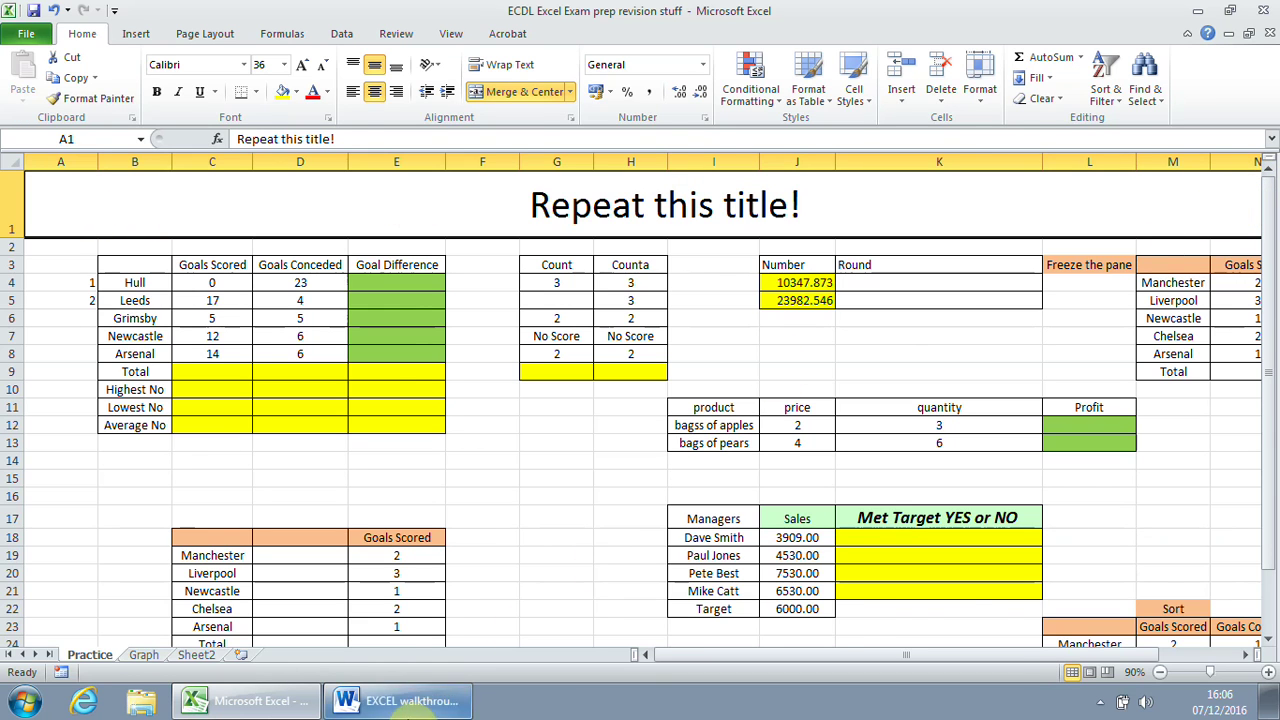
Switch to the Word walkthrough, select the section 3 heading and instruction 3a about currency format to read them, and return to Excel.
{"action": "left_click", "coordinate": [400, 700]}
{"action": "scroll", "coordinate": [536, 490], "scroll_direction": "down", "scroll_amount": 1}
{"action": "left_click_drag", "start_coordinate": [315, 366], "coordinate": [615, 366]}
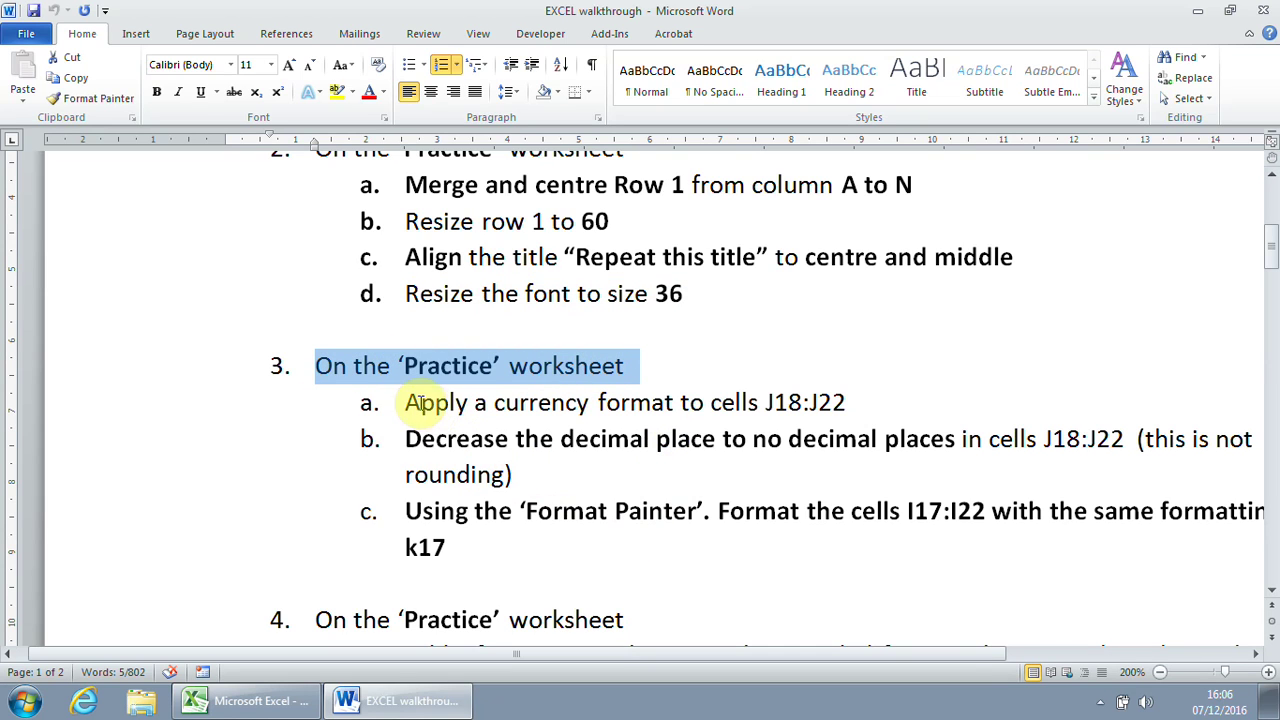
{"action": "left_click_drag", "start_coordinate": [406, 401], "coordinate": [850, 402]}
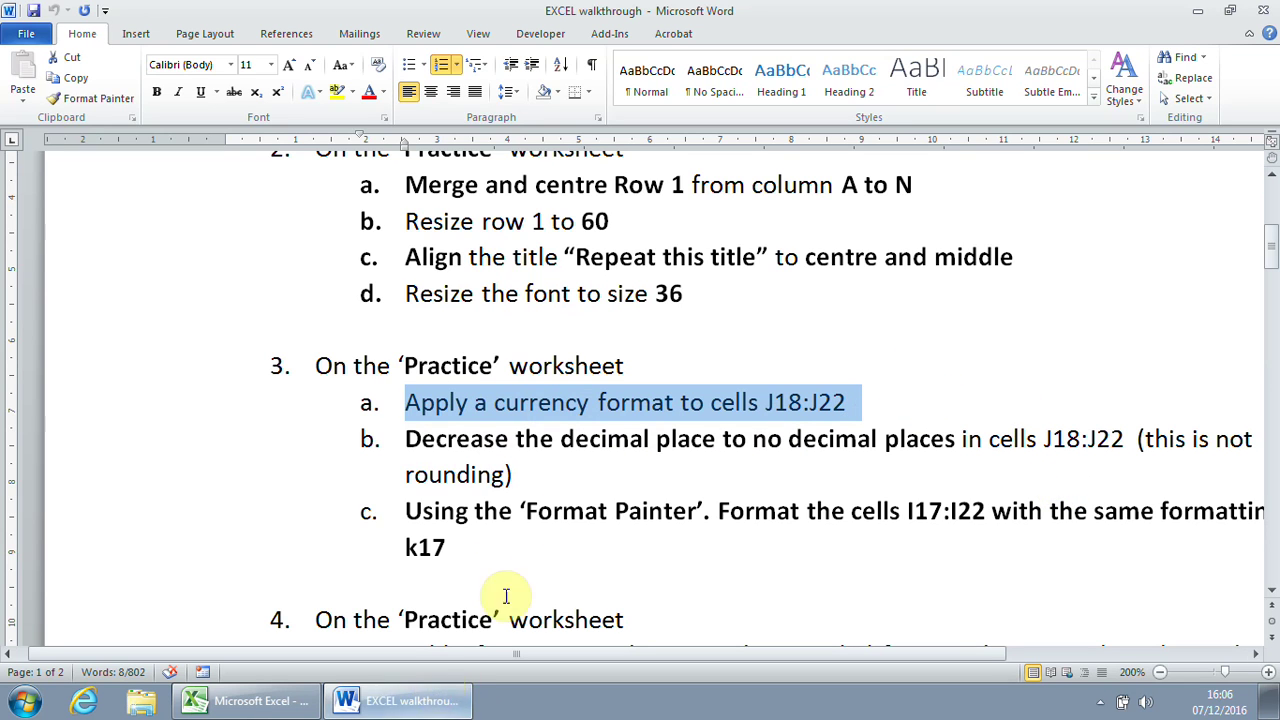
{"action": "left_click", "coordinate": [245, 700]}
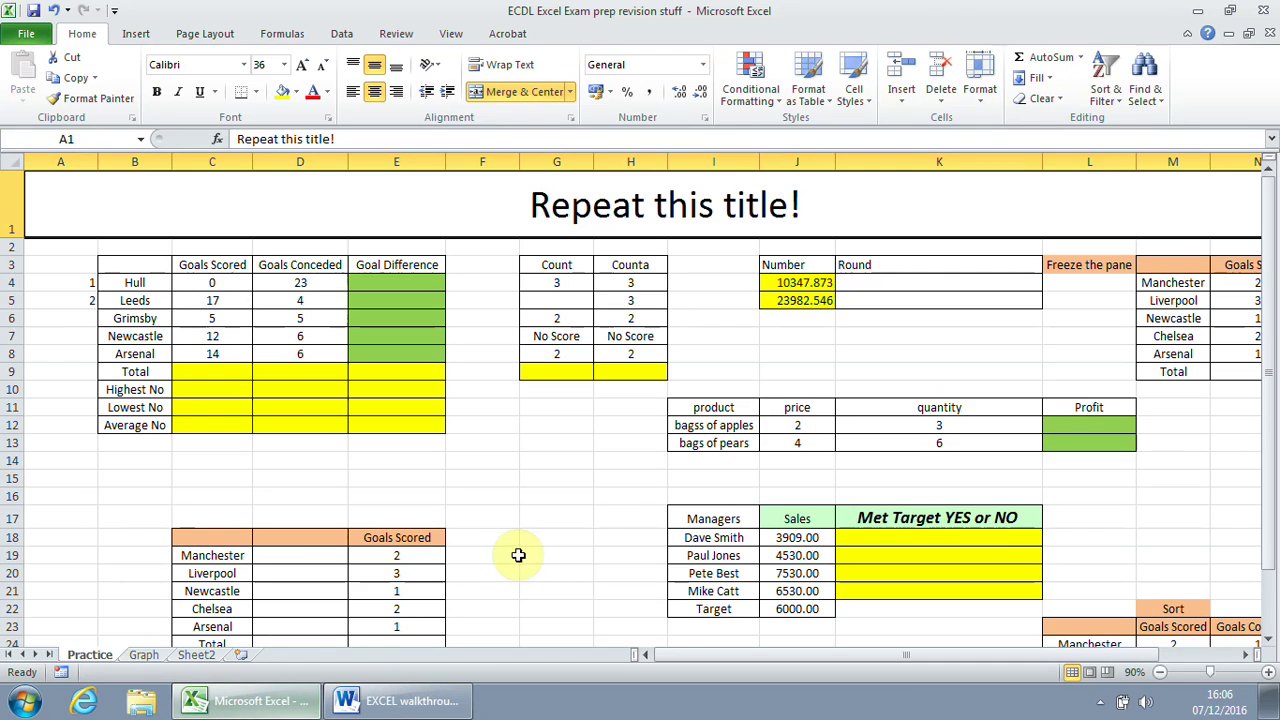
{"action": "left_click", "coordinate": [430, 702]}
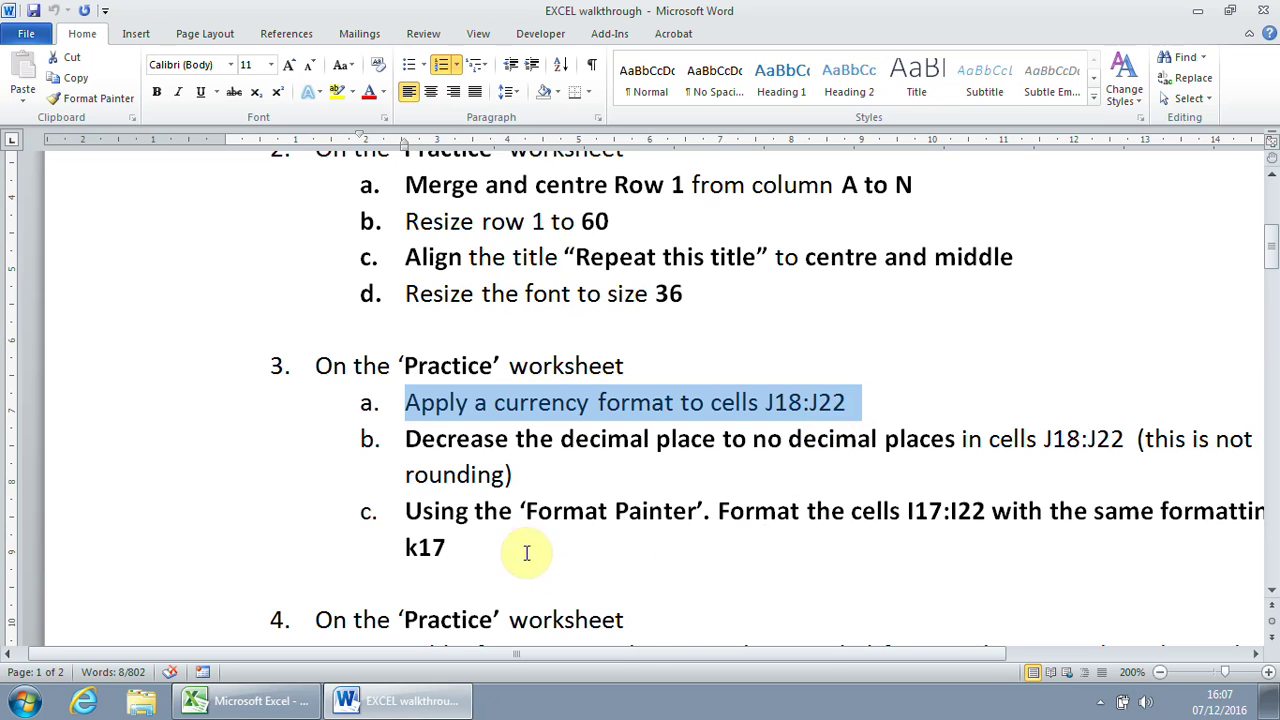
{"action": "left_click", "coordinate": [262, 698]}
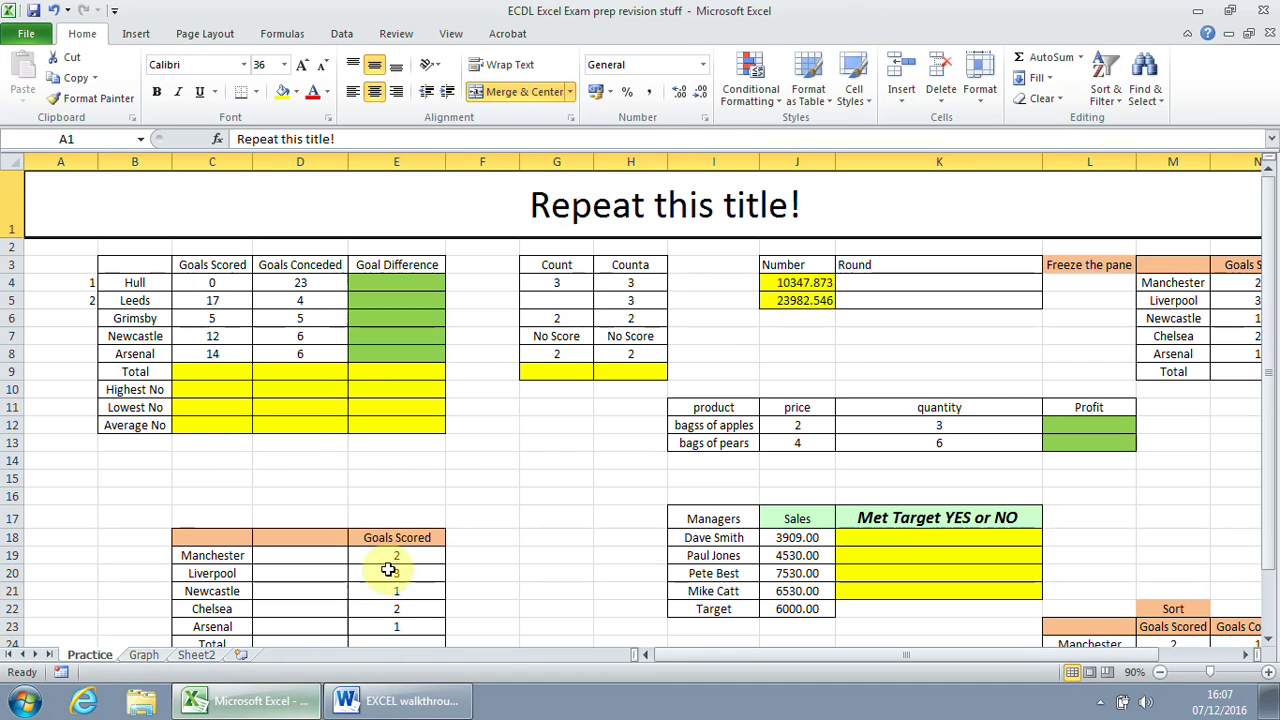
Apply the Currency number format to the sales figures in cells J18:J22, and reopen the list of number formats.
{"action": "left_click", "coordinate": [778, 161]}
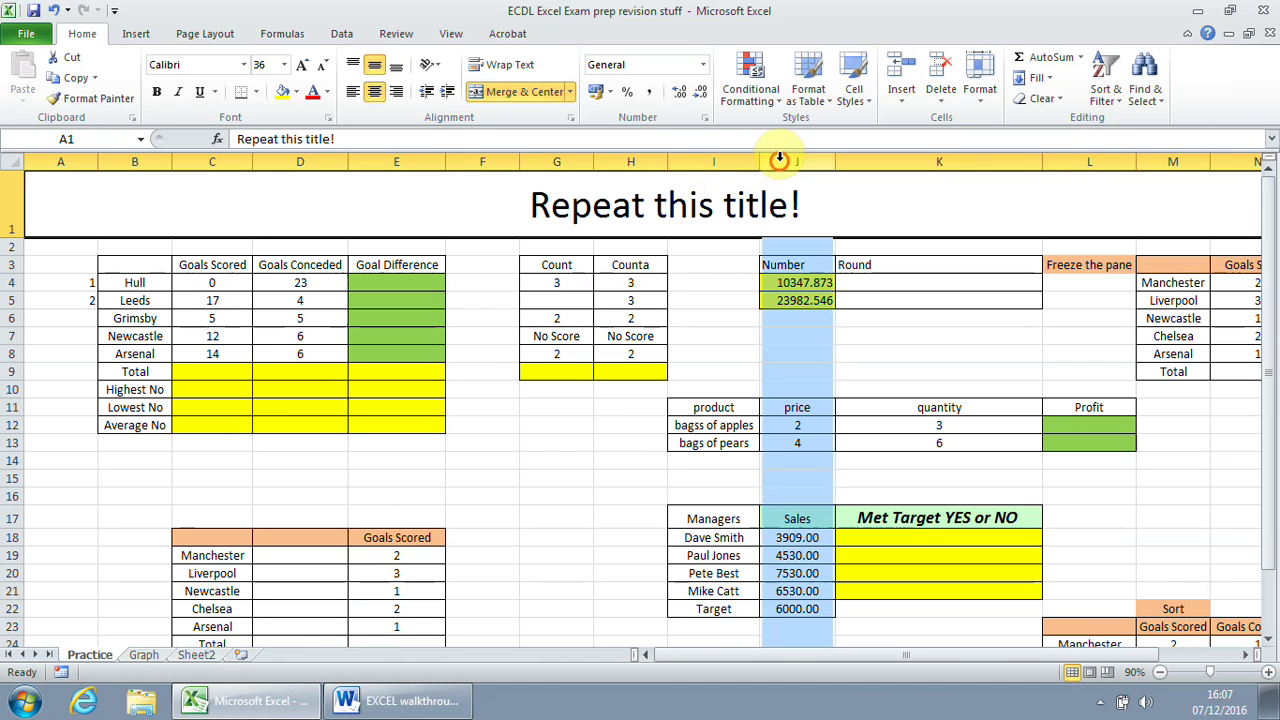
{"action": "left_click", "coordinate": [793, 537]}
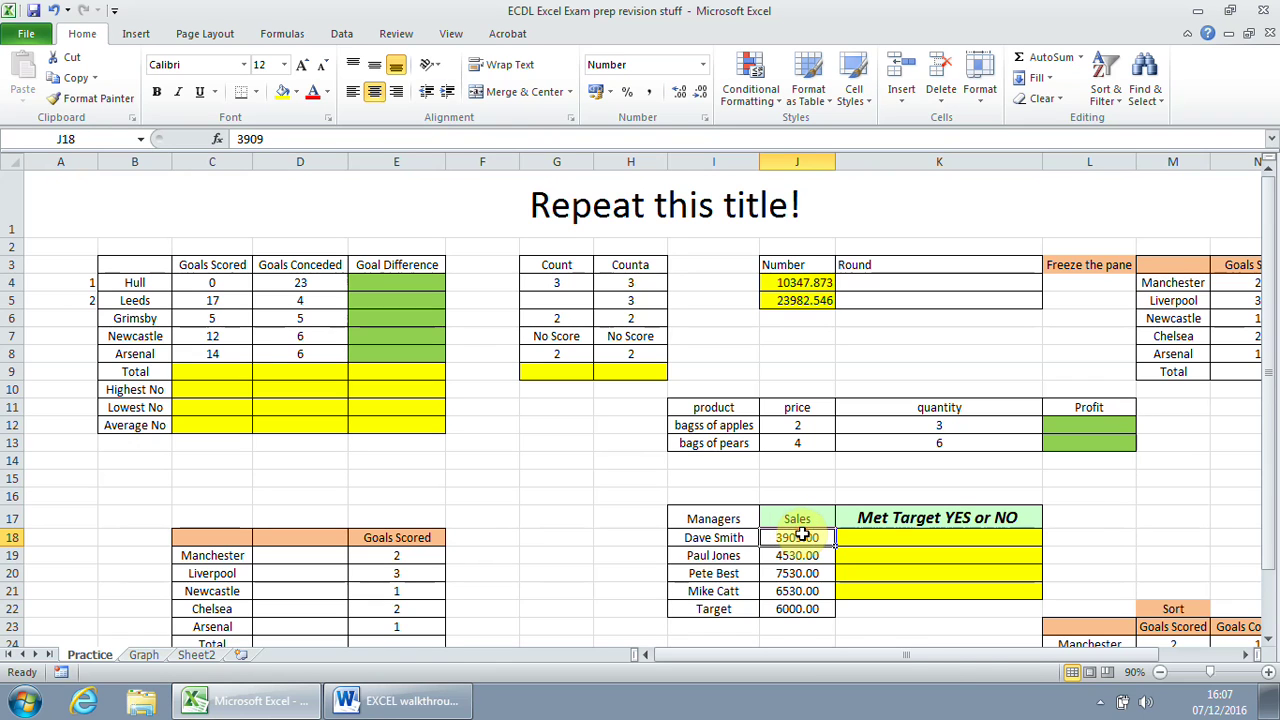
{"action": "left_click_drag", "start_coordinate": [800, 537], "coordinate": [796, 608]}
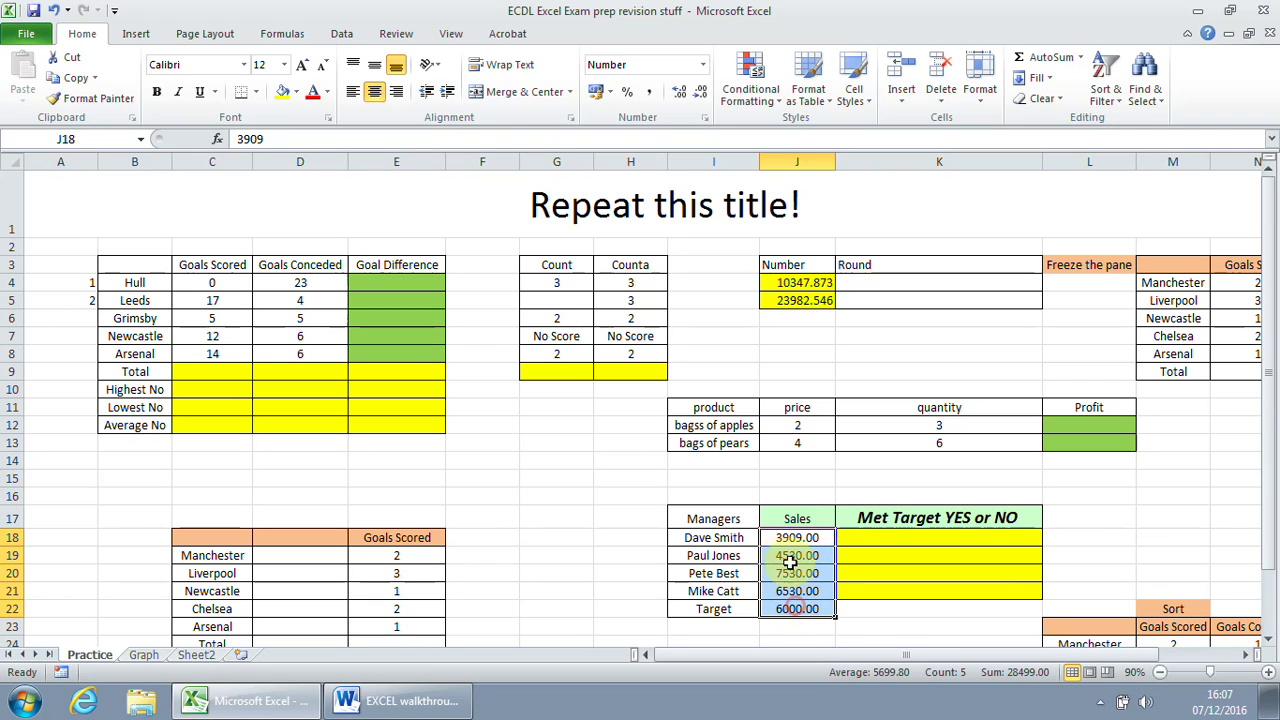
{"action": "left_click", "coordinate": [705, 68]}
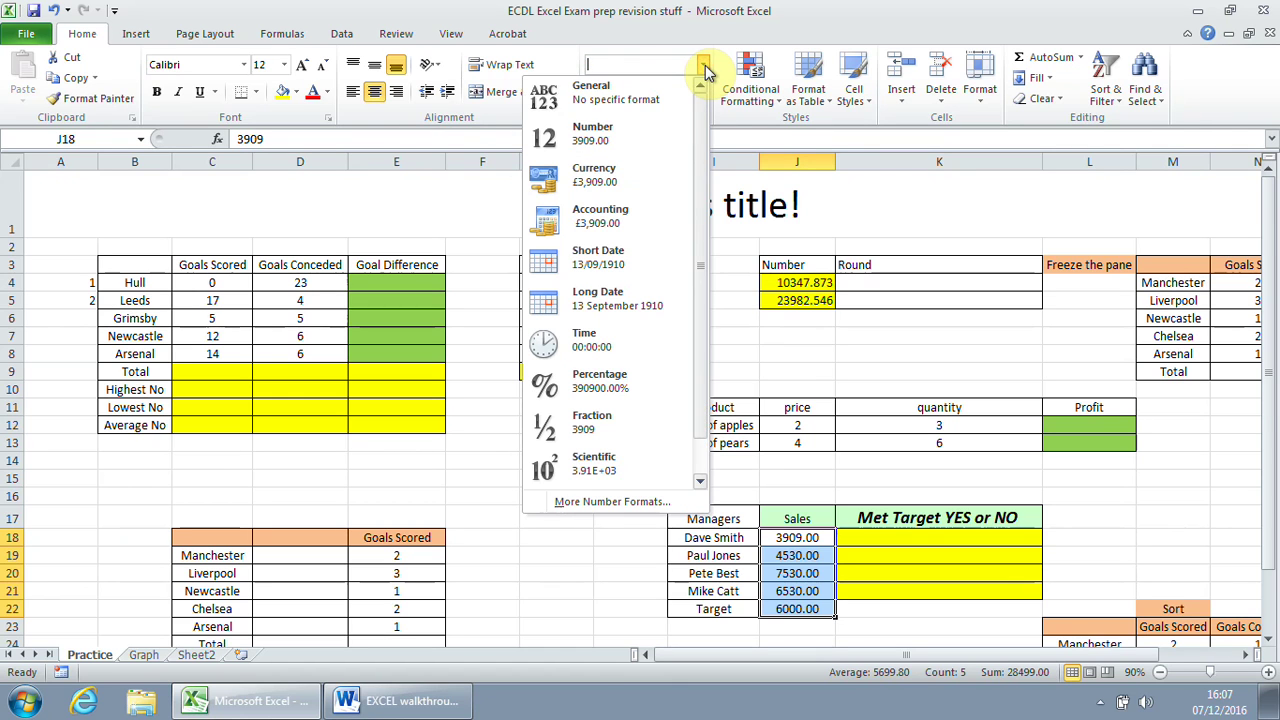
{"action": "left_click", "coordinate": [600, 180]}
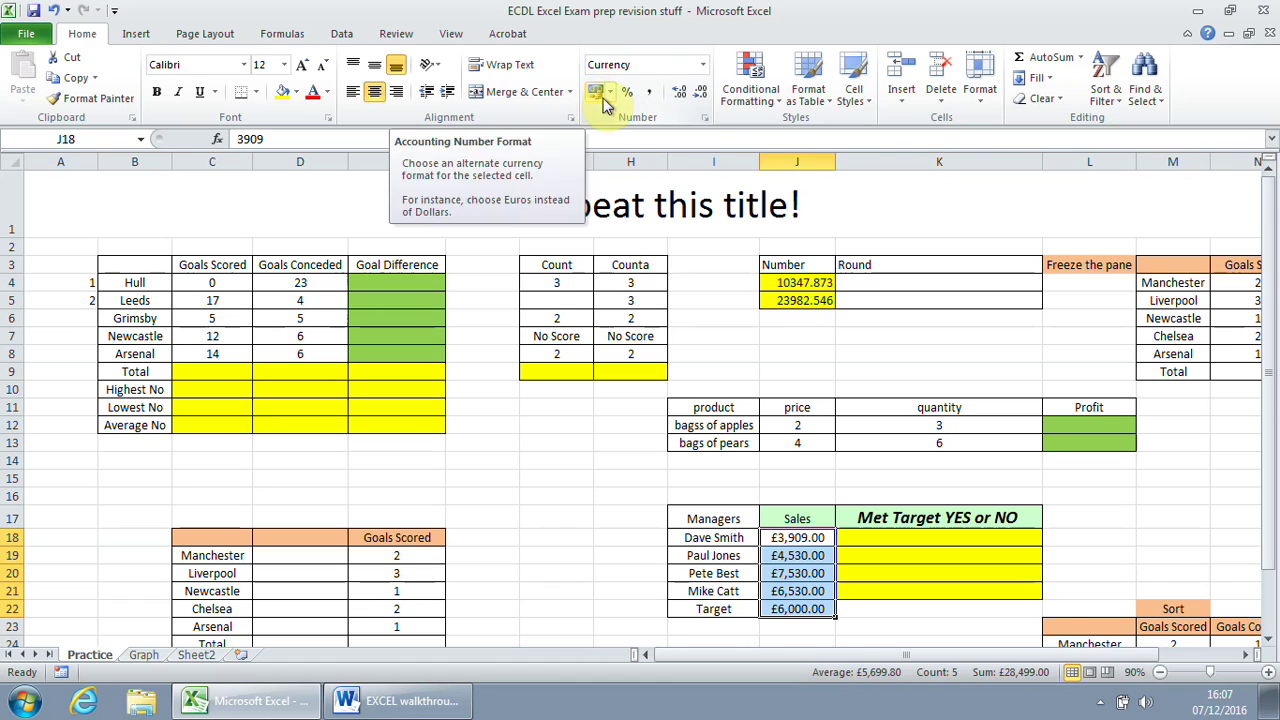
{"action": "left_click", "coordinate": [705, 68]}
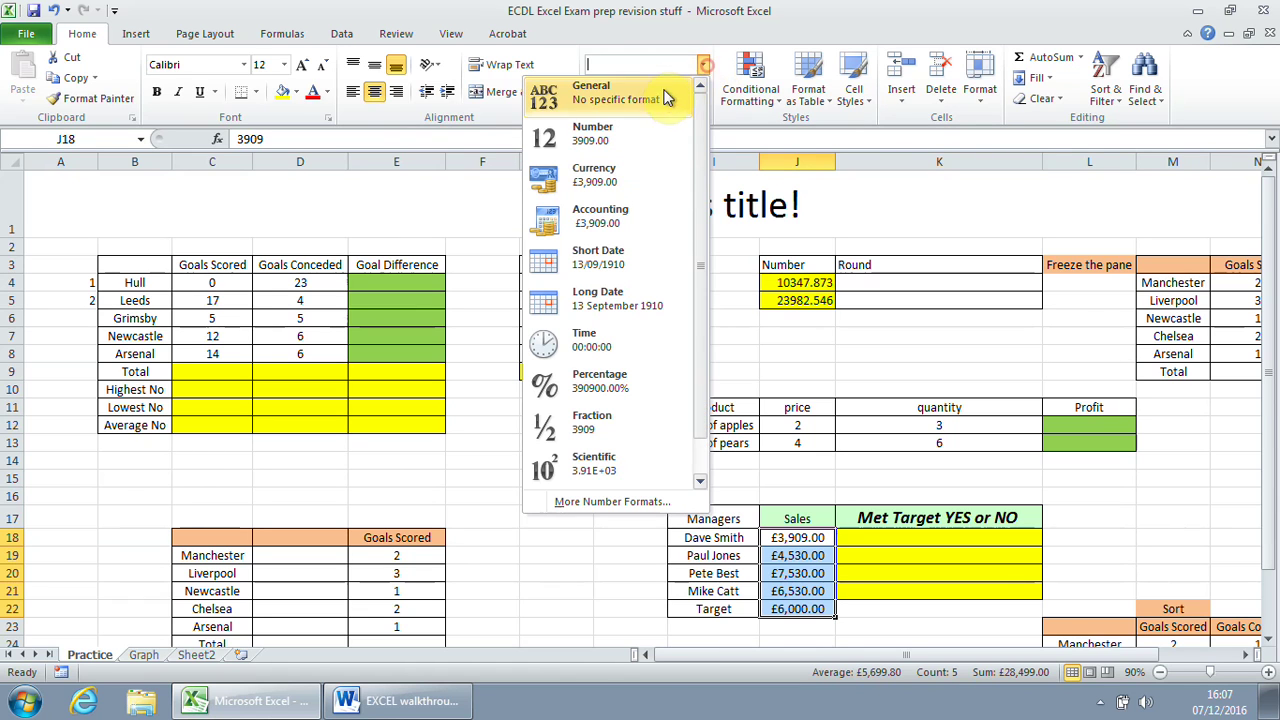
Reapply the Currency format to cells J18:J22, and select instruction 3b on decimal places in the Word walkthrough to read it.
{"action": "left_click", "coordinate": [605, 178]}
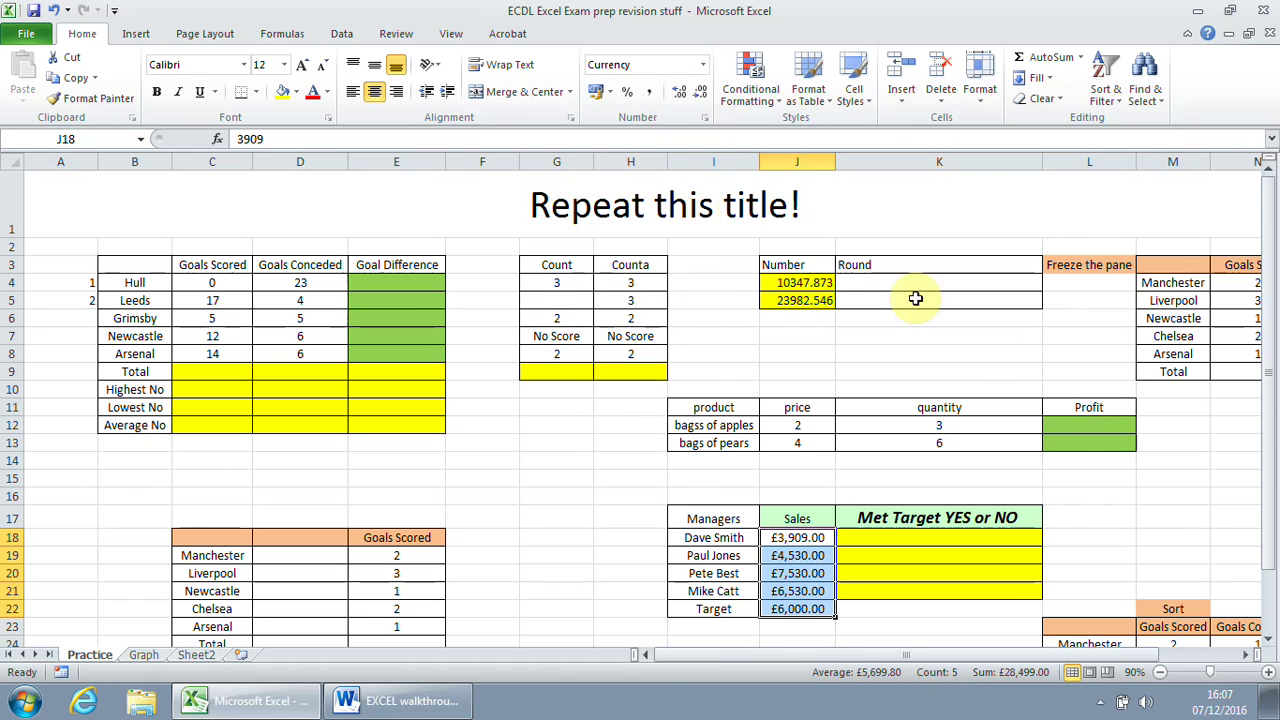
{"action": "left_click", "coordinate": [423, 697]}
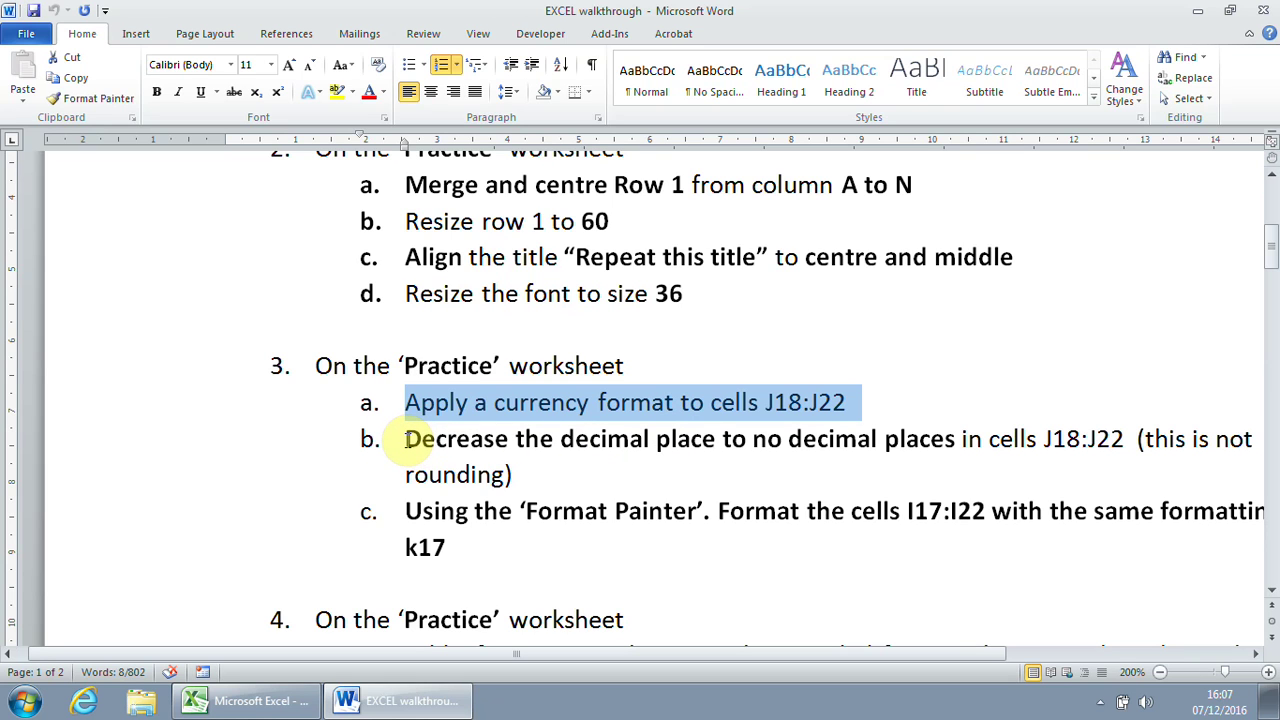
{"action": "left_click", "coordinate": [1160, 672]}
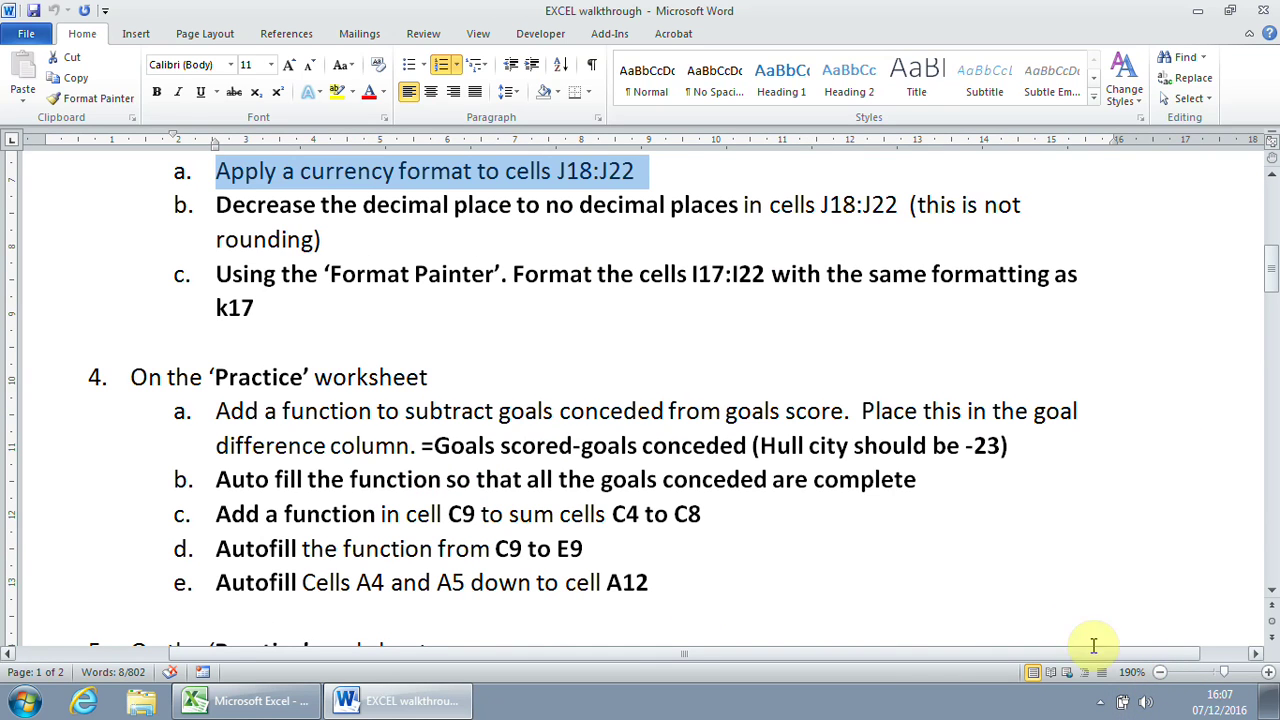
{"action": "left_click_drag", "start_coordinate": [216, 205], "coordinate": [886, 204]}
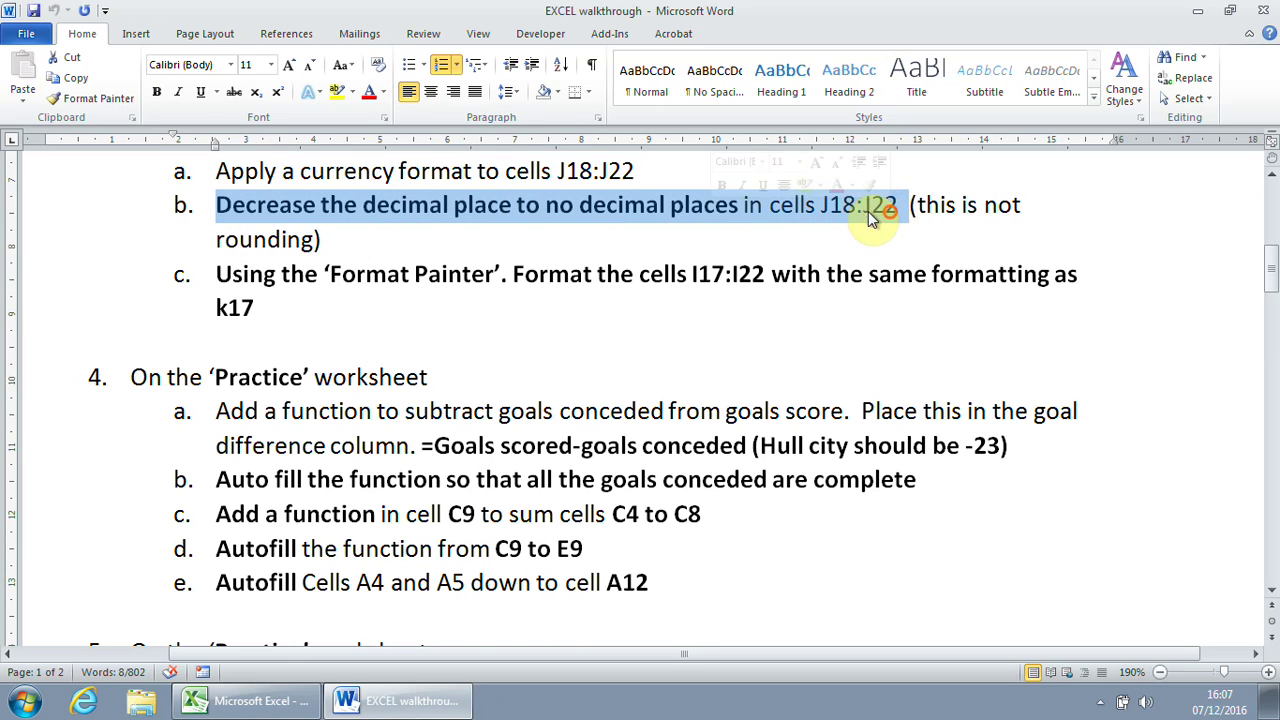
{"action": "scroll", "coordinate": [820, 214], "scroll_direction": "up", "scroll_amount": 1}
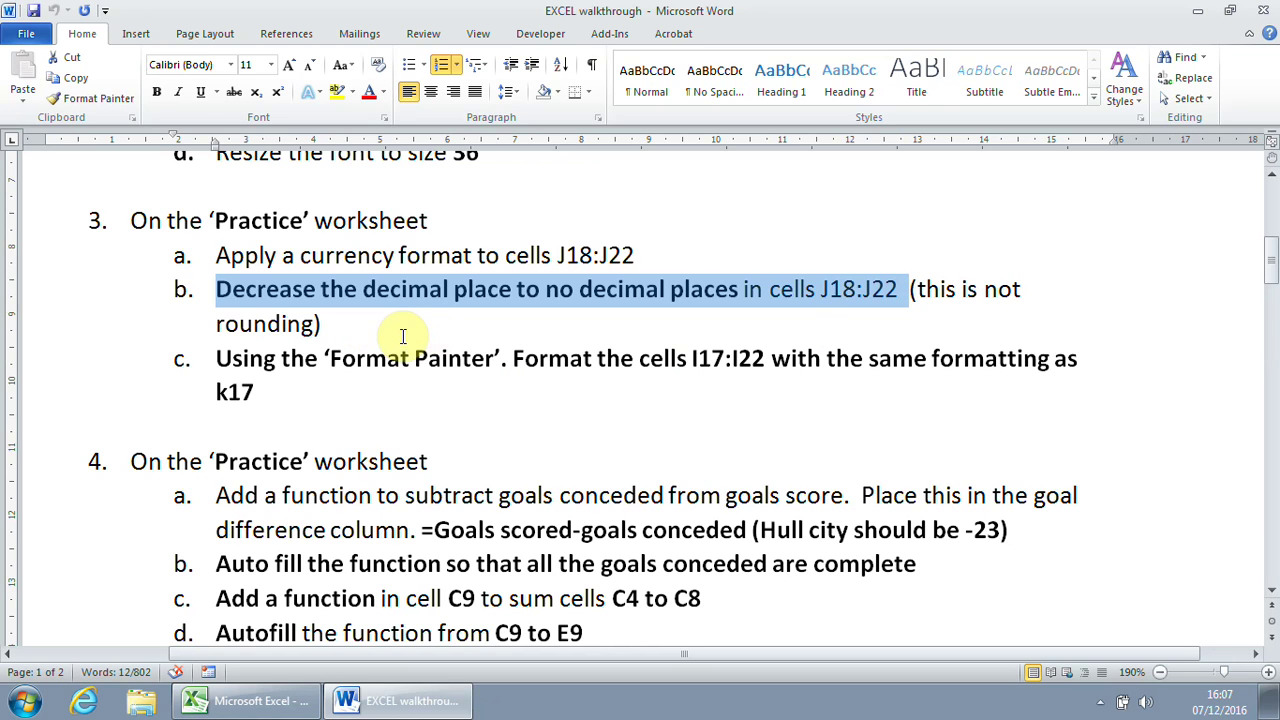
Return to Excel and decrease the sales figures in cells J18:J22 to no decimal places.
{"action": "left_click", "coordinate": [285, 706]}
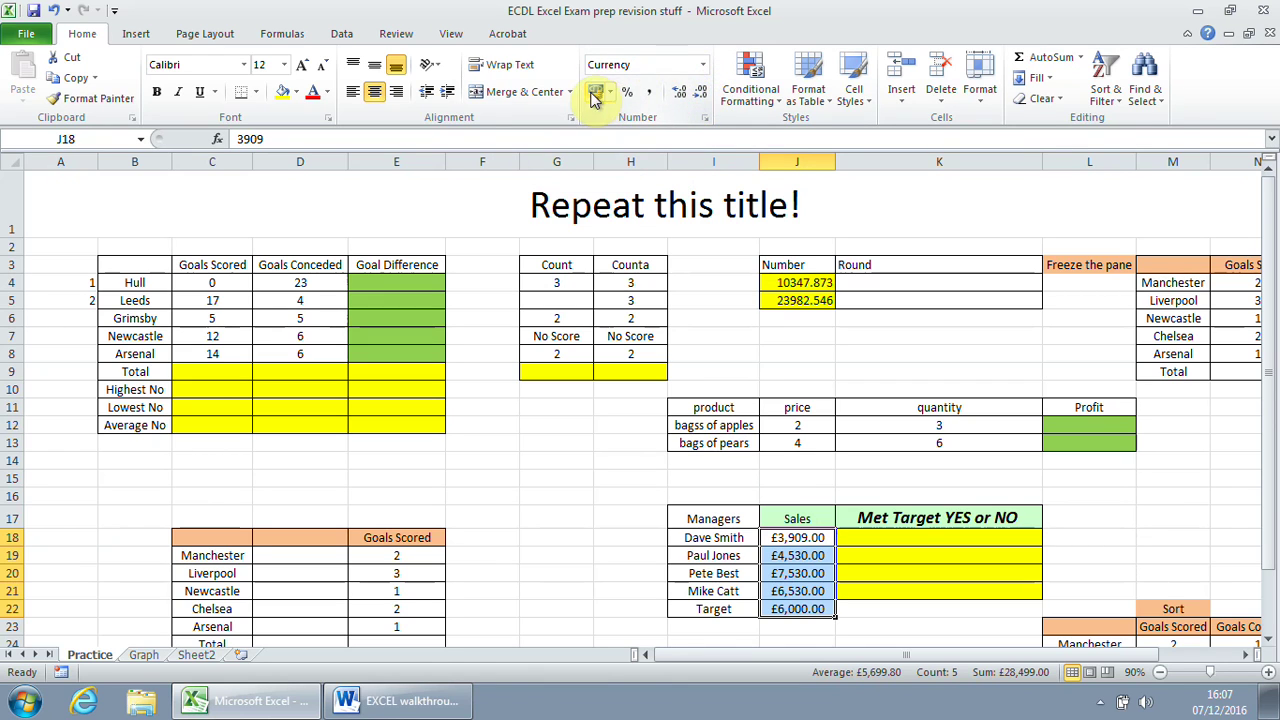
{"action": "left_click", "coordinate": [703, 97]}
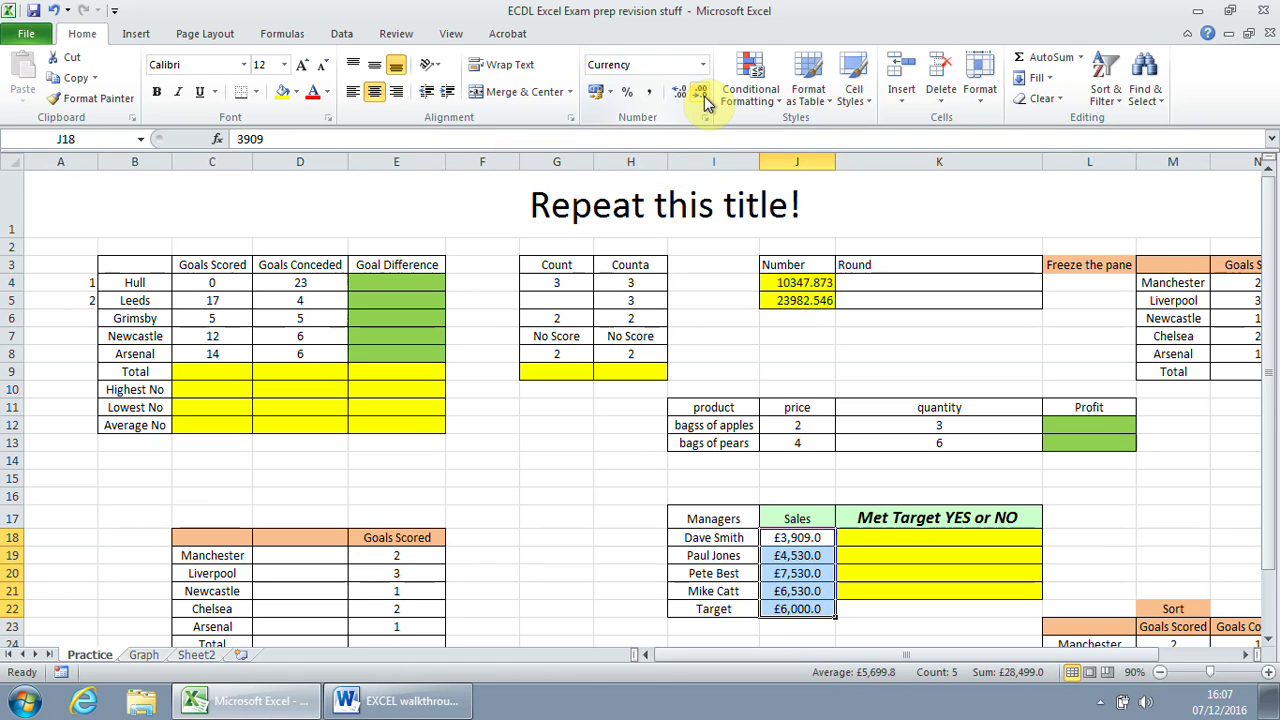
{"action": "left_click", "coordinate": [704, 97]}
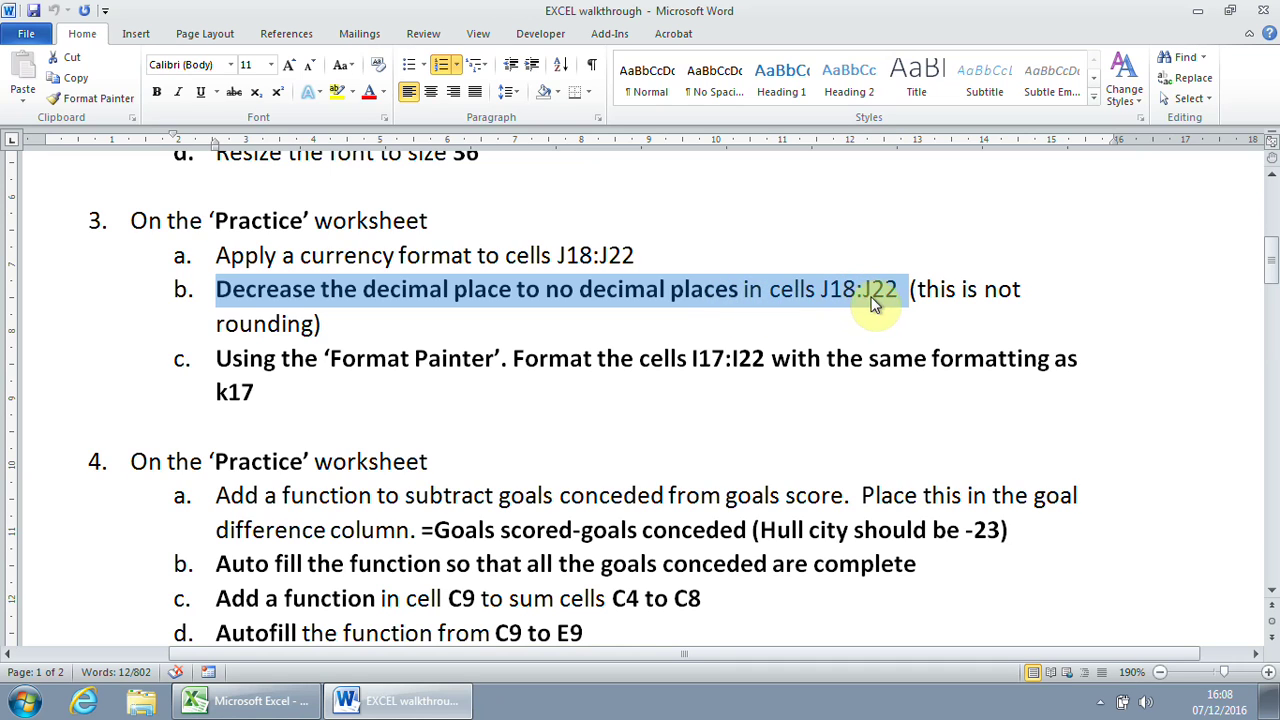
Switch to the Word walkthrough and select instruction 3c about the Format Painter to read it.
{"action": "left_click", "coordinate": [430, 335]}
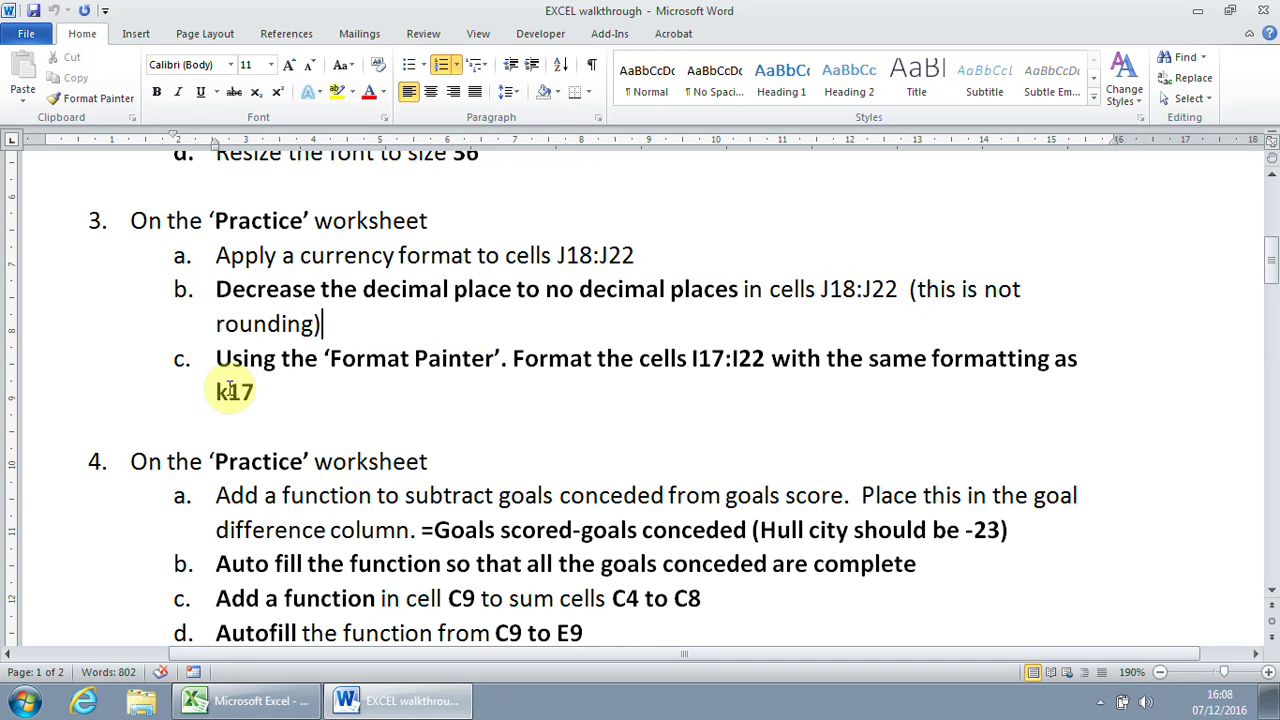
{"action": "left_click_drag", "start_coordinate": [224, 359], "coordinate": [739, 368]}
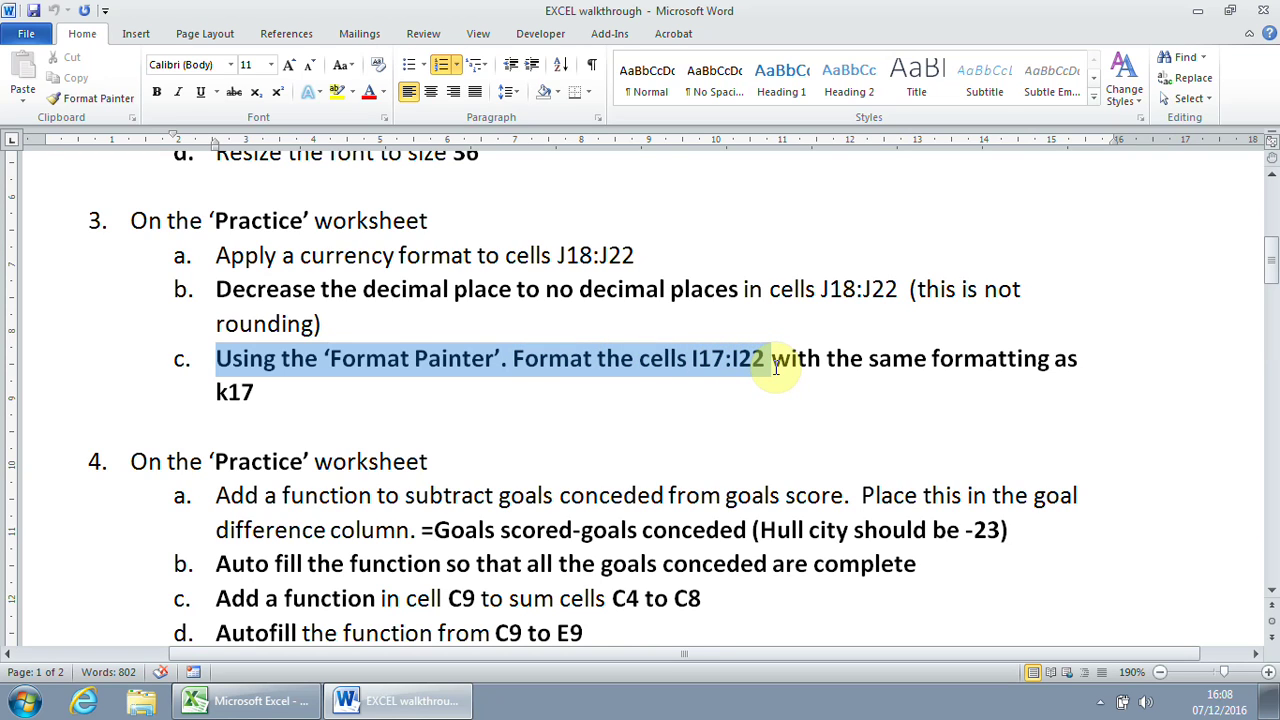
{"action": "left_click_drag", "start_coordinate": [775, 368], "coordinate": [258, 396]}
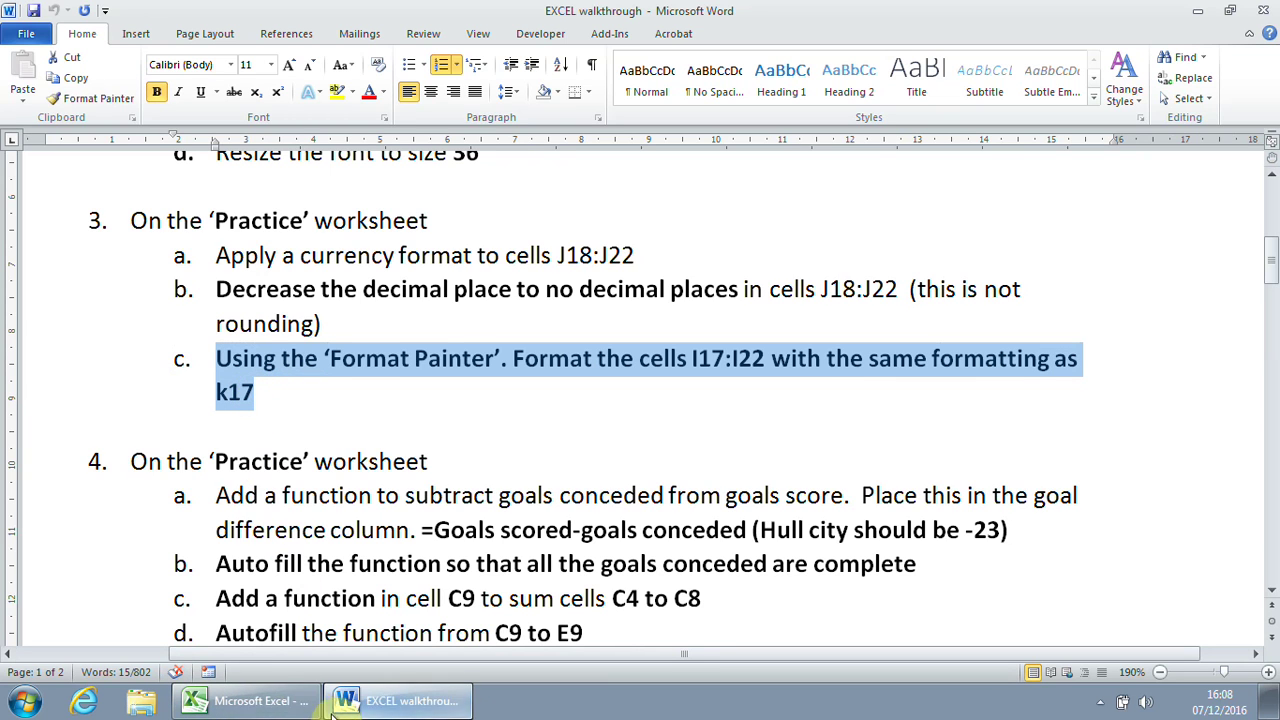
Return to Excel and copy the formatting of cell K17 to cells I17:I22 with the Format Painter.
{"action": "left_click", "coordinate": [268, 703]}
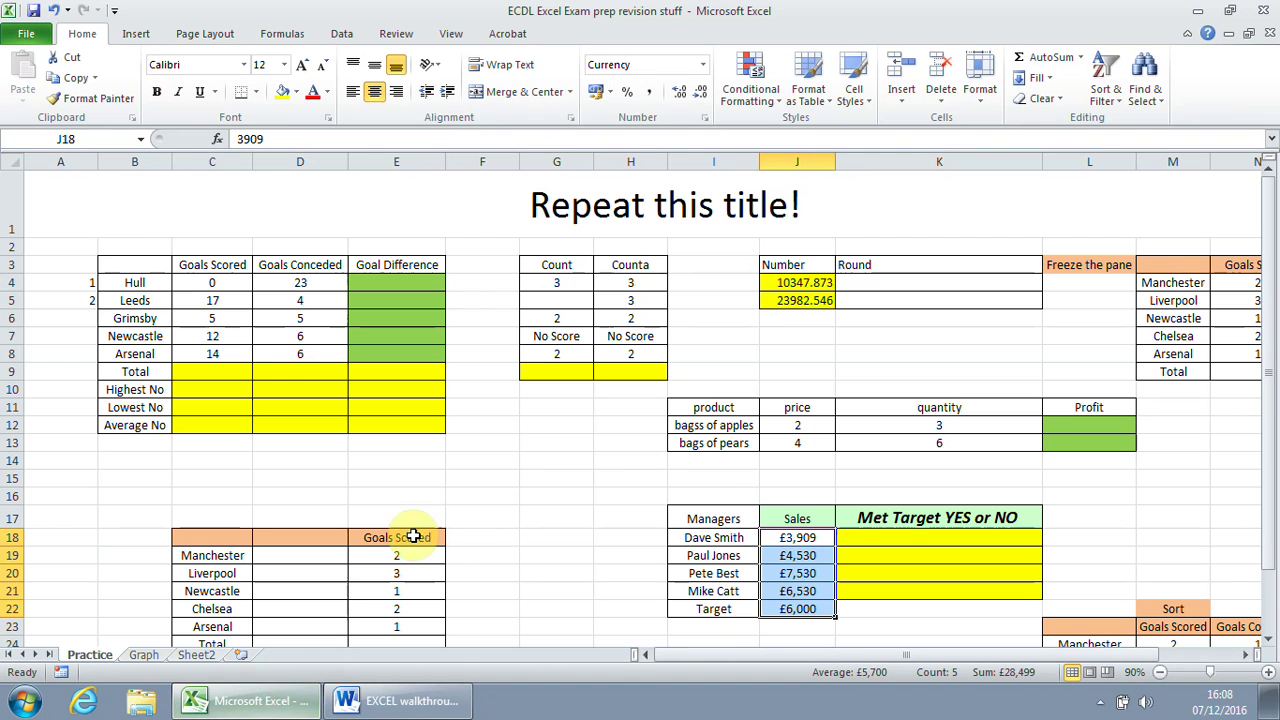
{"action": "left_click", "coordinate": [905, 160]}
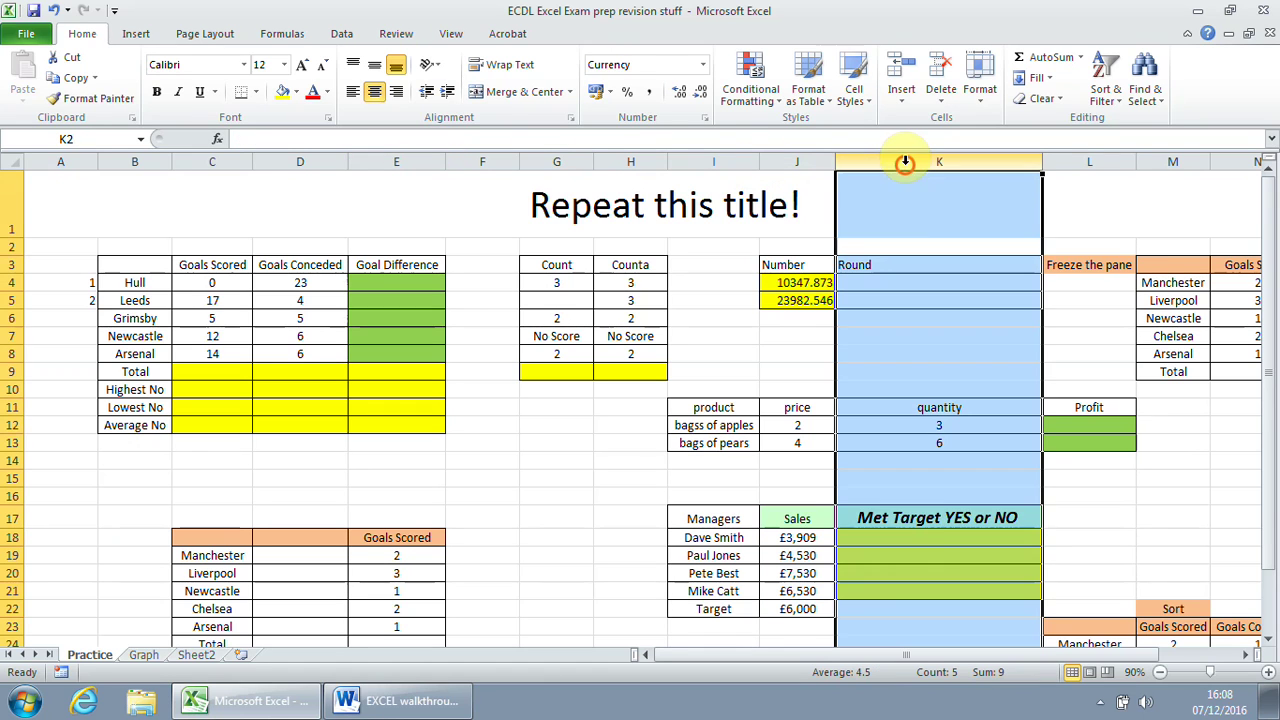
{"action": "left_click", "coordinate": [928, 518]}
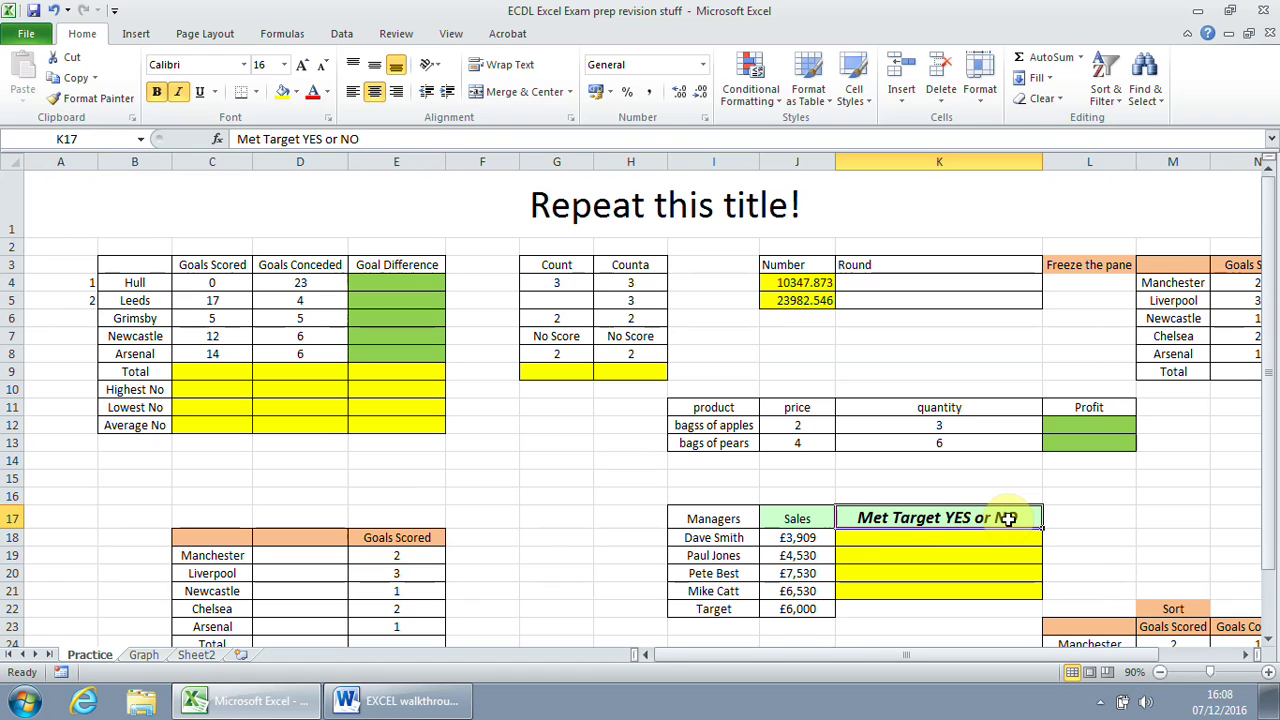
{"action": "left_click", "coordinate": [90, 100]}
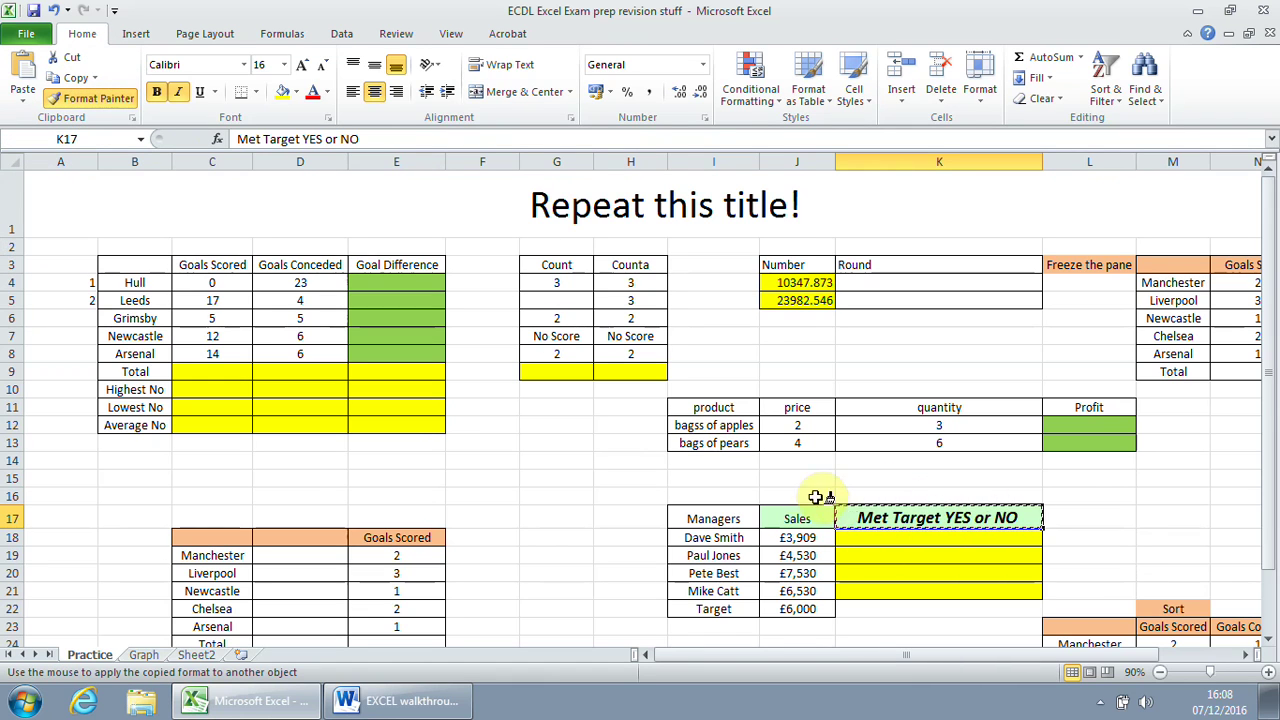
{"action": "left_click", "coordinate": [718, 517]}
{"action": "left_click_drag", "start_coordinate": [718, 517], "coordinate": [722, 606]}
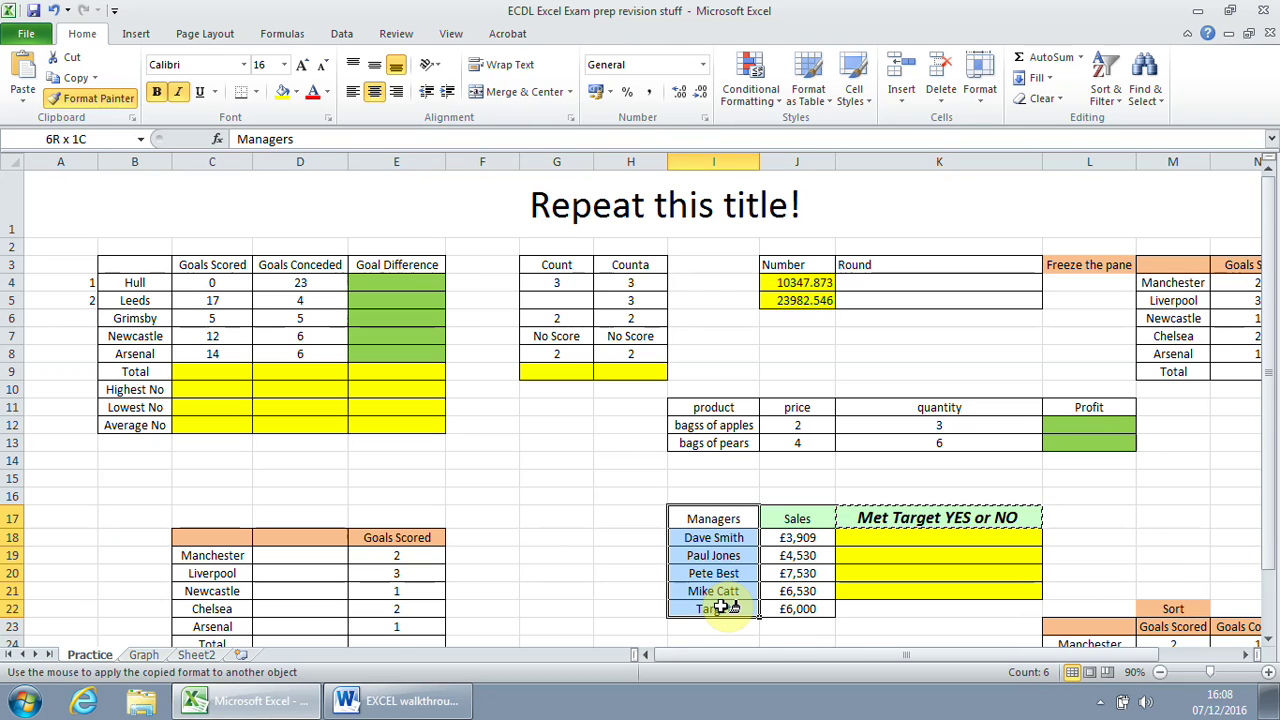
{"action": "left_click_drag", "start_coordinate": [722, 606], "coordinate": [724, 606]}
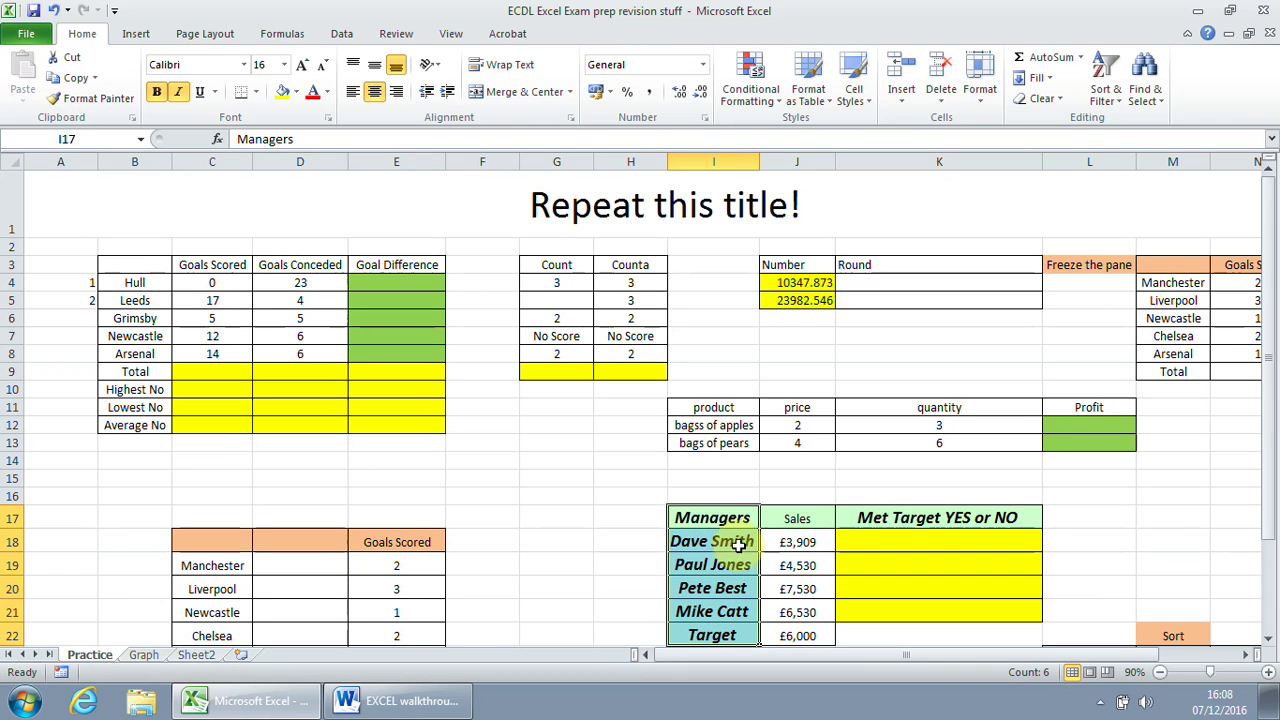
Switch to the Word walkthrough and recheck the Format Painter and k17 references in instruction 3c.
{"action": "left_click", "coordinate": [400, 700]}
{"action": "left_click_drag", "start_coordinate": [325, 368], "coordinate": [500, 362]}
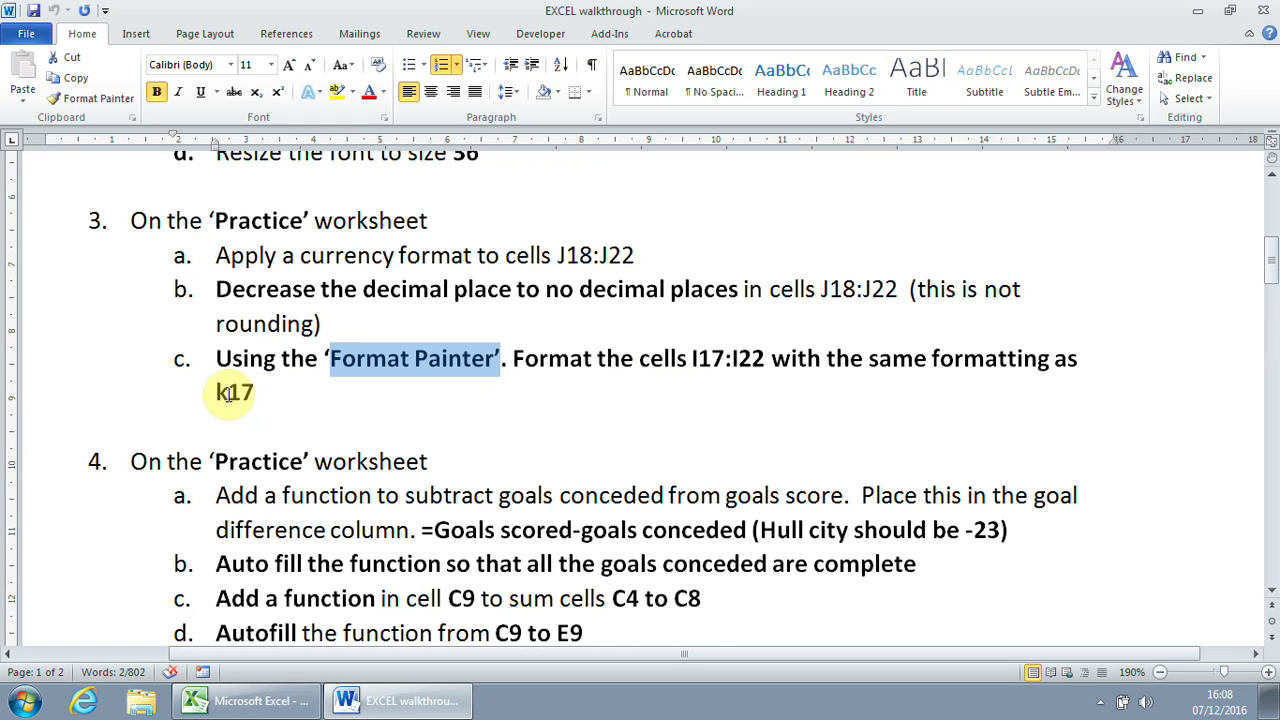
{"action": "left_click_drag", "start_coordinate": [218, 392], "coordinate": [260, 392]}
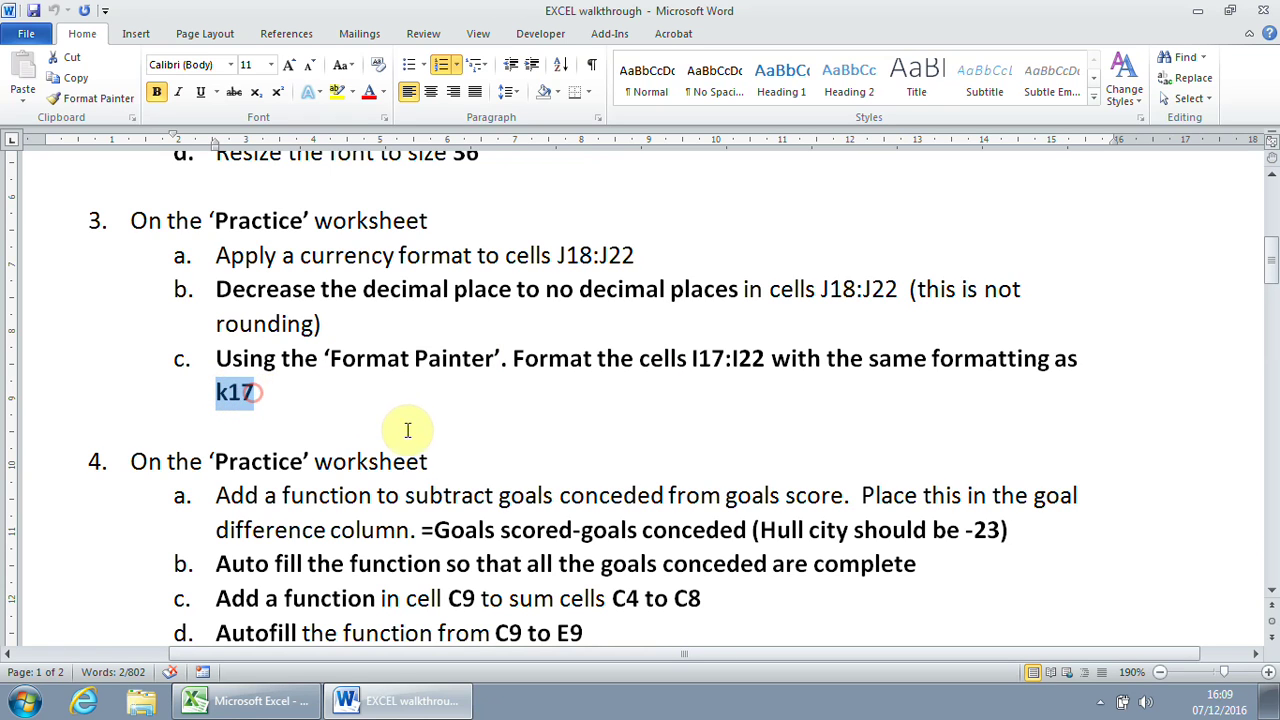
Read the section 4 heading and instruction 4a on subtracting goals conceded from goals scored, selecting each part of the text.
{"action": "scroll", "coordinate": [440, 447], "scroll_direction": "down", "scroll_amount": 1}
{"action": "scroll", "coordinate": [440, 447], "scroll_direction": "down", "scroll_amount": 1}
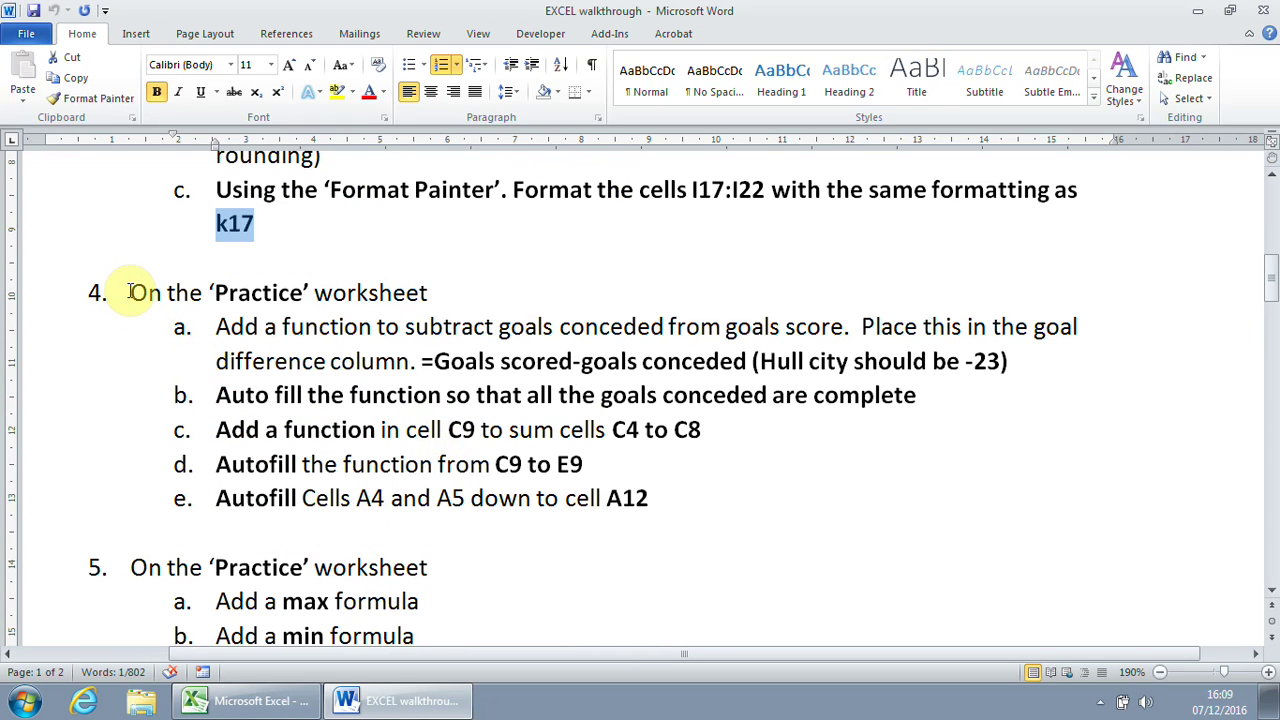
{"action": "left_click_drag", "start_coordinate": [128, 290], "coordinate": [440, 290]}
{"action": "left_click_drag", "start_coordinate": [214, 327], "coordinate": [818, 330]}
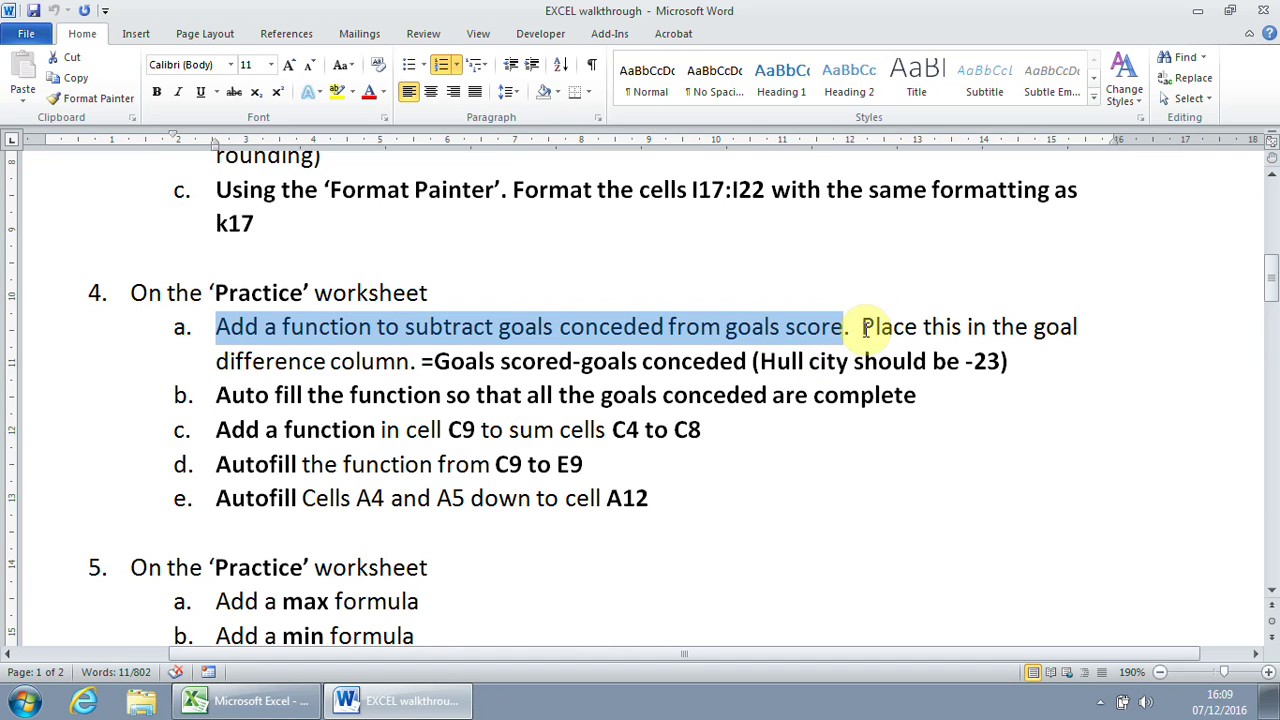
{"action": "left_click_drag", "start_coordinate": [866, 330], "coordinate": [432, 366]}
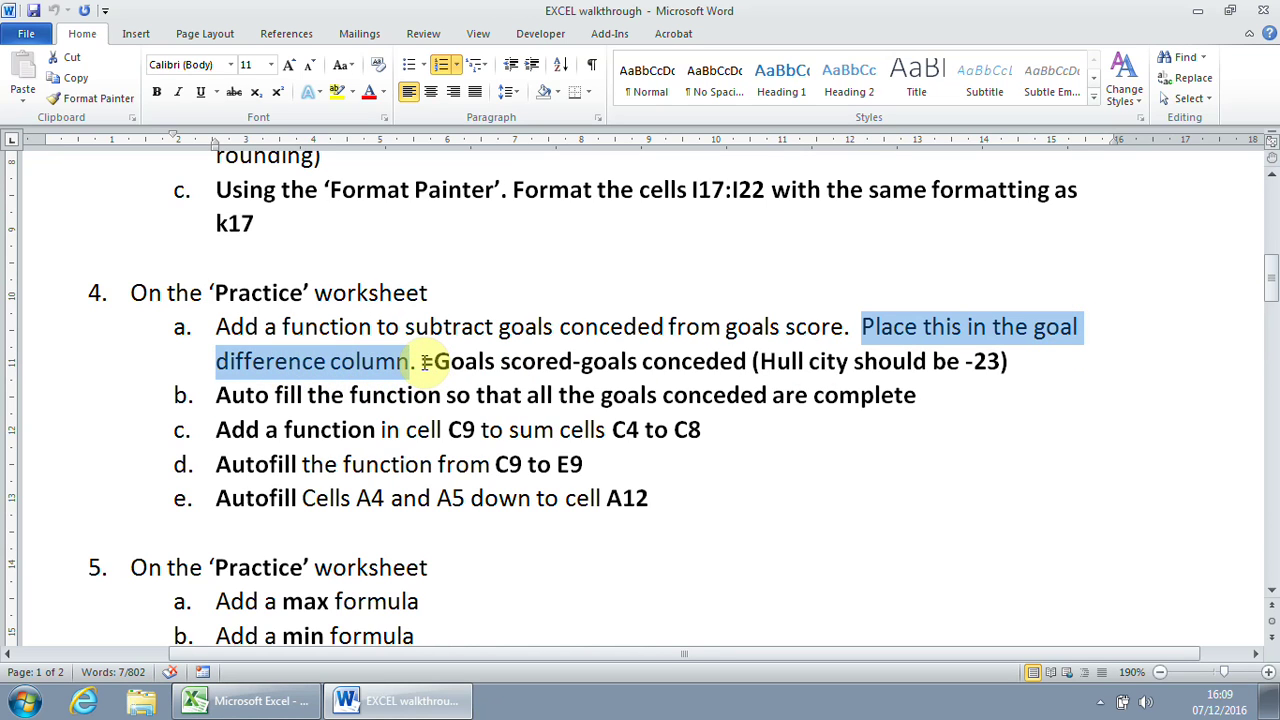
{"action": "left_click_drag", "start_coordinate": [422, 363], "coordinate": [700, 366]}
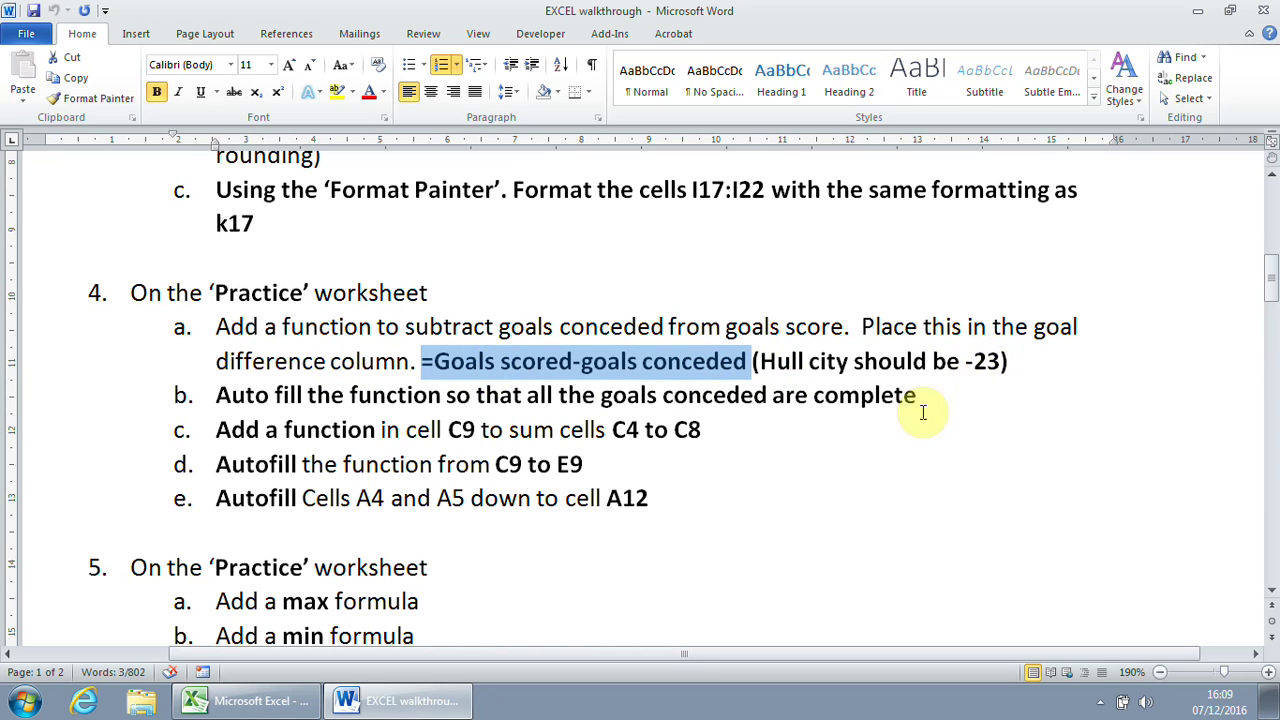
Return to Excel and enter the formula =C4-D4 in cell E4 for Hull's goal difference.
{"action": "left_click", "coordinate": [272, 698]}
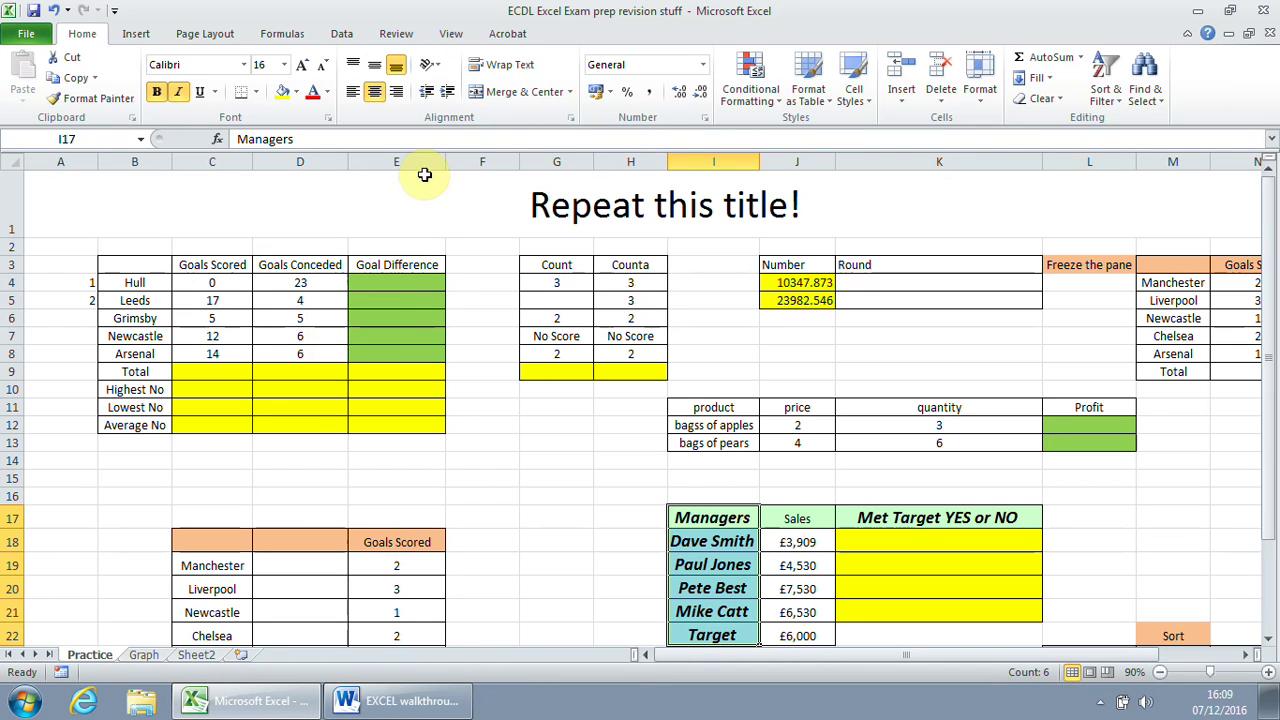
{"action": "left_click", "coordinate": [396, 280]}
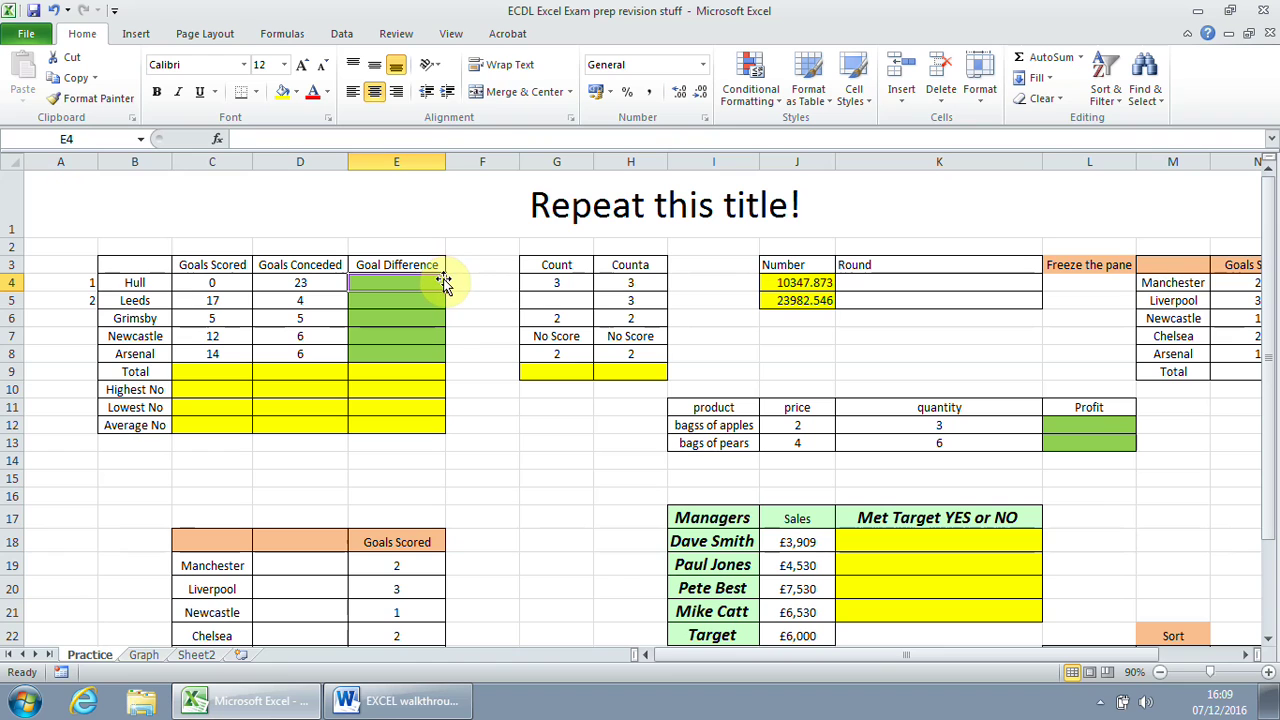
{"action": "type", "text": "="}
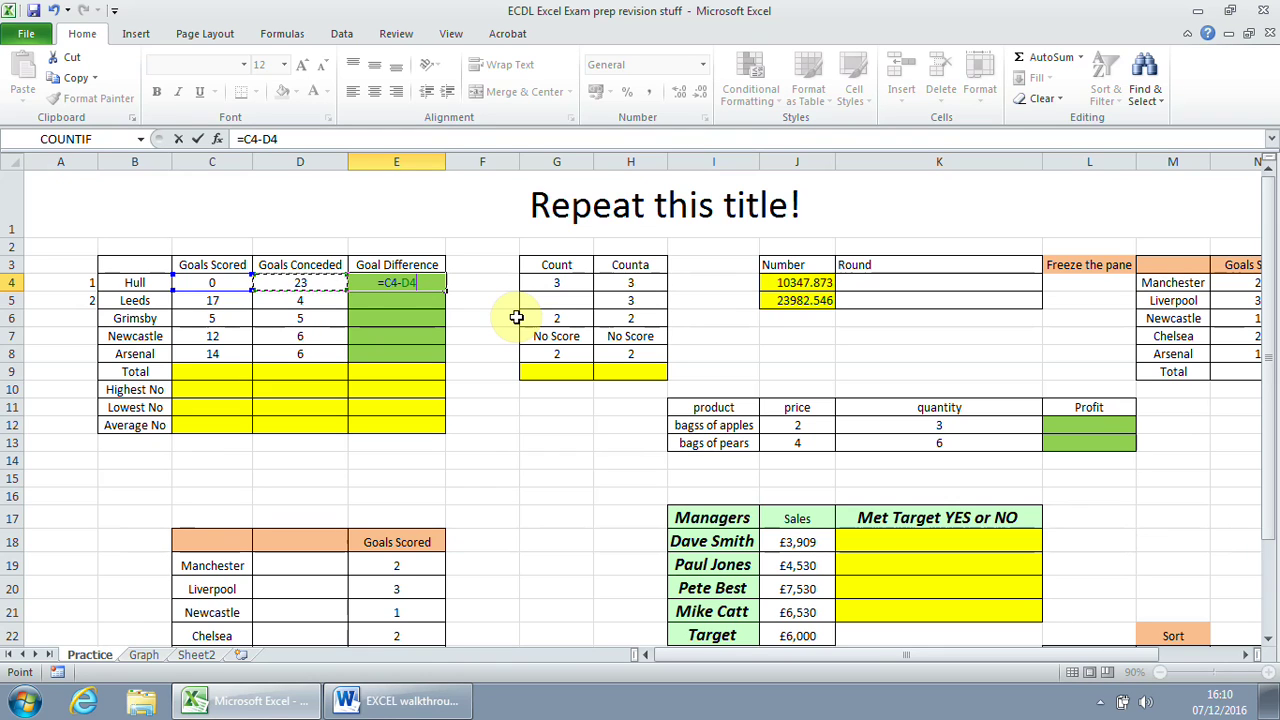
{"action": "key", "text": "Return"}
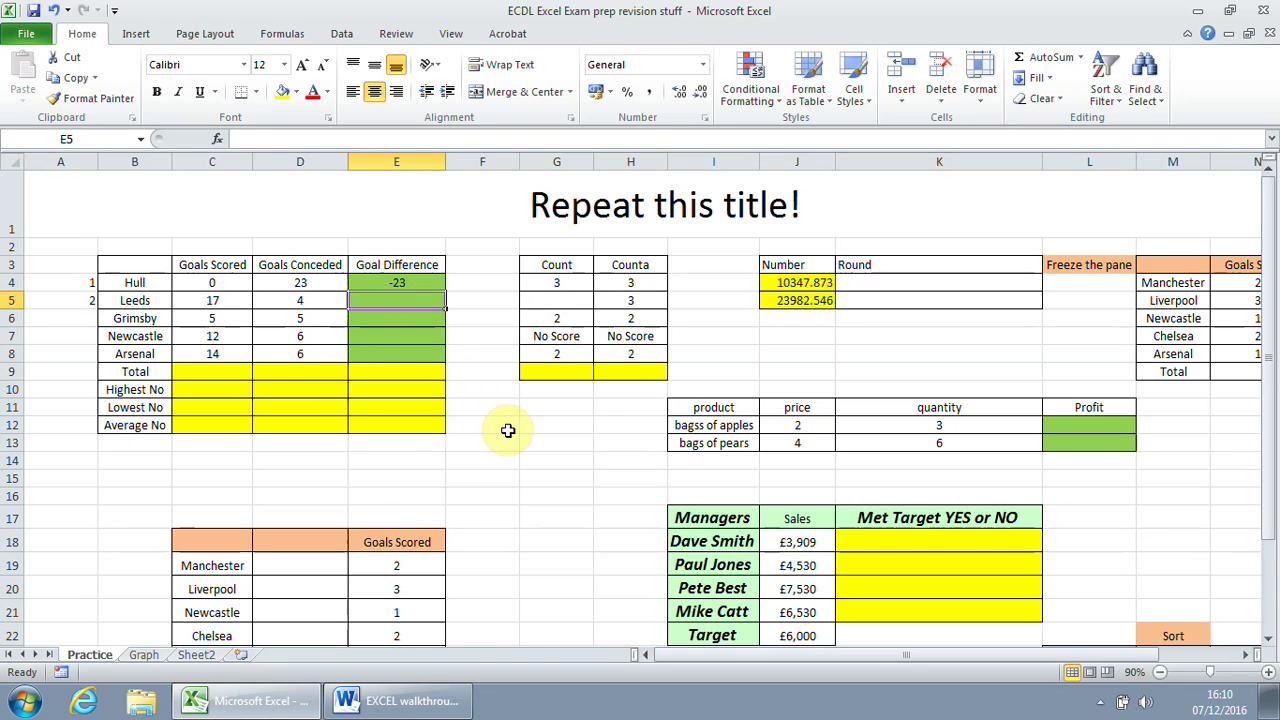
Edit the formula in E4 to try other cells as the second reference, and restore it to =C4-D4.
{"action": "left_click", "coordinate": [430, 285]}
{"action": "left_click", "coordinate": [335, 139]}
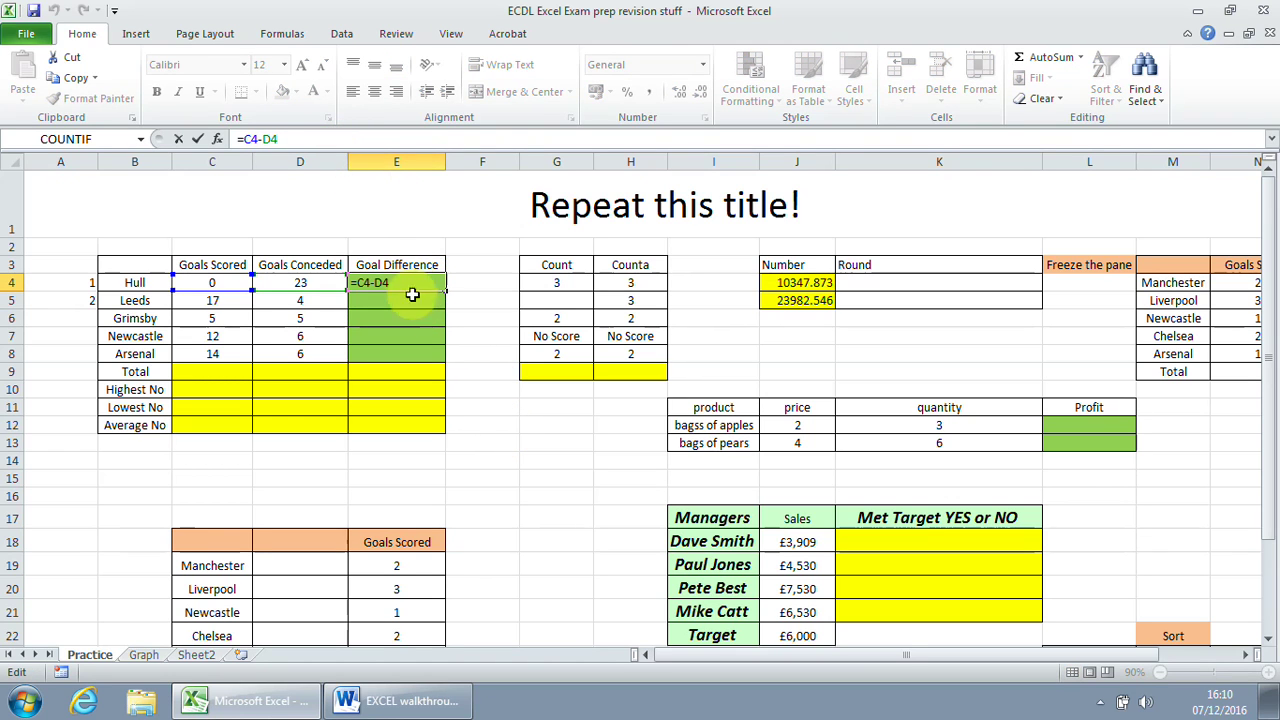
{"action": "key", "text": "BackSpace"}
{"action": "key", "text": "BackSpace"}
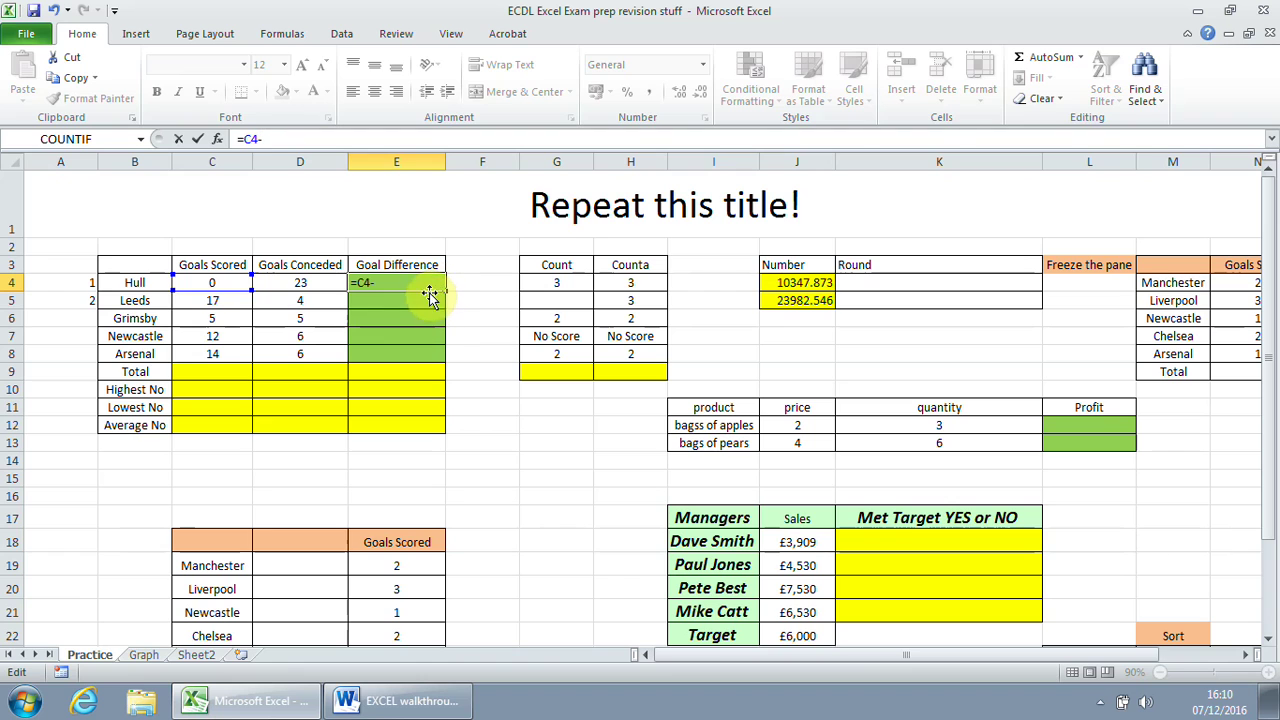
{"action": "left_click", "coordinate": [318, 283]}
{"action": "left_click", "coordinate": [480, 337]}
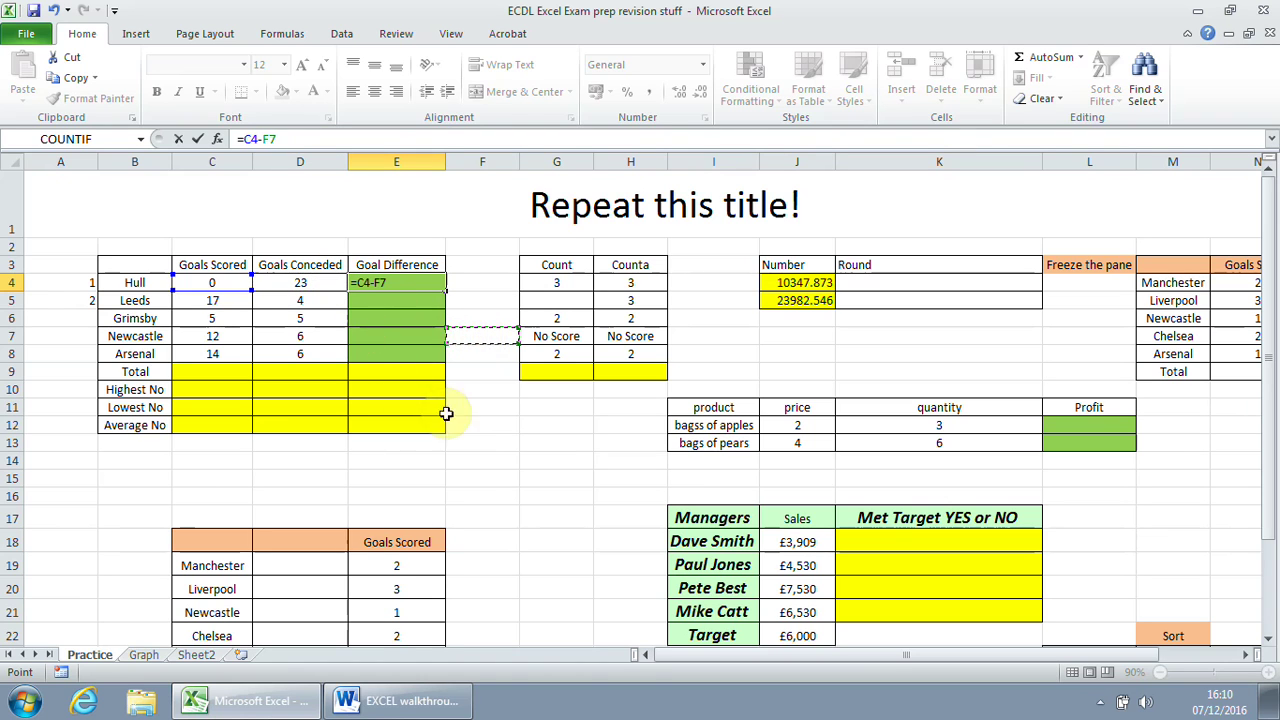
{"action": "left_click", "coordinate": [452, 421]}
{"action": "left_click", "coordinate": [314, 468]}
{"action": "left_click", "coordinate": [193, 448]}
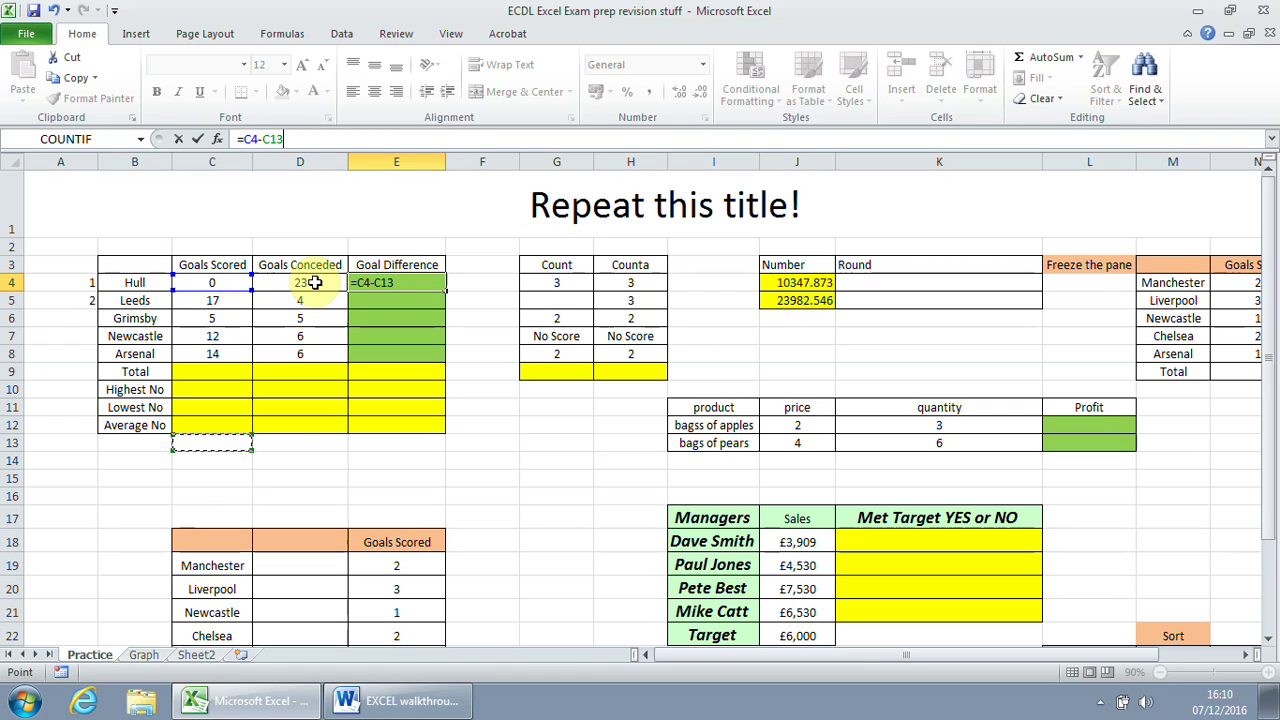
{"action": "left_click", "coordinate": [300, 449]}
{"action": "left_click", "coordinate": [550, 477]}
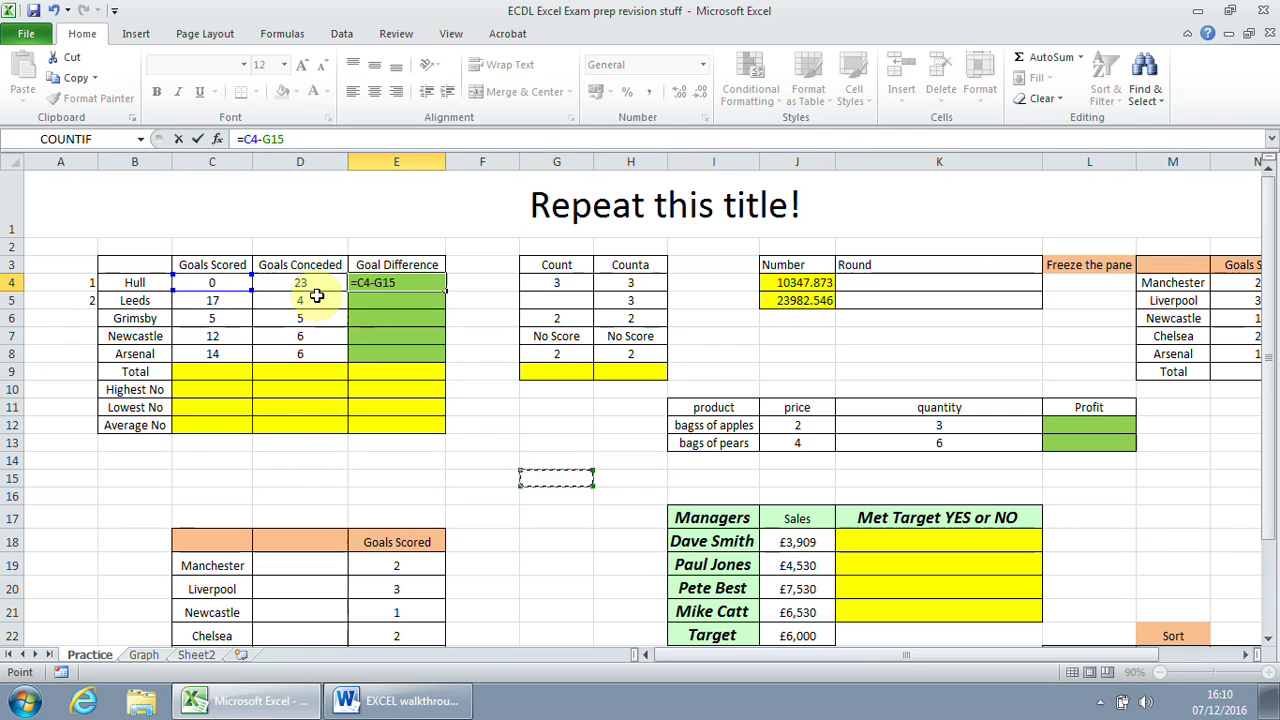
{"action": "left_click", "coordinate": [318, 283]}
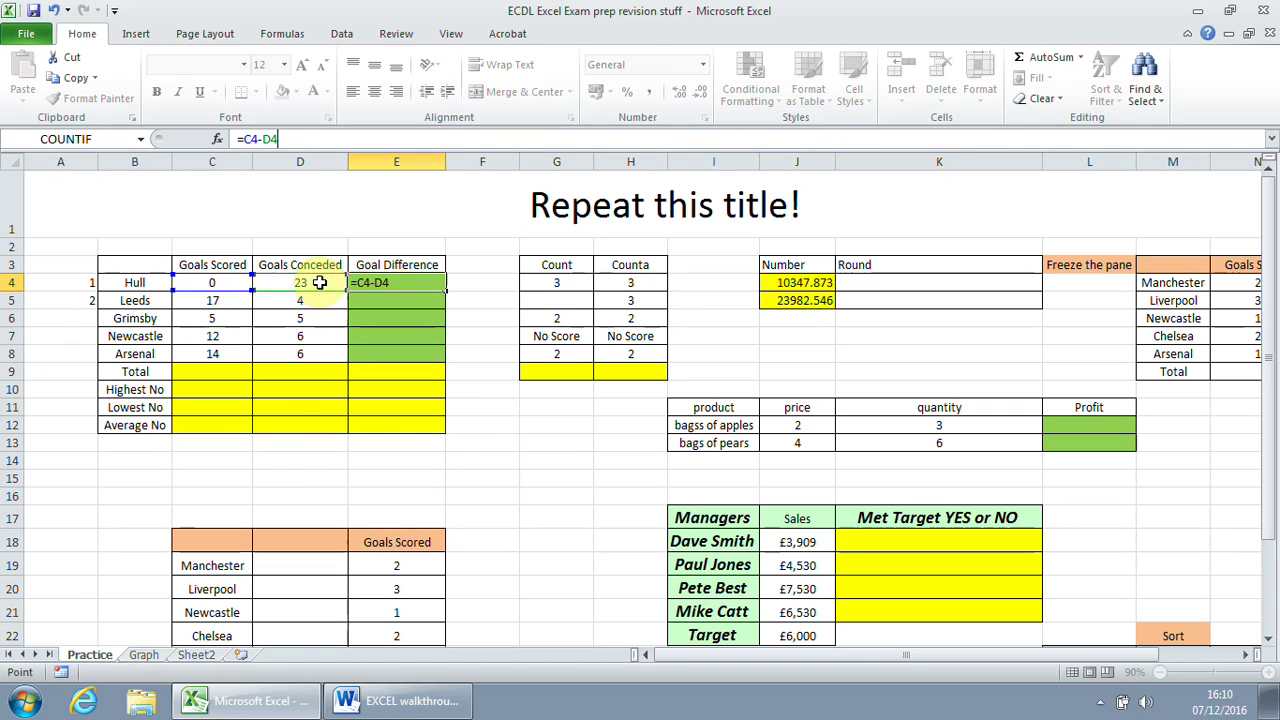
{"action": "key", "text": "Return"}
Switch to the Word walkthrough and select instruction 4b about autofilling the function to read it.
{"action": "left_click", "coordinate": [398, 701]}
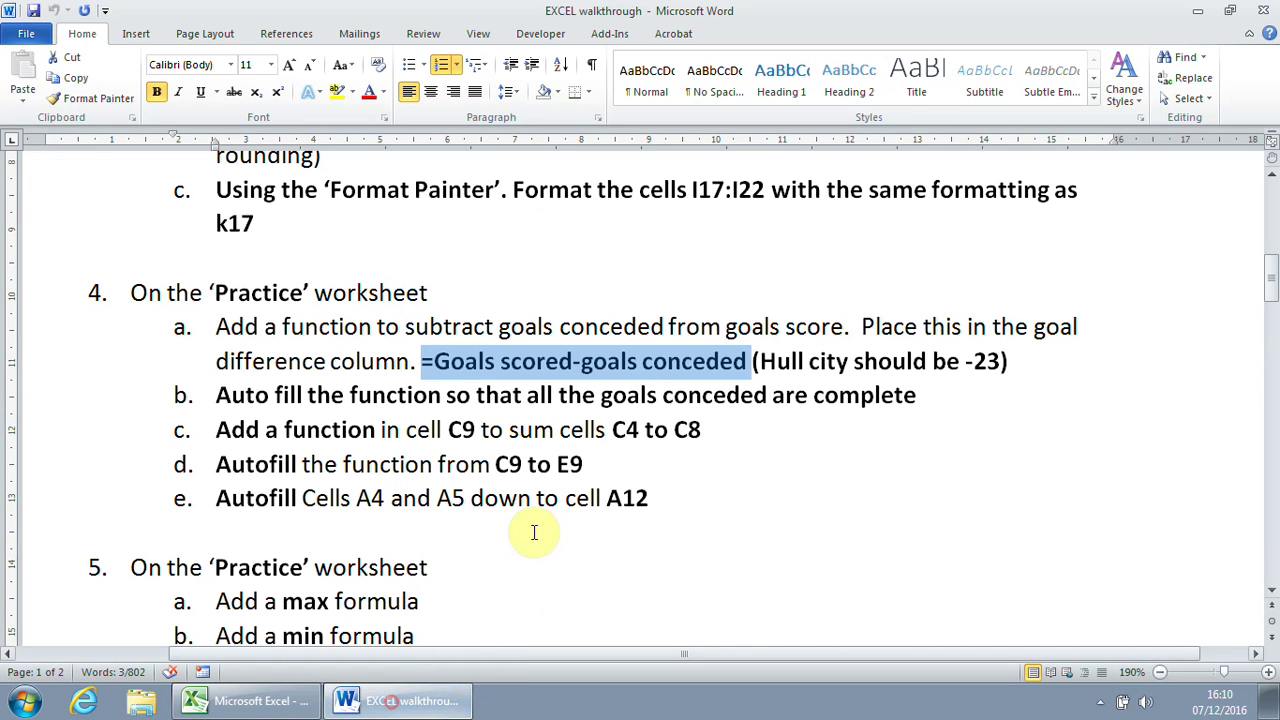
{"action": "left_click_drag", "start_coordinate": [222, 395], "coordinate": [870, 405]}
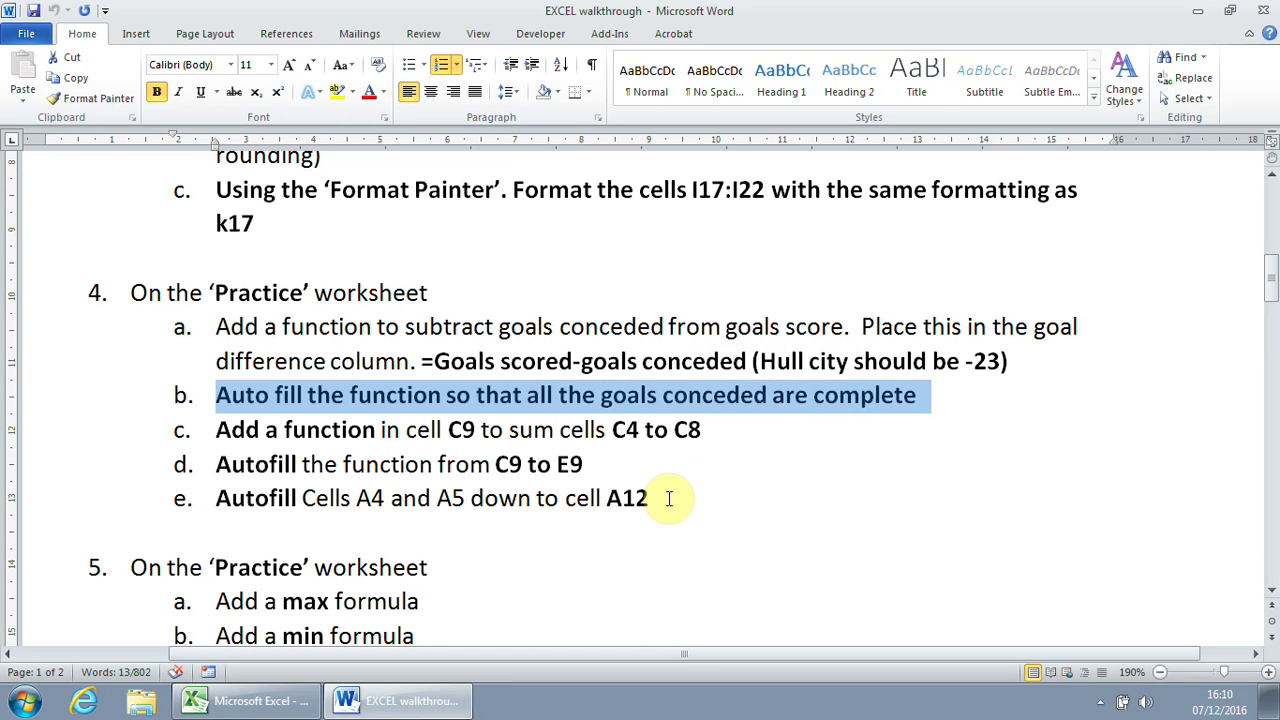
Return to Excel and autofill the goal difference formula from E4 down to E8.
{"action": "left_click", "coordinate": [290, 700]}
{"action": "left_click", "coordinate": [400, 282]}
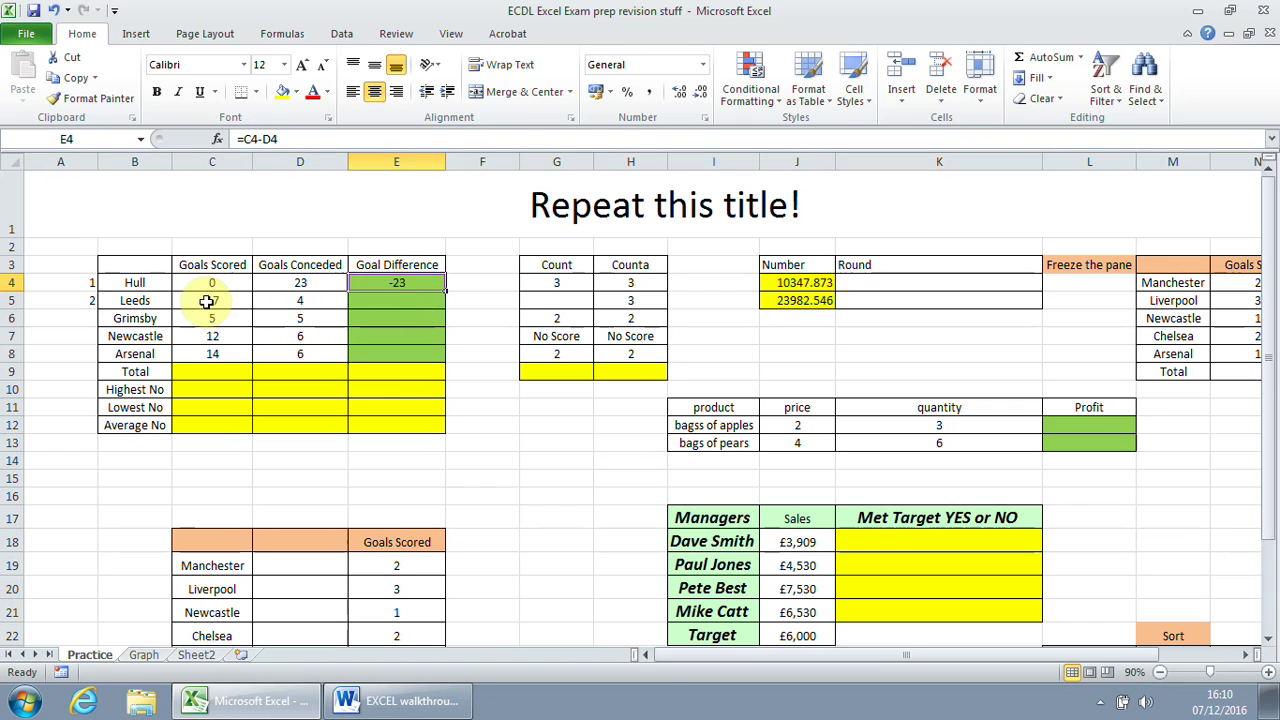
{"action": "left_click_drag", "start_coordinate": [200, 294], "coordinate": [300, 294]}
{"action": "left_click_drag", "start_coordinate": [205, 318], "coordinate": [281, 318]}
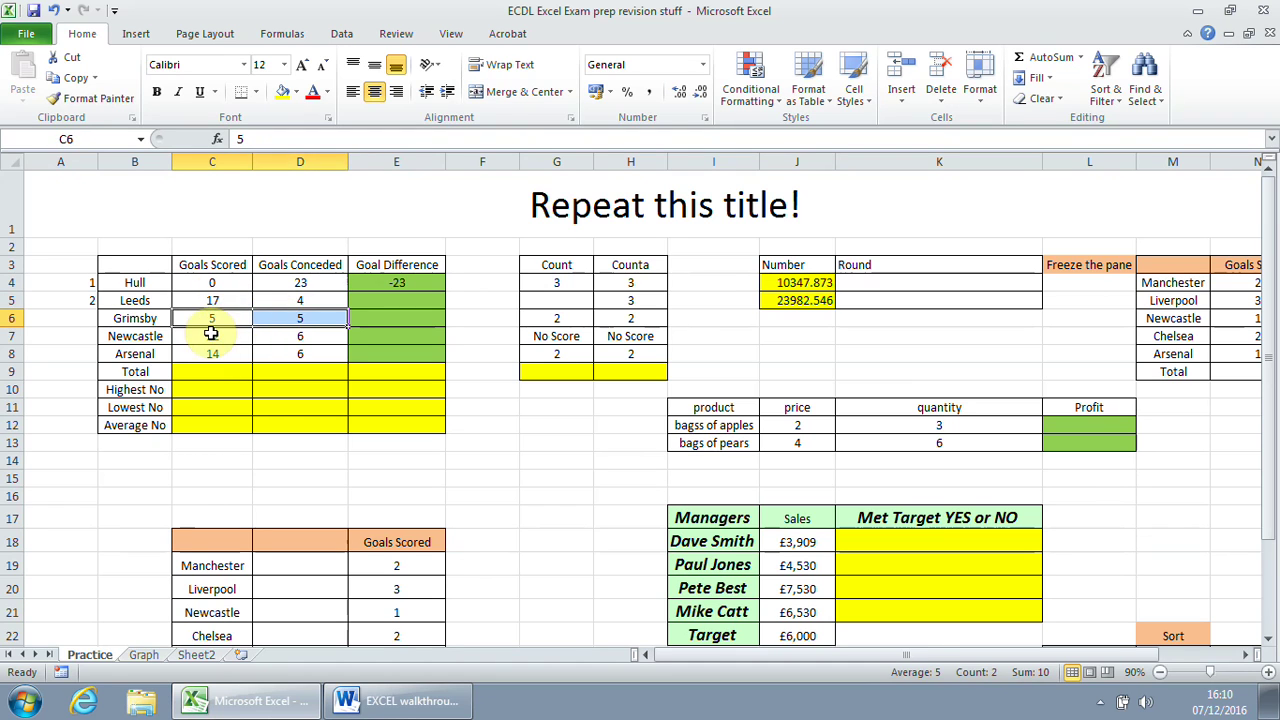
{"action": "left_click_drag", "start_coordinate": [206, 336], "coordinate": [285, 354]}
{"action": "left_click", "coordinate": [415, 282]}
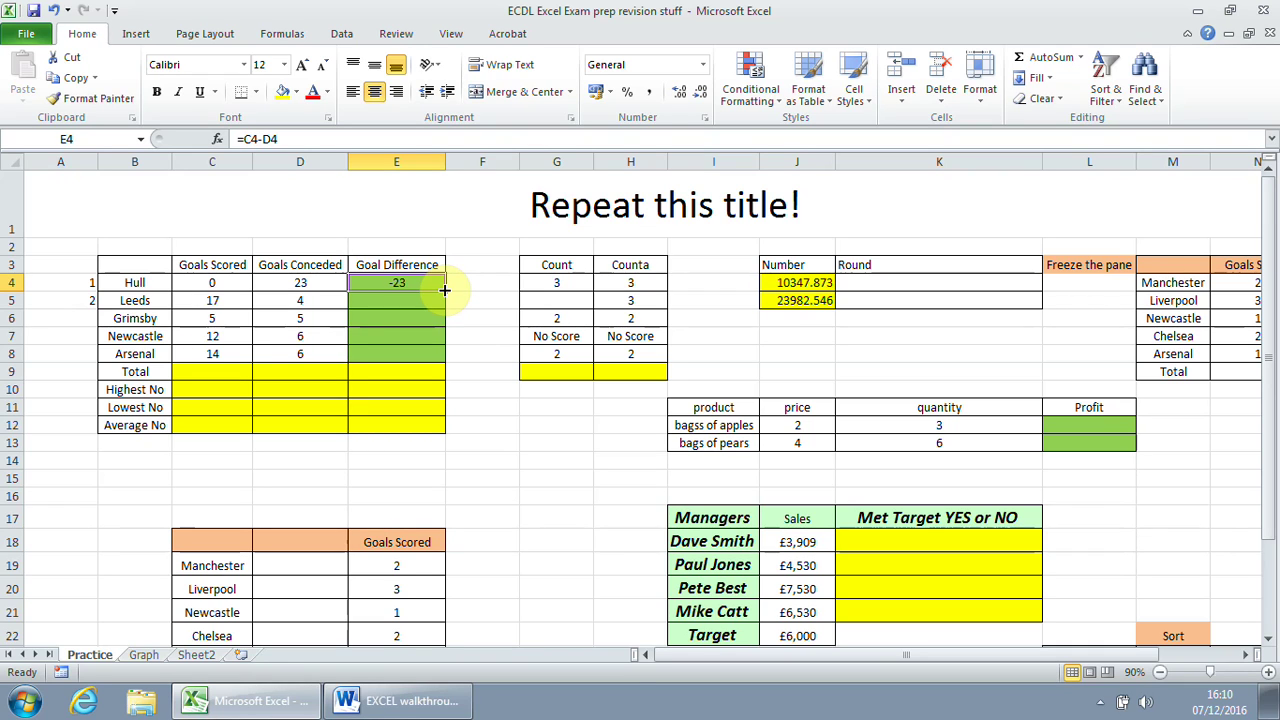
{"action": "left_click_drag", "start_coordinate": [444, 290], "coordinate": [438, 355]}
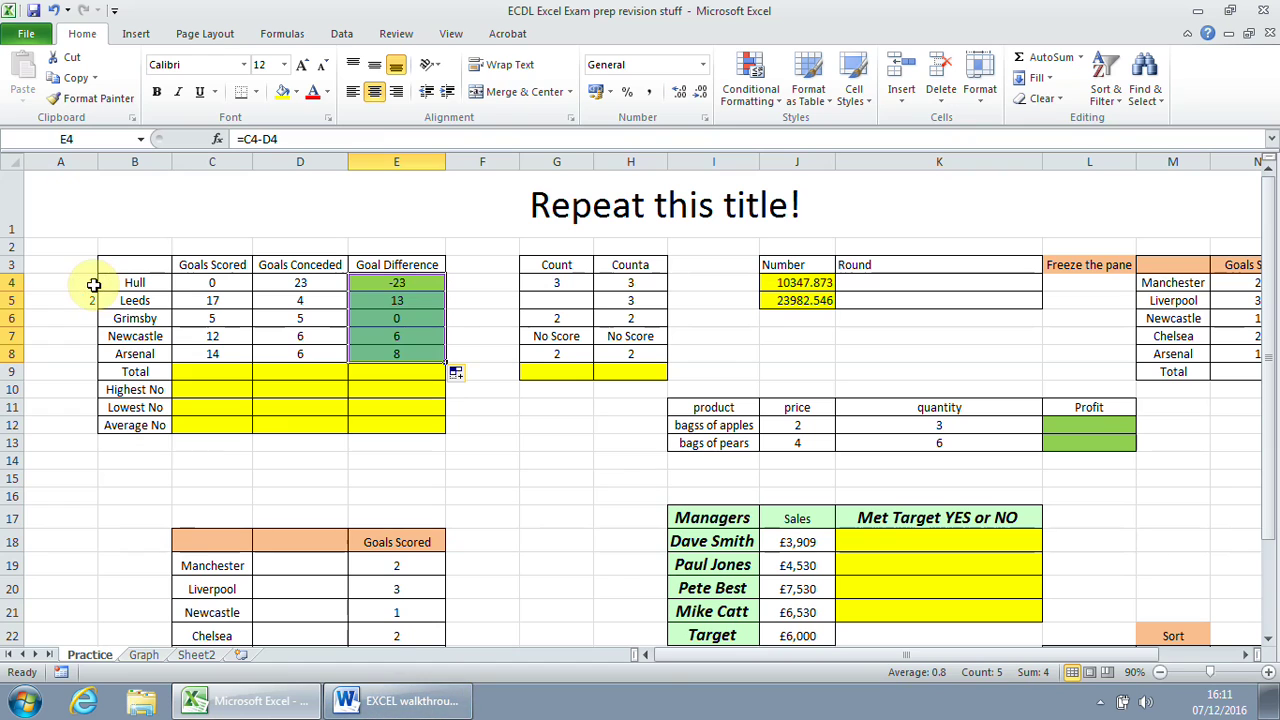
{"action": "left_click_drag", "start_coordinate": [87, 283], "coordinate": [64, 301]}
Read instruction 4c in the Word walkthrough and, back in Excel, sum C4:C8 in cell C9 with AutoSum.
{"action": "left_click", "coordinate": [410, 700]}
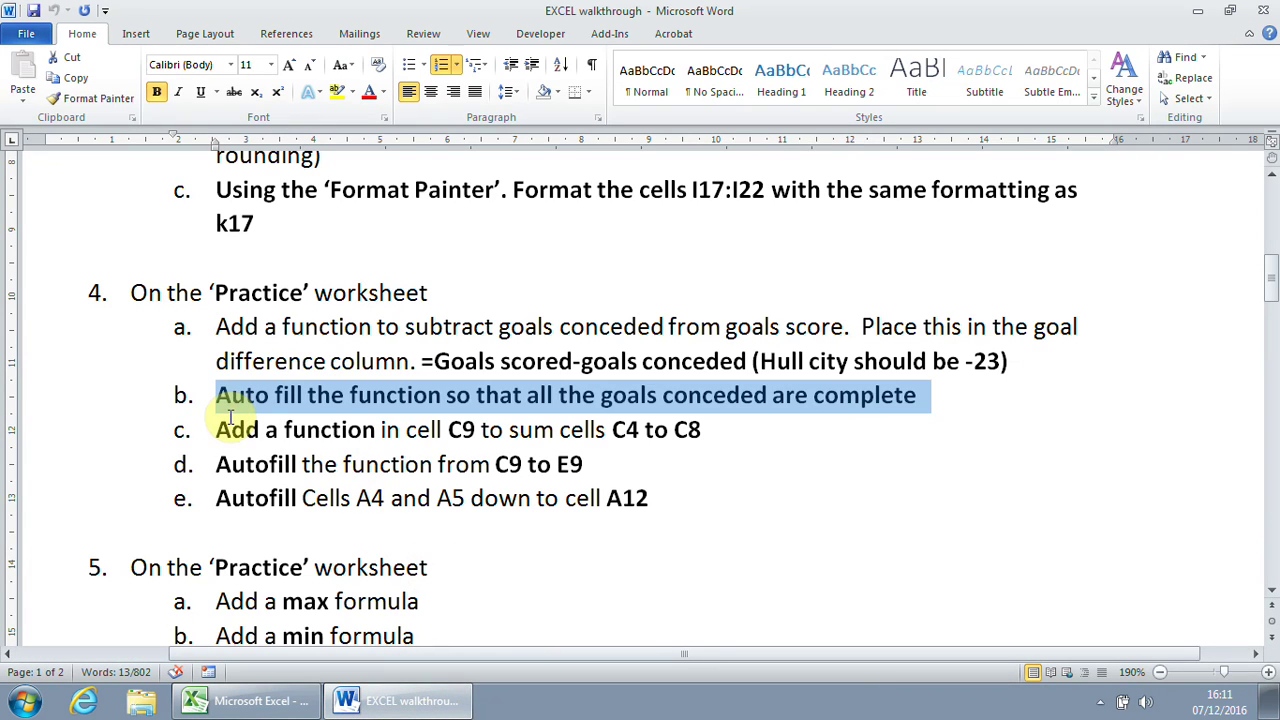
{"action": "left_click_drag", "start_coordinate": [220, 429], "coordinate": [695, 443]}
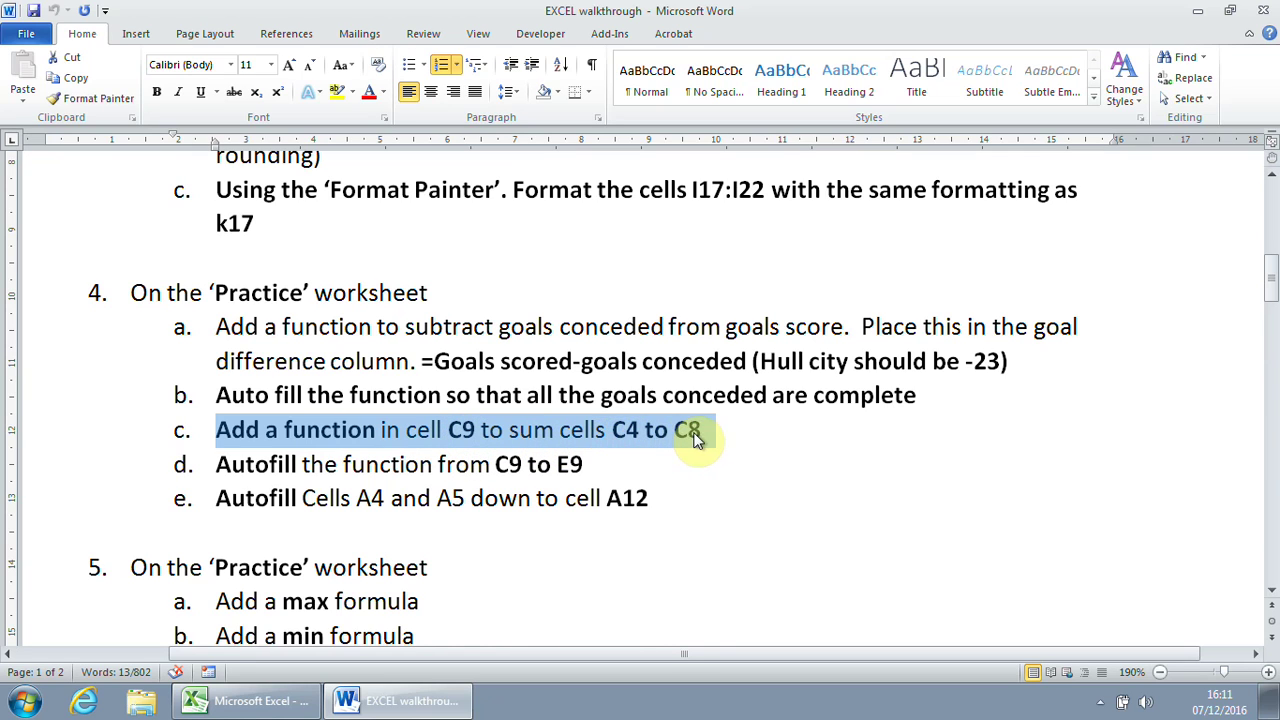
{"action": "mouse_move", "coordinate": [242, 706]}
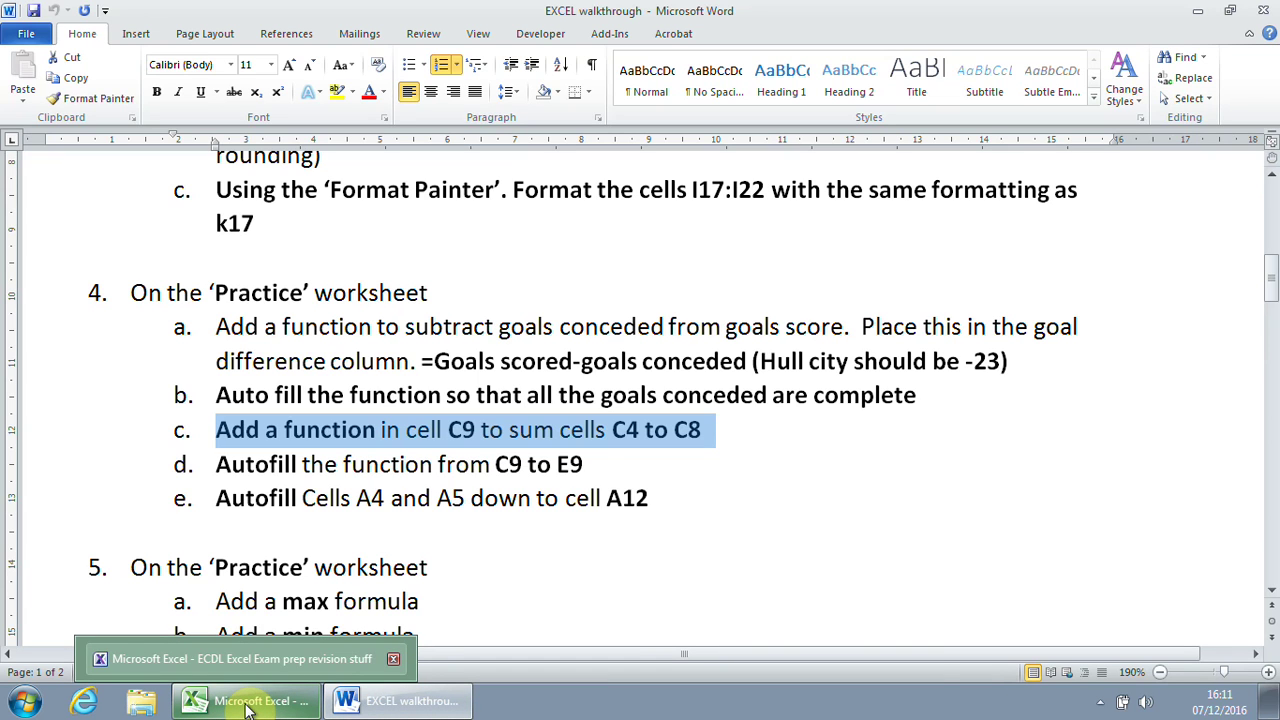
{"action": "left_click", "coordinate": [245, 705]}
{"action": "left_click", "coordinate": [229, 160]}
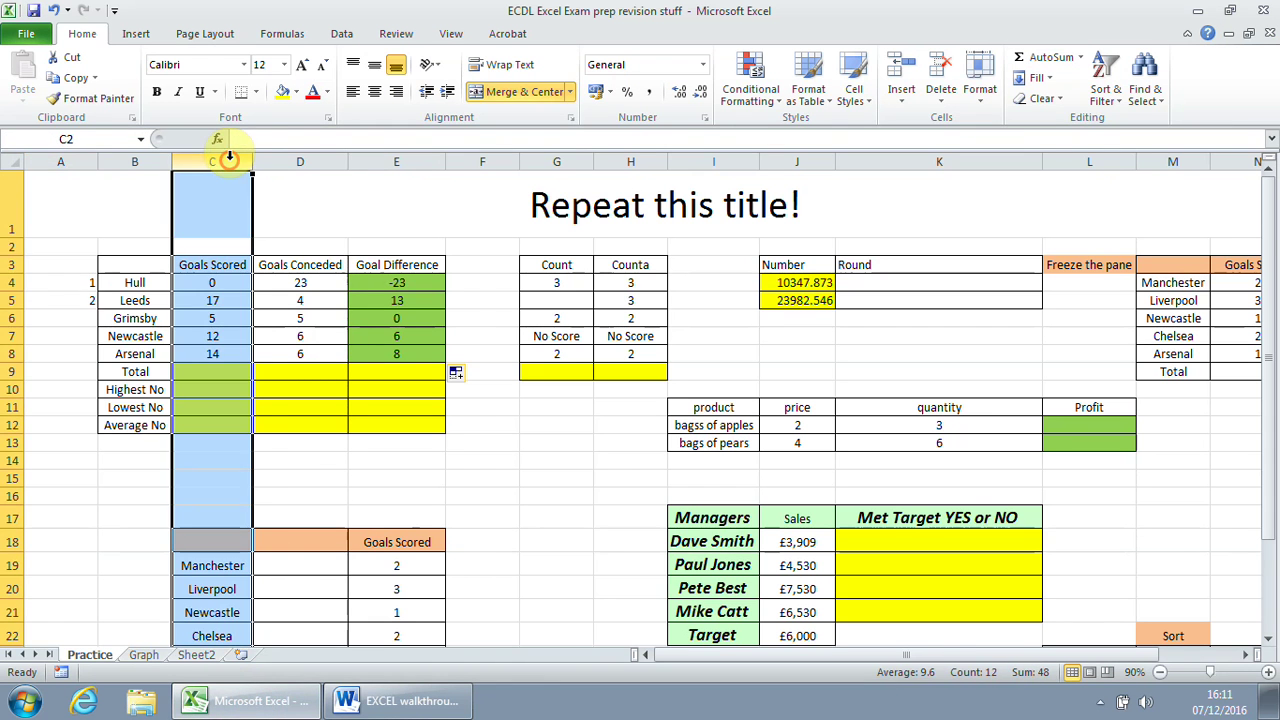
{"action": "left_click", "coordinate": [203, 372]}
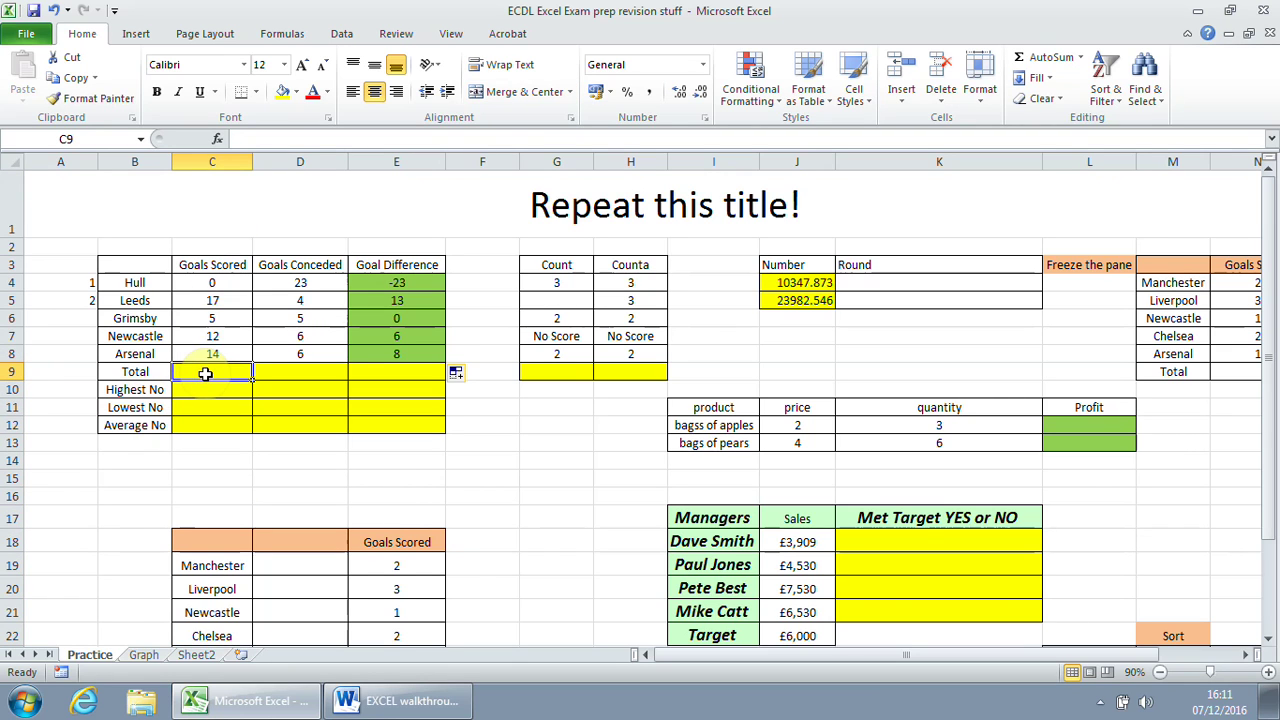
{"action": "left_click", "coordinate": [1084, 60]}
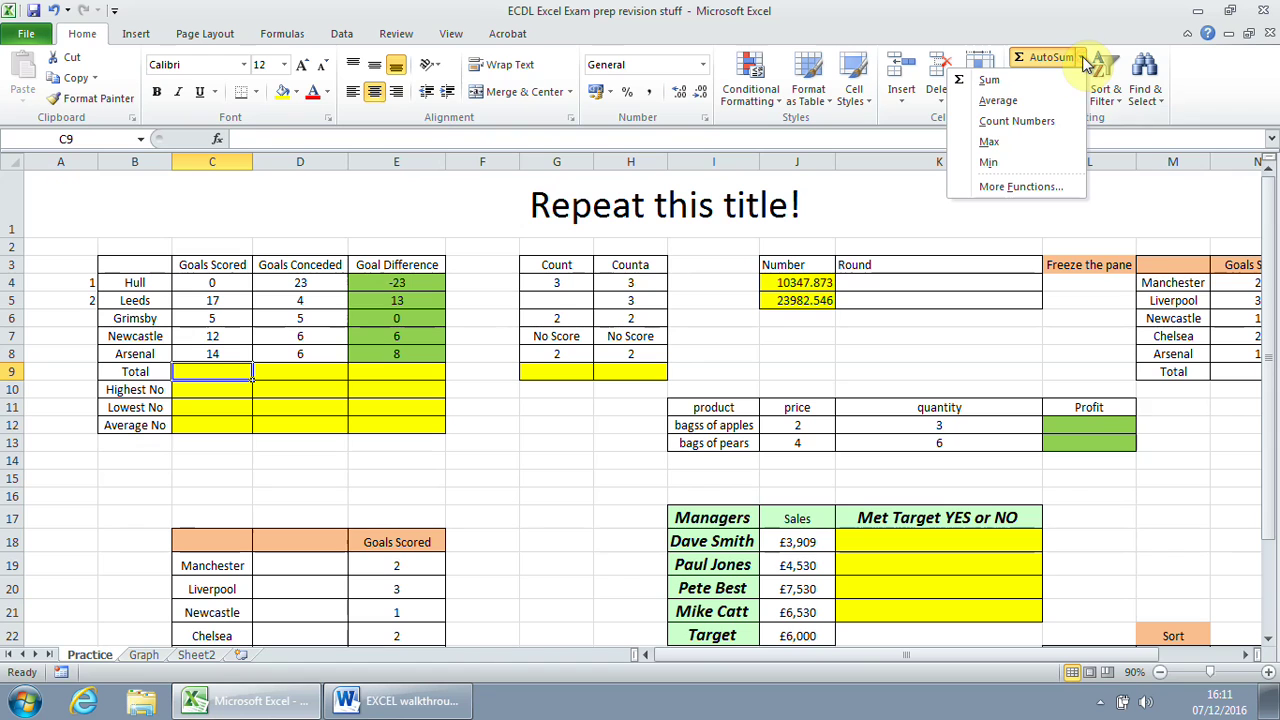
{"action": "left_click", "coordinate": [1003, 86]}
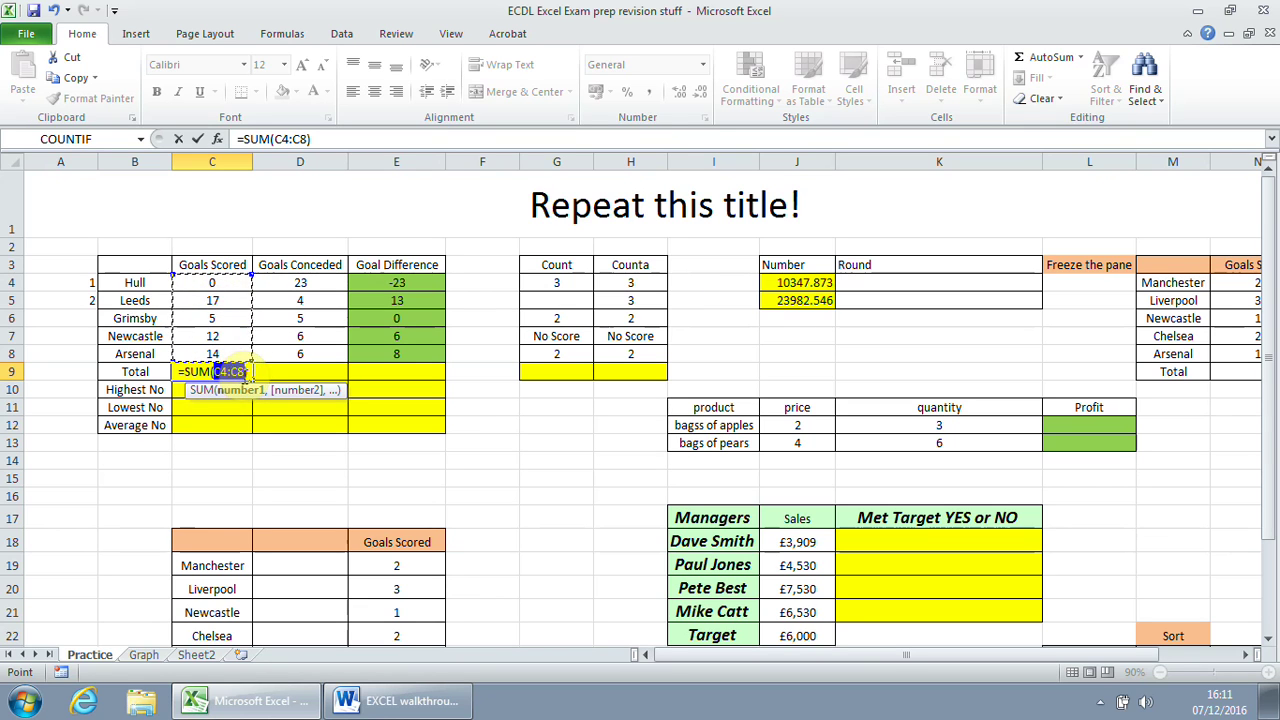
{"action": "left_click", "coordinate": [398, 700]}
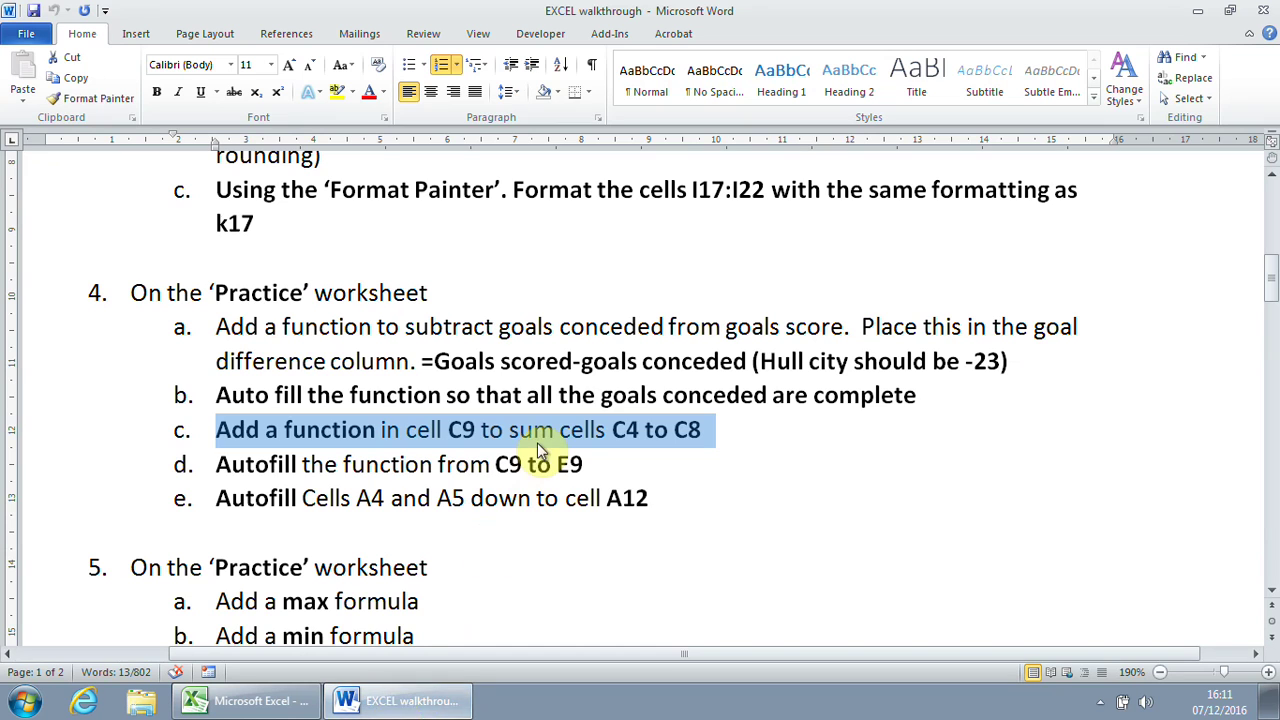
{"action": "left_click", "coordinate": [301, 700]}
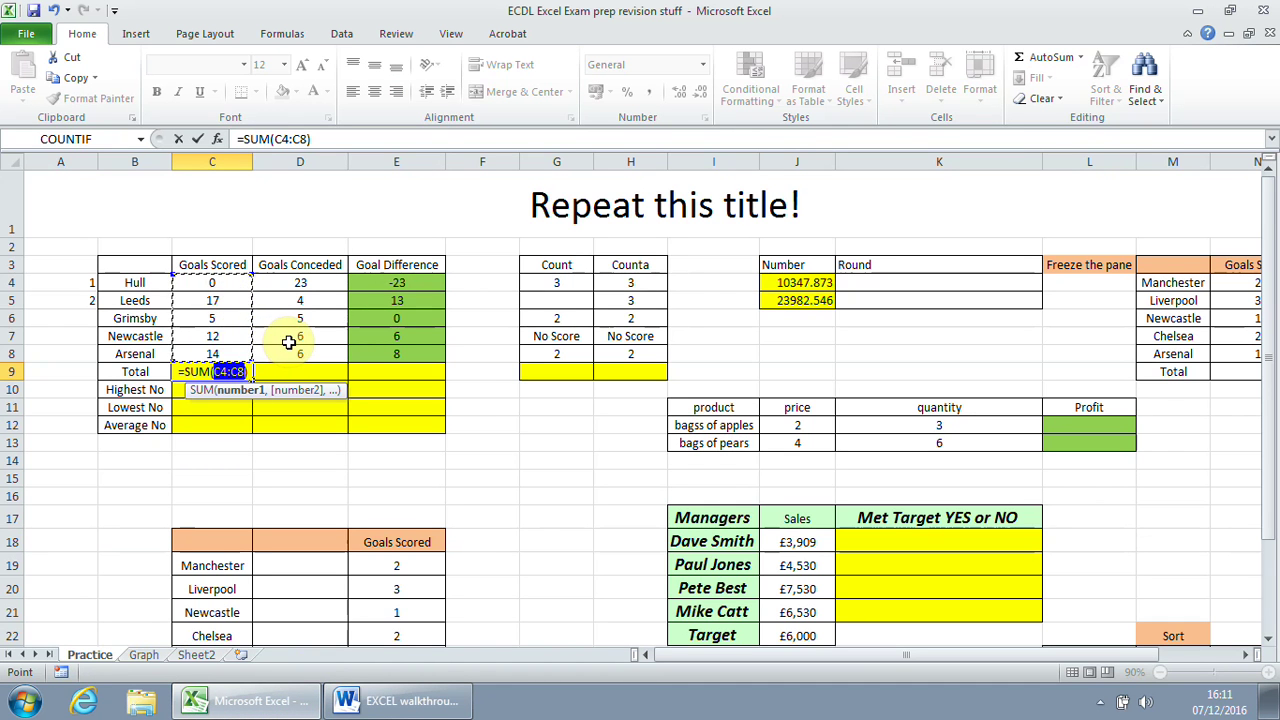
{"action": "key", "text": "Return"}
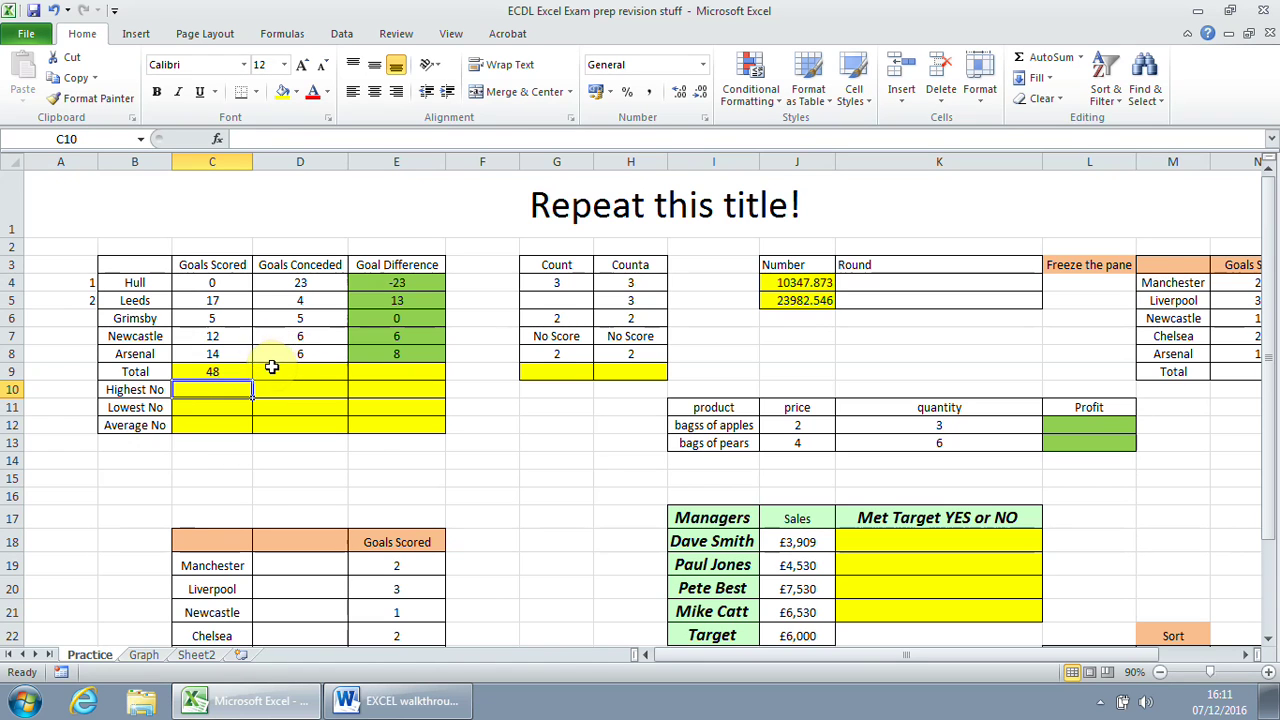
Inspect the SUM formula in C9 and the goals scored range C4:C8 that it adds.
{"action": "left_click", "coordinate": [240, 372]}
{"action": "left_click", "coordinate": [457, 140]}
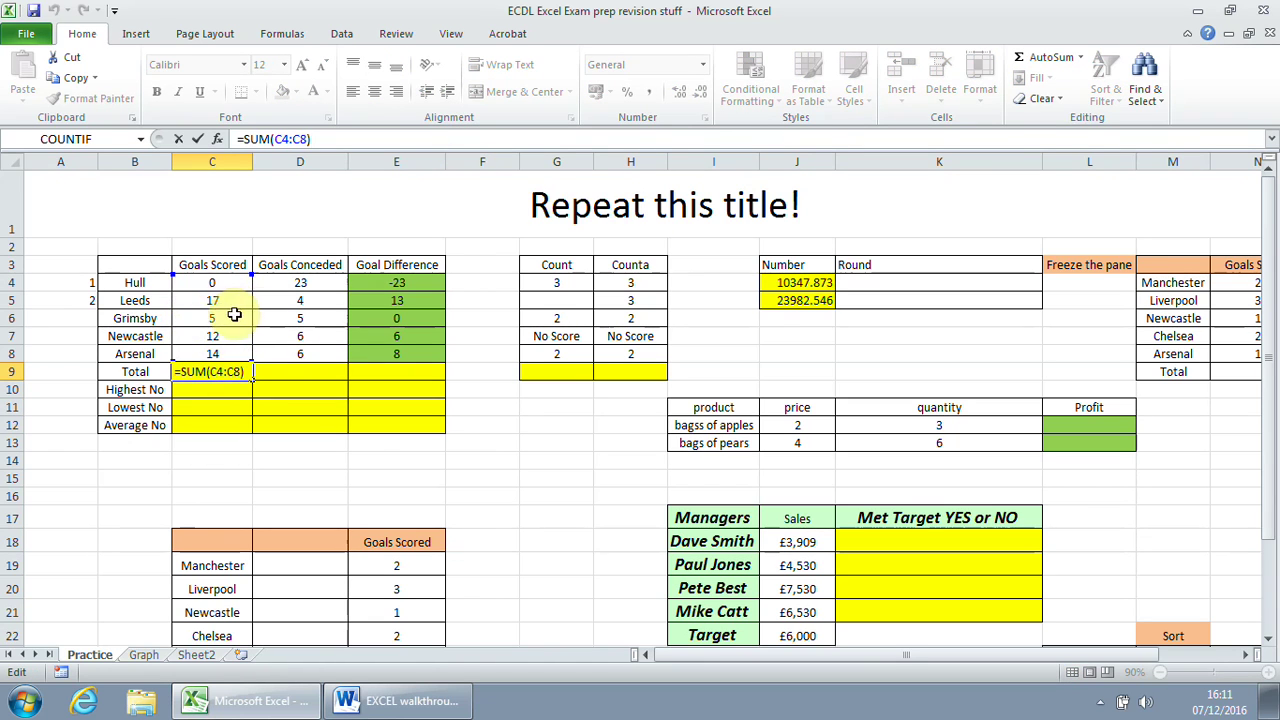
{"action": "left_click_drag", "start_coordinate": [222, 283], "coordinate": [215, 348]}
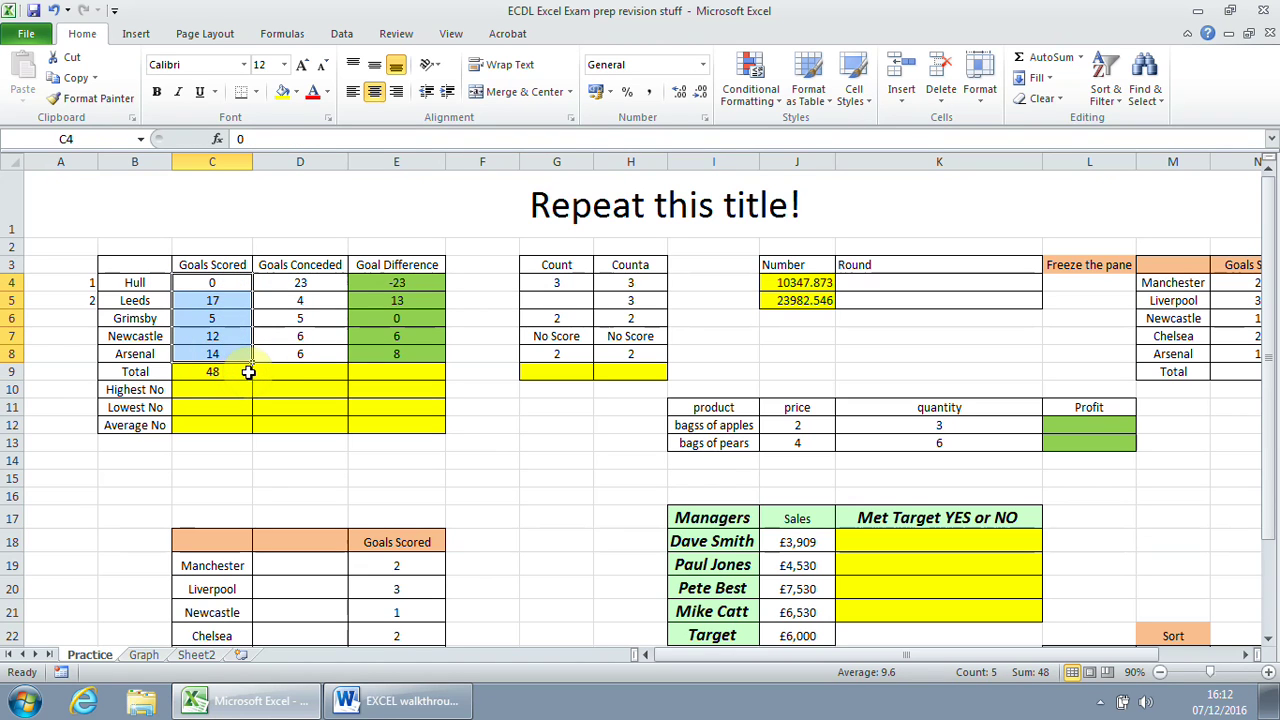
{"action": "key", "text": "Return"}
{"action": "left_click", "coordinate": [308, 375]}
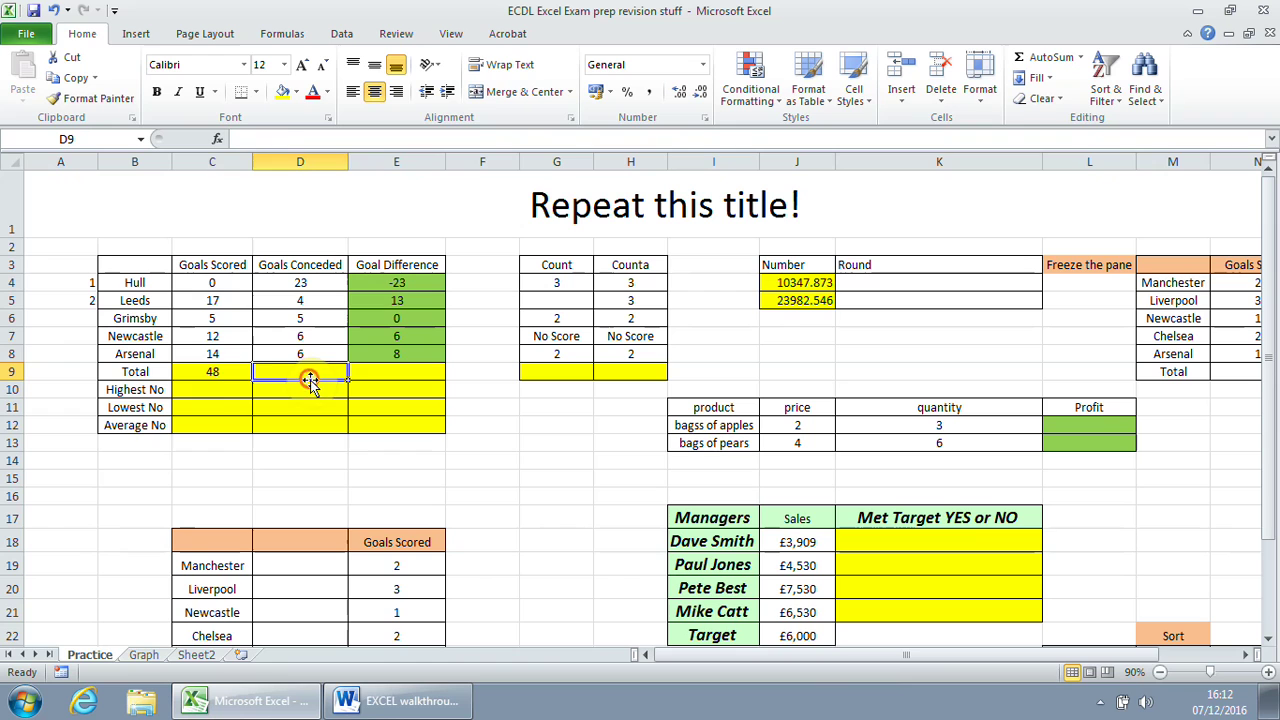
Clear the range from the SUM formula in C9 and reselect C4:C8 as its range.
{"action": "left_click", "coordinate": [229, 374]}
{"action": "left_click", "coordinate": [354, 139]}
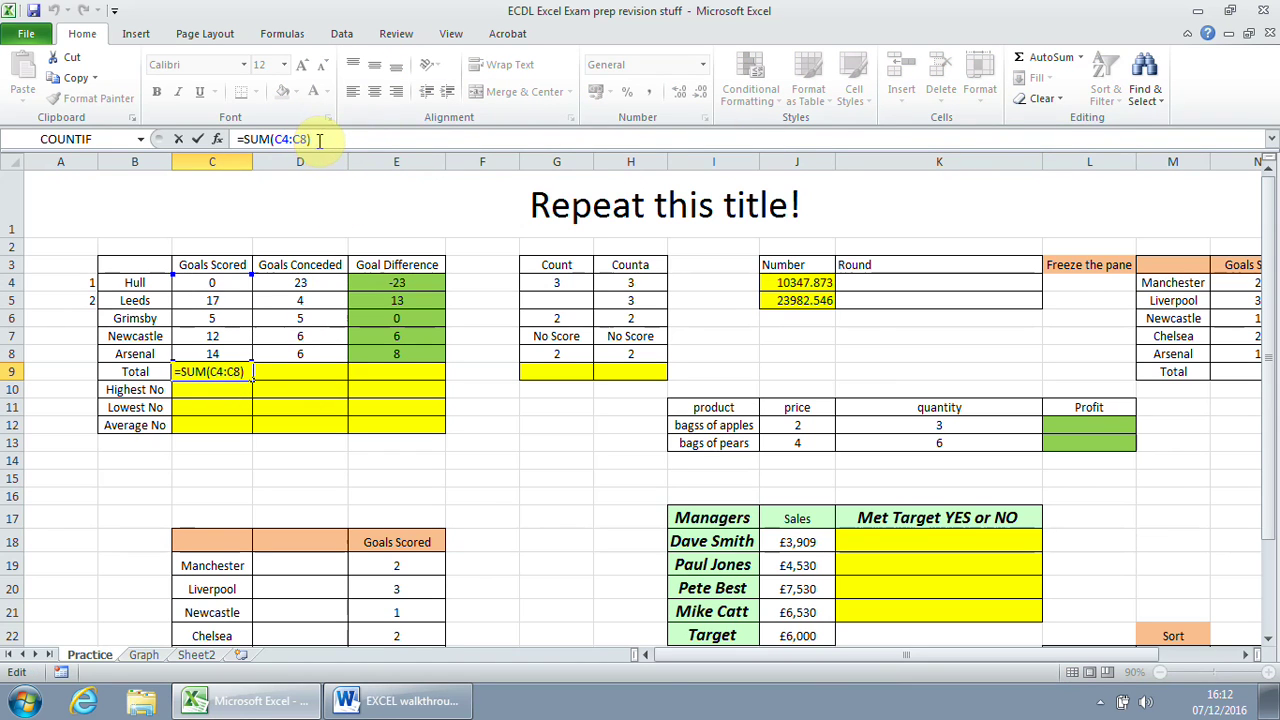
{"action": "key", "text": "BackSpace"}
{"action": "key", "text": "BackSpace"}
{"action": "key", "text": "BackSpace"}
{"action": "key", "text": "BackSpace"}
{"action": "key", "text": "BackSpace"}
{"action": "key", "text": "BackSpace"}
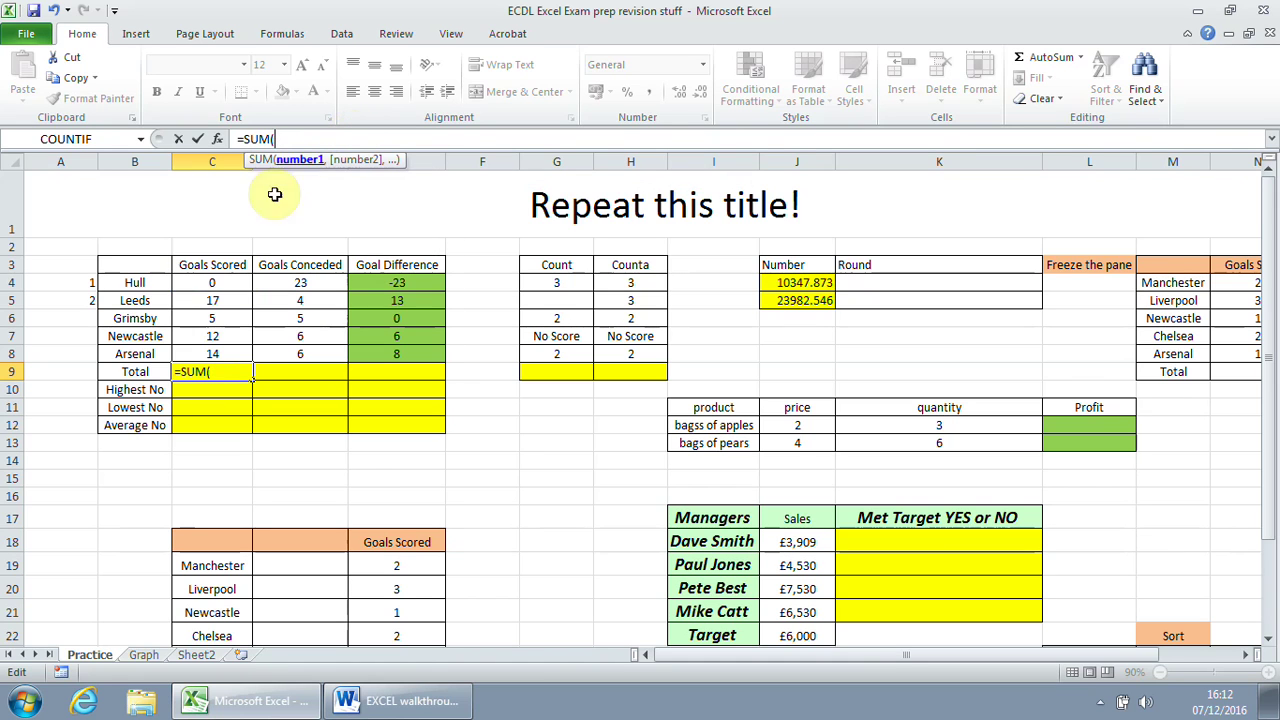
{"action": "left_click_drag", "start_coordinate": [207, 283], "coordinate": [214, 353]}
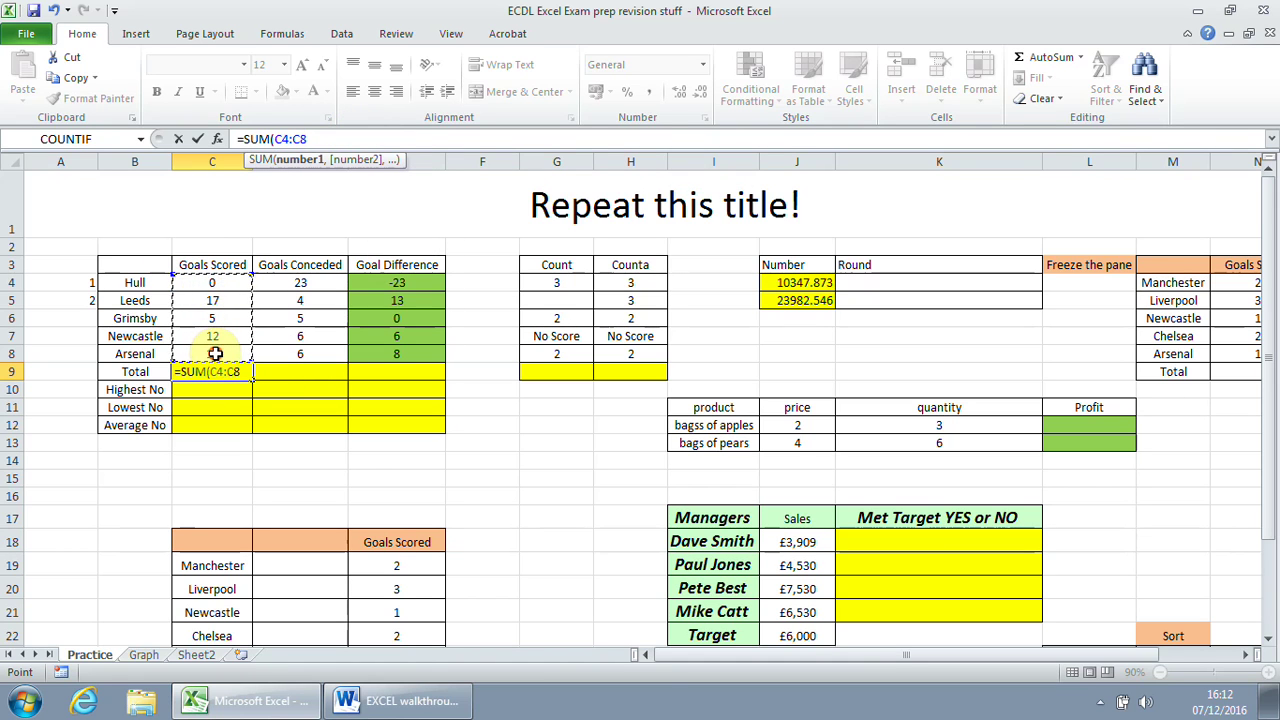
{"action": "key", "text": "Return"}
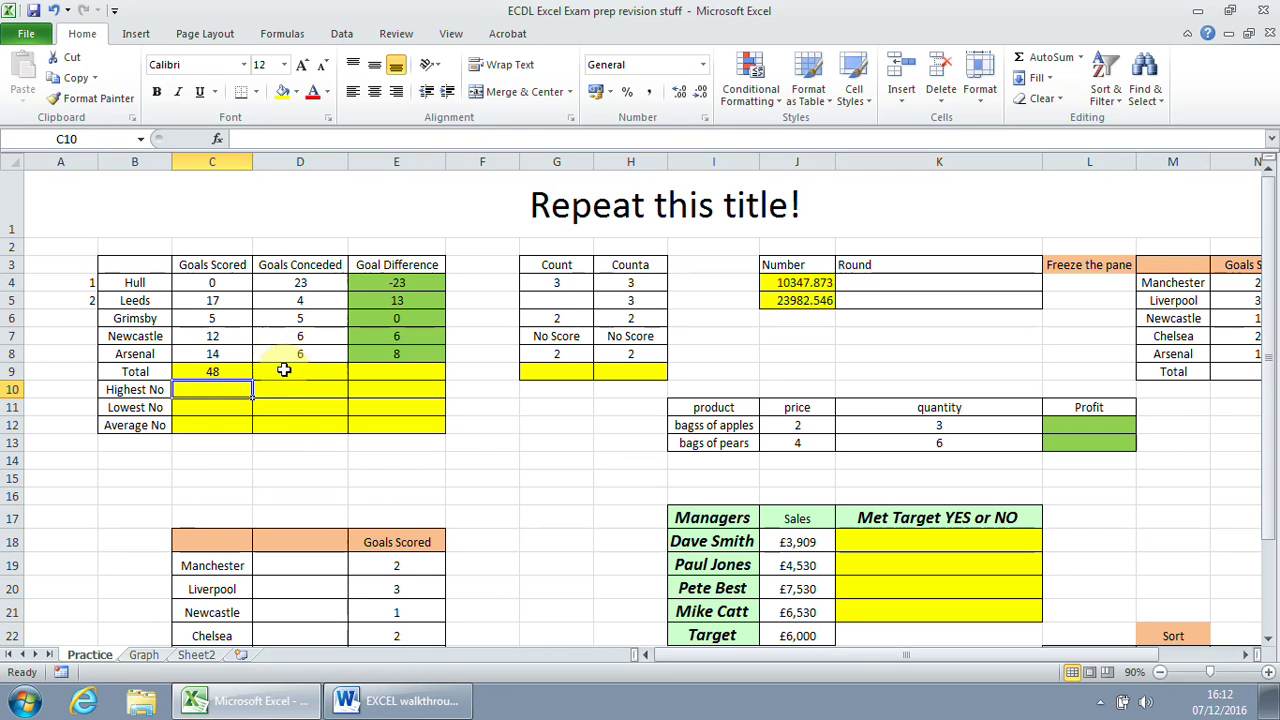
Read instruction 4d in the Word walkthrough and, back in Excel, autofill the total formula from C9 across to E9.
{"action": "left_click", "coordinate": [355, 700]}
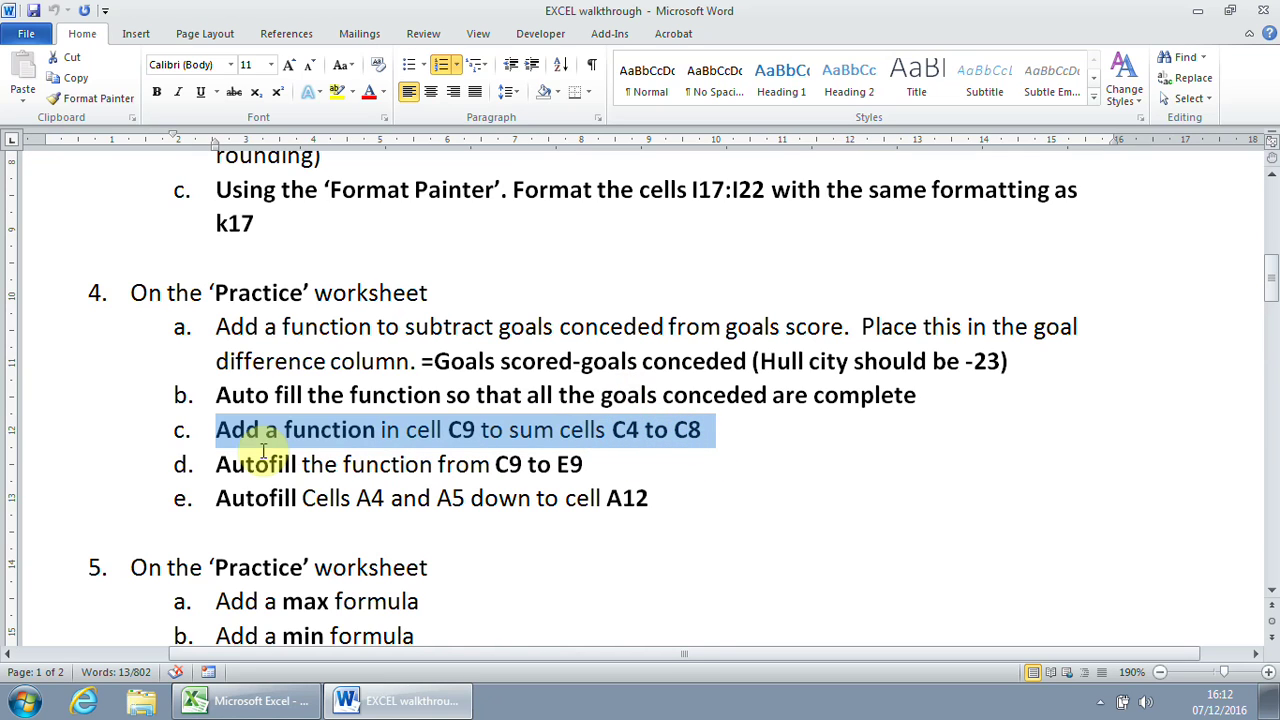
{"action": "left_click_drag", "start_coordinate": [216, 466], "coordinate": [600, 465]}
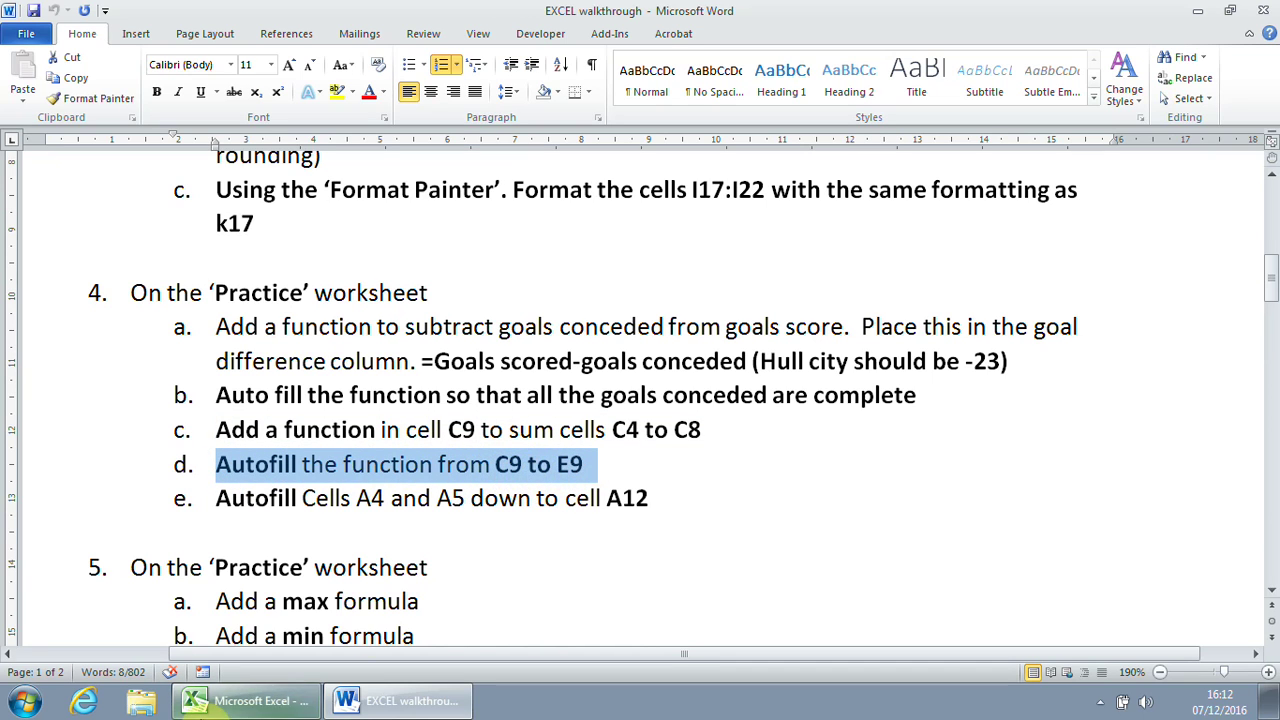
{"action": "left_click", "coordinate": [240, 701]}
{"action": "left_click", "coordinate": [230, 371]}
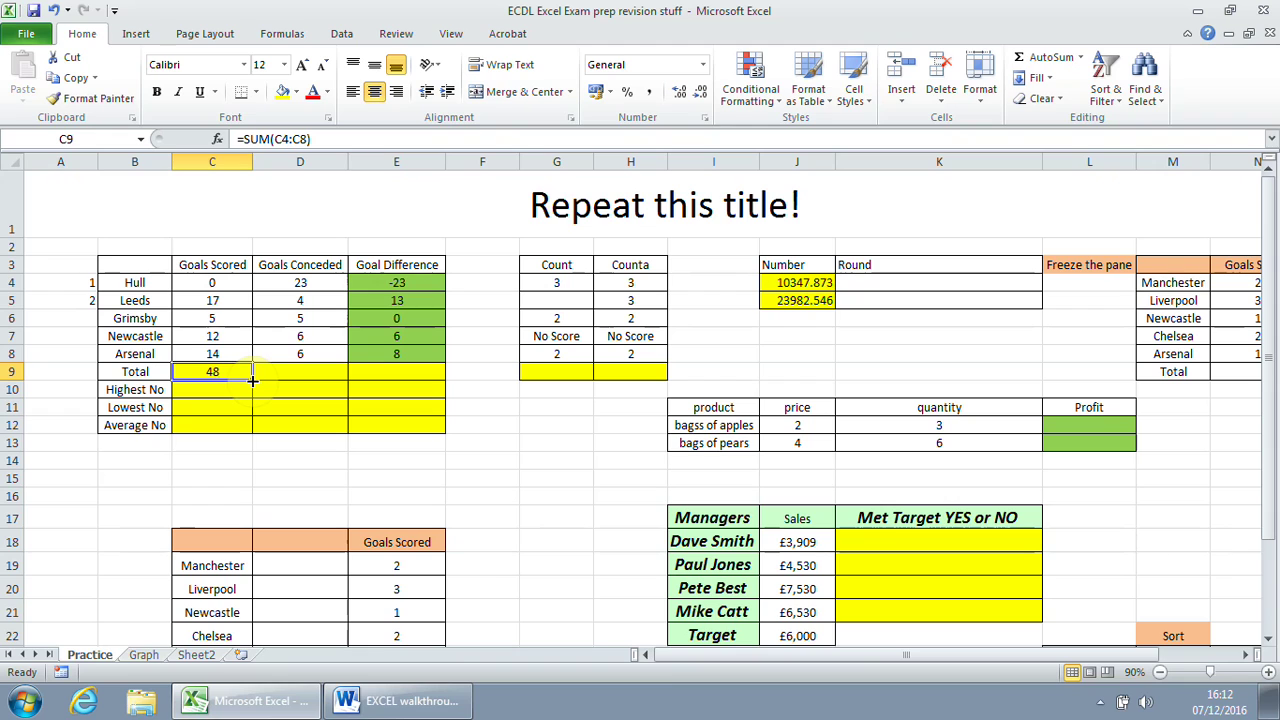
{"action": "left_click_drag", "start_coordinate": [252, 380], "coordinate": [409, 378]}
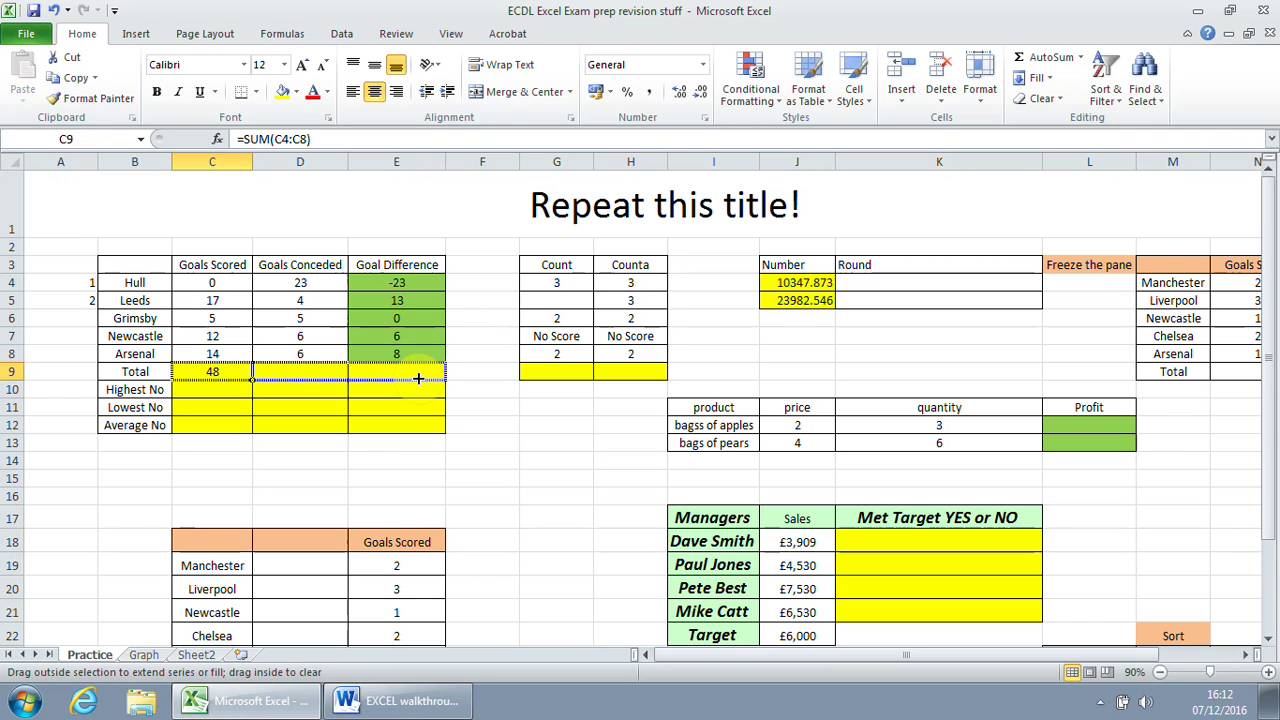
{"action": "left_click_drag", "start_coordinate": [418, 378], "coordinate": [420, 380]}
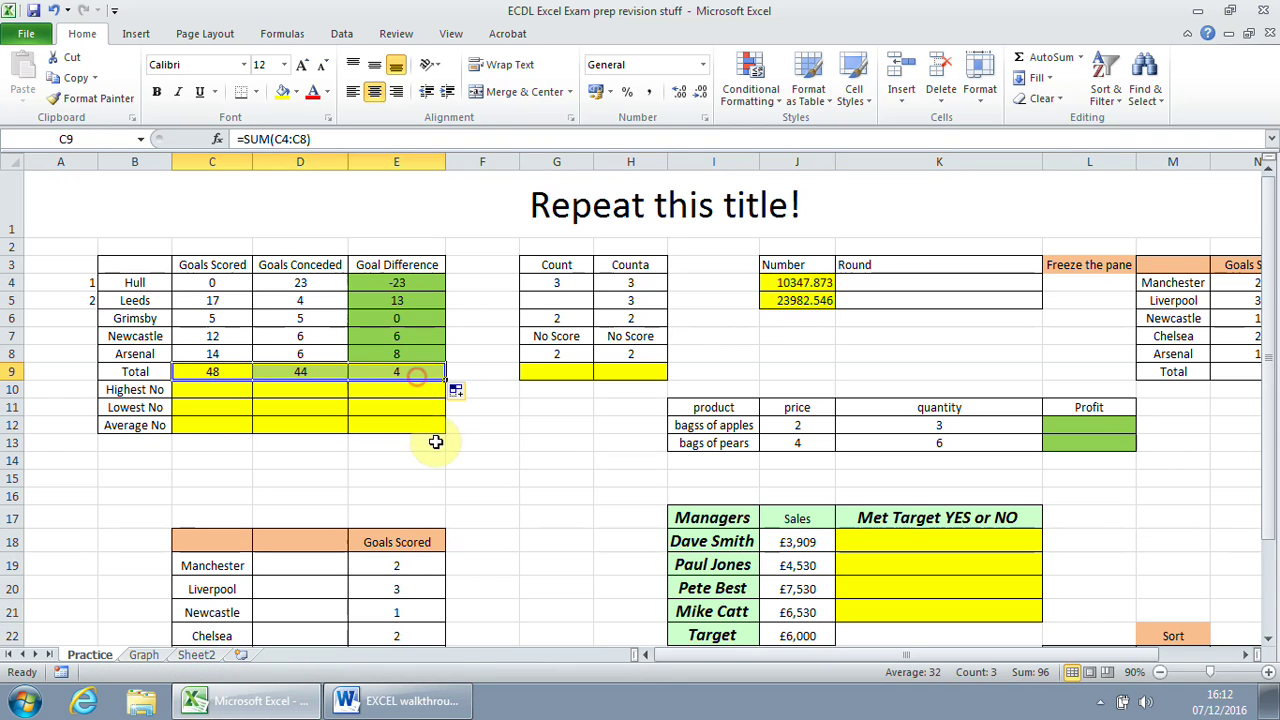
Inspect the autofilled total formulas in D9 and E9 to check which ranges they sum.
{"action": "left_click", "coordinate": [304, 370]}
{"action": "left_click", "coordinate": [342, 139]}
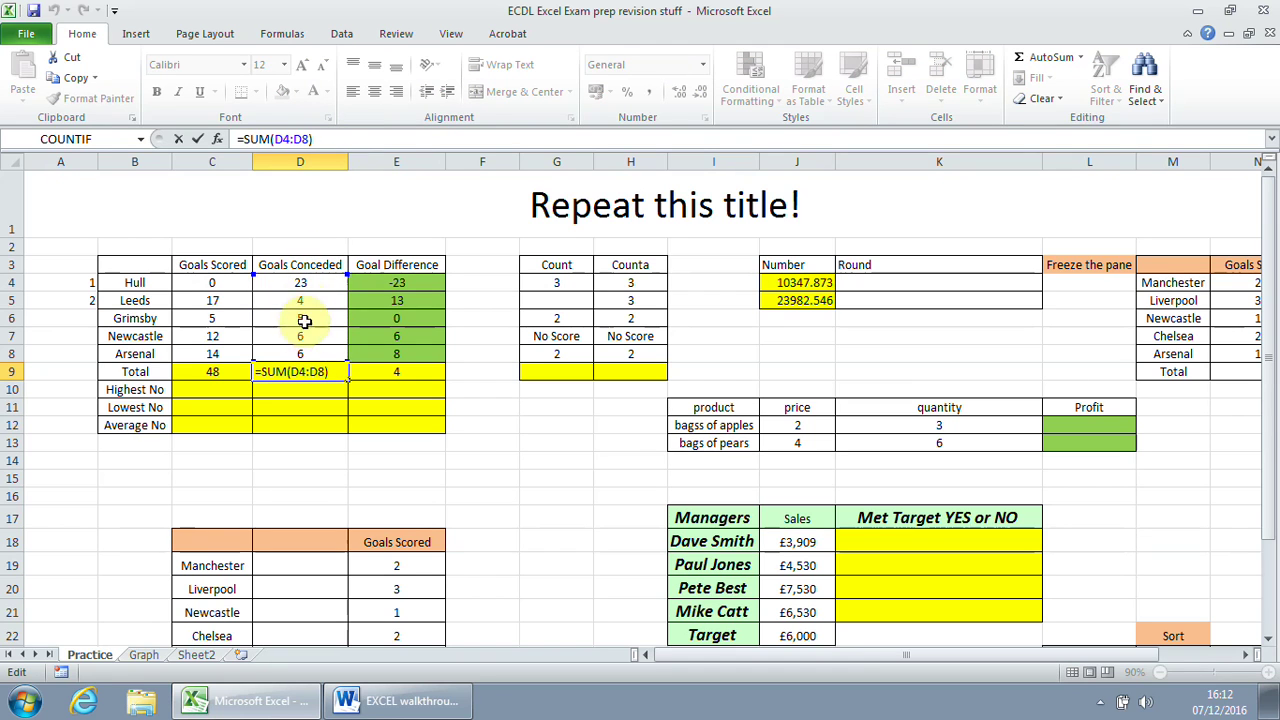
{"action": "key", "text": "Return"}
{"action": "left_click", "coordinate": [420, 372]}
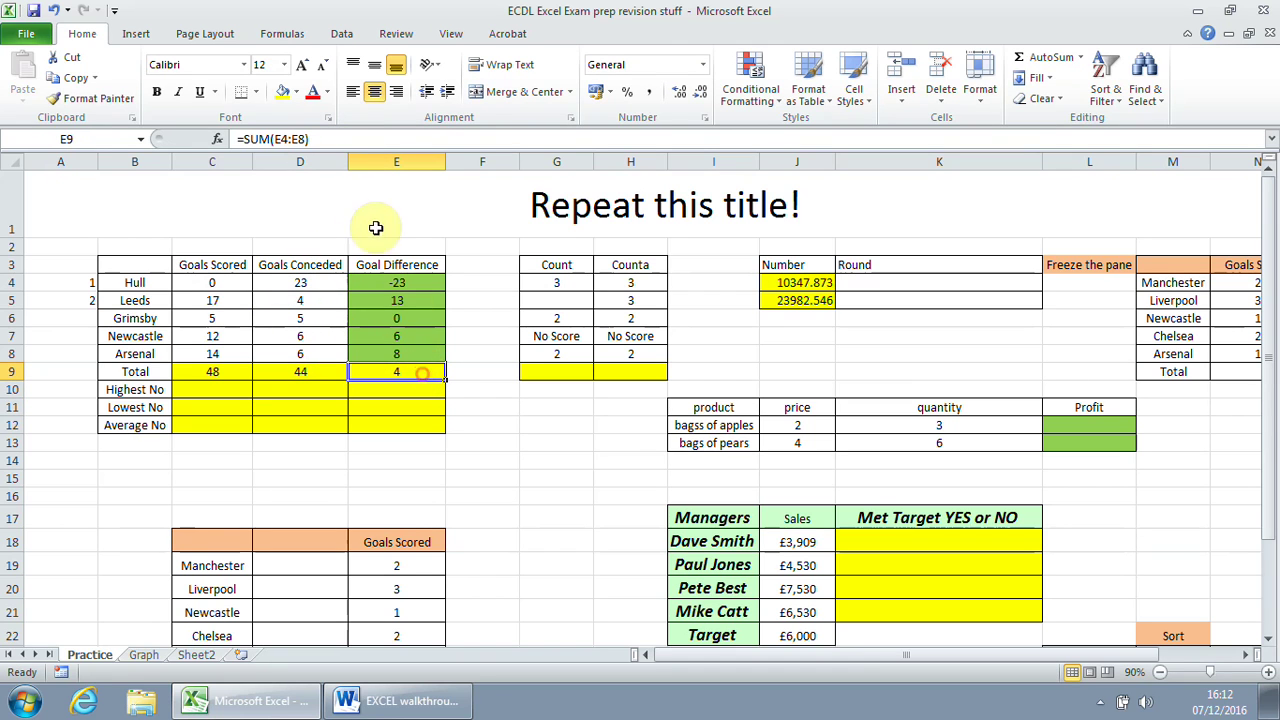
{"action": "left_click", "coordinate": [352, 140]}
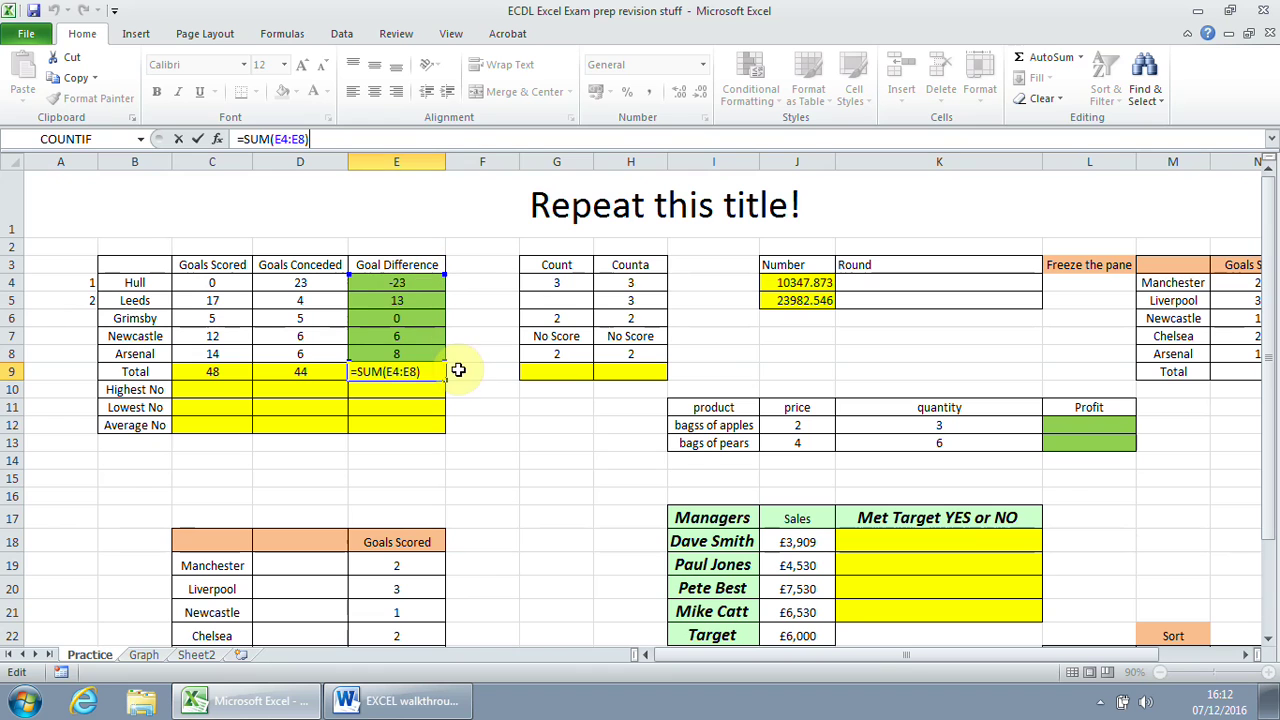
{"action": "key", "text": "Return"}
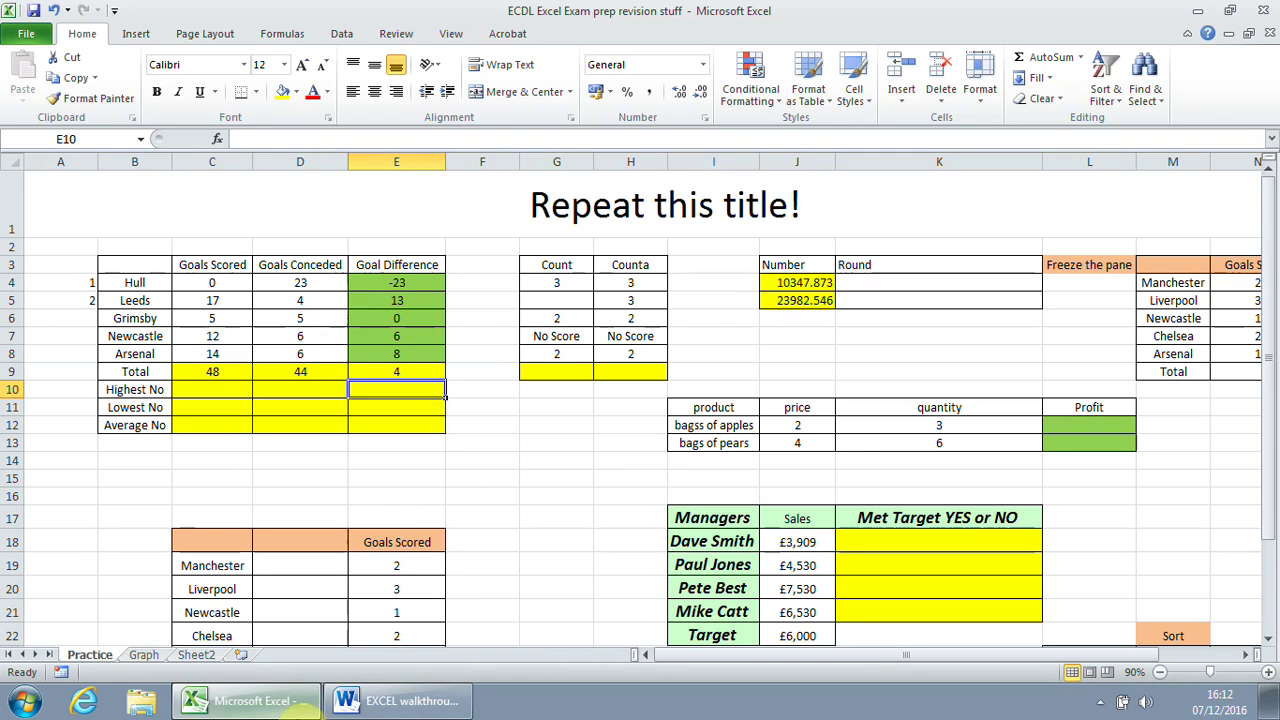
Read instruction 4e in the Word walkthrough and, back in Excel, autofill from cell A4 alone down to A12.
{"action": "left_click", "coordinate": [398, 701]}
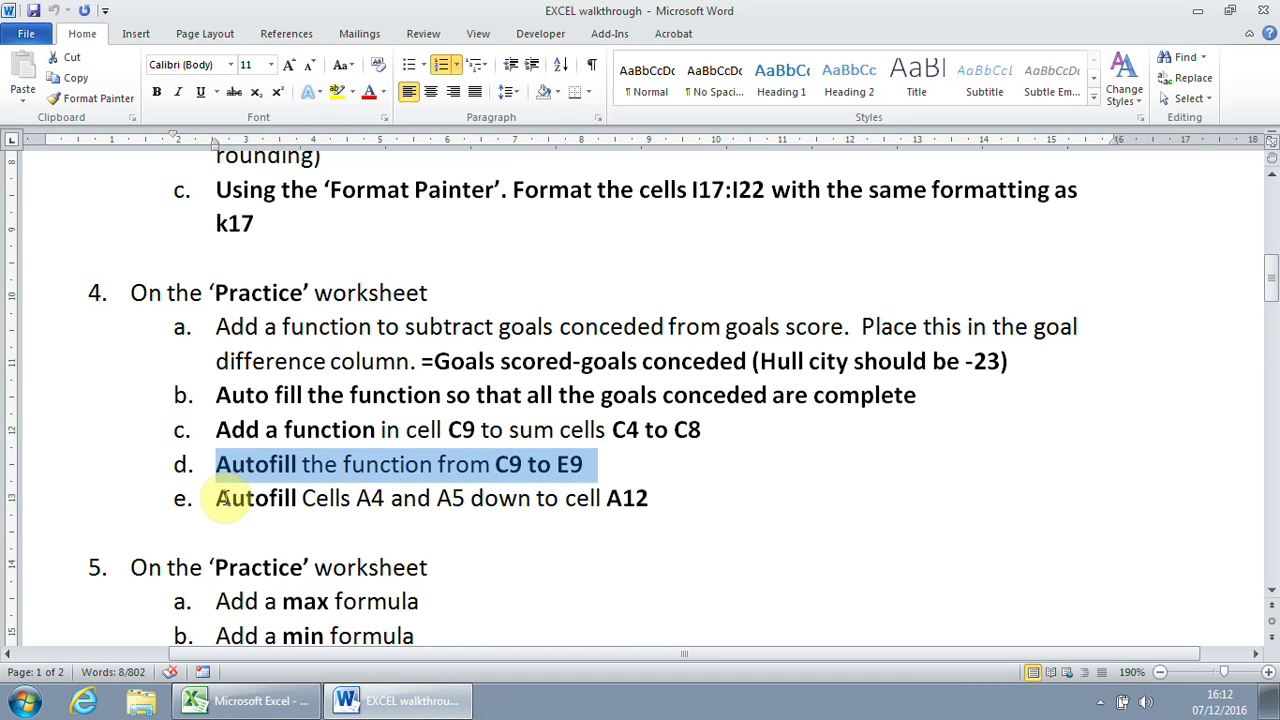
{"action": "left_click_drag", "start_coordinate": [220, 498], "coordinate": [630, 507]}
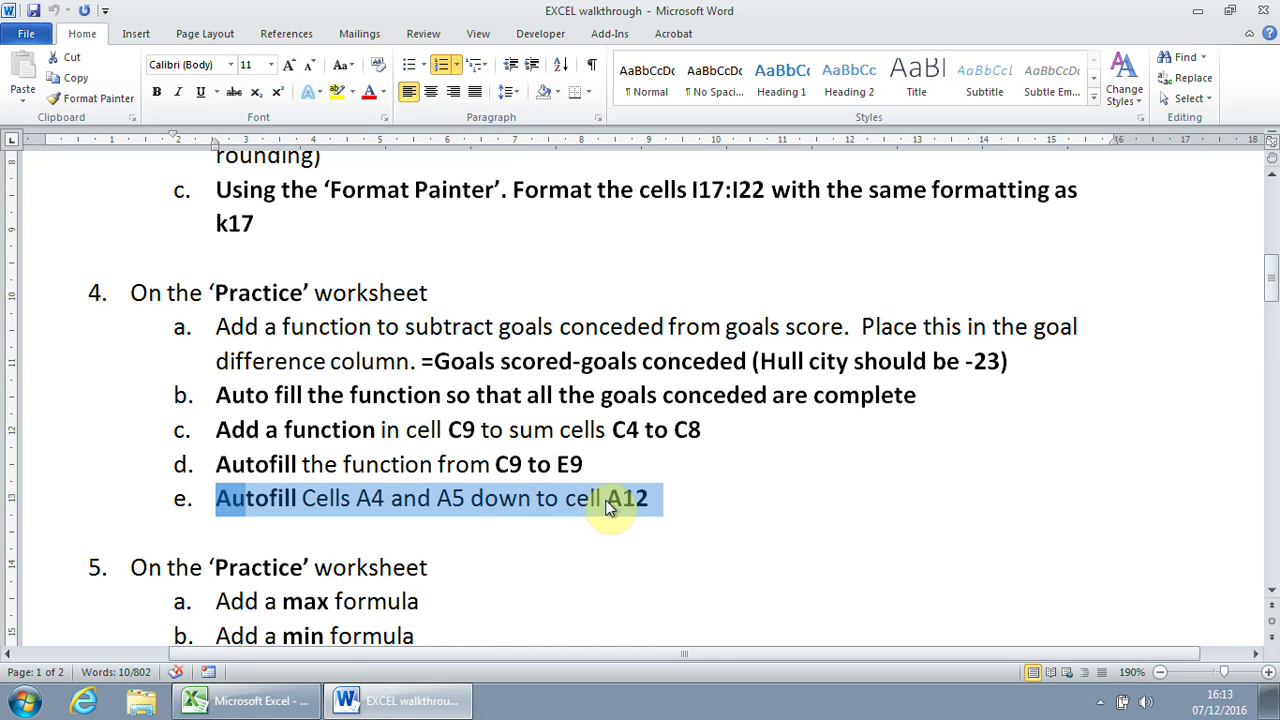
{"action": "left_click", "coordinate": [270, 701]}
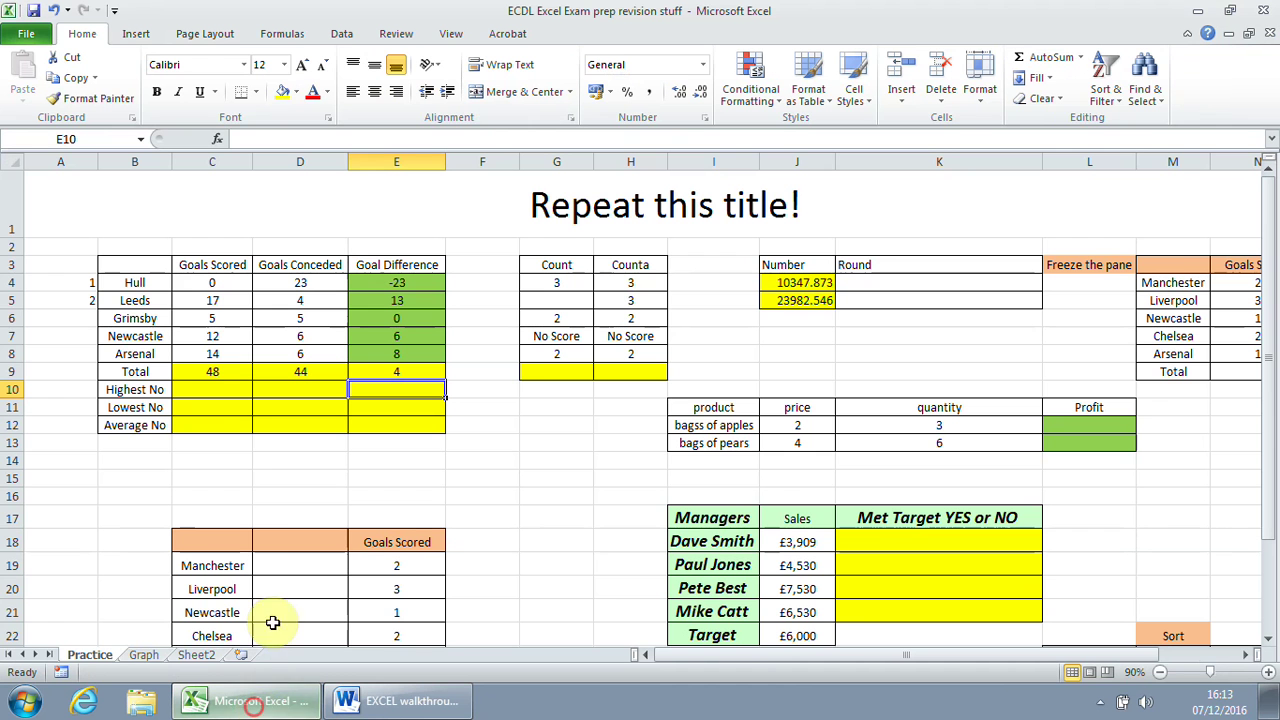
{"action": "left_click", "coordinate": [80, 281]}
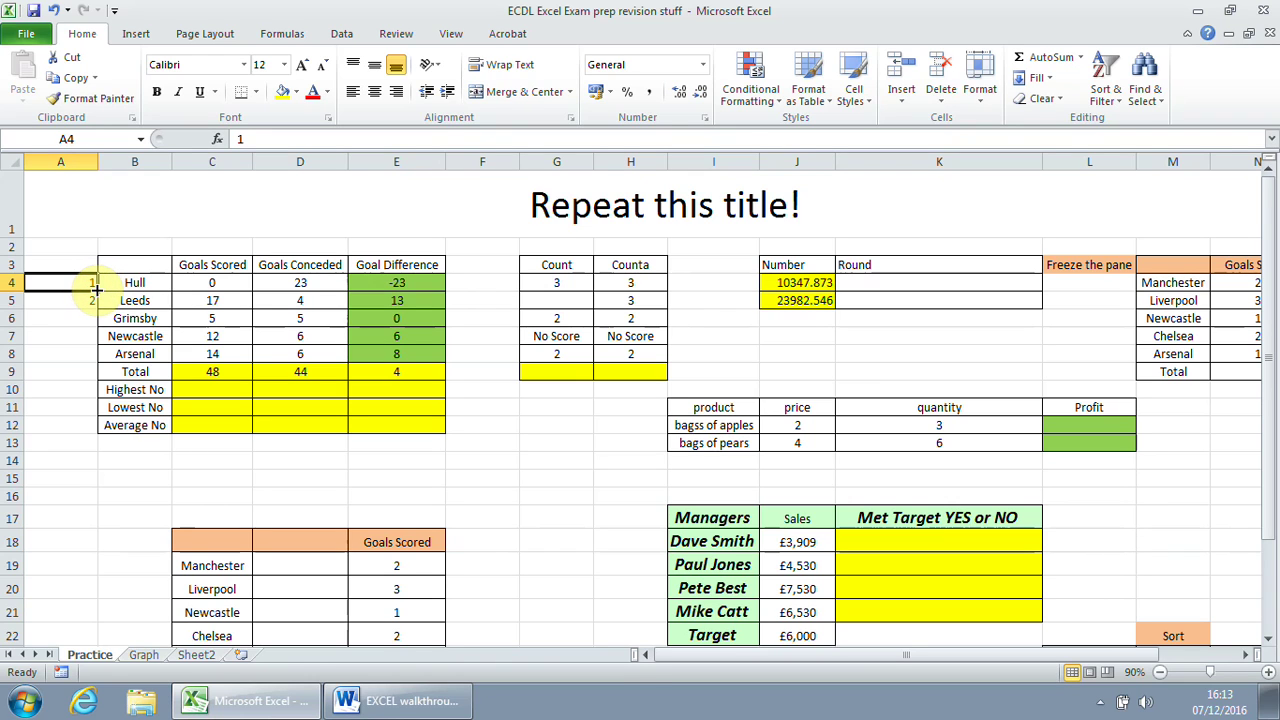
{"action": "left_click_drag", "start_coordinate": [96, 290], "coordinate": [80, 425]}
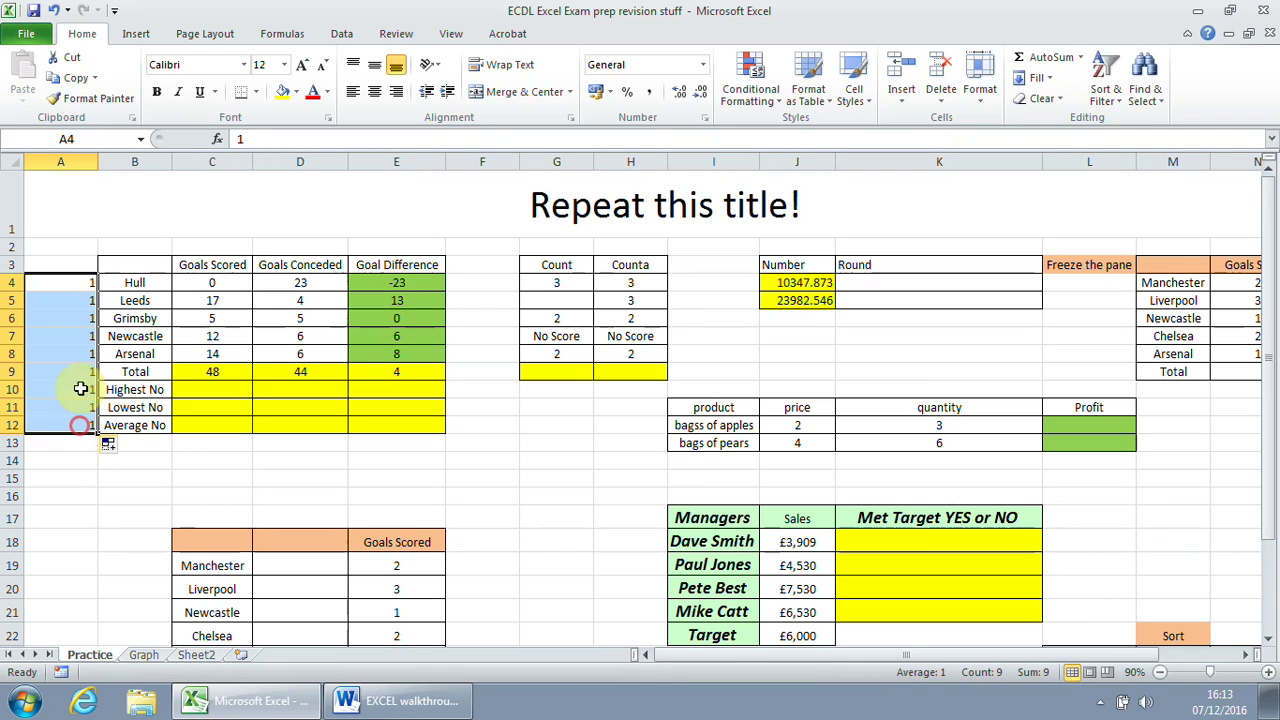
Undo the last autofill of column A and autofill the number series from A4:A5 down to A8.
{"action": "left_click", "coordinate": [53, 10]}
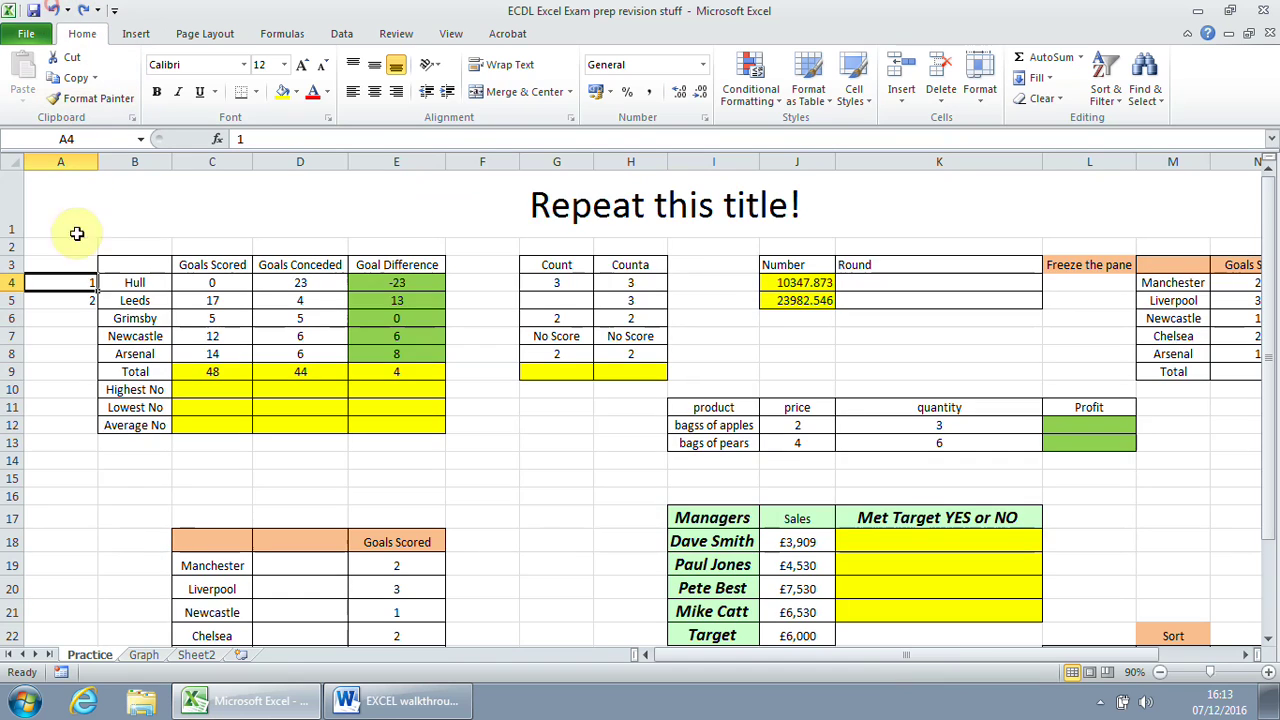
{"action": "left_click_drag", "start_coordinate": [77, 283], "coordinate": [77, 295]}
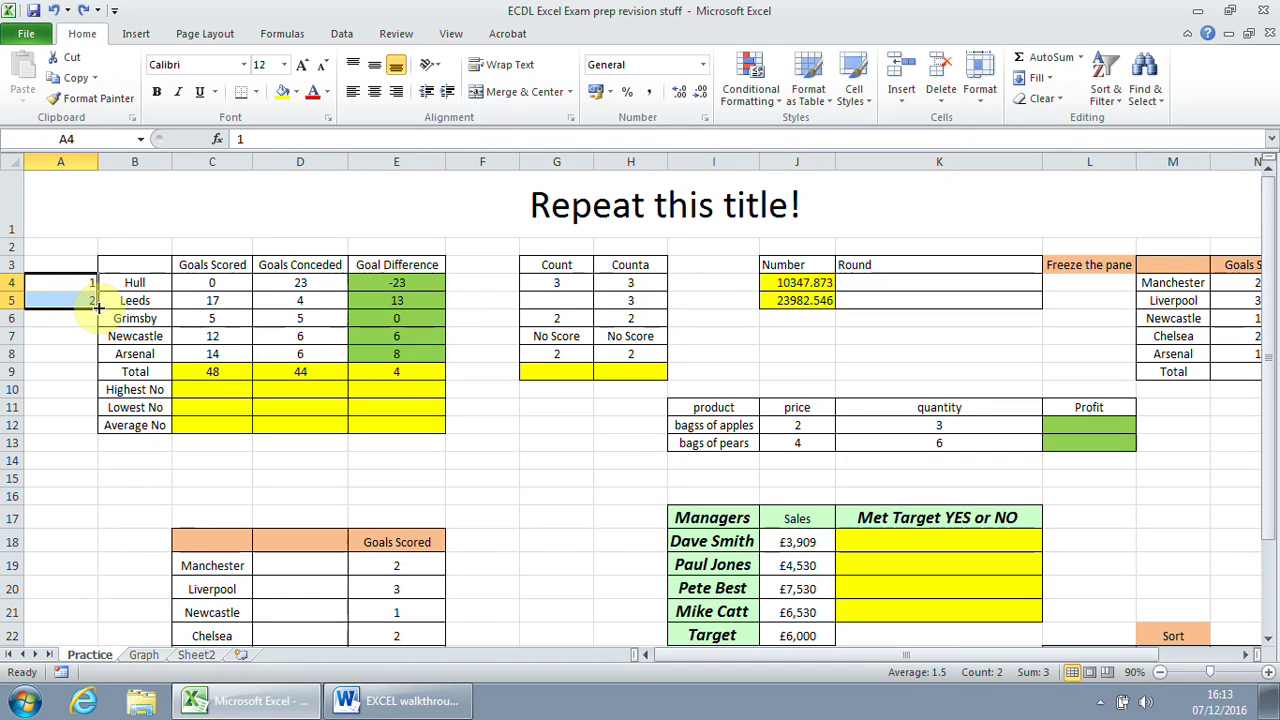
{"action": "left_click_drag", "start_coordinate": [99, 308], "coordinate": [95, 356]}
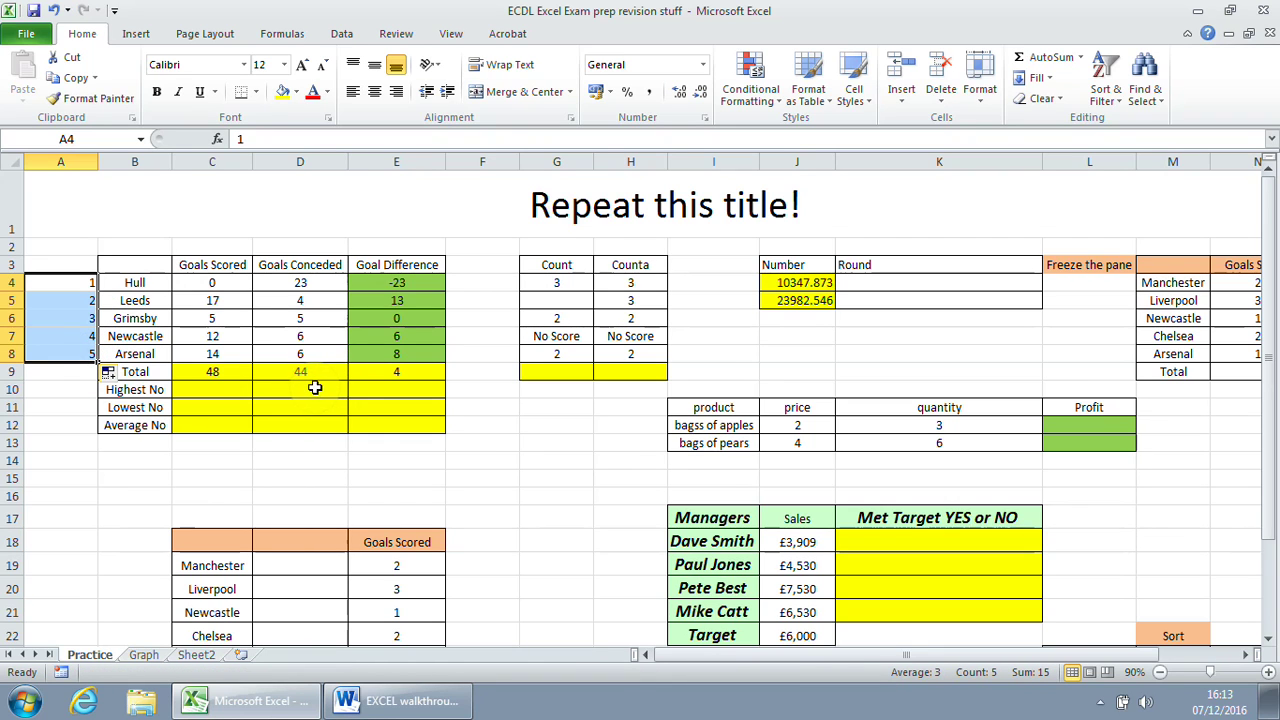
Recheck instruction 4e in the Word walkthrough and, back in Excel, extend the column A number series to A12 and centre it.
{"action": "left_click", "coordinate": [543, 437]}
{"action": "left_click", "coordinate": [398, 700]}
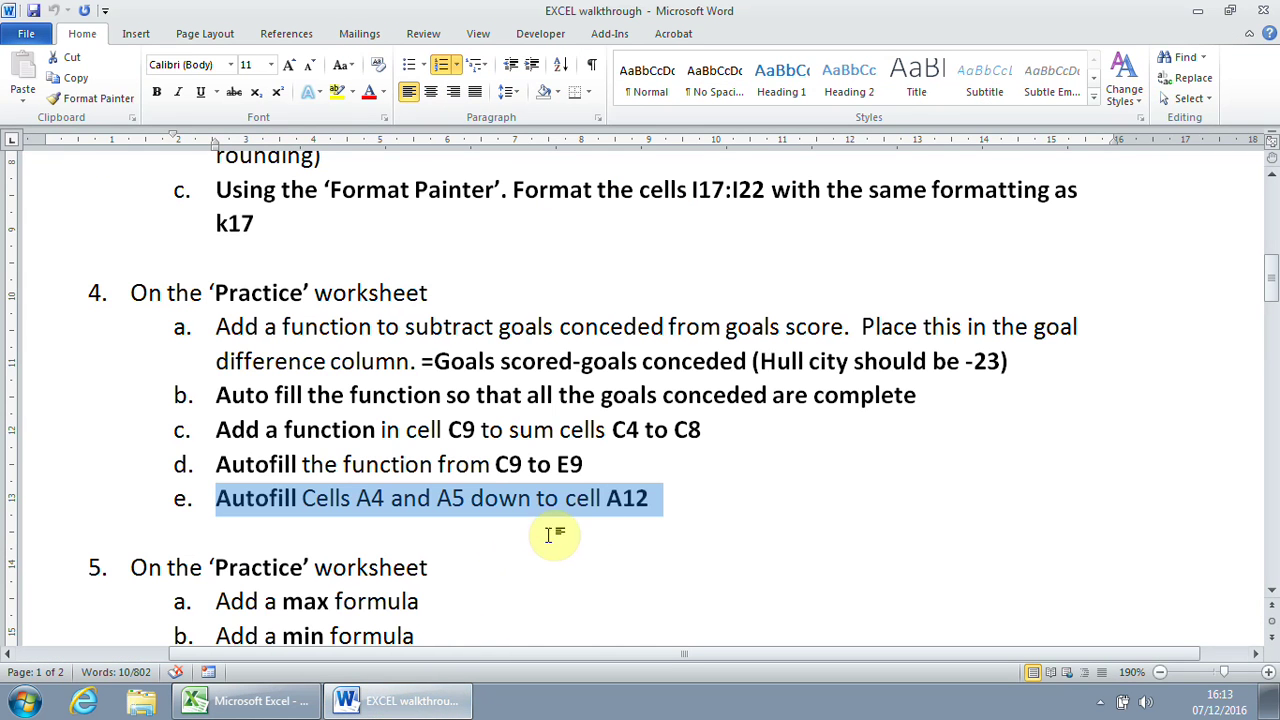
{"action": "left_click", "coordinate": [248, 700]}
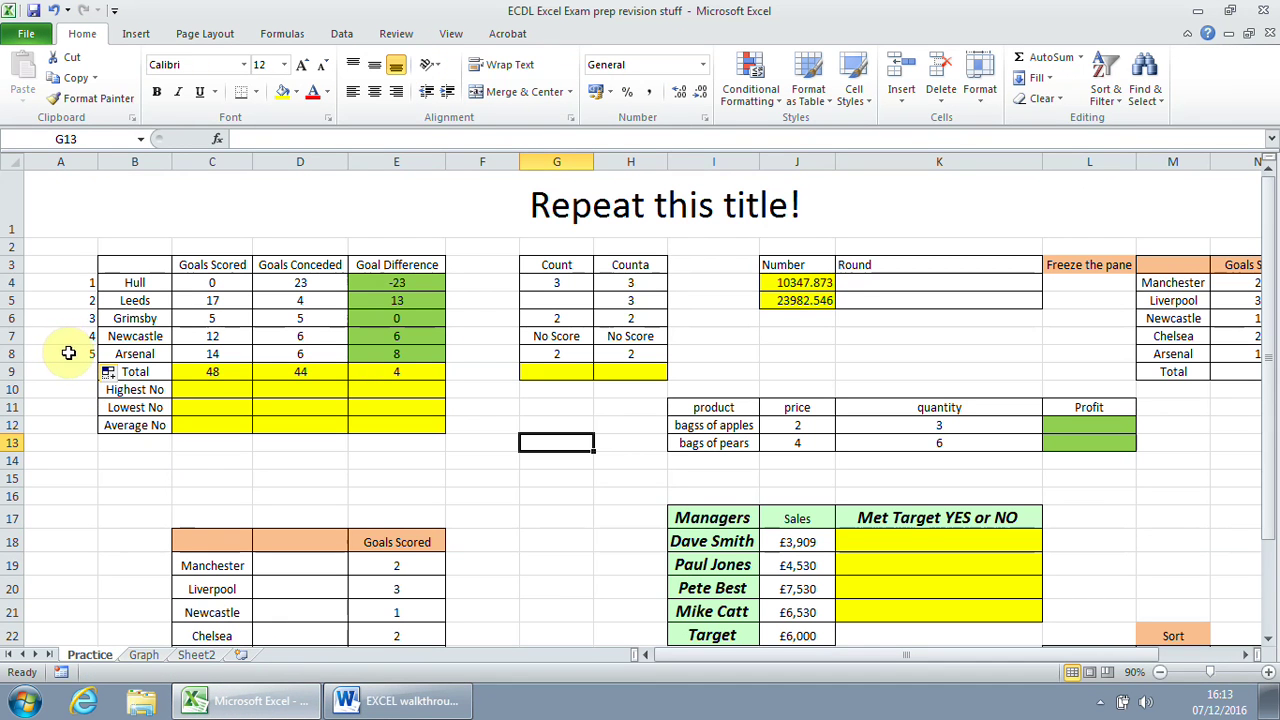
{"action": "left_click_drag", "start_coordinate": [86, 283], "coordinate": [91, 428]}
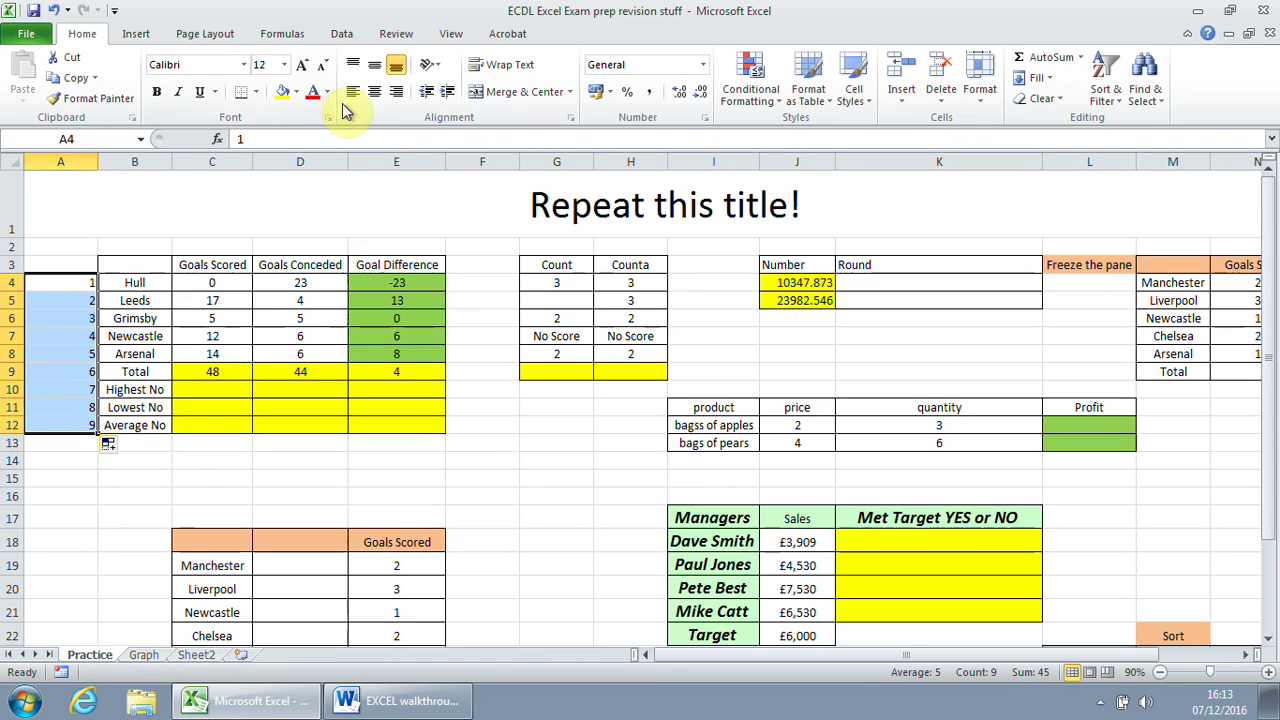
{"action": "left_click", "coordinate": [374, 91]}
{"action": "left_click", "coordinate": [332, 477]}
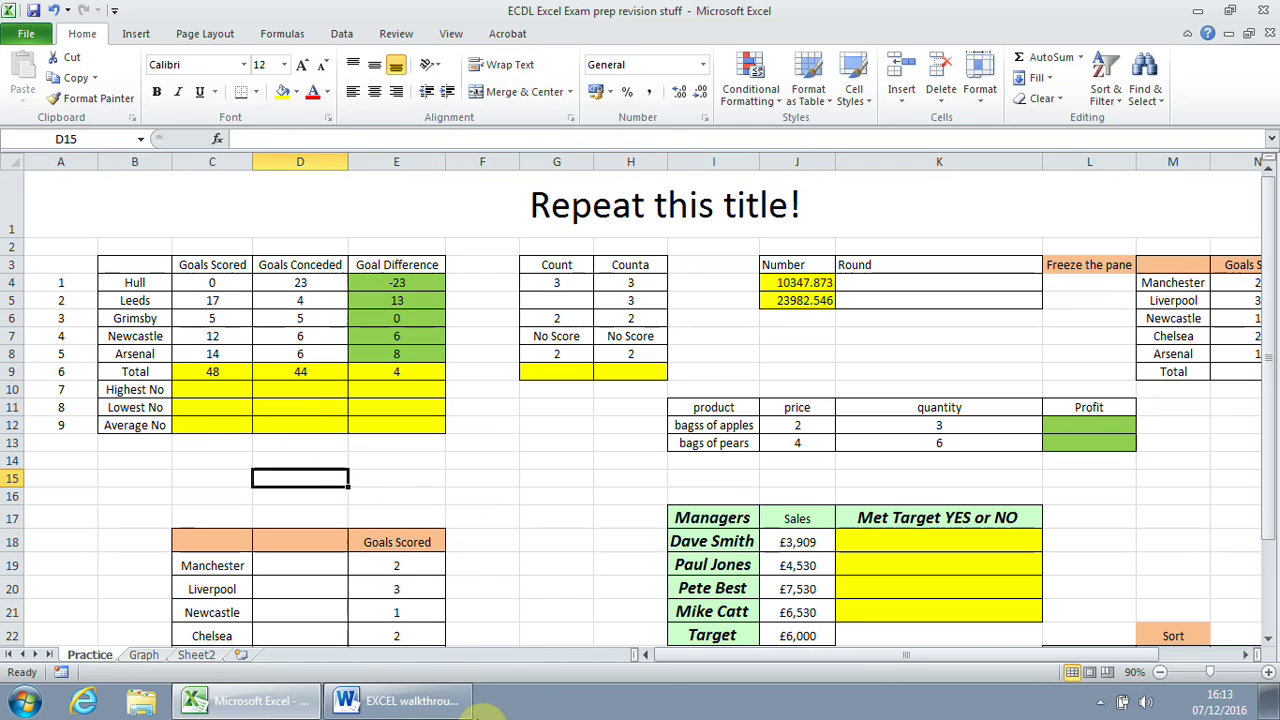
Read instruction 5a in the Word walkthrough and, back in Excel, enter a MAX formula for C4:C8 in cell C10.
{"action": "left_click", "coordinate": [465, 701]}
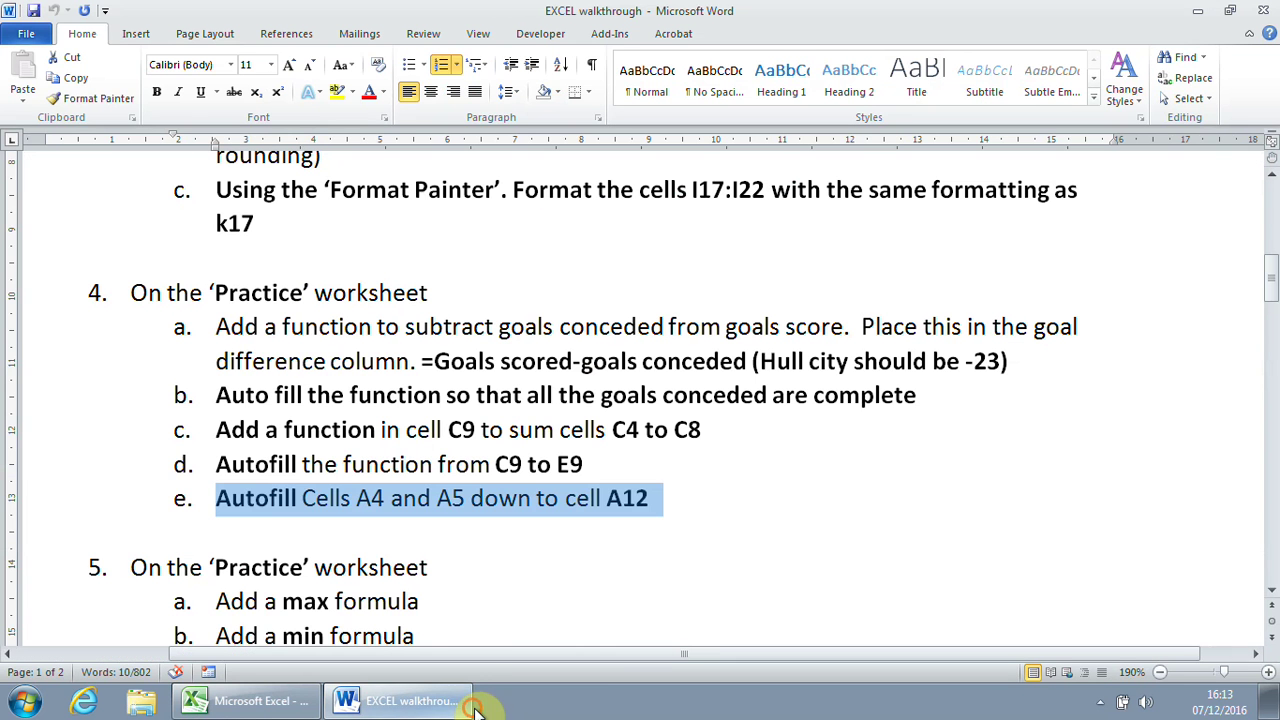
{"action": "left_click", "coordinate": [516, 587]}
{"action": "scroll", "coordinate": [520, 586], "scroll_direction": "down", "scroll_amount": 2}
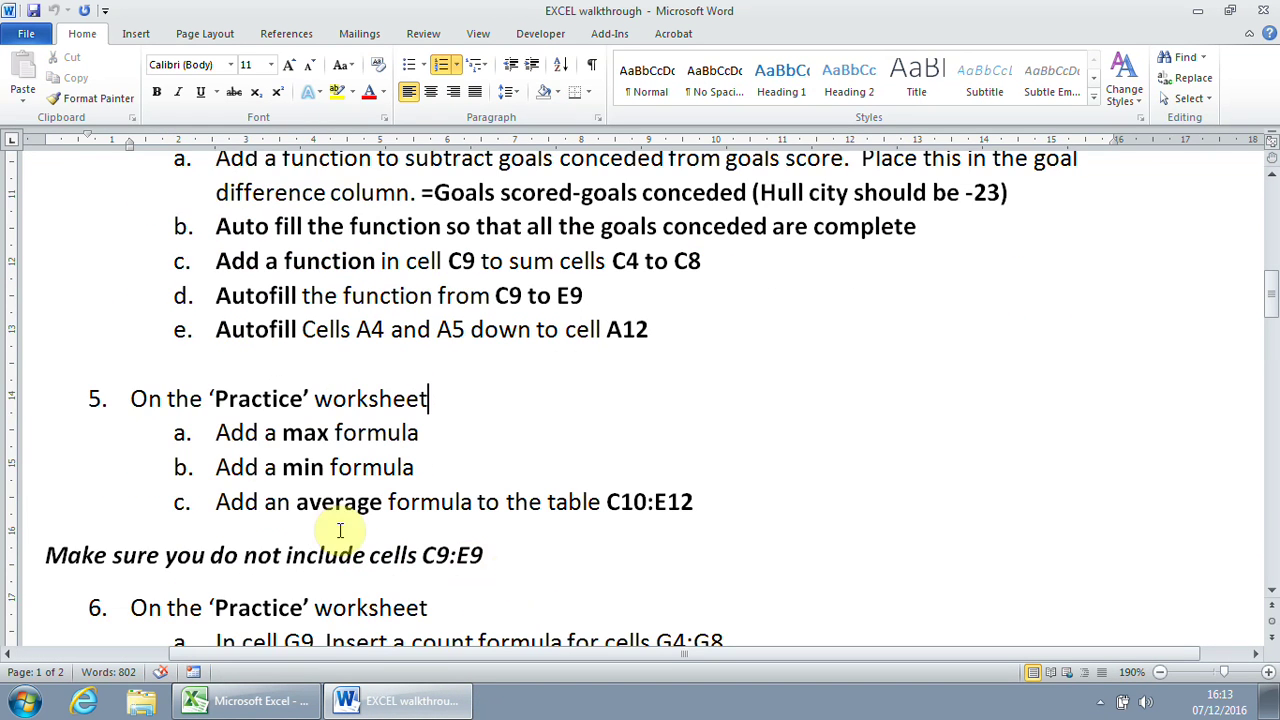
{"action": "left_click_drag", "start_coordinate": [131, 398], "coordinate": [405, 396]}
{"action": "left_click_drag", "start_coordinate": [216, 432], "coordinate": [408, 442]}
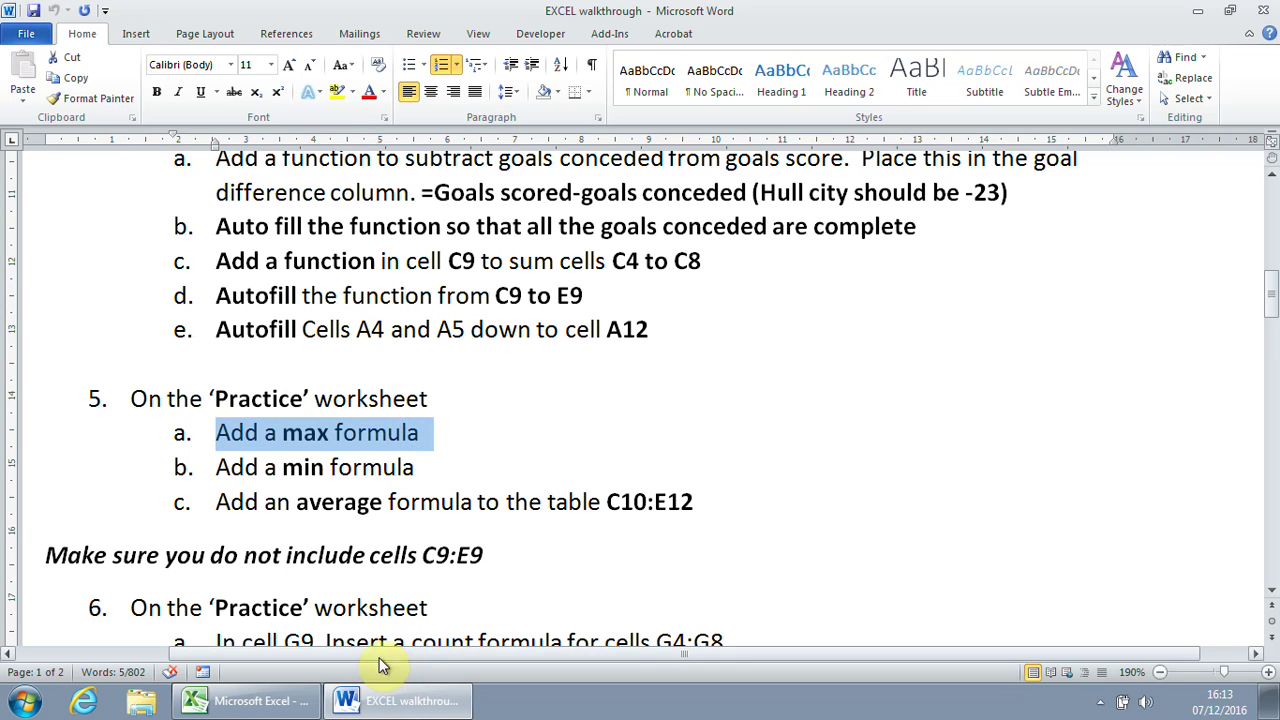
{"action": "left_click", "coordinate": [287, 705]}
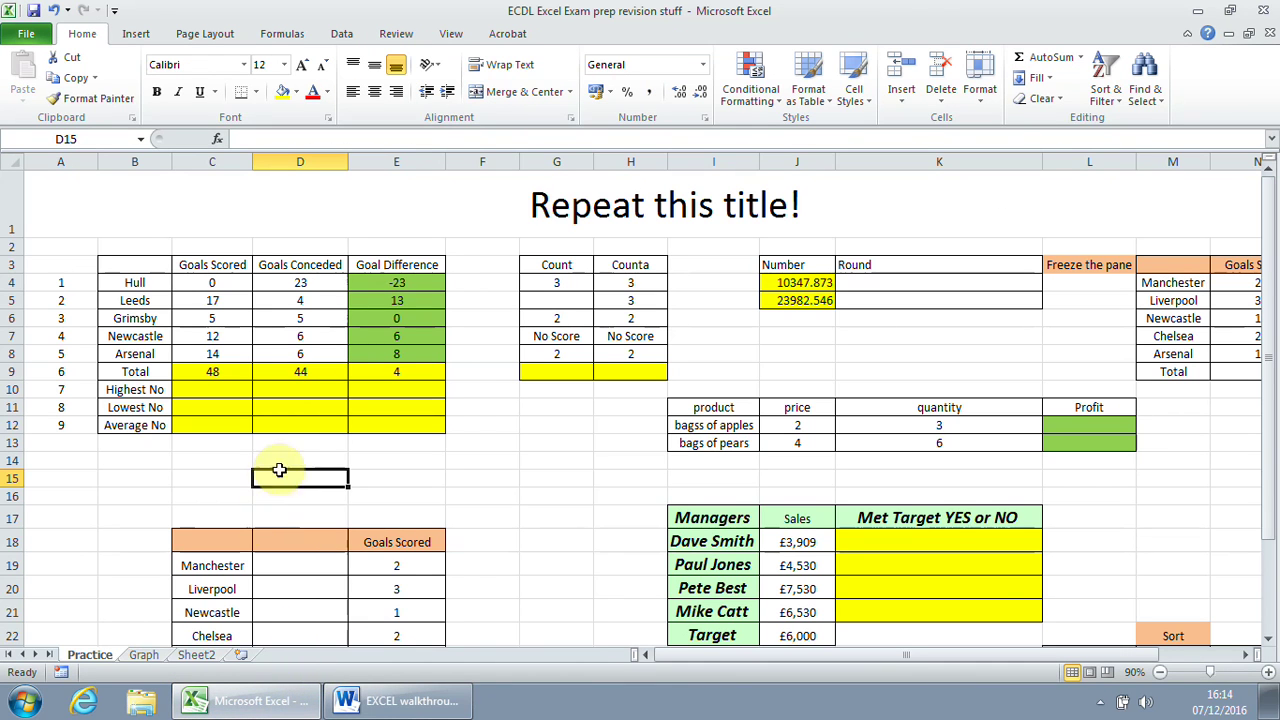
{"action": "left_click", "coordinate": [204, 389]}
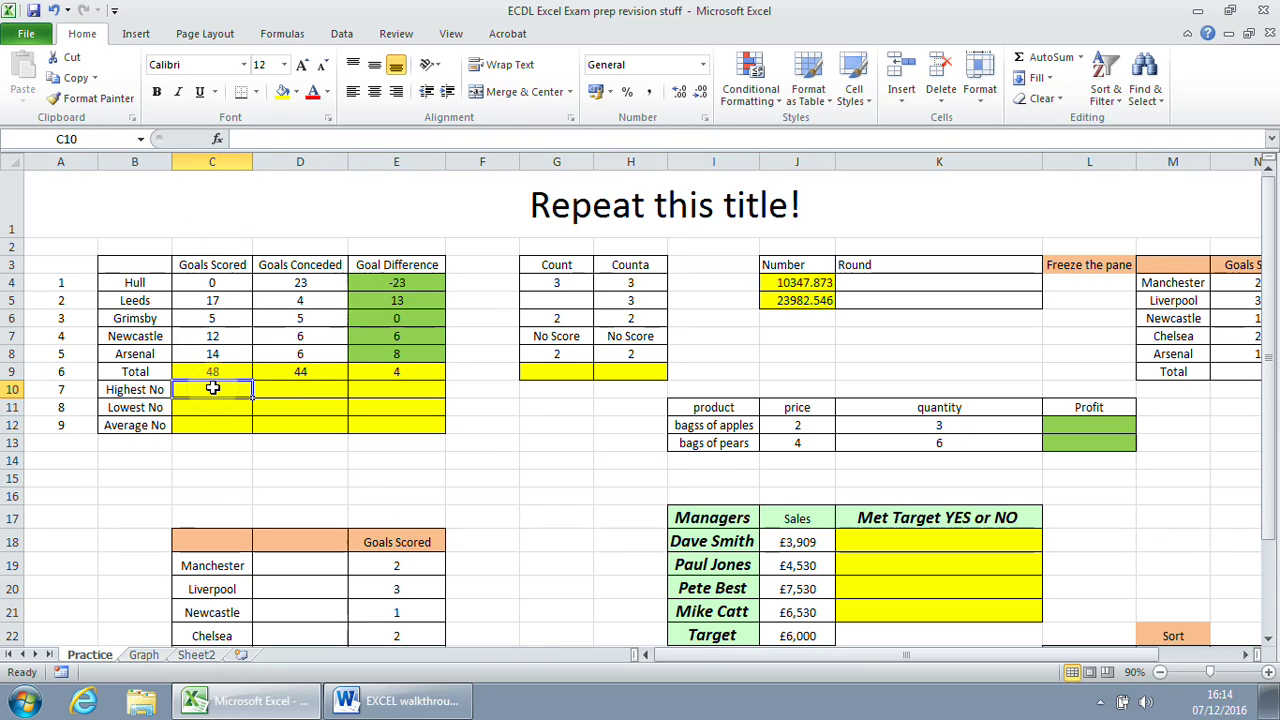
{"action": "left_click", "coordinate": [1085, 58]}
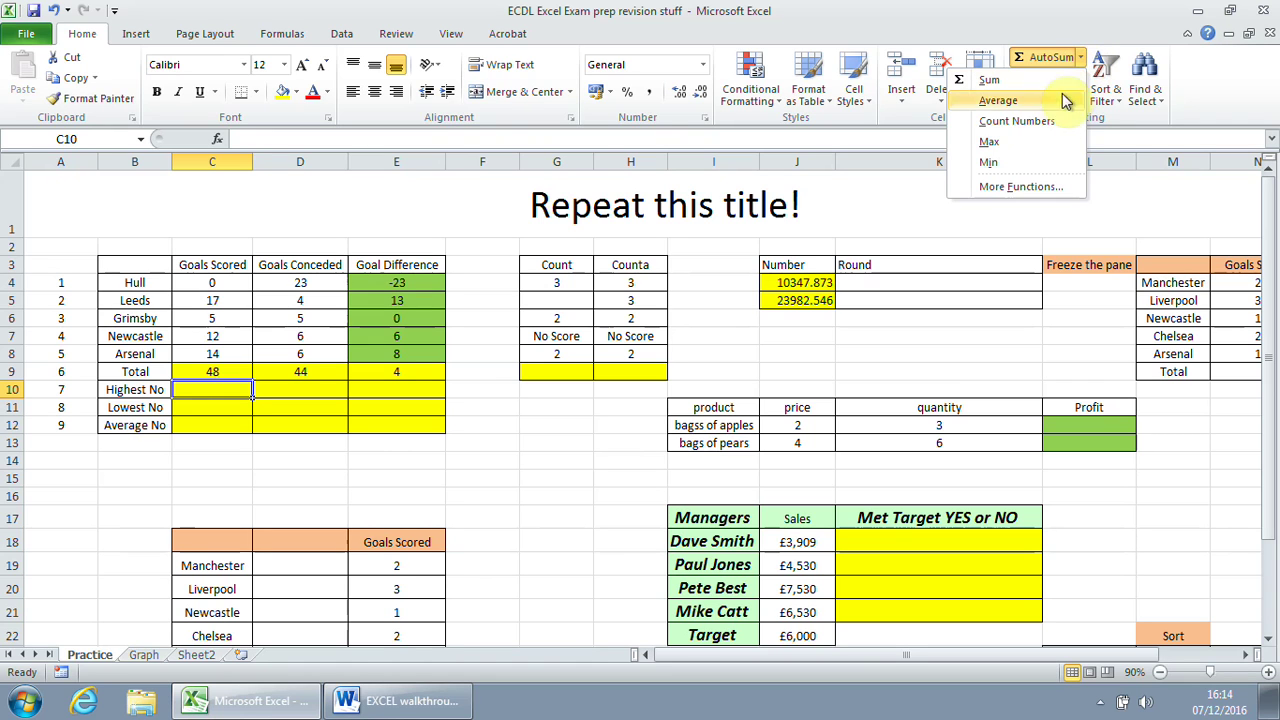
{"action": "left_click", "coordinate": [1032, 145]}
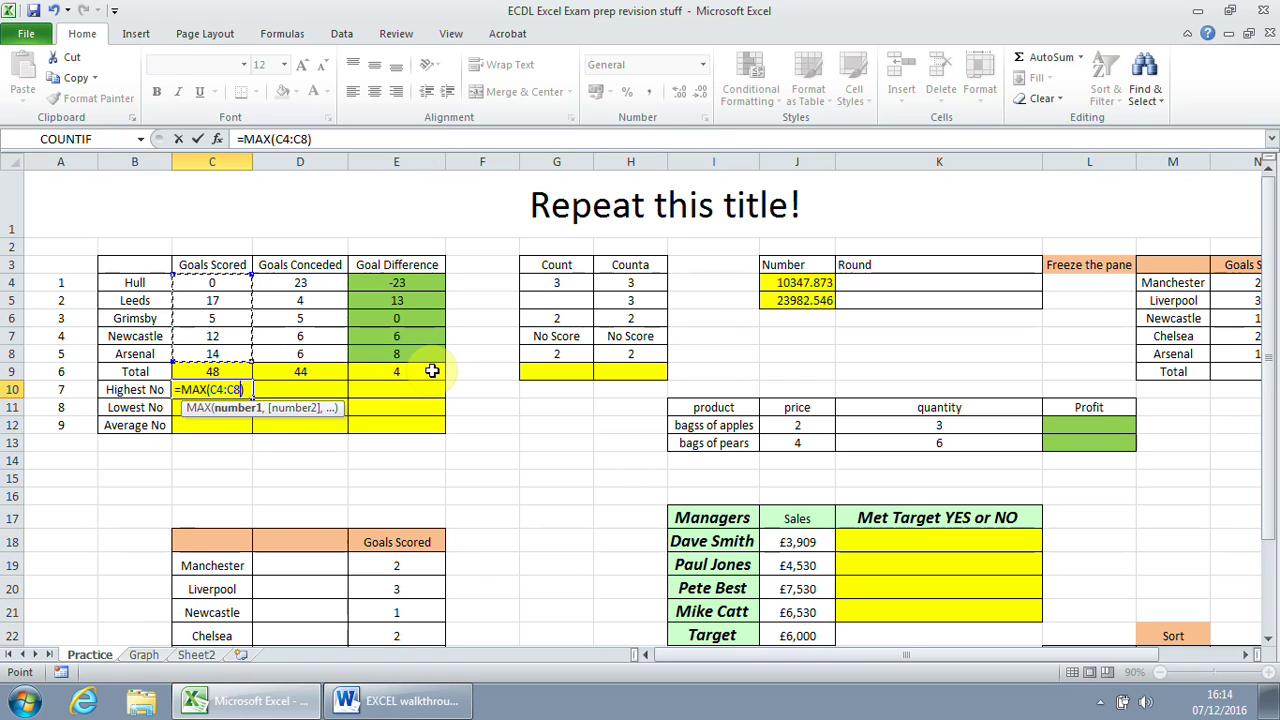
{"action": "key", "text": "Return"}
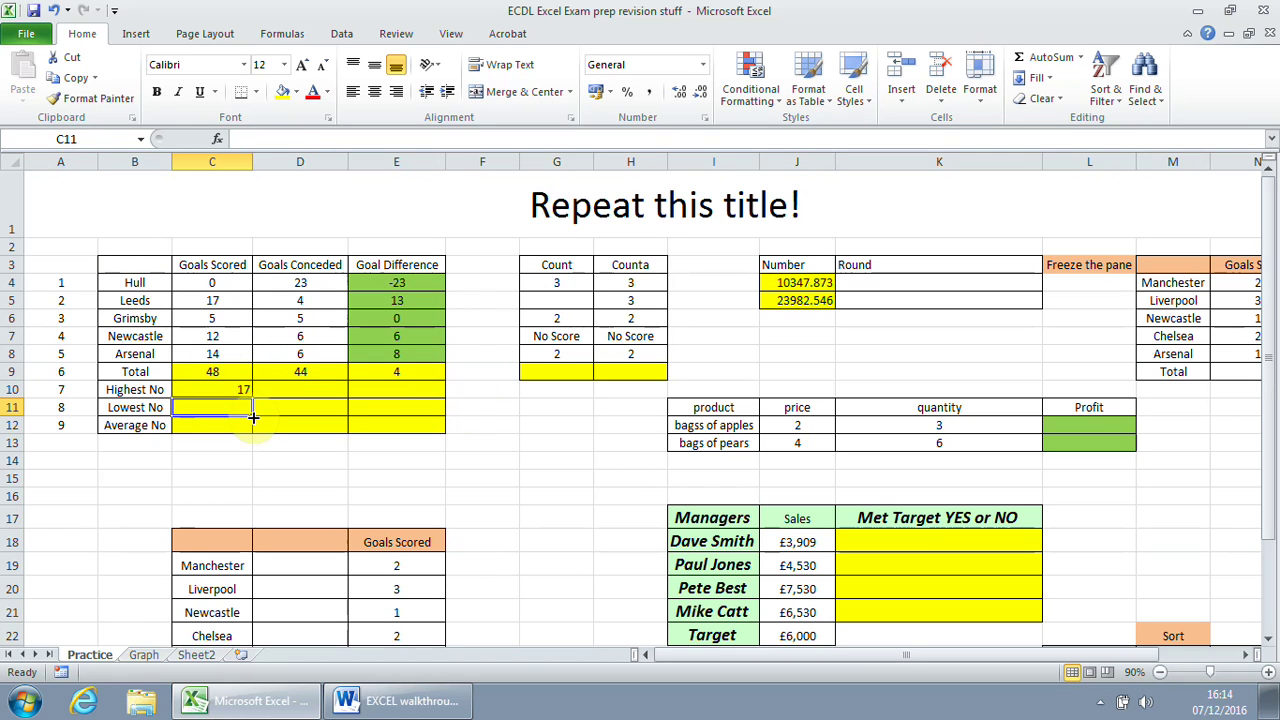
Autofill the highest-number formula from C10 across to E10.
{"action": "left_click", "coordinate": [244, 389]}
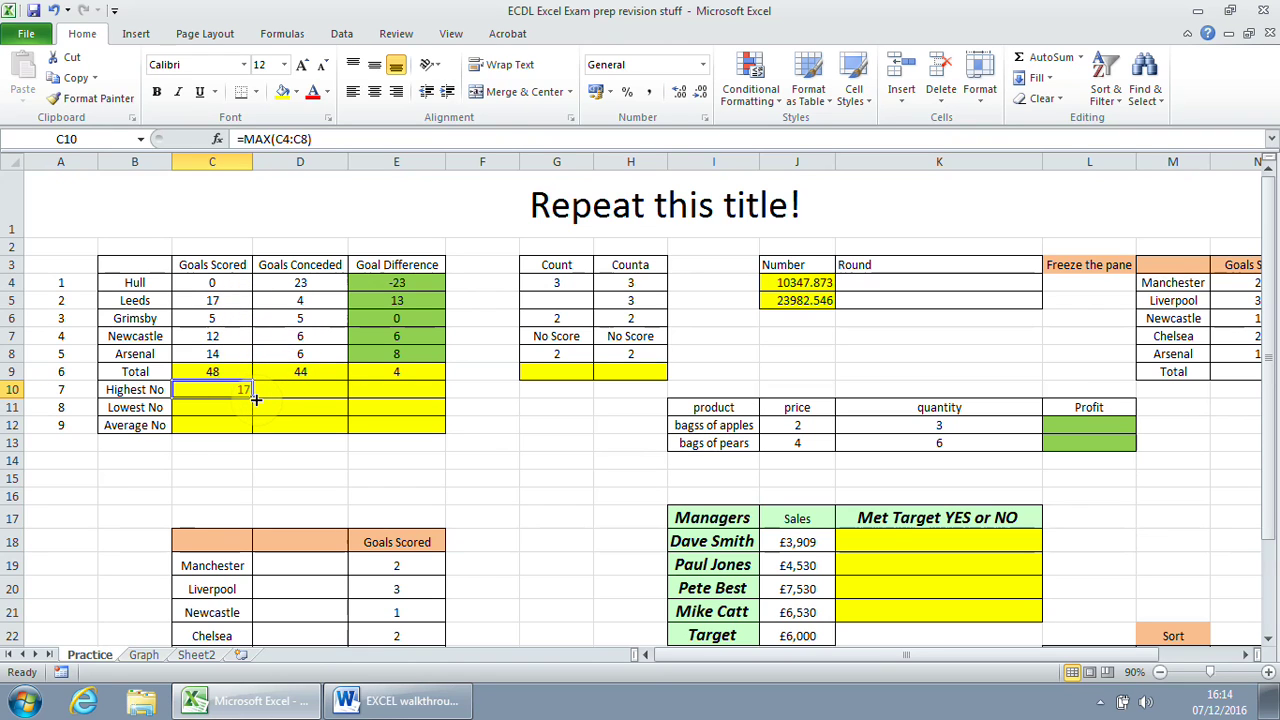
{"action": "left_click_drag", "start_coordinate": [254, 399], "coordinate": [252, 398]}
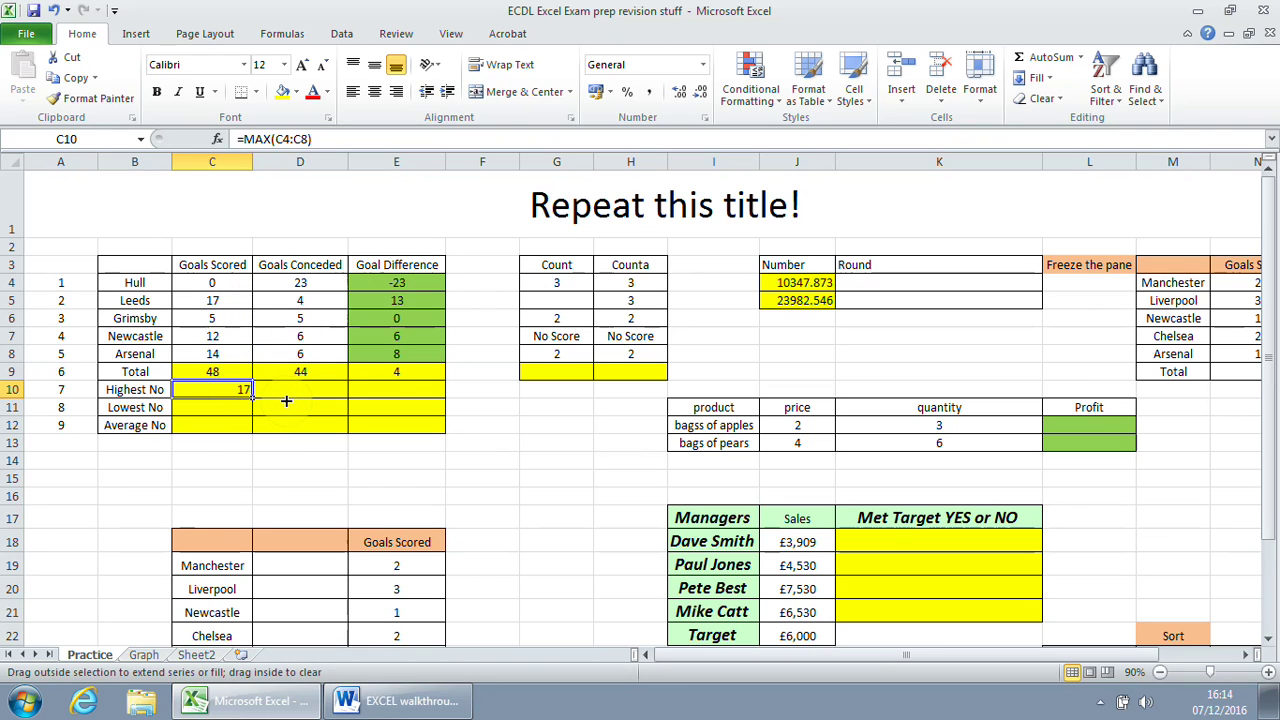
{"action": "left_click_drag", "start_coordinate": [407, 399], "coordinate": [422, 408]}
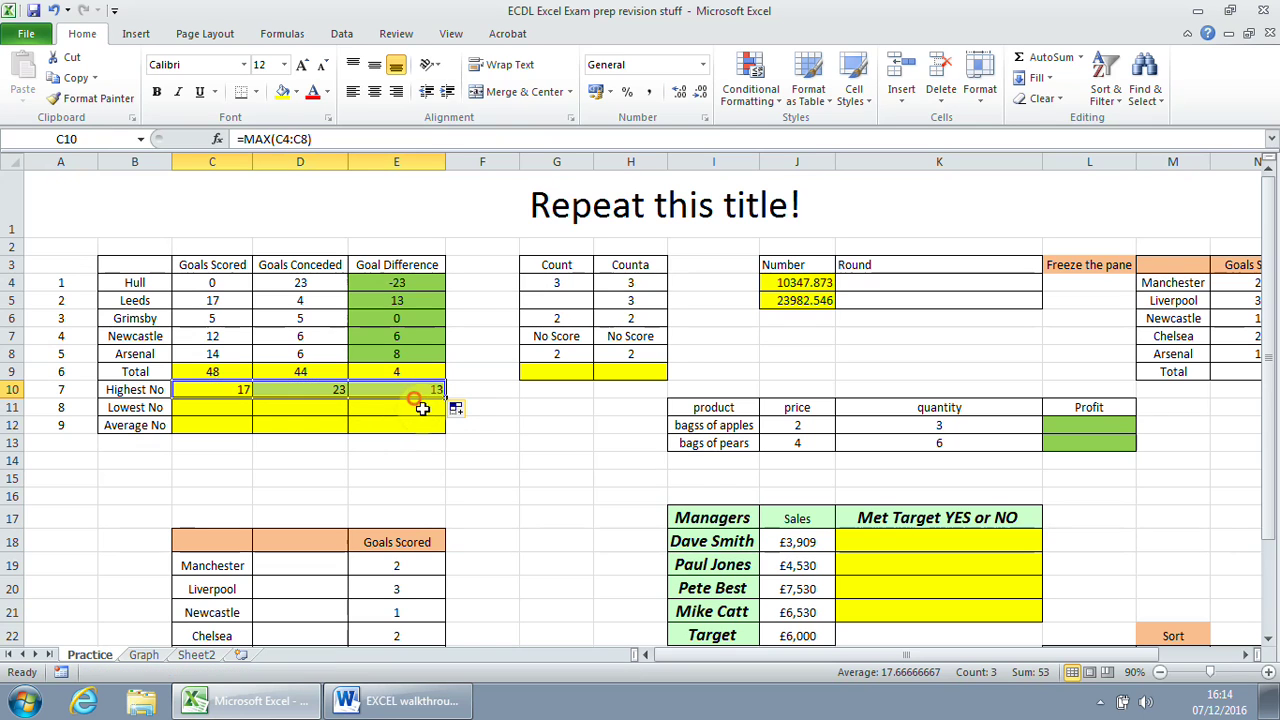
Inspect the autofilled MAX formulas in D10 and E10 and compare them with the Leeds figures in row 5.
{"action": "left_click", "coordinate": [329, 389]}
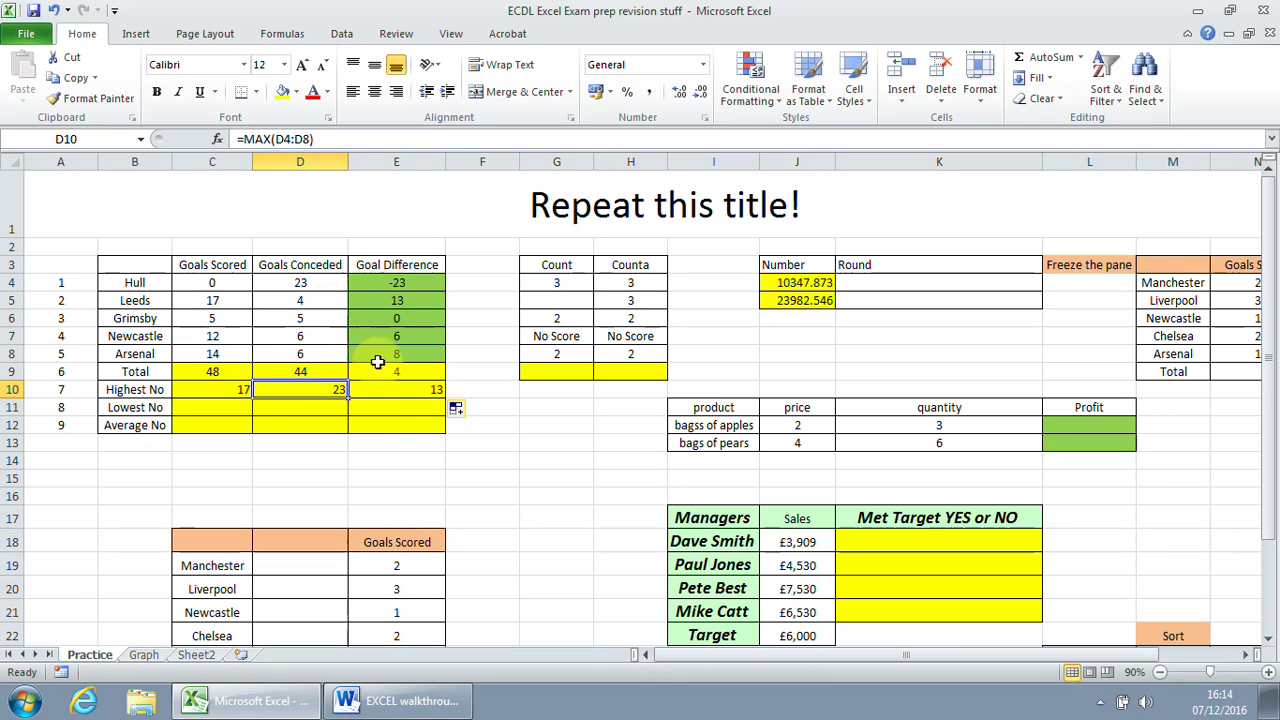
{"action": "left_click", "coordinate": [398, 389]}
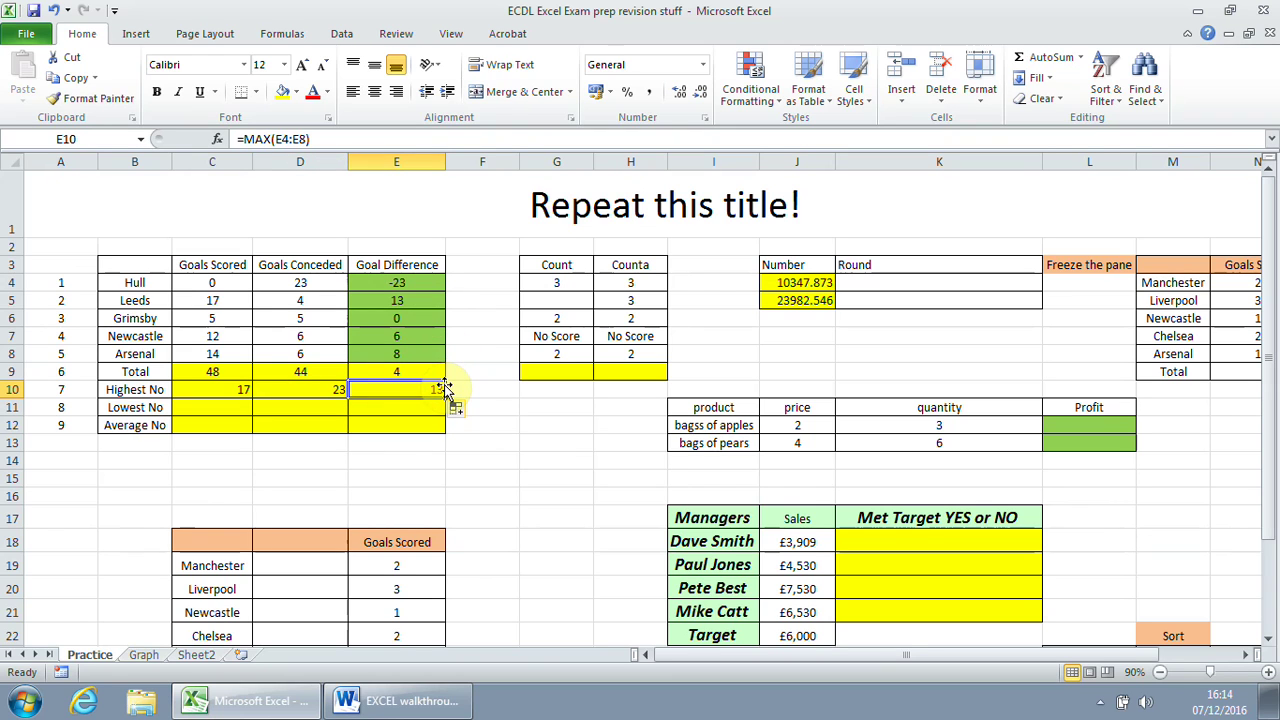
{"action": "left_click", "coordinate": [422, 300]}
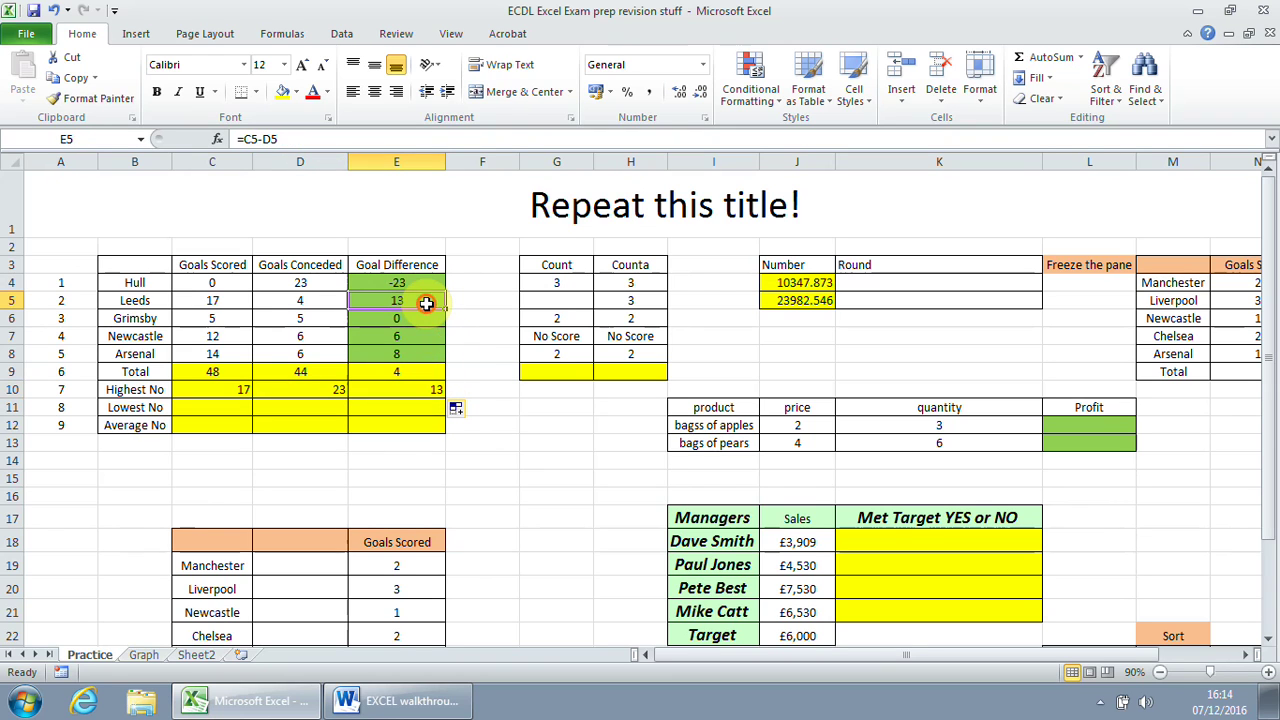
{"action": "left_click", "coordinate": [421, 390]}
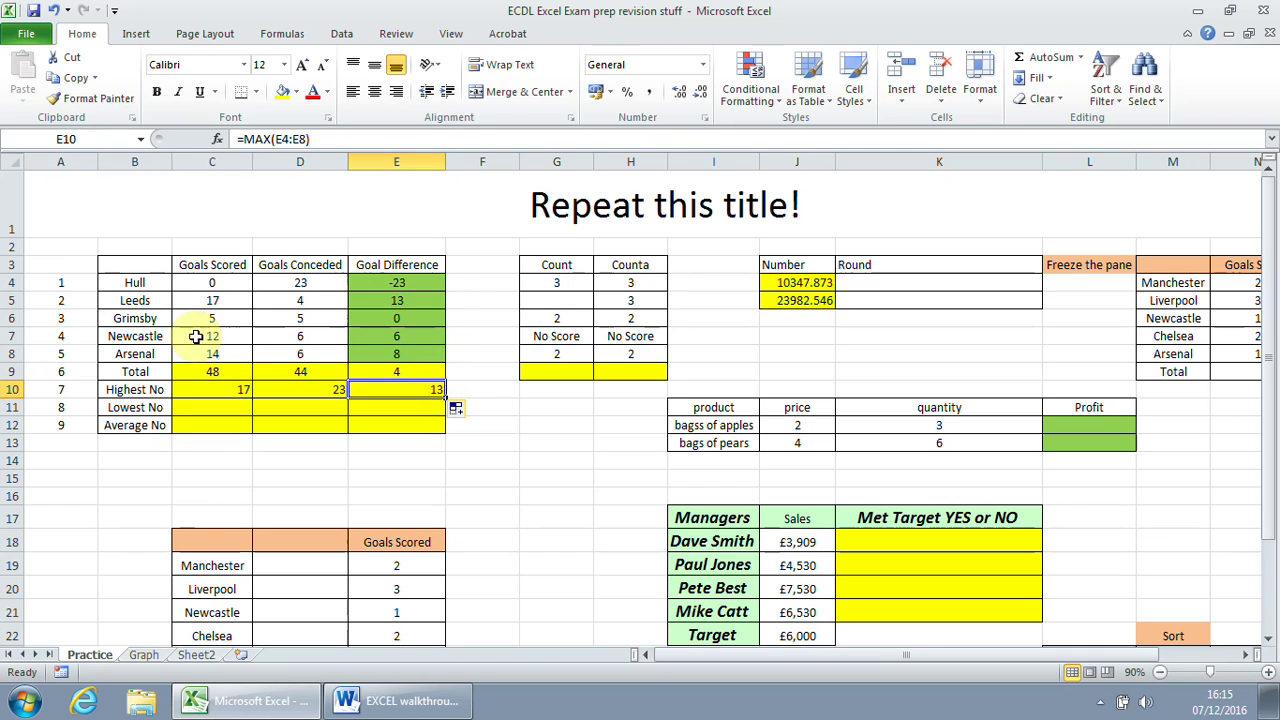
{"action": "left_click", "coordinate": [211, 298]}
{"action": "left_click", "coordinate": [310, 300]}
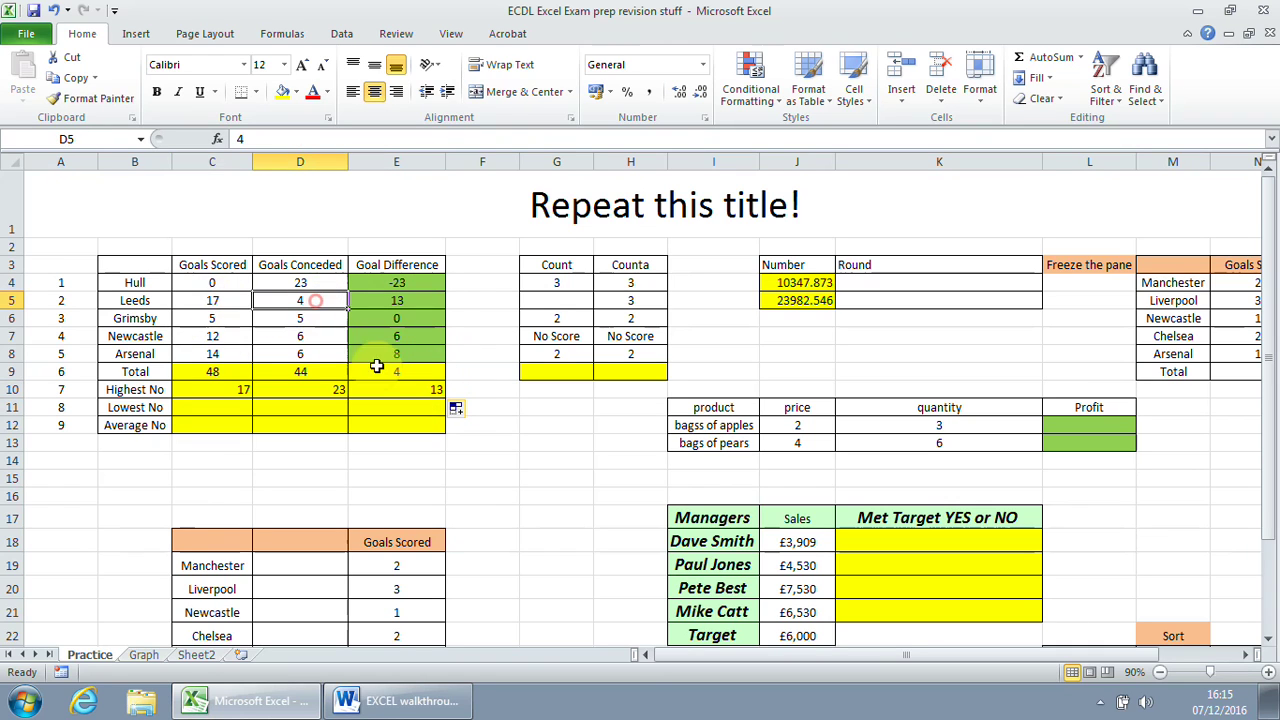
{"action": "left_click", "coordinate": [413, 390]}
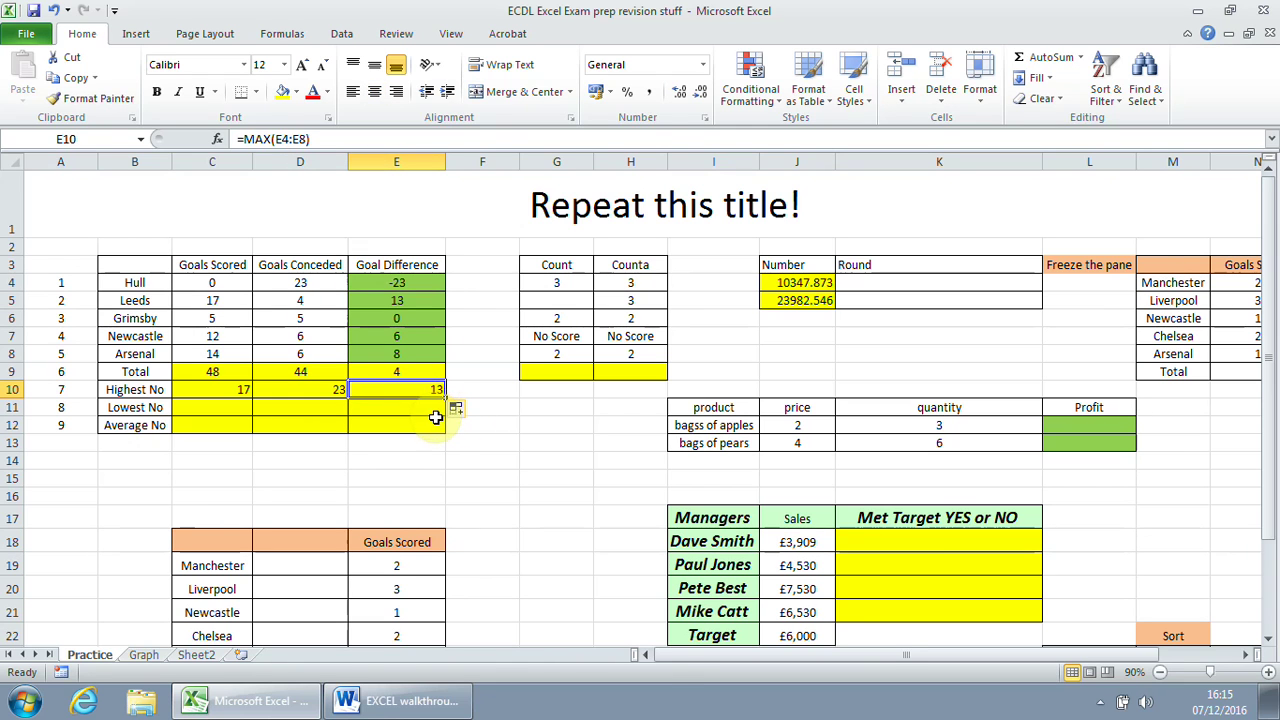
Read instruction 5b in the Word walkthrough and, back in Excel, enter a MIN formula for C4:C8 in cell C11.
{"action": "left_click", "coordinate": [345, 701]}
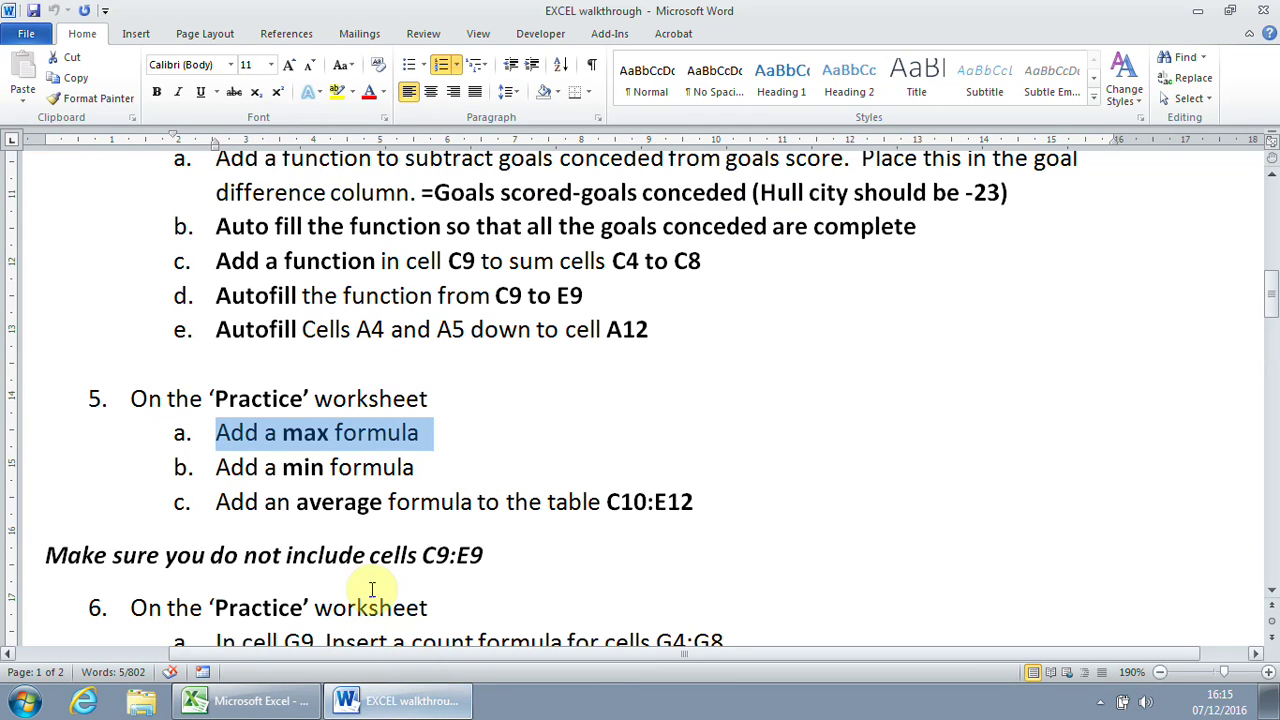
{"action": "left_click_drag", "start_coordinate": [226, 470], "coordinate": [371, 466]}
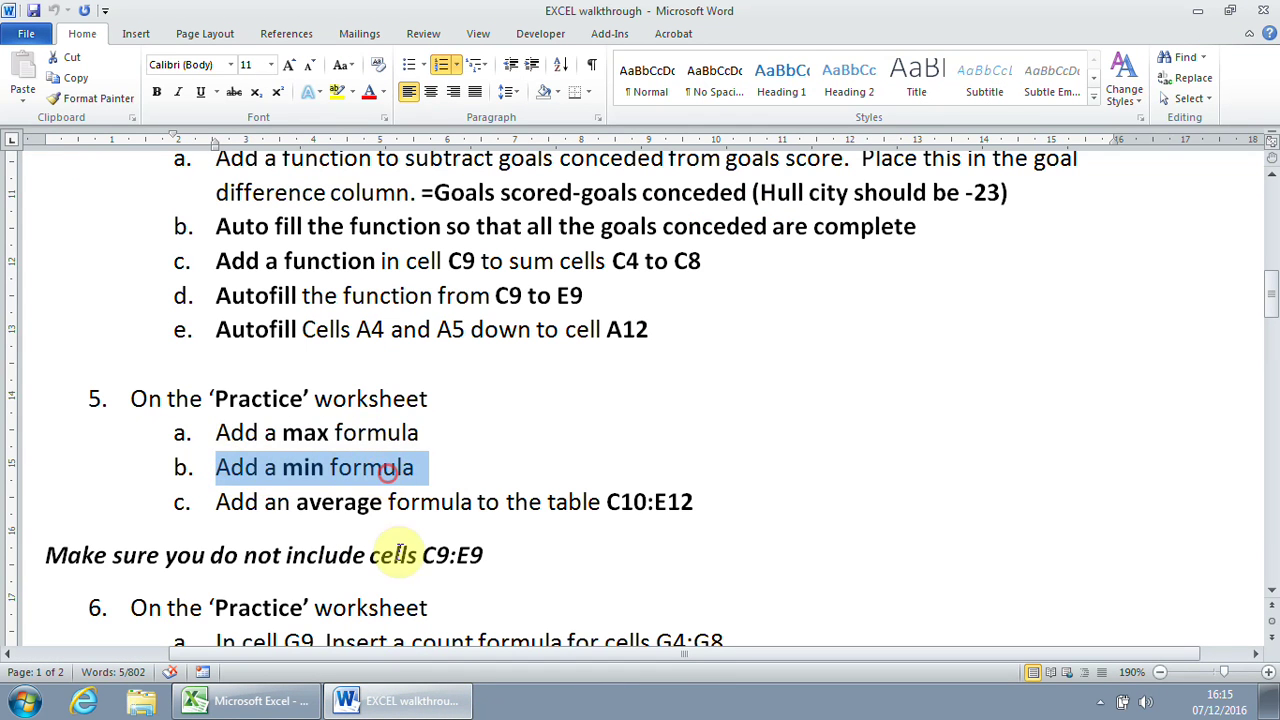
{"action": "left_click", "coordinate": [268, 705]}
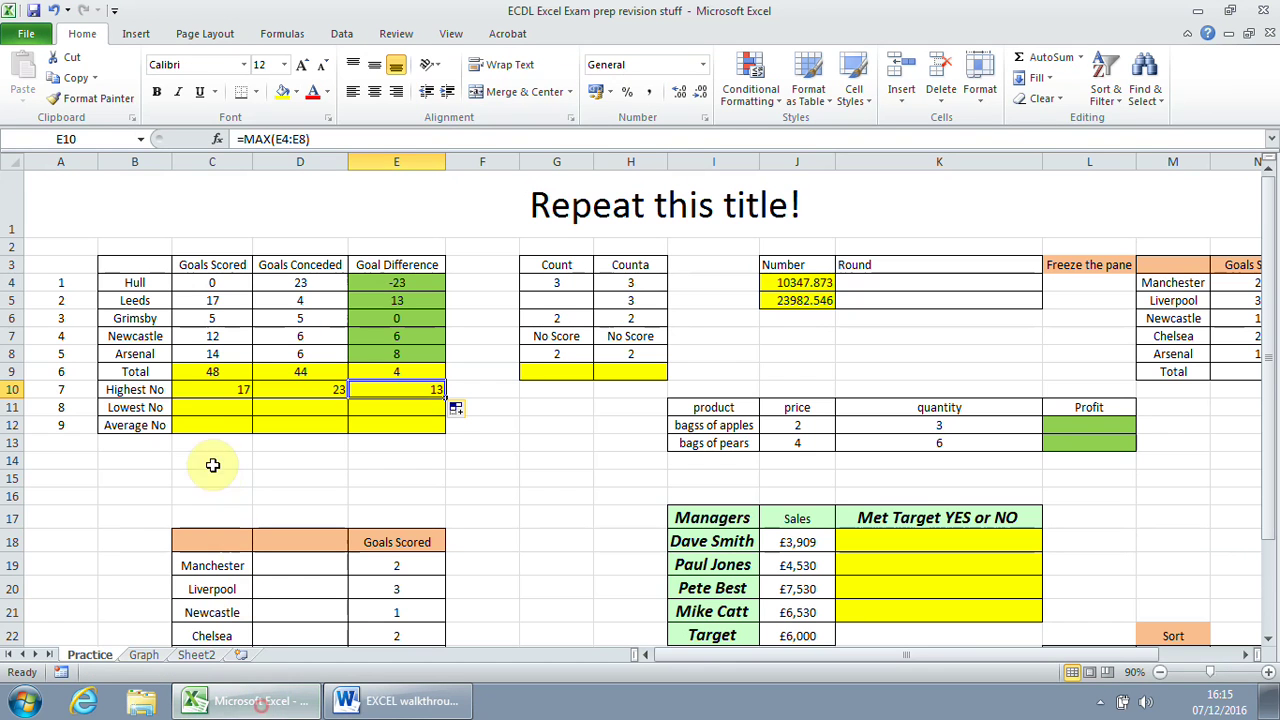
{"action": "left_click", "coordinate": [211, 408]}
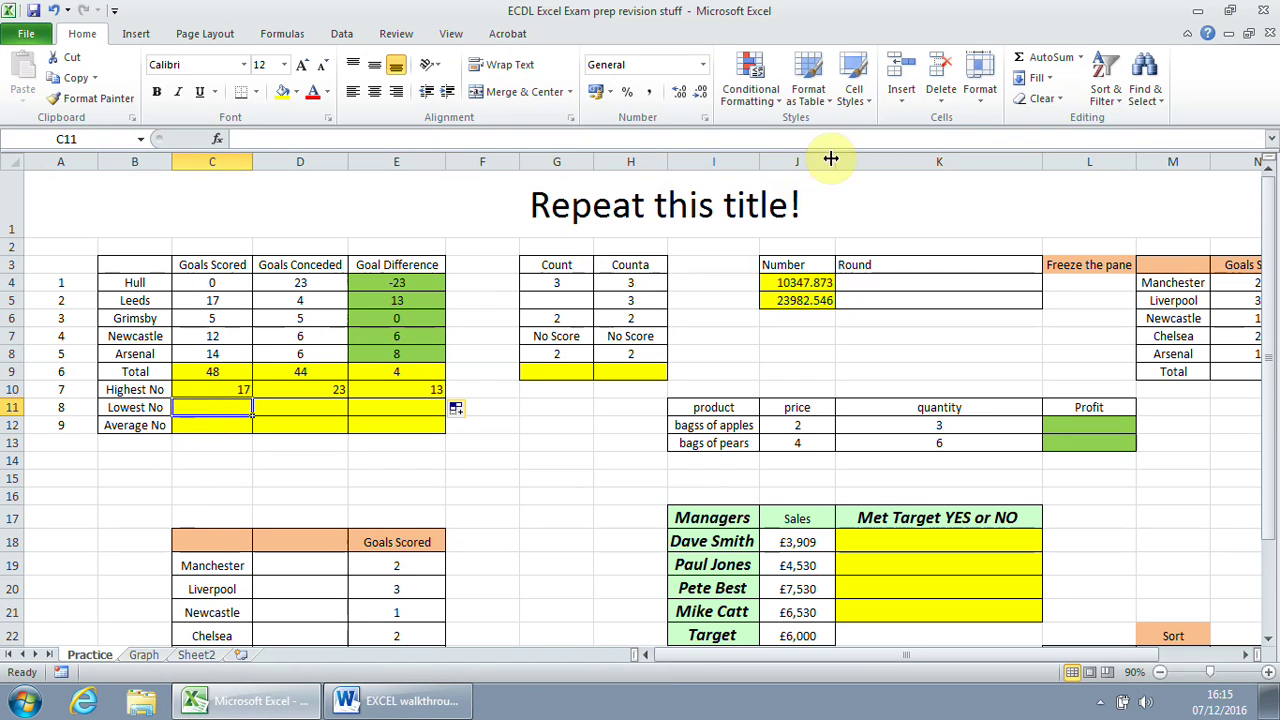
{"action": "left_click", "coordinate": [1081, 58]}
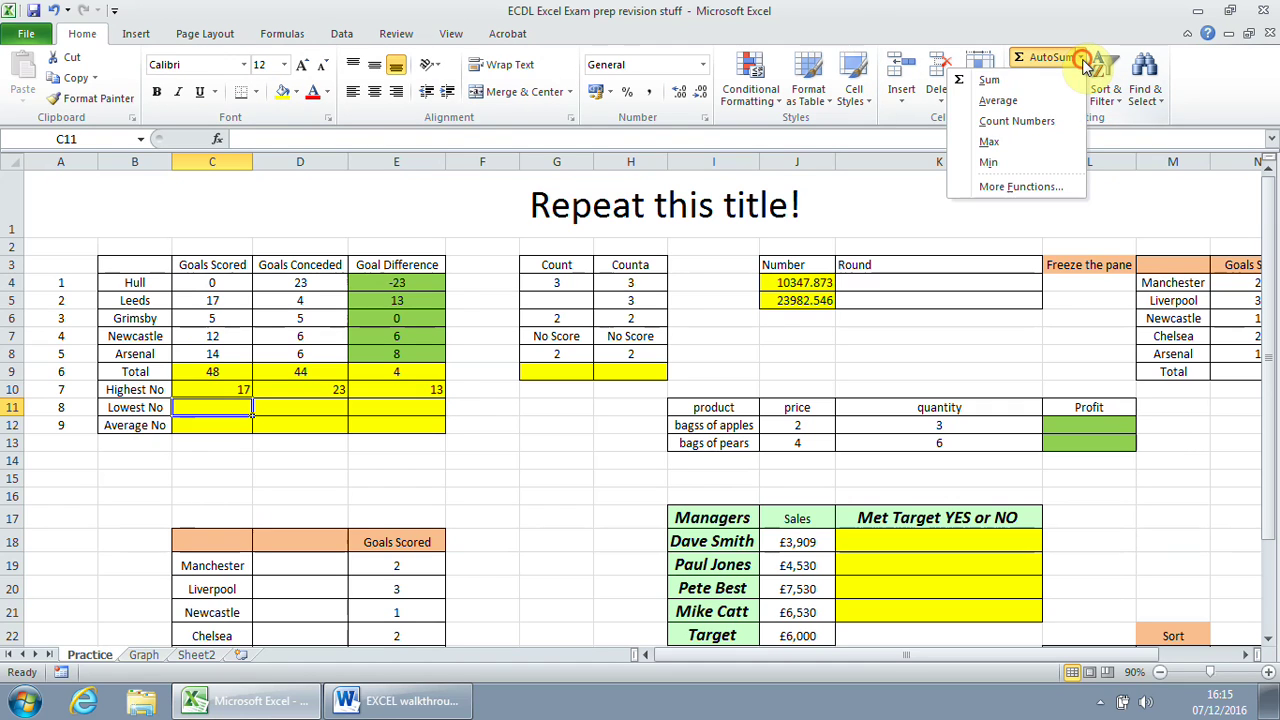
{"action": "left_click", "coordinate": [1016, 162]}
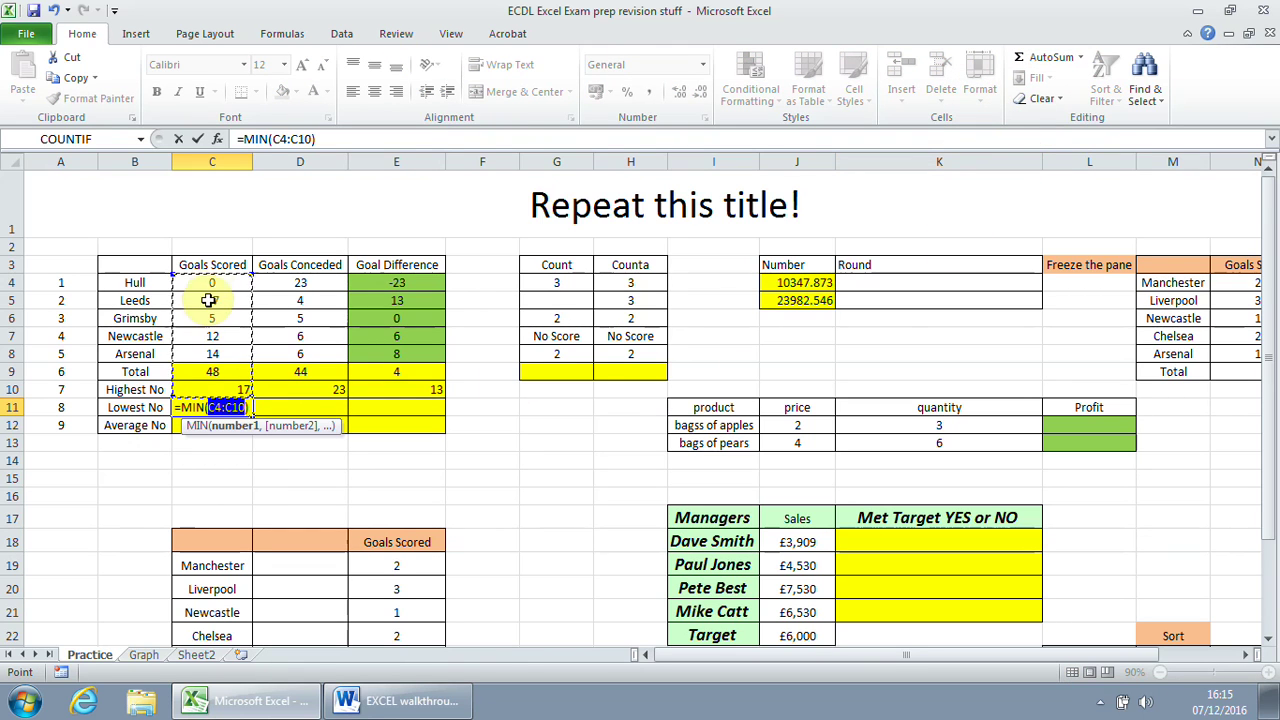
{"action": "left_click_drag", "start_coordinate": [220, 284], "coordinate": [220, 350]}
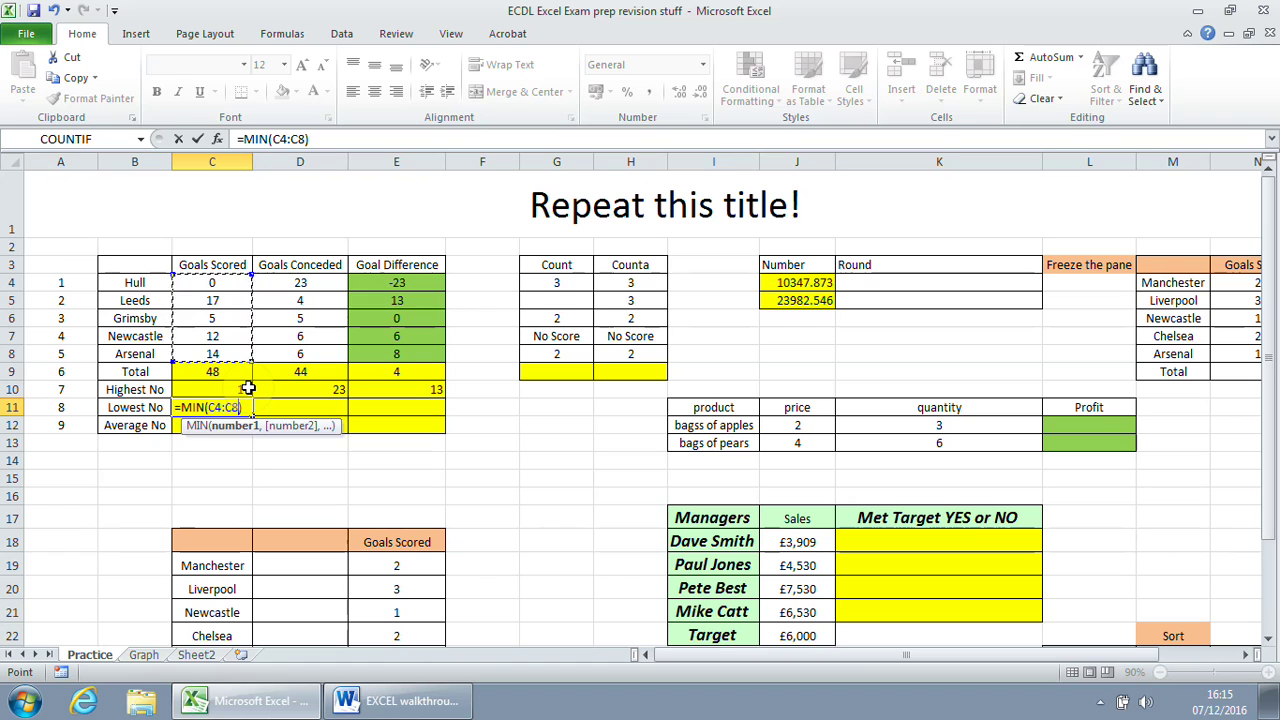
{"action": "key", "text": "Return"}
Autofill the lowest-number formula from C11 across to E11 and check the formula in E11.
{"action": "left_click", "coordinate": [221, 407]}
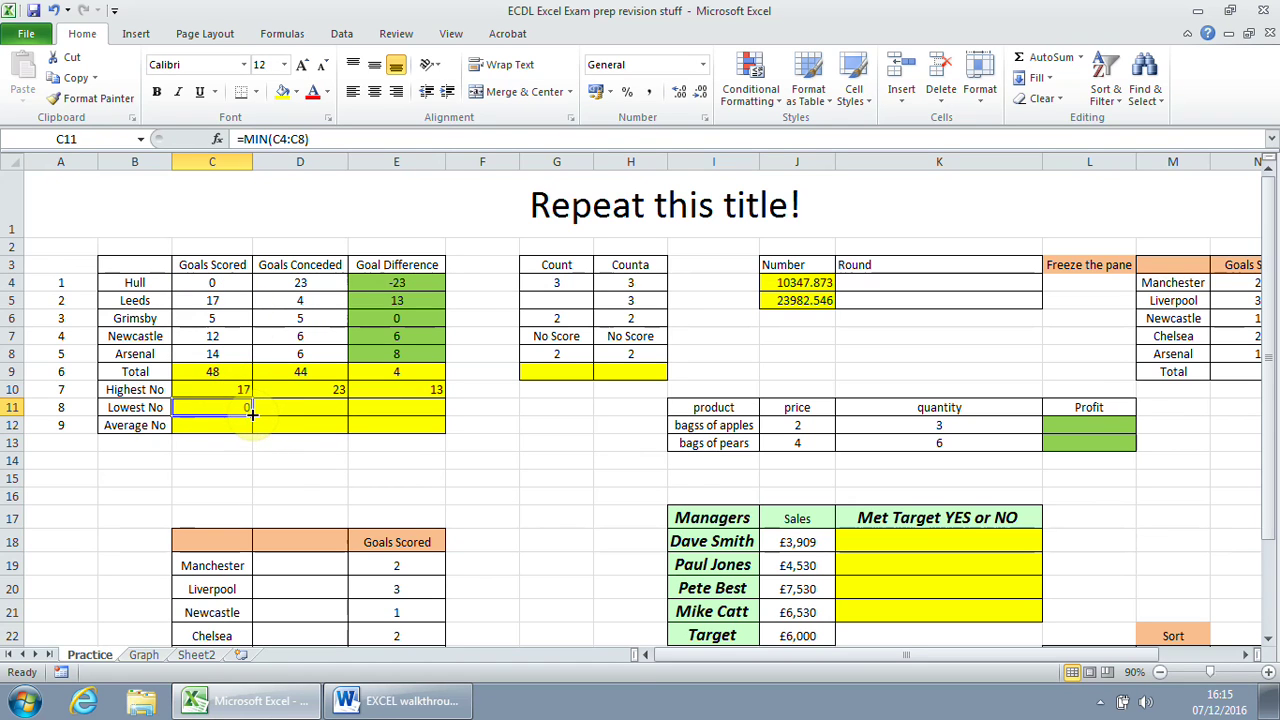
{"action": "left_click_drag", "start_coordinate": [252, 413], "coordinate": [343, 413]}
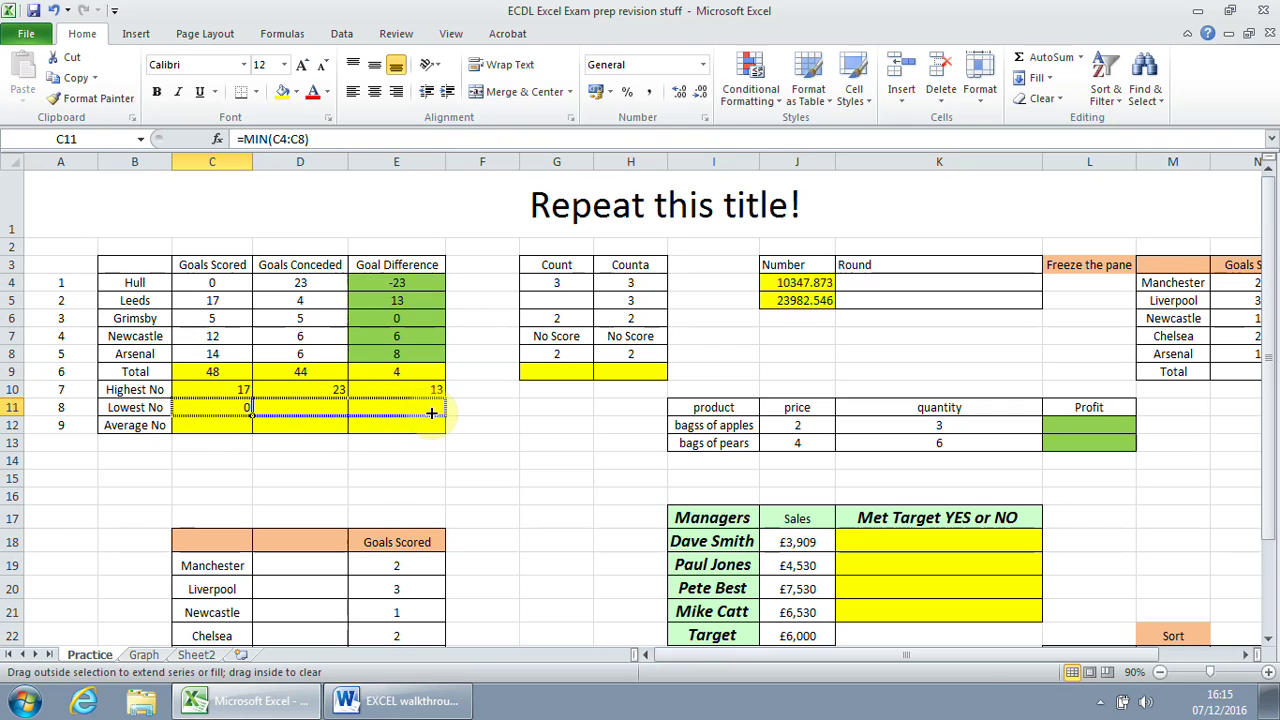
{"action": "left_click_drag", "start_coordinate": [441, 413], "coordinate": [445, 415]}
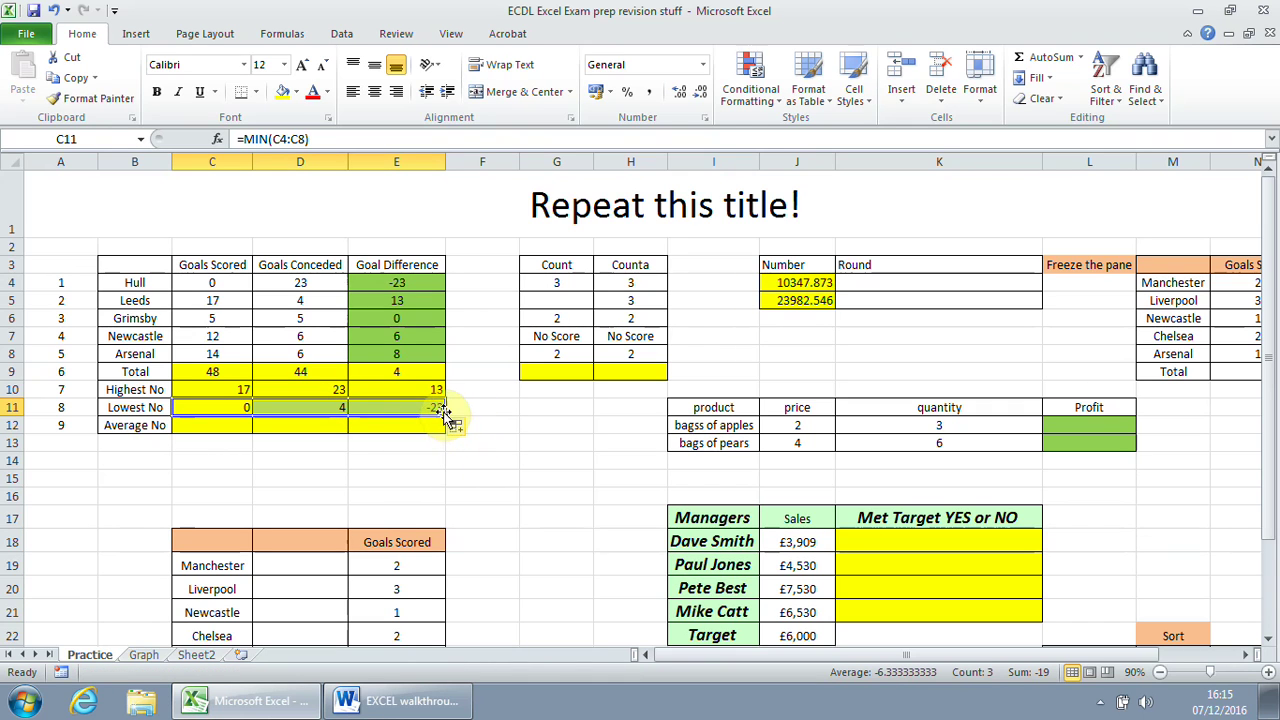
{"action": "left_click", "coordinate": [437, 406]}
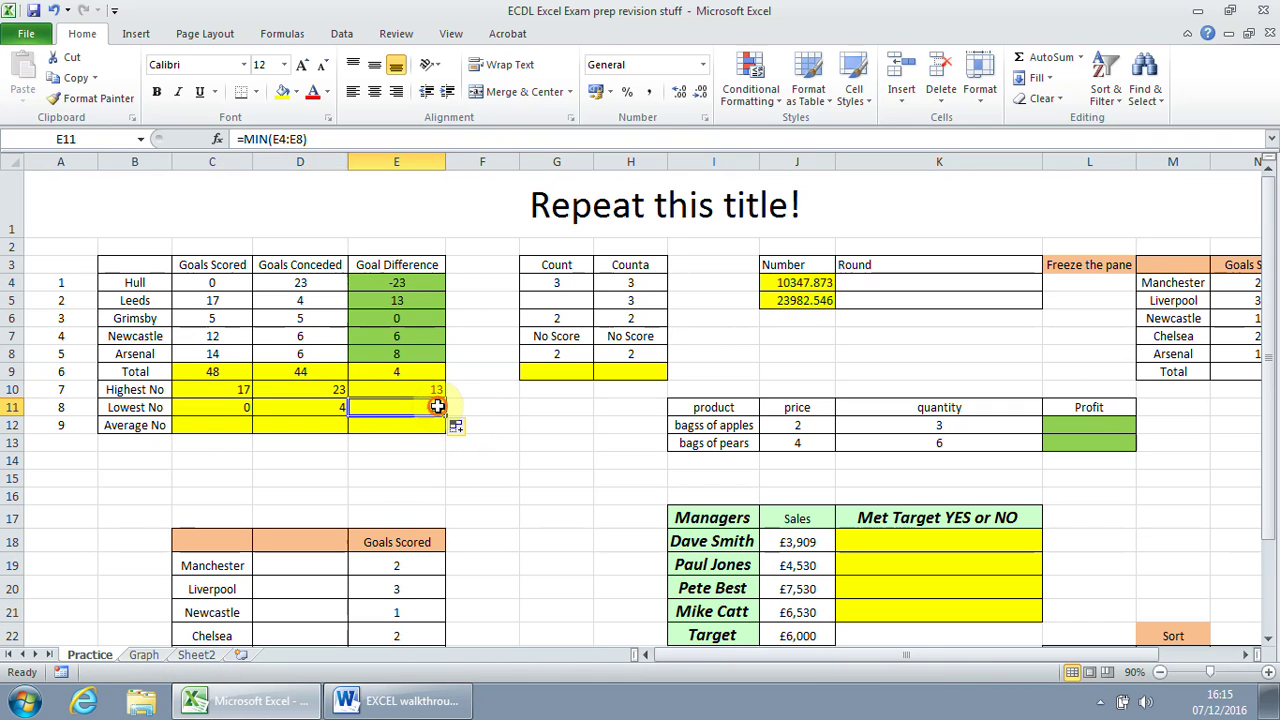
Compare the lowest goal difference in E11 with Hull's figure in E4.
{"action": "left_click", "coordinate": [412, 282]}
{"action": "left_click", "coordinate": [415, 410]}
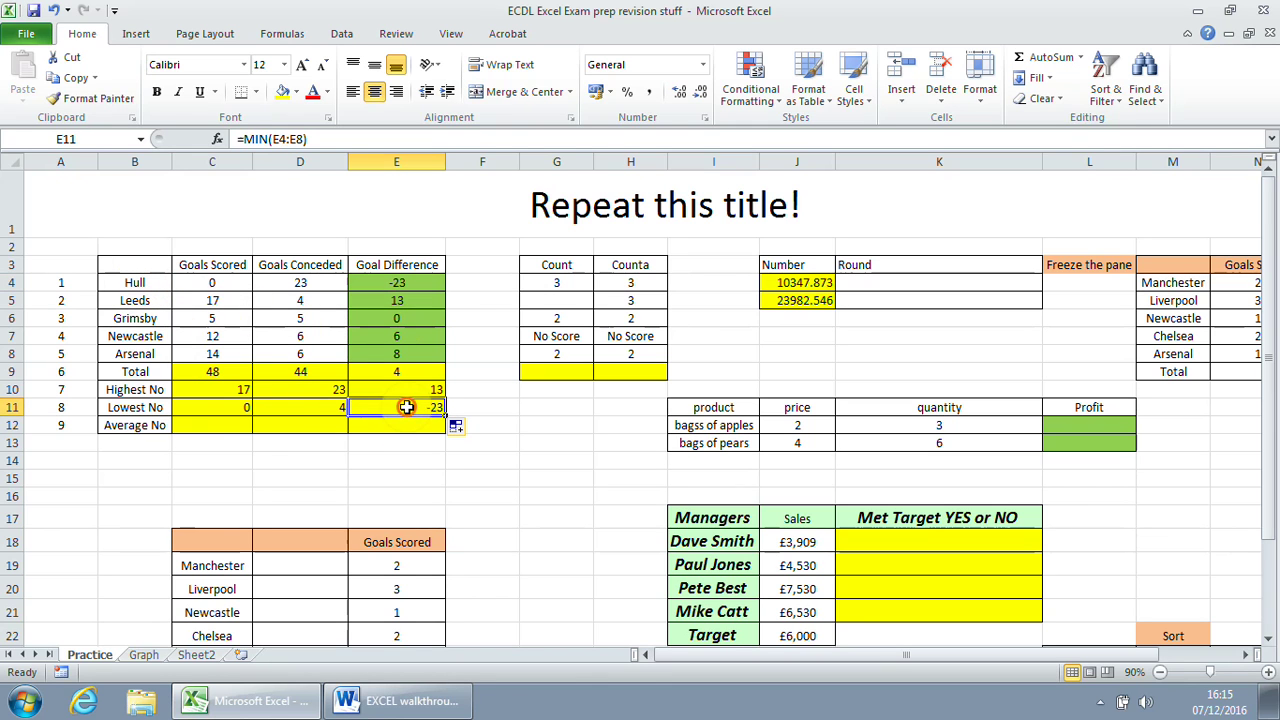
Read instruction 5c on the average formula in the Word walkthrough and return to the Practice worksheet in Excel.
{"action": "left_click", "coordinate": [213, 428]}
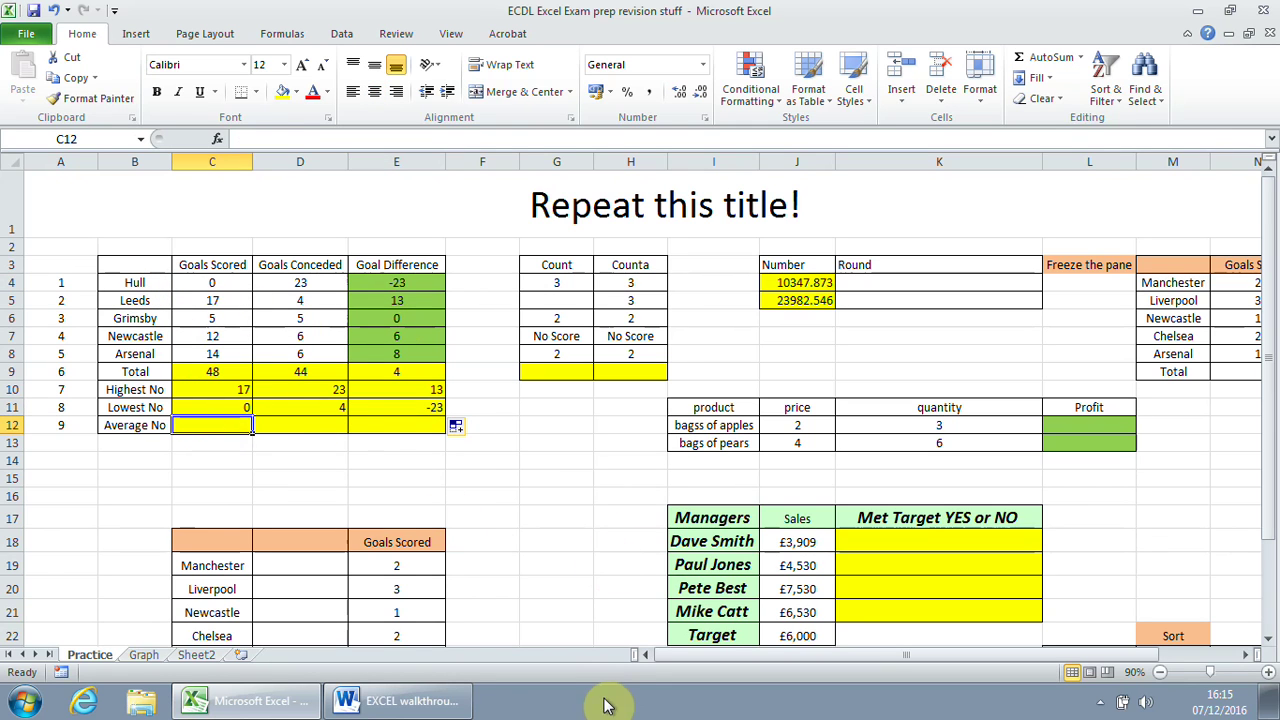
{"action": "left_click", "coordinate": [405, 700]}
{"action": "left_click_drag", "start_coordinate": [218, 502], "coordinate": [692, 502]}
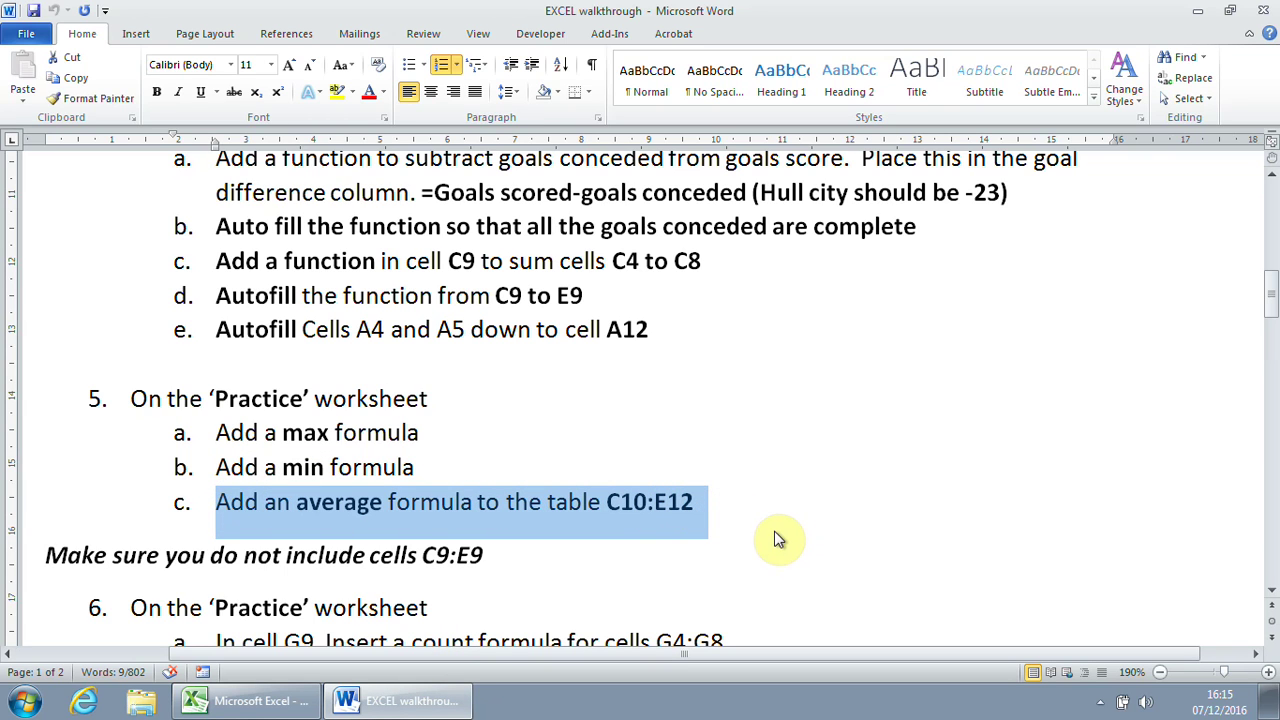
{"action": "left_click", "coordinate": [280, 706]}
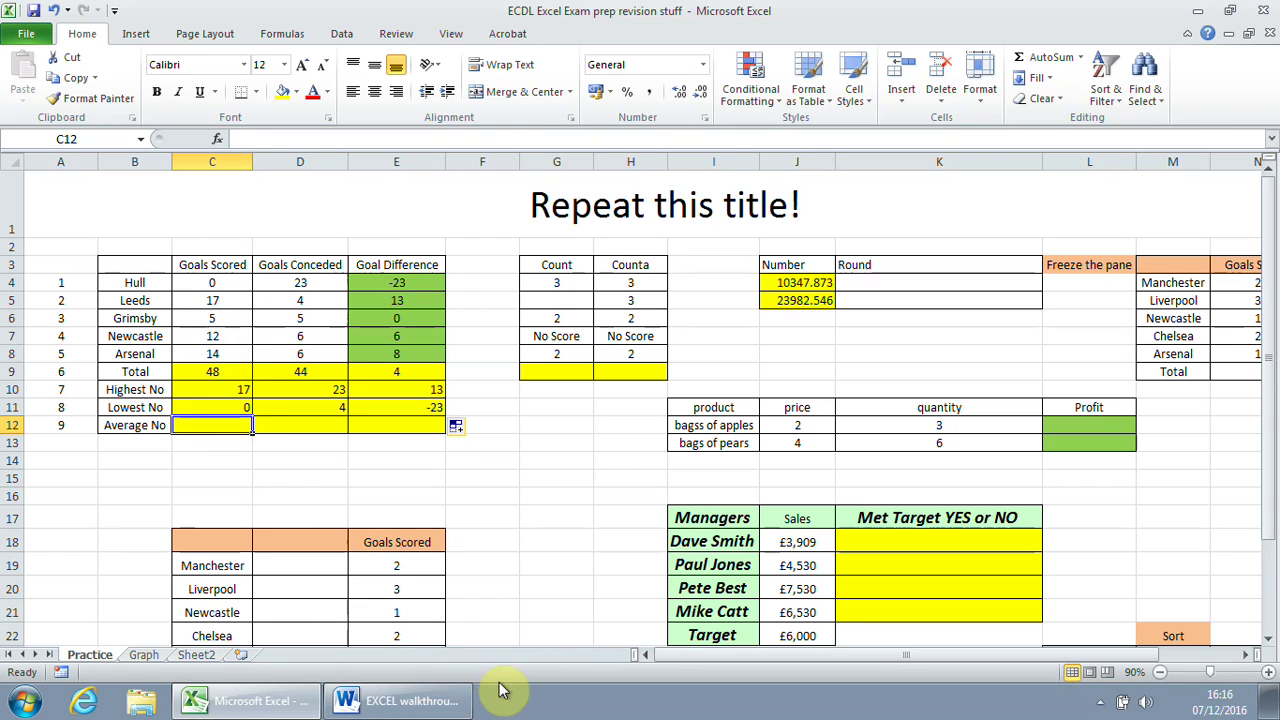
{"action": "left_click", "coordinate": [385, 698]}
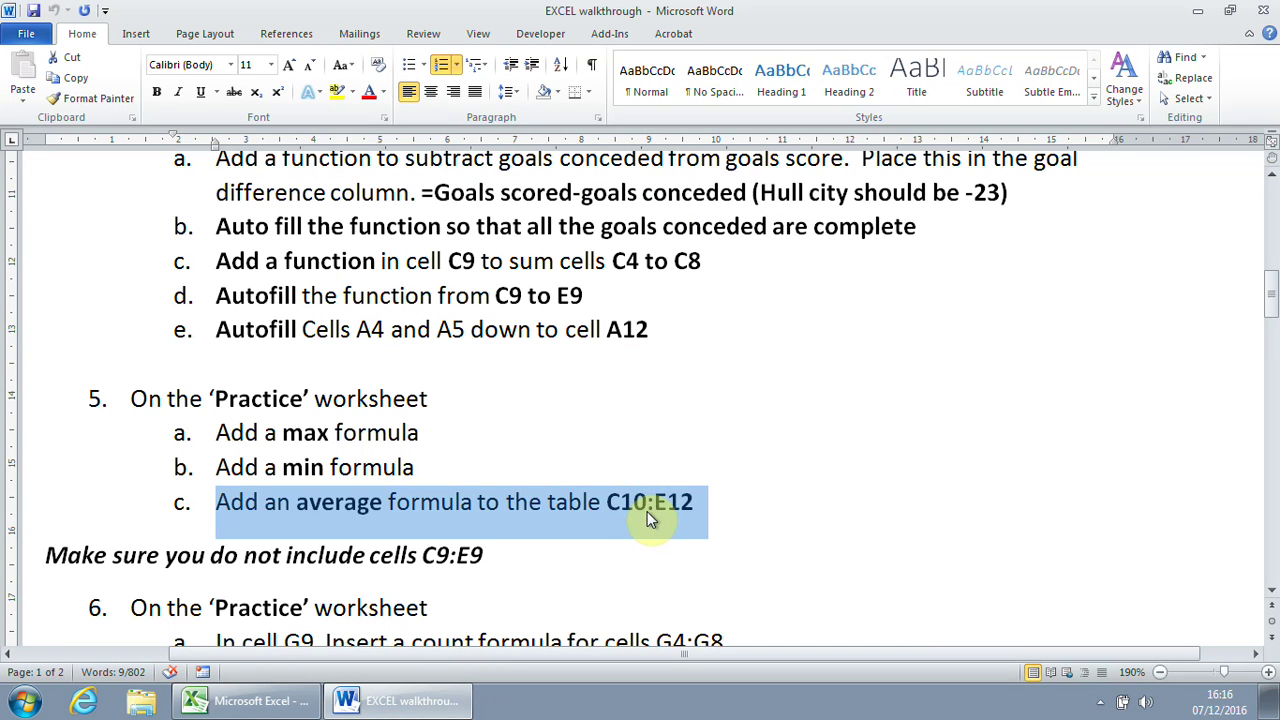
{"action": "left_click", "coordinate": [682, 502]}
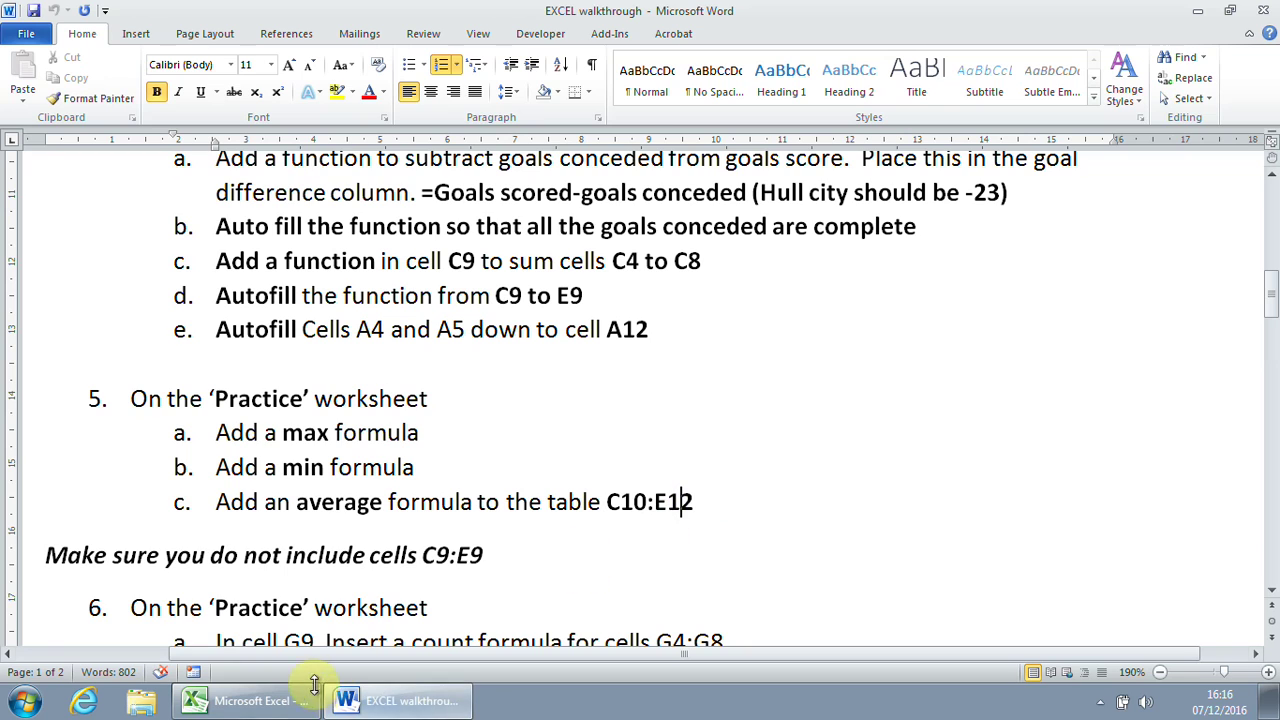
{"action": "left_click", "coordinate": [250, 700]}
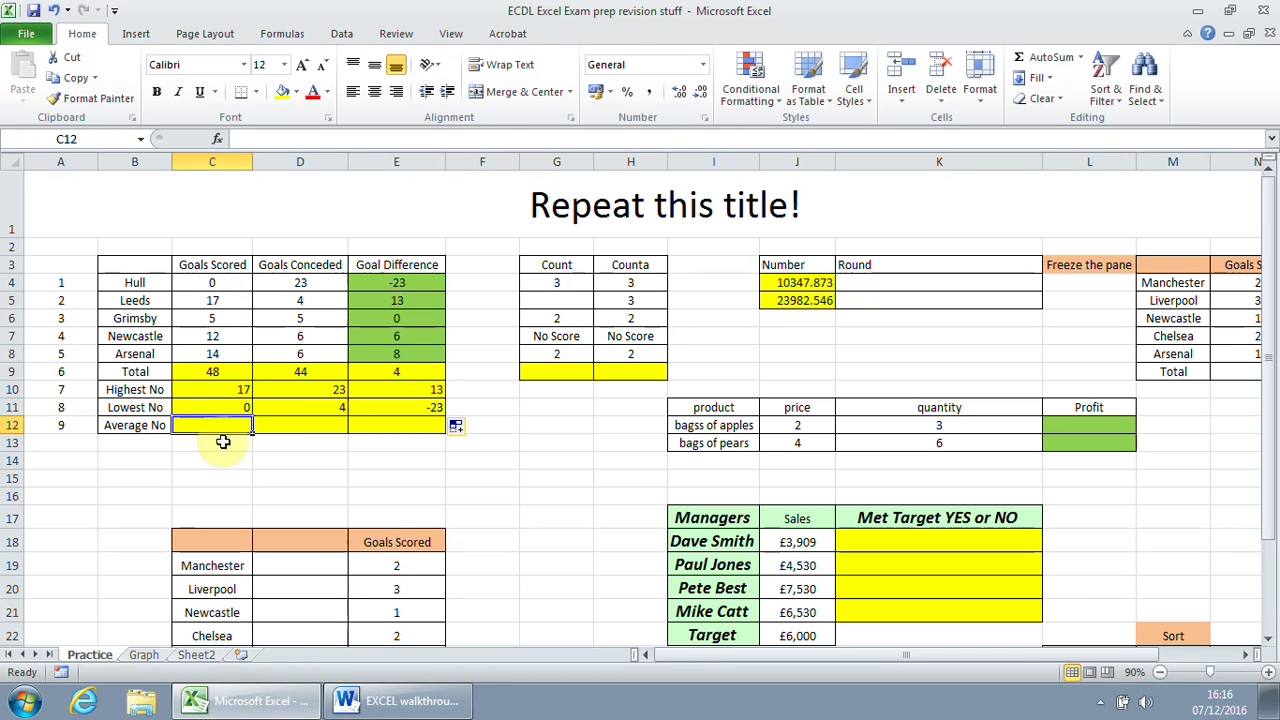
Enter an AVERAGE formula for C4:C8 in cell C12, leaving out the total, highest and lowest rows.
{"action": "left_click", "coordinate": [221, 282]}
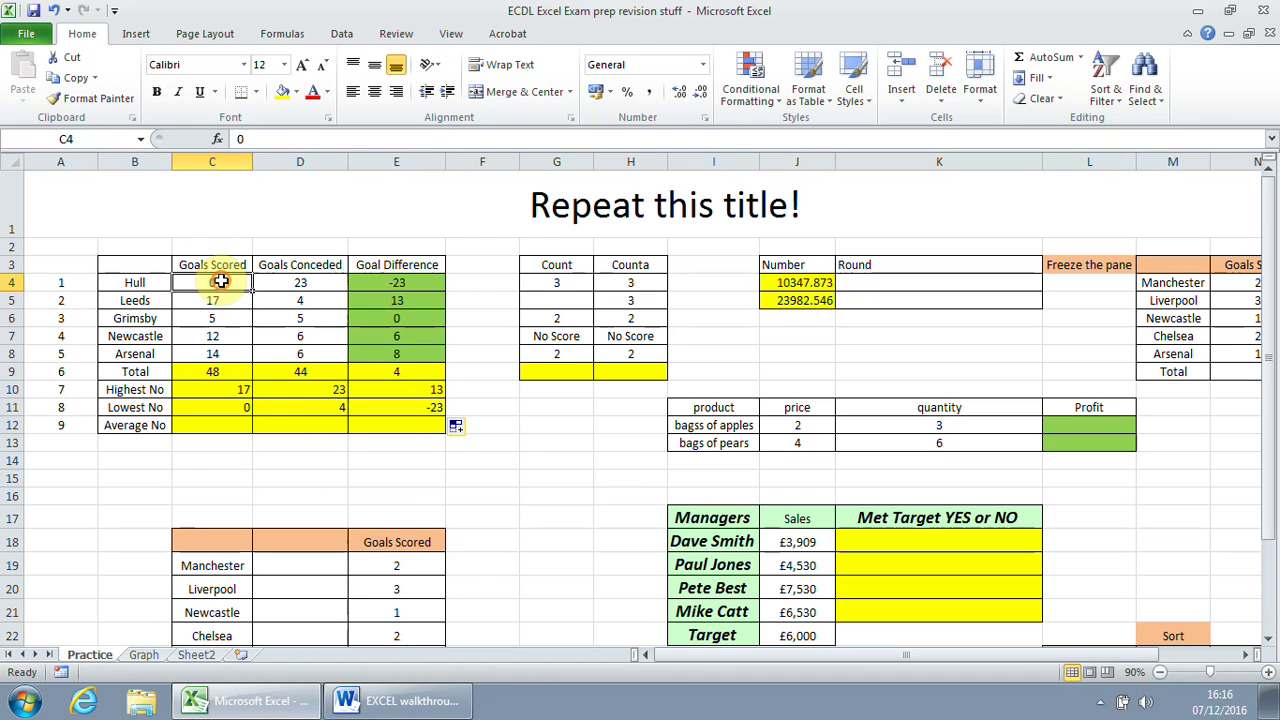
{"action": "left_click_drag", "start_coordinate": [221, 282], "coordinate": [222, 353]}
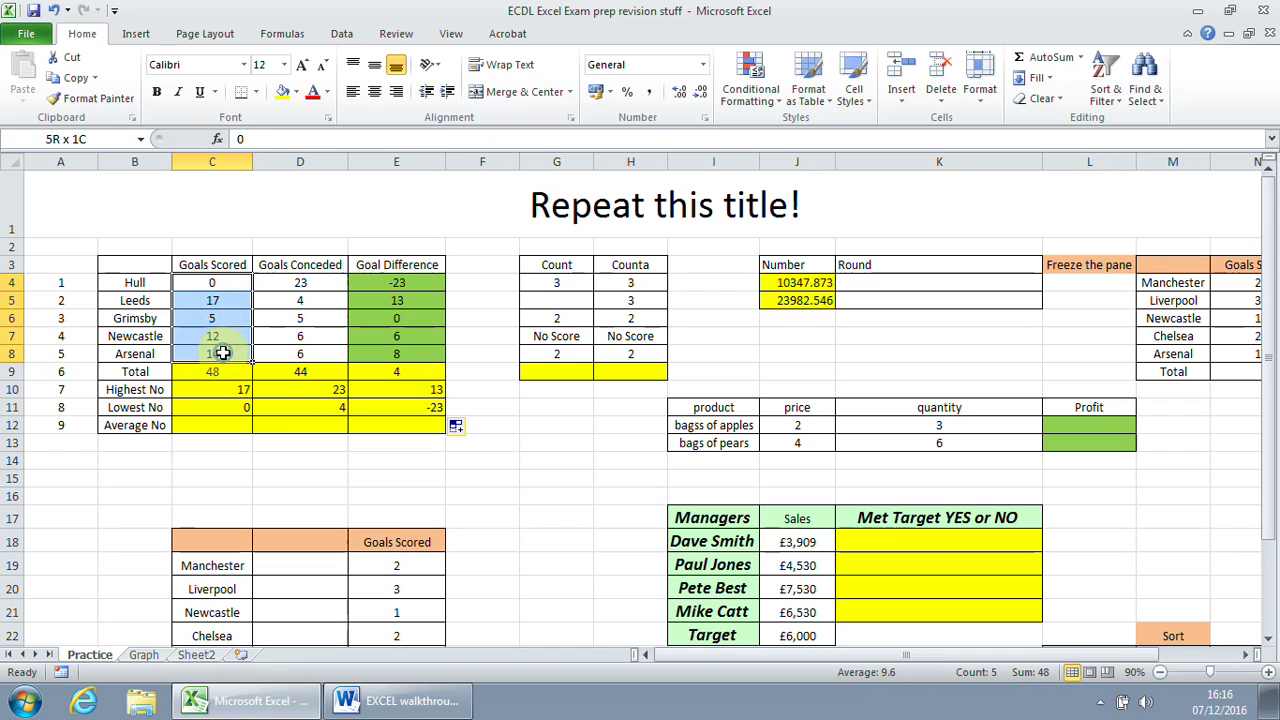
{"action": "left_click", "coordinate": [221, 424]}
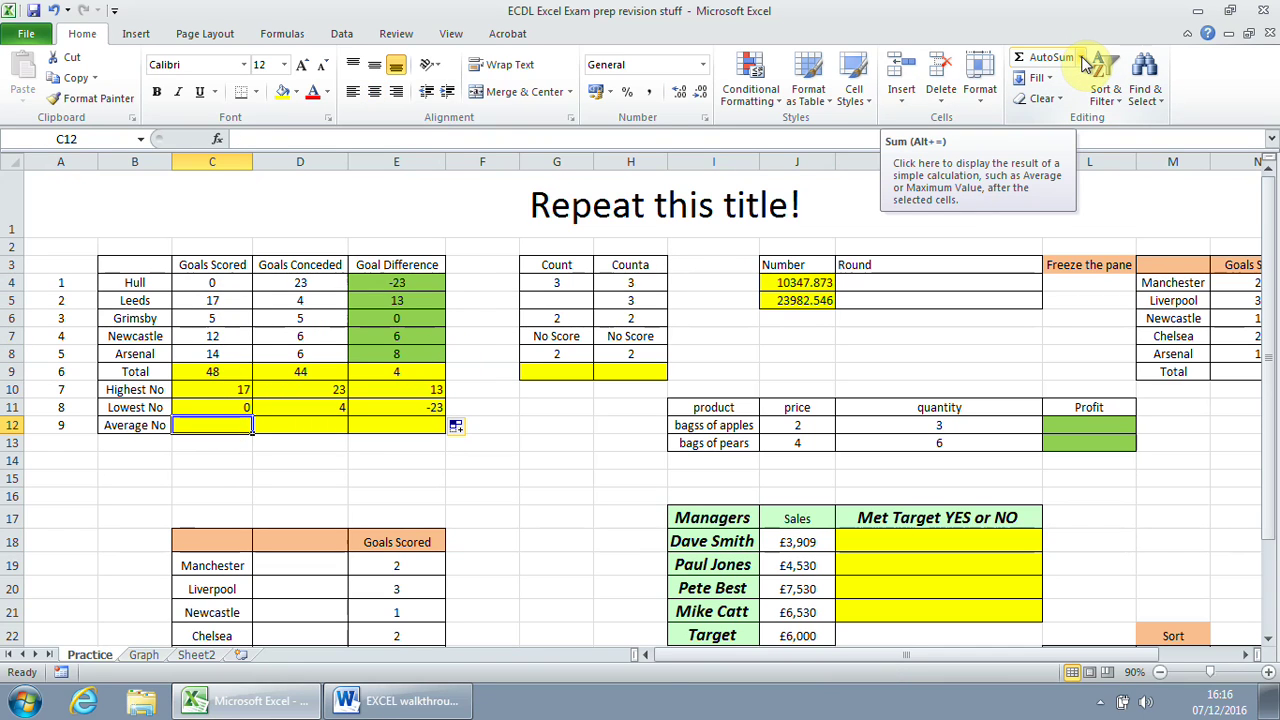
{"action": "left_click", "coordinate": [1082, 58]}
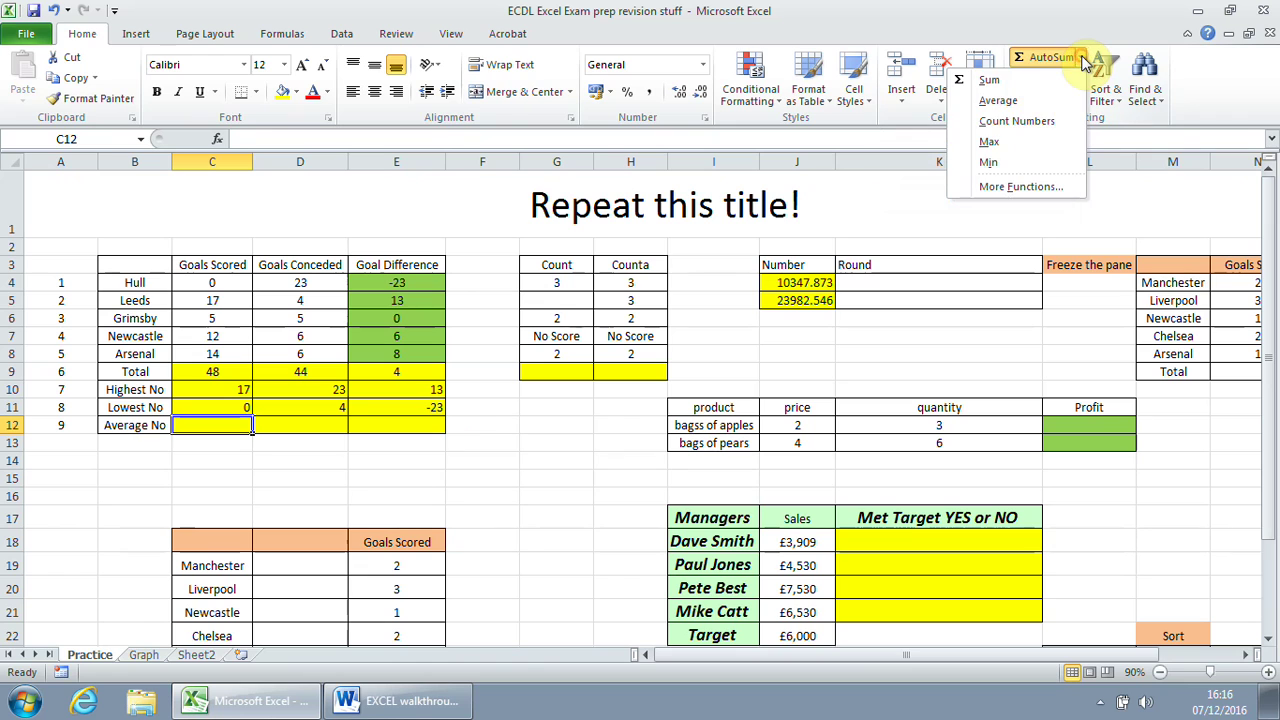
{"action": "left_click", "coordinate": [1035, 107]}
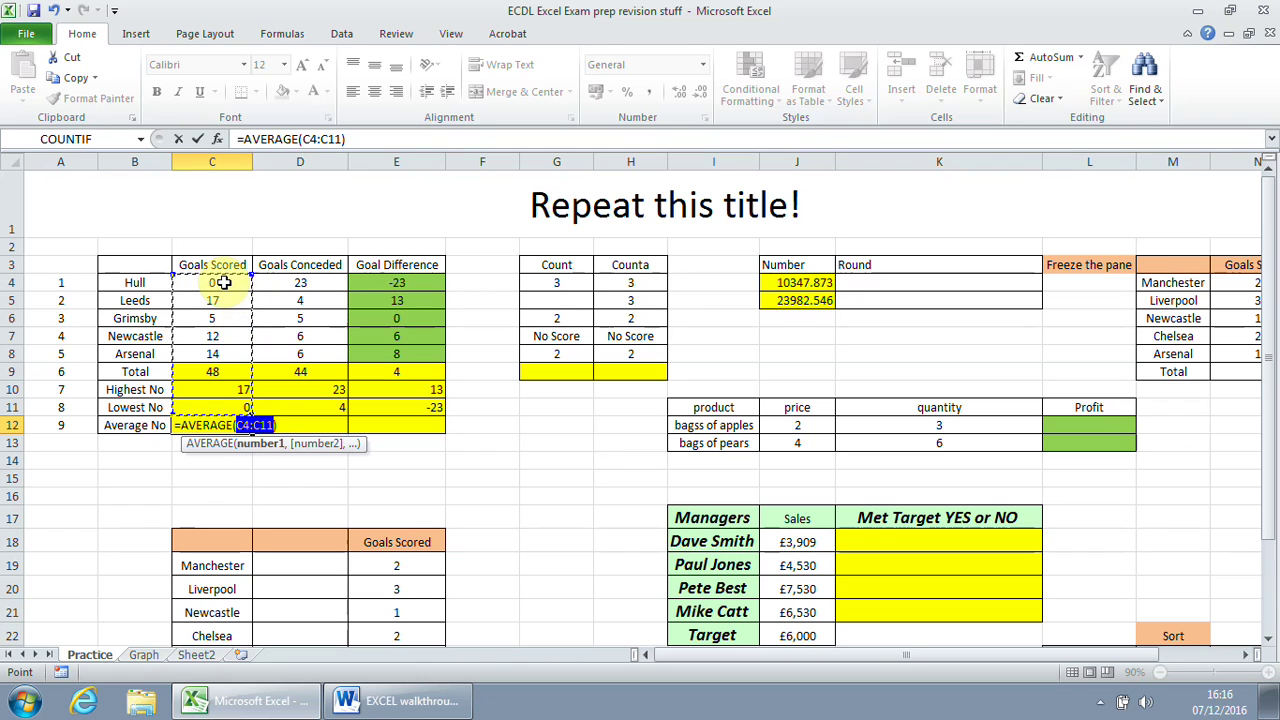
{"action": "left_click_drag", "start_coordinate": [222, 283], "coordinate": [229, 354]}
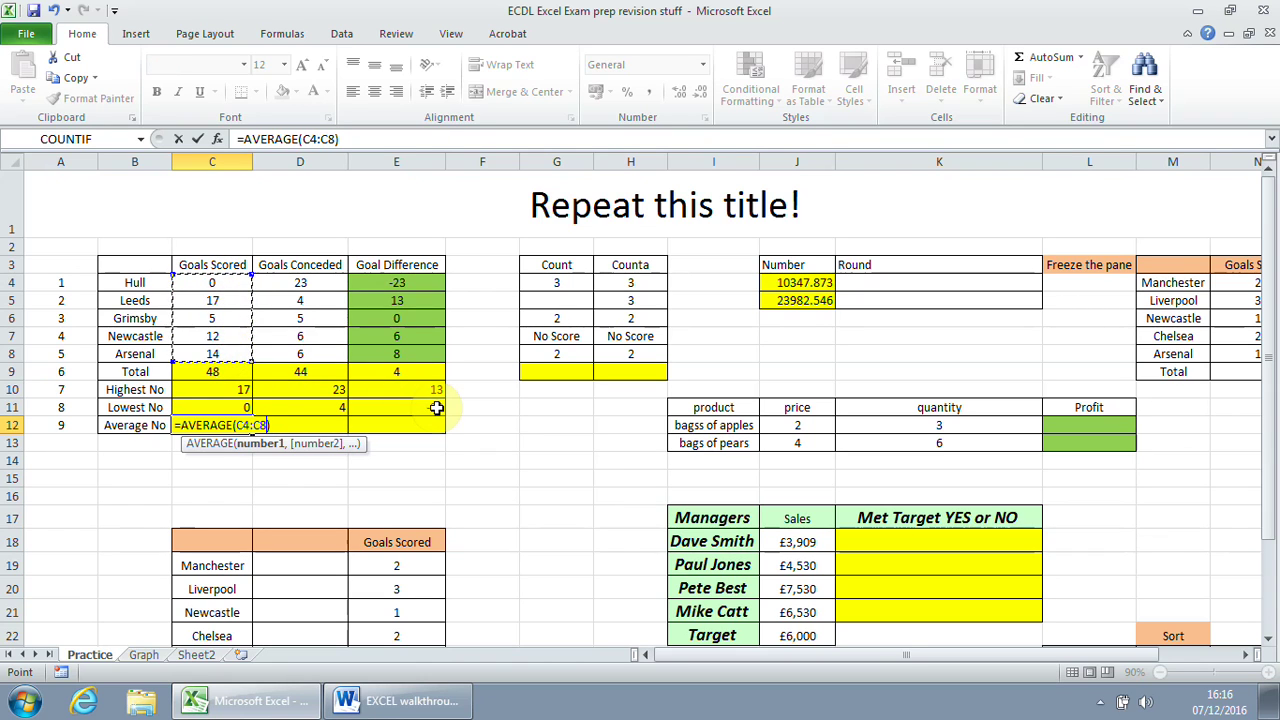
{"action": "key", "text": "Return"}
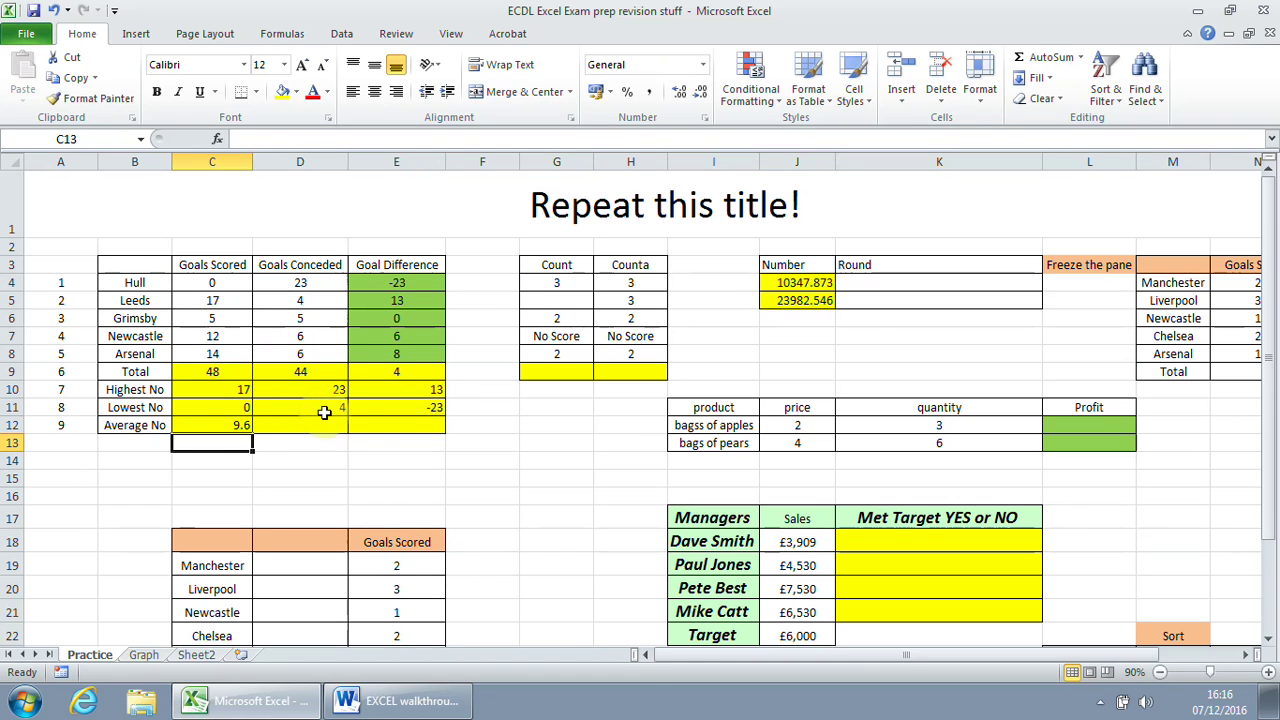
Autofill the average formula from C12 across to E12 and check the formulas in E12 and D12.
{"action": "left_click", "coordinate": [228, 426]}
{"action": "left_click_drag", "start_coordinate": [250, 433], "coordinate": [425, 432]}
{"action": "left_click", "coordinate": [450, 478]}
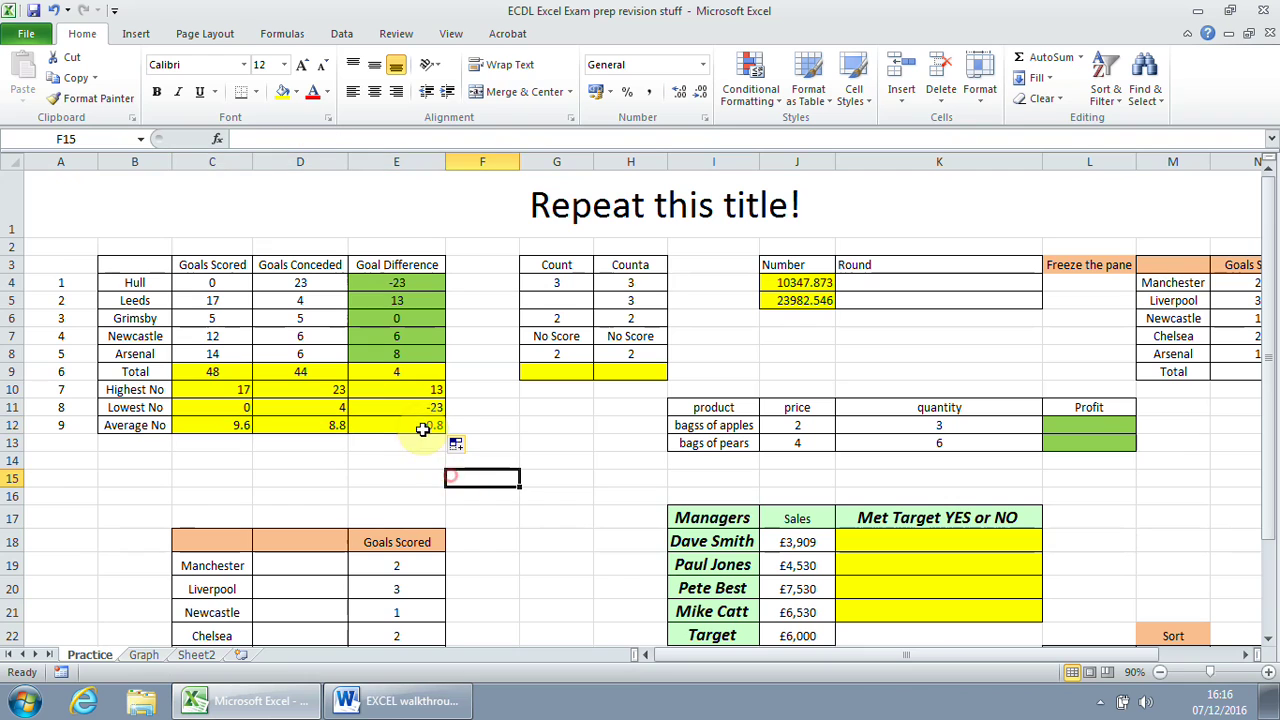
{"action": "left_click", "coordinate": [423, 429]}
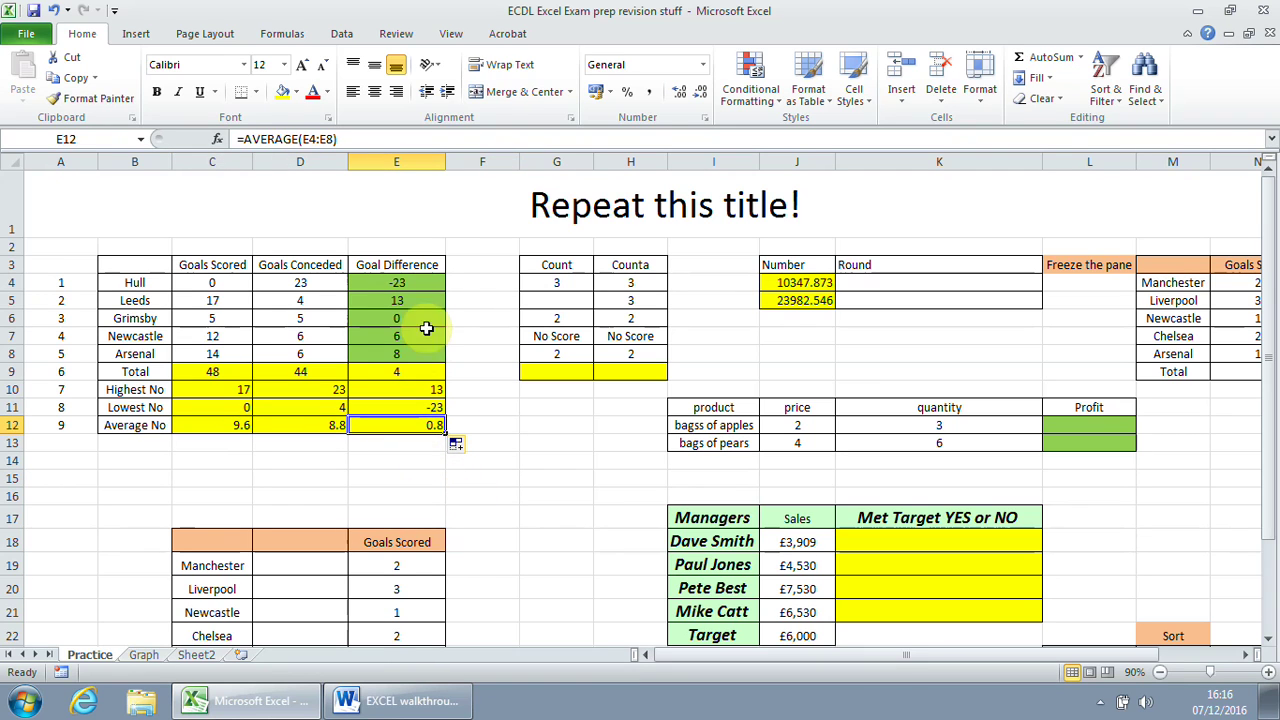
{"action": "left_click", "coordinate": [329, 425]}
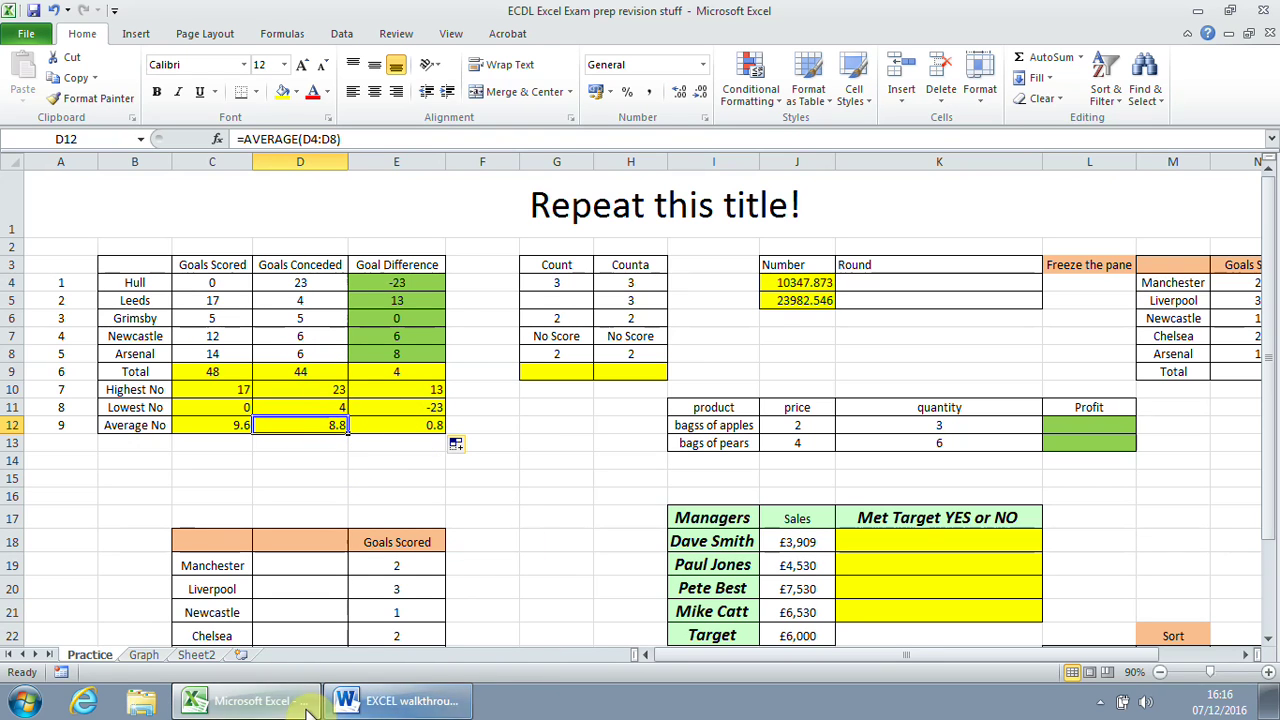
Read the Word note about not including cells C9:E9 and locate those cells on the Excel worksheet.
{"action": "left_click", "coordinate": [405, 701]}
{"action": "left_click", "coordinate": [520, 578]}
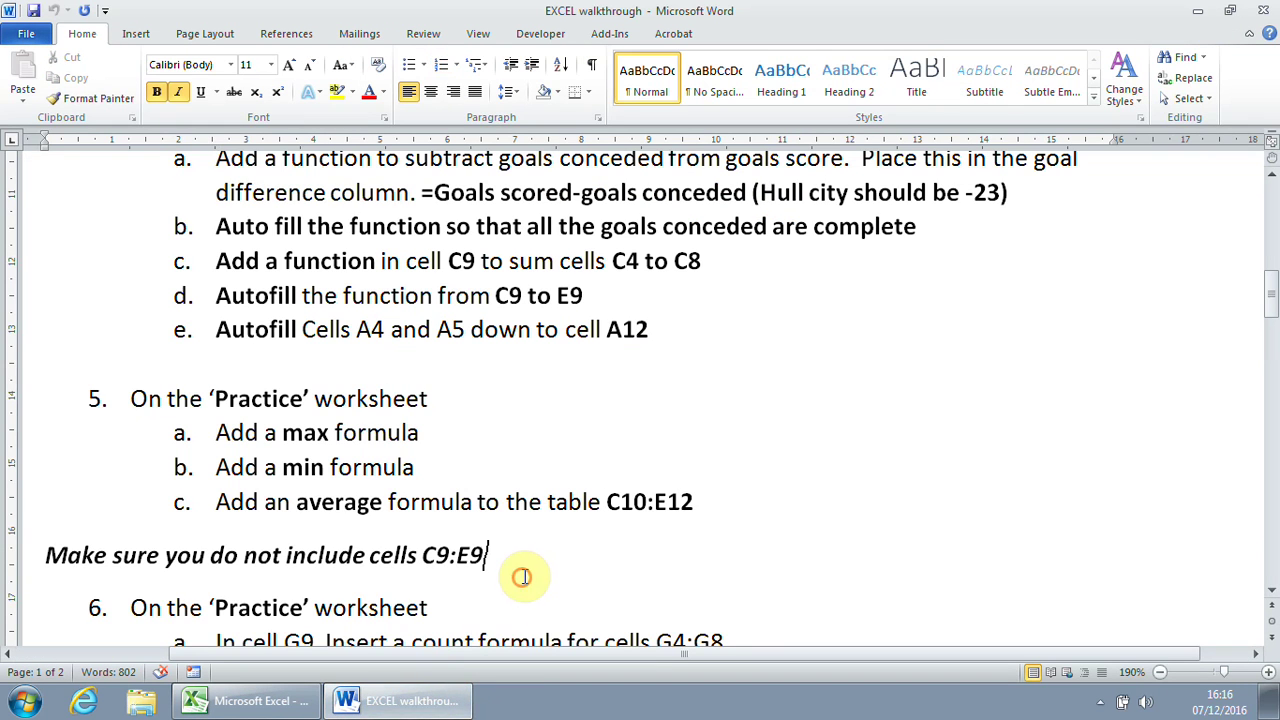
{"action": "scroll", "coordinate": [528, 574], "scroll_direction": "down", "scroll_amount": 2}
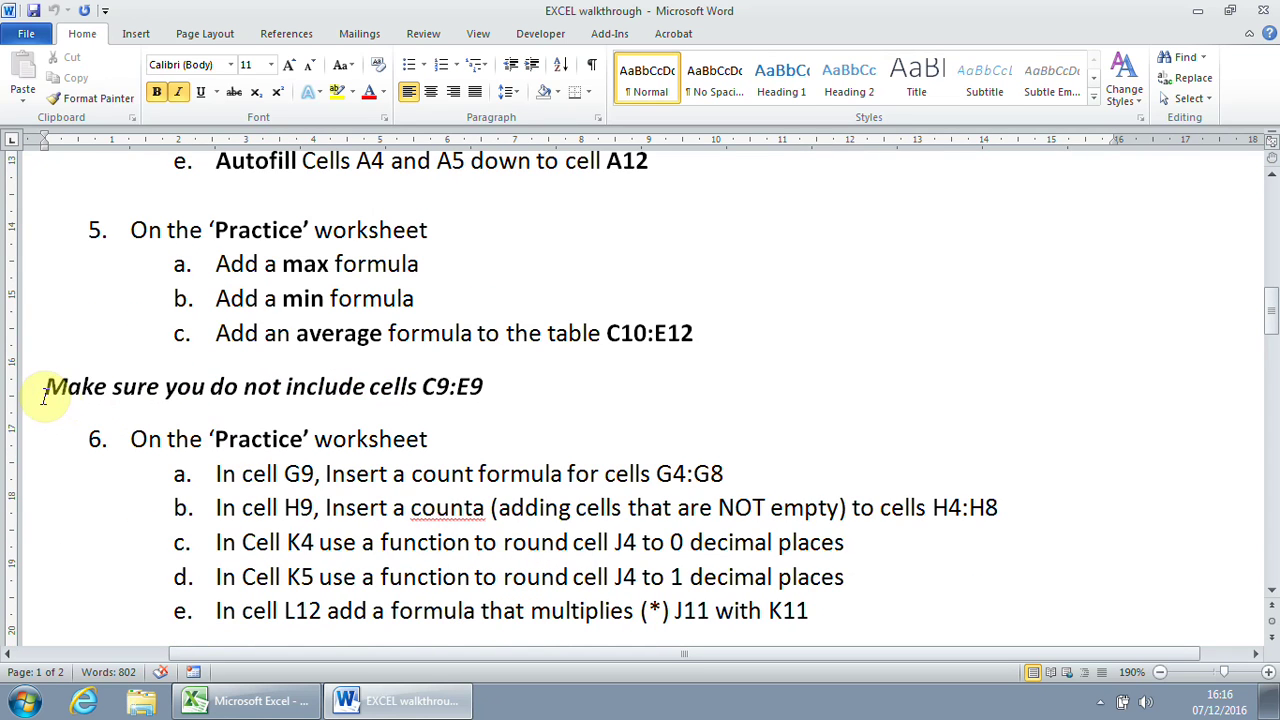
{"action": "left_click_drag", "start_coordinate": [40, 386], "coordinate": [480, 406]}
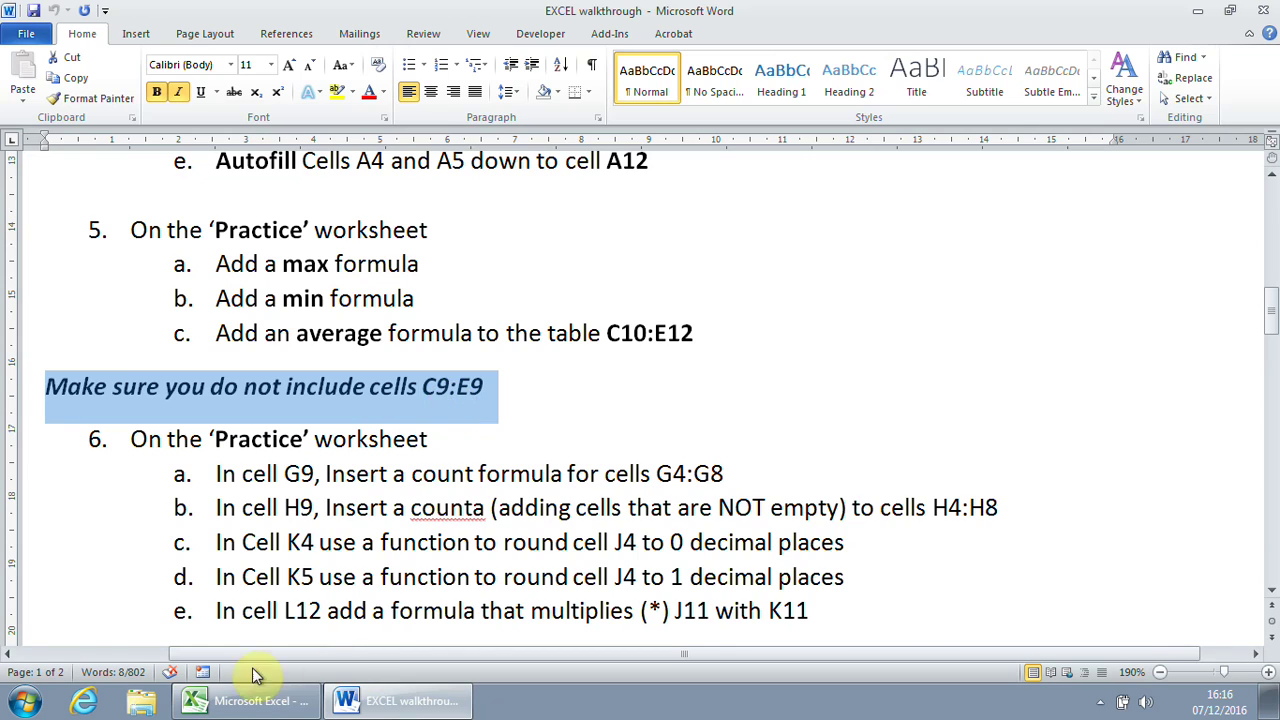
{"action": "left_click", "coordinate": [252, 700]}
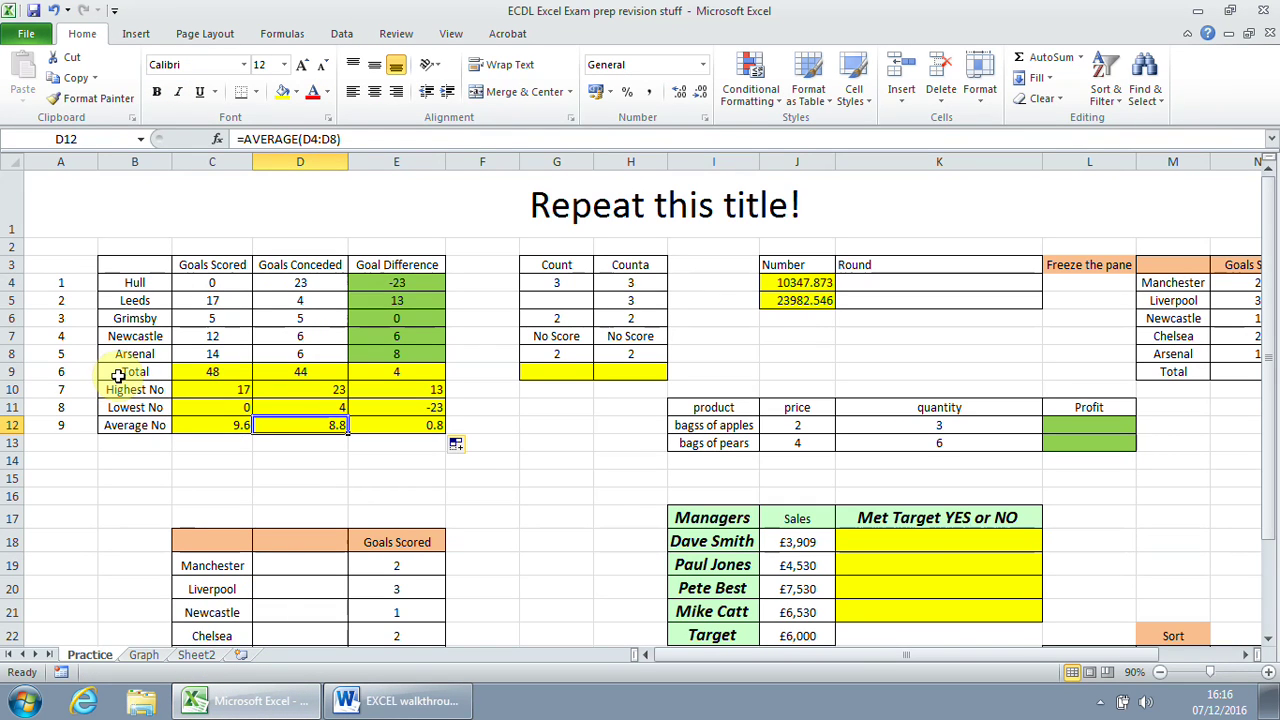
{"action": "left_click_drag", "start_coordinate": [198, 371], "coordinate": [403, 409]}
{"action": "left_click", "coordinate": [321, 474]}
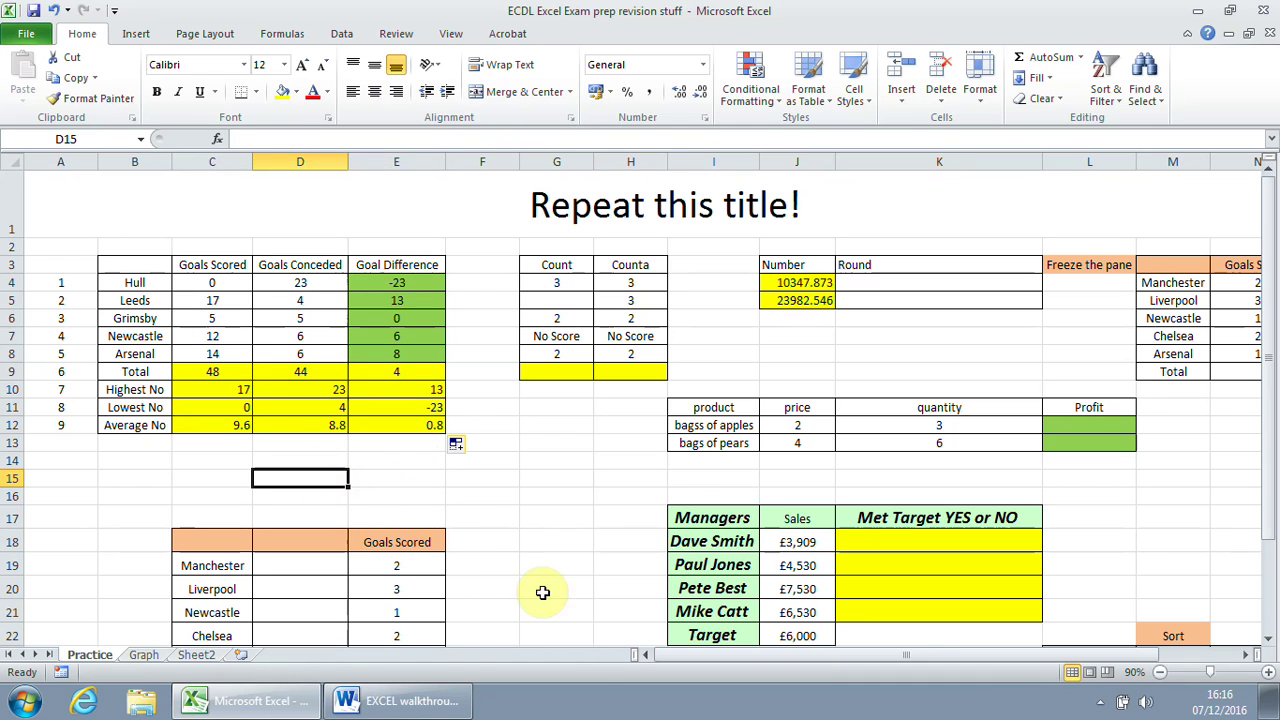
Read instruction 6a on the count formula in the Word walkthrough and return to the Excel worksheet.
{"action": "left_click", "coordinate": [398, 700]}
{"action": "scroll", "coordinate": [535, 515], "scroll_direction": "down", "scroll_amount": 1}
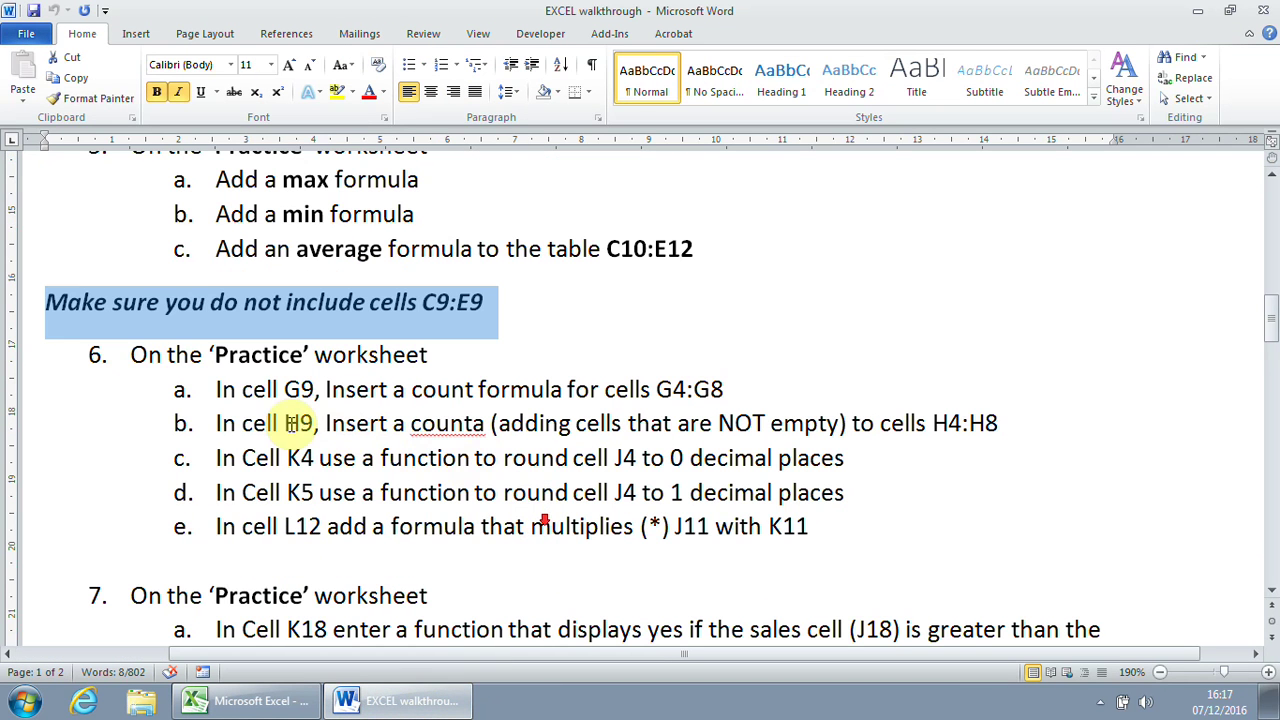
{"action": "left_click_drag", "start_coordinate": [133, 355], "coordinate": [414, 364]}
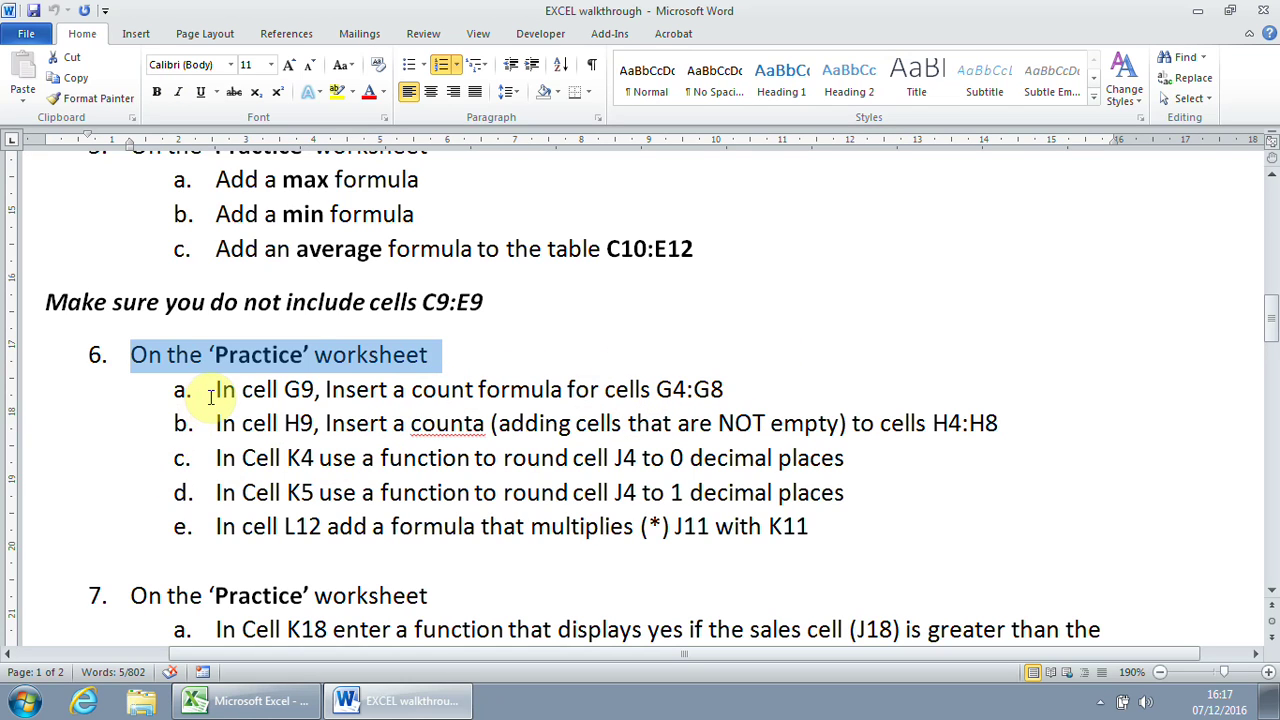
{"action": "left_click_drag", "start_coordinate": [216, 389], "coordinate": [720, 389]}
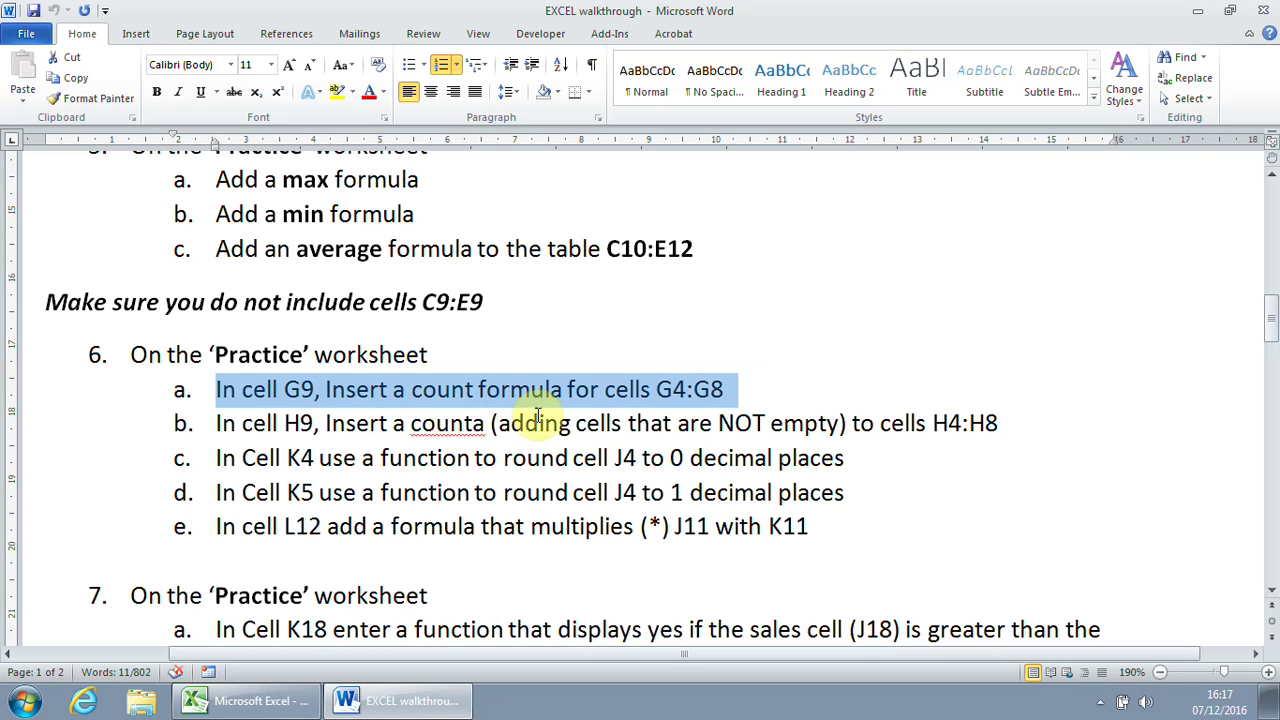
{"action": "left_click", "coordinate": [255, 705]}
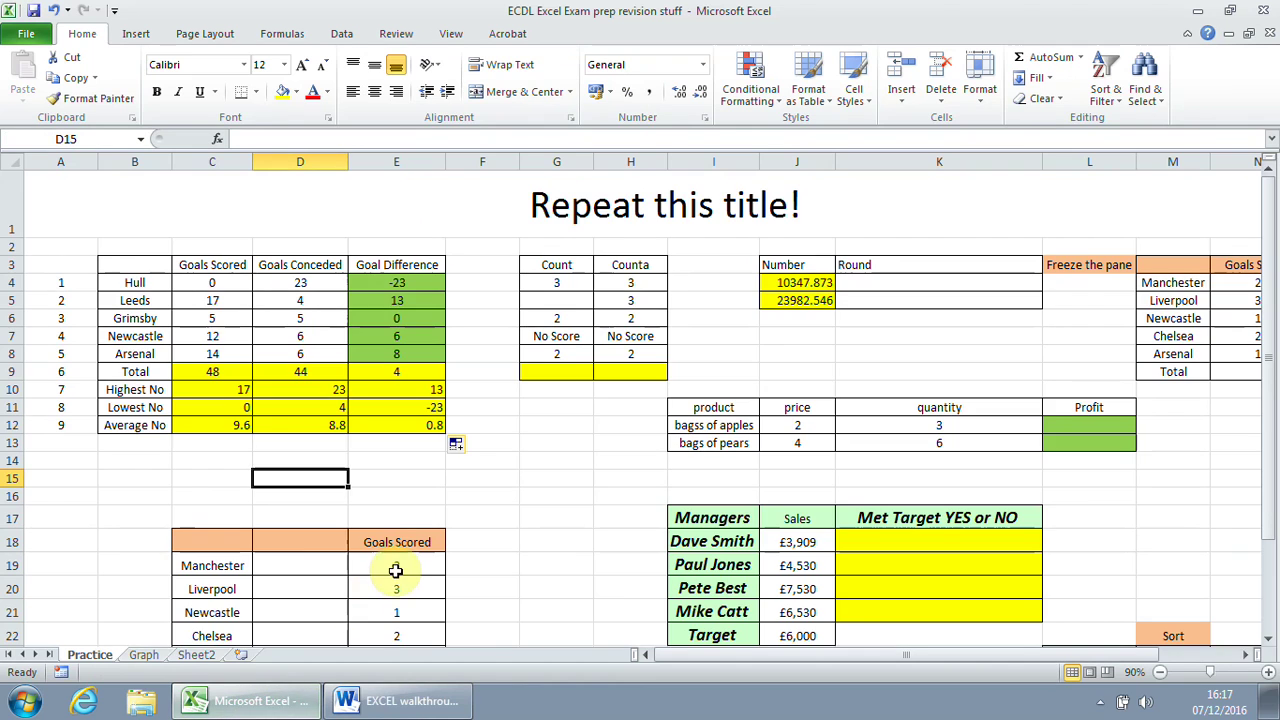
Locate cell G9 in the Count column and enter a COUNT formula there for G4:G8.
{"action": "left_click", "coordinate": [566, 162]}
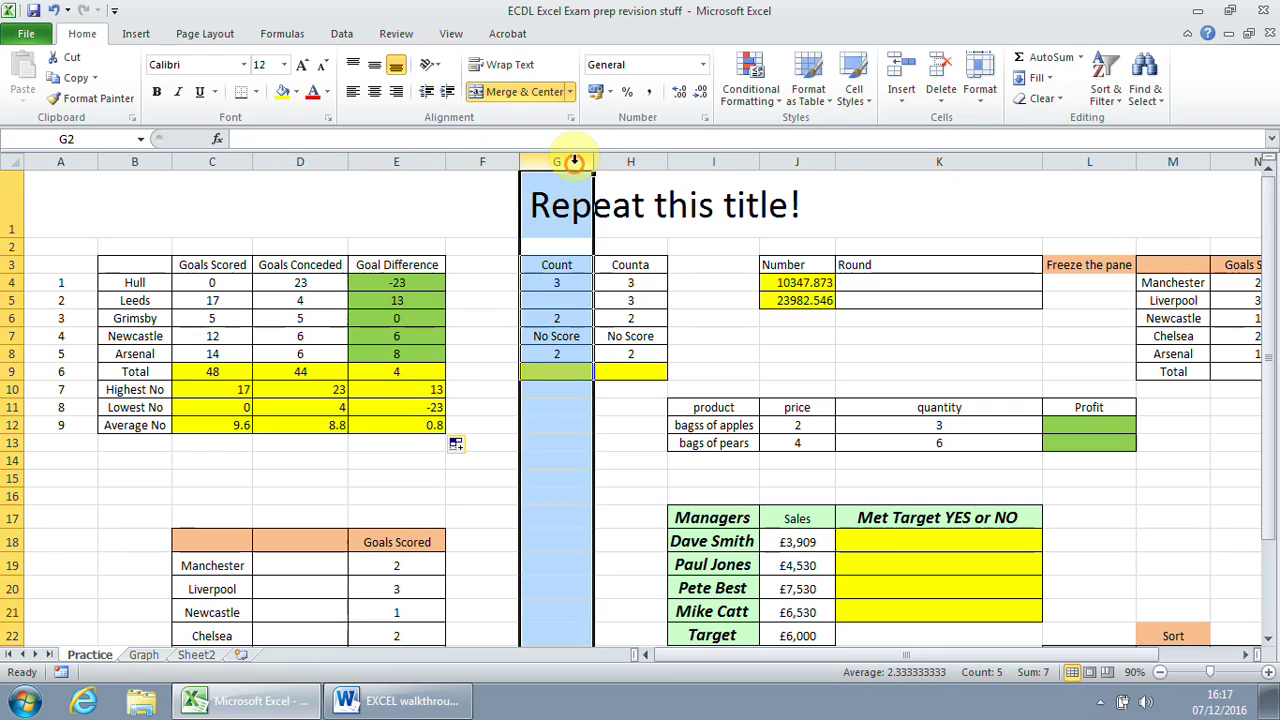
{"action": "left_click", "coordinate": [5, 371]}
{"action": "left_click", "coordinate": [559, 371]}
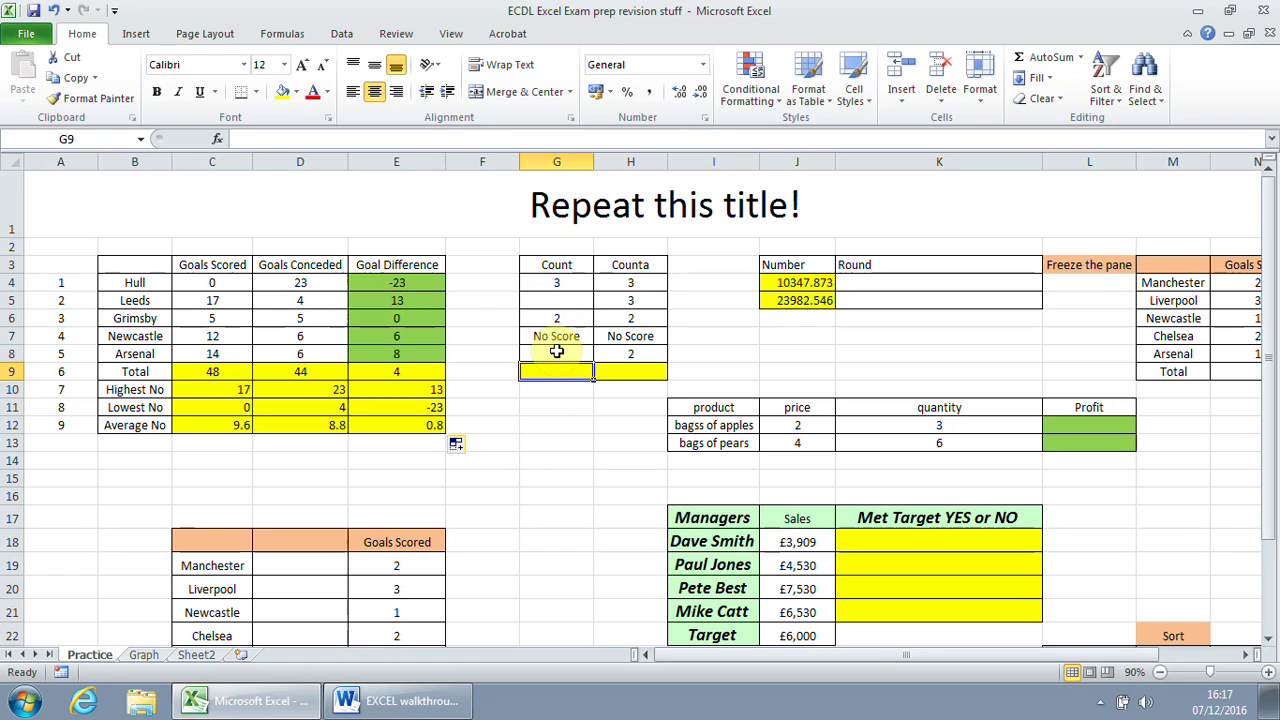
{"action": "left_click", "coordinate": [1082, 60]}
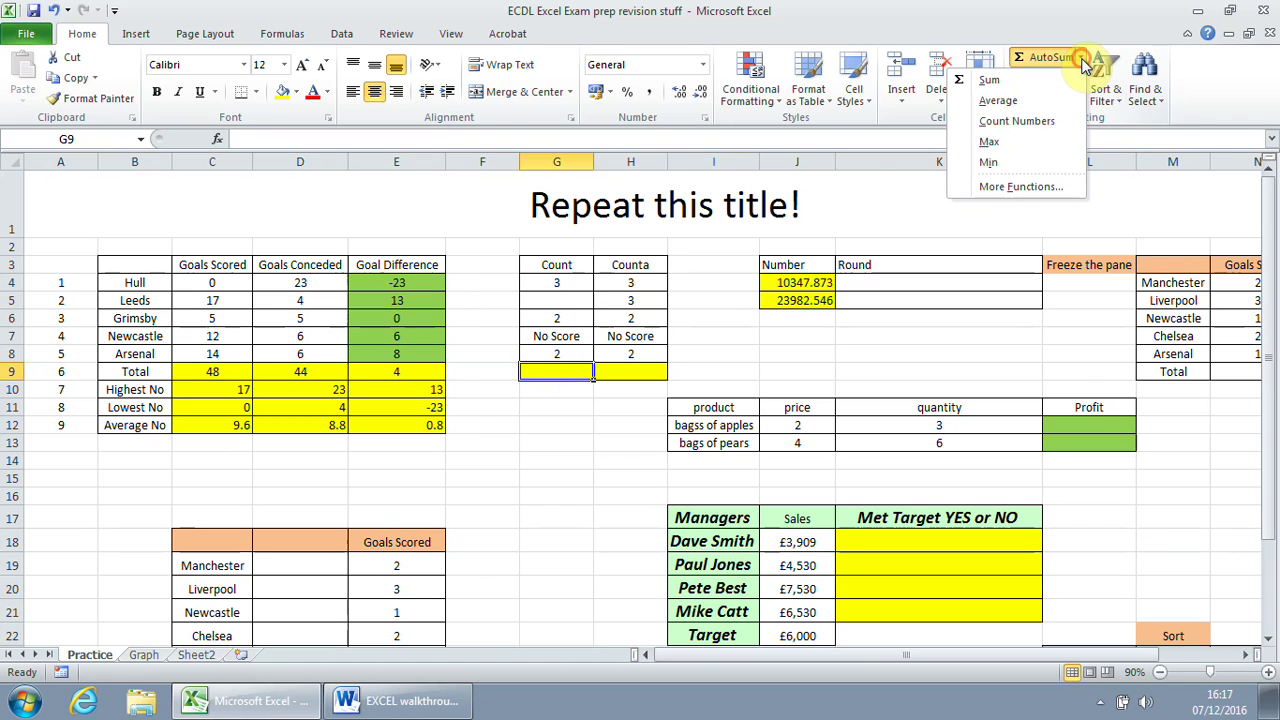
{"action": "left_click", "coordinate": [1040, 125]}
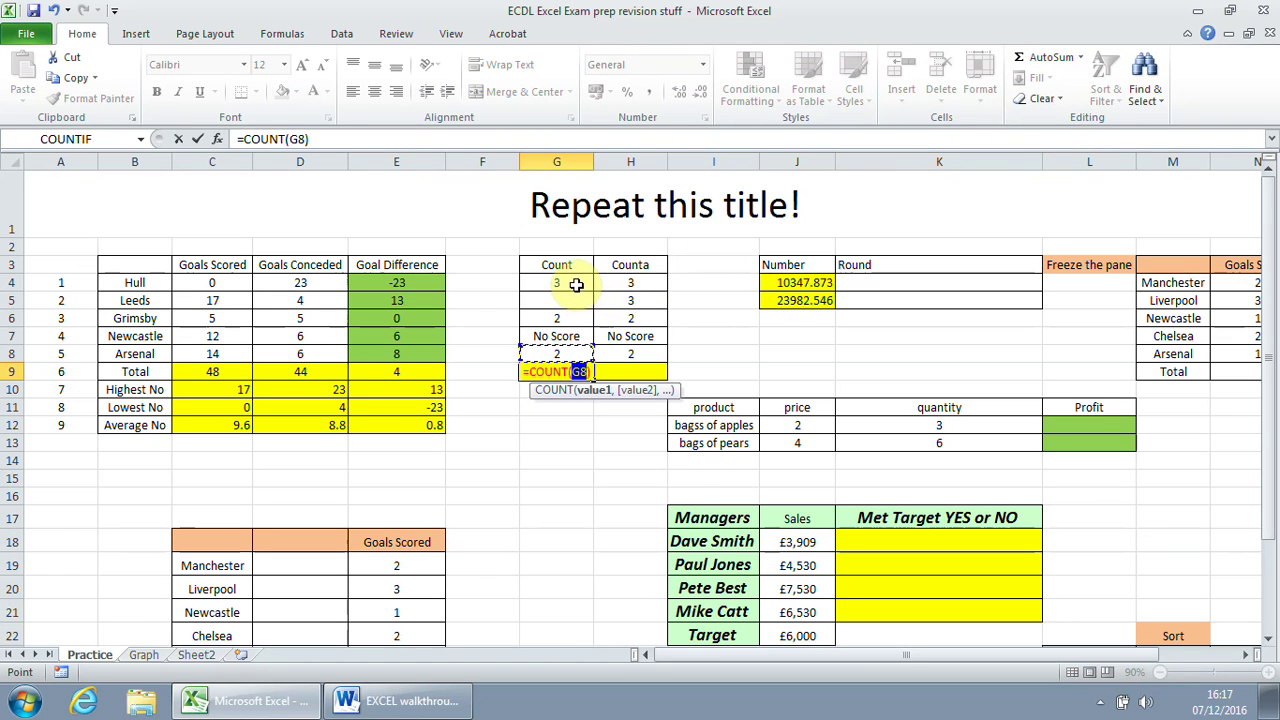
{"action": "left_click_drag", "start_coordinate": [577, 283], "coordinate": [578, 350]}
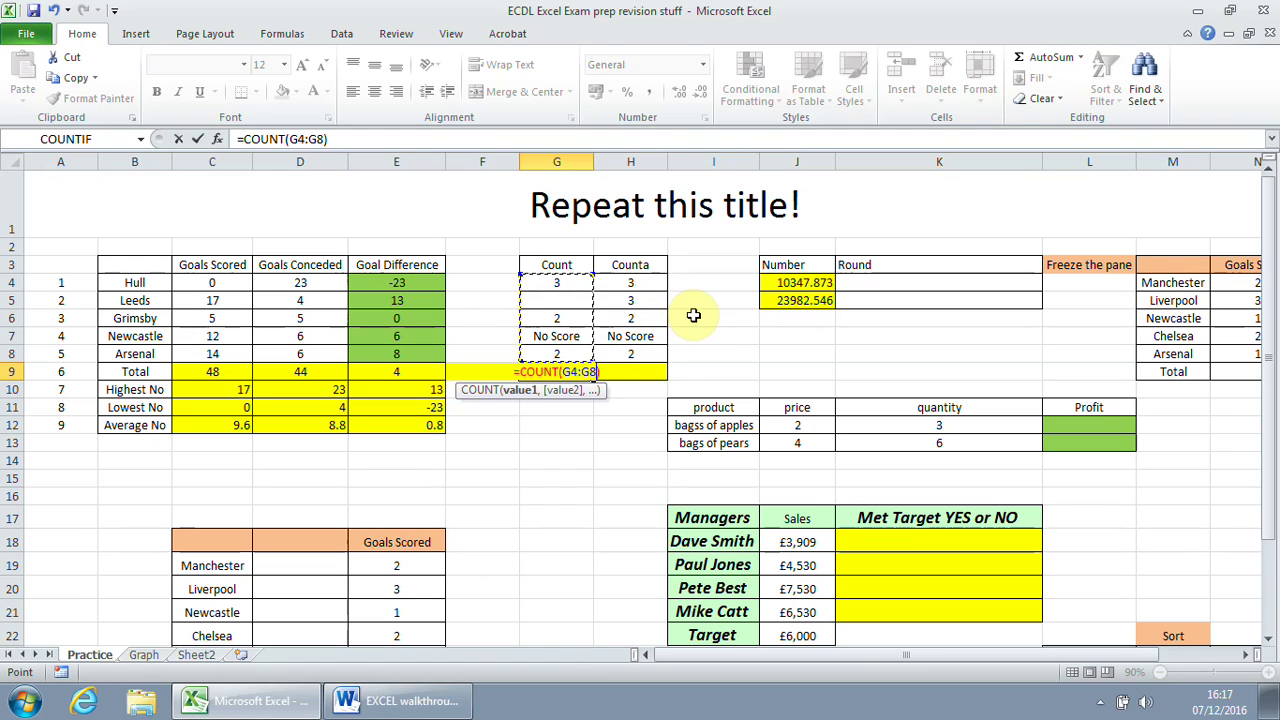
{"action": "key", "text": "Return"}
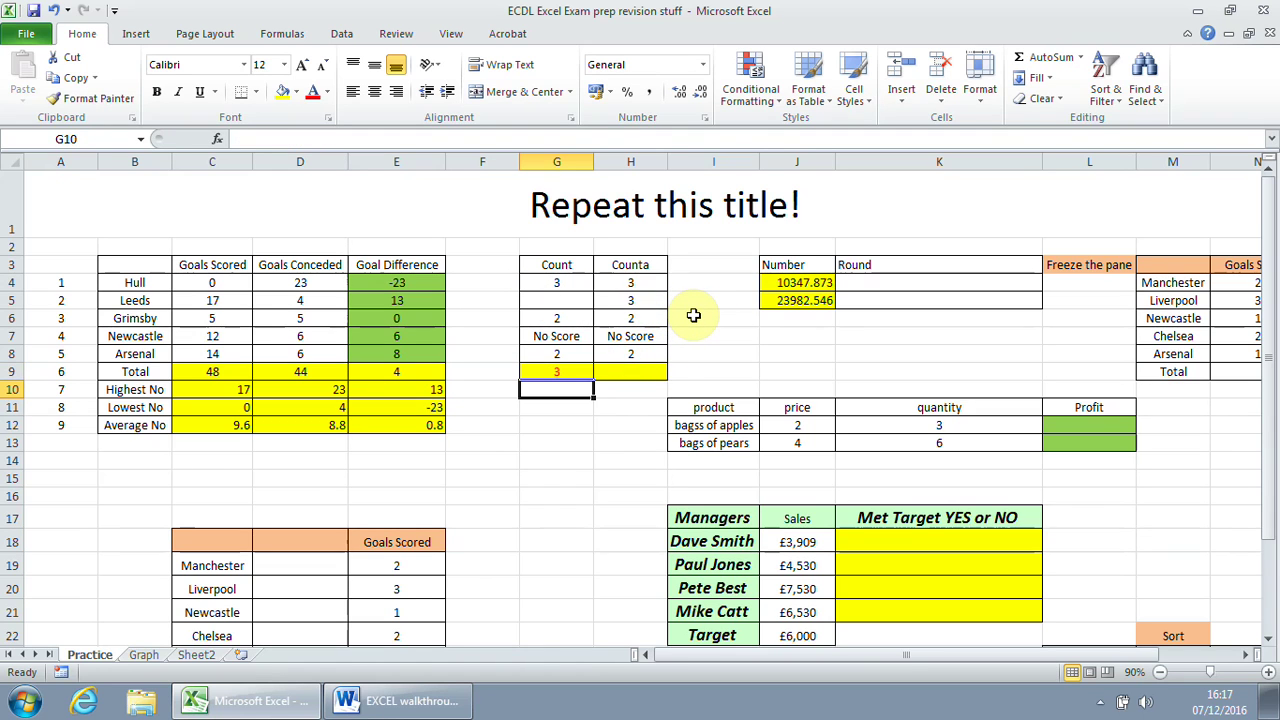
Check the numeric cells G8, G6 and G4 against the count result in G9.
{"action": "left_click", "coordinate": [578, 354]}
{"action": "left_click", "coordinate": [576, 316]}
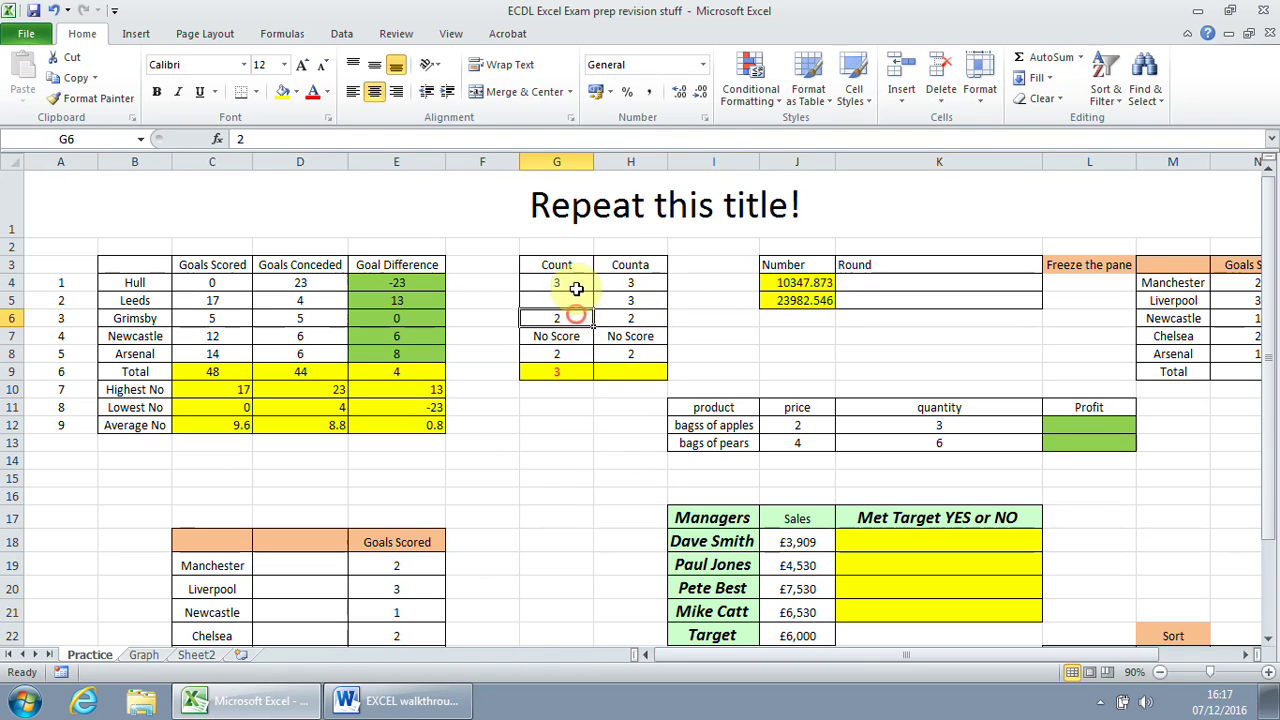
{"action": "left_click", "coordinate": [576, 283]}
Examine the Counta column's cells H4:H8, including the text entry in H7, and the empty total cell H9.
{"action": "left_click", "coordinate": [632, 265]}
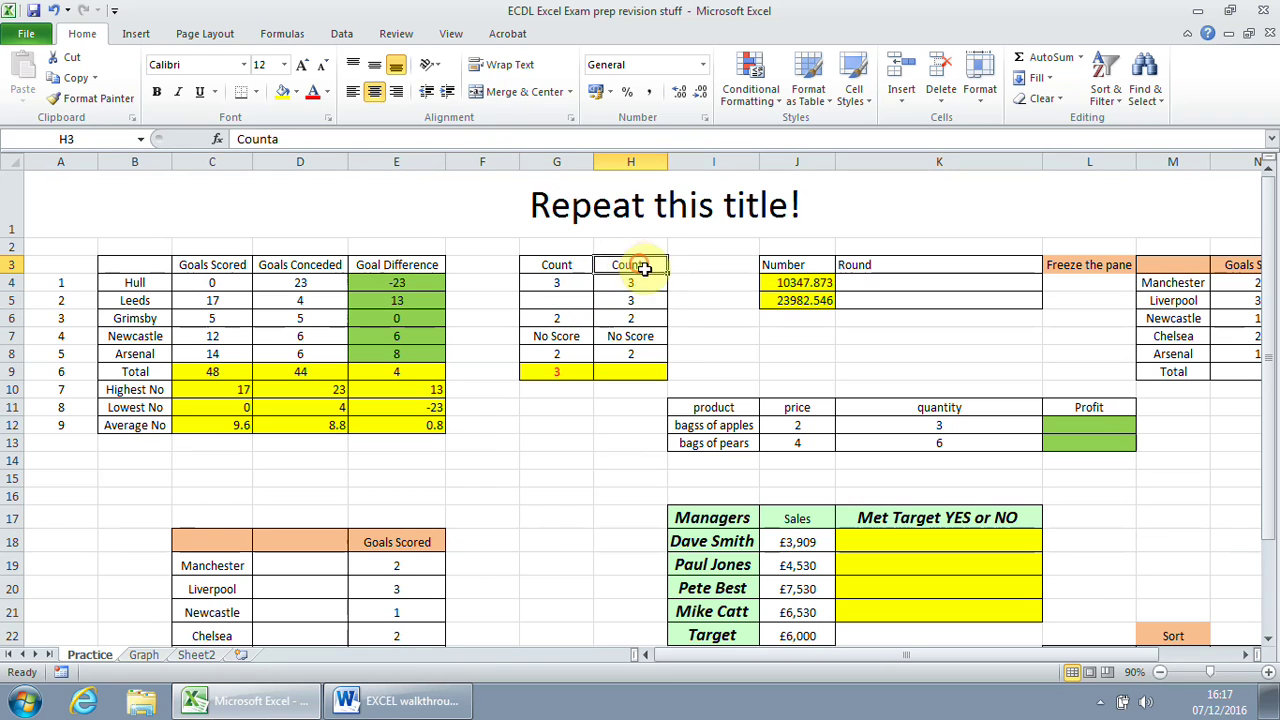
{"action": "left_click", "coordinate": [650, 373]}
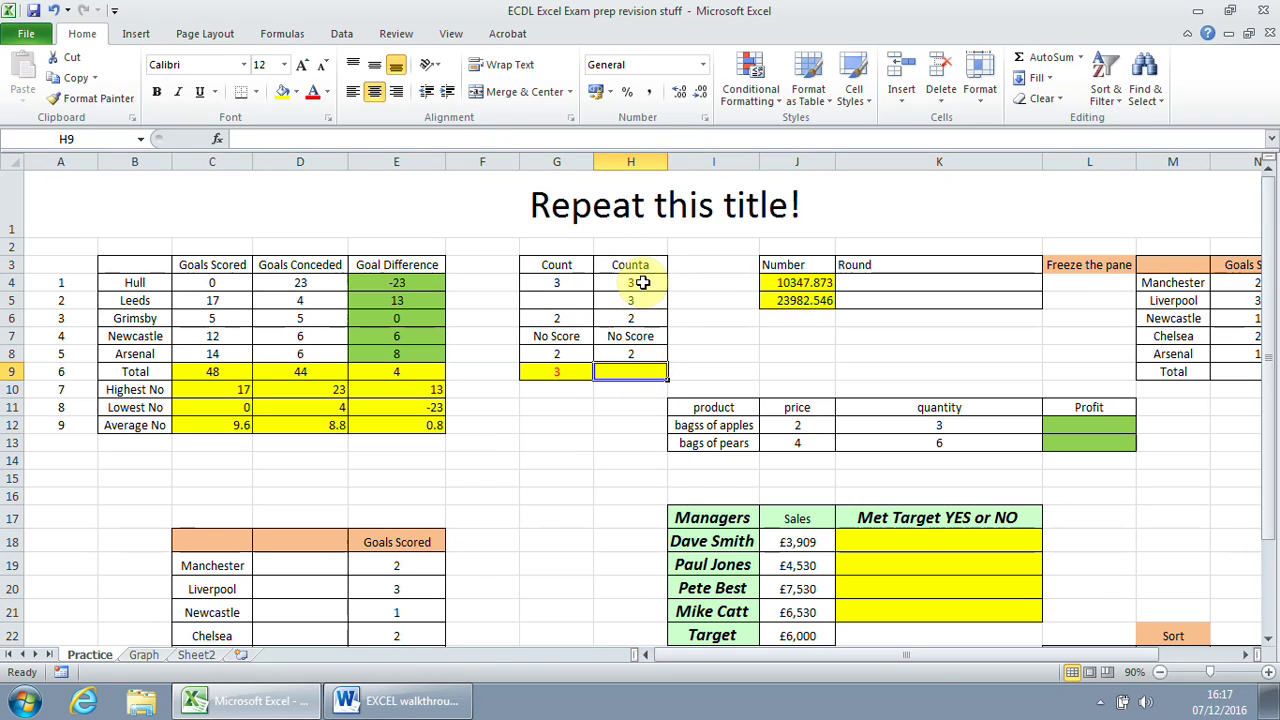
{"action": "left_click_drag", "start_coordinate": [642, 283], "coordinate": [638, 352]}
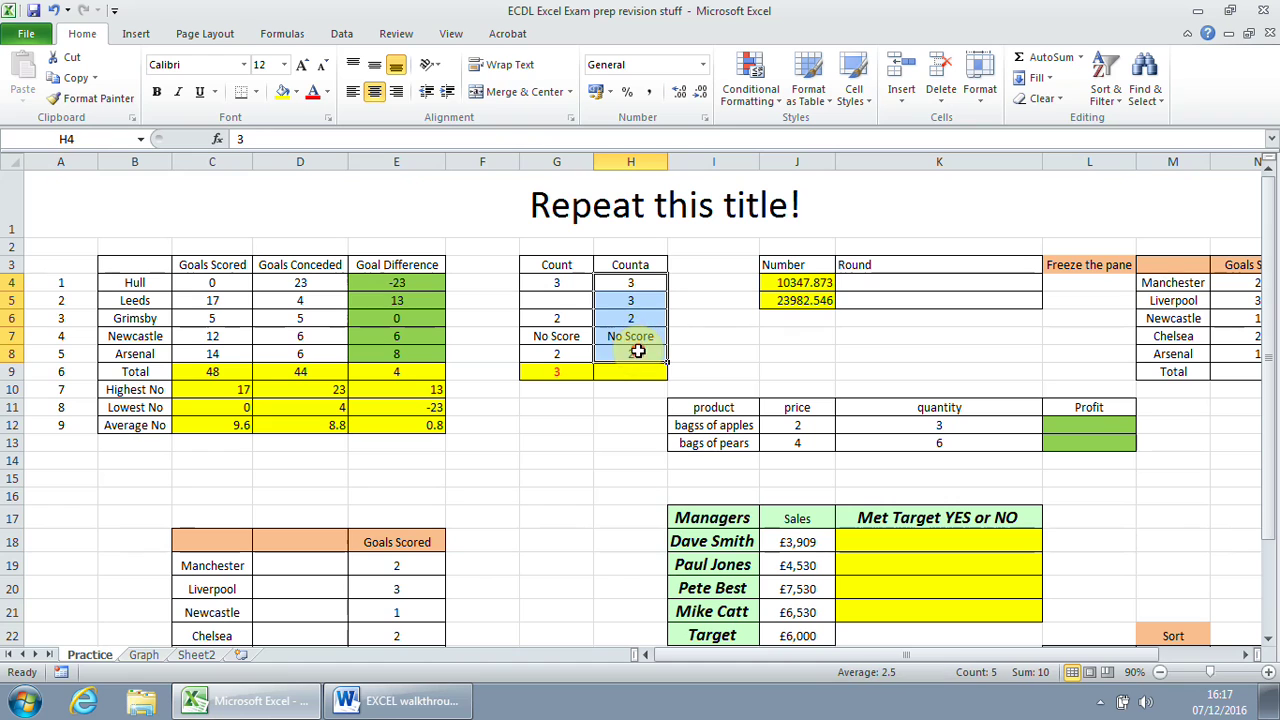
{"action": "left_click", "coordinate": [639, 376]}
{"action": "left_click_drag", "start_coordinate": [657, 283], "coordinate": [652, 349]}
{"action": "left_click", "coordinate": [648, 340]}
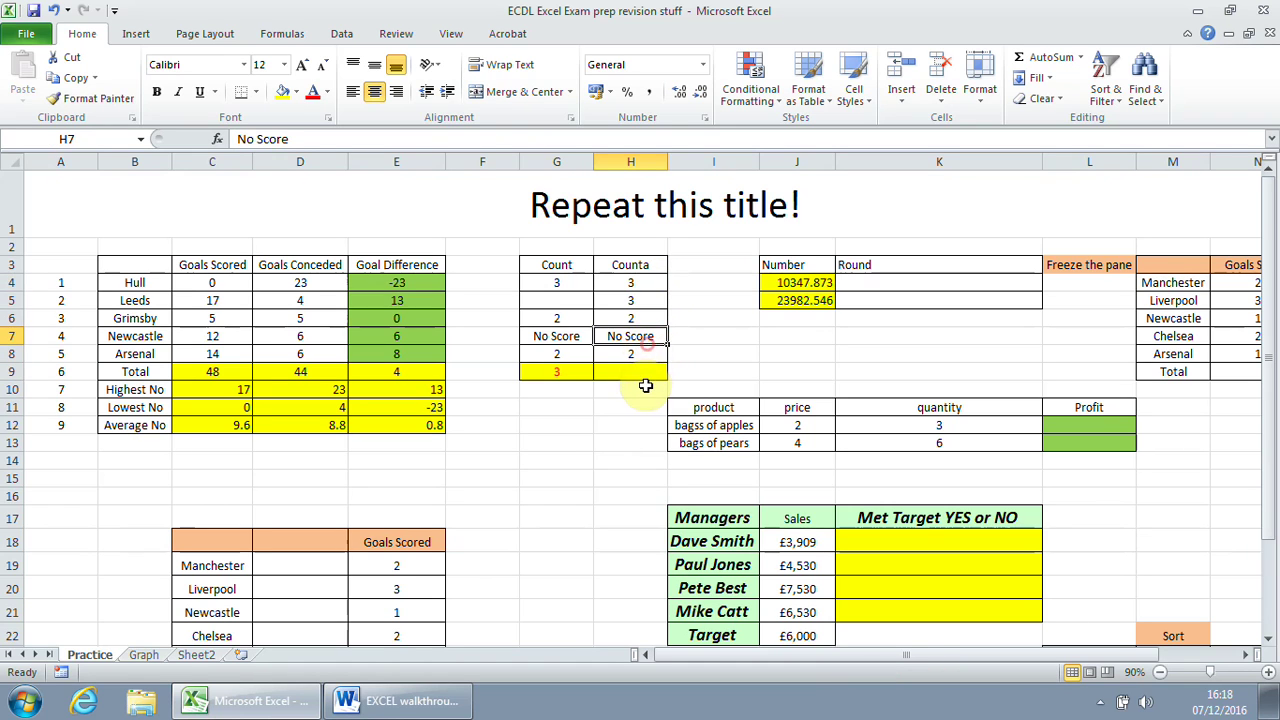
In cell H9, search the function library for "counta" and insert the COUNTA function.
{"action": "left_click", "coordinate": [646, 373]}
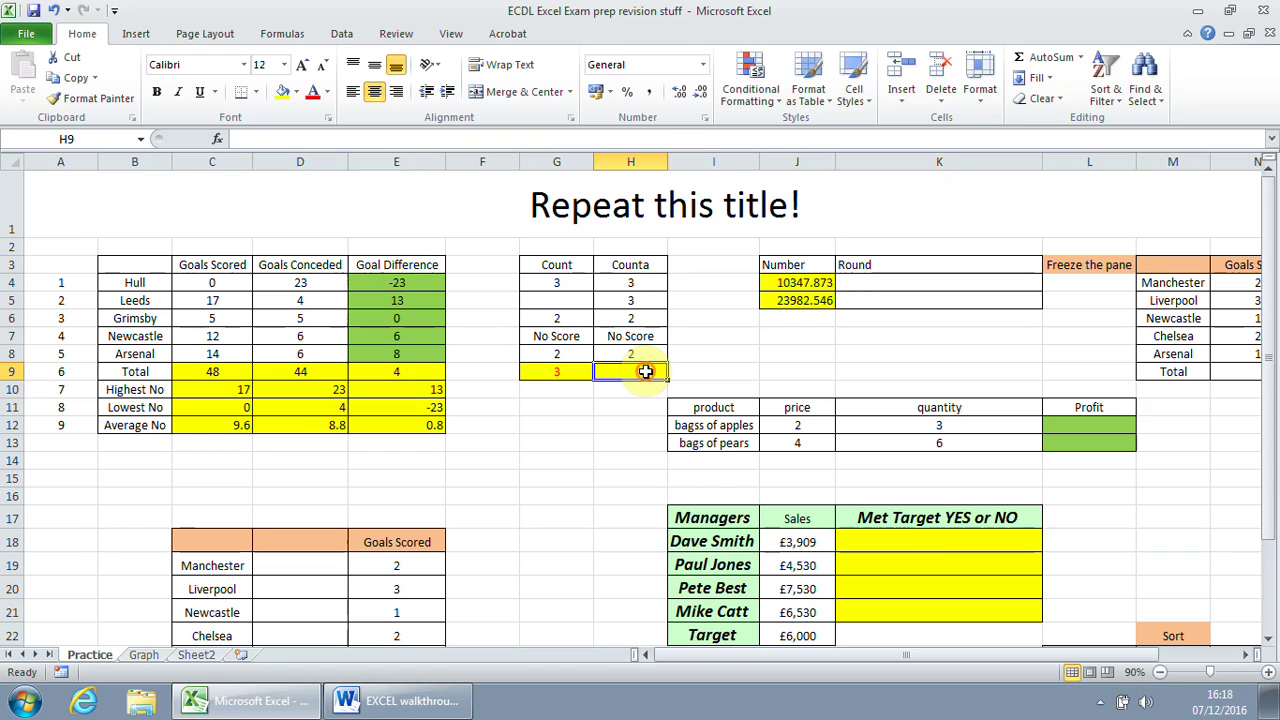
{"action": "left_click", "coordinate": [1082, 58]}
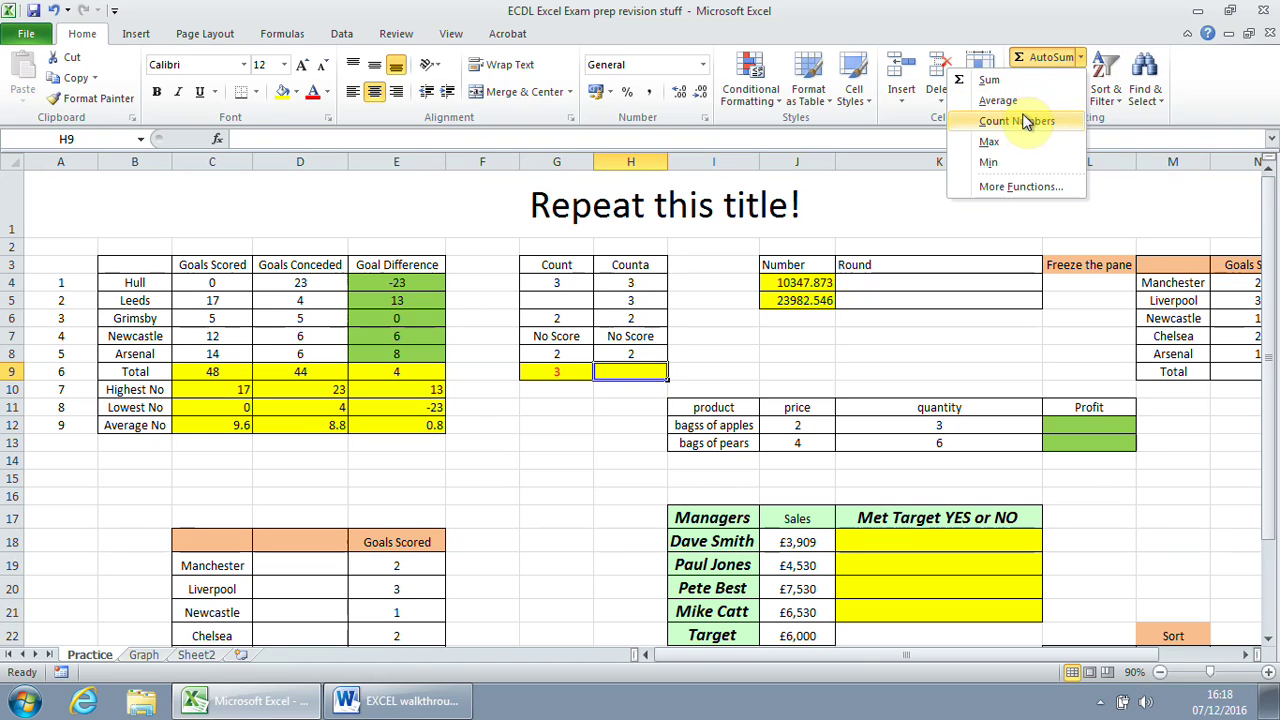
{"action": "left_click", "coordinate": [1019, 187]}
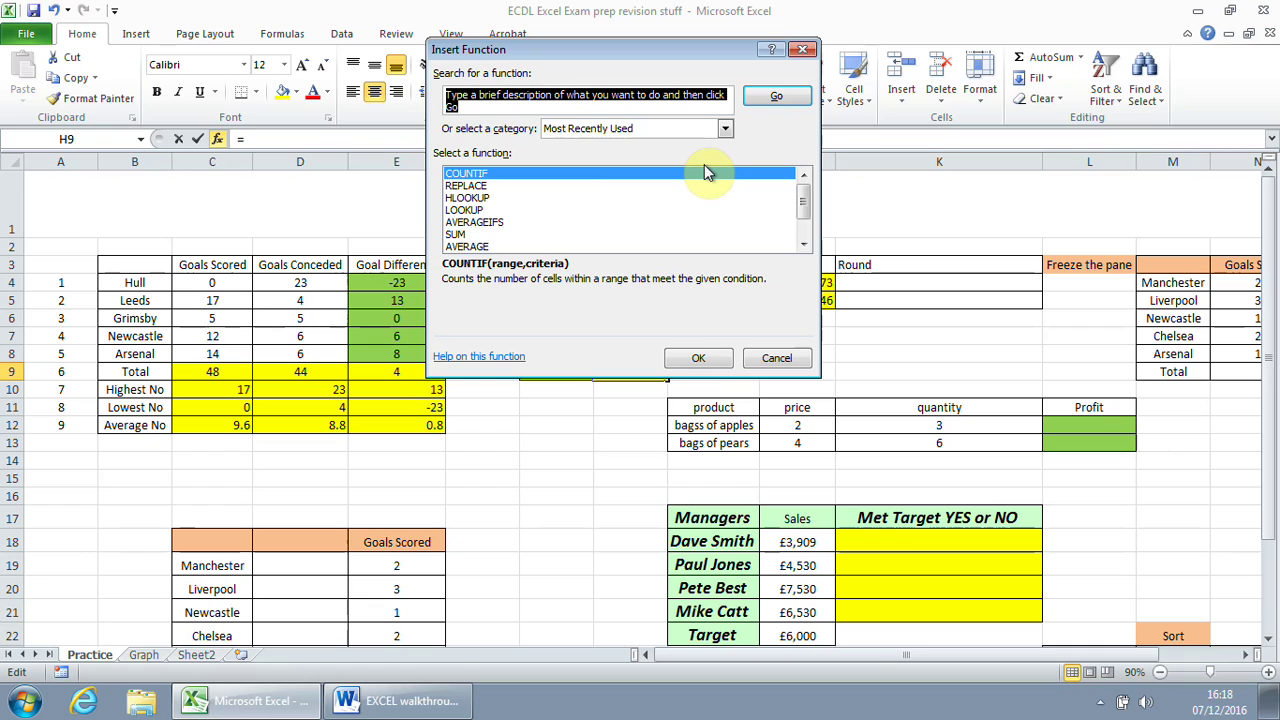
{"action": "type", "text": "counta"}
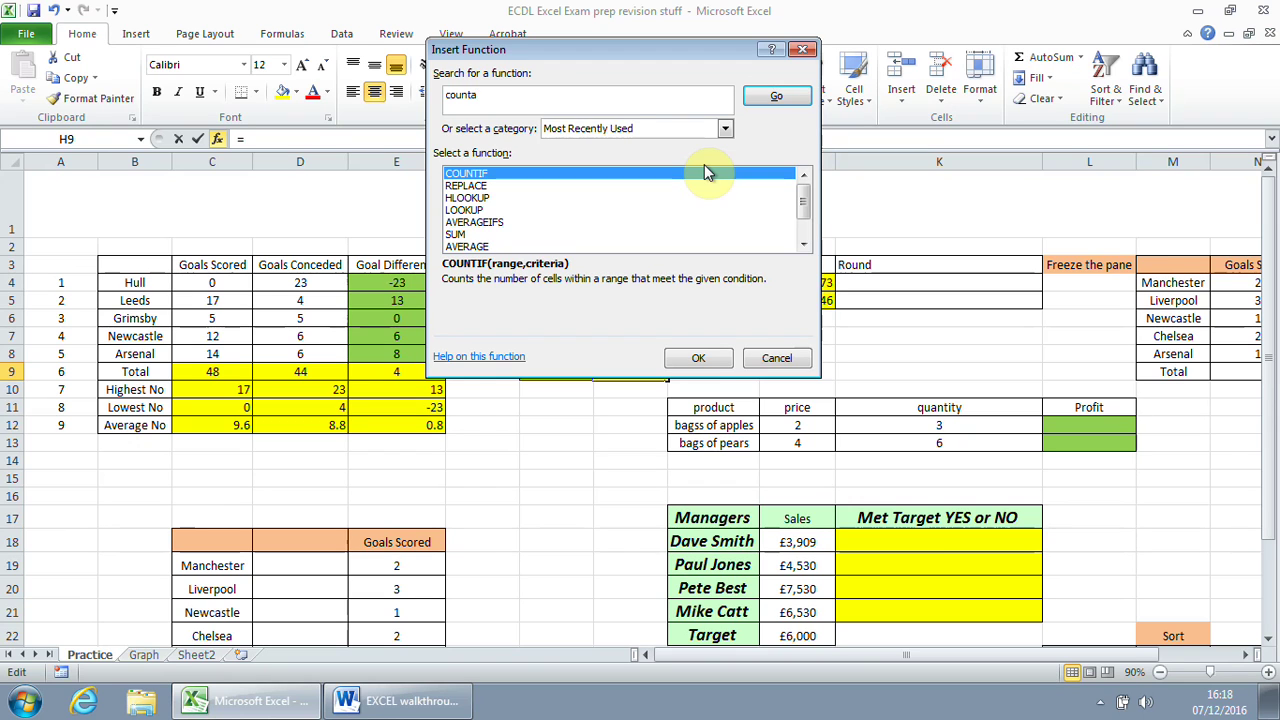
{"action": "key", "text": "Return"}
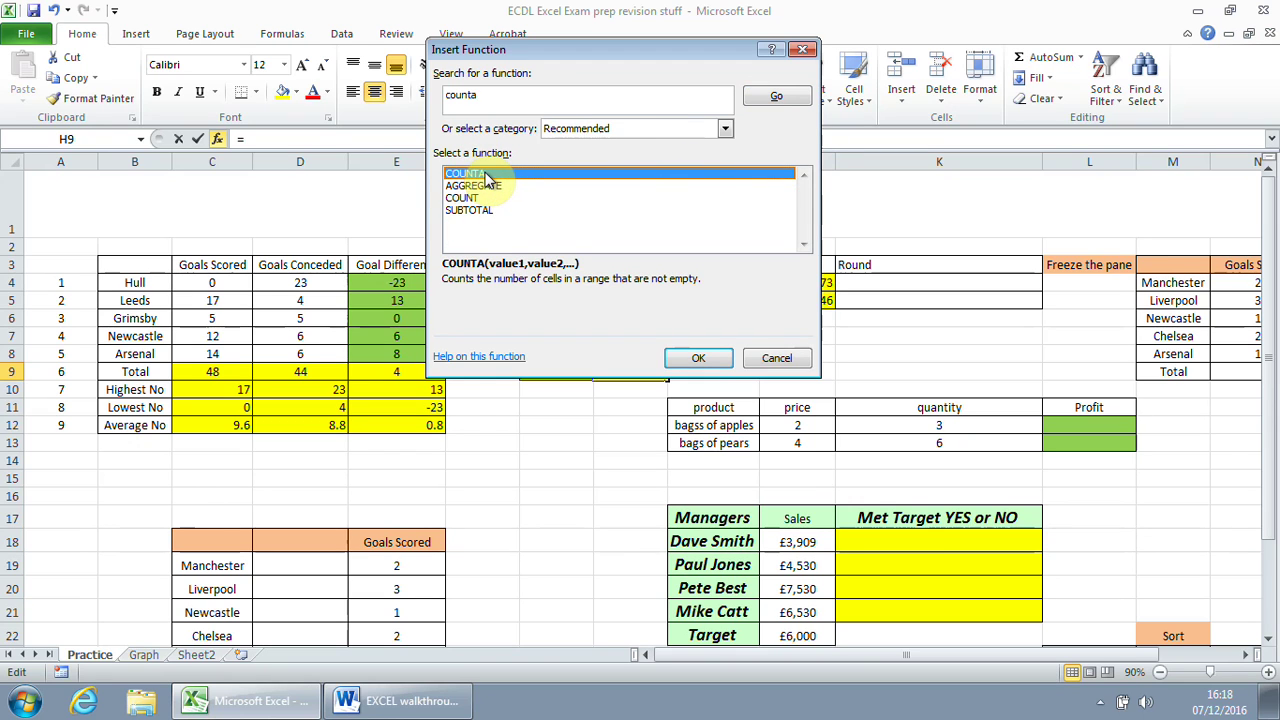
{"action": "double_click", "coordinate": [485, 174]}
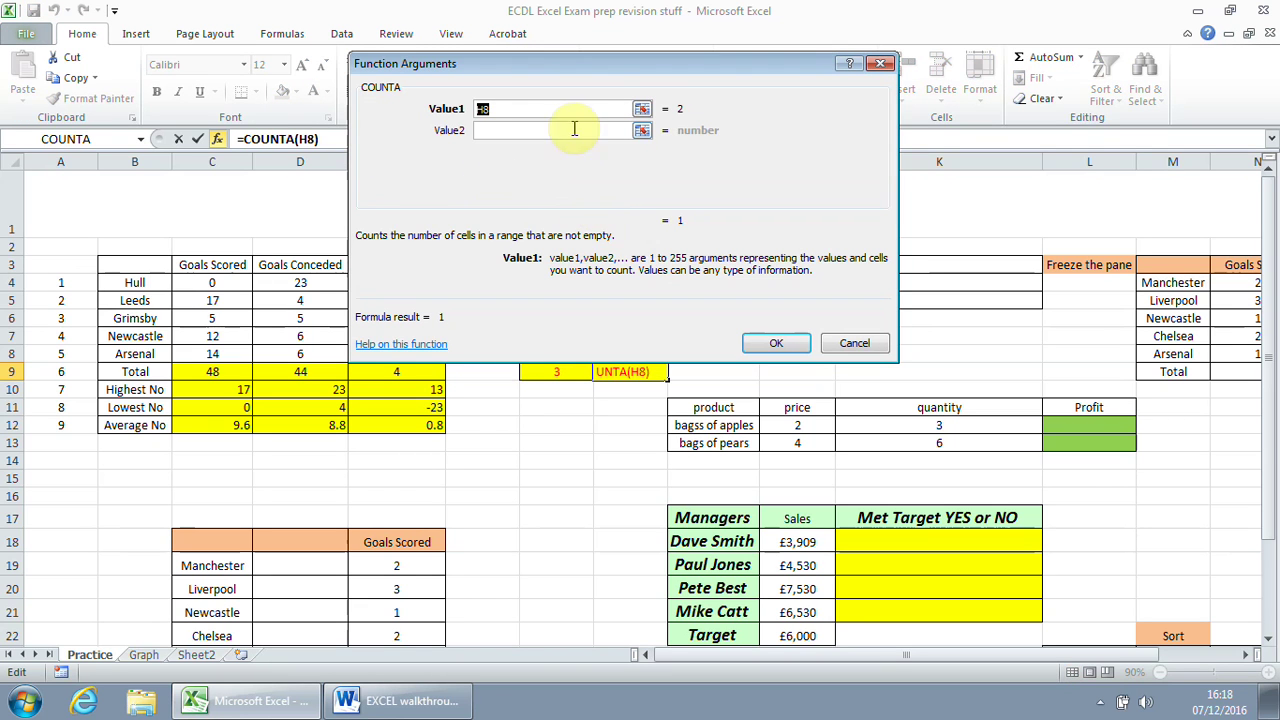
Set the COUNTA function's Value1 argument to H4:H8, keeping the Counta column in view, and complete the formula.
{"action": "left_click_drag", "start_coordinate": [670, 51], "coordinate": [949, 108]}
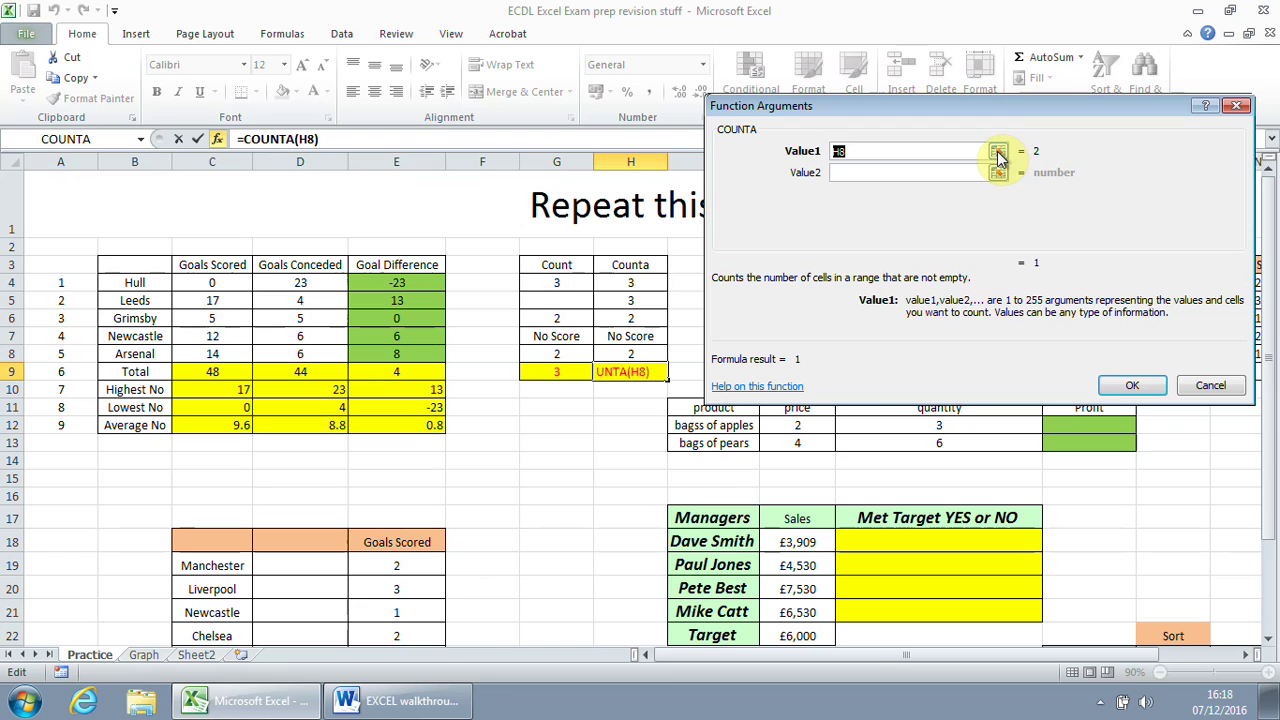
{"action": "left_click_drag", "start_coordinate": [1000, 108], "coordinate": [1044, 110]}
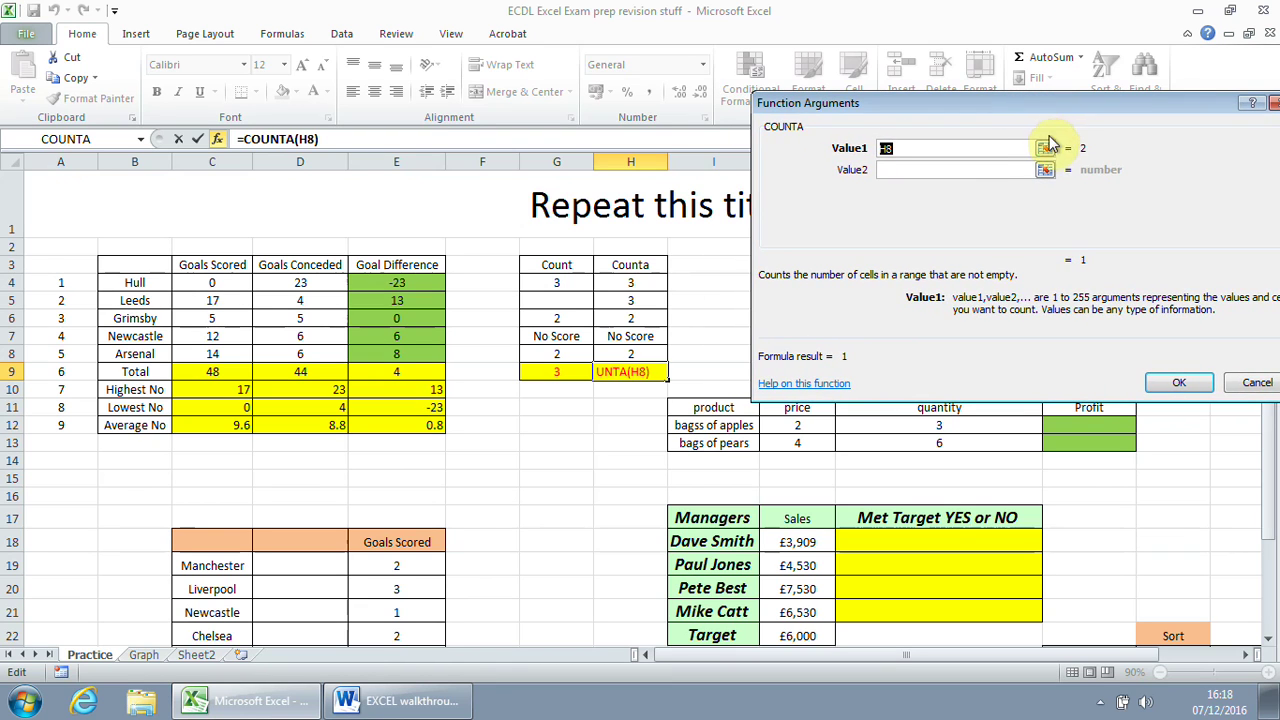
{"action": "left_click", "coordinate": [1043, 151]}
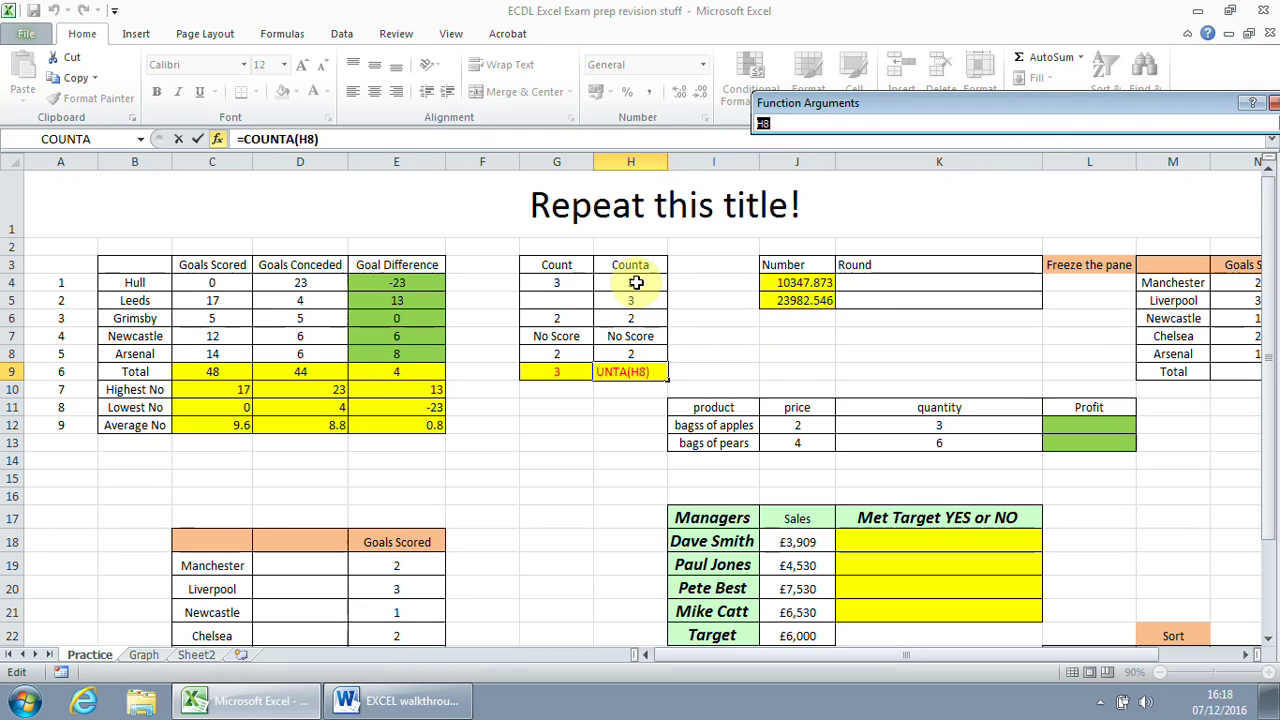
{"action": "left_click_drag", "start_coordinate": [630, 283], "coordinate": [634, 355]}
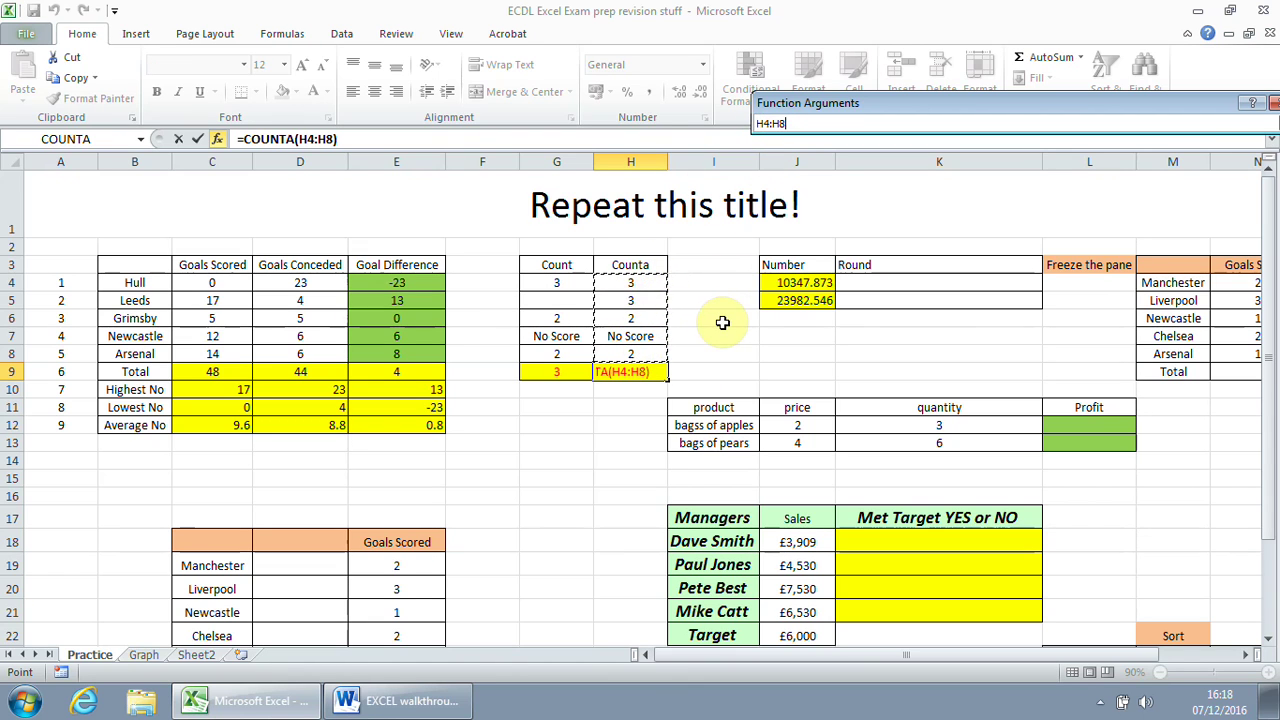
{"action": "key", "text": "Return"}
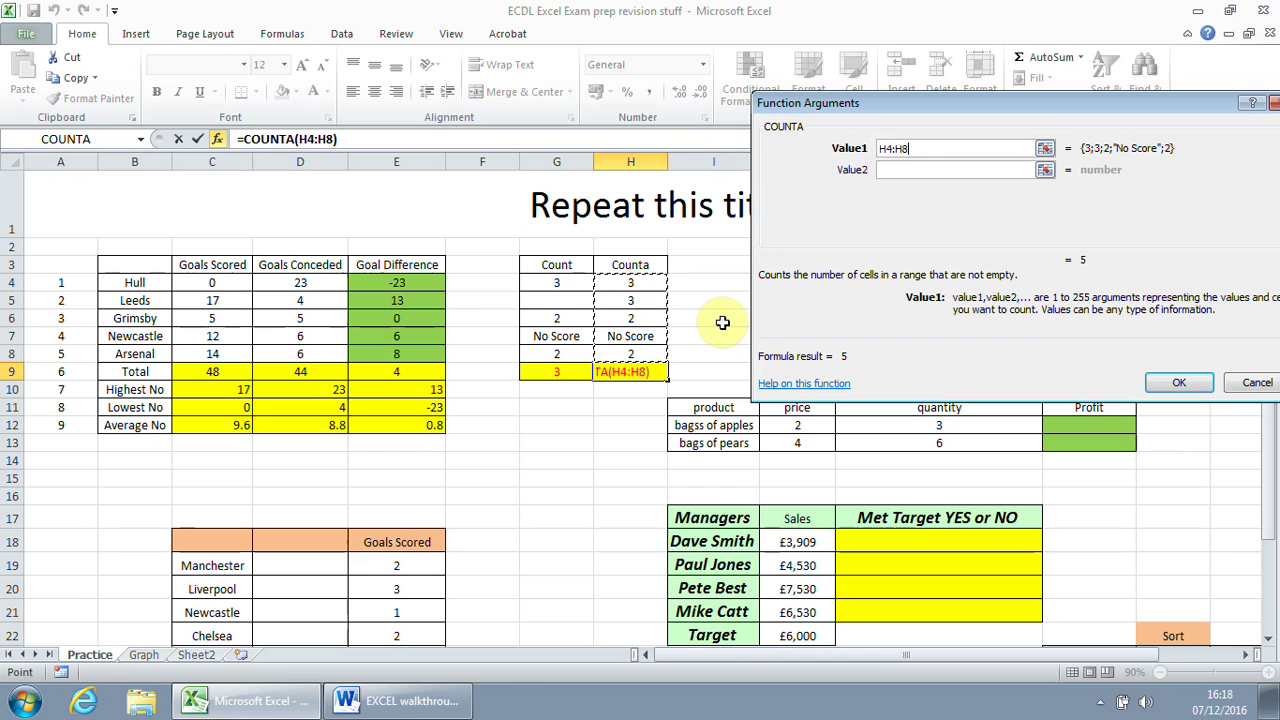
{"action": "left_click", "coordinate": [1179, 383]}
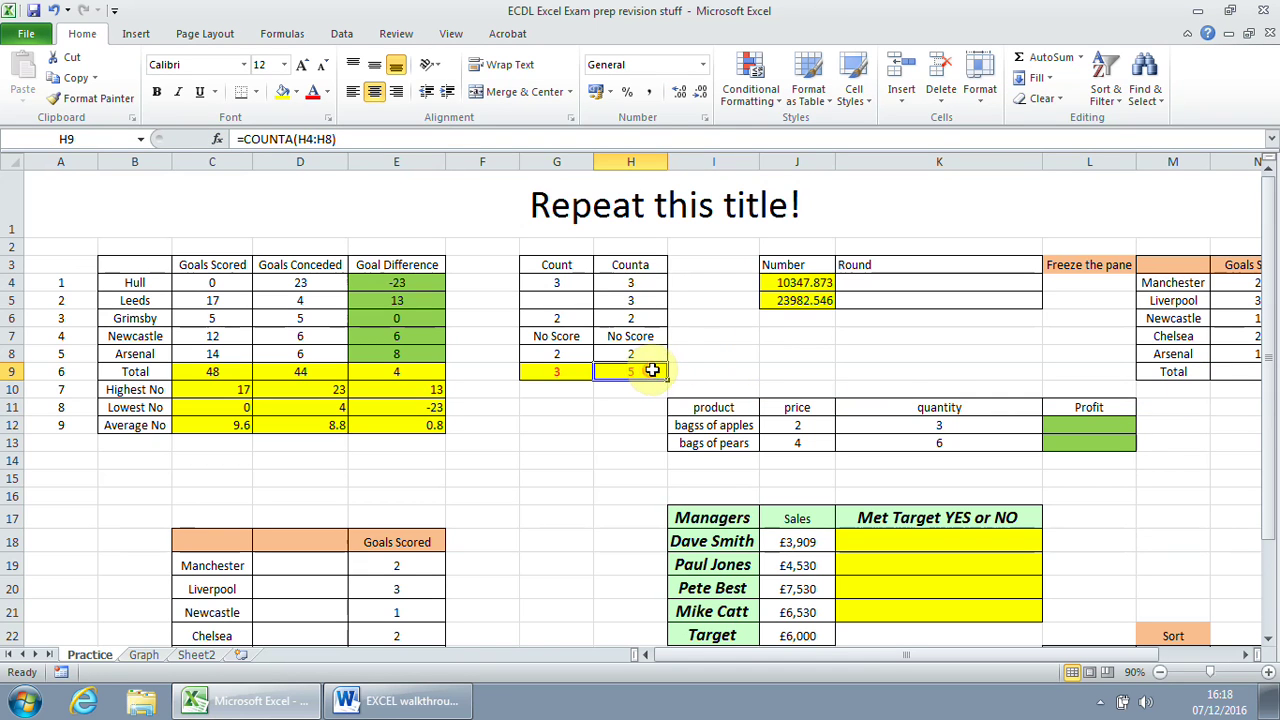
Check each entry from H4 down to H8 against the COUNTA result in H9.
{"action": "left_click", "coordinate": [654, 281]}
{"action": "left_click", "coordinate": [646, 300]}
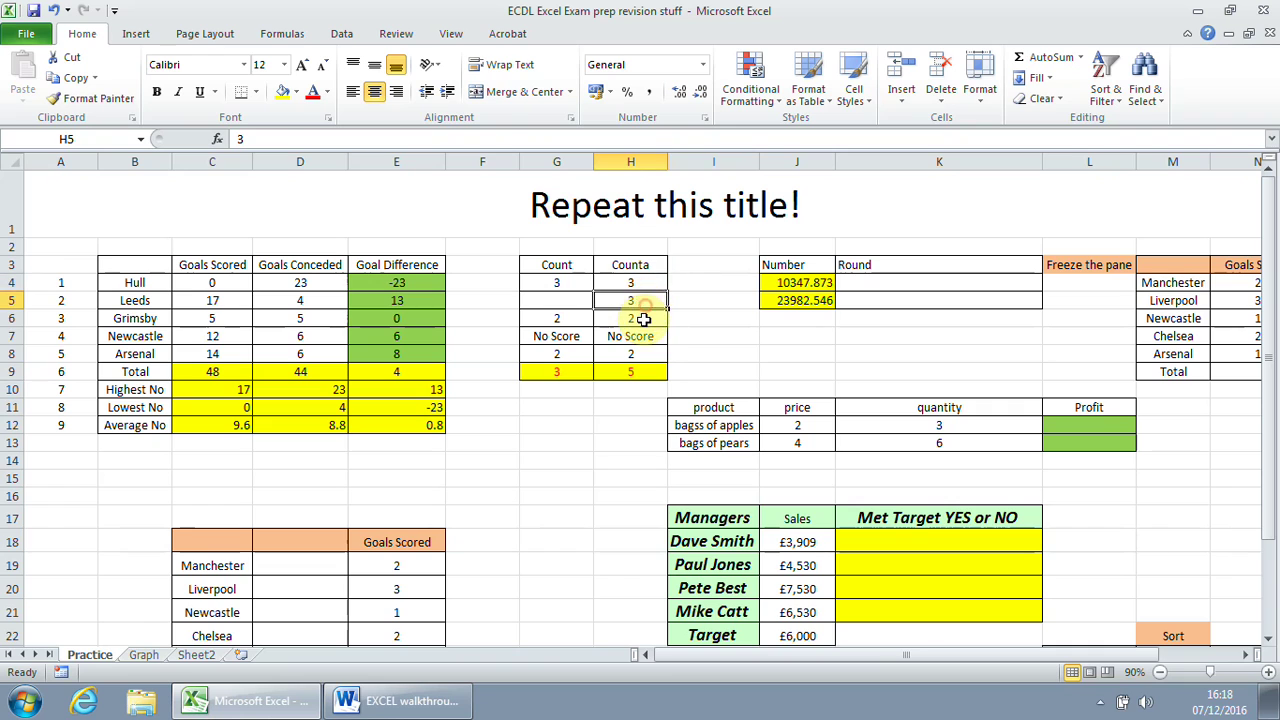
{"action": "left_click", "coordinate": [644, 318]}
{"action": "left_click", "coordinate": [644, 337]}
{"action": "left_click", "coordinate": [644, 355]}
{"action": "left_click", "coordinate": [644, 372]}
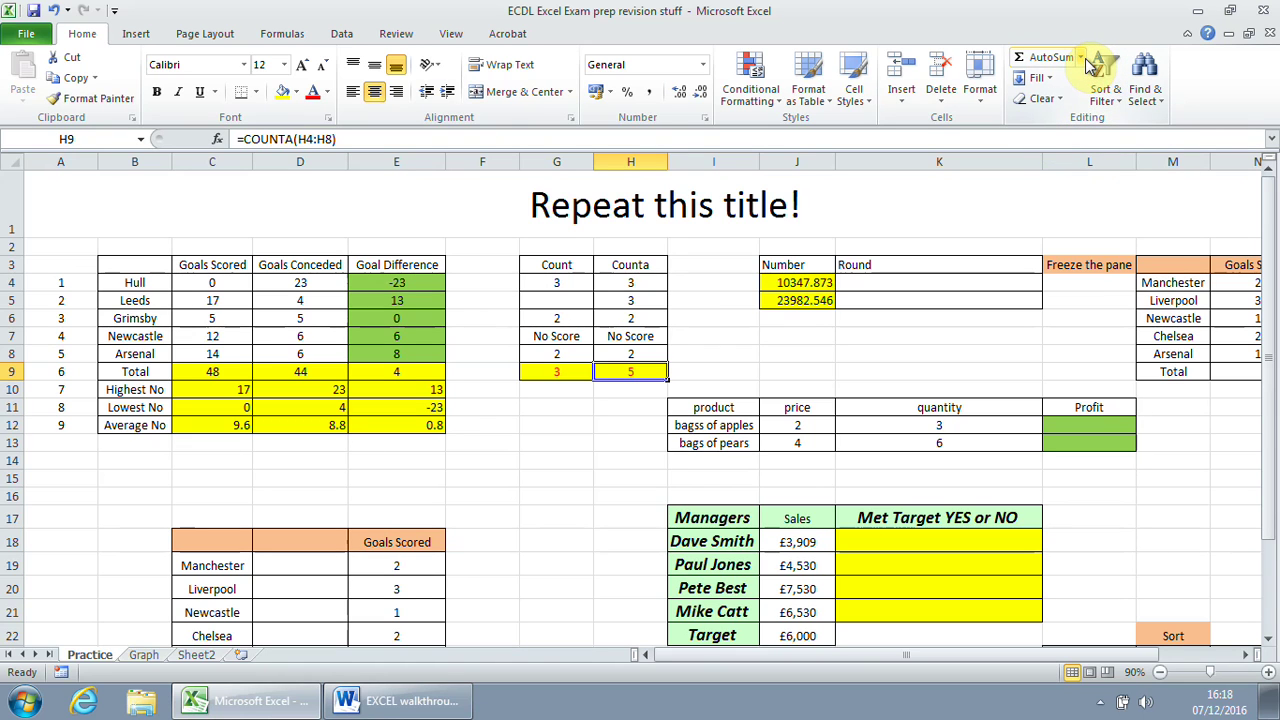
In cell G10, search the function library for "countb" and "count blank", and insert the COUNTBLANK function.
{"action": "left_click", "coordinate": [560, 393]}
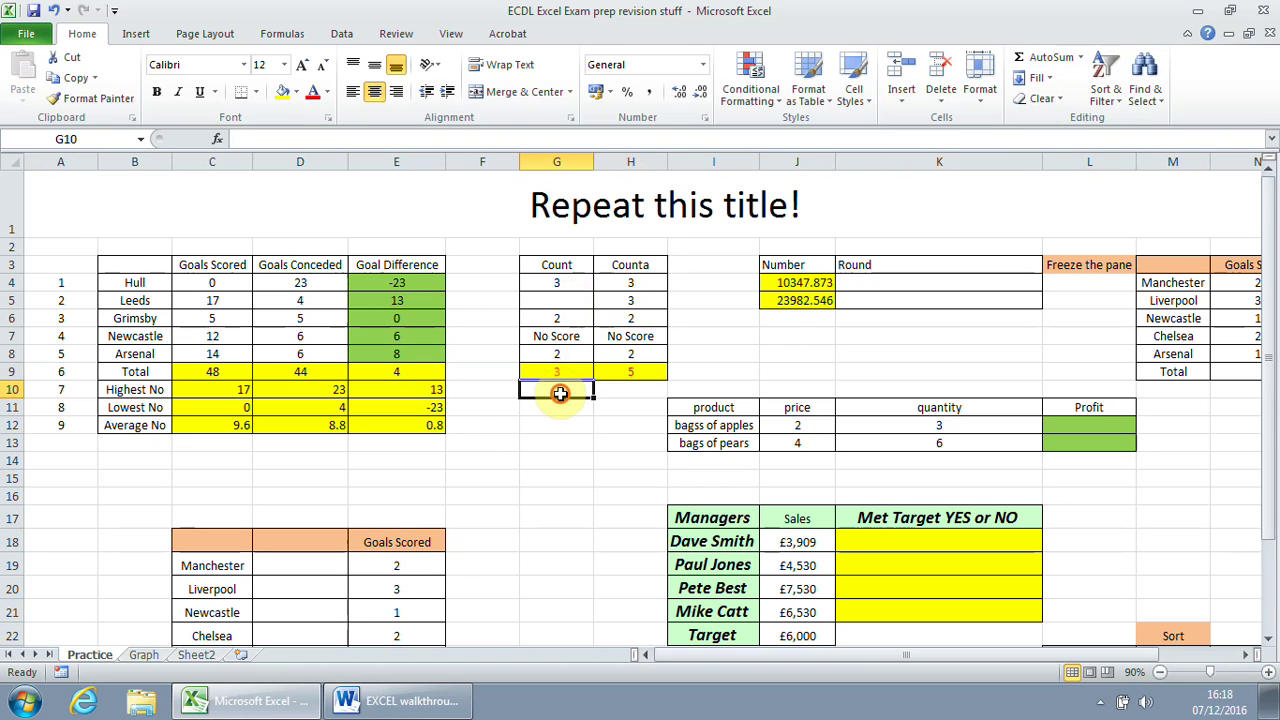
{"action": "left_click", "coordinate": [1080, 57]}
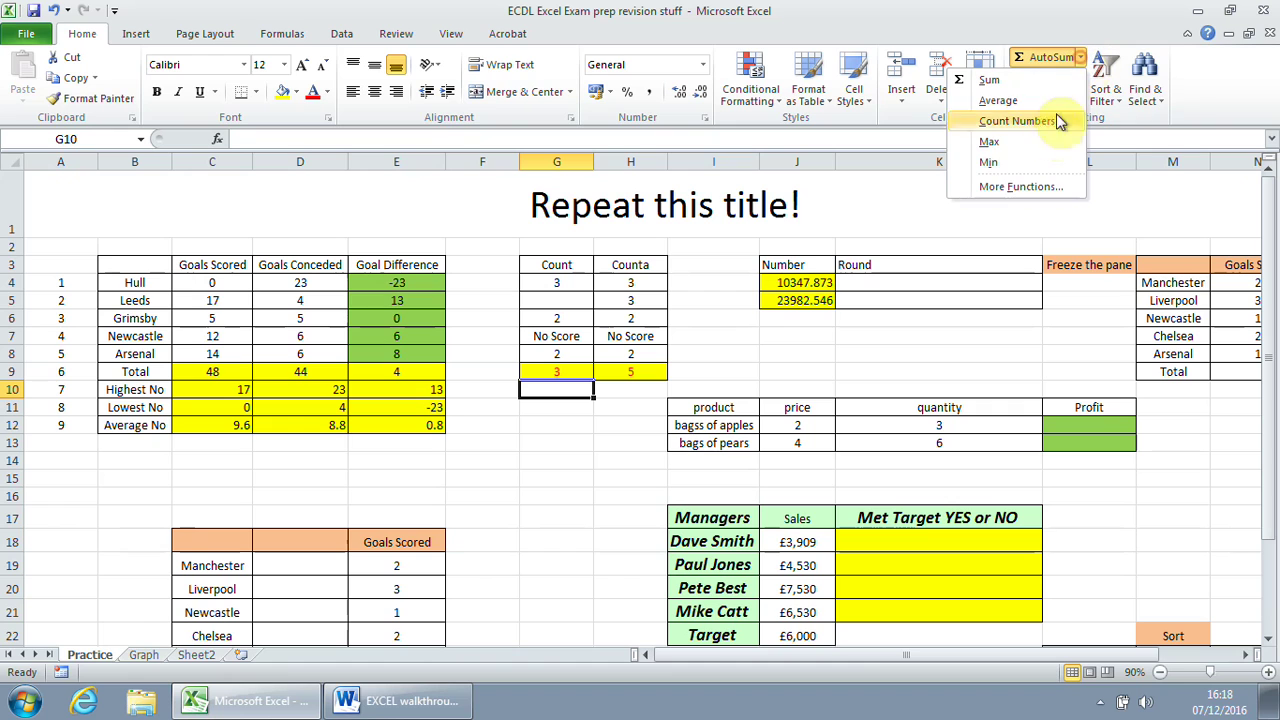
{"action": "left_click", "coordinate": [1020, 188]}
{"action": "type", "text": "c"}
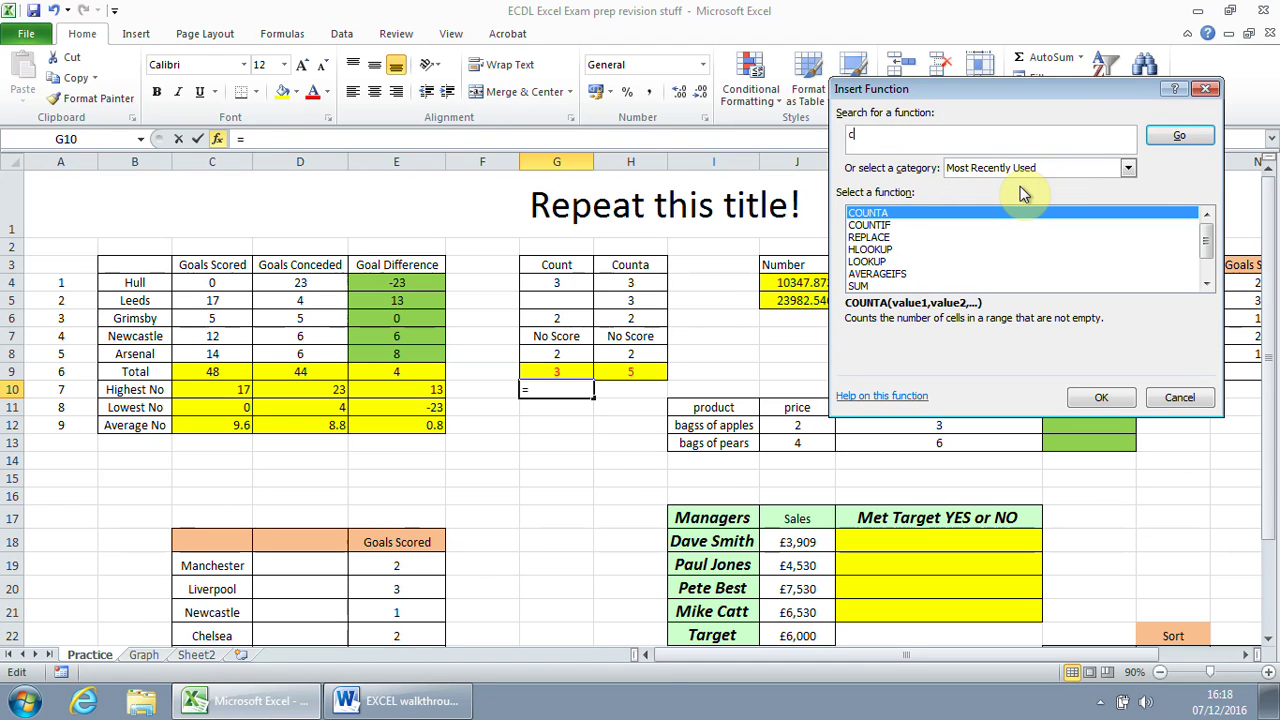
{"action": "type", "text": "ountb"}
{"action": "key", "text": "Return"}
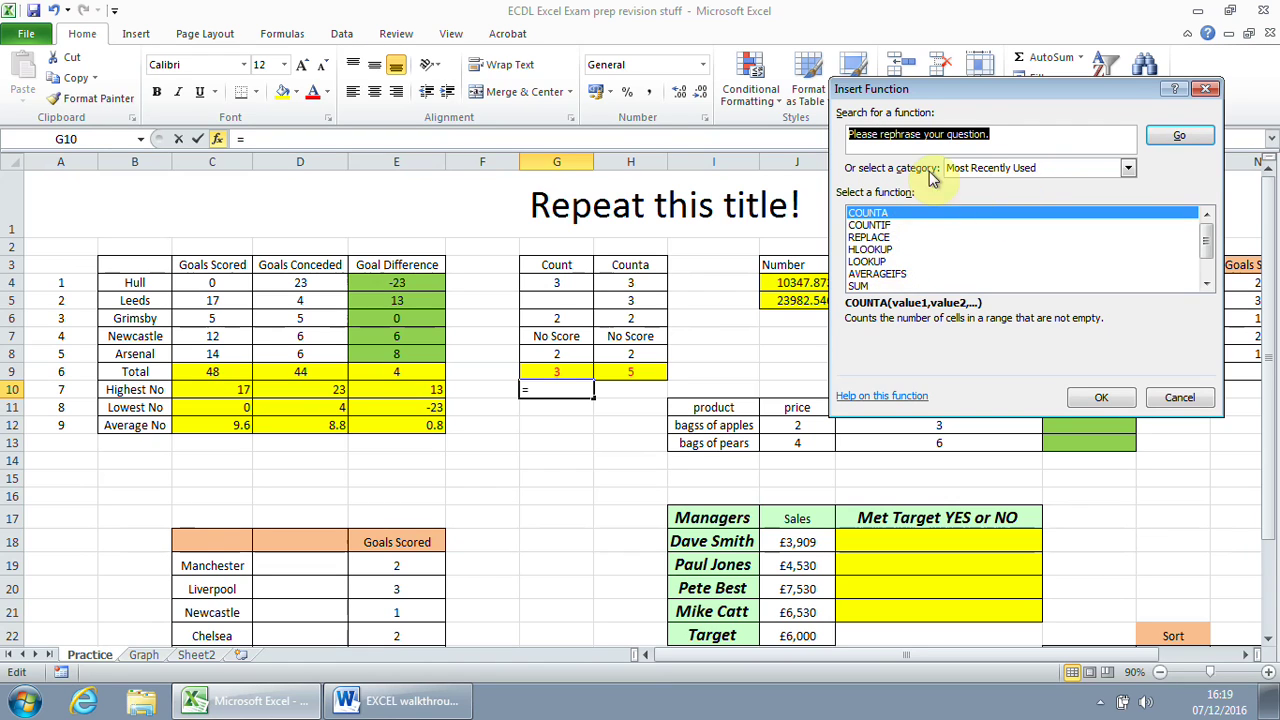
{"action": "type", "text": "count blank"}
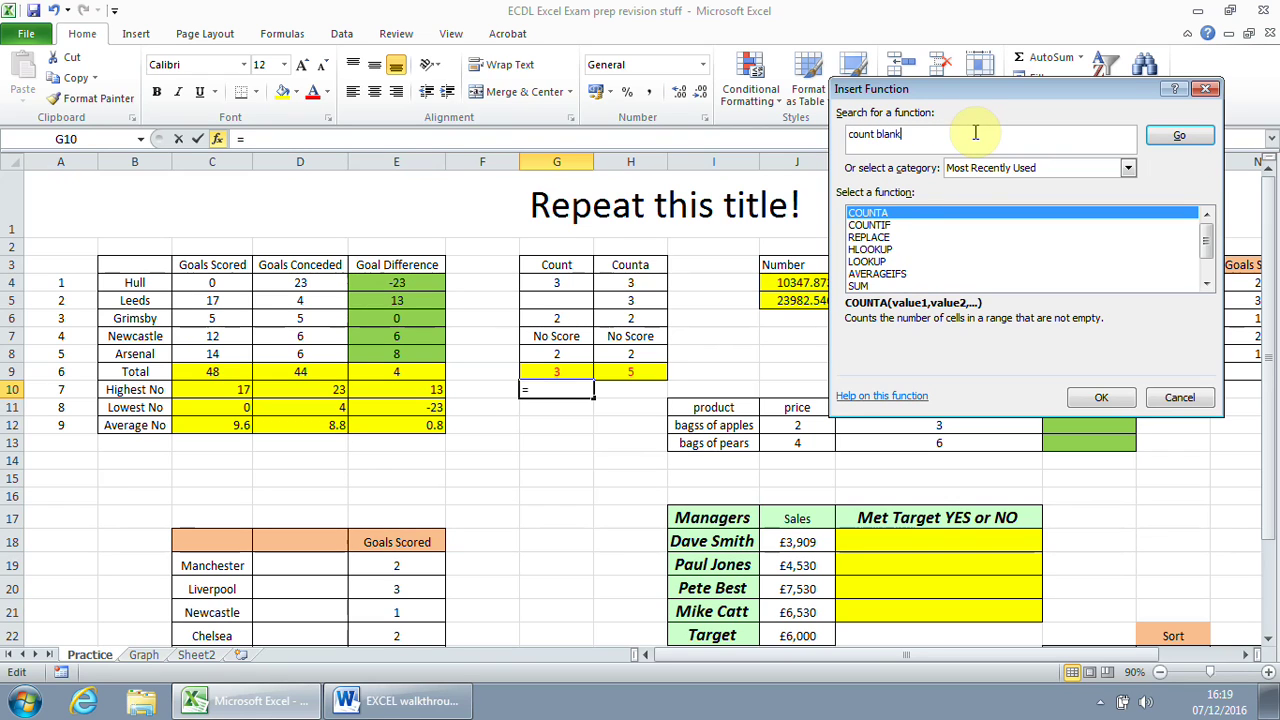
{"action": "key", "text": "Return"}
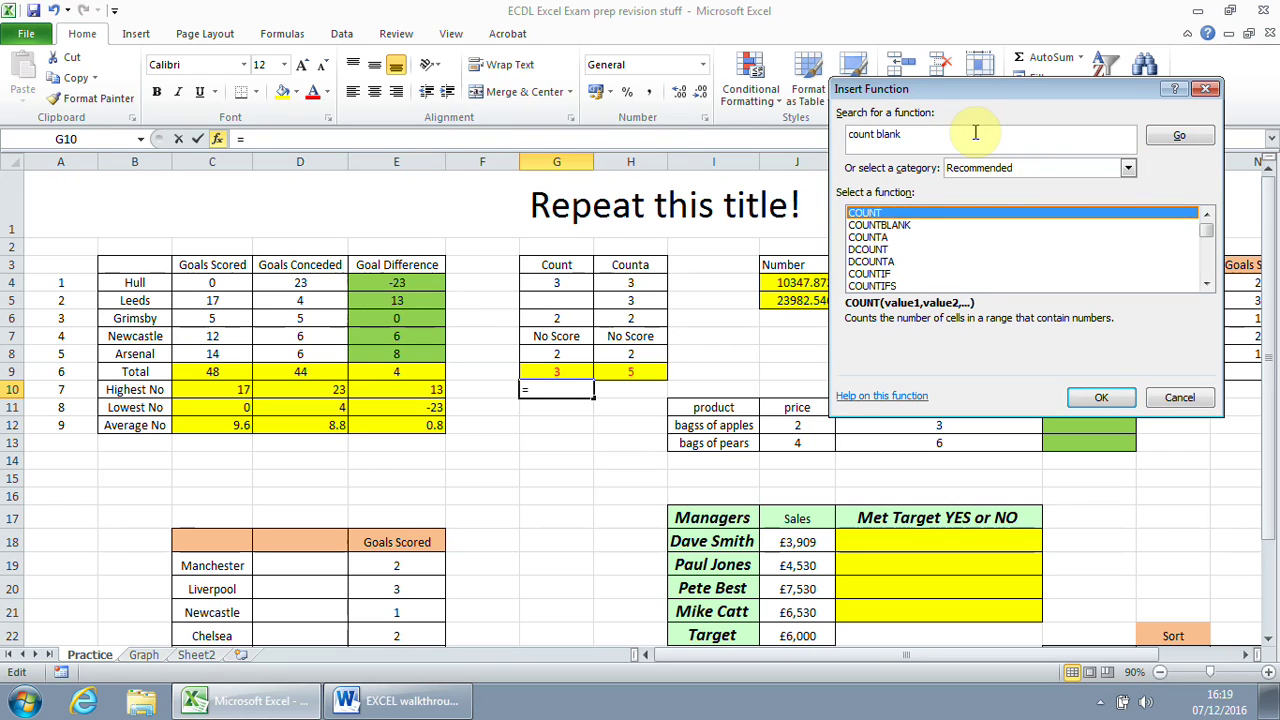
{"action": "double_click", "coordinate": [904, 226]}
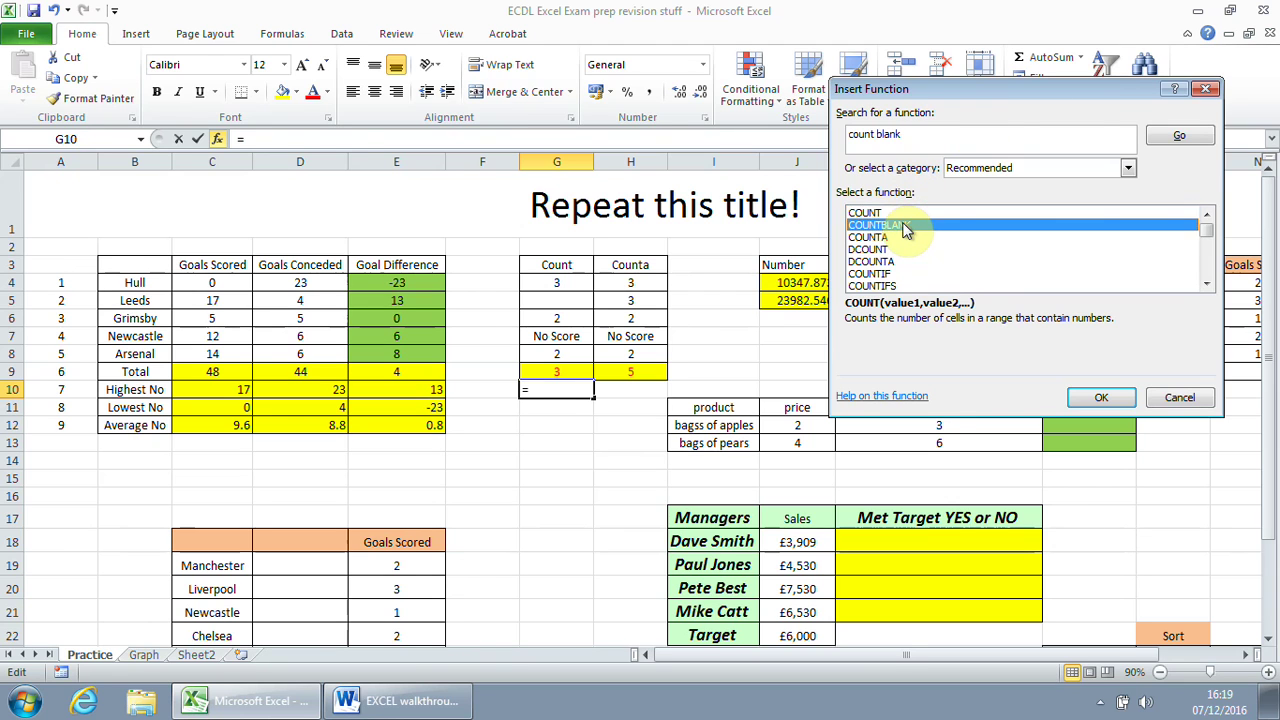
Set the COUNTBLANK range to G4:G9, complete the formula in G10, and compare it with the empty cell G5.
{"action": "left_click", "coordinate": [1031, 203]}
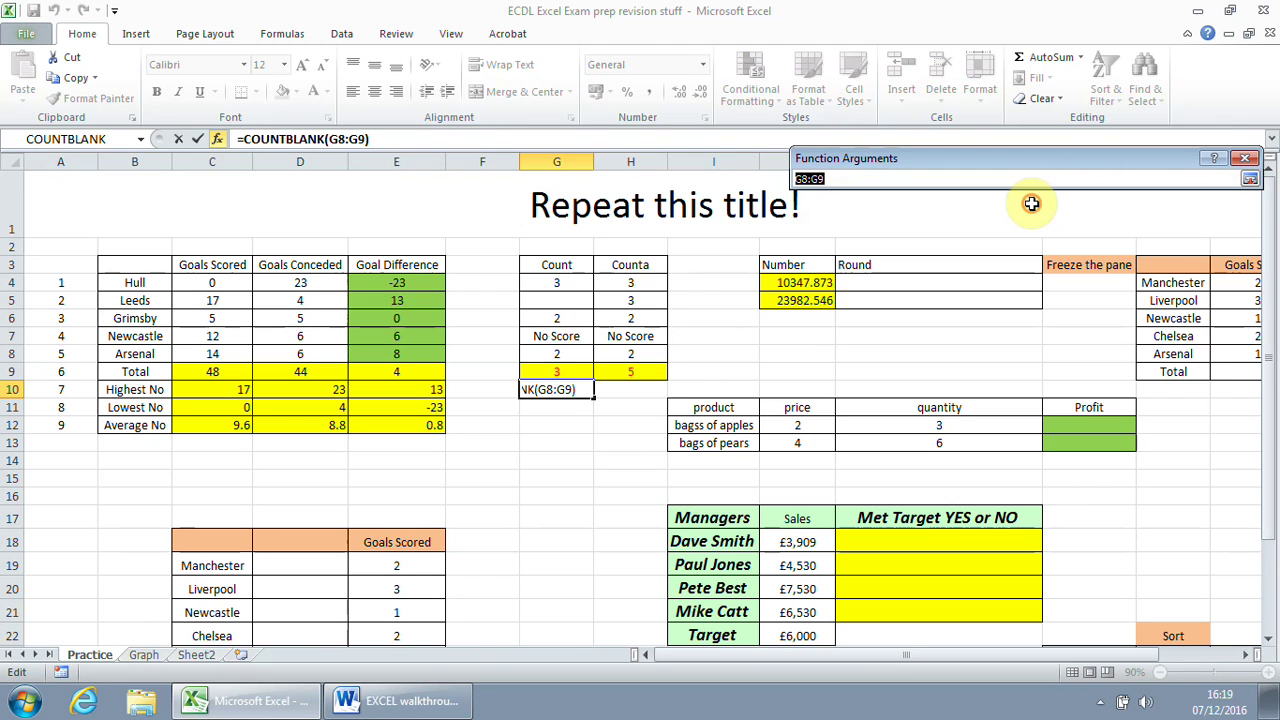
{"action": "left_click_drag", "start_coordinate": [565, 282], "coordinate": [577, 366]}
{"action": "key", "text": "Return"}
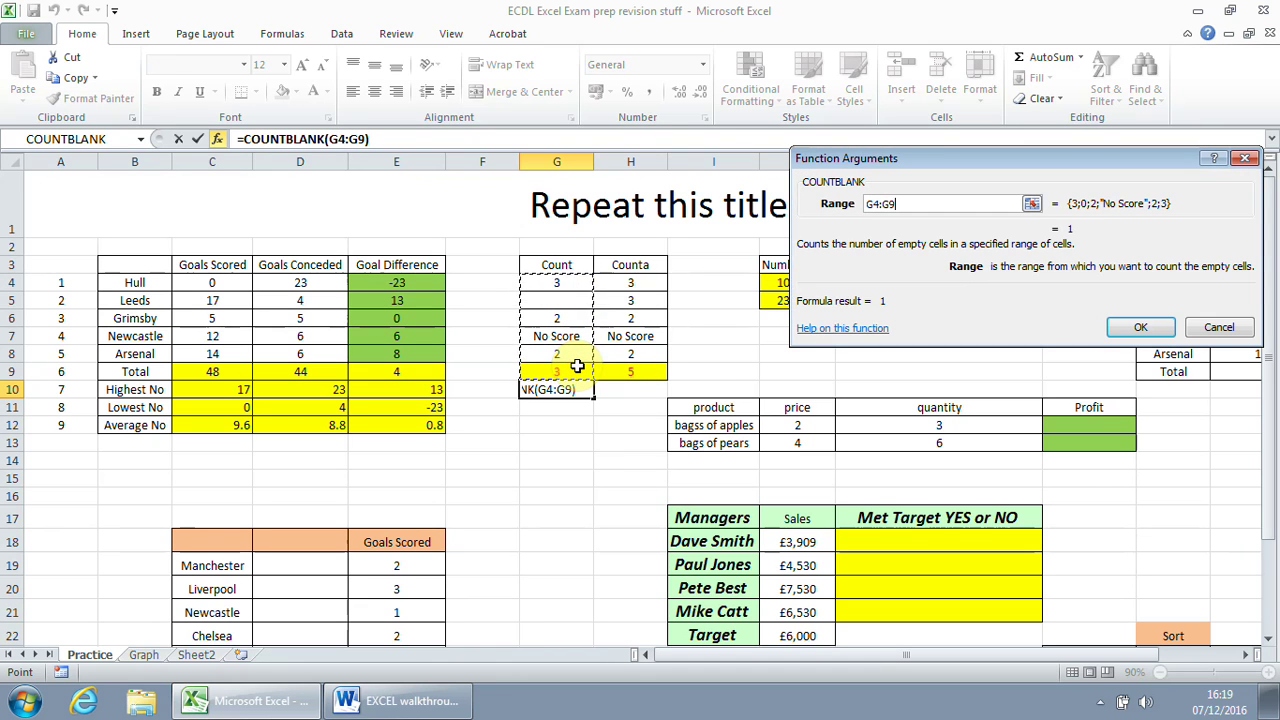
{"action": "left_click", "coordinate": [1141, 327]}
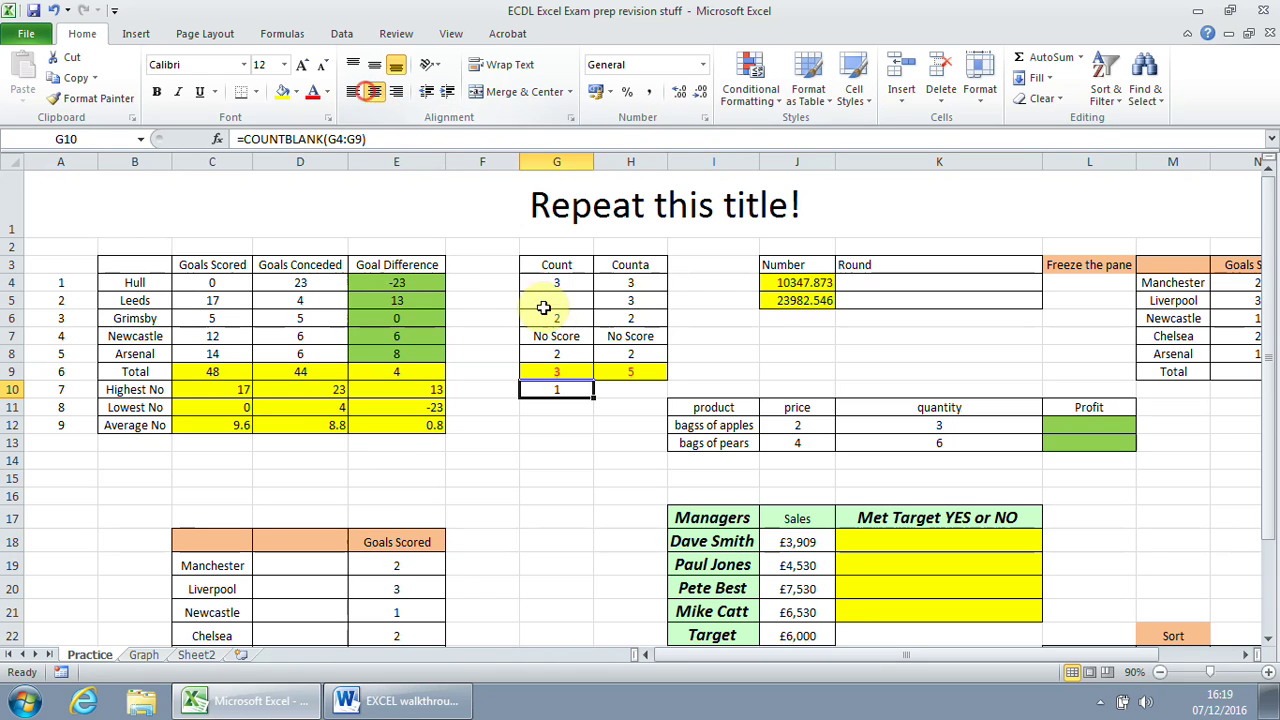
{"action": "left_click", "coordinate": [573, 300]}
{"action": "left_click", "coordinate": [572, 390]}
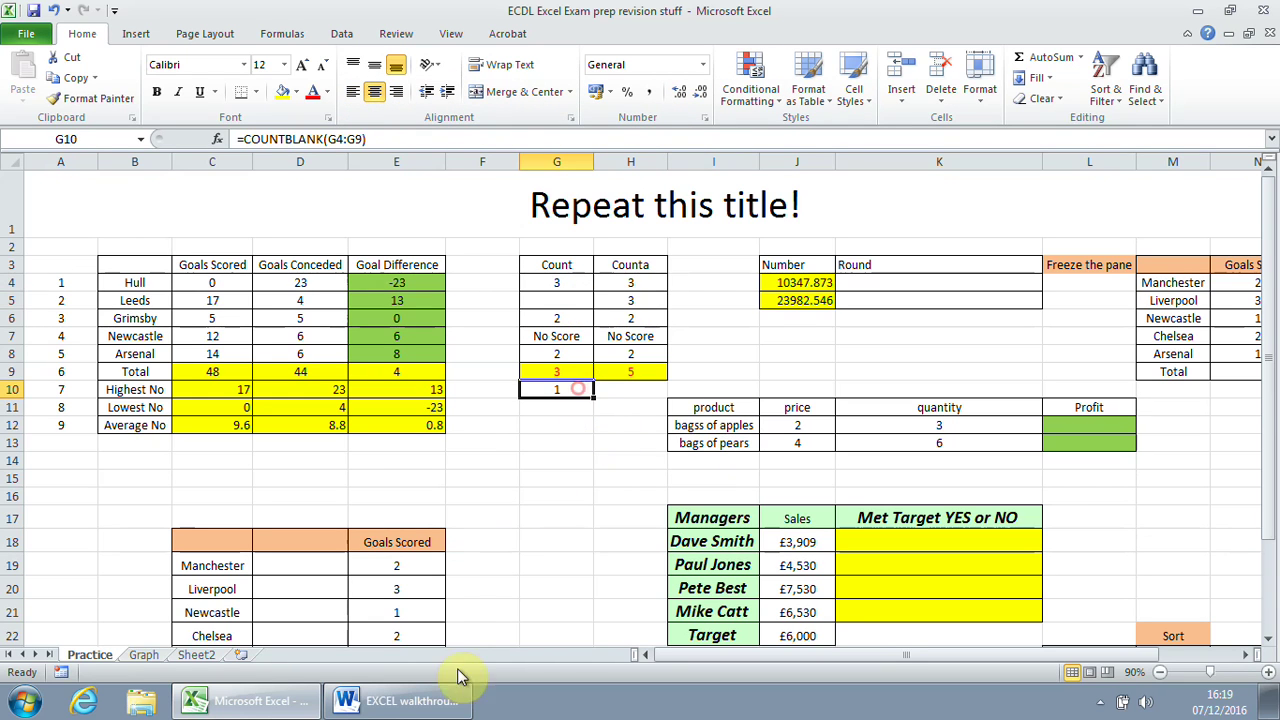
Read instructions 6b and 6c in the Word walkthrough and return to the Excel worksheet.
{"action": "left_click", "coordinate": [428, 706]}
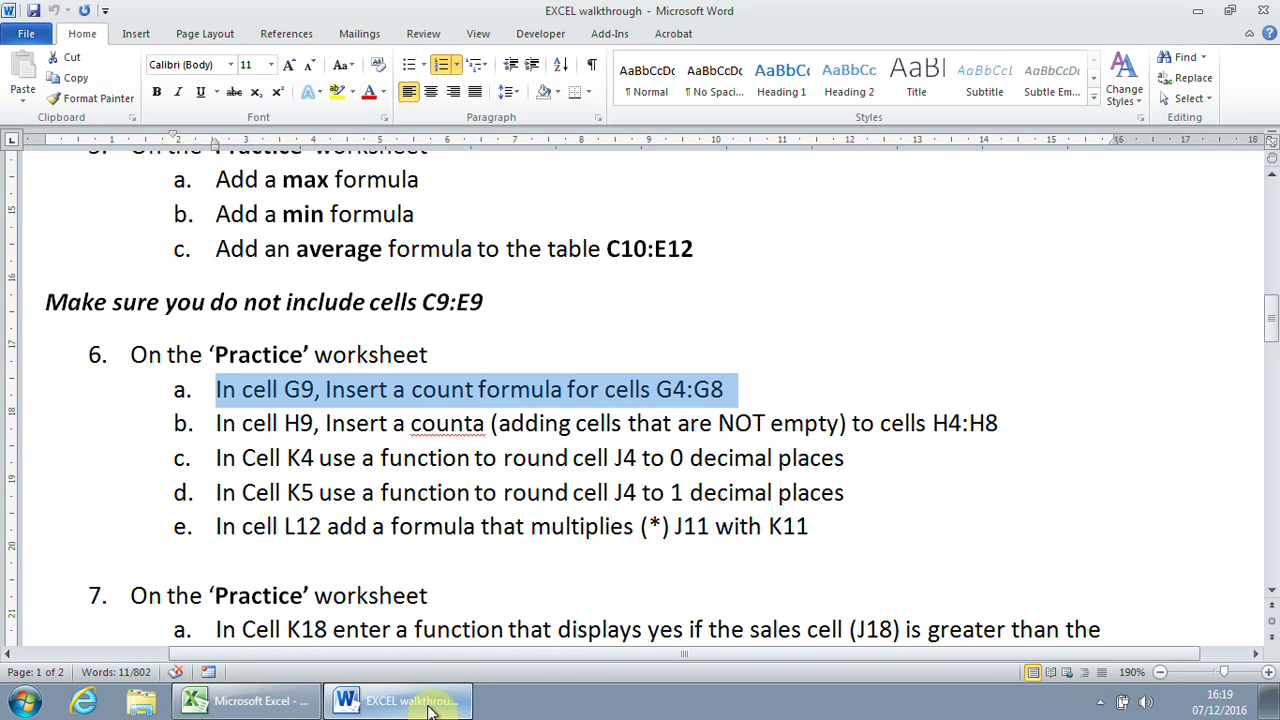
{"action": "left_click", "coordinate": [220, 423]}
{"action": "left_click_drag", "start_coordinate": [220, 423], "coordinate": [997, 424]}
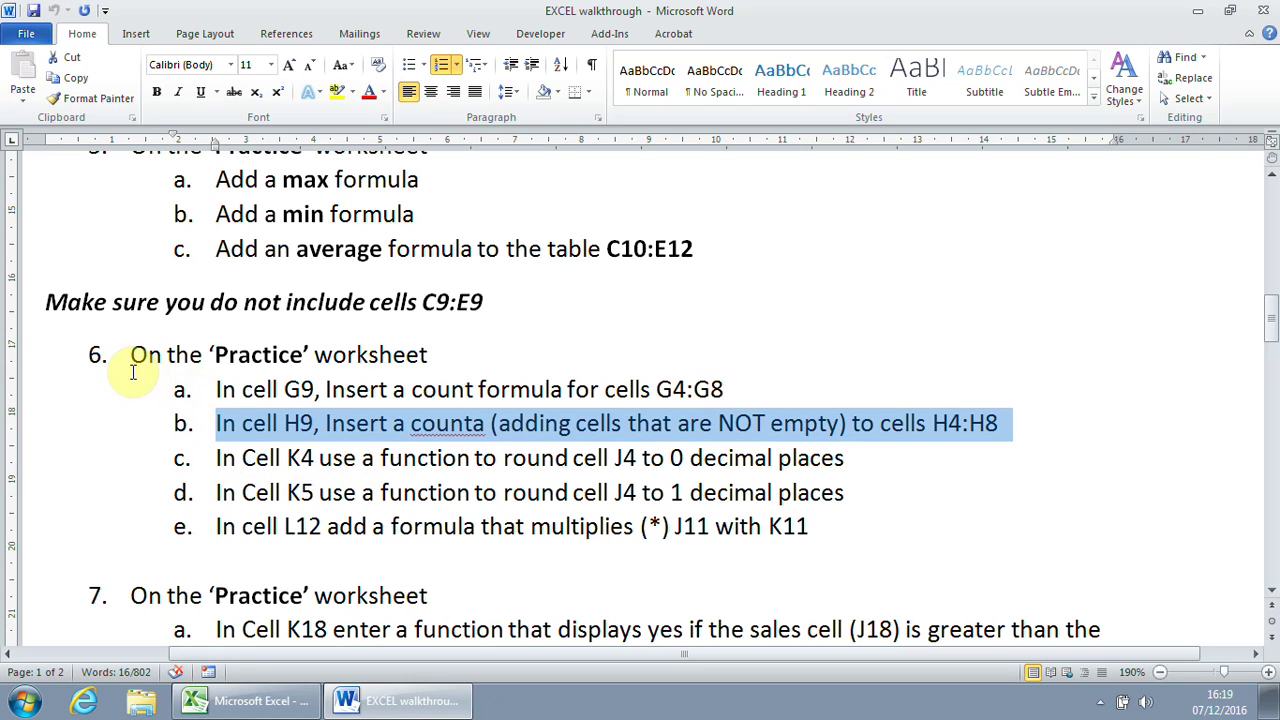
{"action": "left_click_drag", "start_coordinate": [133, 354], "coordinate": [434, 357]}
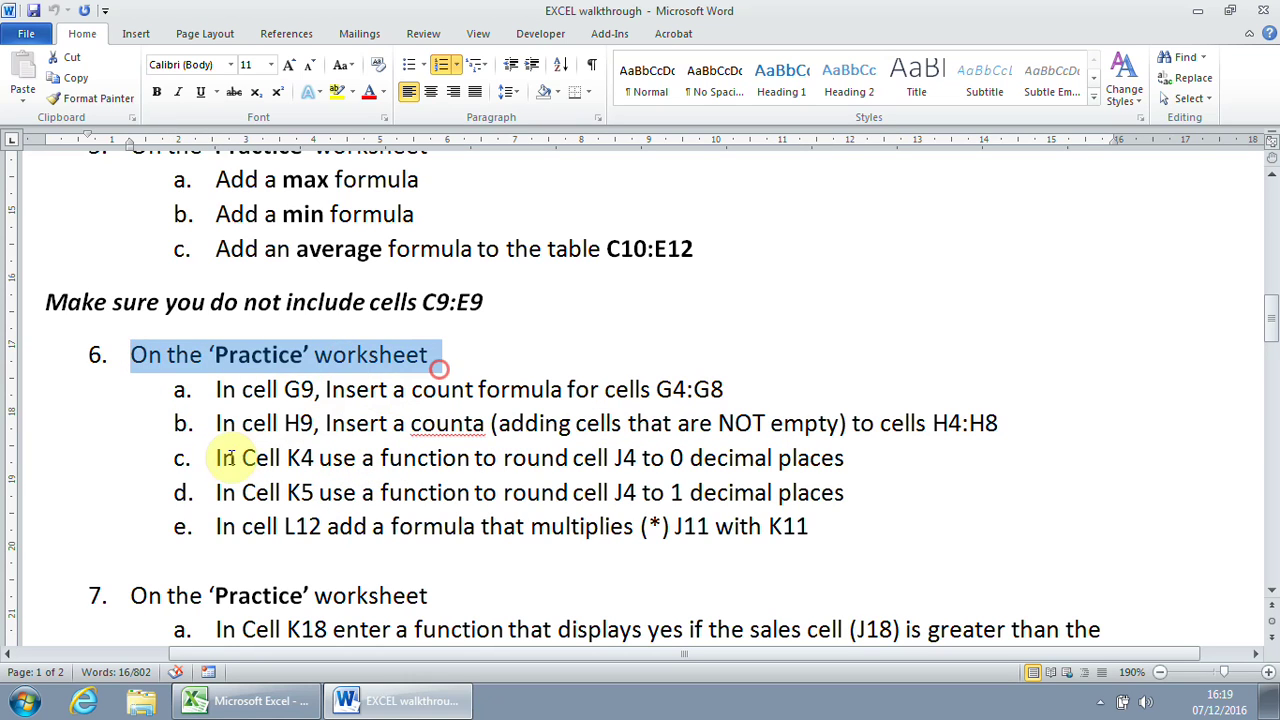
{"action": "left_click_drag", "start_coordinate": [207, 457], "coordinate": [855, 458]}
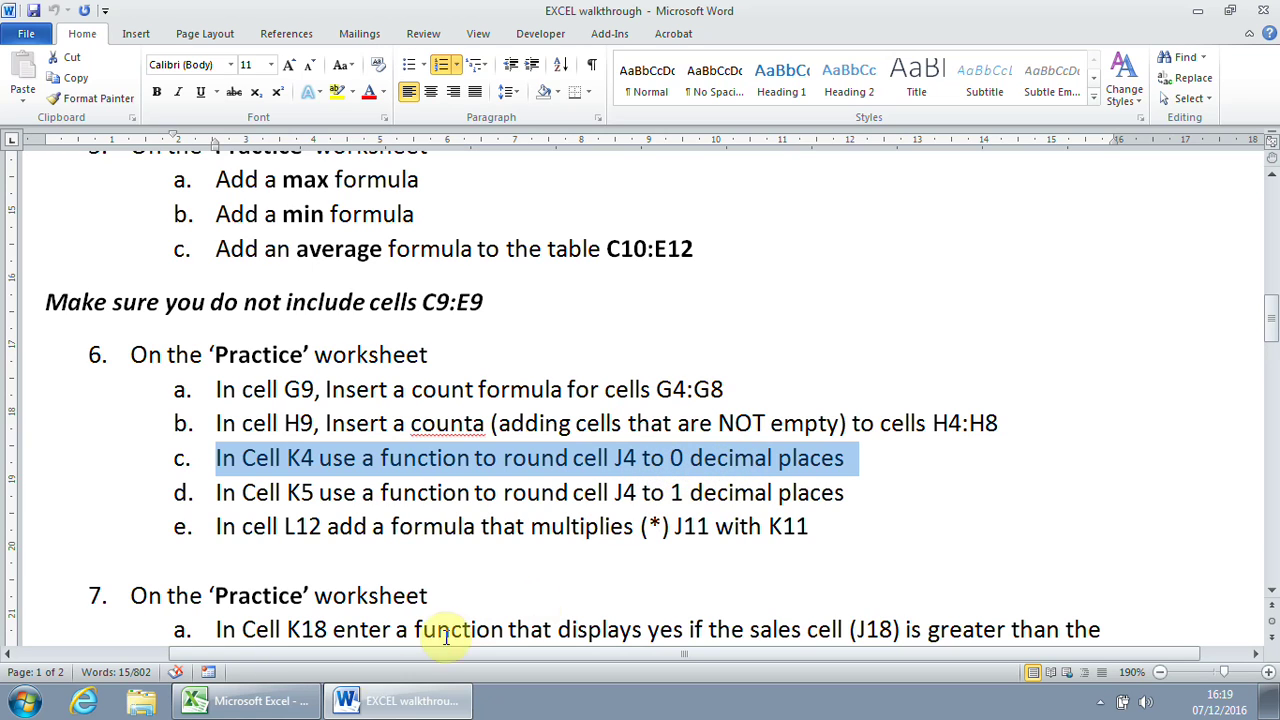
{"action": "mouse_move", "coordinate": [285, 705]}
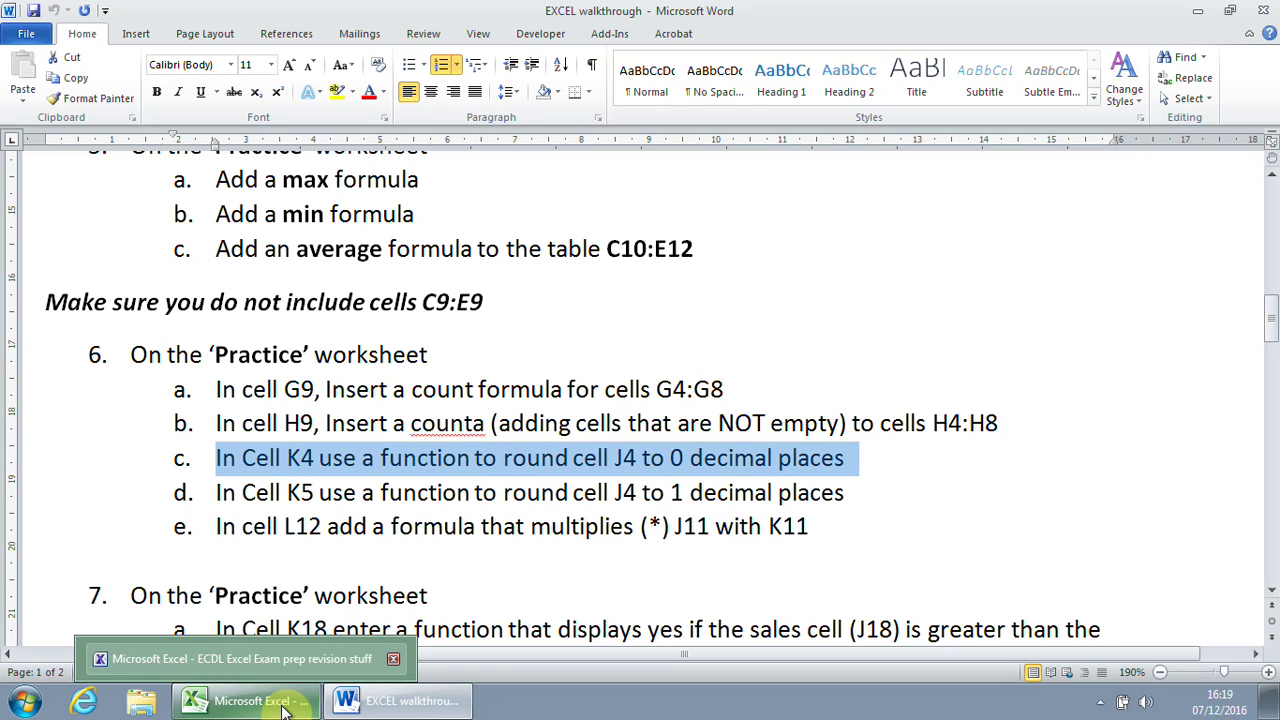
{"action": "left_click", "coordinate": [285, 705]}
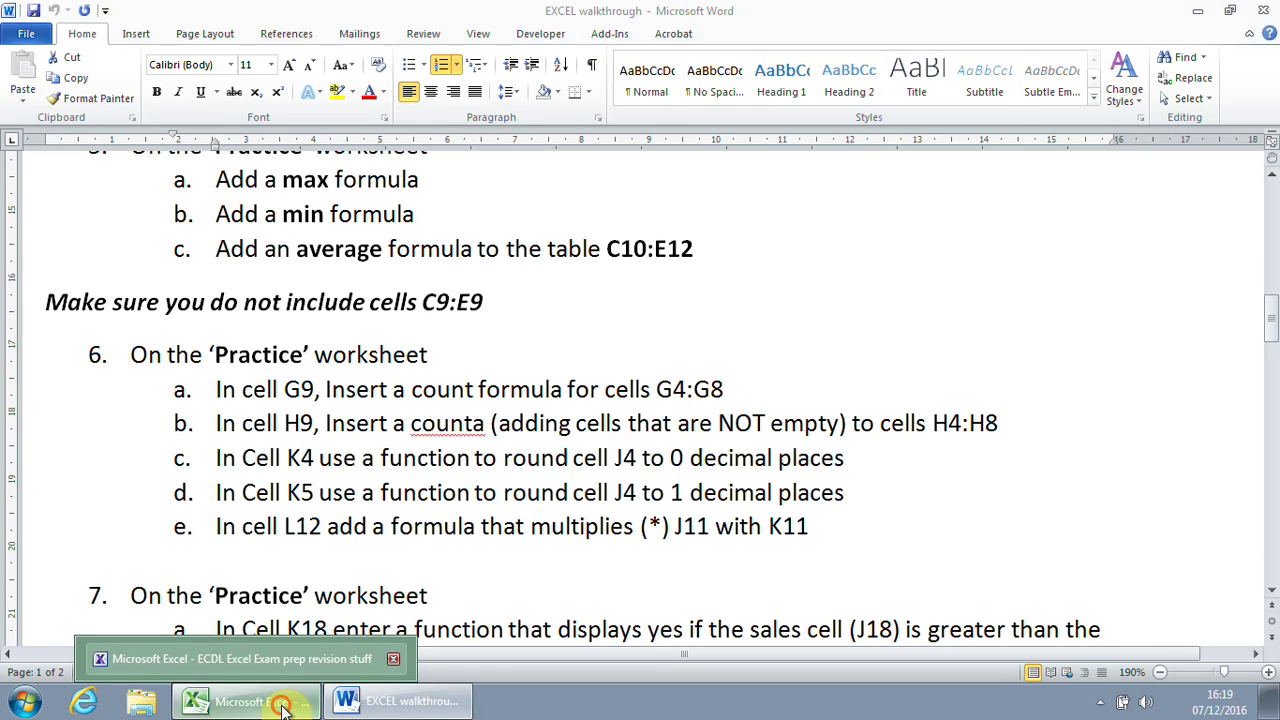
In cell K4, search the function library for "round" and insert the ROUND function.
{"action": "left_click", "coordinate": [922, 150]}
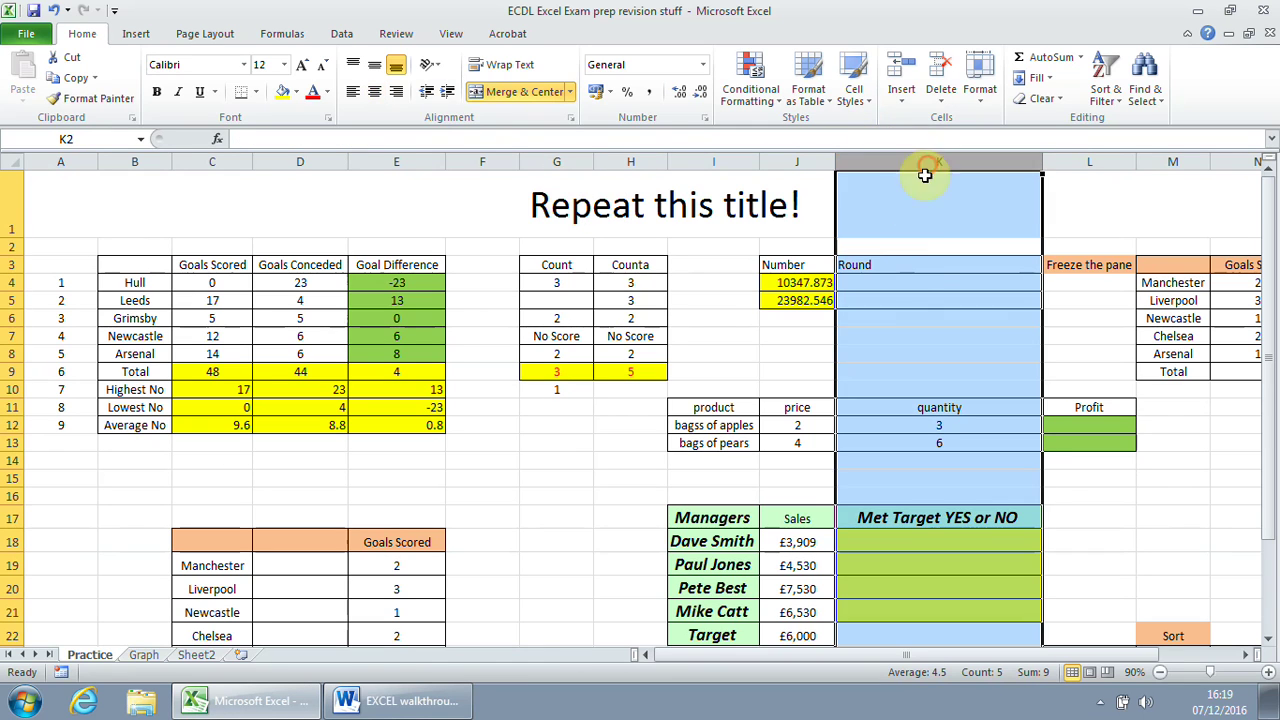
{"action": "left_click", "coordinate": [911, 284]}
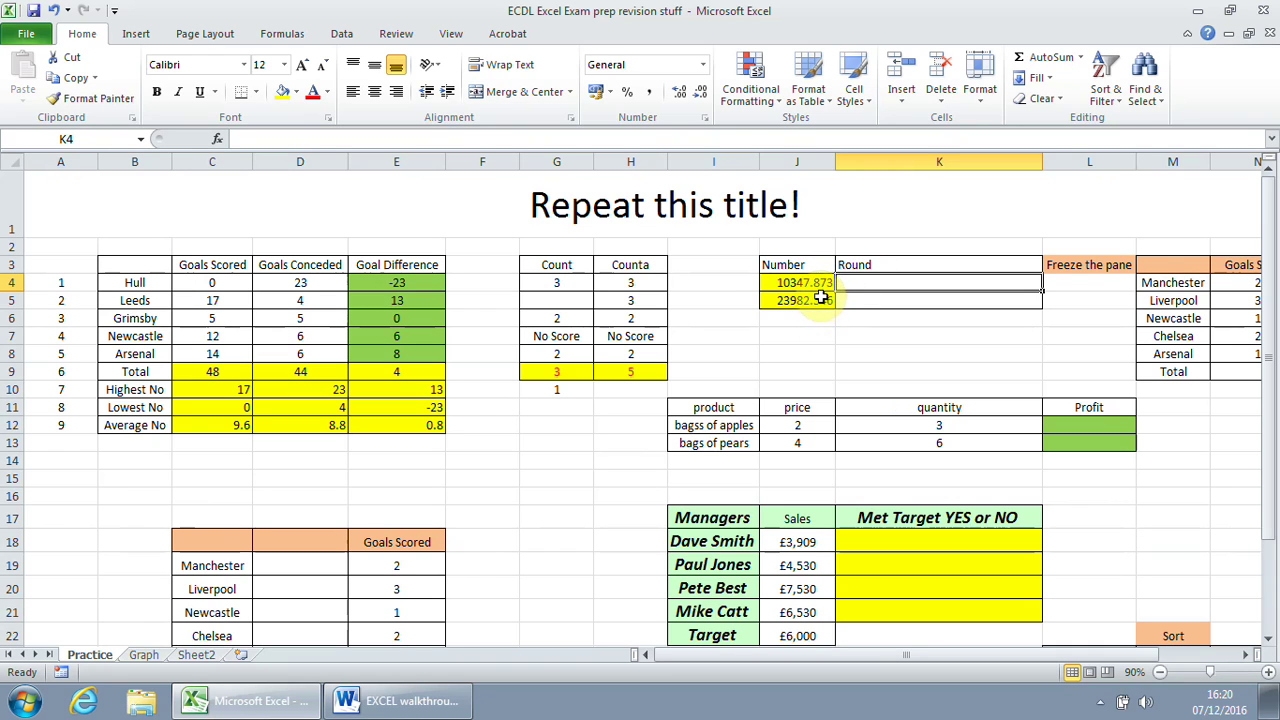
{"action": "left_click", "coordinate": [820, 283]}
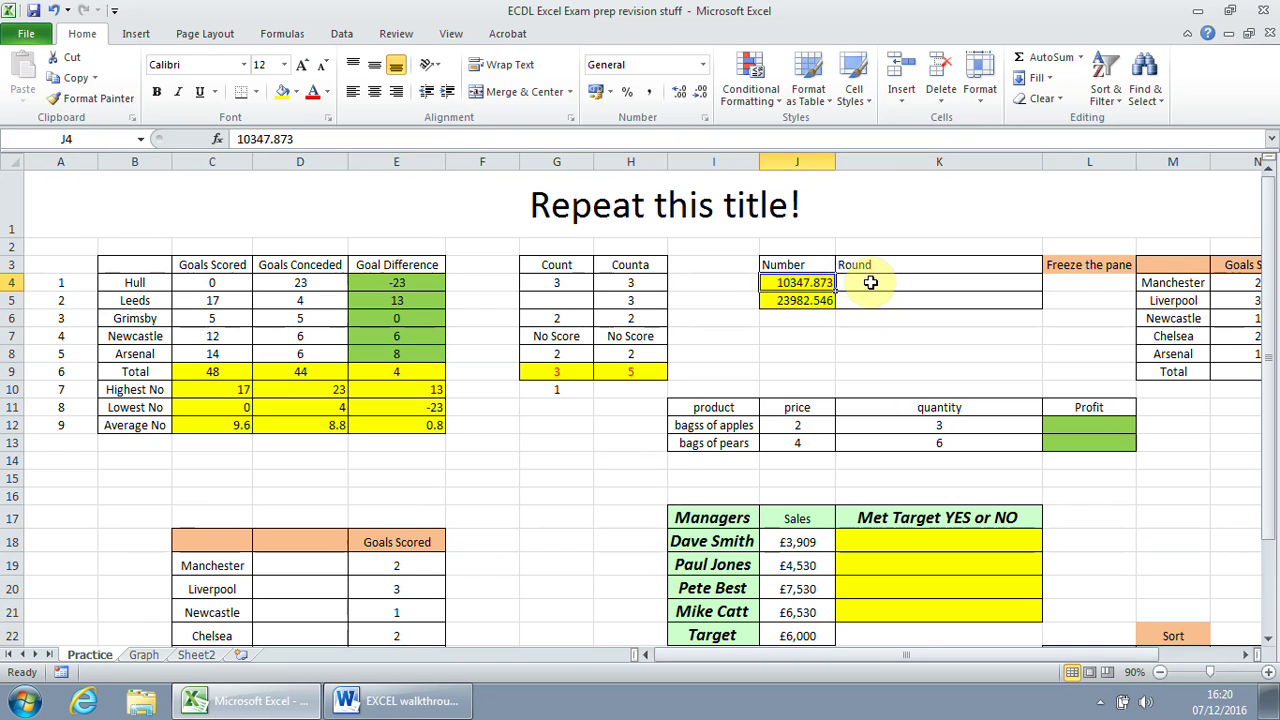
{"action": "left_click", "coordinate": [872, 282]}
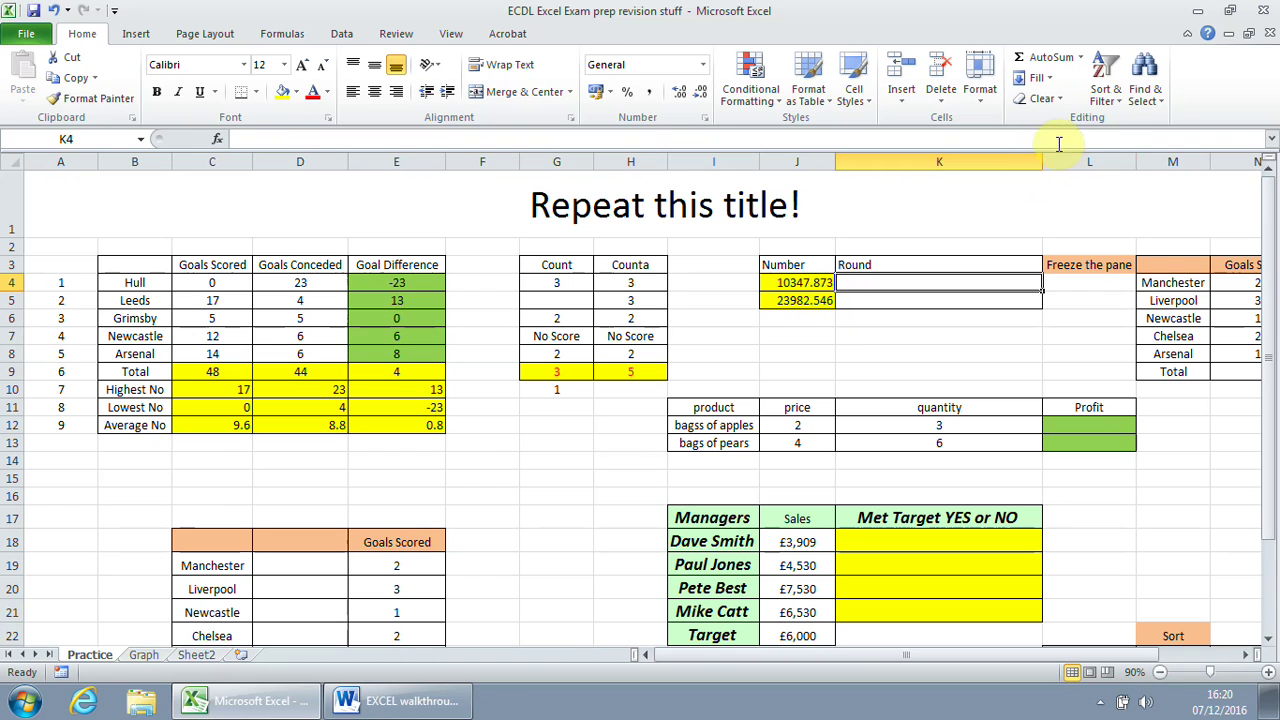
{"action": "left_click", "coordinate": [1080, 57]}
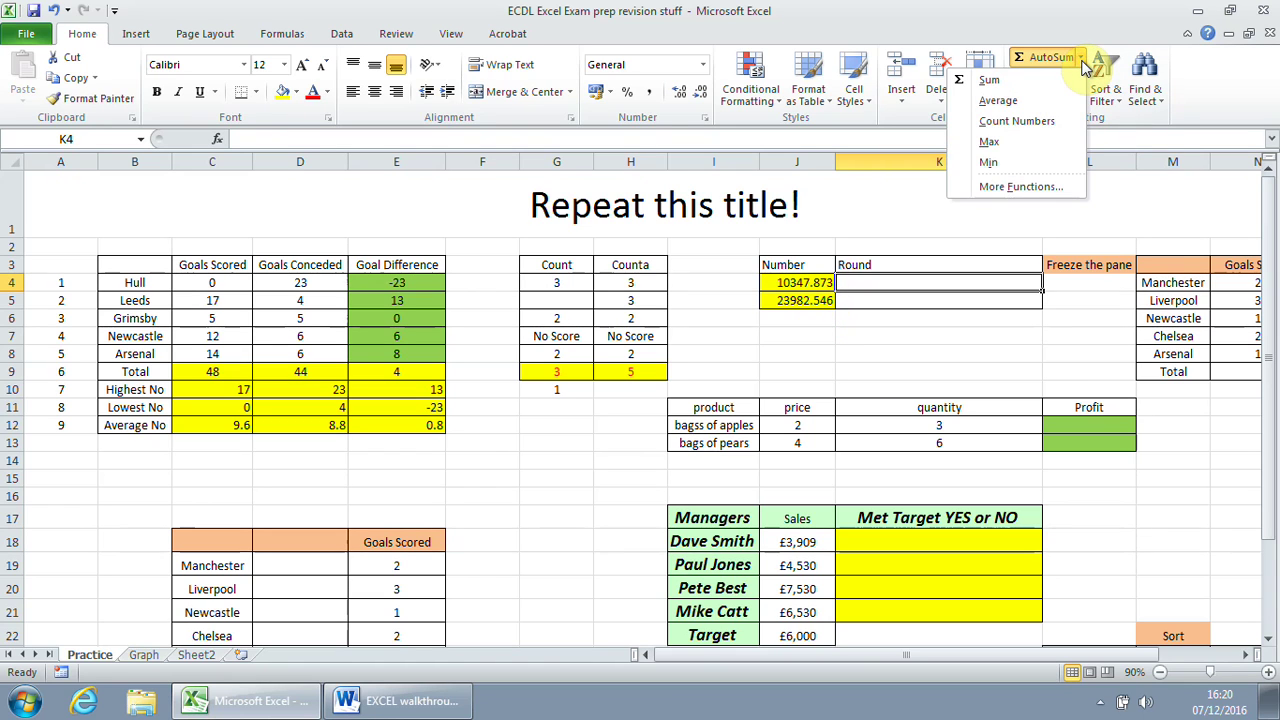
{"action": "left_click", "coordinate": [1042, 187]}
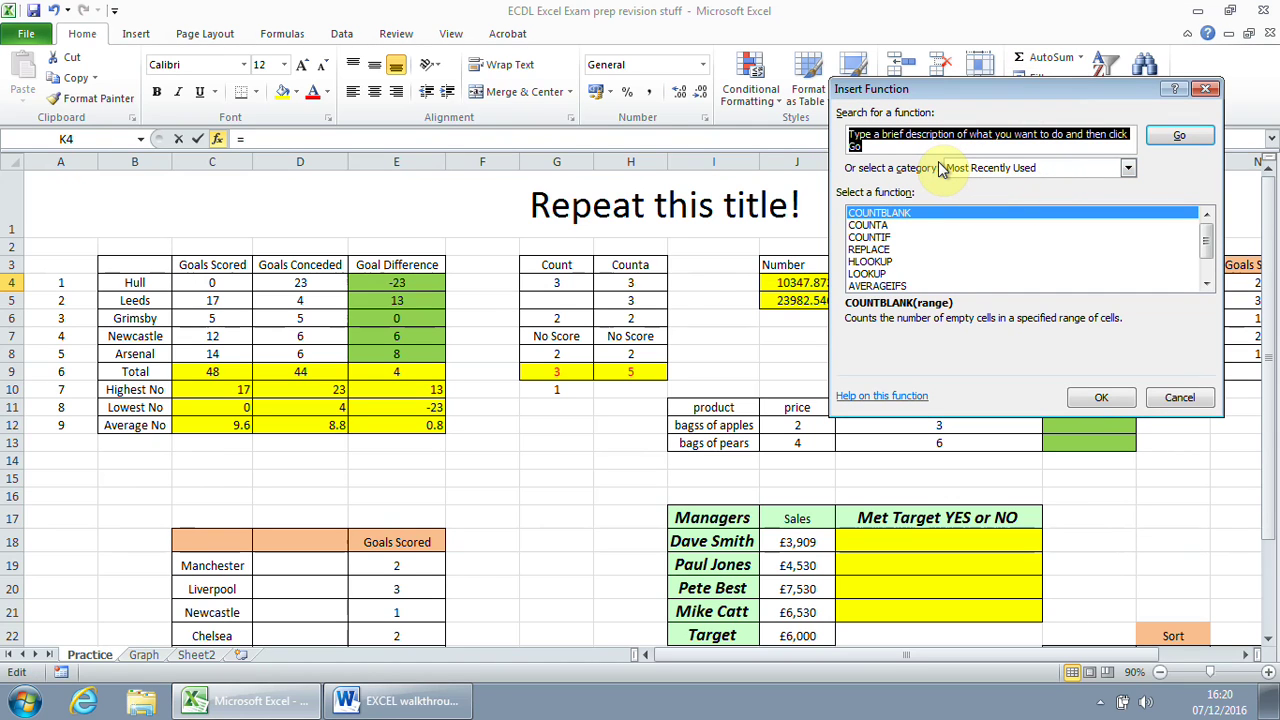
{"action": "type", "text": "round"}
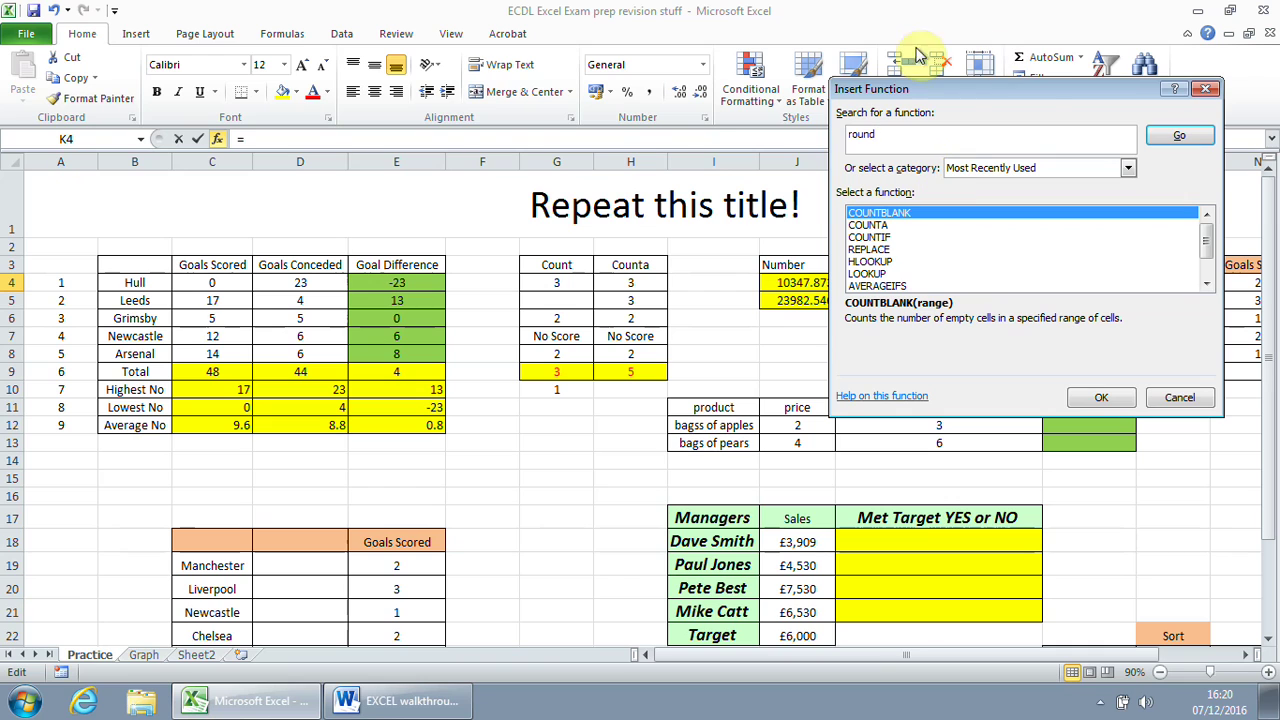
{"action": "key", "text": "Return"}
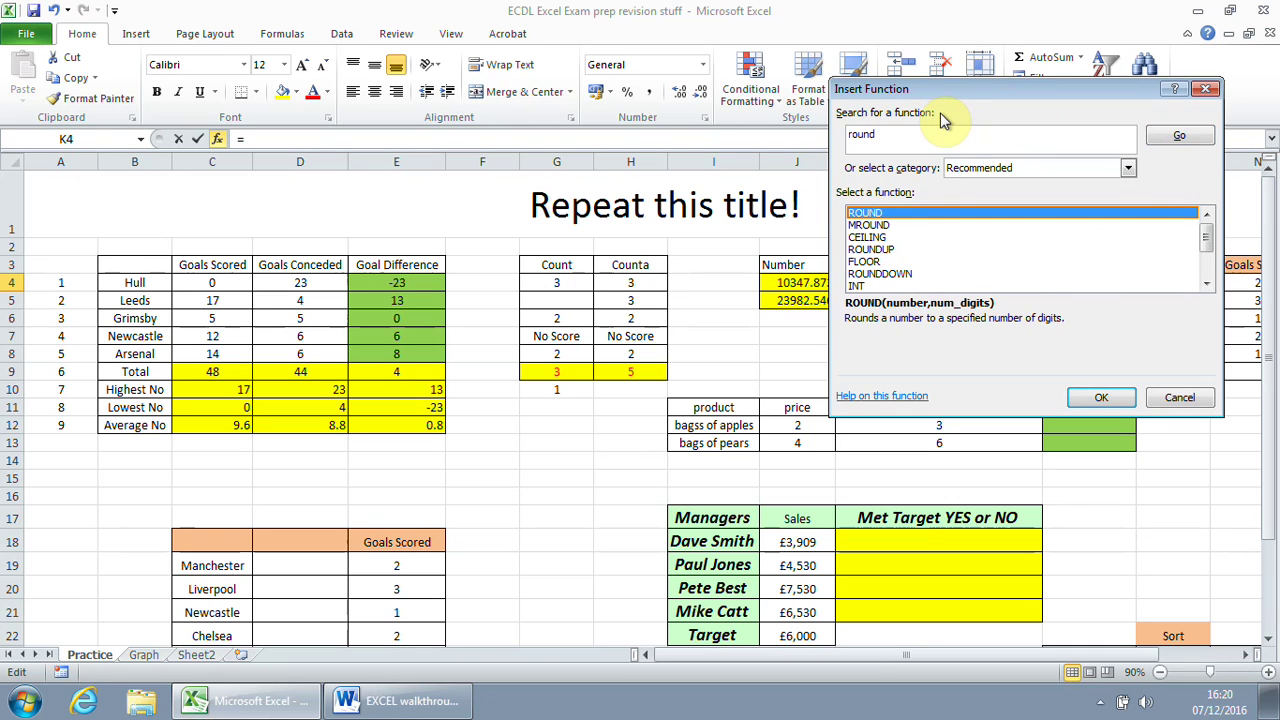
{"action": "left_click", "coordinate": [882, 215]}
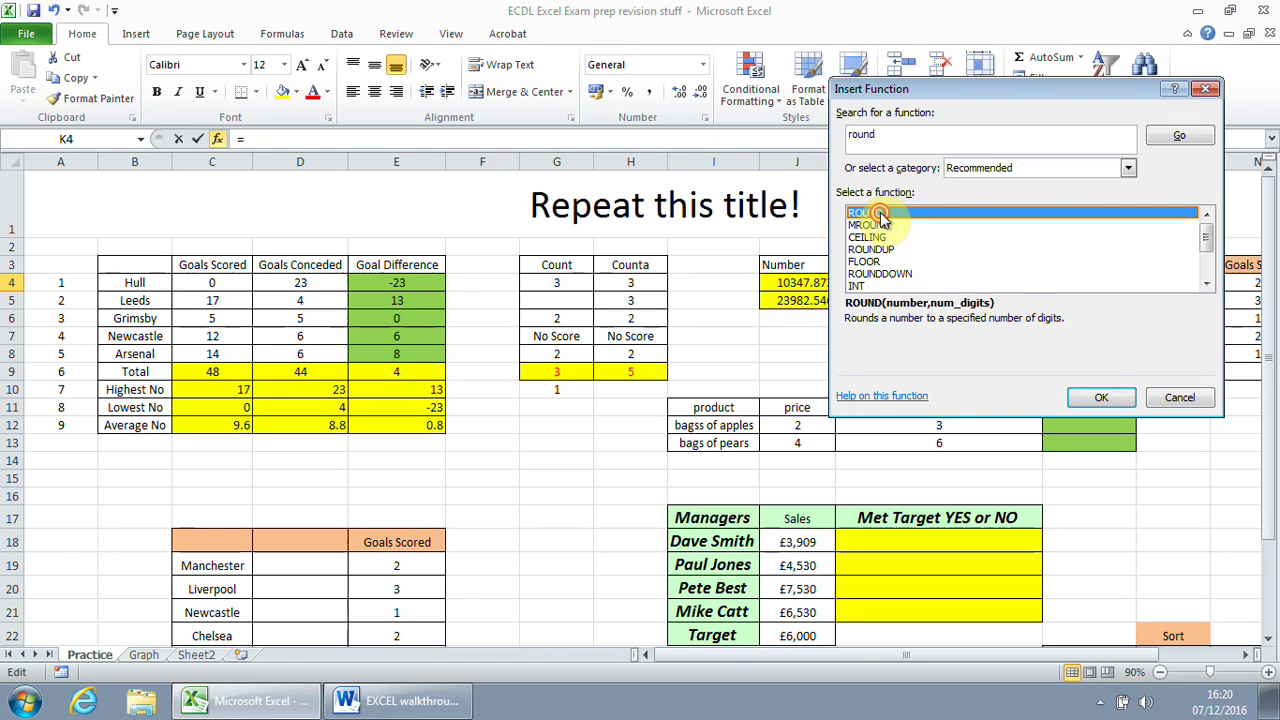
{"action": "double_click", "coordinate": [879, 213]}
Set the ROUND number to J4 with 0 digits and complete the formula in K4.
{"action": "left_click_drag", "start_coordinate": [903, 140], "coordinate": [957, 340]}
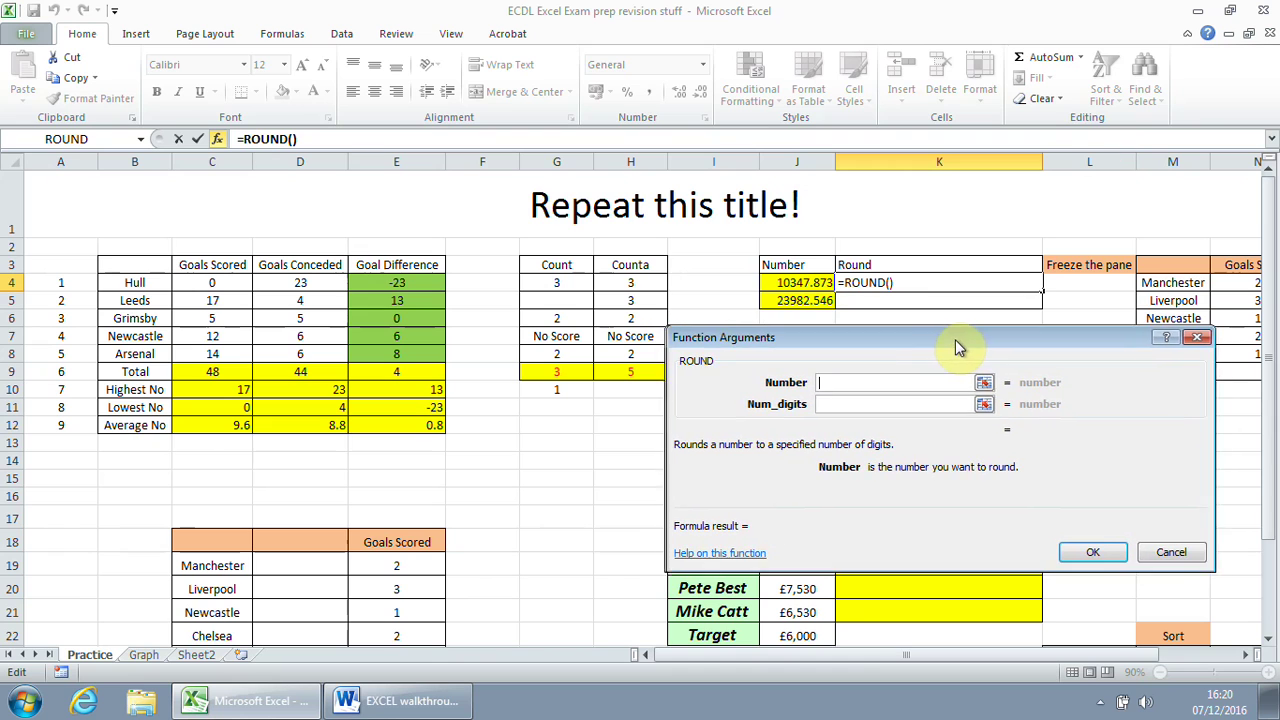
{"action": "left_click", "coordinate": [990, 386]}
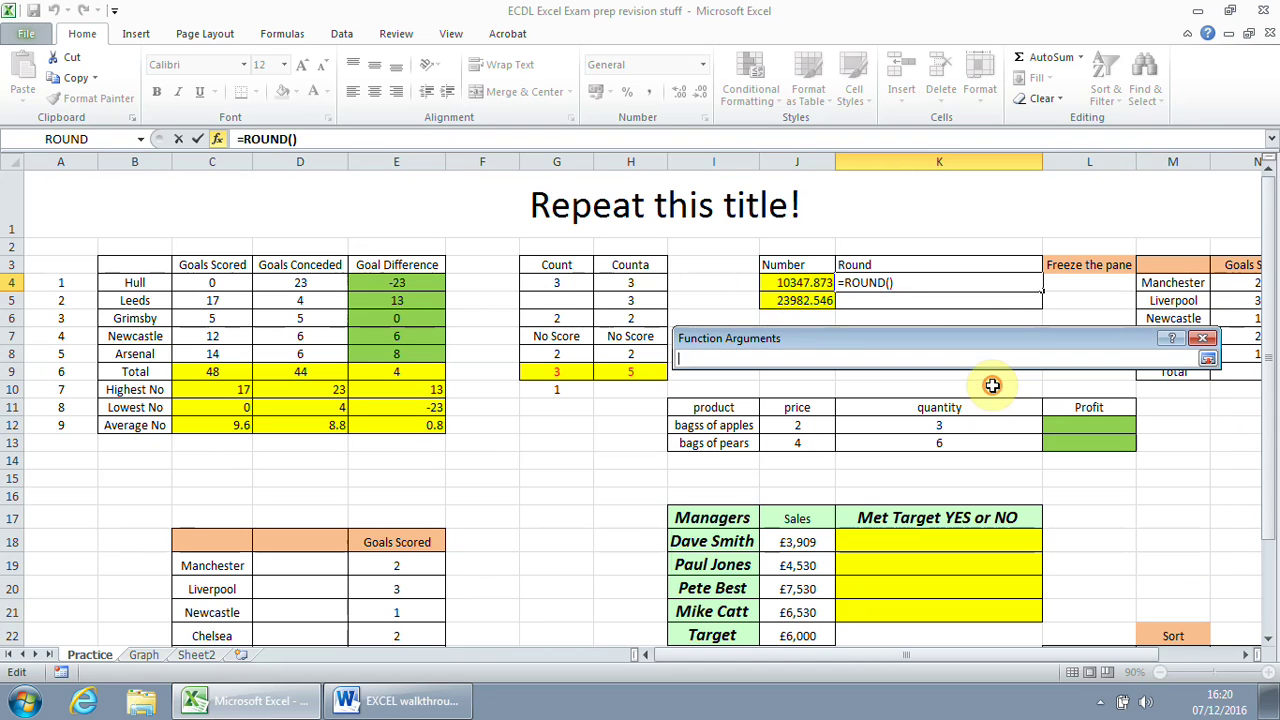
{"action": "left_click", "coordinate": [806, 283]}
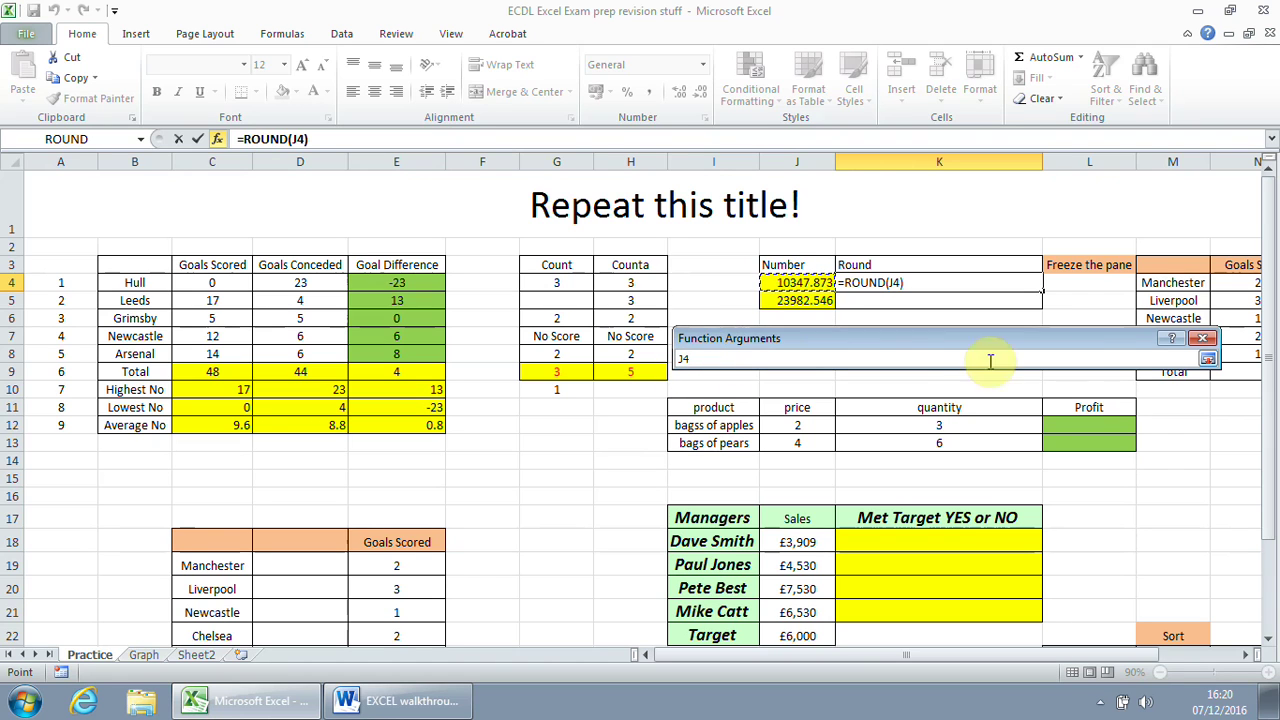
{"action": "left_click", "coordinate": [1208, 359]}
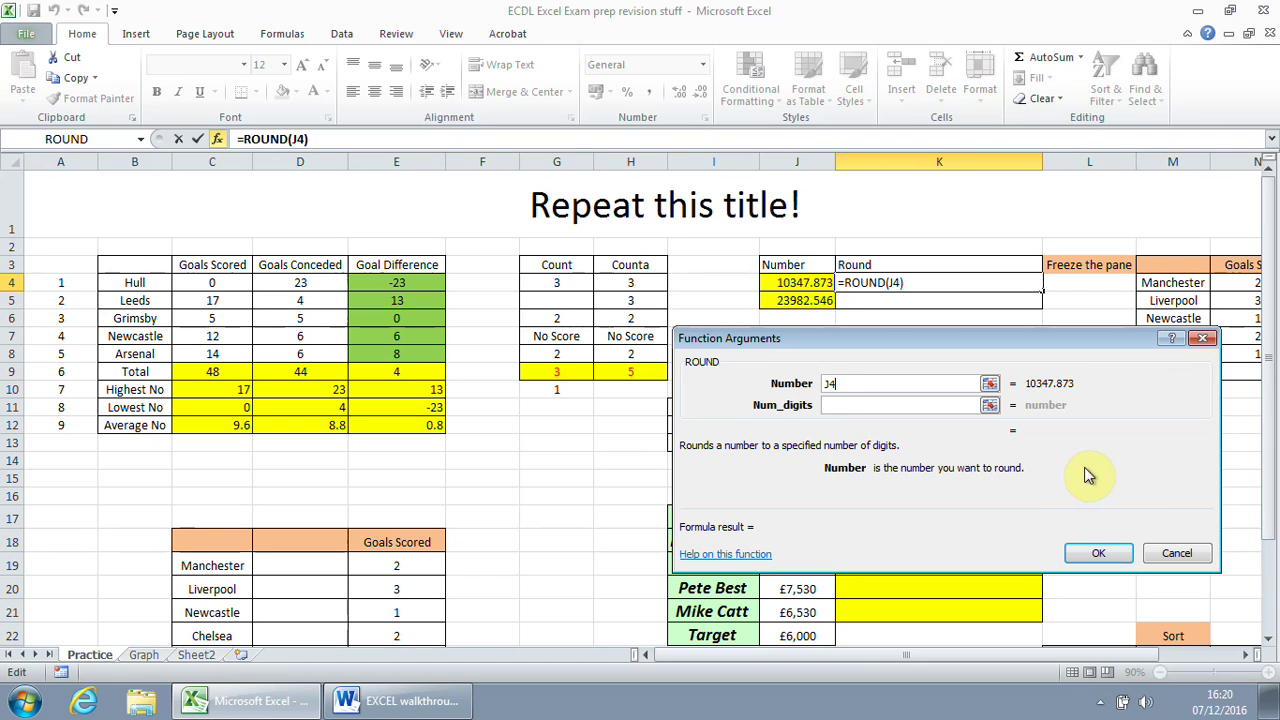
{"action": "left_click", "coordinate": [841, 404]}
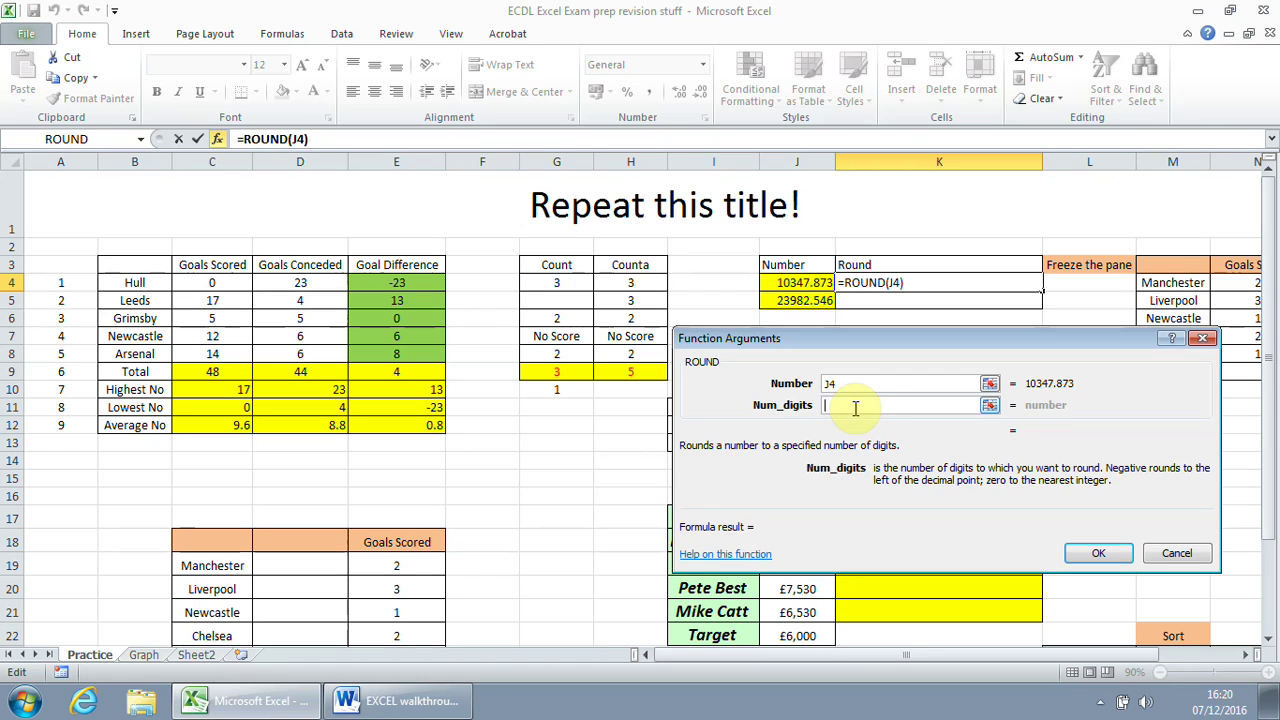
{"action": "type", "text": "0"}
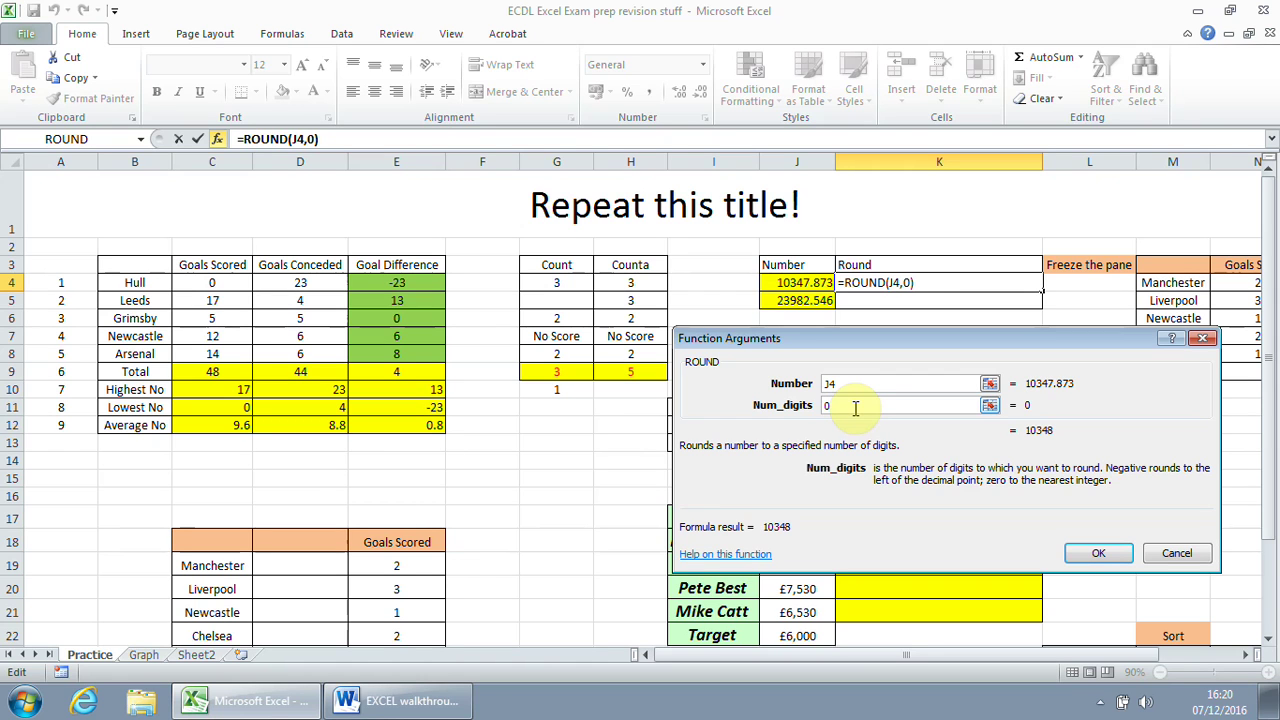
{"action": "left_click", "coordinate": [1094, 556]}
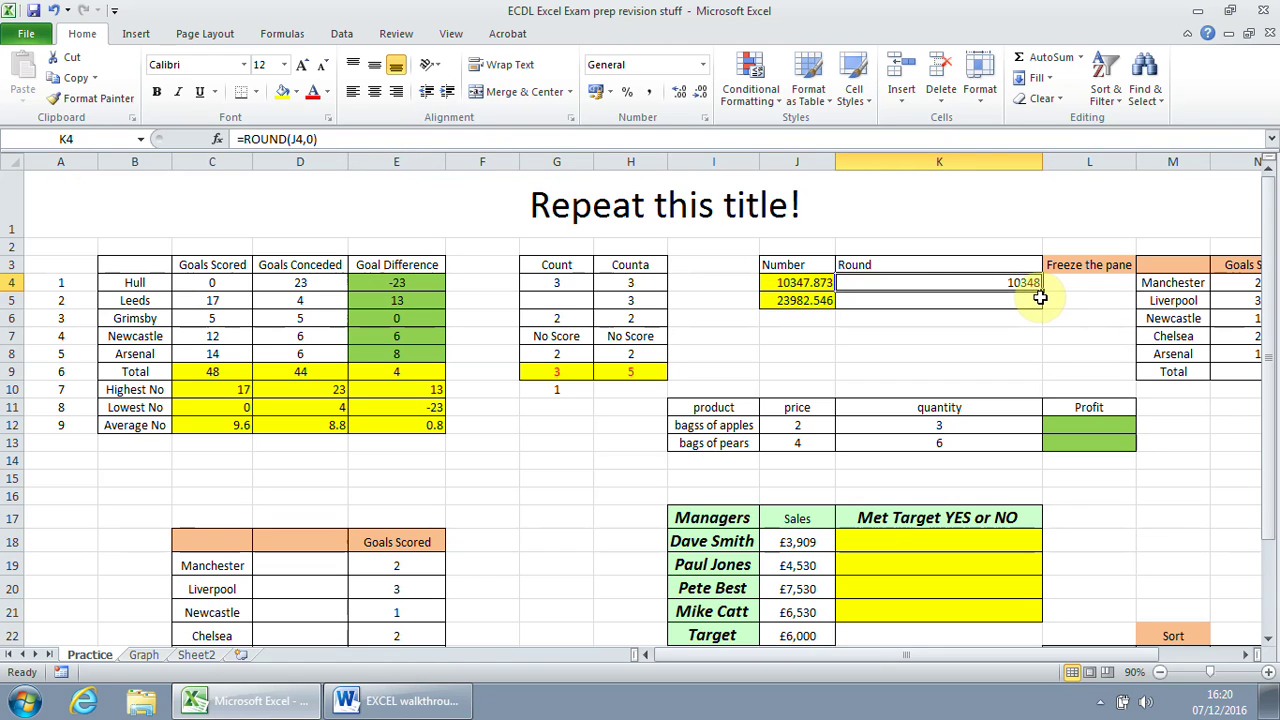
Start a function in cell K5 and search the function library for "round".
{"action": "left_click", "coordinate": [900, 300]}
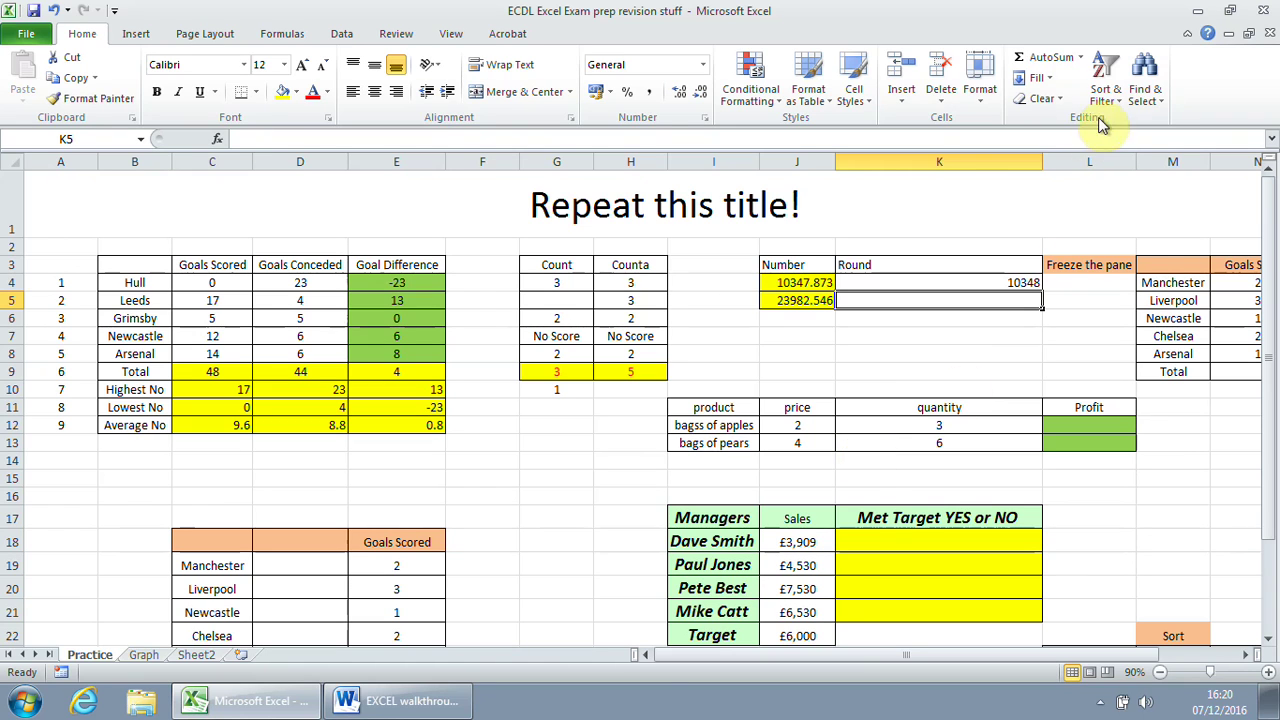
{"action": "left_click", "coordinate": [1081, 57]}
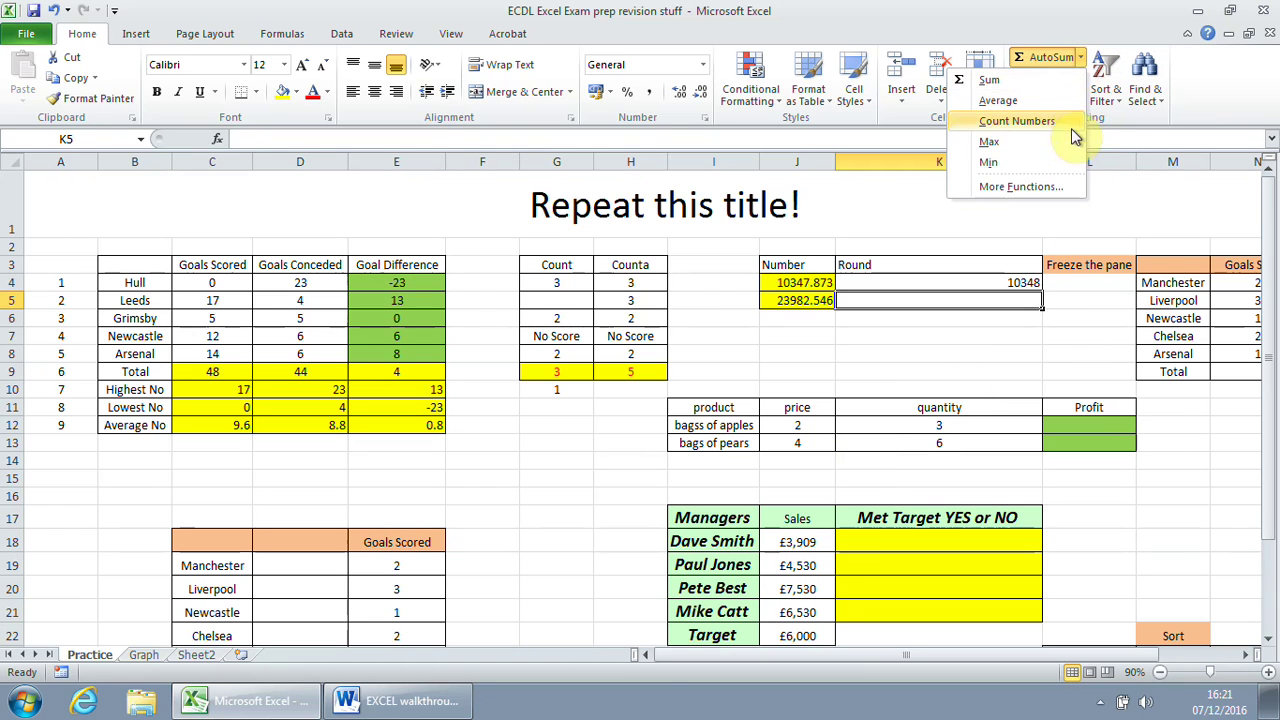
{"action": "left_click", "coordinate": [1020, 187]}
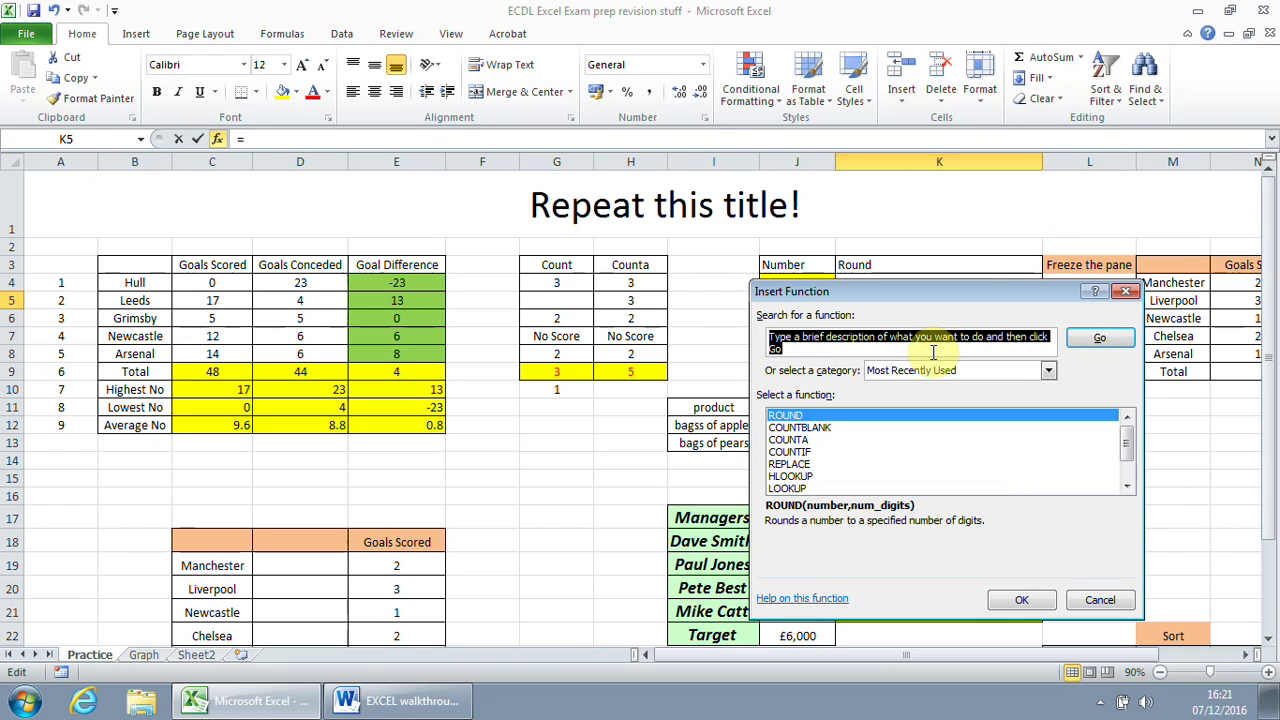
{"action": "type", "text": "round"}
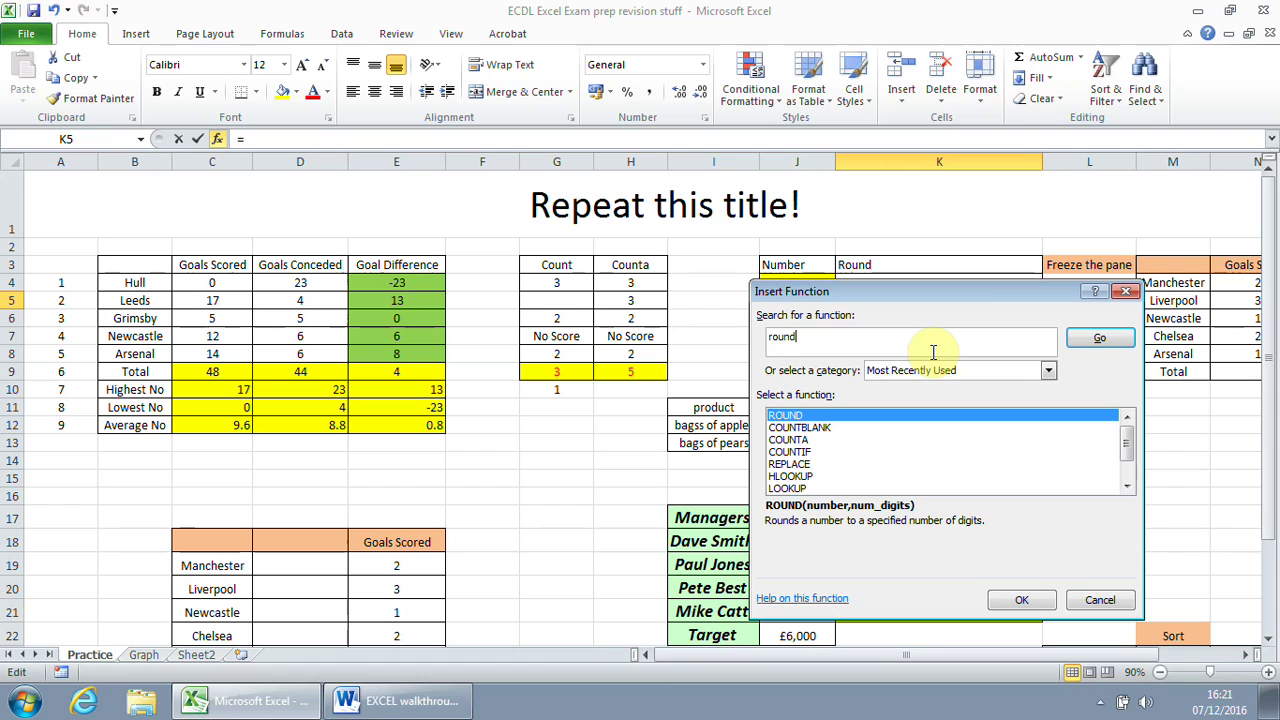
{"action": "key", "text": "Return"}
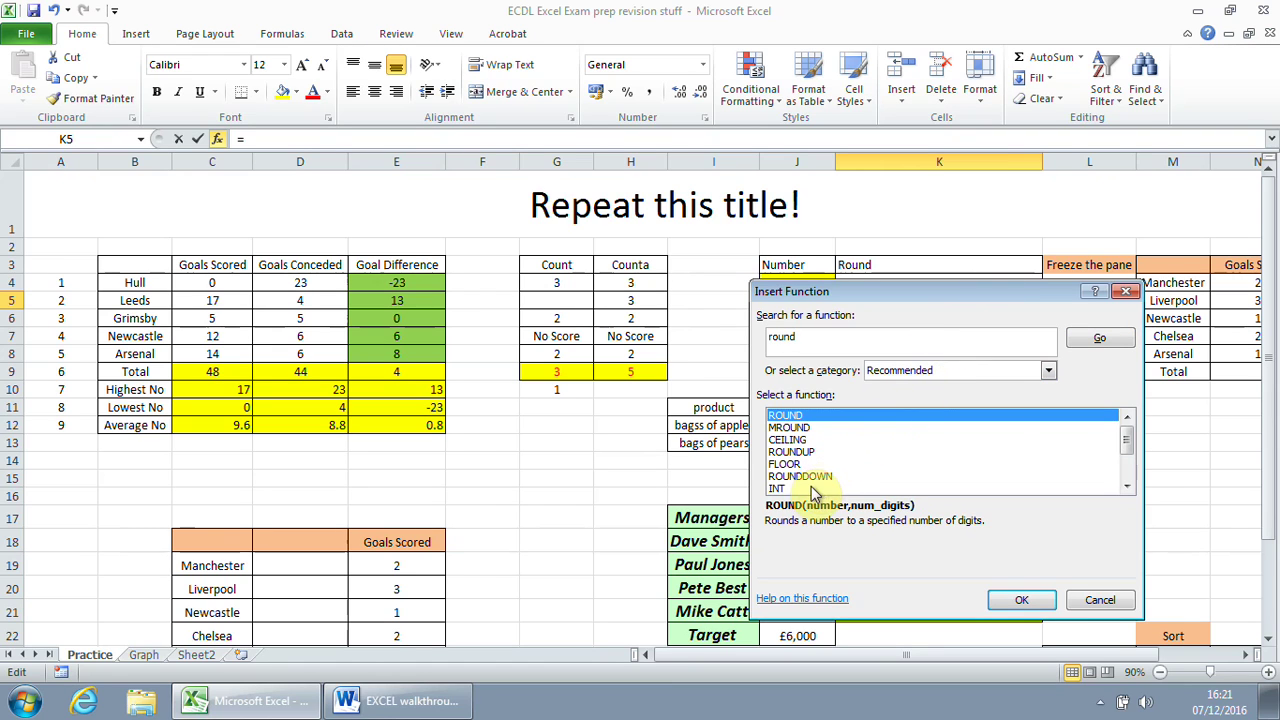
Search the function library for "roundup" and return to the "round" search.
{"action": "left_click", "coordinate": [831, 339]}
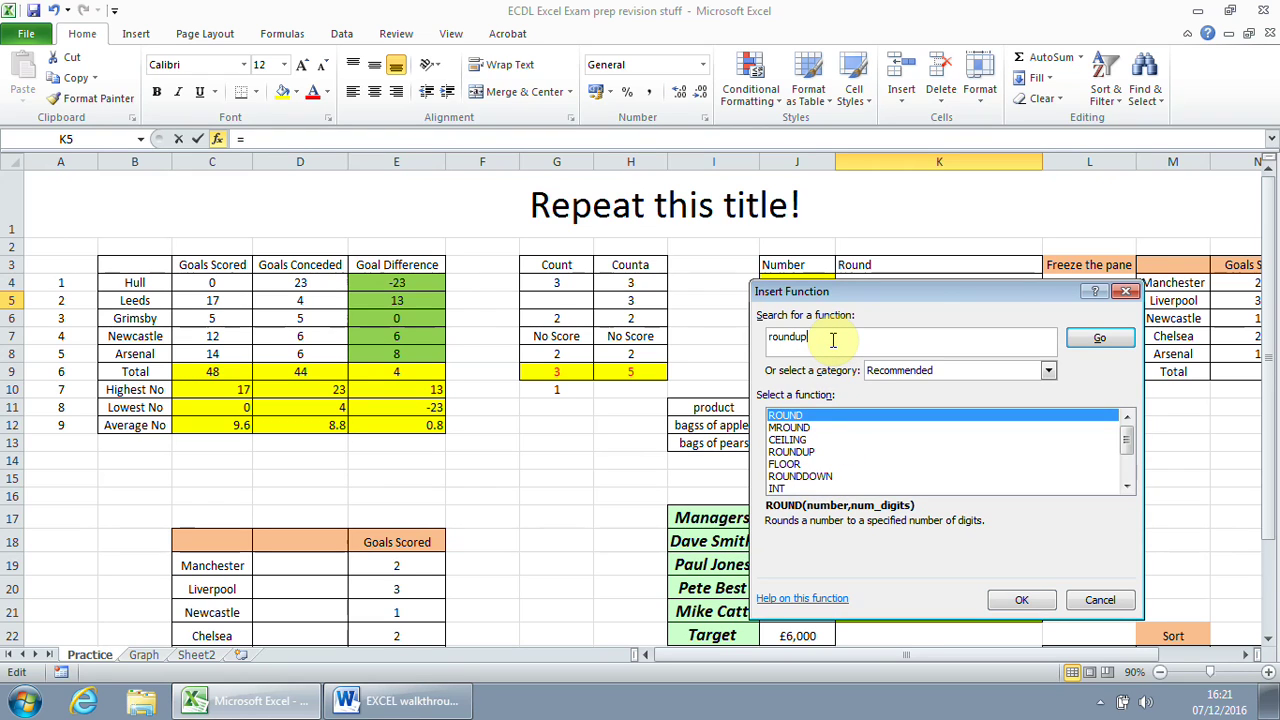
{"action": "key", "text": "Return"}
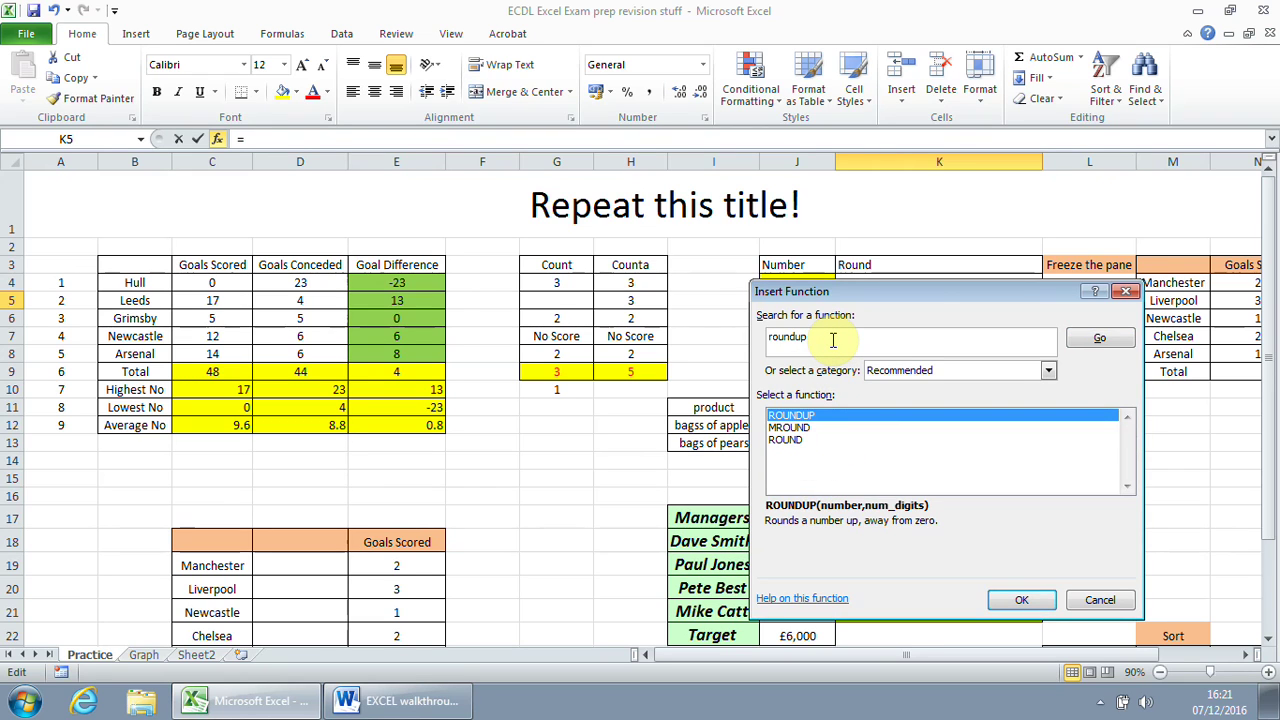
{"action": "left_click", "coordinate": [831, 339]}
{"action": "key", "text": "Return"}
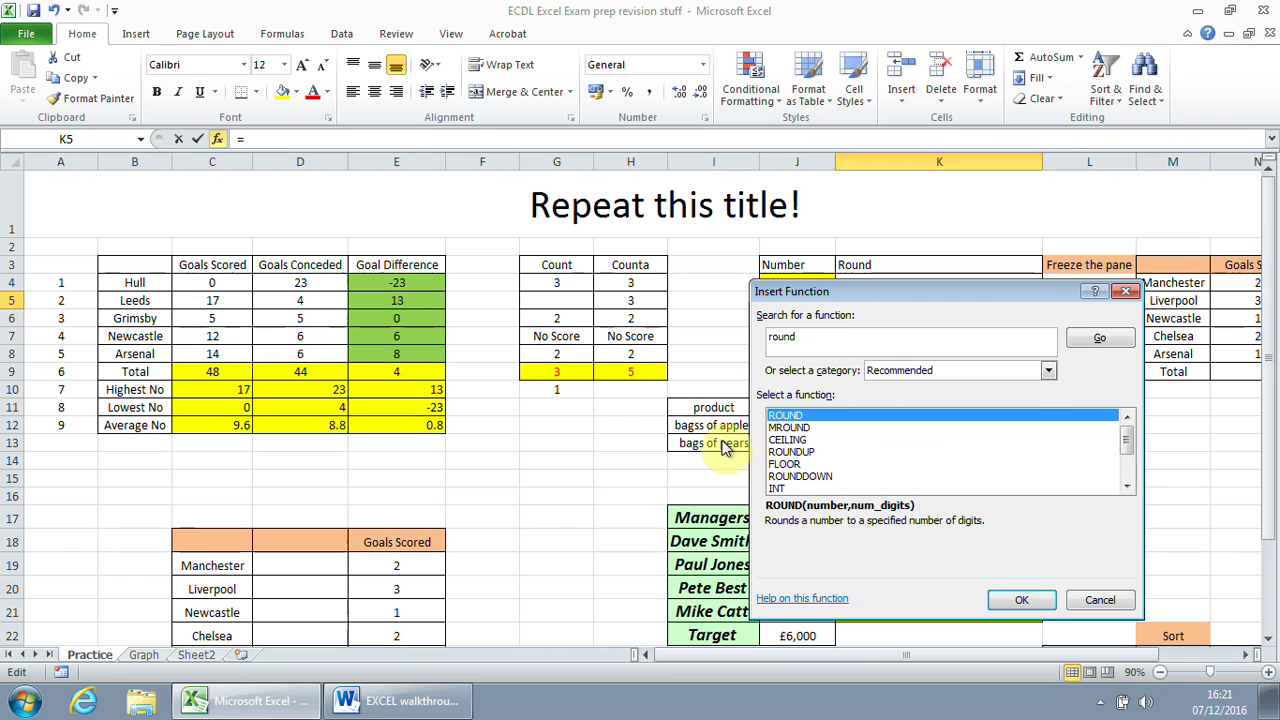
Insert the ROUND function in K5 with J5 as the number and 1 digit, and complete the formula.
{"action": "double_click", "coordinate": [803, 421]}
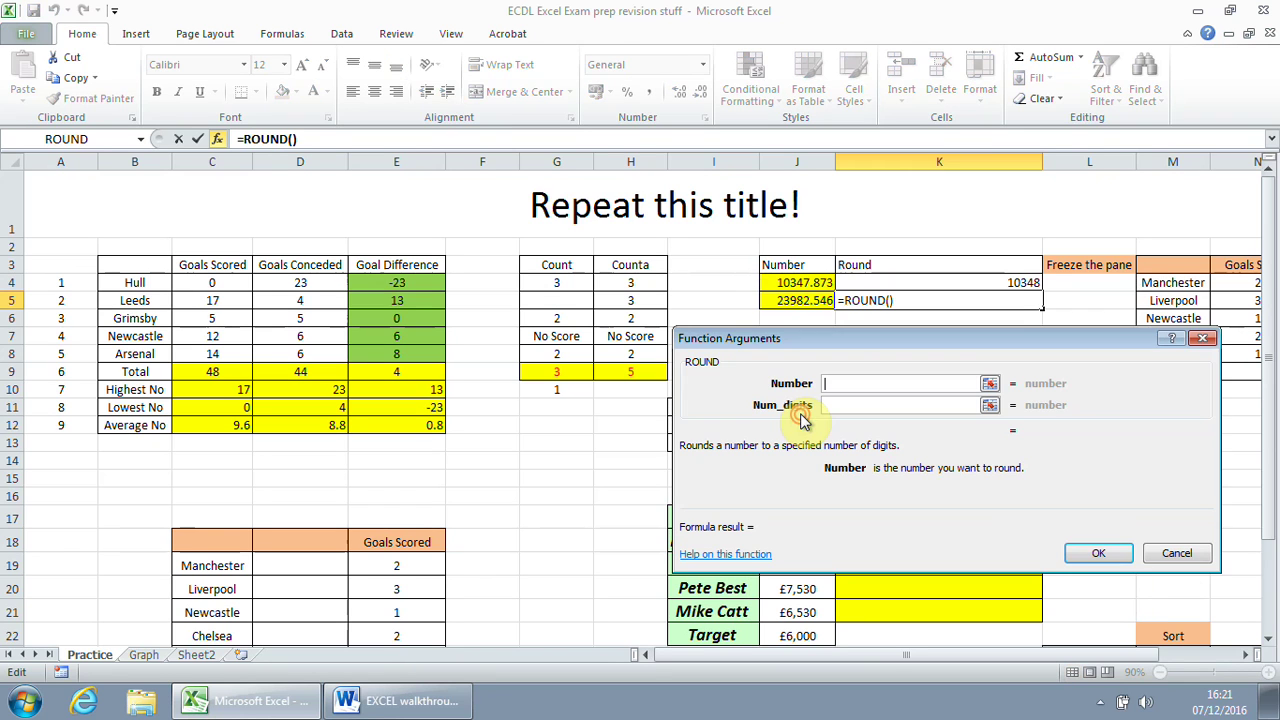
{"action": "left_click_drag", "start_coordinate": [840, 338], "coordinate": [815, 352]}
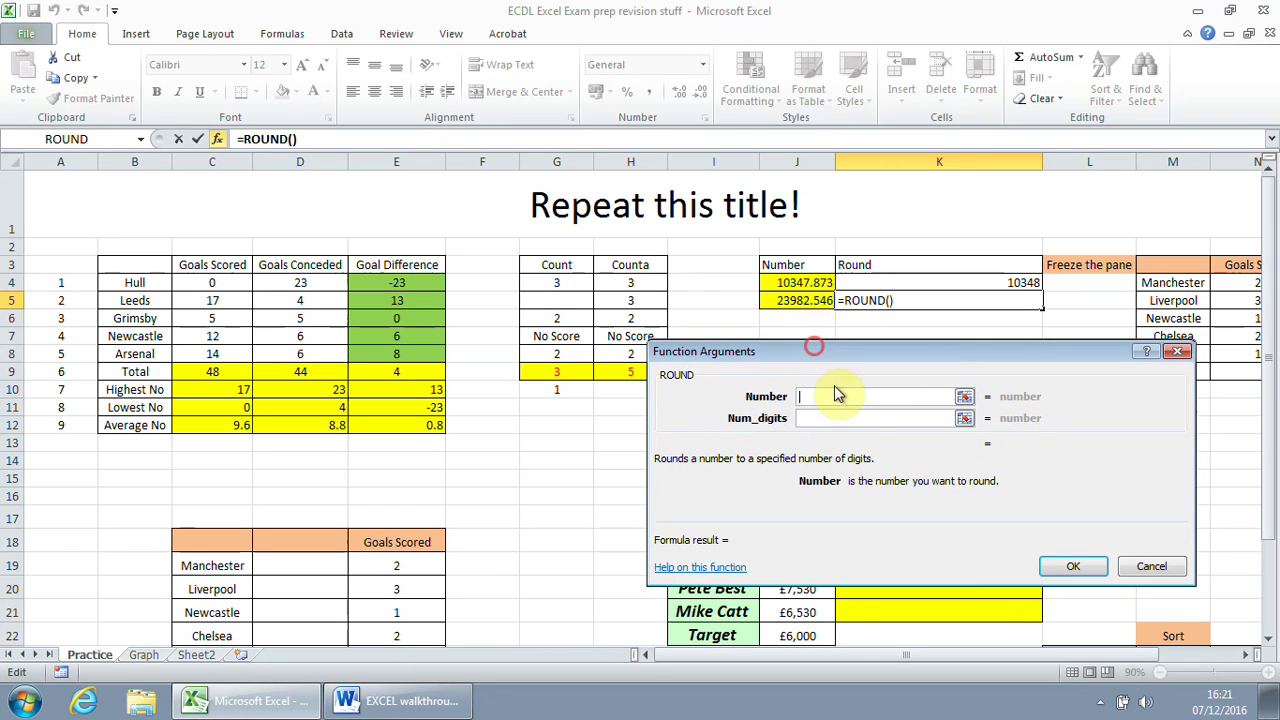
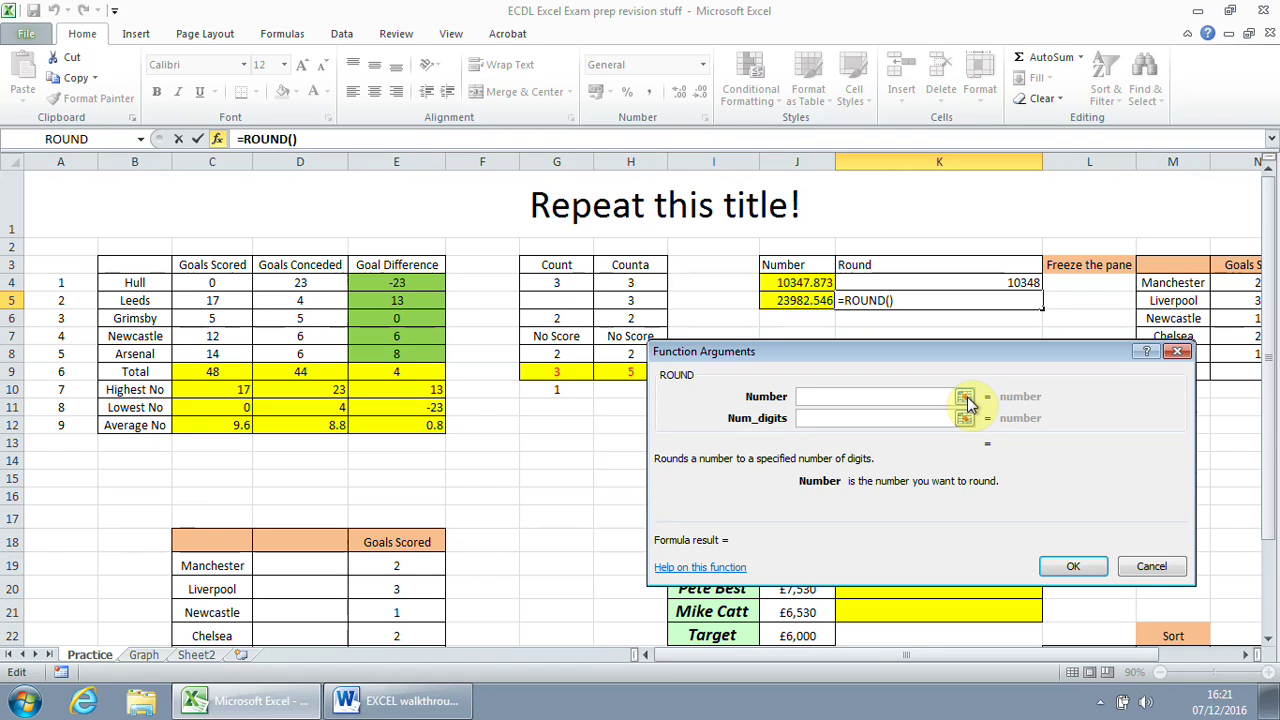
{"action": "left_click", "coordinate": [965, 398]}
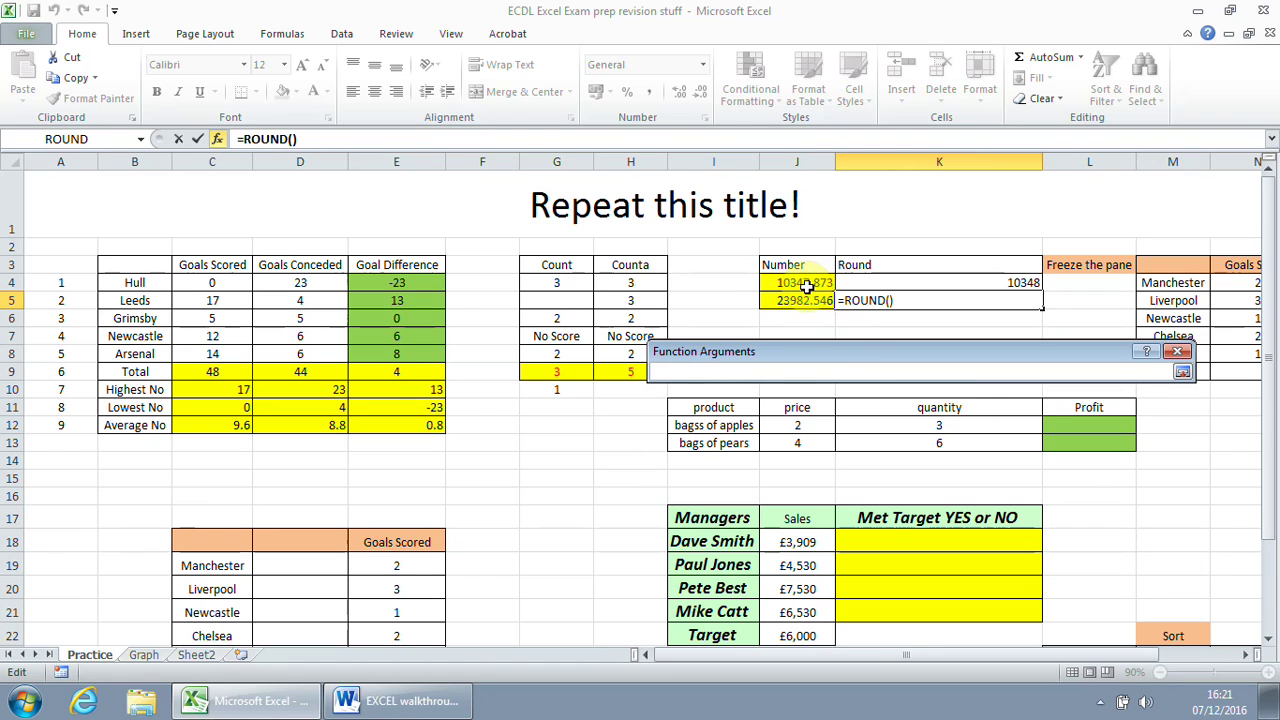
{"action": "left_click", "coordinate": [805, 299]}
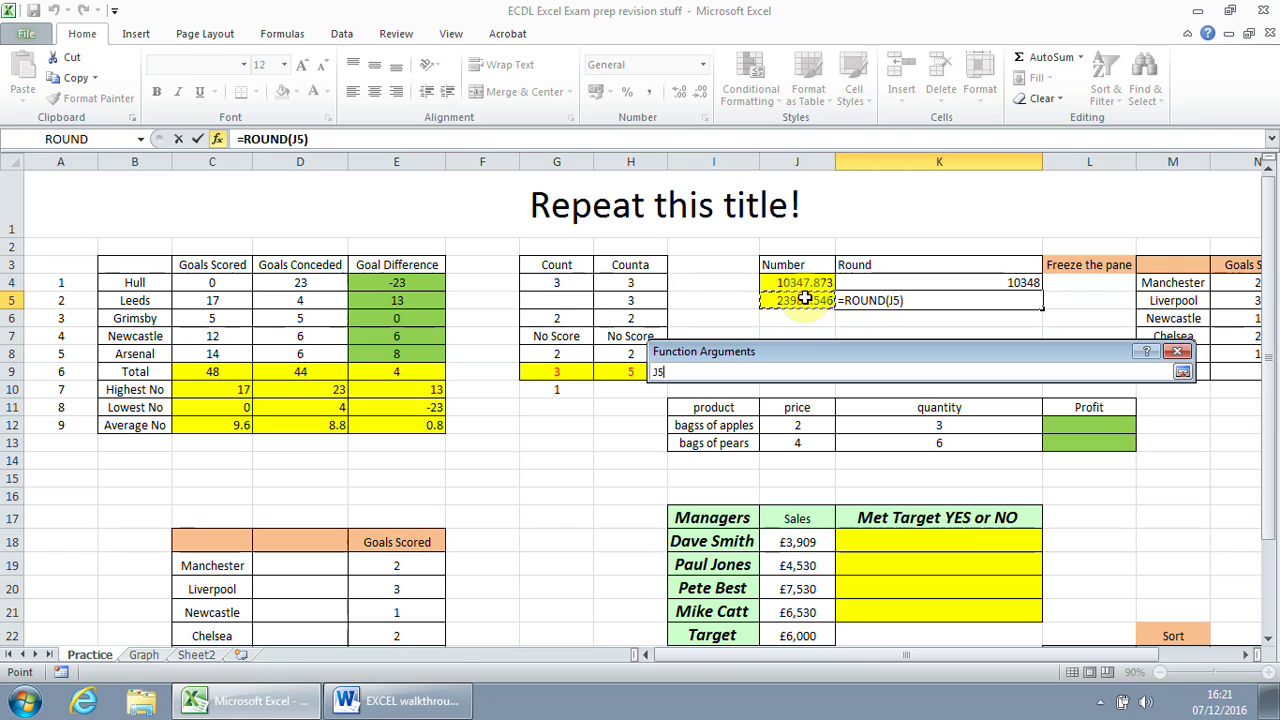
{"action": "left_click", "coordinate": [1181, 371]}
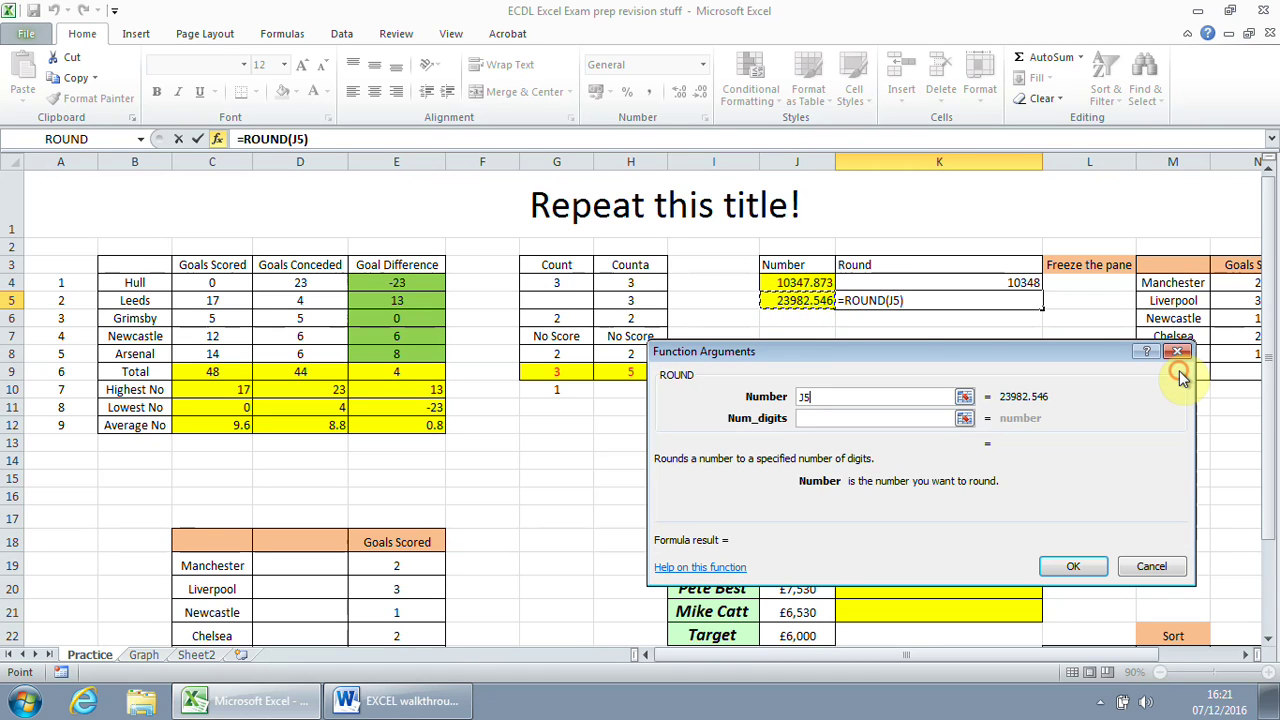
{"action": "left_click", "coordinate": [816, 418]}
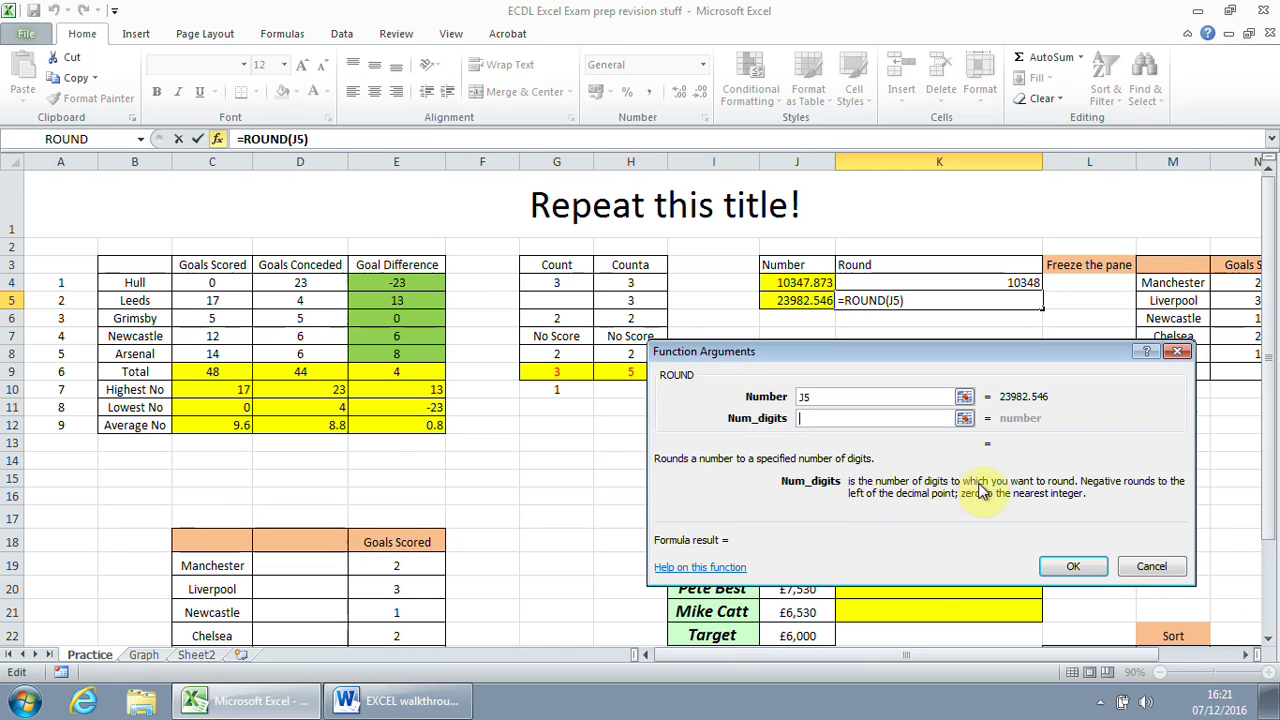
{"action": "left_click", "coordinate": [857, 420]}
{"action": "type", "text": "1"}
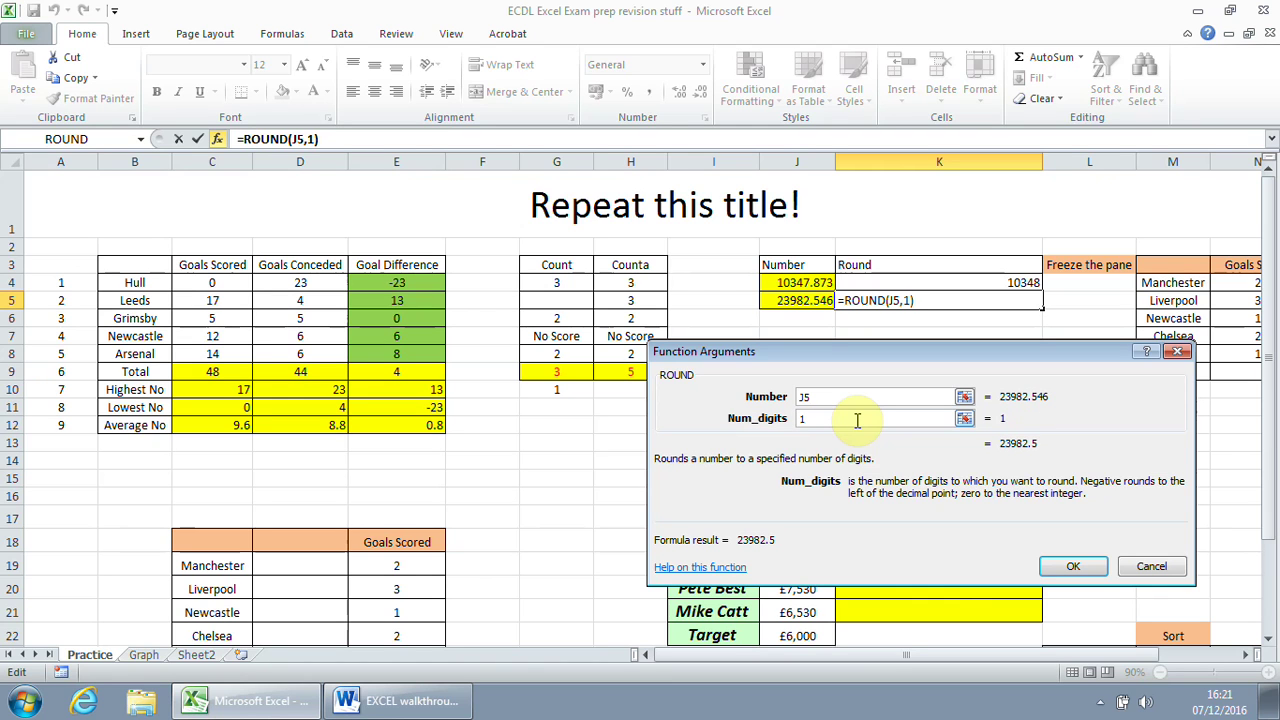
{"action": "left_click", "coordinate": [1072, 566]}
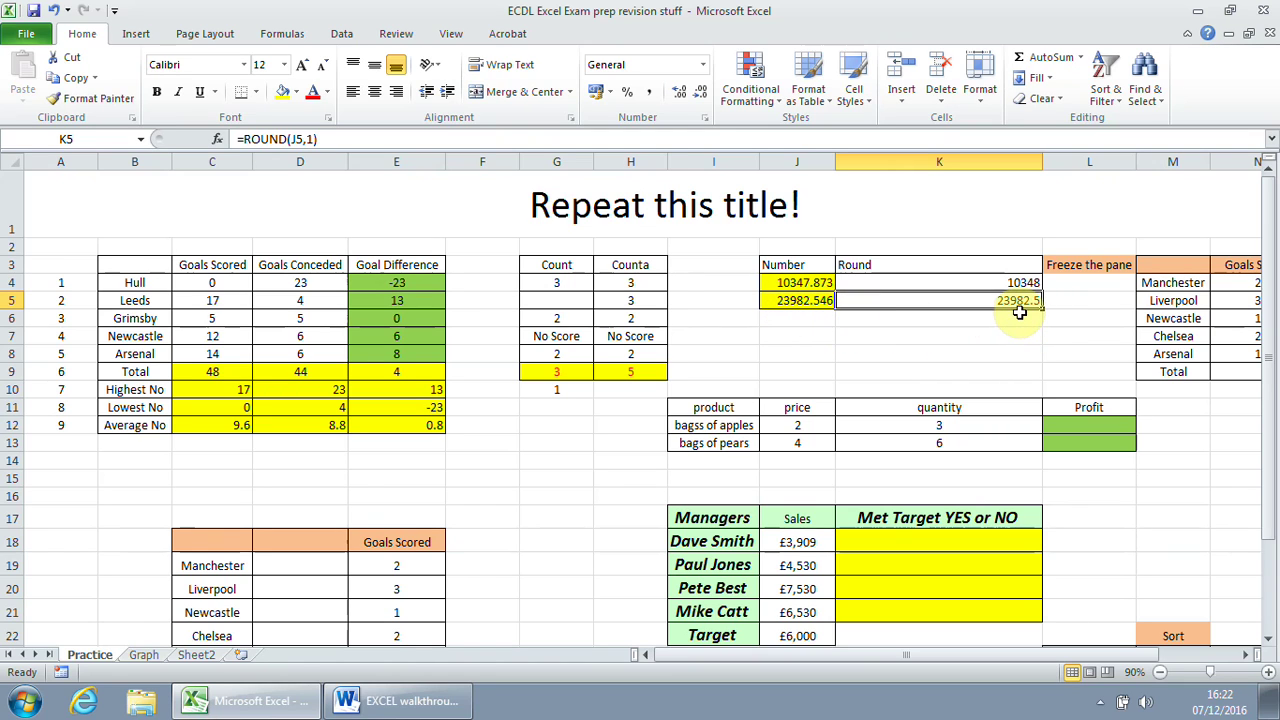
{"action": "left_click", "coordinate": [908, 322]}
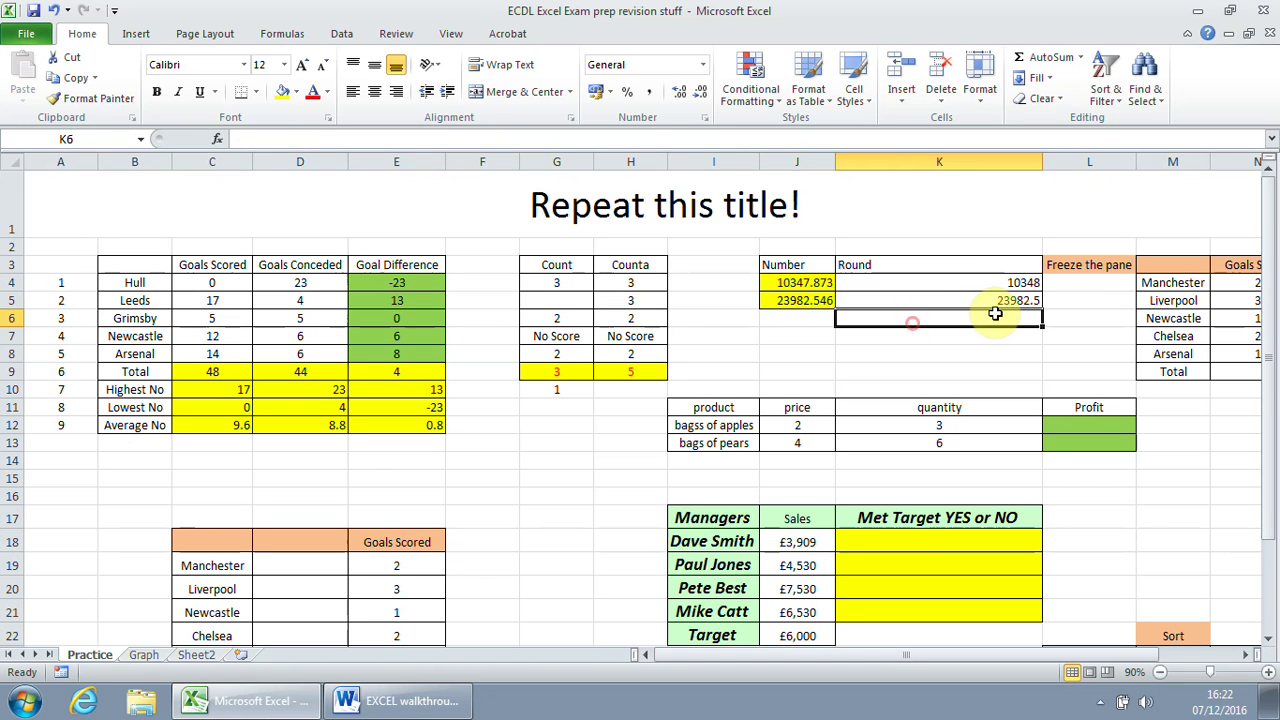
Switch to the Word walkthrough, read instructions 6d and 6e, and return to the Excel worksheet.
{"action": "left_click", "coordinate": [405, 700]}
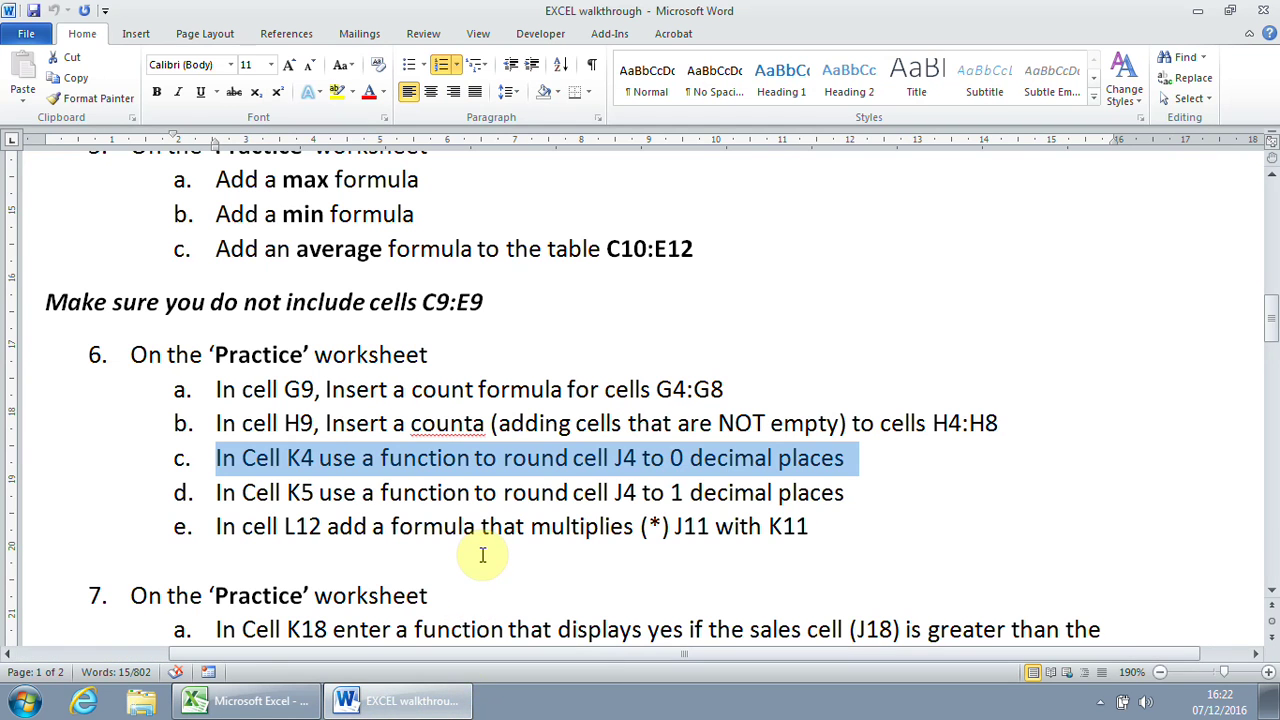
{"action": "left_click_drag", "start_coordinate": [220, 492], "coordinate": [828, 493]}
{"action": "left_click_drag", "start_coordinate": [220, 527], "coordinate": [957, 537]}
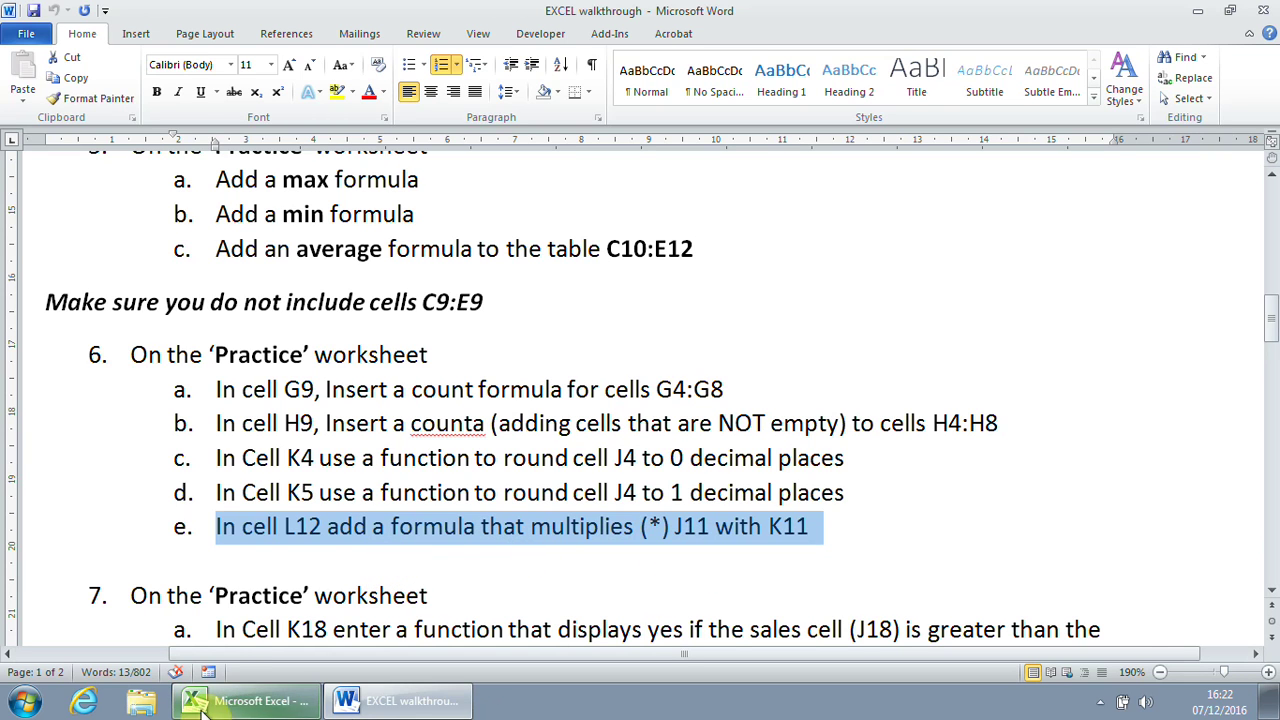
{"action": "left_click", "coordinate": [238, 706]}
{"action": "left_click", "coordinate": [350, 700]}
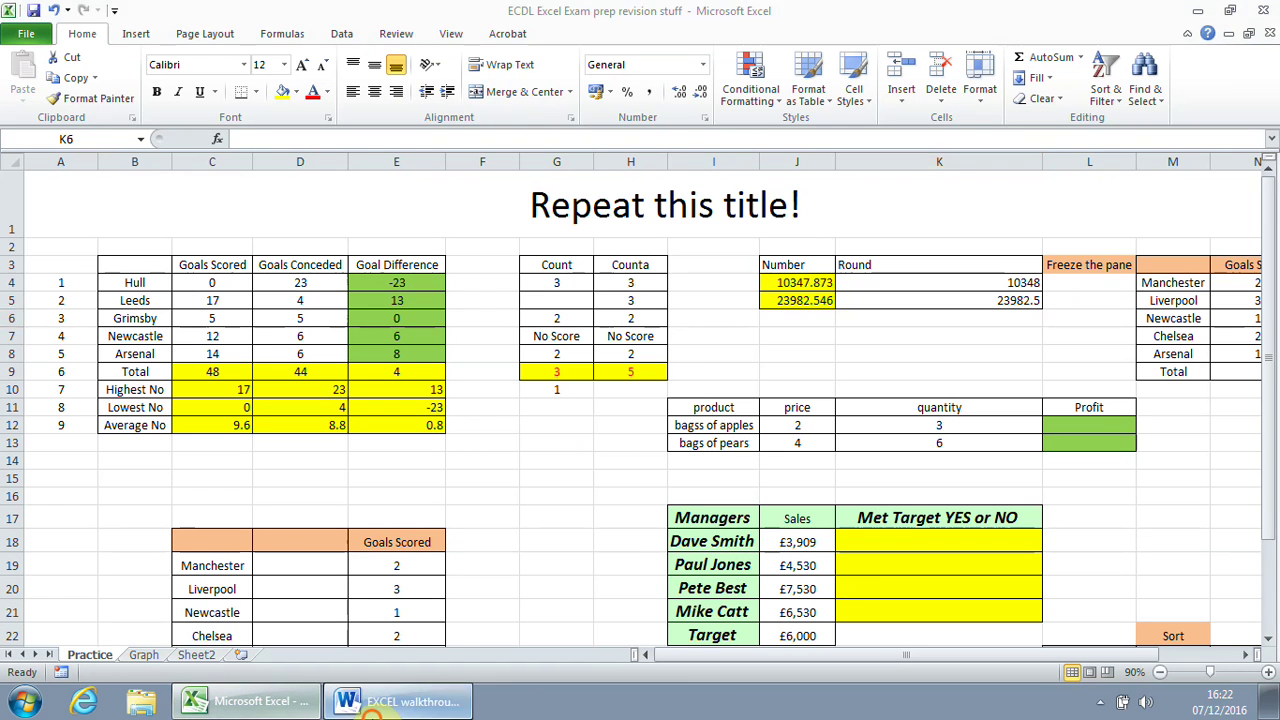
{"action": "left_click", "coordinate": [268, 706]}
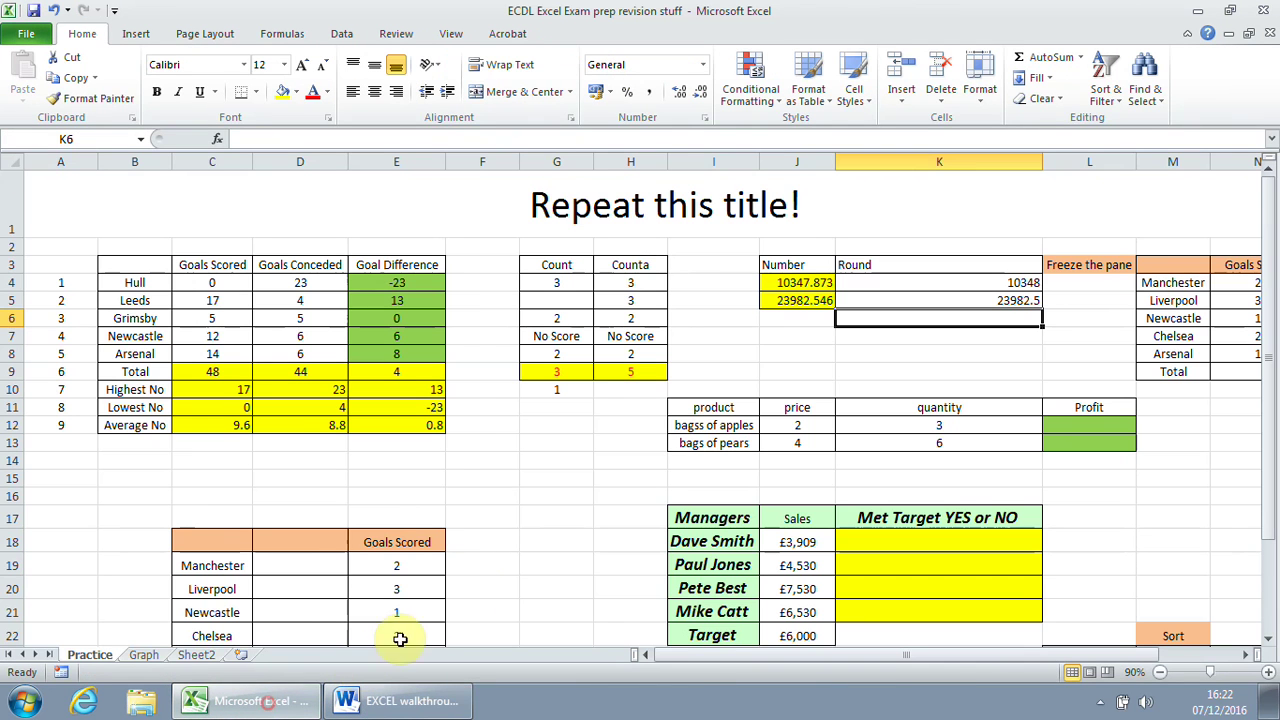
Enter the formula =J12*K12 in Profit cell L12 to multiply the apples' price by their quantity.
{"action": "left_click", "coordinate": [1105, 160]}
{"action": "left_click", "coordinate": [1098, 424]}
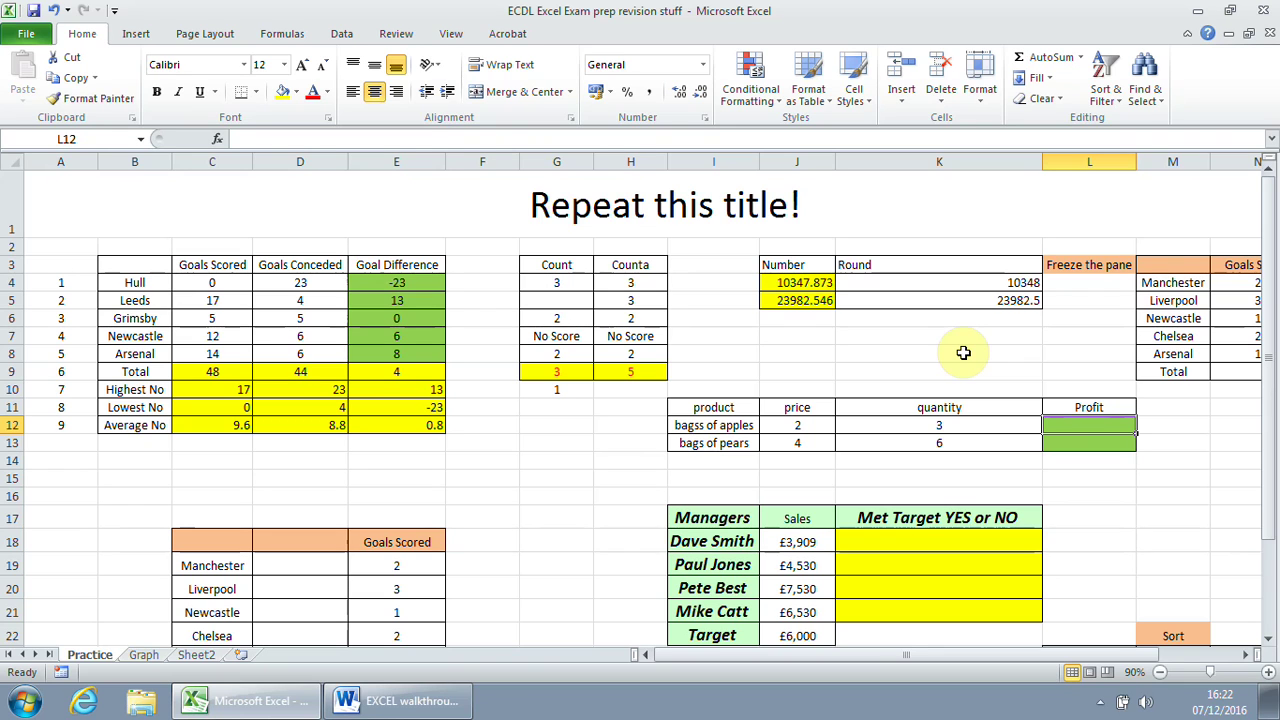
{"action": "type", "text": "="}
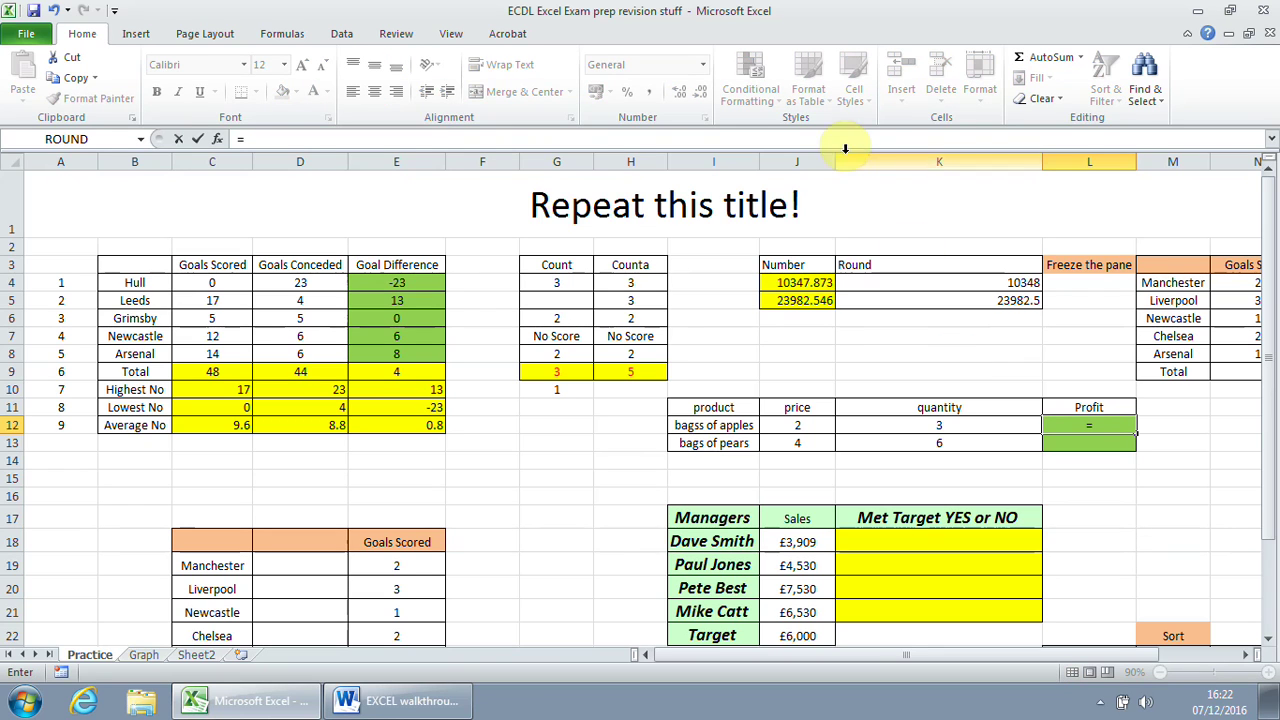
{"action": "left_click", "coordinate": [797, 423]}
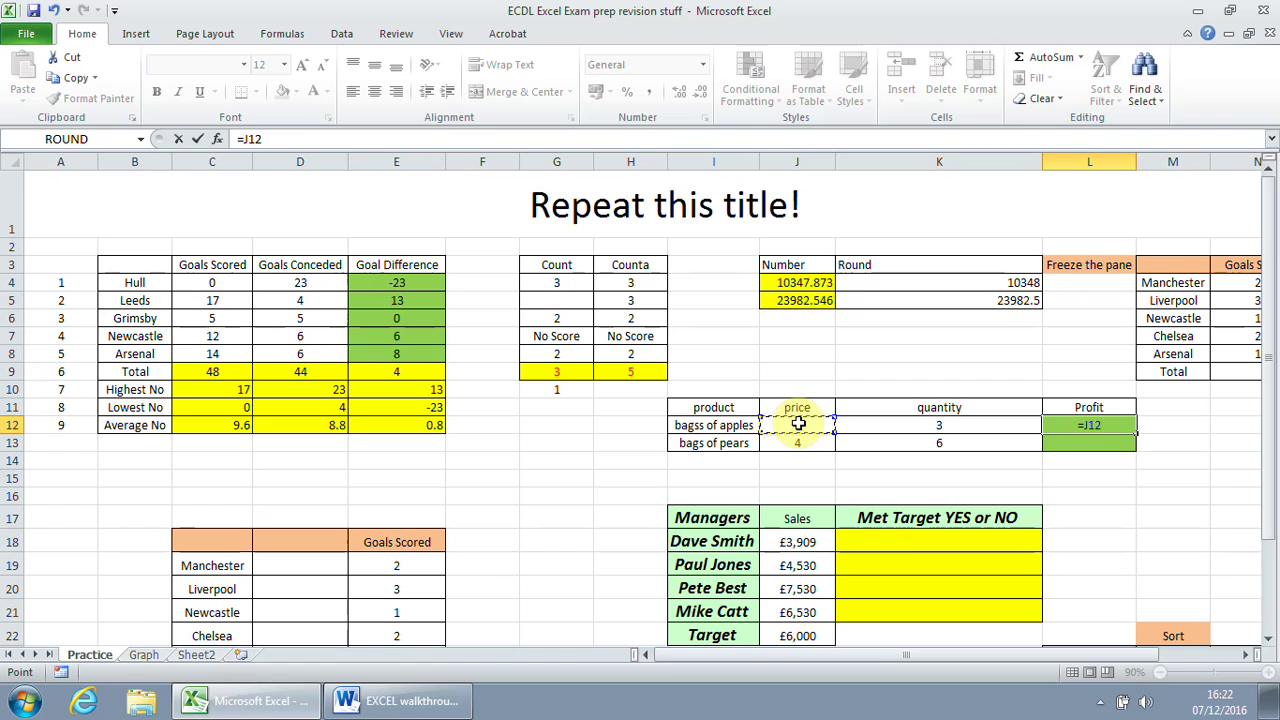
{"action": "type", "text": "*"}
{"action": "left_click", "coordinate": [961, 425]}
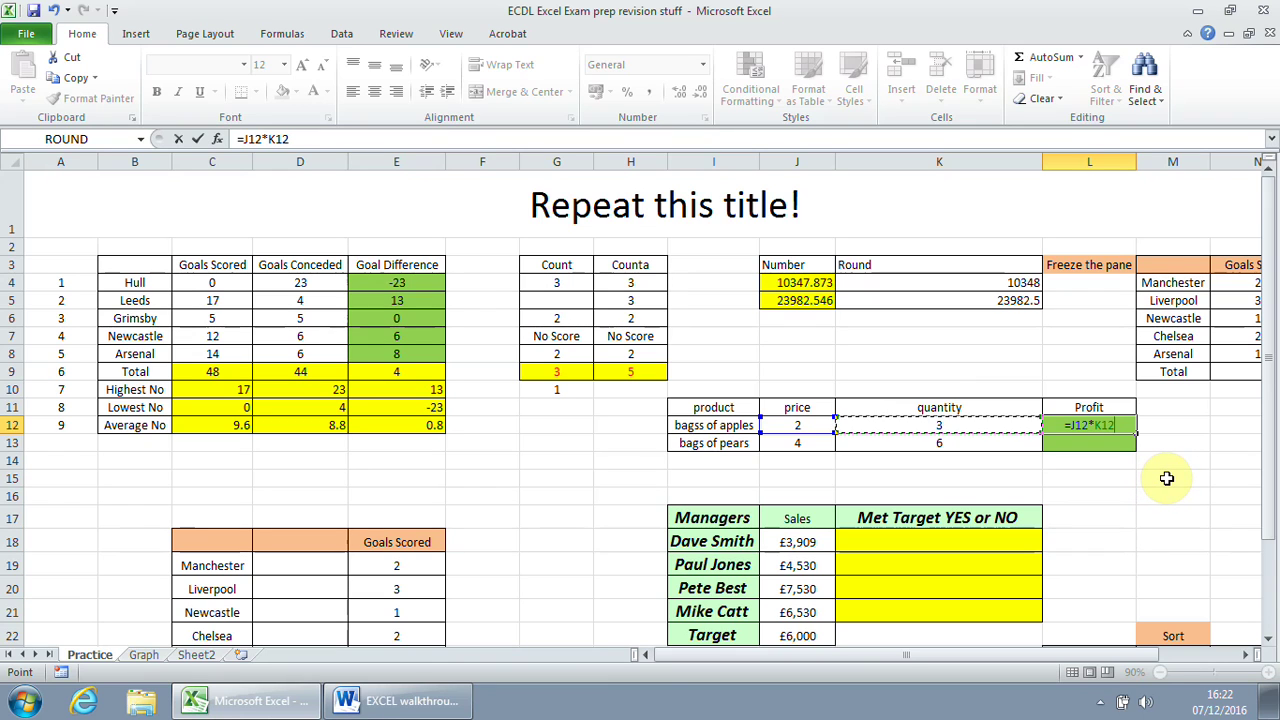
{"action": "key", "text": "Return"}
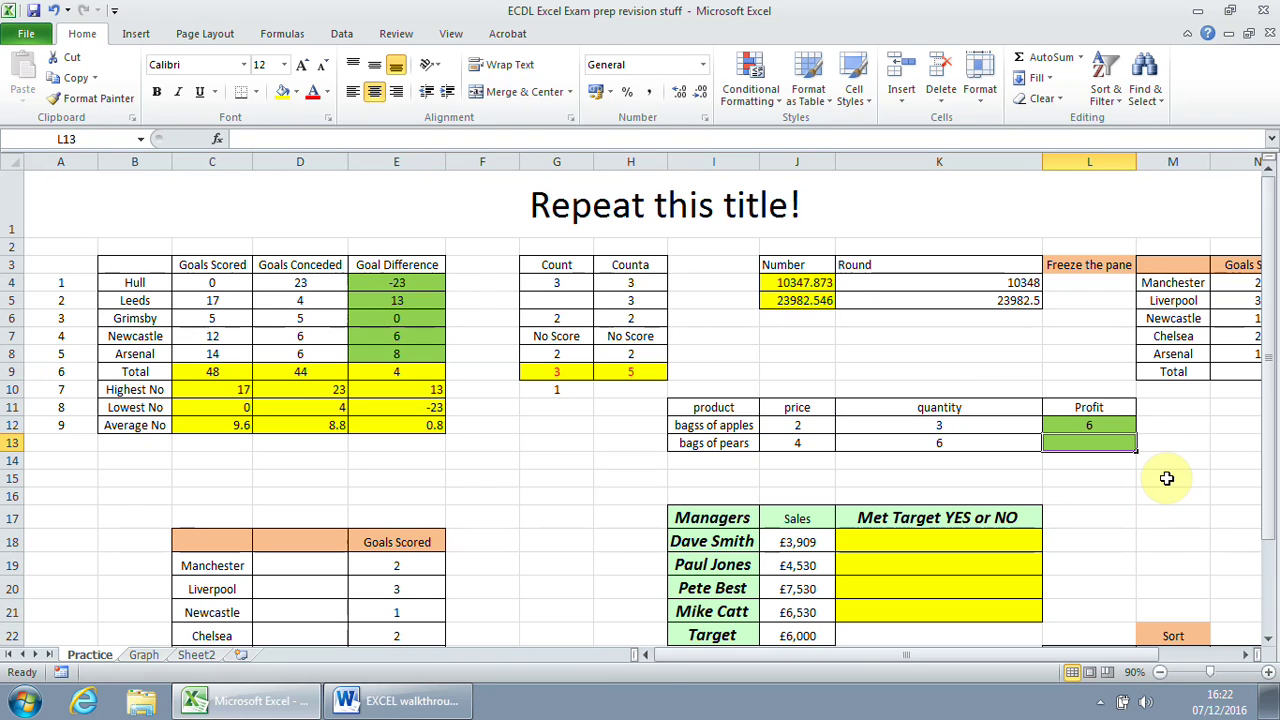
Enter the formula =J13*K13 in Profit cell L13 for the bags of pears.
{"action": "type", "text": "="}
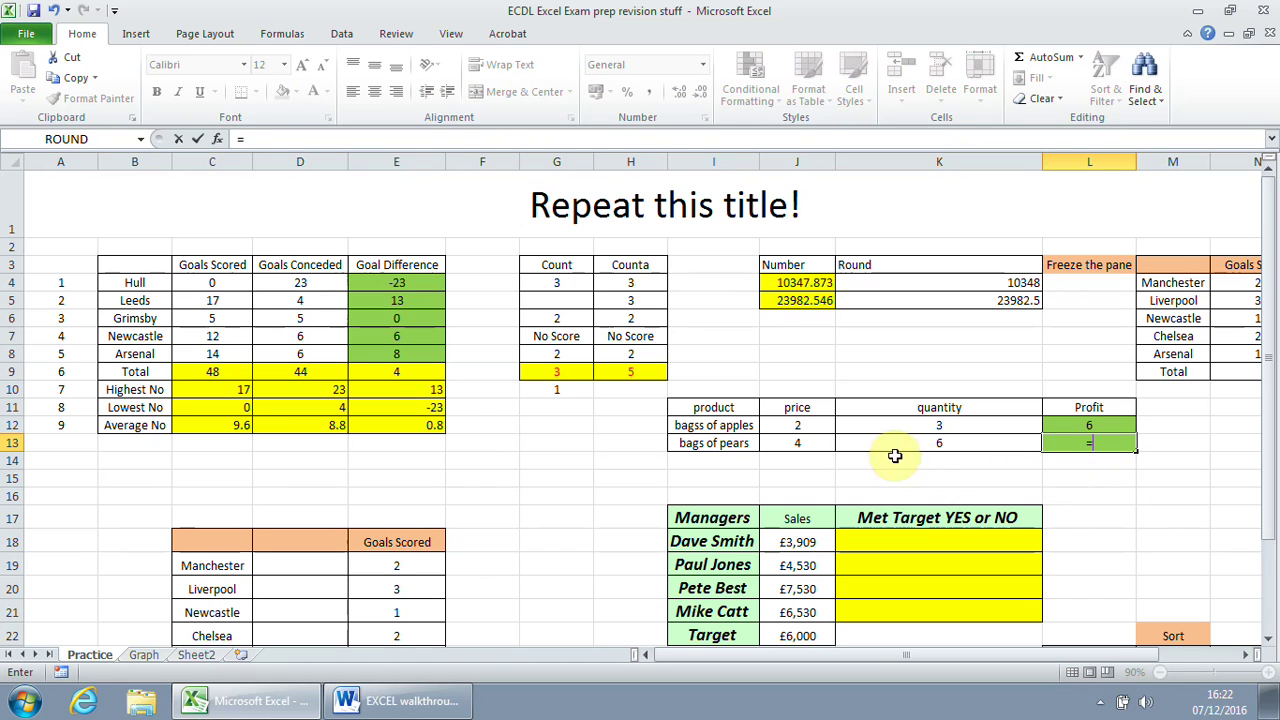
{"action": "left_click", "coordinate": [818, 443]}
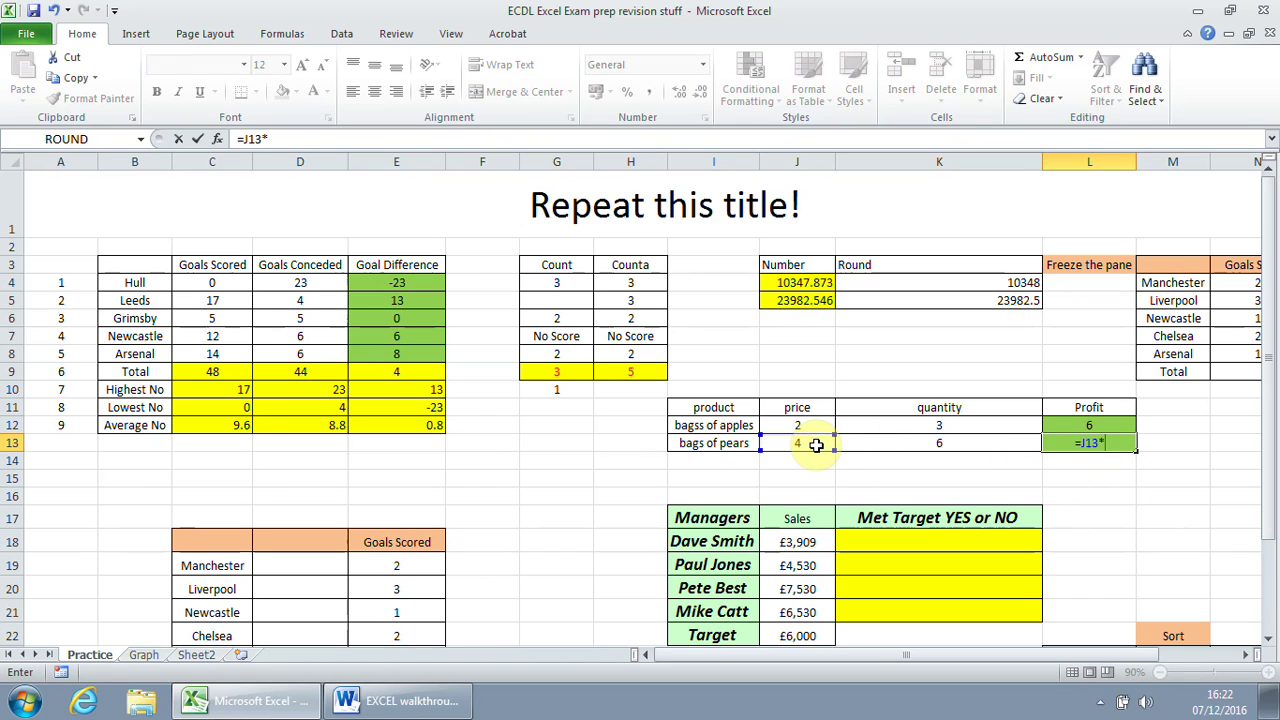
{"action": "left_click", "coordinate": [972, 445]}
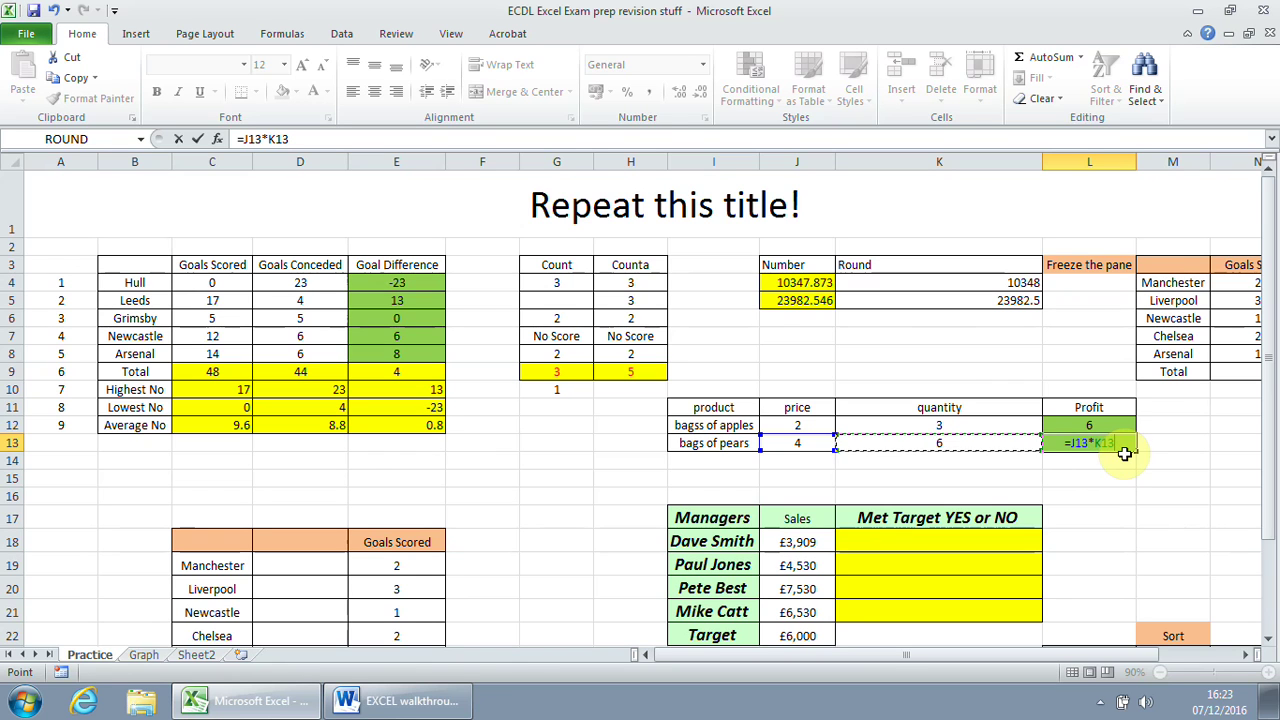
{"action": "key", "text": "Return"}
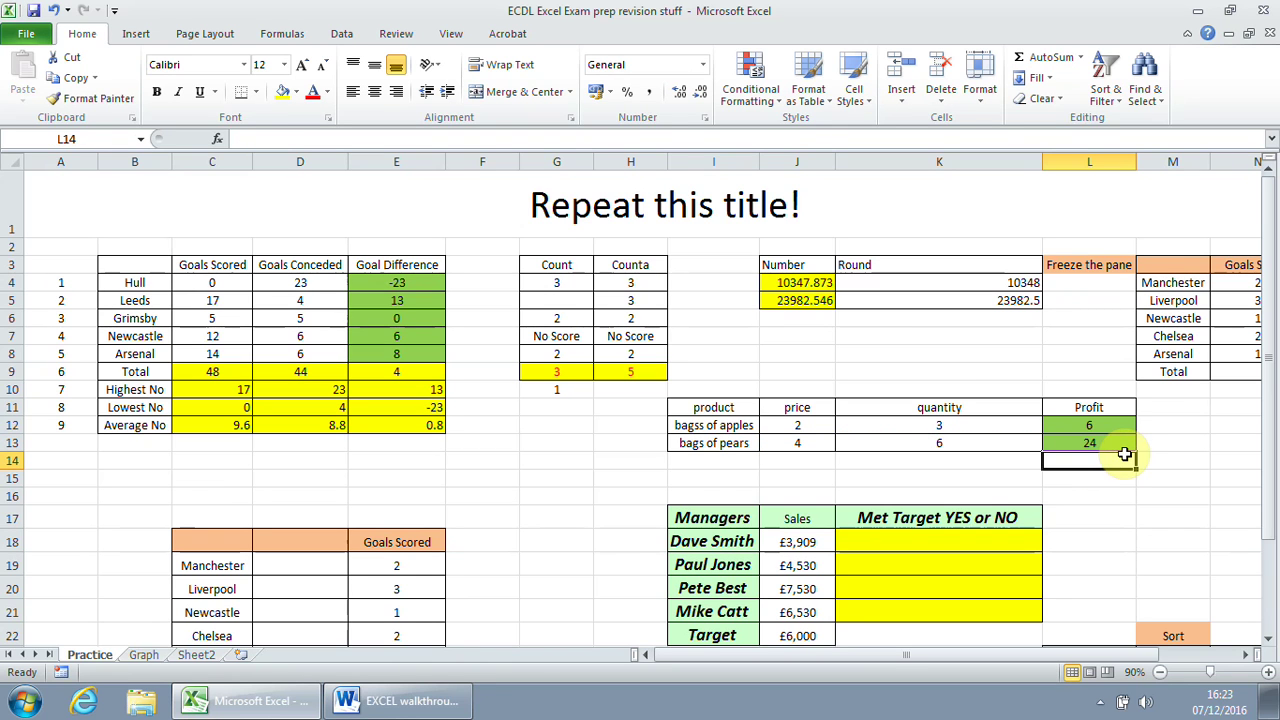
Switch to the EXCEL walkthrough document in Word and read task 7, highlighting its heading and instruction a for cell K18.
{"action": "left_click", "coordinate": [400, 700]}
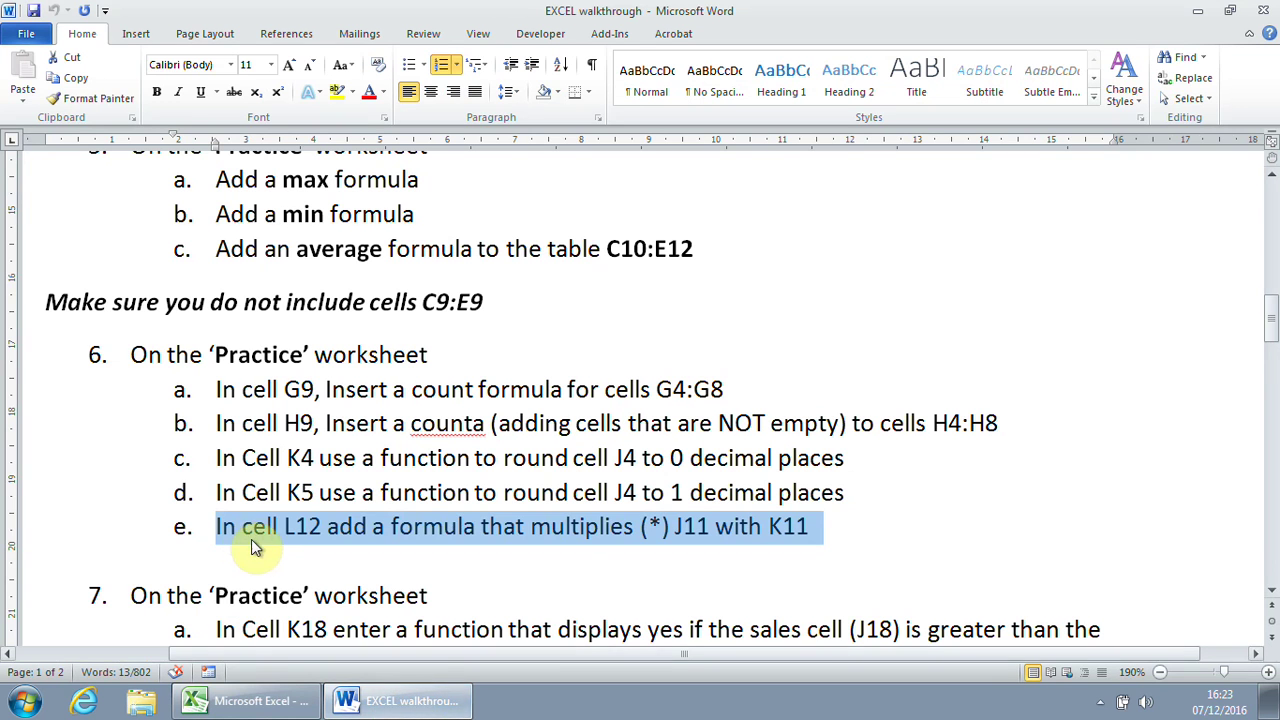
{"action": "scroll", "coordinate": [345, 545], "scroll_direction": "down", "scroll_amount": 5}
{"action": "scroll", "coordinate": [364, 508], "scroll_direction": "down", "scroll_amount": 1}
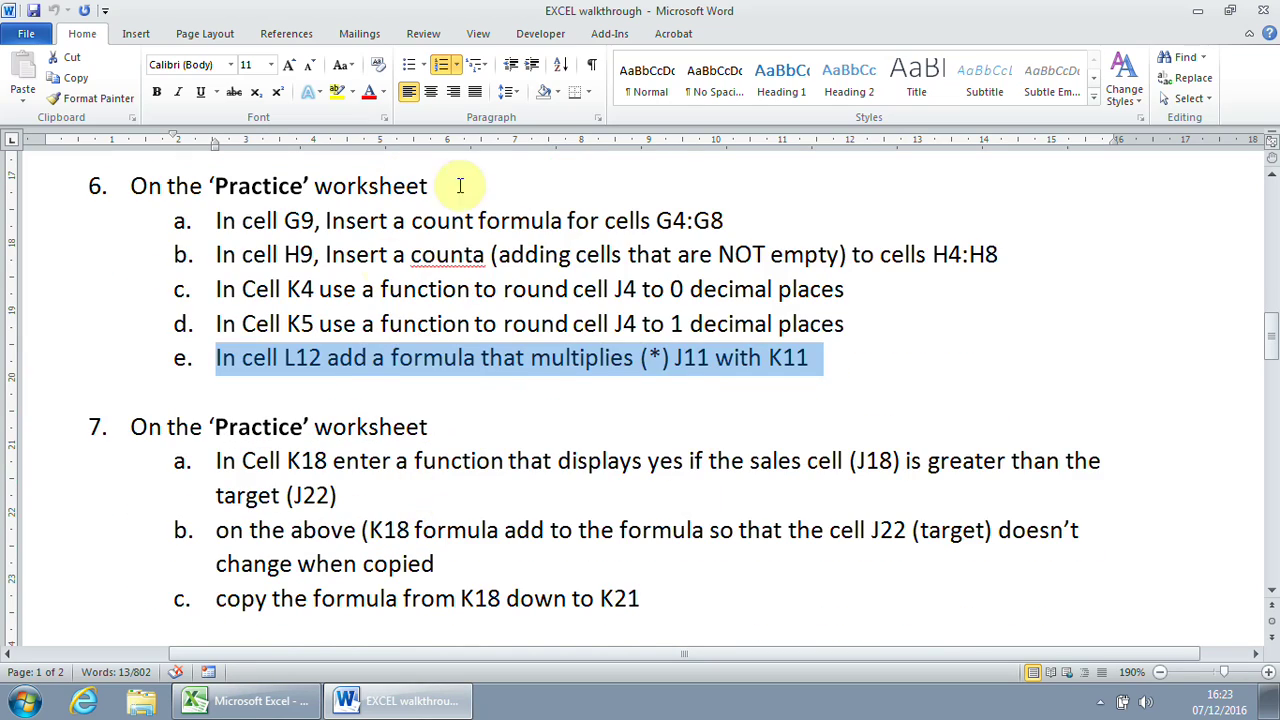
{"action": "scroll", "coordinate": [507, 314], "scroll_direction": "up", "scroll_amount": 1}
{"action": "scroll", "coordinate": [507, 314], "scroll_direction": "up", "scroll_amount": 4}
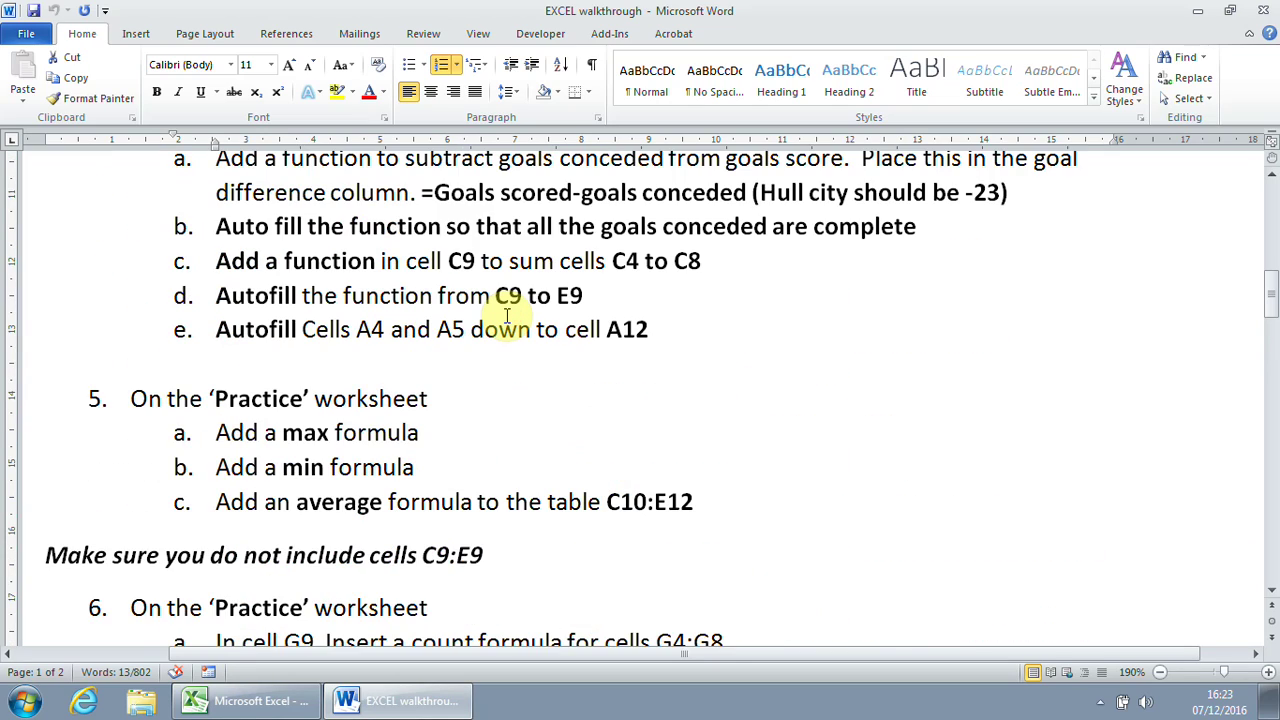
{"action": "scroll", "coordinate": [507, 314], "scroll_direction": "down", "scroll_amount": 5}
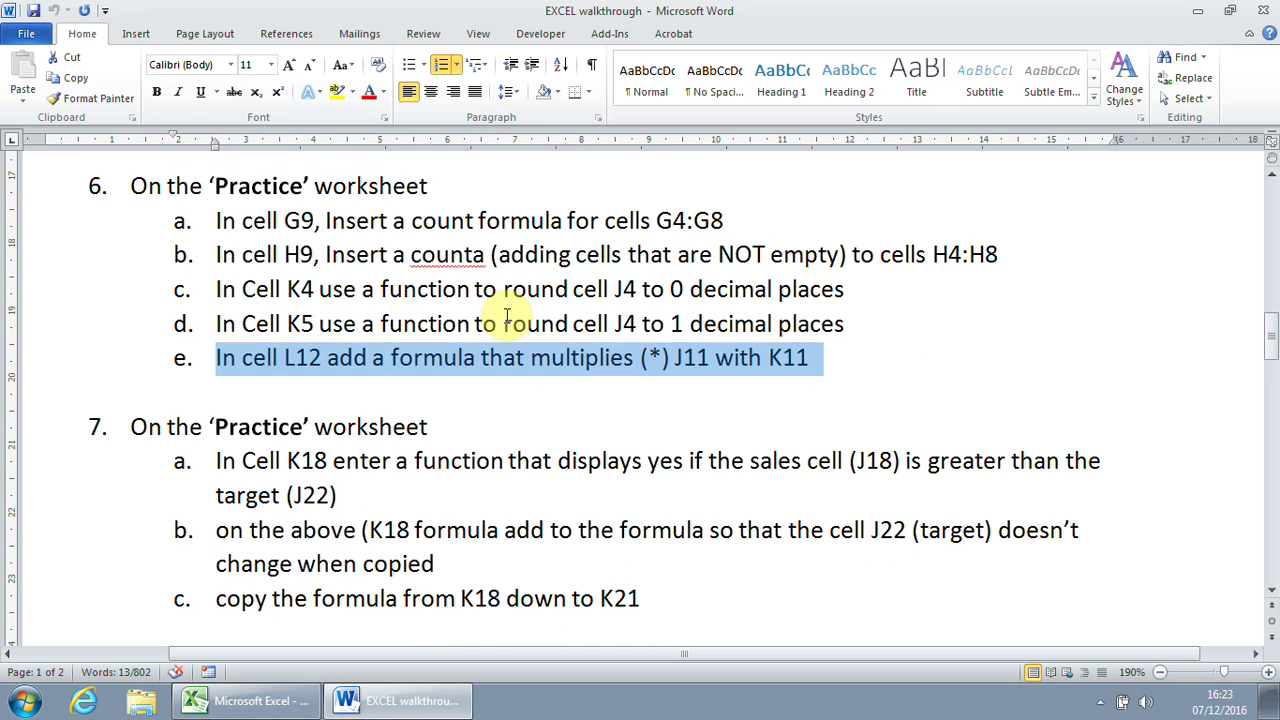
{"action": "scroll", "coordinate": [320, 368], "scroll_direction": "down", "scroll_amount": 1}
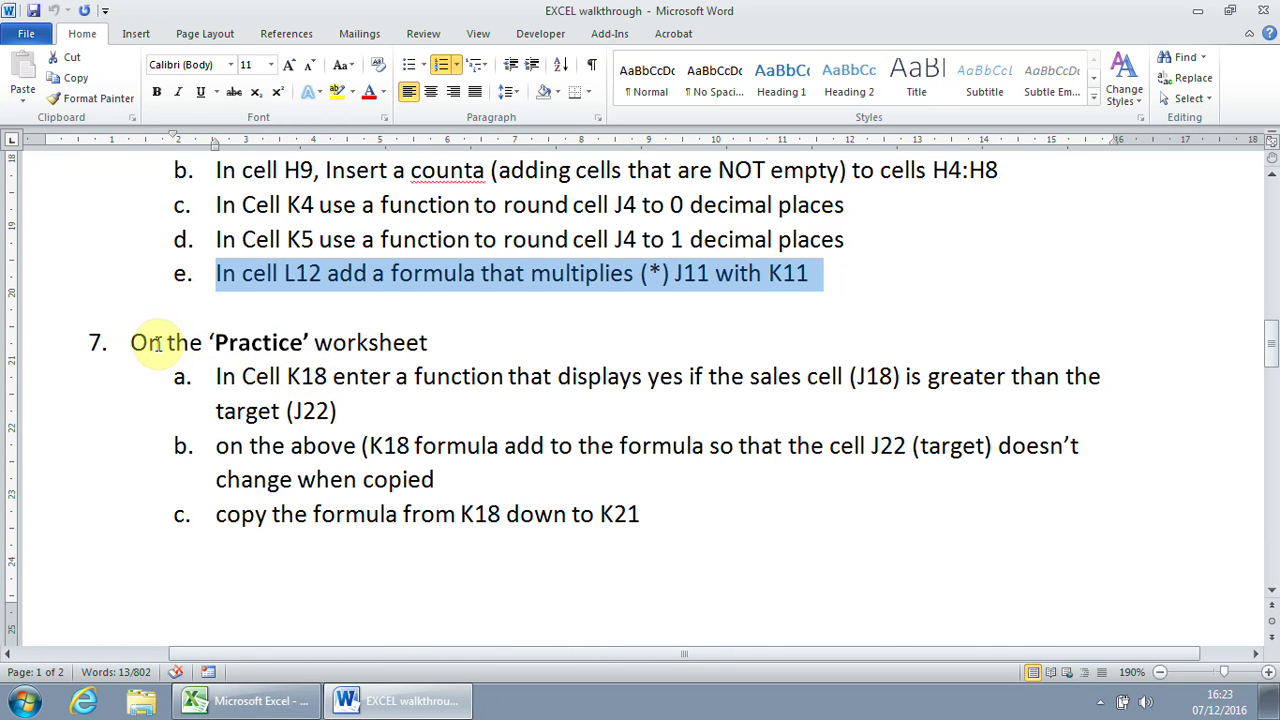
{"action": "left_click_drag", "start_coordinate": [129, 343], "coordinate": [430, 345]}
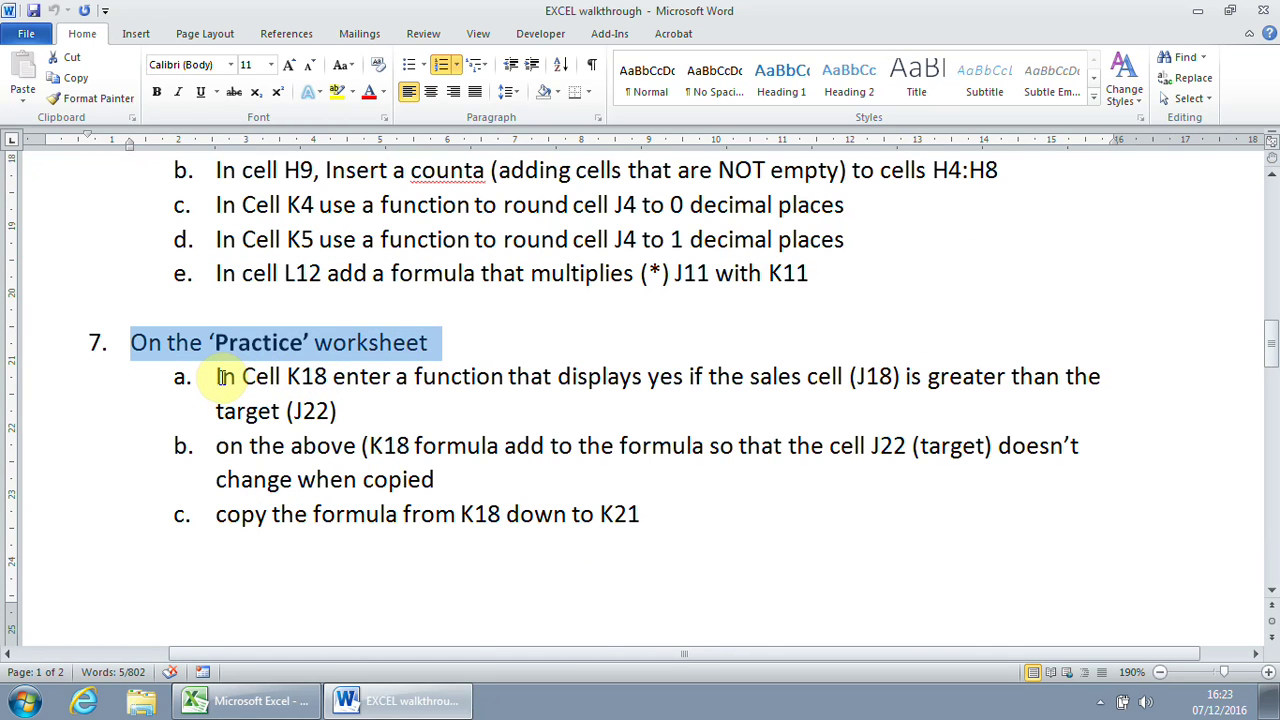
{"action": "left_click_drag", "start_coordinate": [218, 377], "coordinate": [354, 404]}
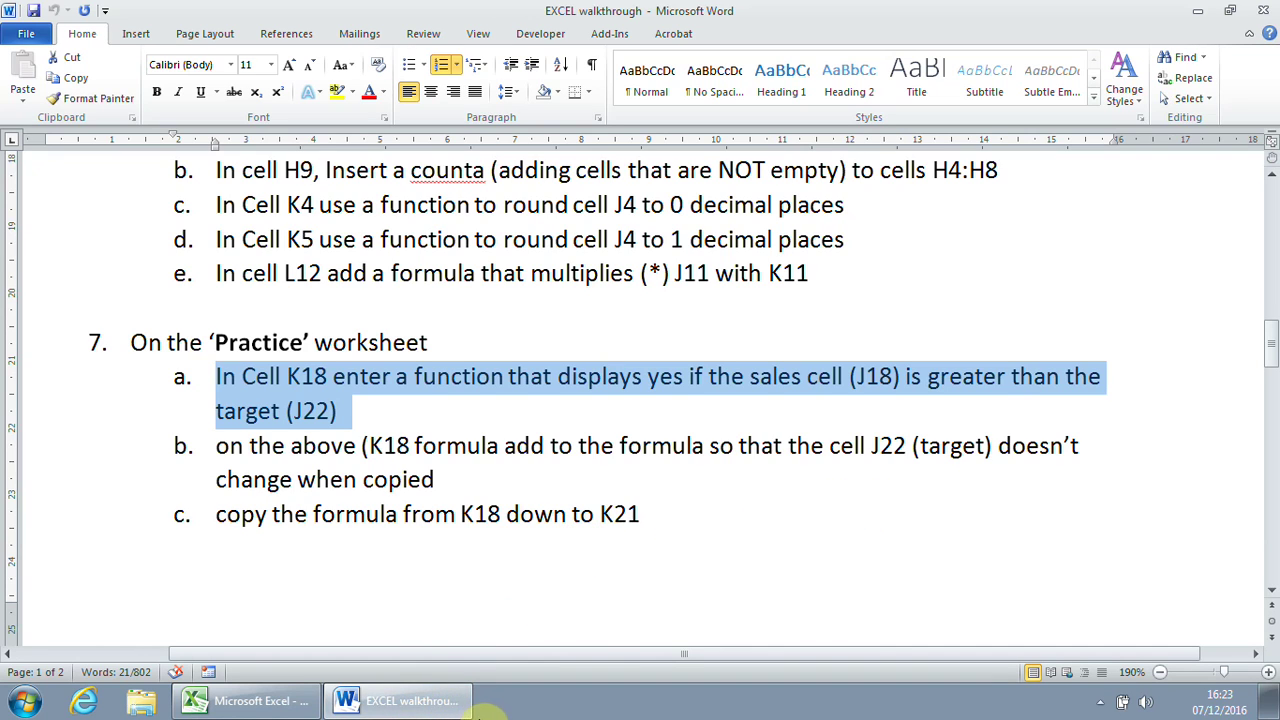
Switch back to the Excel workbook and insert an IF function in cell K18, finding it by searching for "if".
{"action": "left_click", "coordinate": [205, 702]}
{"action": "left_click", "coordinate": [962, 161]}
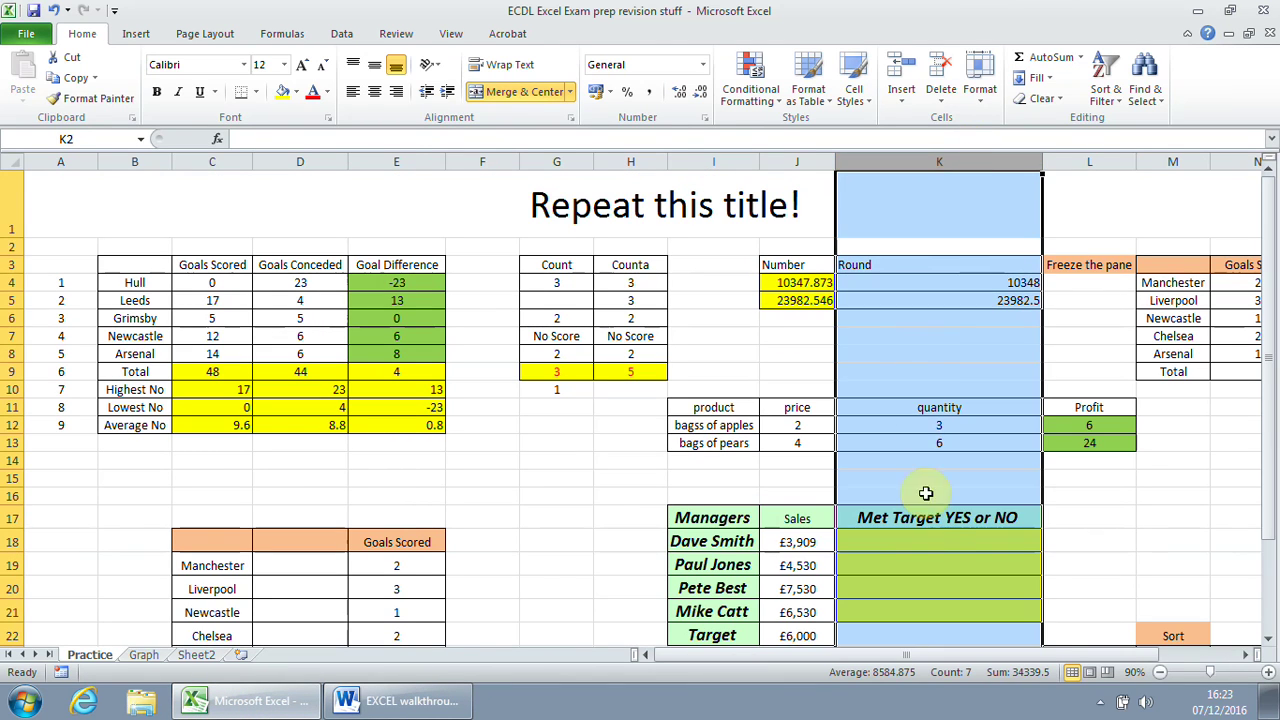
{"action": "left_click", "coordinate": [939, 539]}
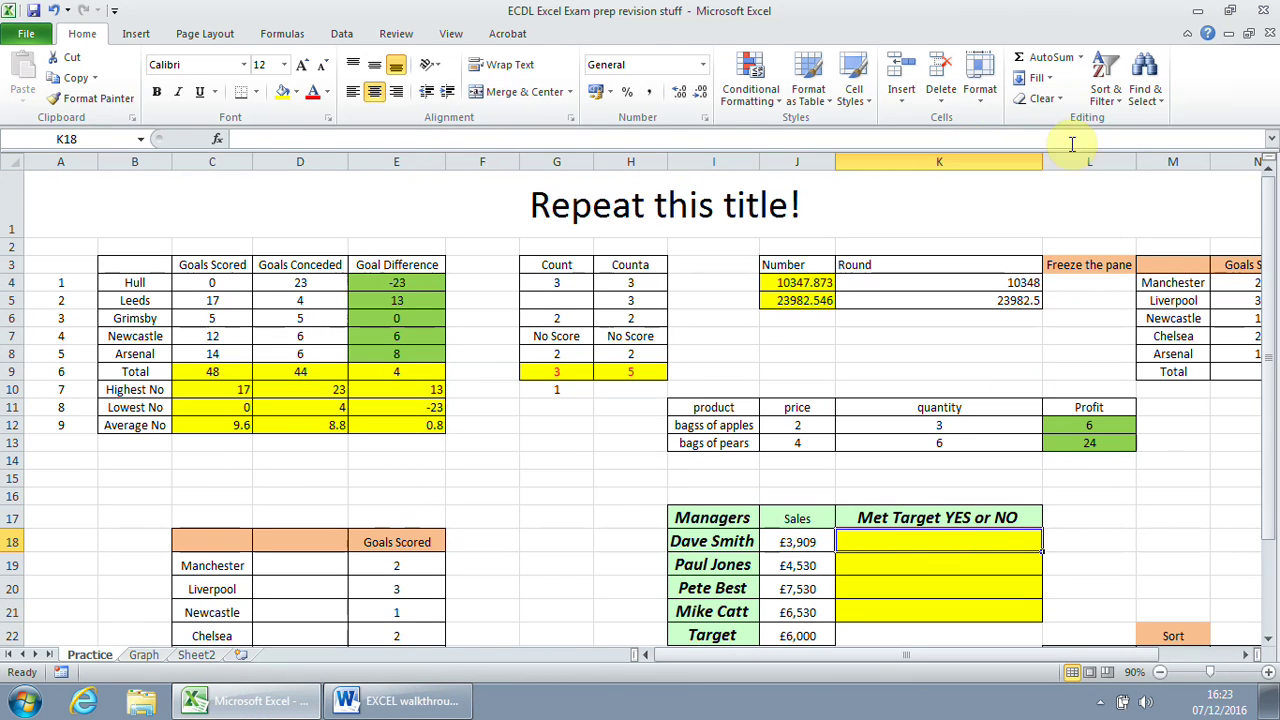
{"action": "left_click", "coordinate": [1080, 57]}
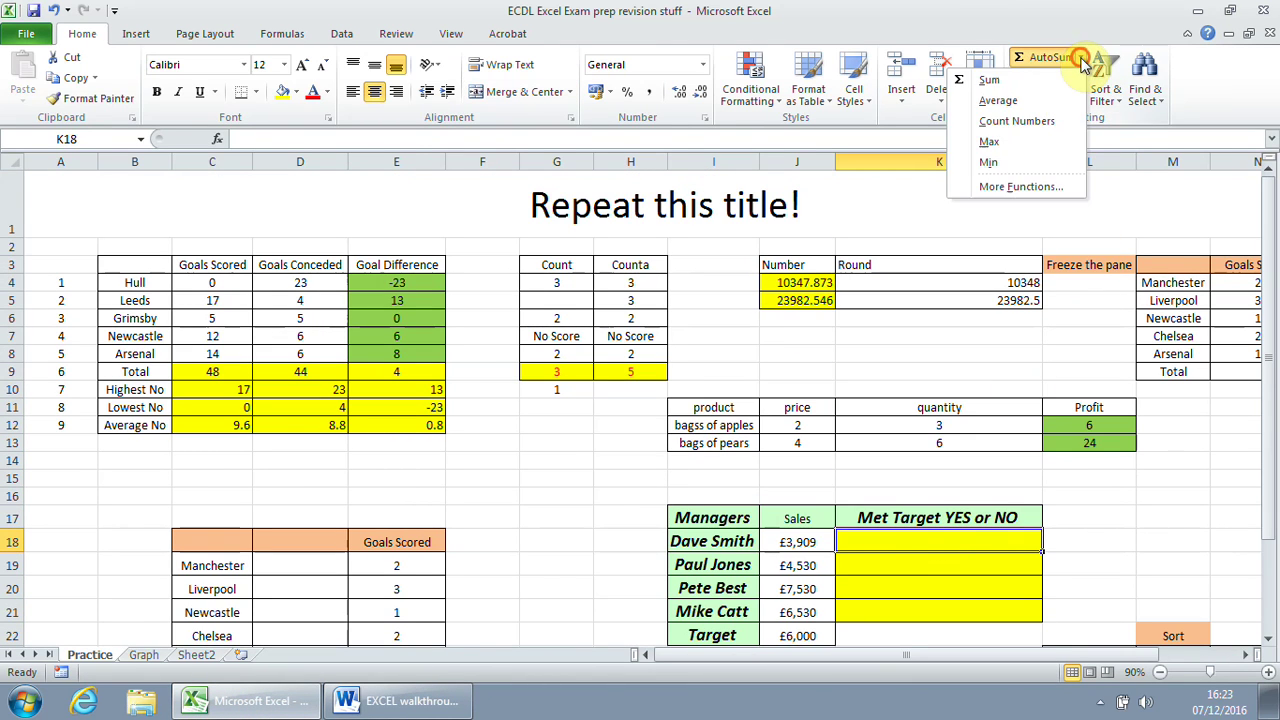
{"action": "left_click", "coordinate": [1043, 193]}
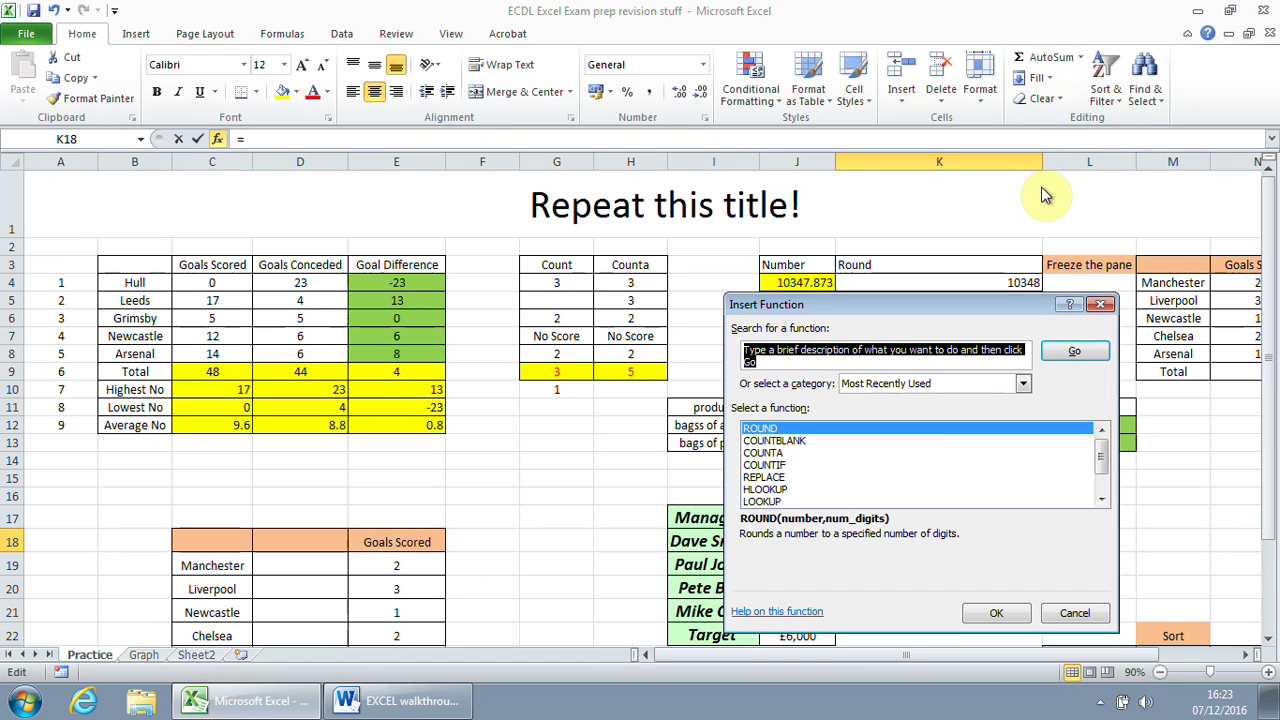
{"action": "type", "text": "if"}
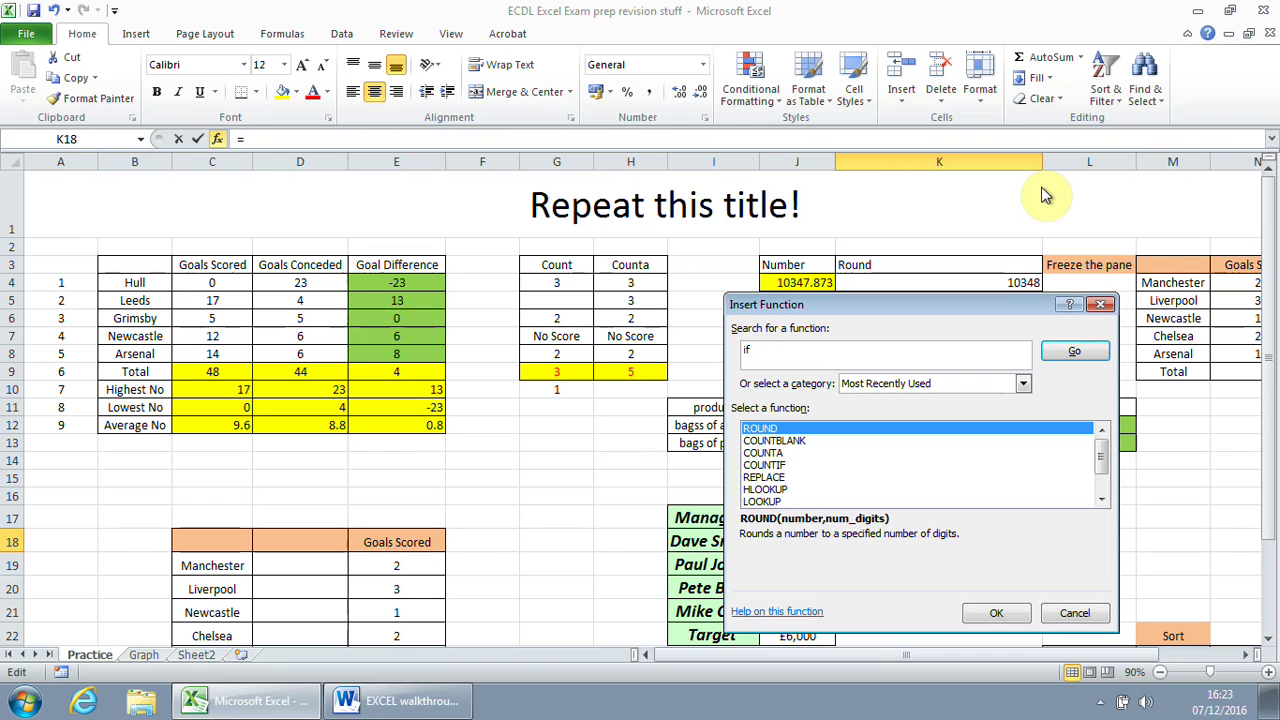
{"action": "key", "text": "Return"}
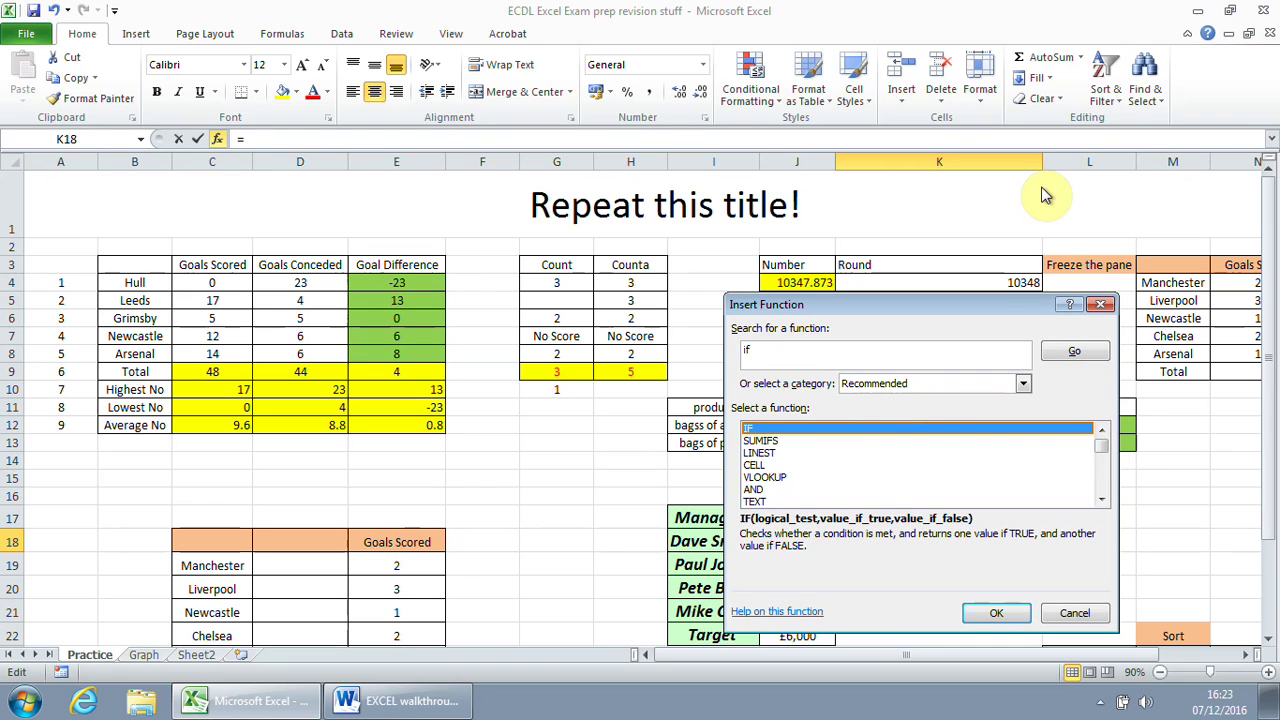
{"action": "double_click", "coordinate": [763, 430]}
{"action": "left_click_drag", "start_coordinate": [890, 346], "coordinate": [346, 263]}
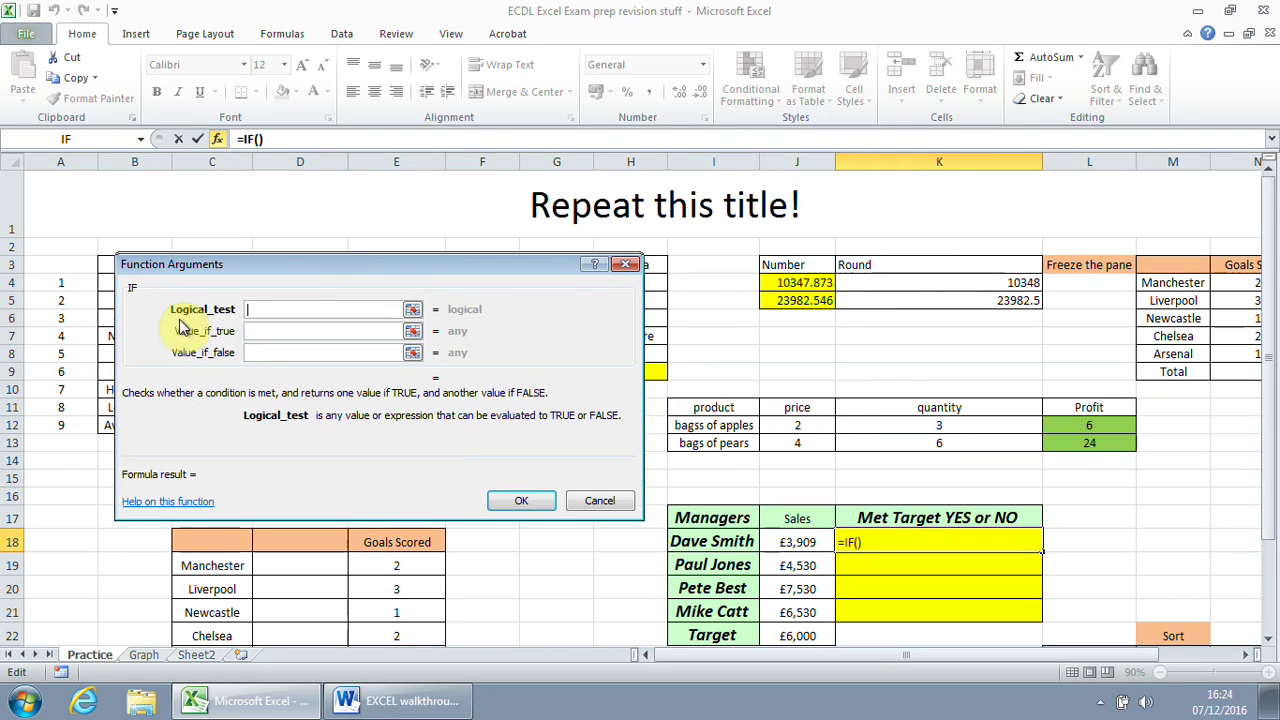
Set the IF function's logical test to J18>J22, comparing the first manager's sales with the target.
{"action": "left_click", "coordinate": [413, 312]}
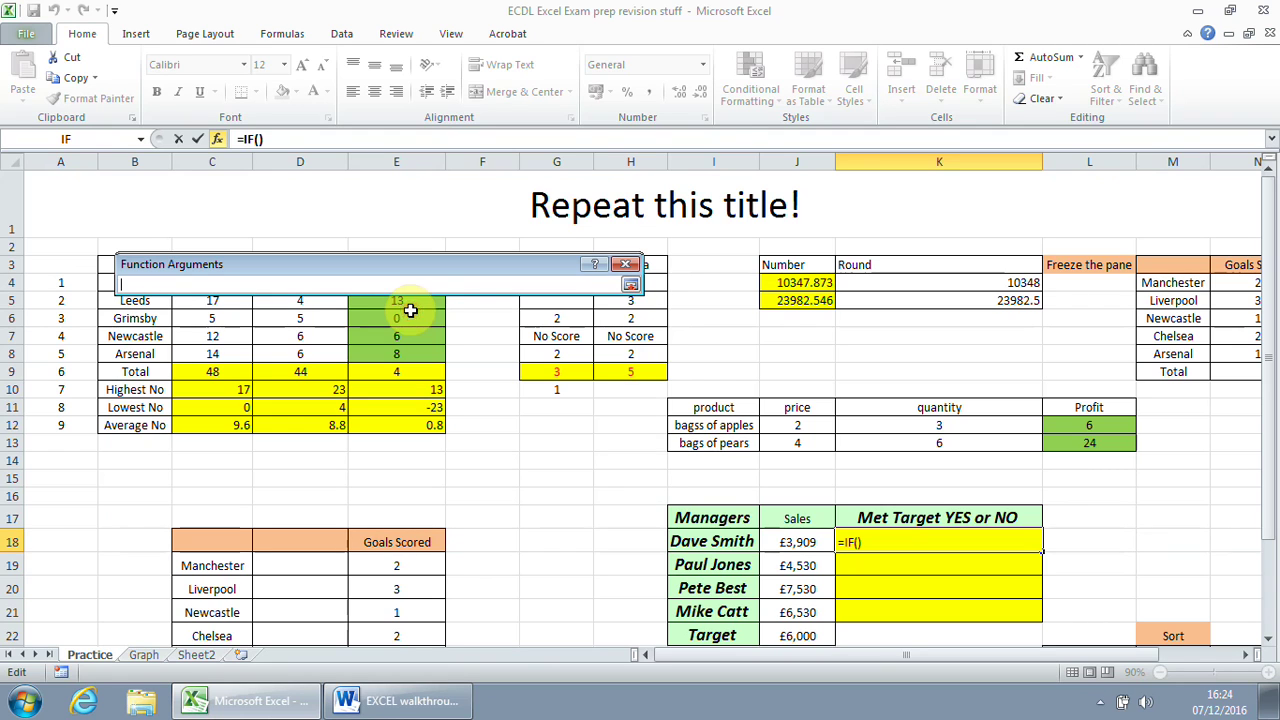
{"action": "left_click", "coordinate": [812, 541]}
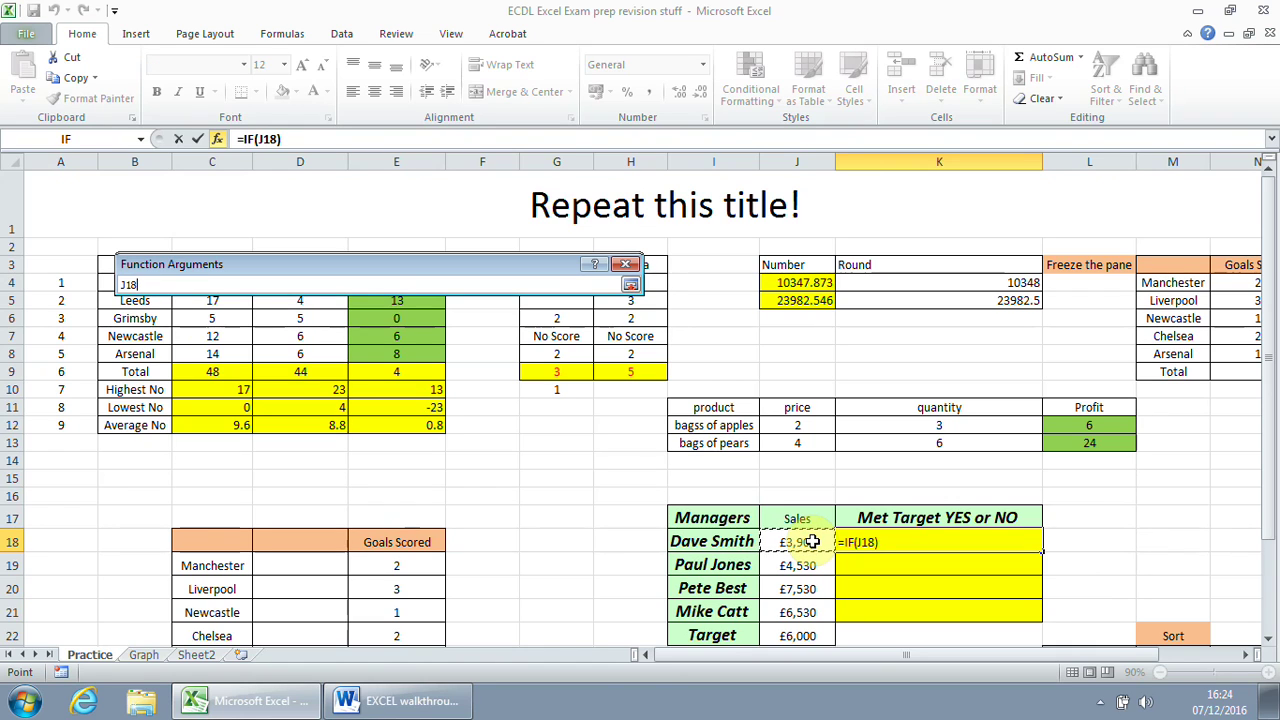
{"action": "type", "text": ">"}
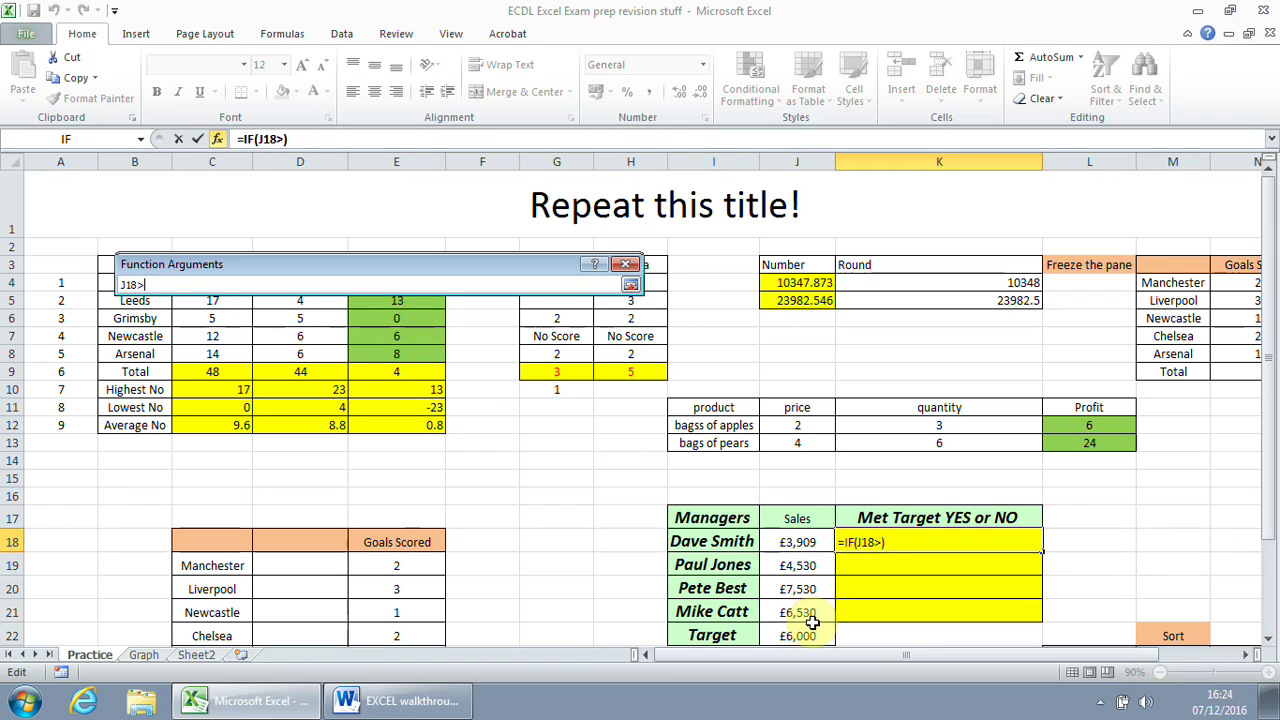
{"action": "left_click", "coordinate": [809, 637]}
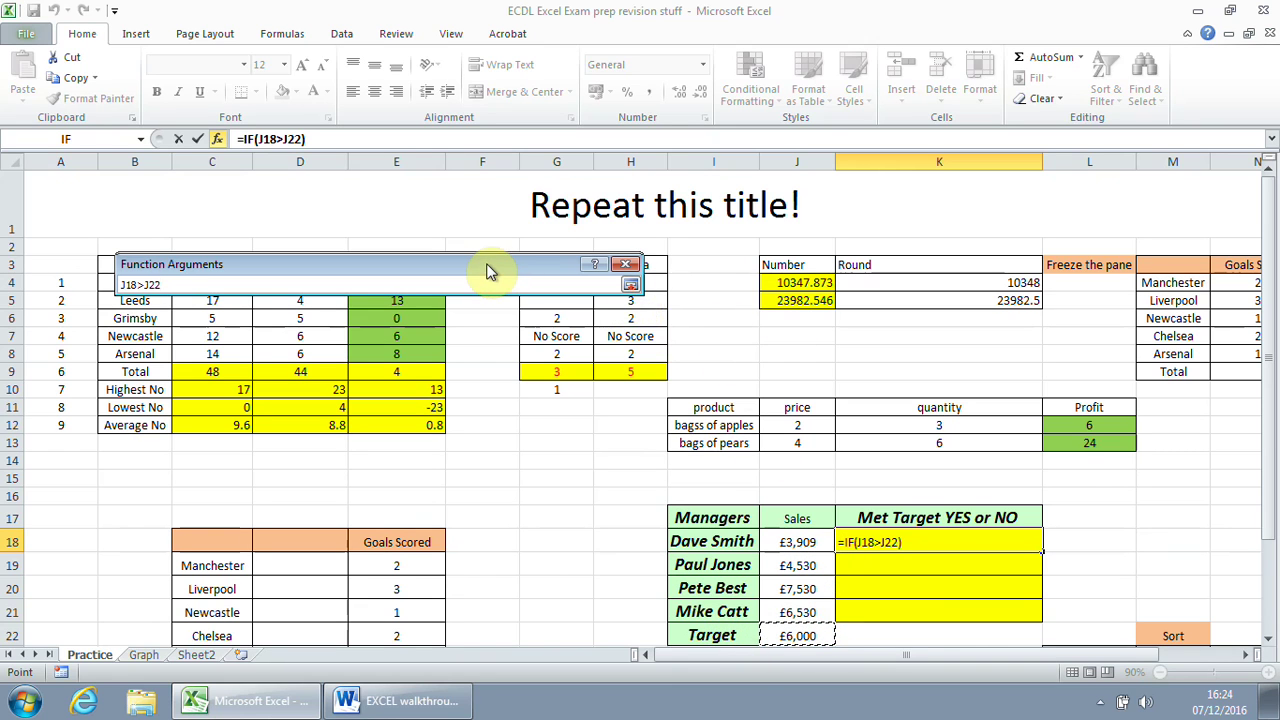
{"action": "left_click_drag", "start_coordinate": [486, 264], "coordinate": [940, 466]}
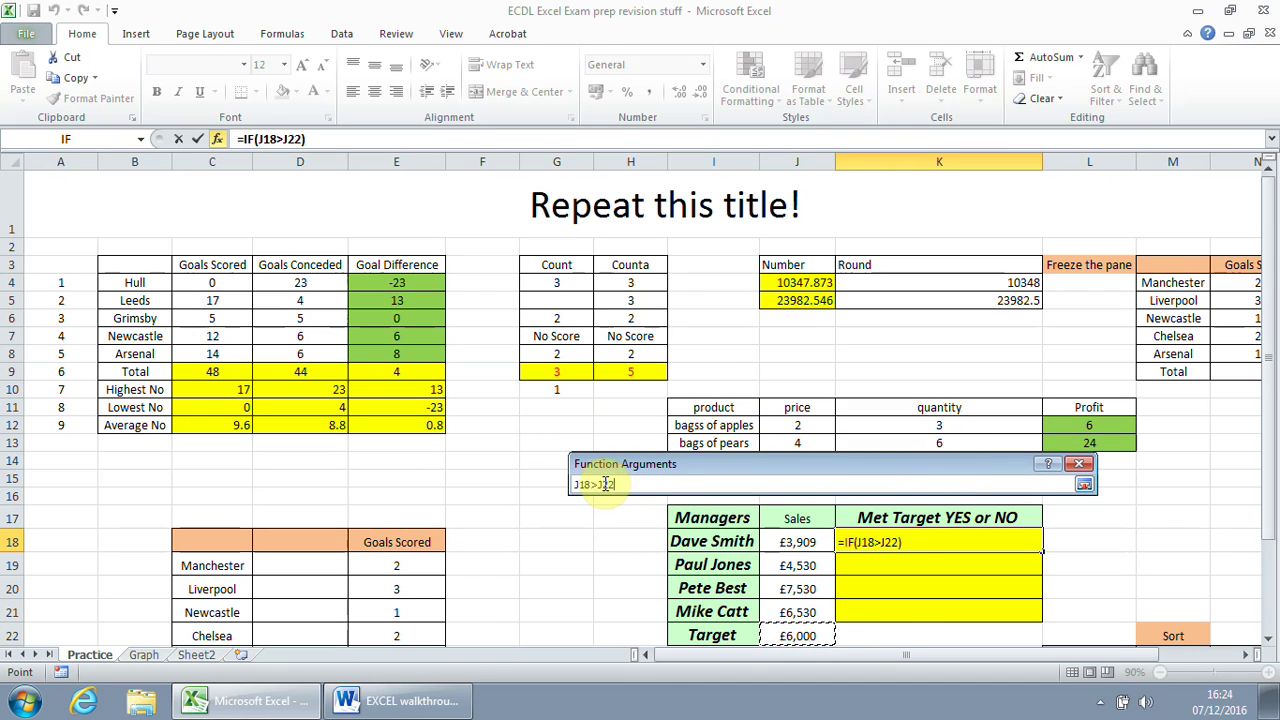
{"action": "left_click", "coordinate": [1085, 484]}
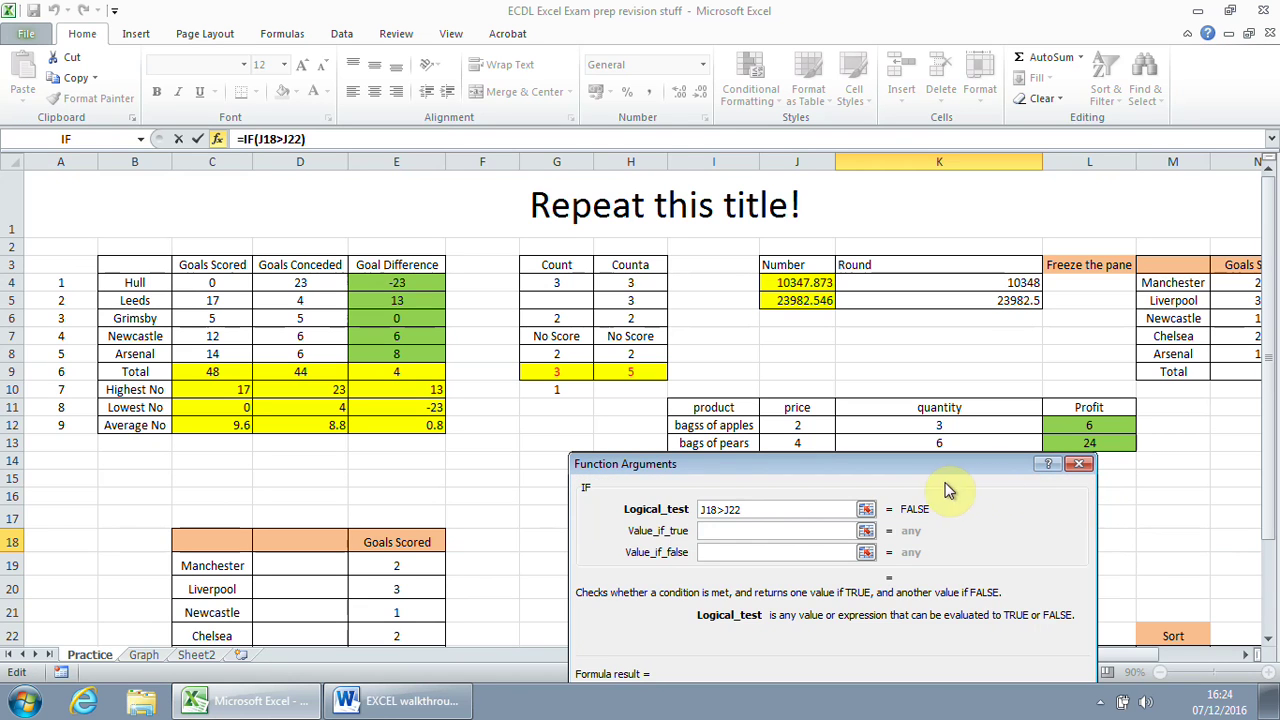
{"action": "left_click_drag", "start_coordinate": [899, 462], "coordinate": [560, 196]}
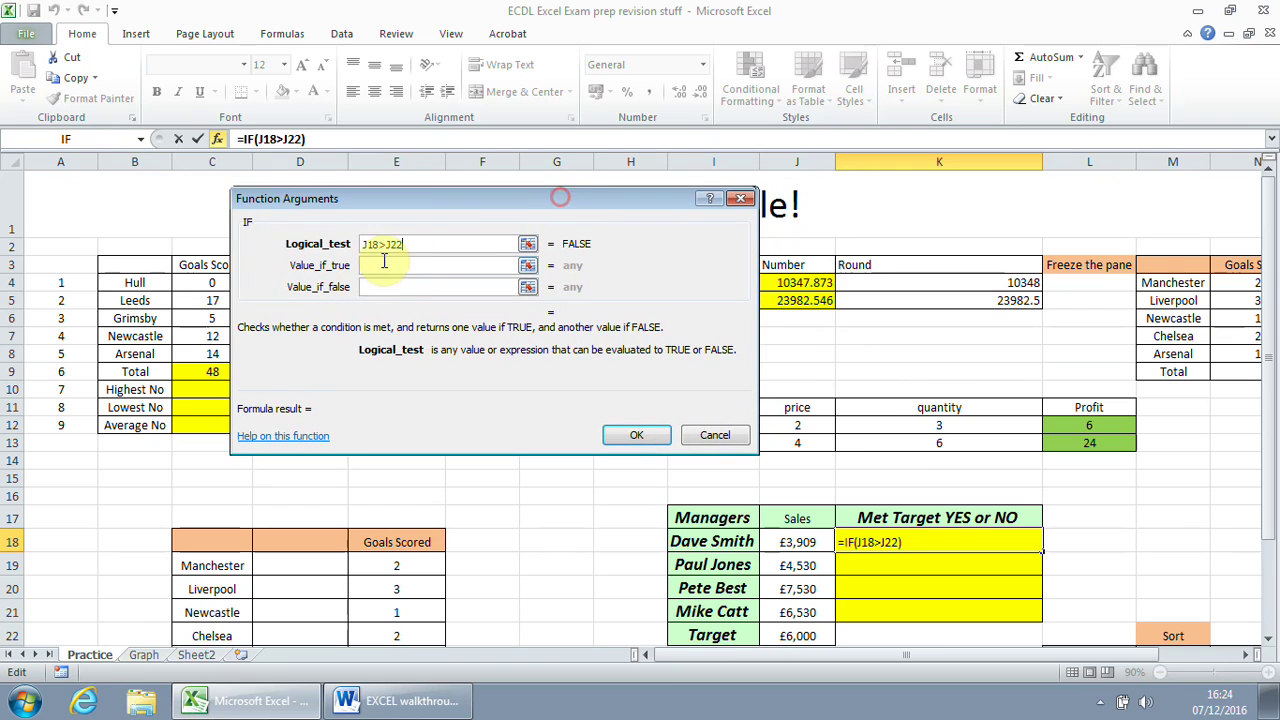
Set the value if true to "Yes" and the value if false to "No", completing the IF formula in K18.
{"action": "left_click", "coordinate": [380, 270]}
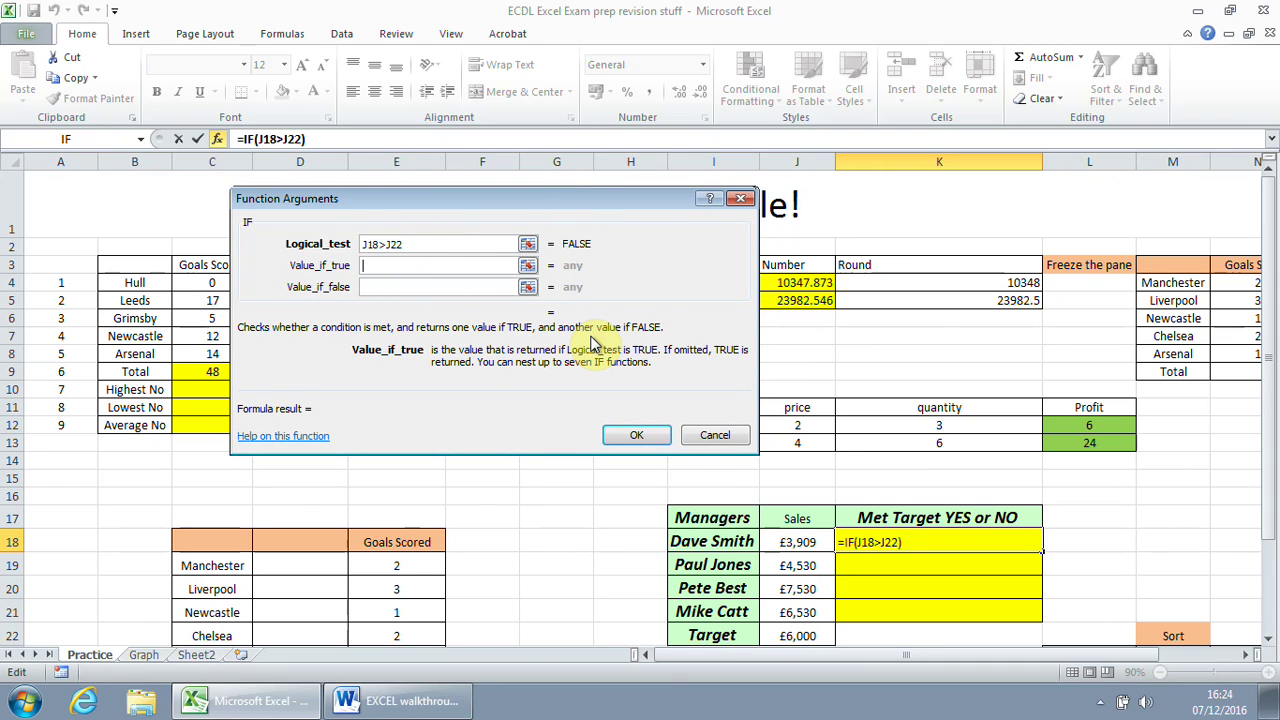
{"action": "type", "text": "Yes\""}
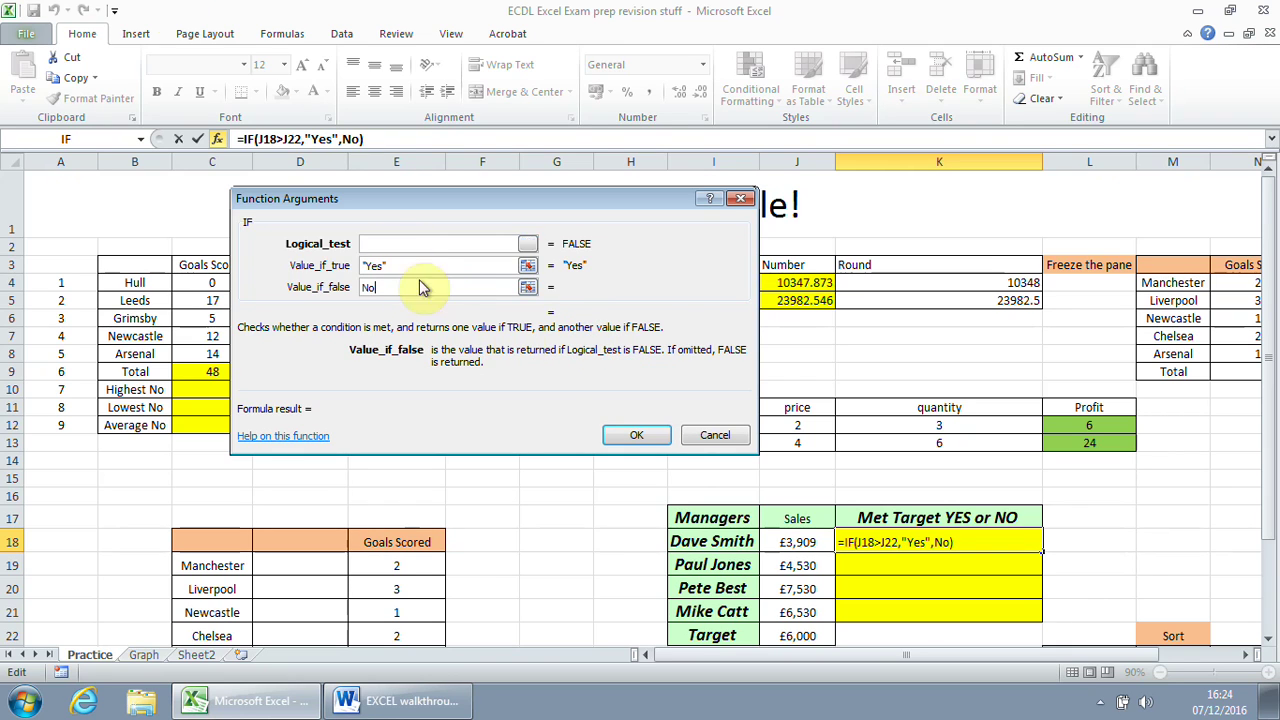
{"action": "left_click", "coordinate": [637, 438]}
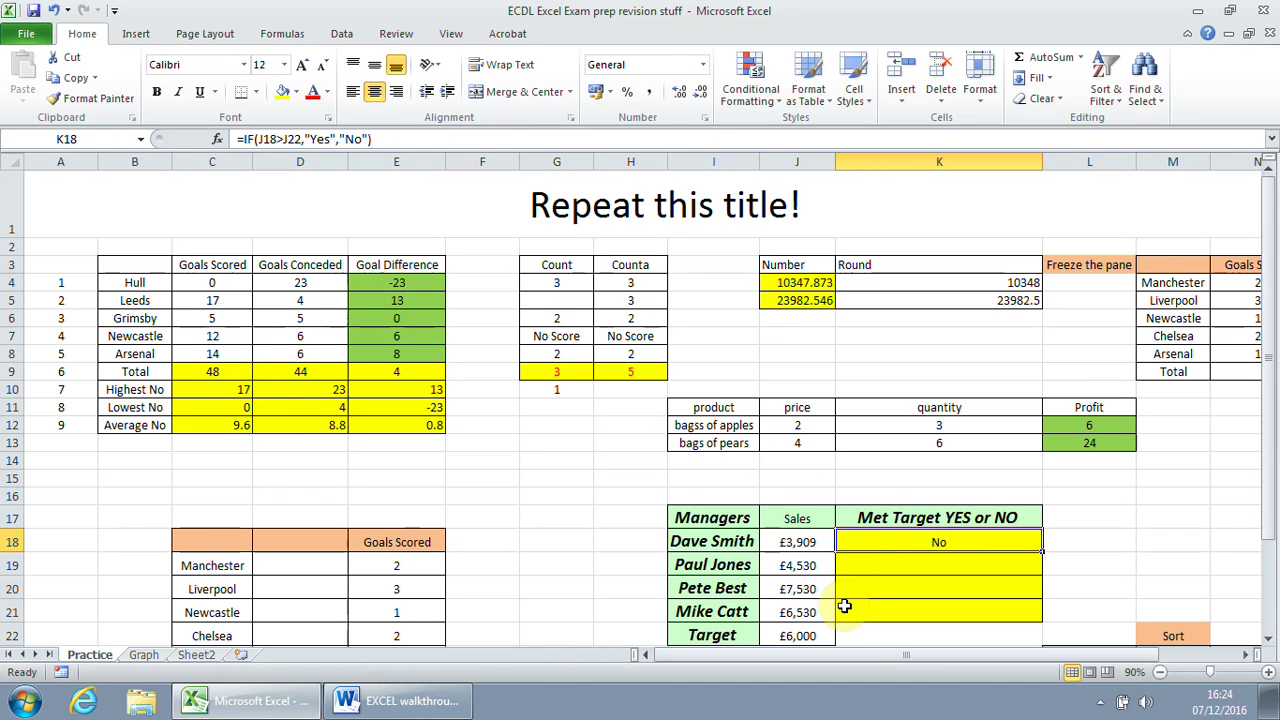
Insert an IF function in cell K19, finding it by searching for "if".
{"action": "left_click", "coordinate": [908, 567]}
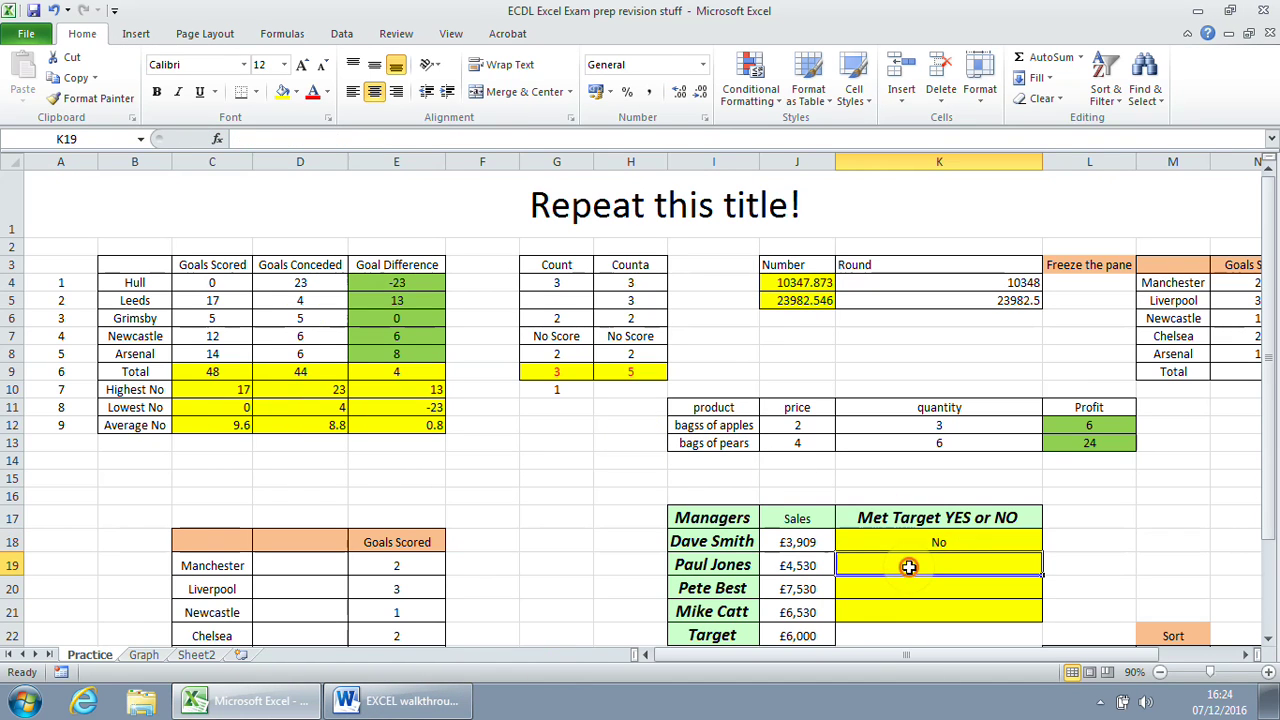
{"action": "left_click", "coordinate": [1082, 58]}
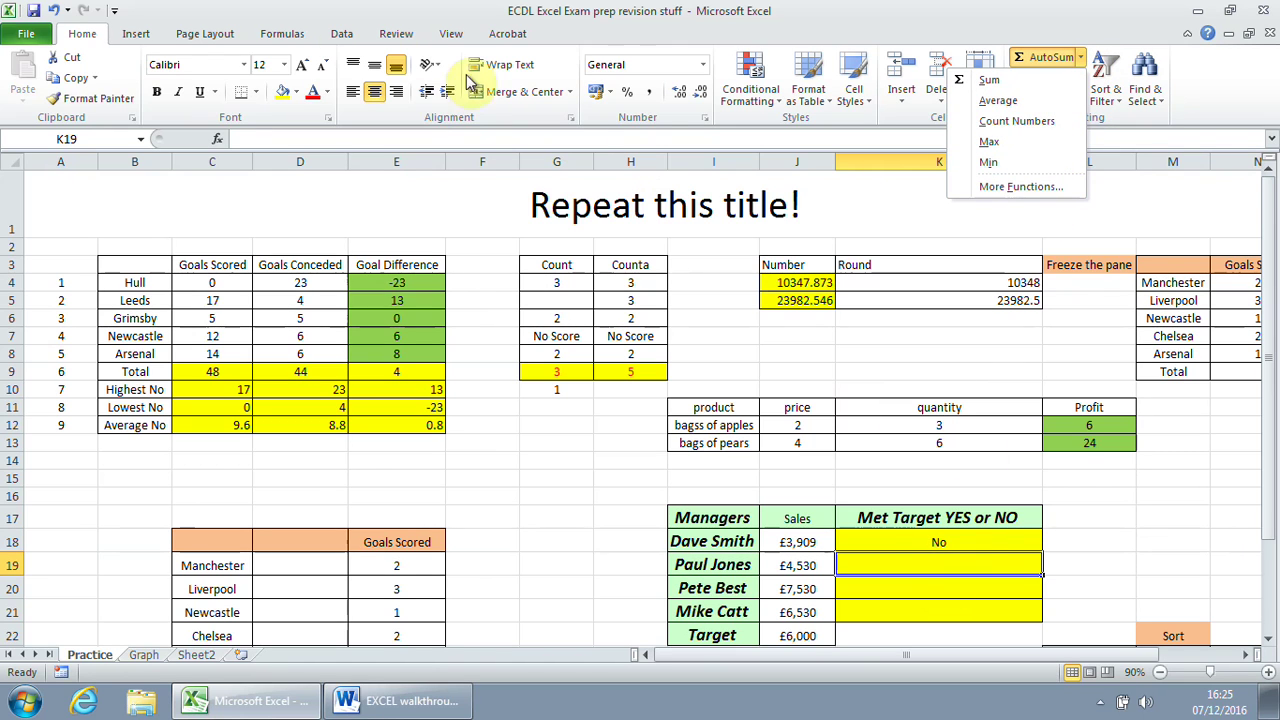
{"action": "left_click", "coordinate": [278, 38]}
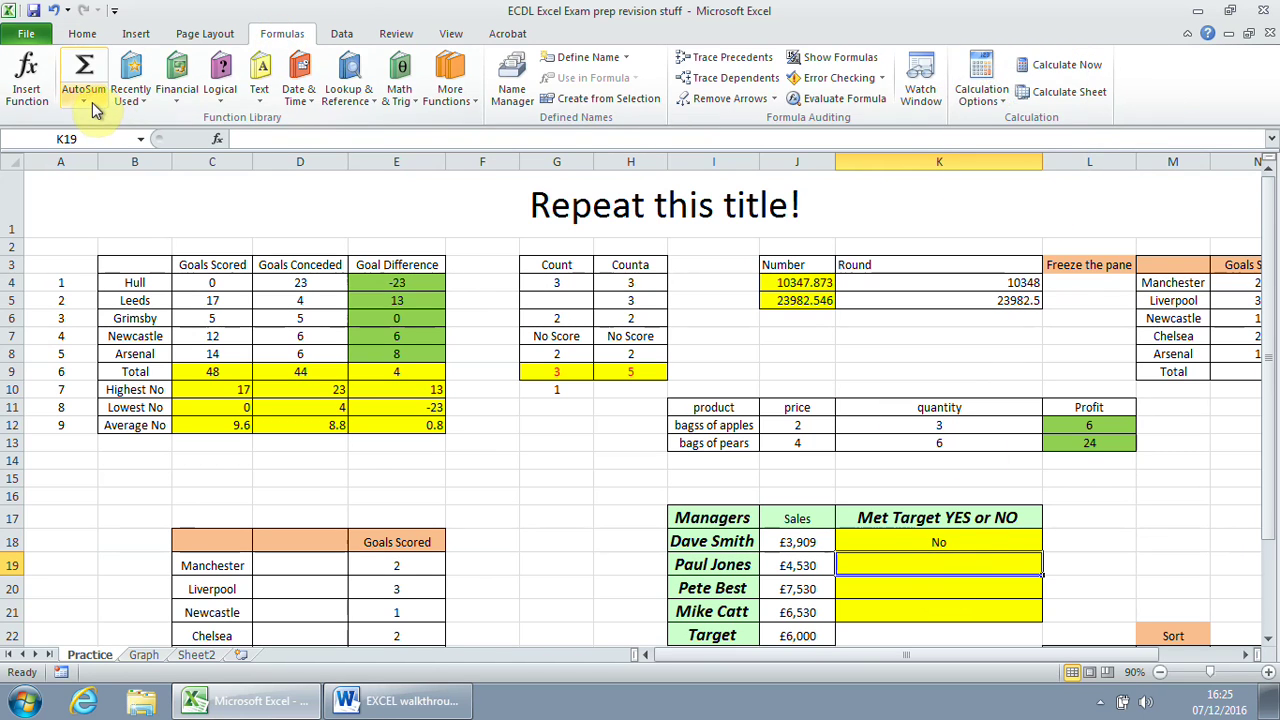
{"action": "left_click", "coordinate": [84, 110]}
{"action": "left_click", "coordinate": [82, 34]}
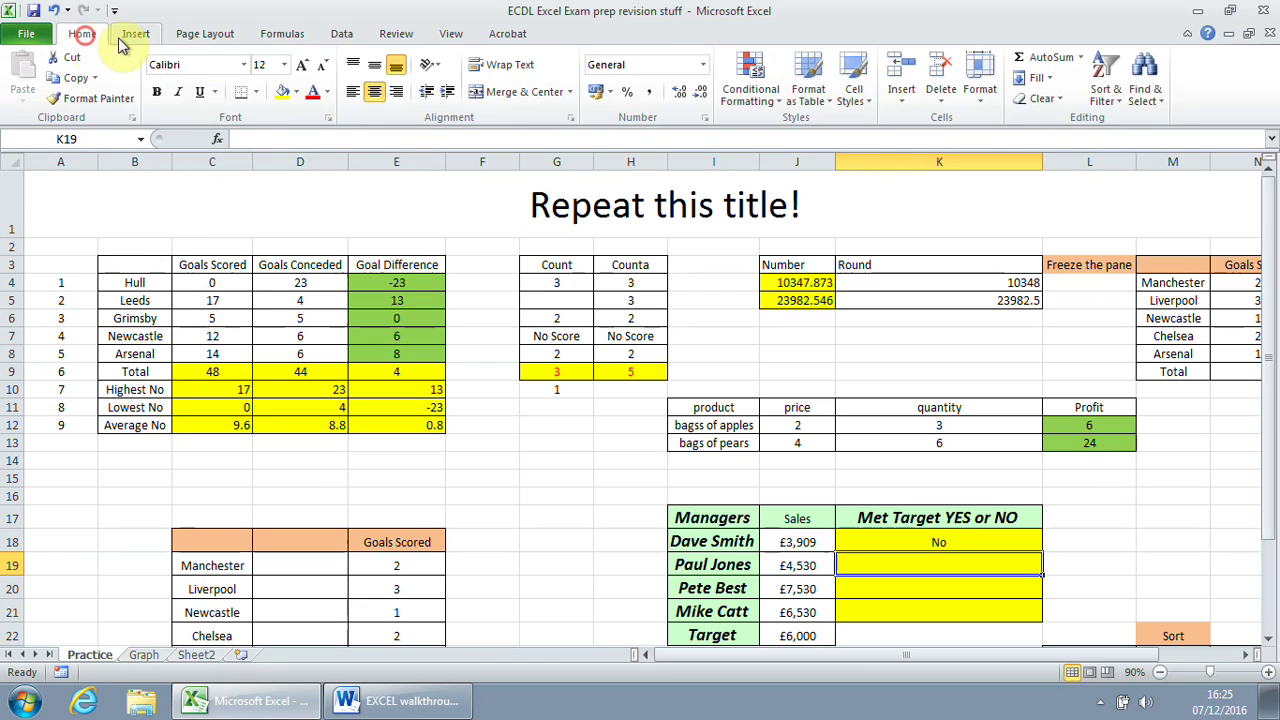
{"action": "left_click", "coordinate": [1084, 58]}
{"action": "left_click", "coordinate": [1021, 186]}
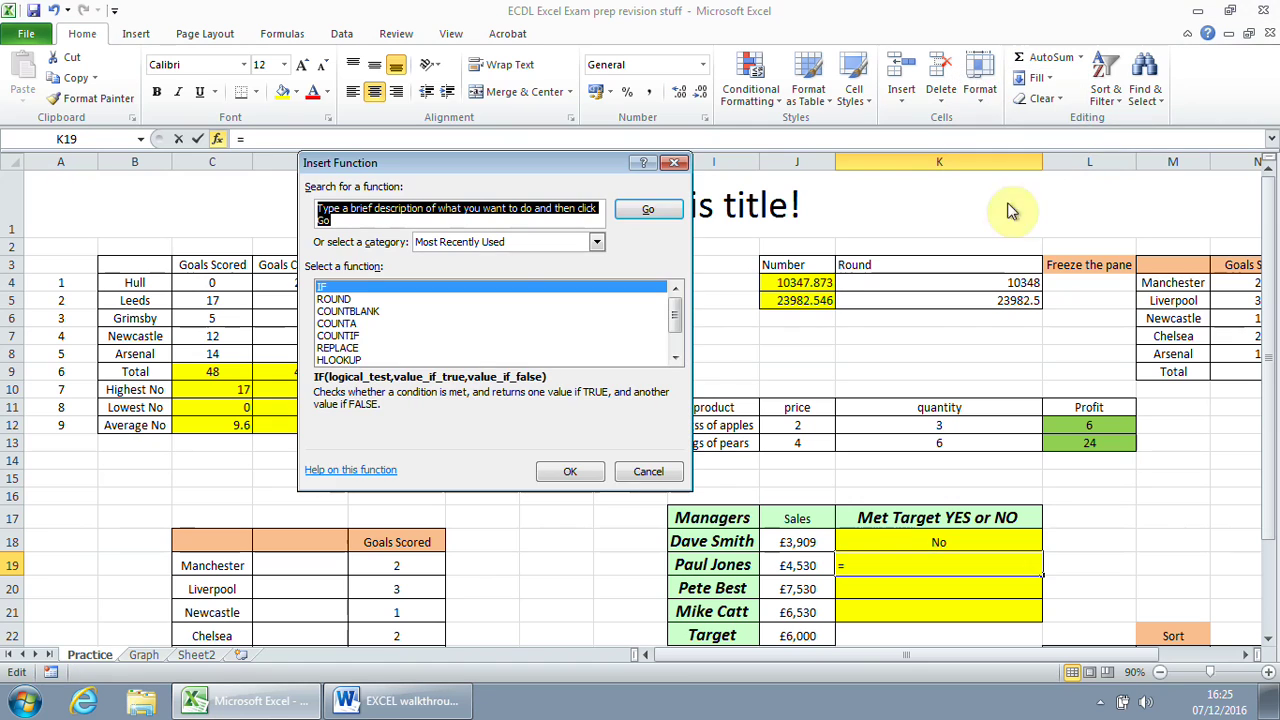
{"action": "type", "text": "if"}
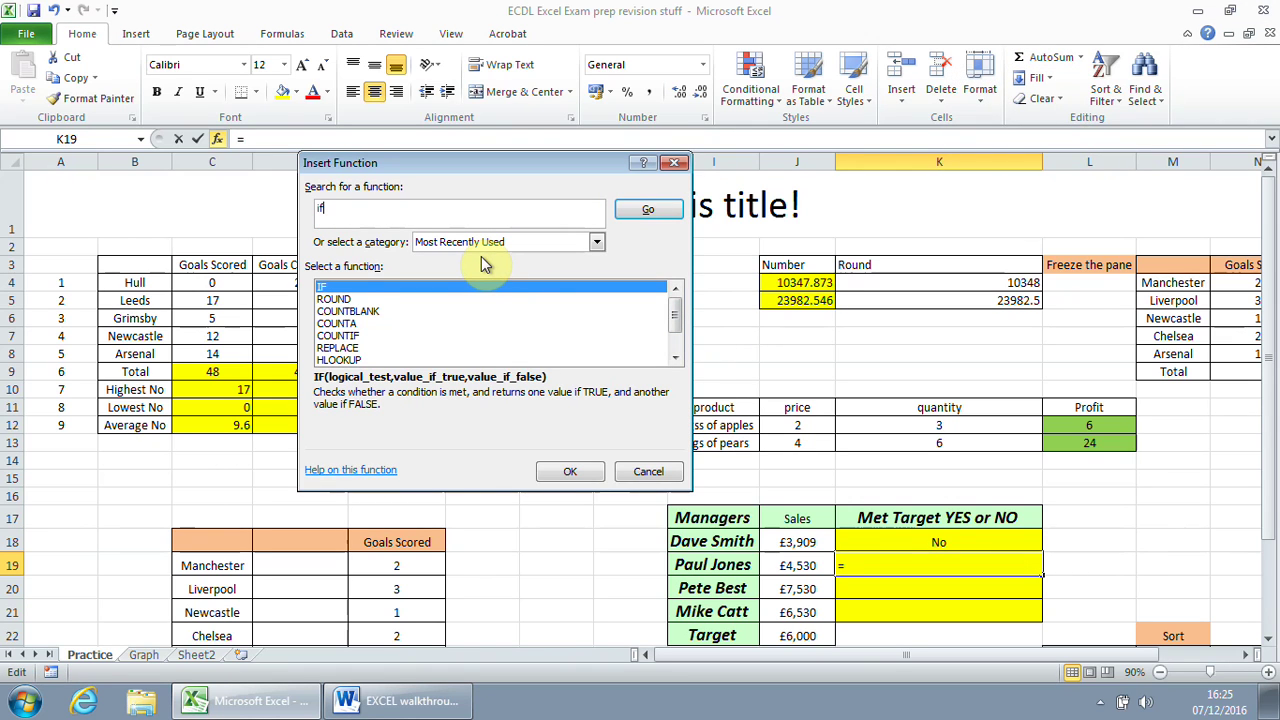
{"action": "key", "text": "Return"}
{"action": "double_click", "coordinate": [375, 287]}
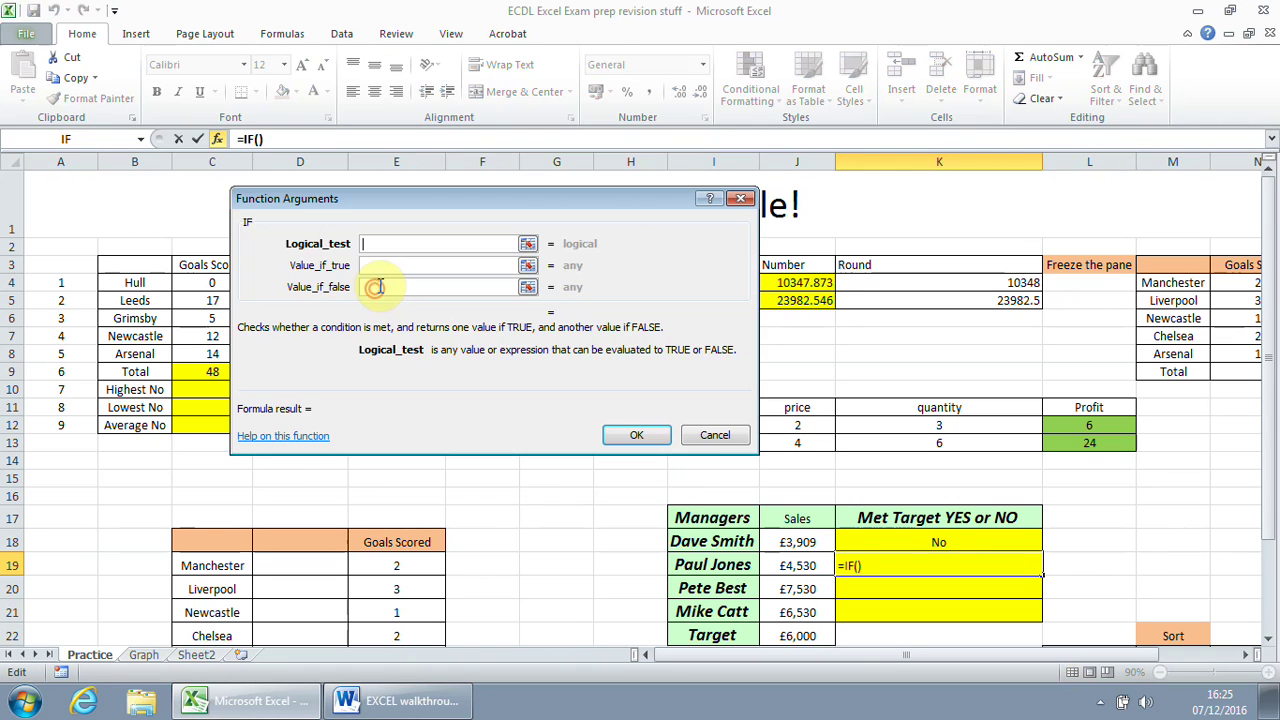
Complete K19's IF function with logical test J19>J22, value if true "Yes" and value if false "No".
{"action": "left_click", "coordinate": [812, 565]}
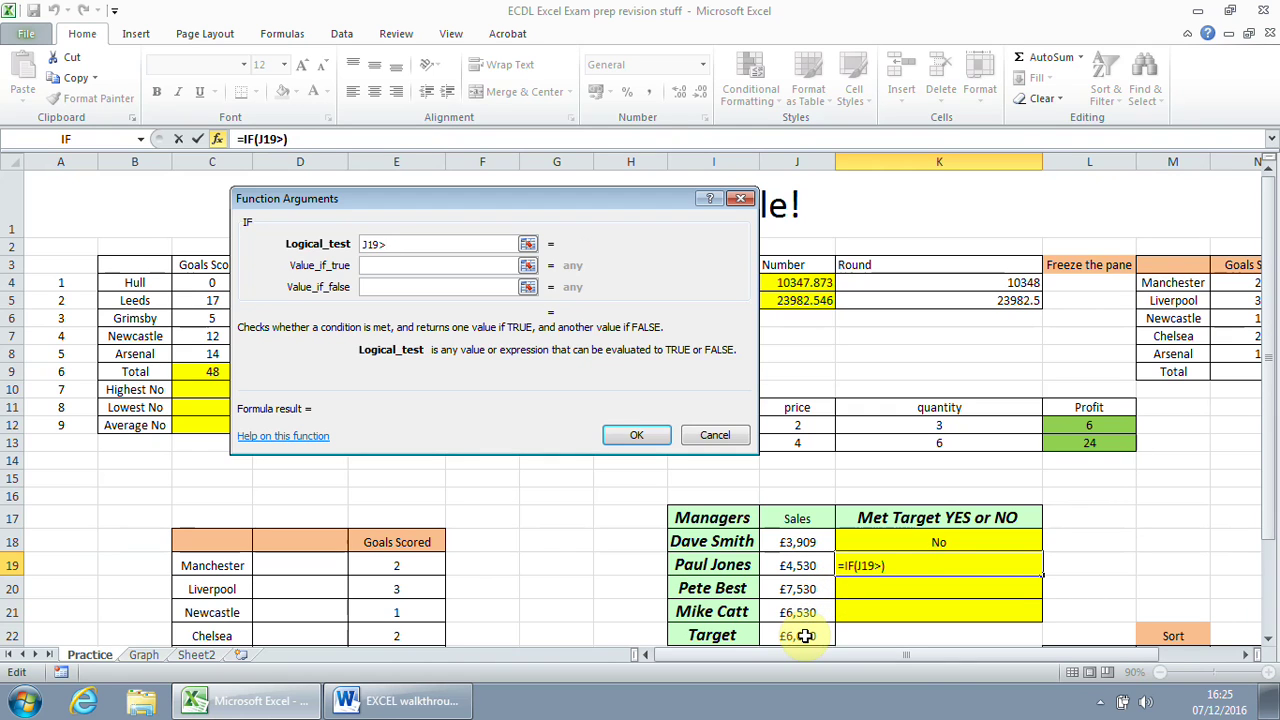
{"action": "left_click", "coordinate": [470, 270]}
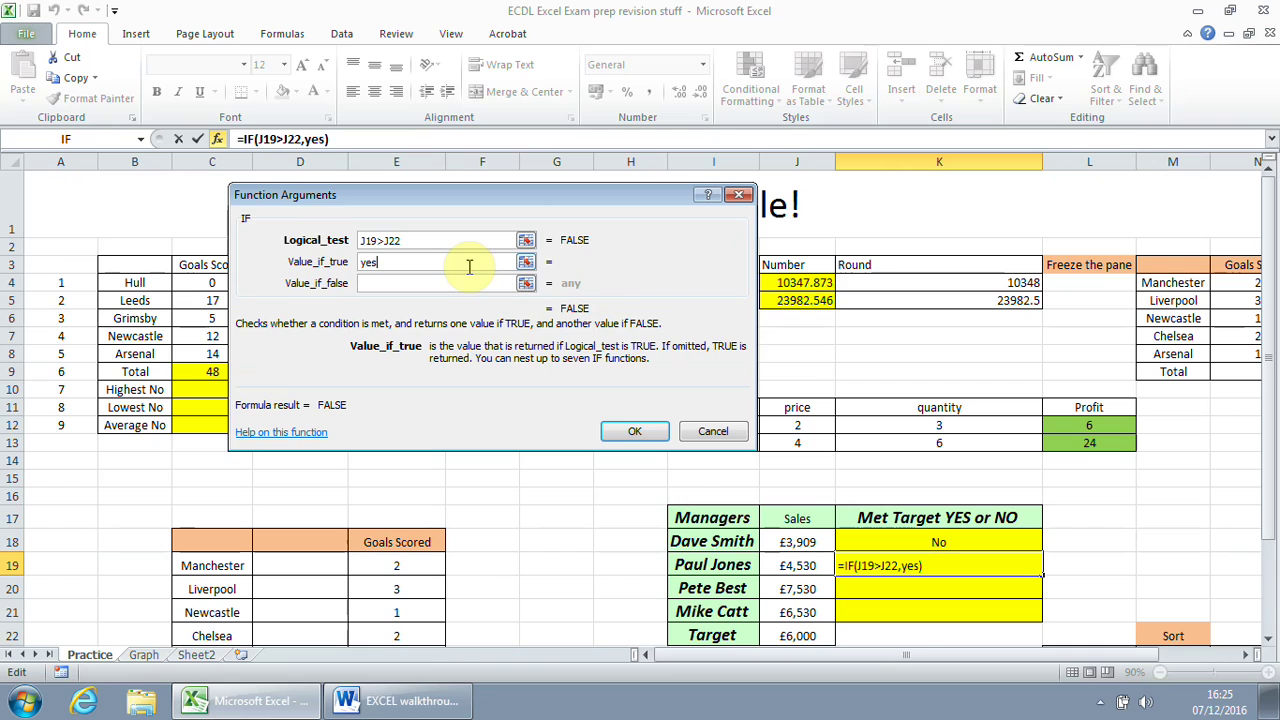
{"action": "left_click", "coordinate": [456, 283]}
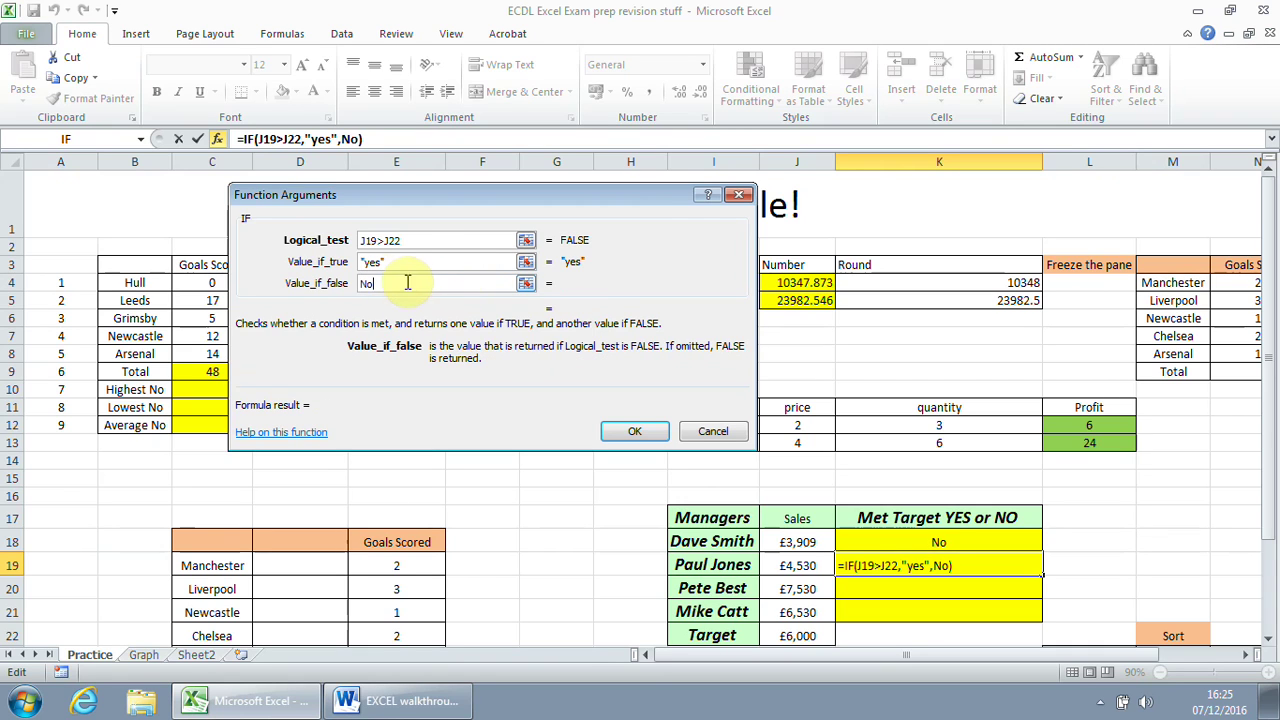
{"action": "left_click", "coordinate": [370, 262]}
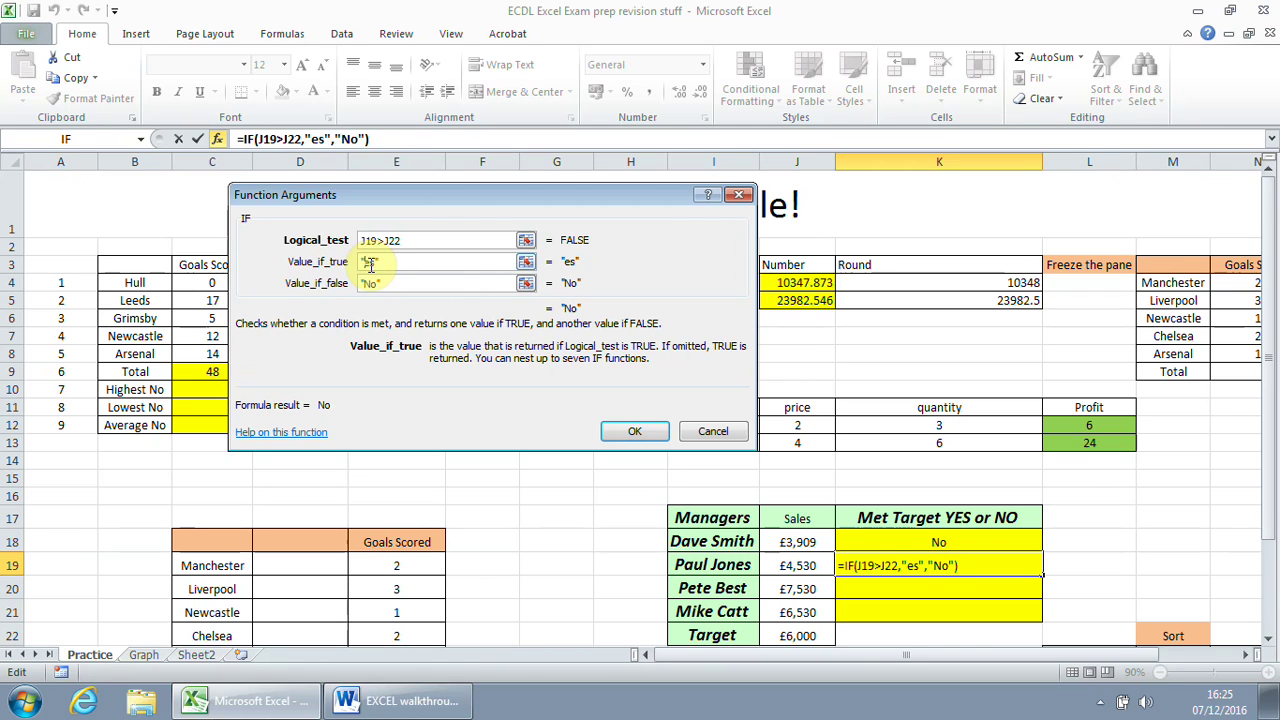
{"action": "type", "text": "Y"}
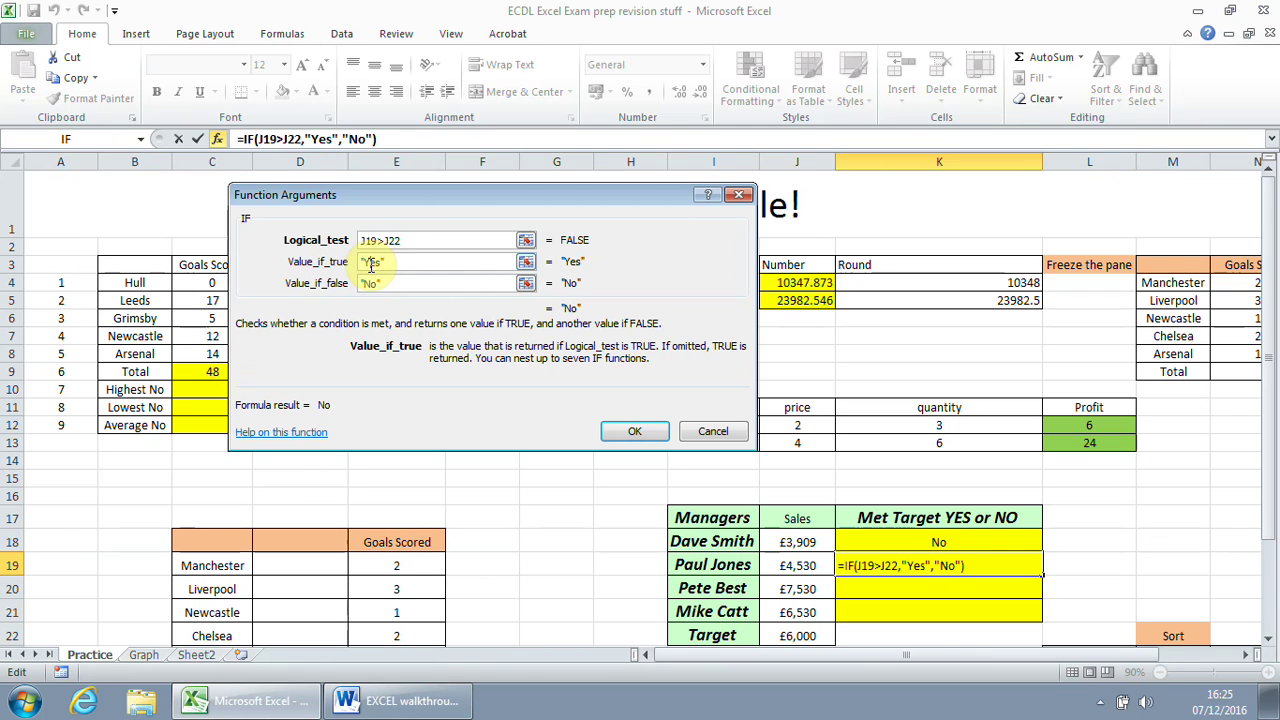
{"action": "left_click", "coordinate": [634, 432]}
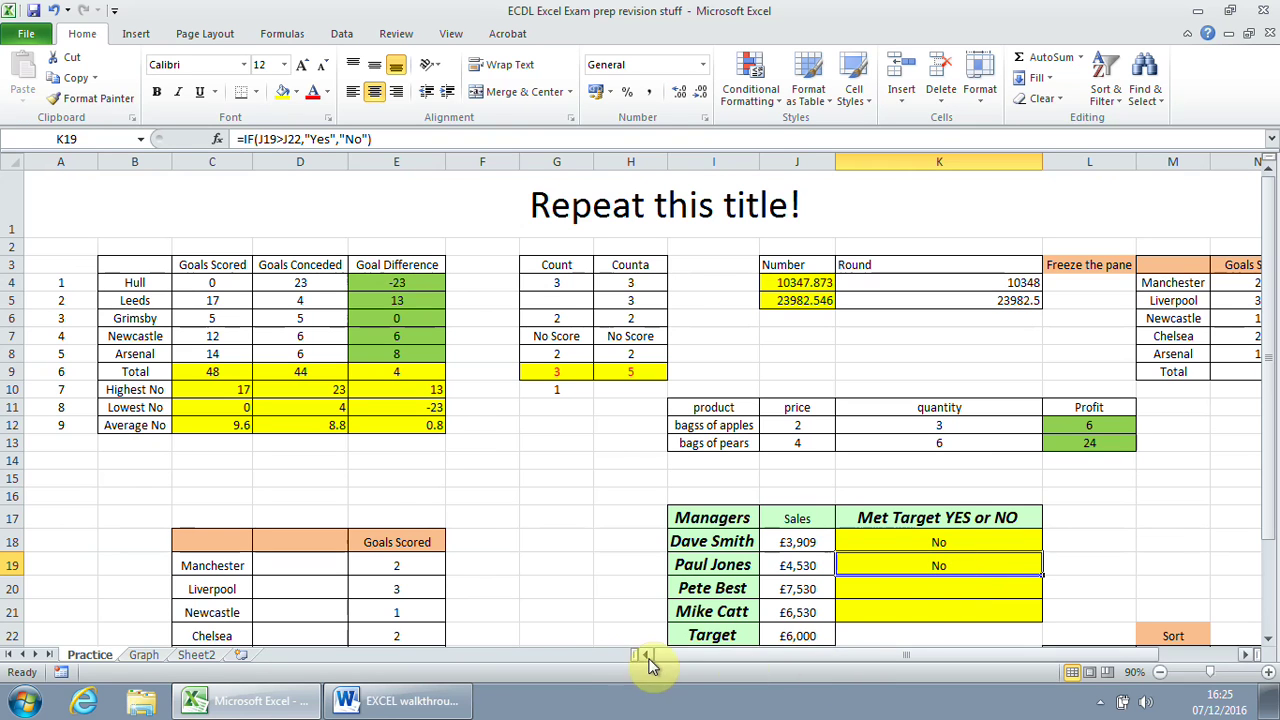
Switch to the EXCEL walkthrough document in Word, highlight and read instruction 7b, and return to cell K18 in the Excel workbook.
{"action": "left_click", "coordinate": [420, 700]}
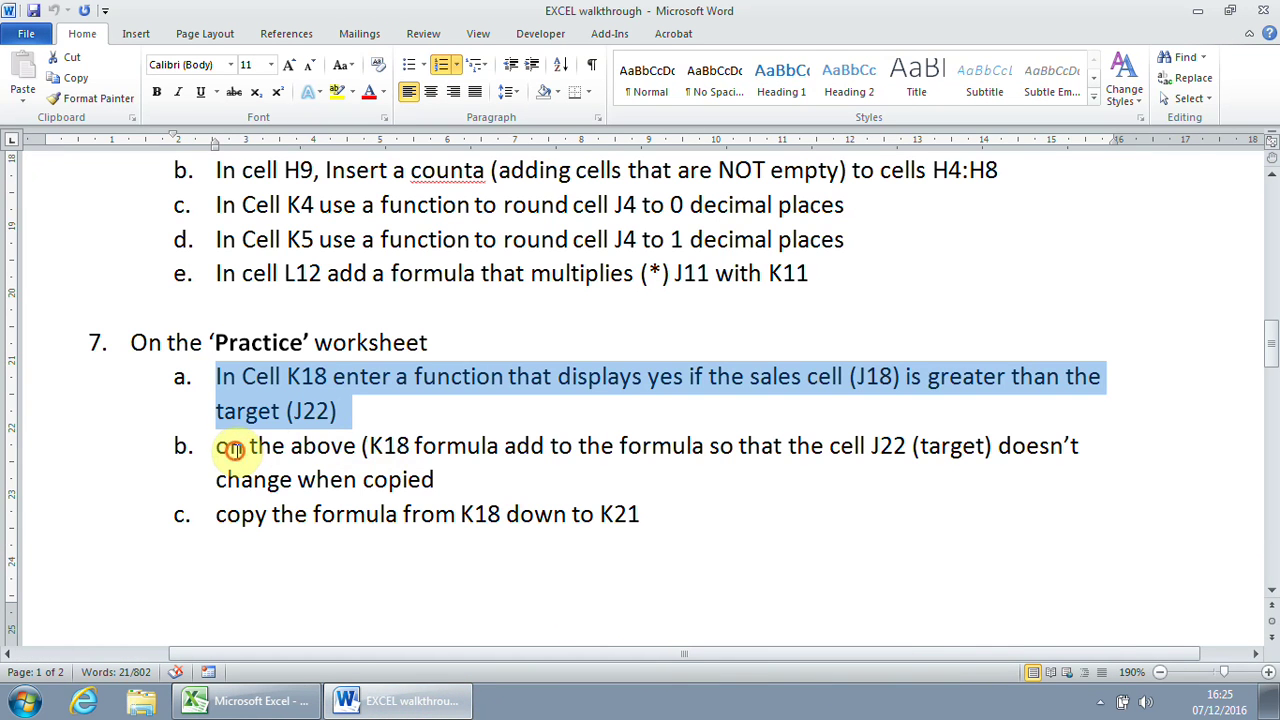
{"action": "left_click_drag", "start_coordinate": [229, 448], "coordinate": [985, 472]}
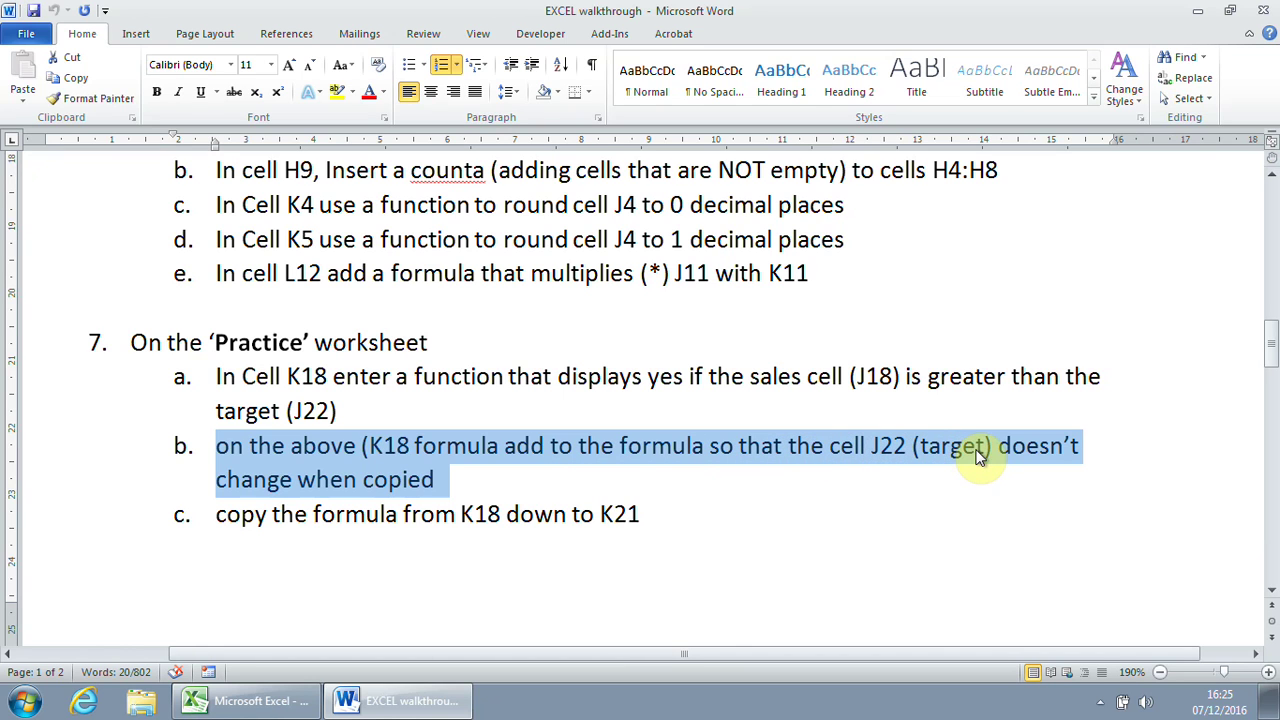
{"action": "left_click", "coordinate": [255, 703]}
{"action": "left_click", "coordinate": [931, 538]}
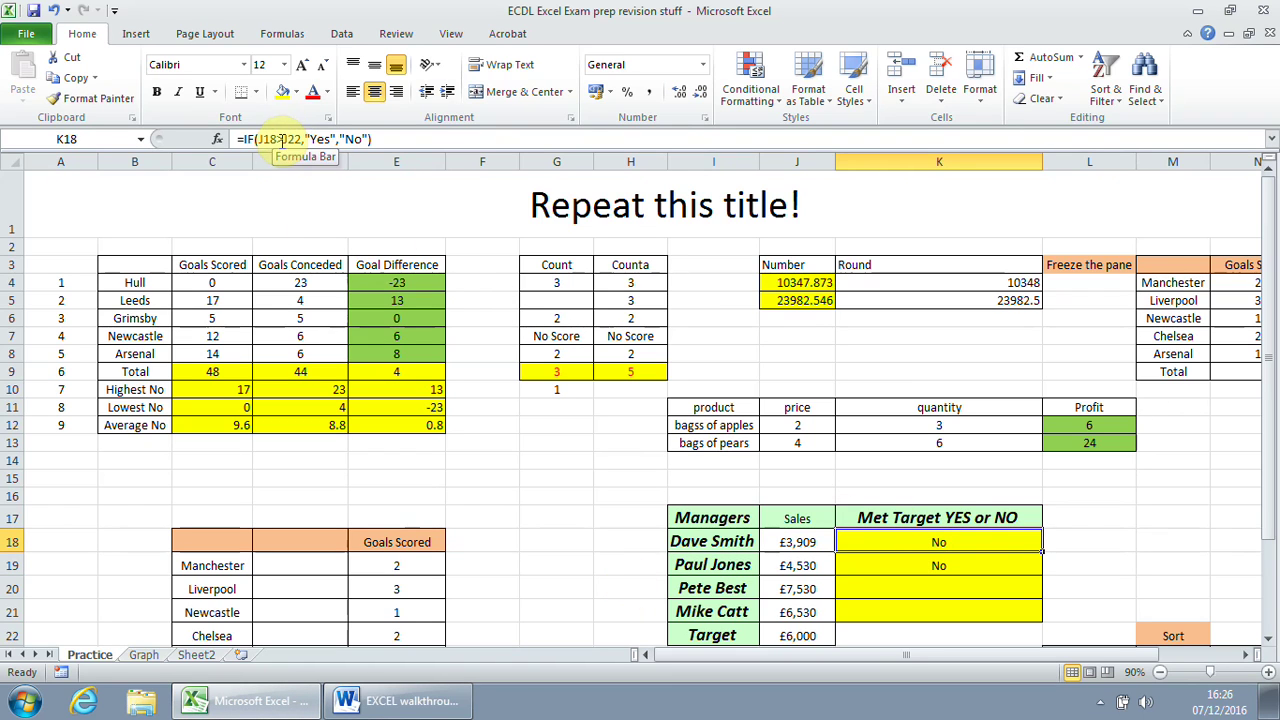
Clear the formula in K19 and copy K18's formula with its relative target reference down to K21.
{"action": "left_click", "coordinate": [975, 594]}
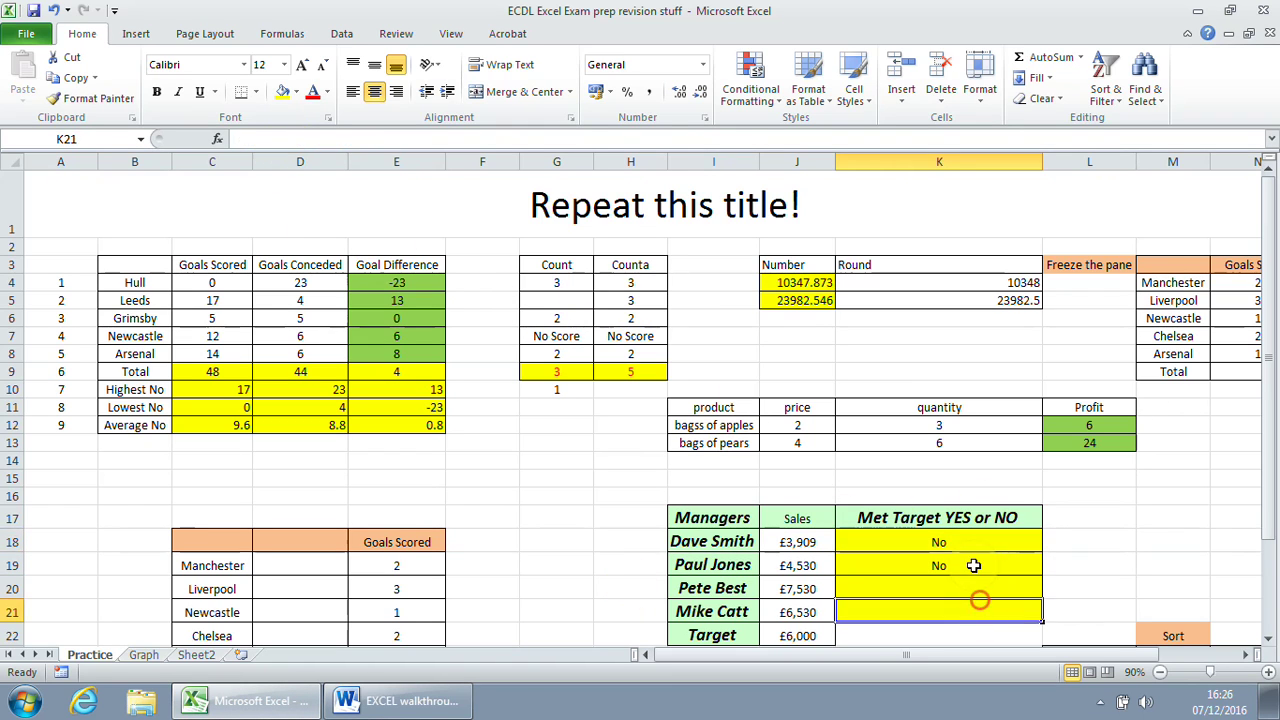
{"action": "left_click", "coordinate": [973, 565]}
{"action": "key", "text": "BackSpace"}
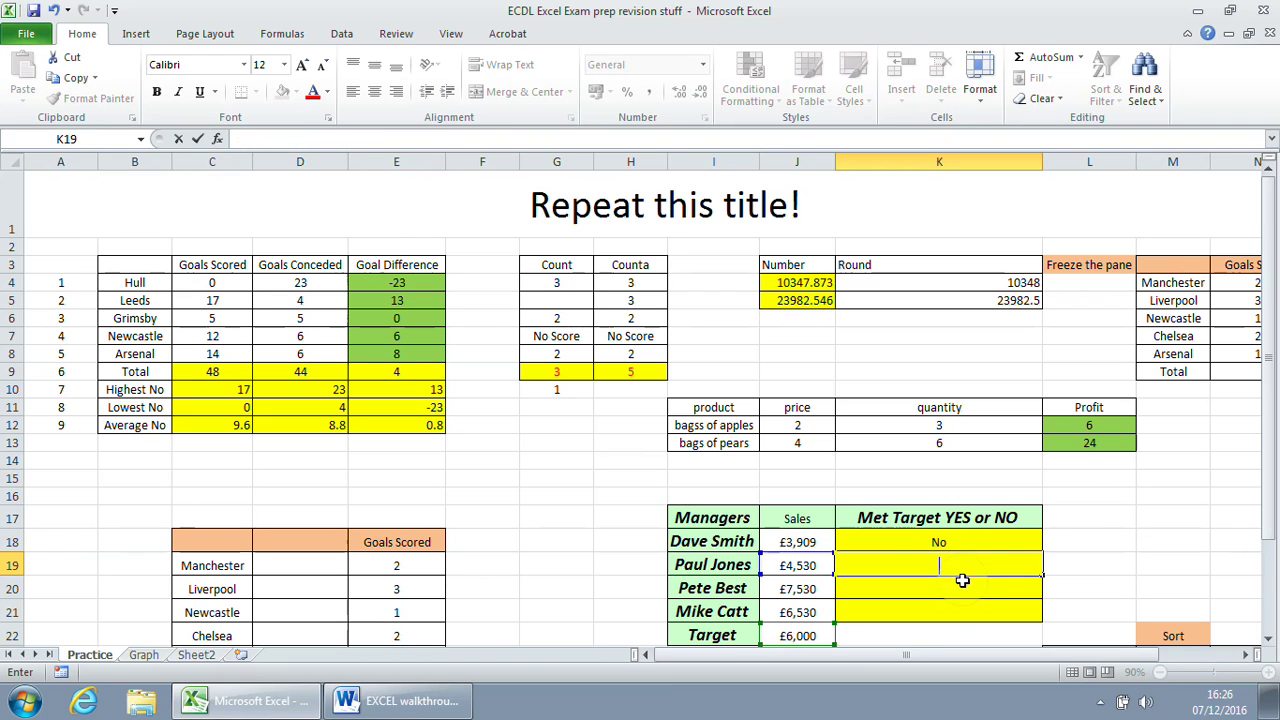
{"action": "left_click", "coordinate": [976, 536]}
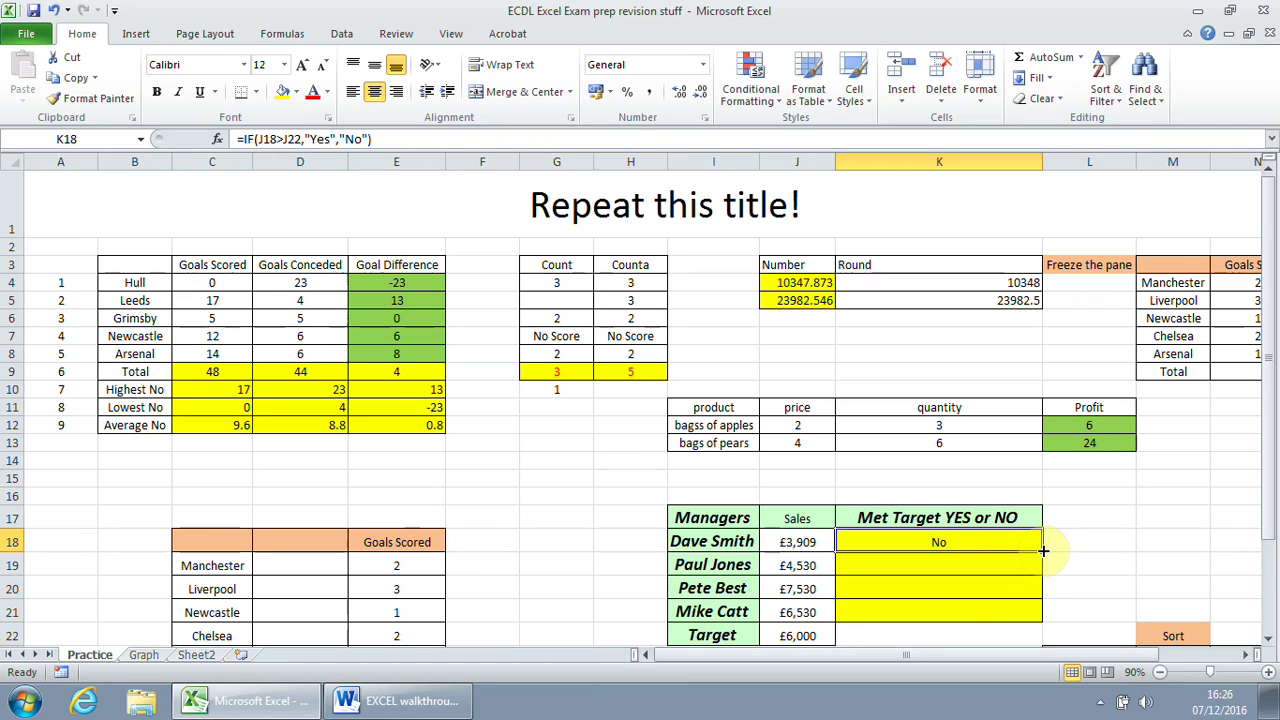
{"action": "left_click_drag", "start_coordinate": [1042, 550], "coordinate": [1036, 616]}
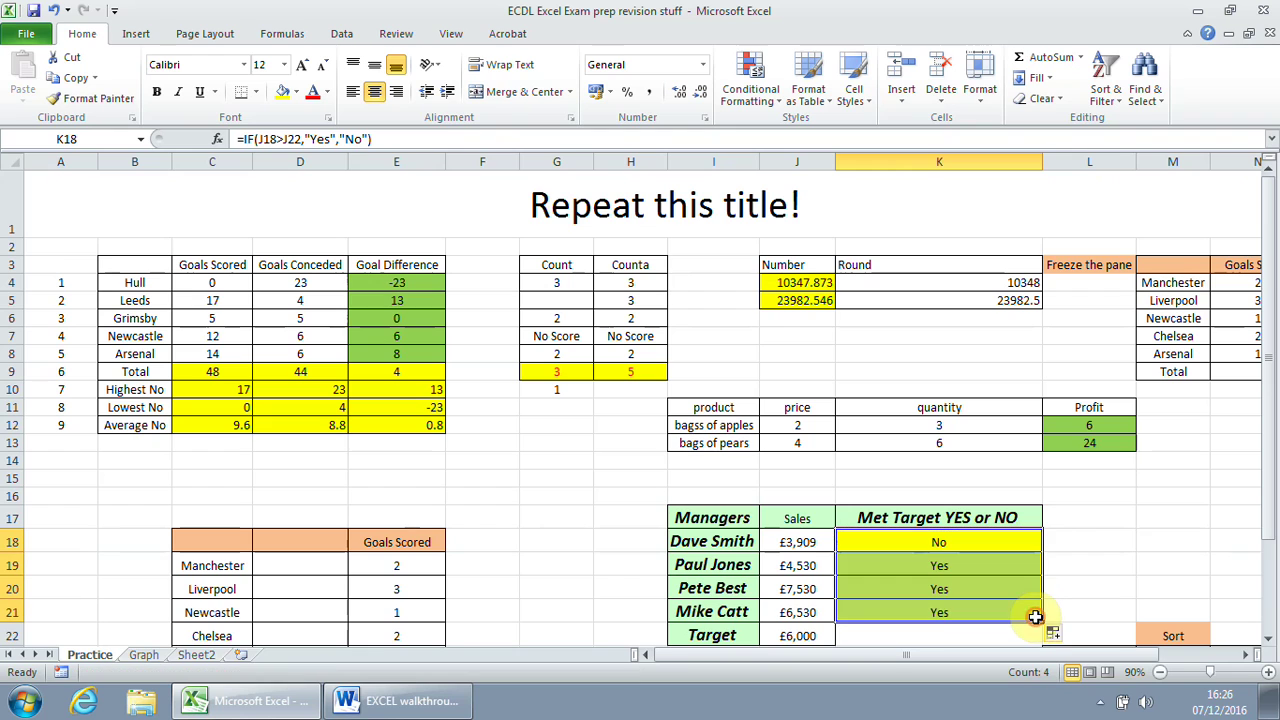
Examine the copied formulas in K19 and K20 to check which cells they use as the sales target.
{"action": "left_click", "coordinate": [995, 566]}
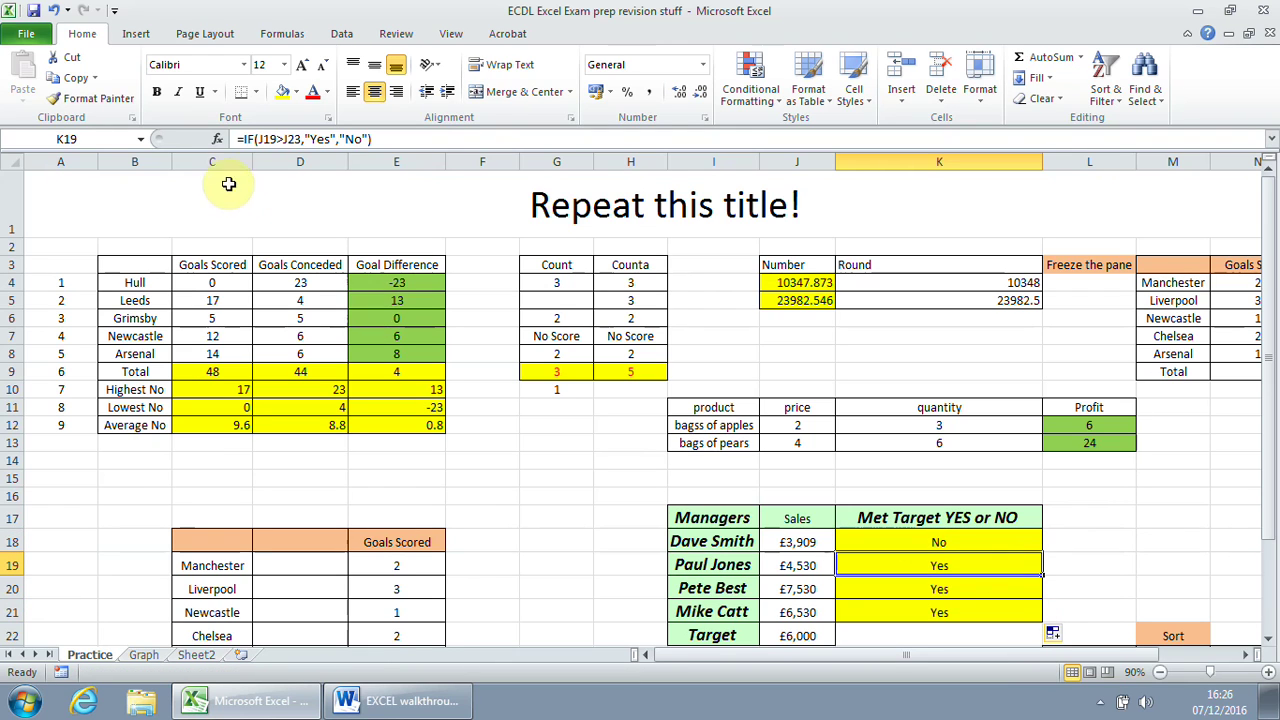
{"action": "left_click", "coordinate": [297, 139]}
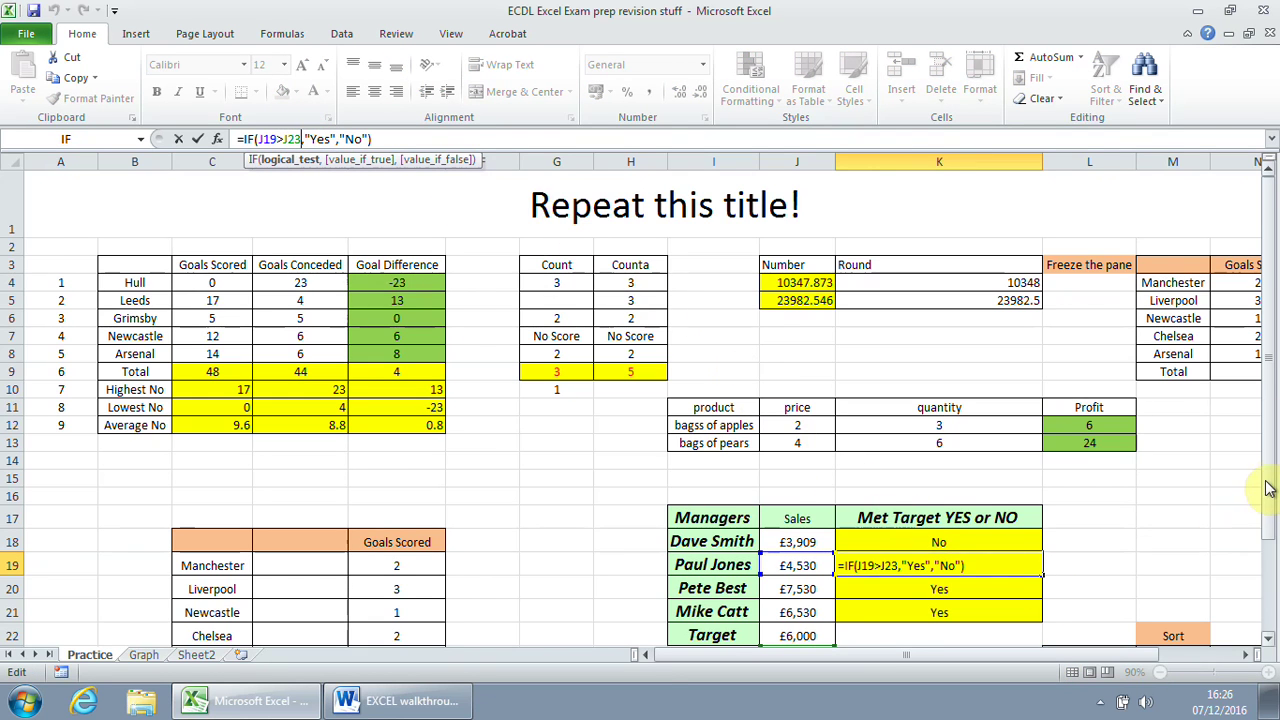
{"action": "left_click_drag", "start_coordinate": [1270, 486], "coordinate": [1270, 527]}
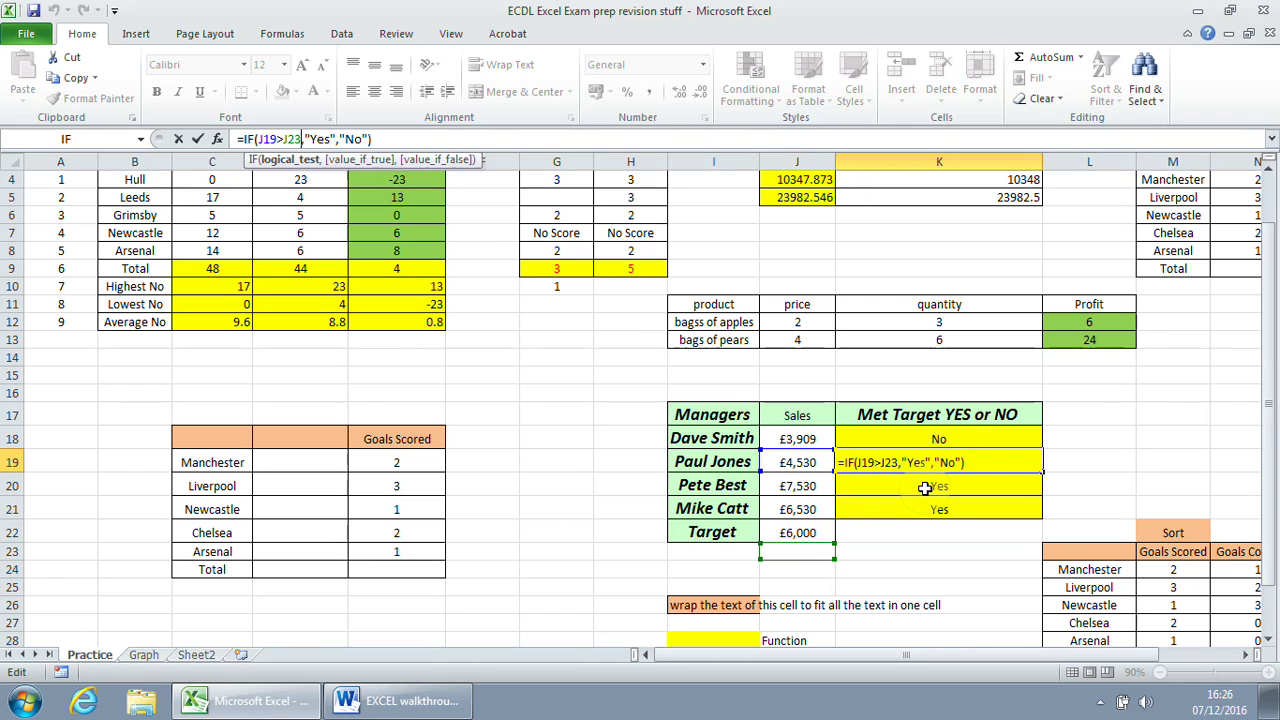
{"action": "key", "text": "Return"}
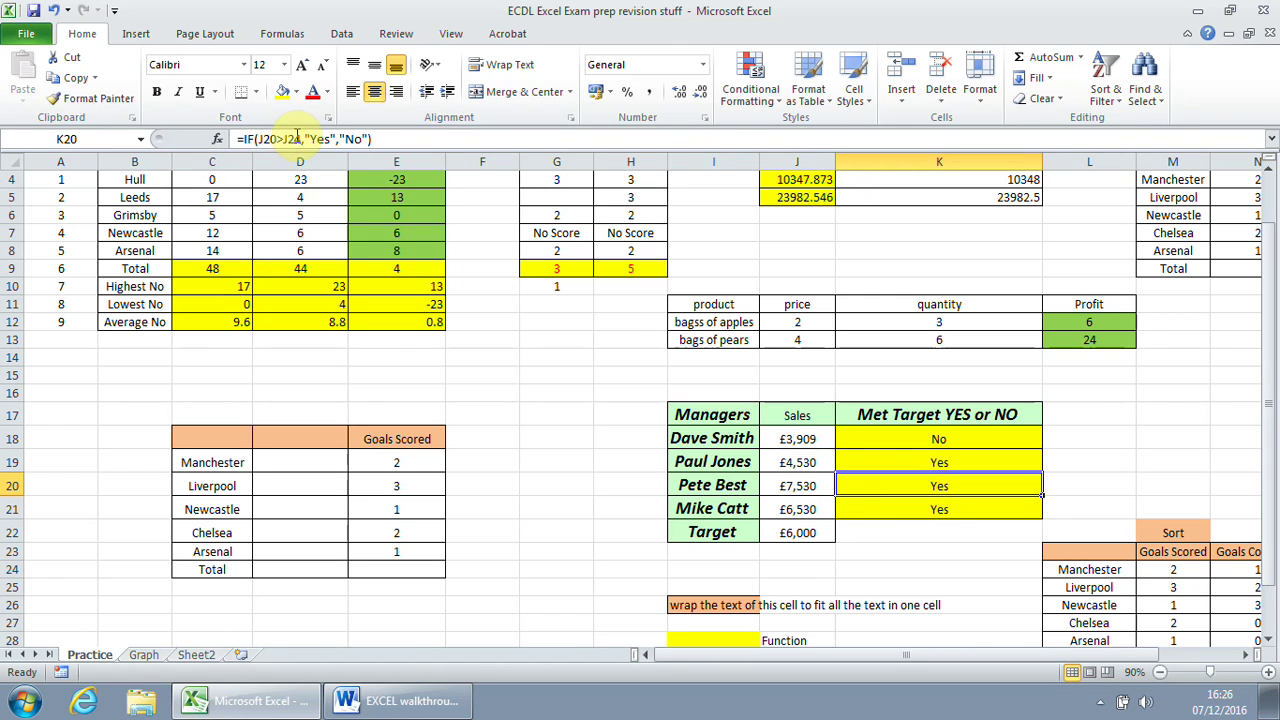
{"action": "left_click", "coordinate": [297, 138]}
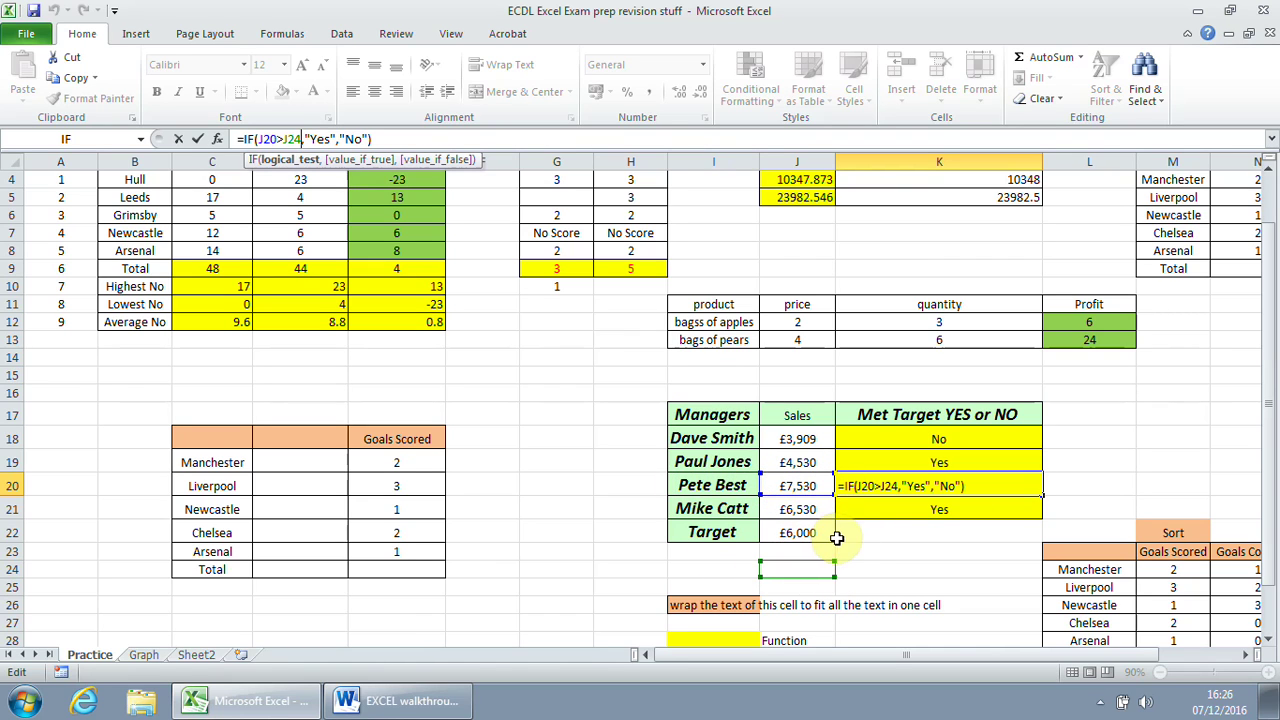
{"action": "key", "text": "Return"}
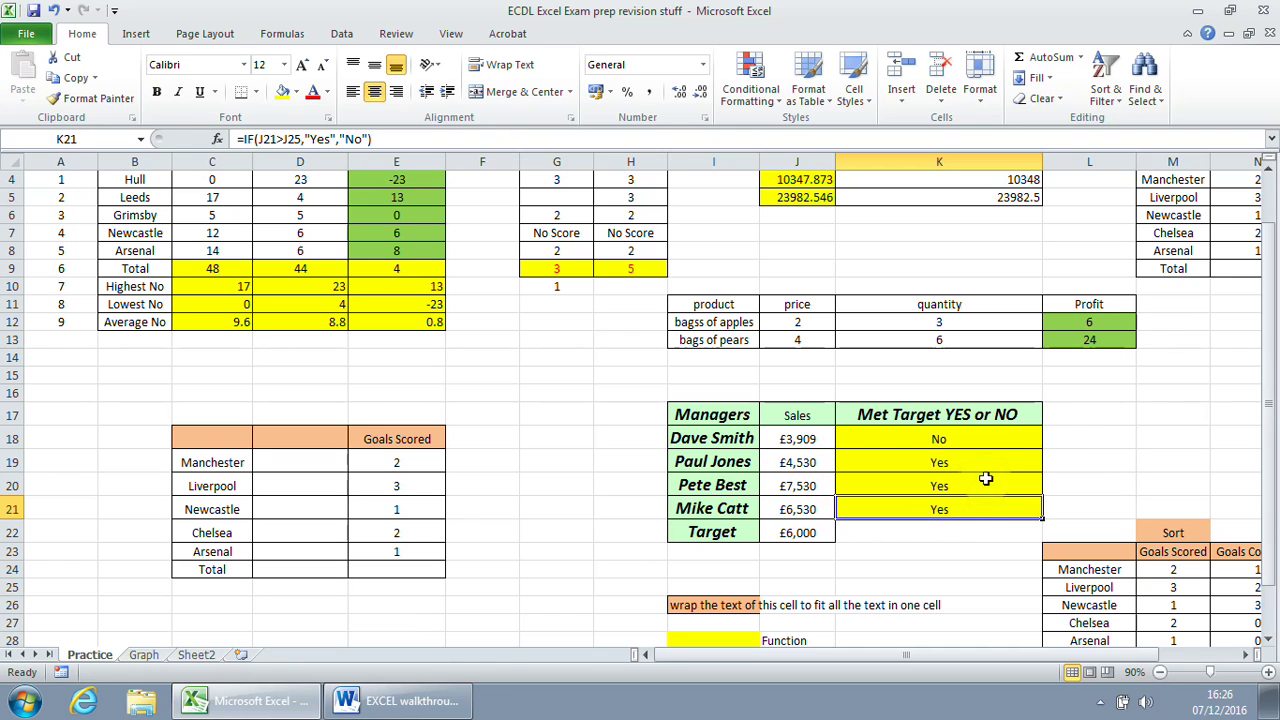
Clear the contents of the copied formulas in cells K19 to K21.
{"action": "left_click_drag", "start_coordinate": [980, 461], "coordinate": [972, 500]}
{"action": "right_click", "coordinate": [974, 497]}
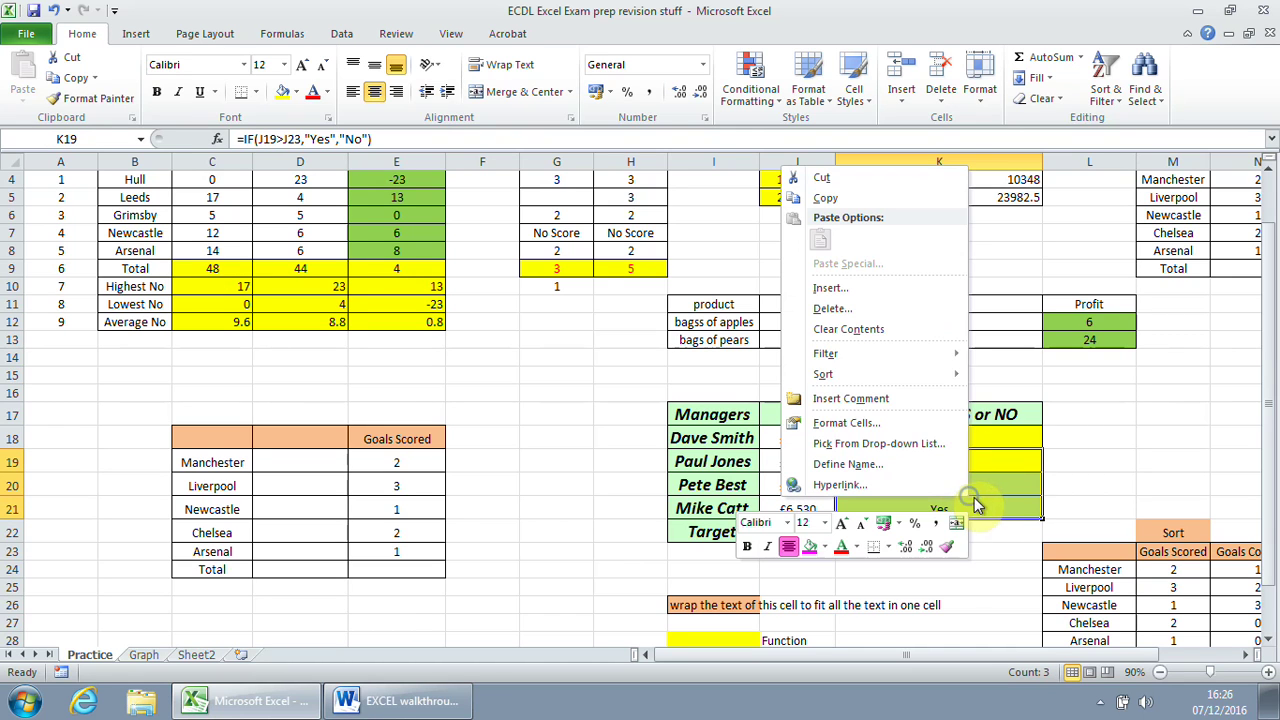
{"action": "left_click", "coordinate": [886, 330]}
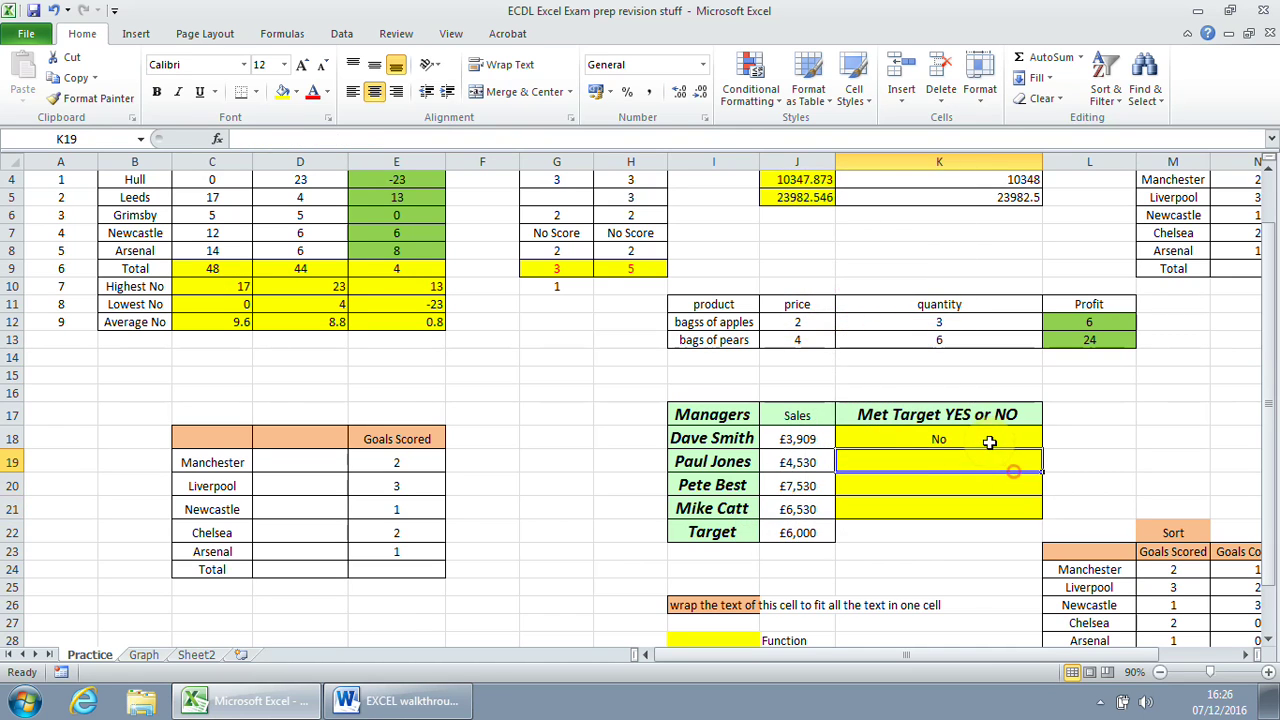
Make the target reference absolute in K18, giving =IF(J18>$J$22,"Yes","No"), and copy the formula down to K21.
{"action": "left_click", "coordinate": [987, 440]}
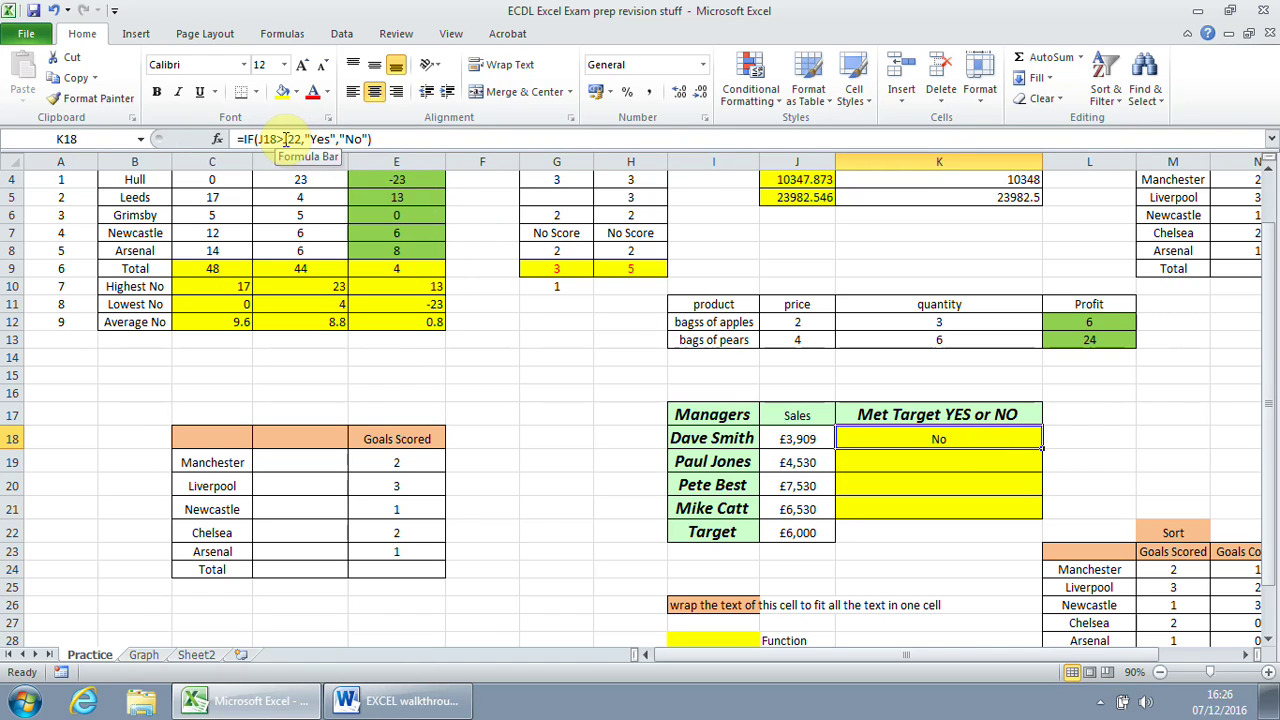
{"action": "left_click", "coordinate": [285, 139]}
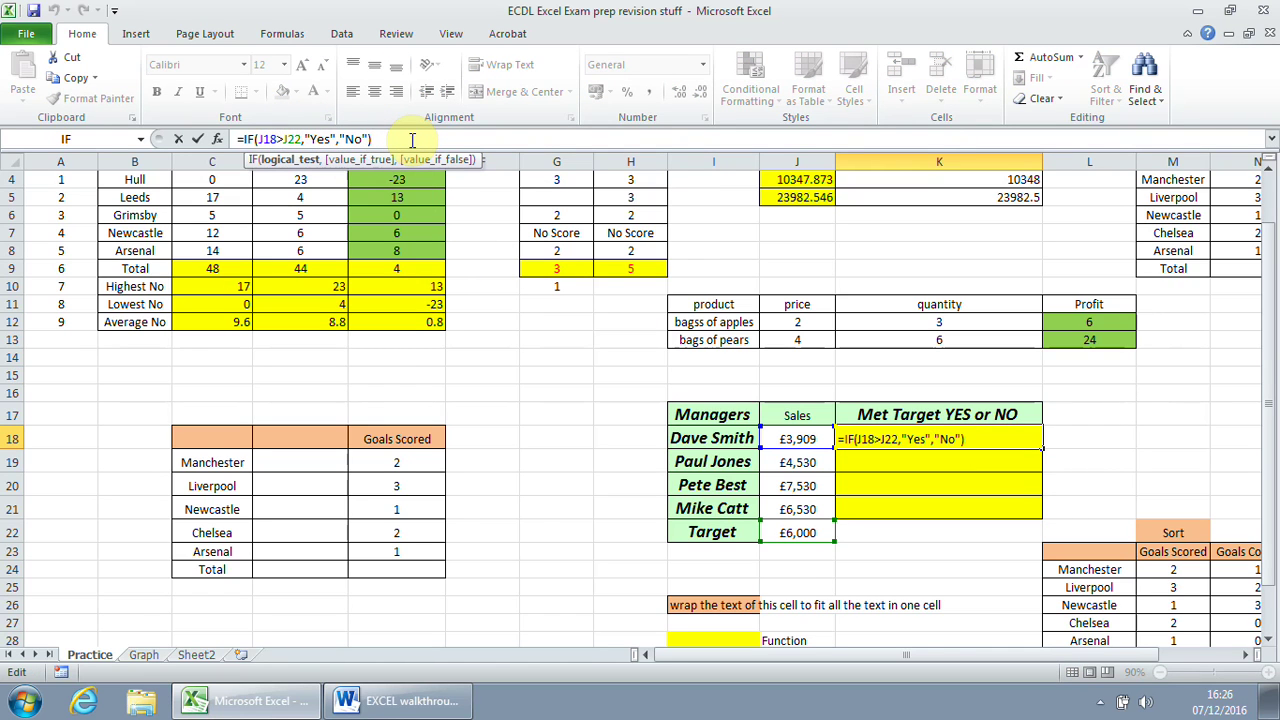
{"action": "type", "text": "$J"}
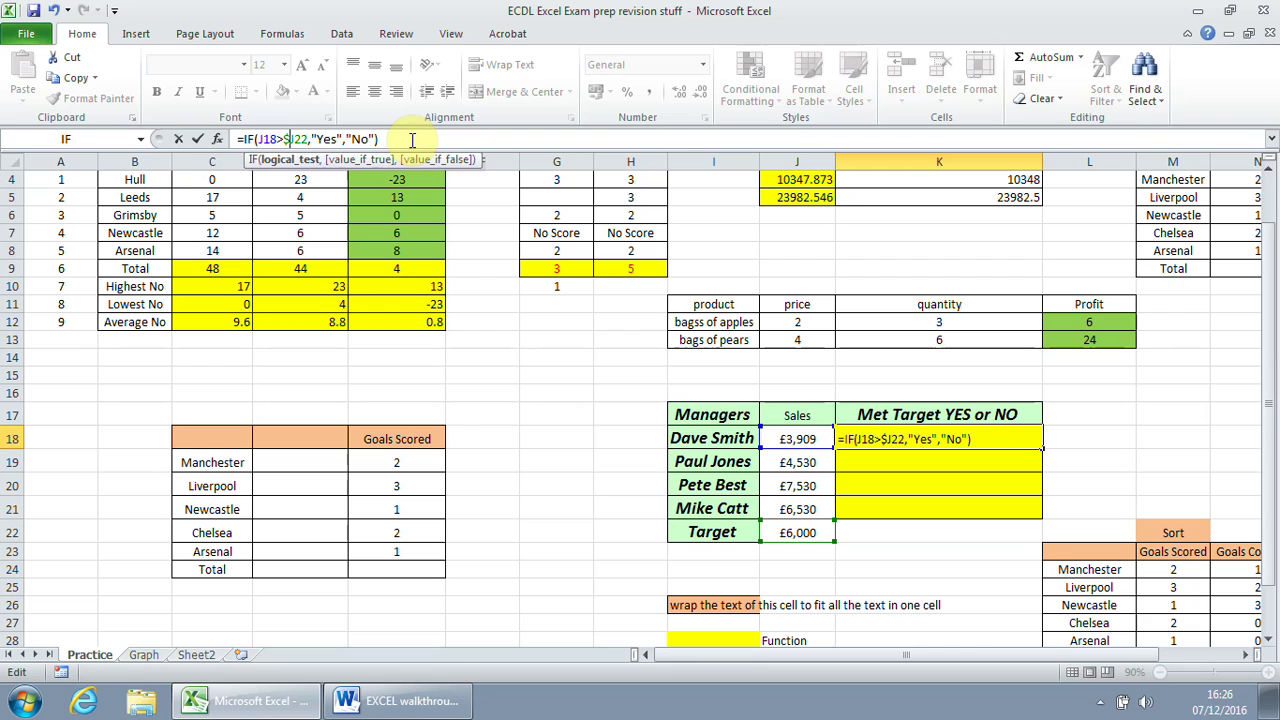
{"action": "type", "text": "$"}
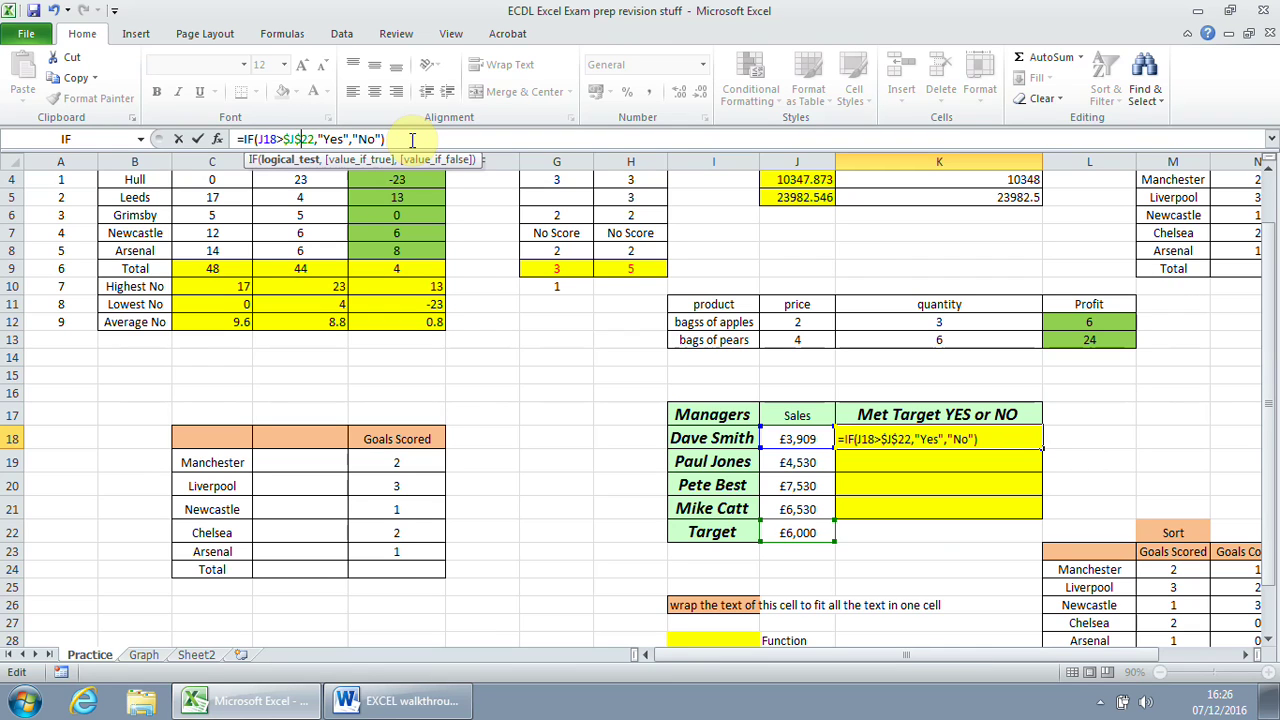
{"action": "left_click", "coordinate": [288, 161]}
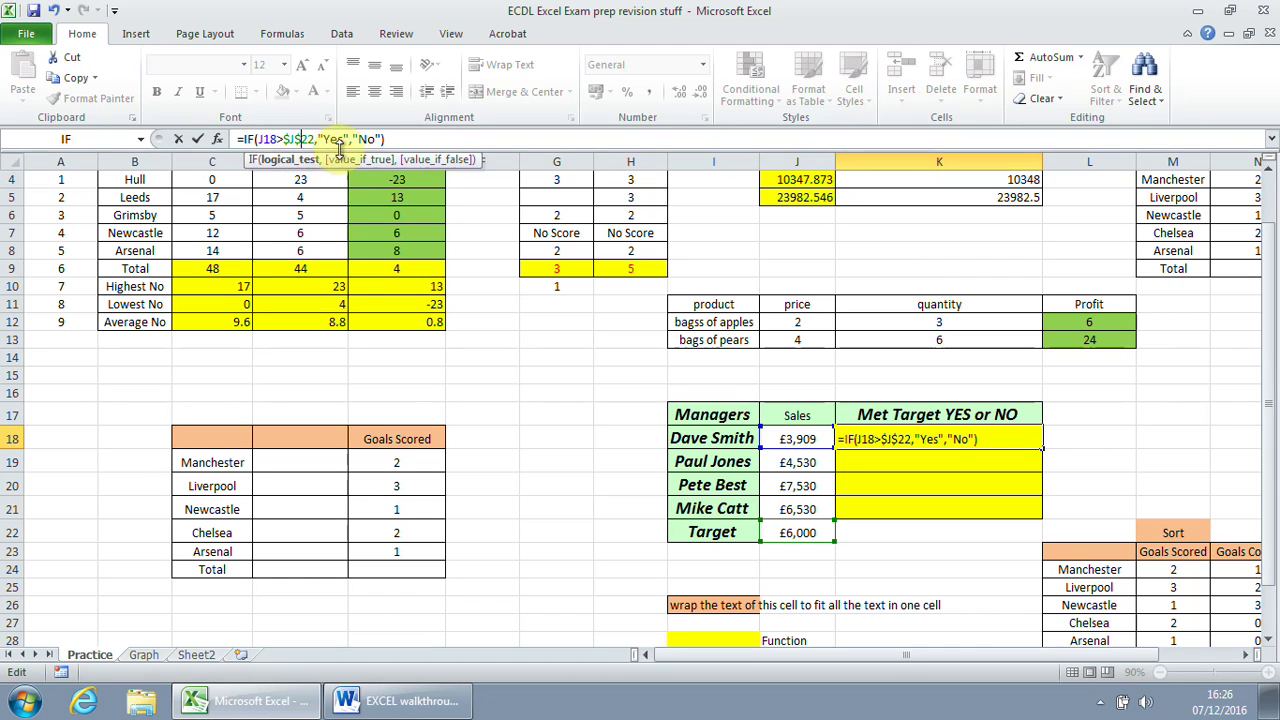
{"action": "key", "text": "Return"}
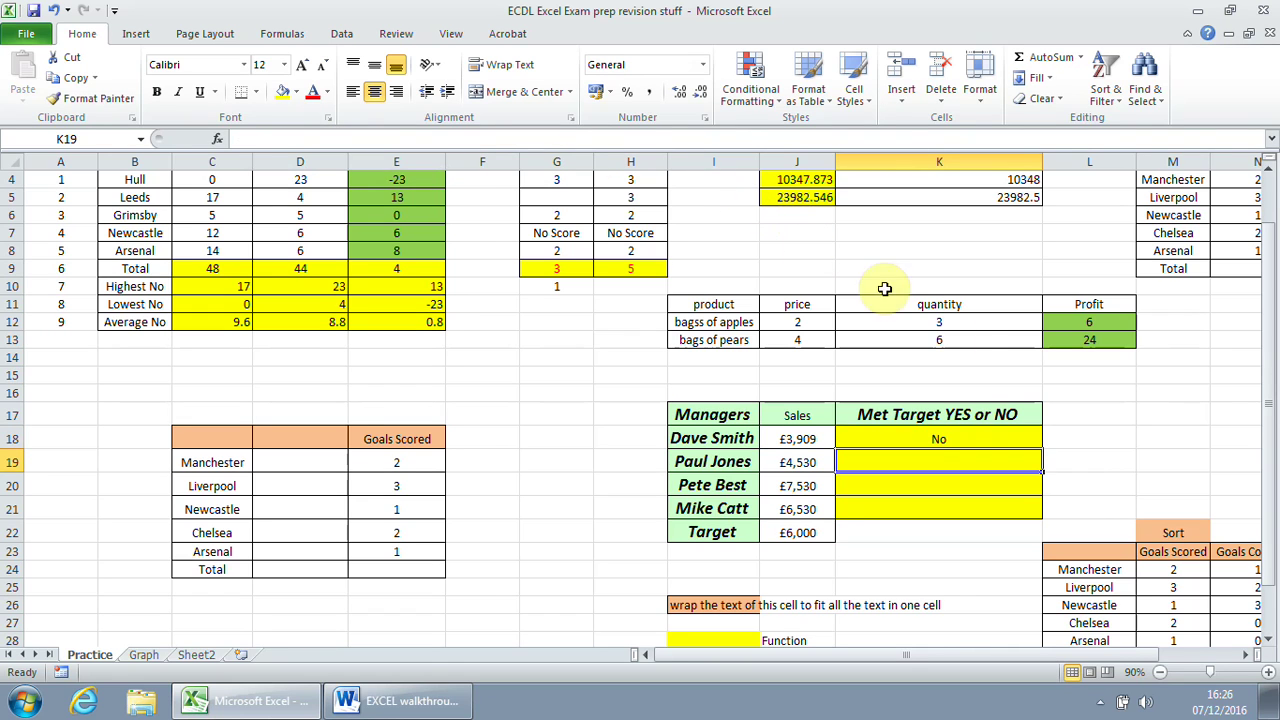
{"action": "left_click", "coordinate": [963, 432]}
{"action": "left_click_drag", "start_coordinate": [1043, 448], "coordinate": [1039, 509]}
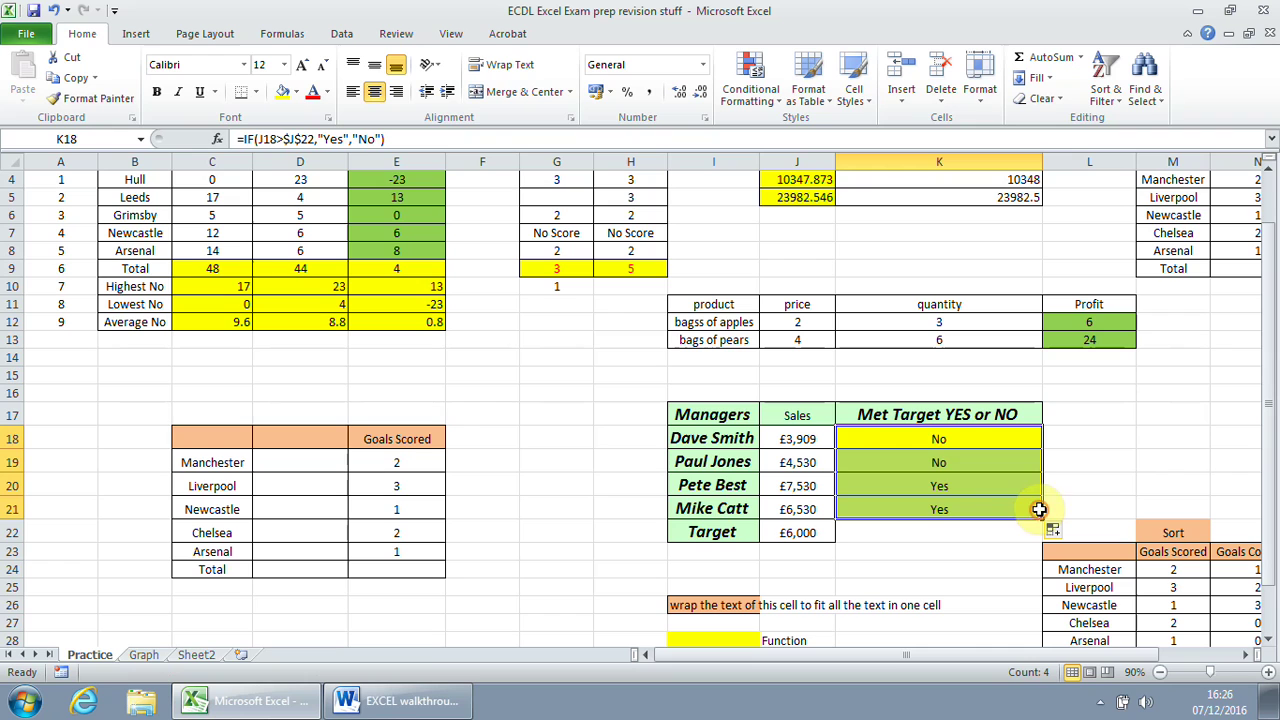
Examine the copied formulas in K19 to K21 to check that each one refers to the target in $J$22.
{"action": "left_click", "coordinate": [972, 460]}
{"action": "left_click", "coordinate": [408, 135]}
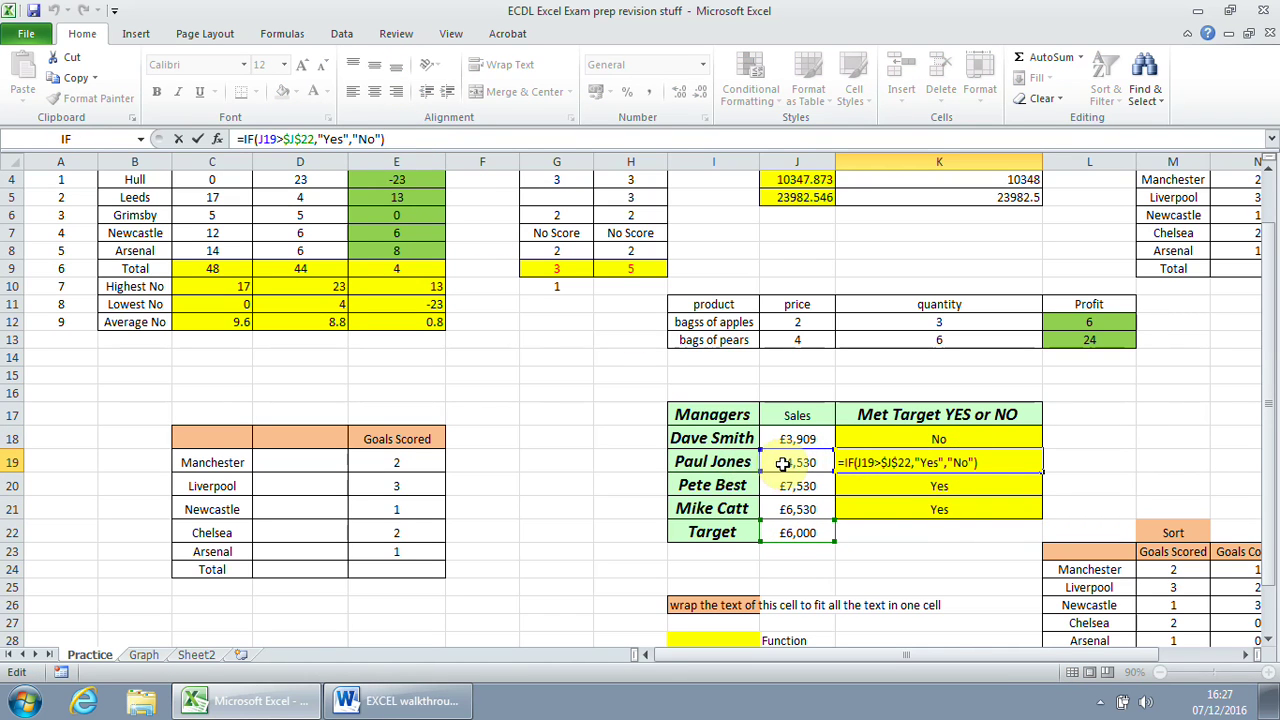
{"action": "left_click", "coordinate": [920, 483]}
{"action": "left_click", "coordinate": [412, 138]}
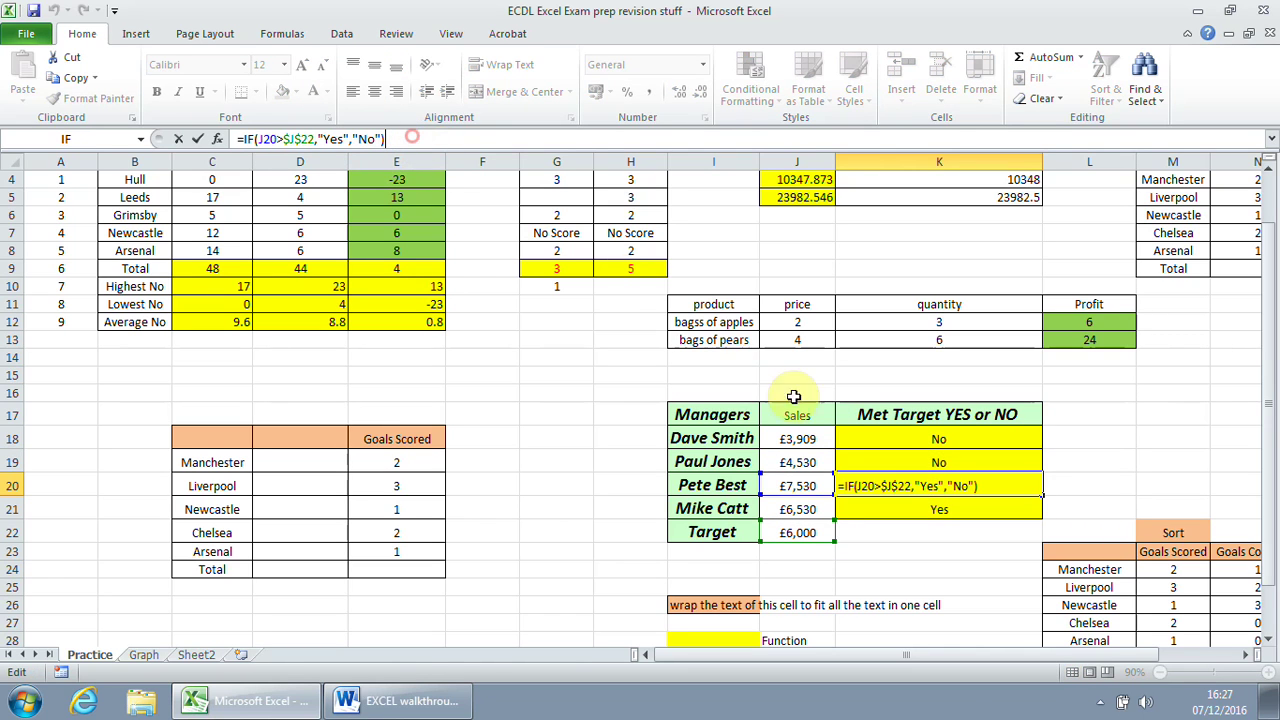
{"action": "left_click", "coordinate": [941, 505]}
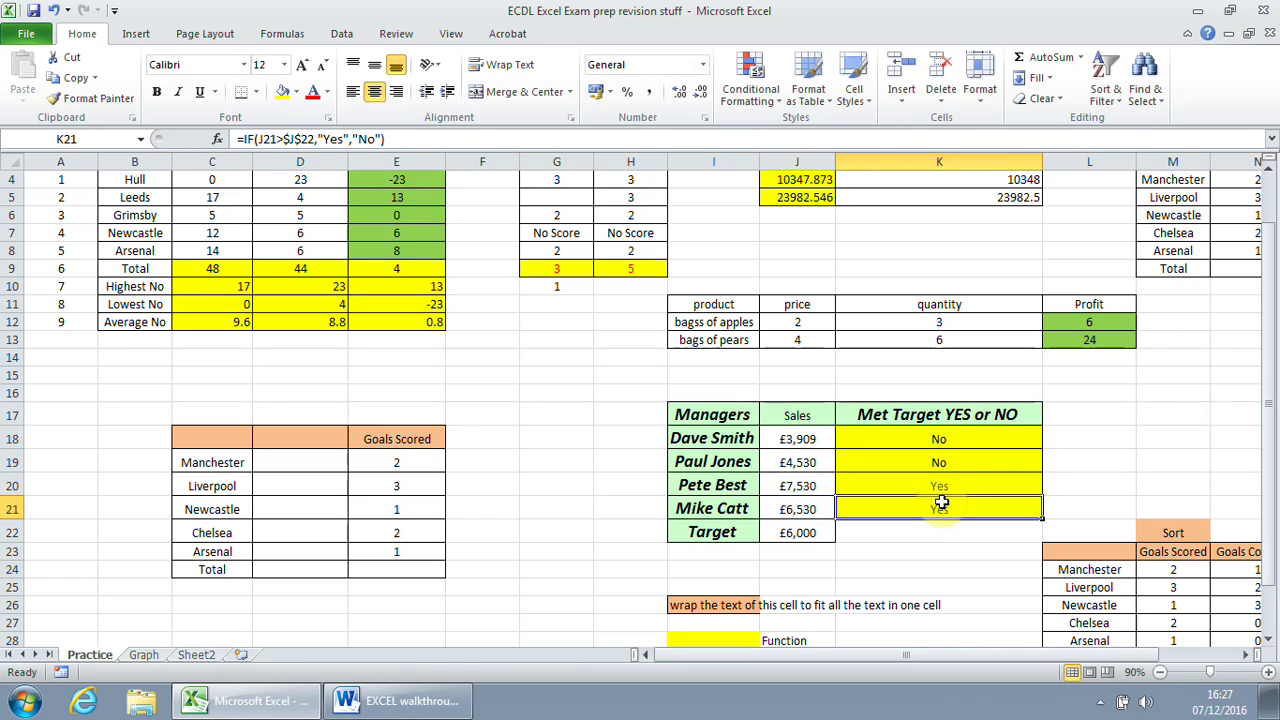
{"action": "left_click", "coordinate": [412, 138]}
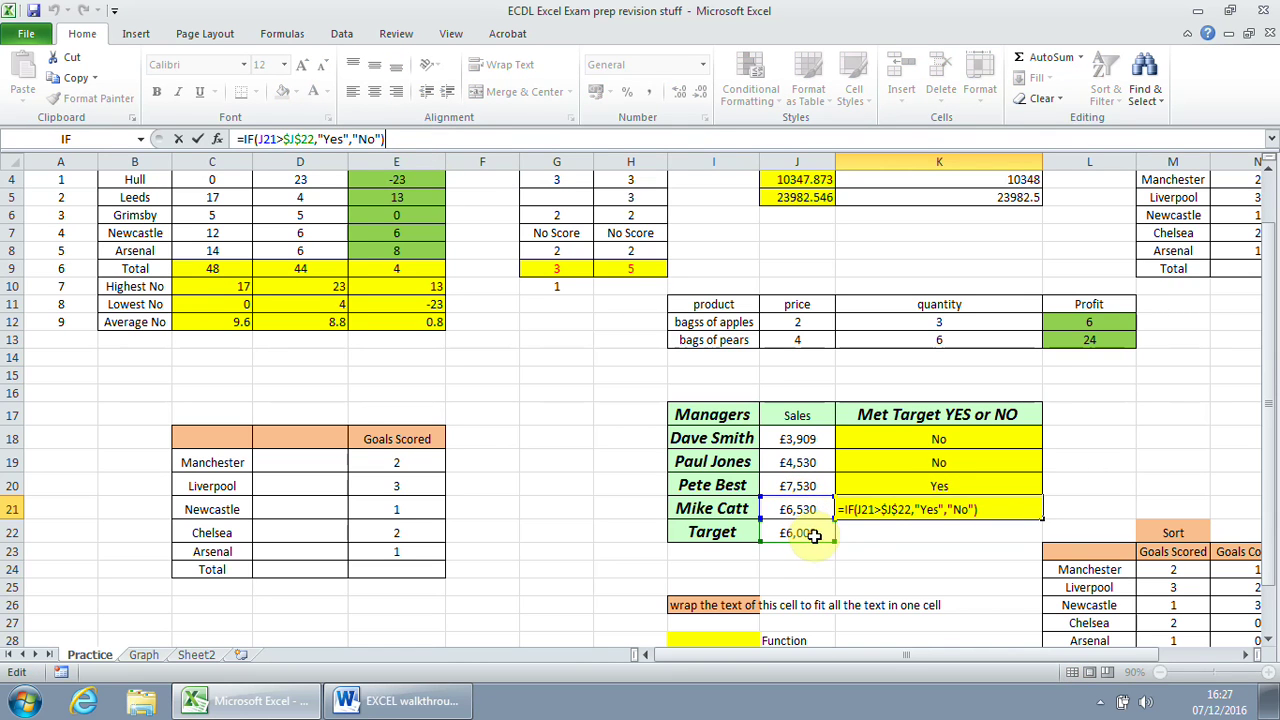
{"action": "key", "text": "Return"}
Switch to the Word walkthrough, highlight task 7c and read on to task 8a about sorting table L23:N28.
{"action": "left_click", "coordinate": [400, 700]}
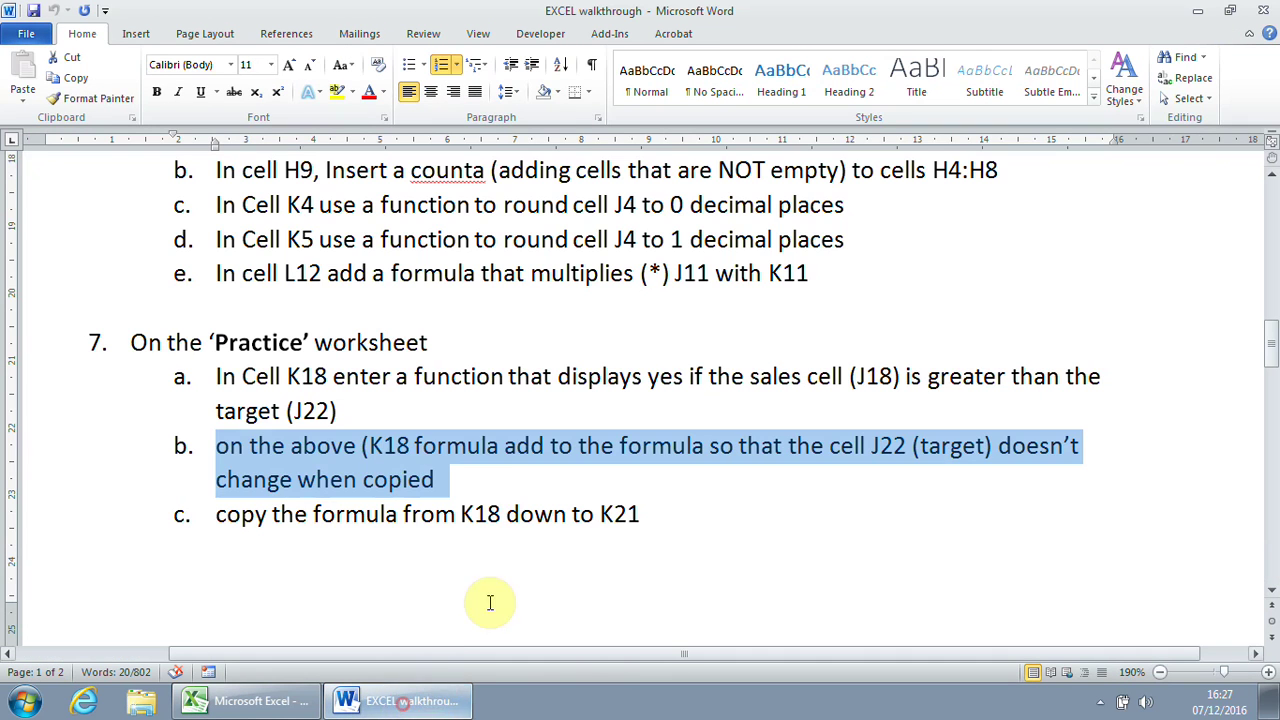
{"action": "left_click_drag", "start_coordinate": [210, 514], "coordinate": [630, 514]}
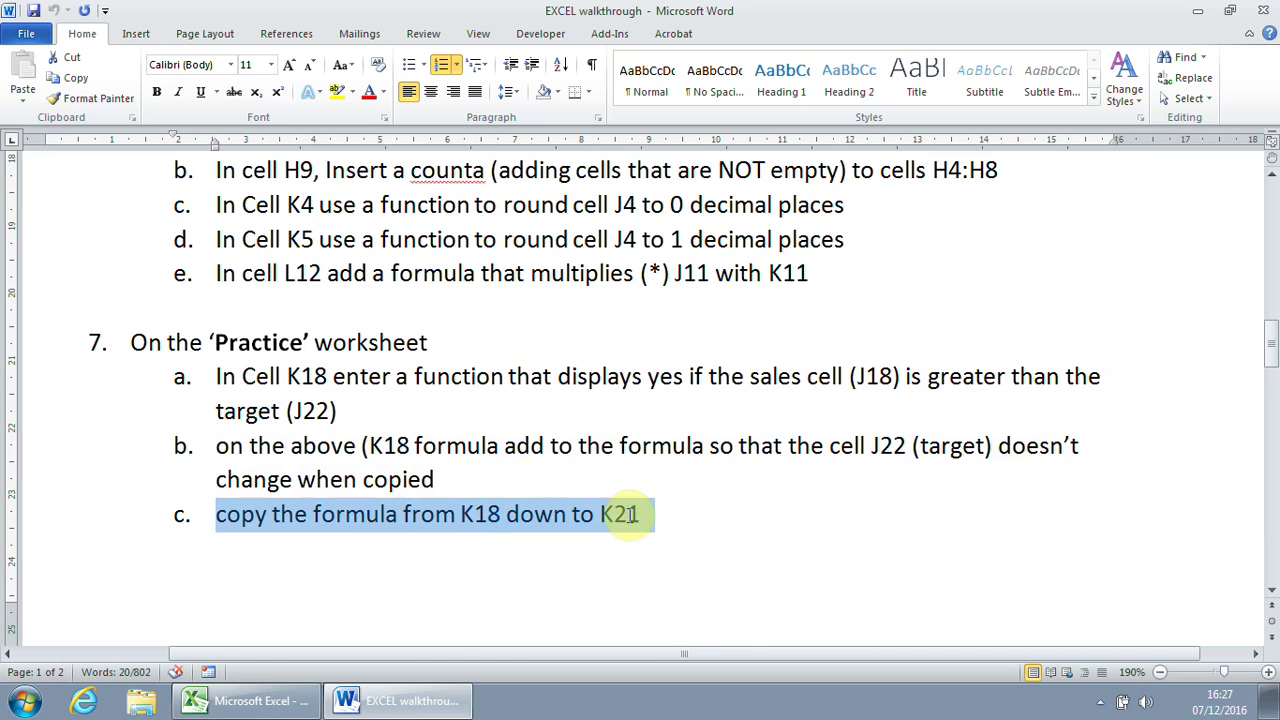
{"action": "scroll", "coordinate": [795, 520], "scroll_direction": "down", "scroll_amount": 8}
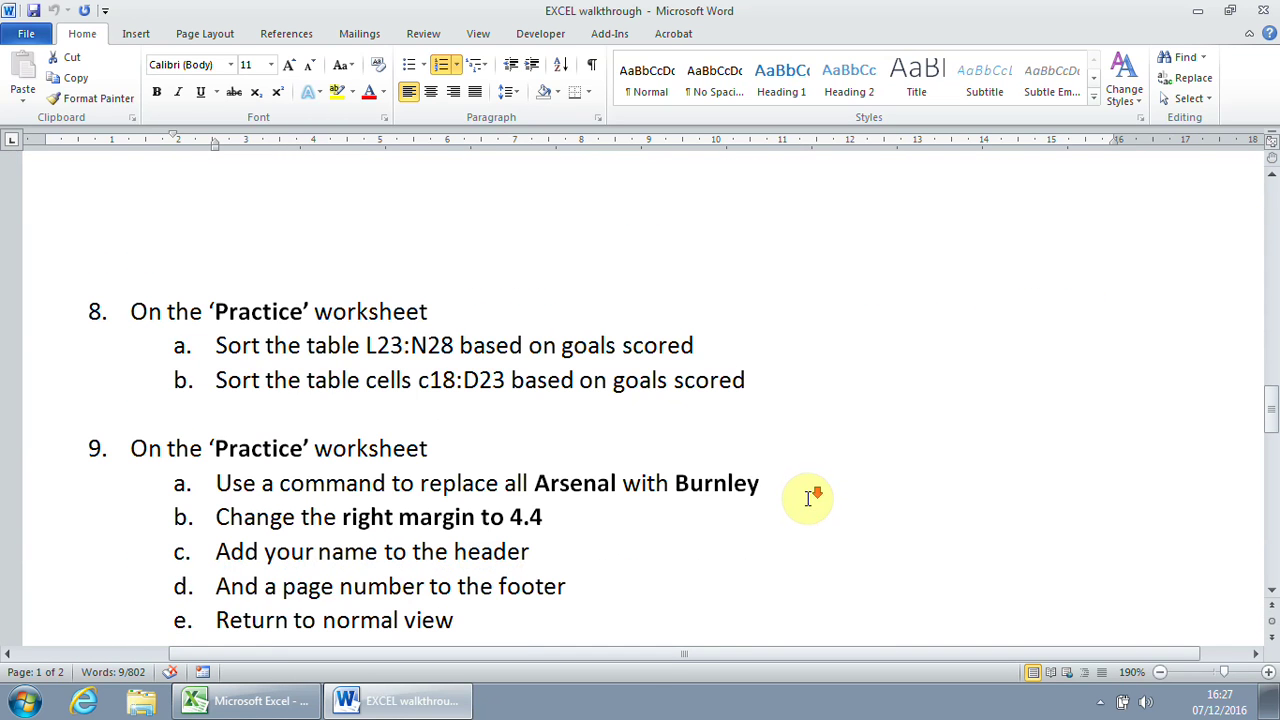
{"action": "left_click_drag", "start_coordinate": [132, 311], "coordinate": [491, 326]}
{"action": "scroll", "coordinate": [573, 347], "scroll_direction": "down", "scroll_amount": 1}
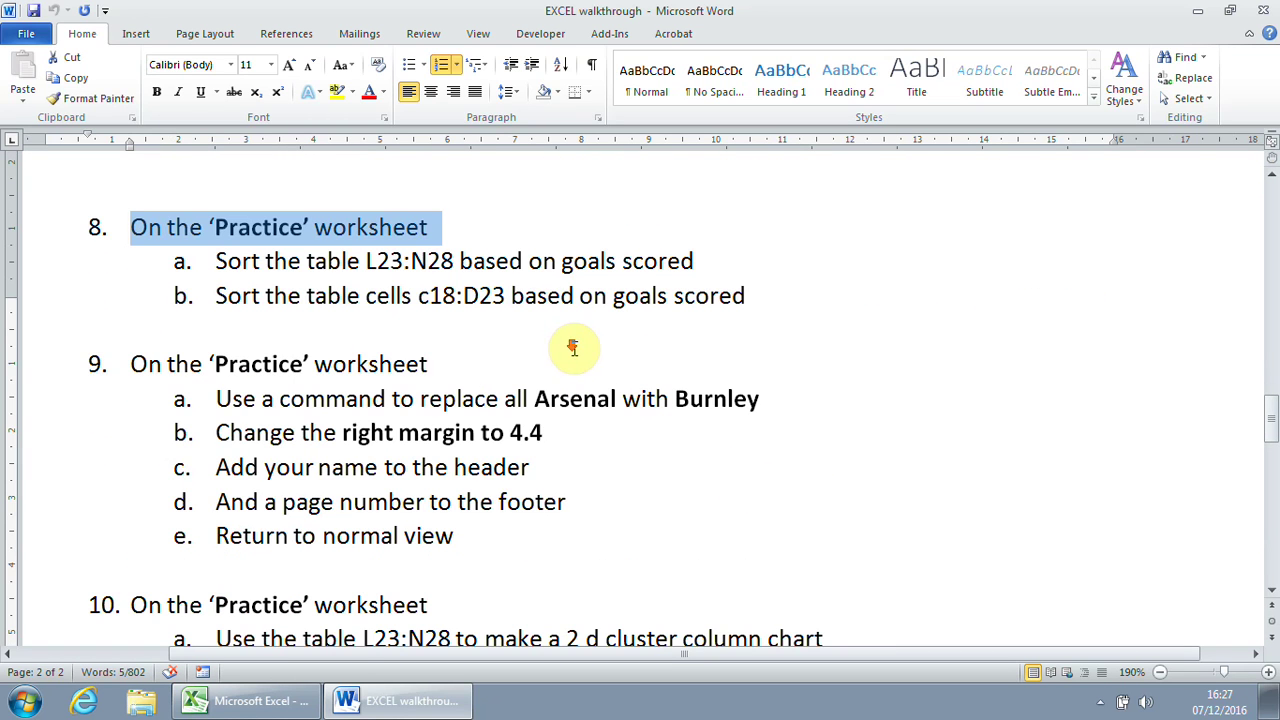
{"action": "left_click_drag", "start_coordinate": [218, 260], "coordinate": [667, 256]}
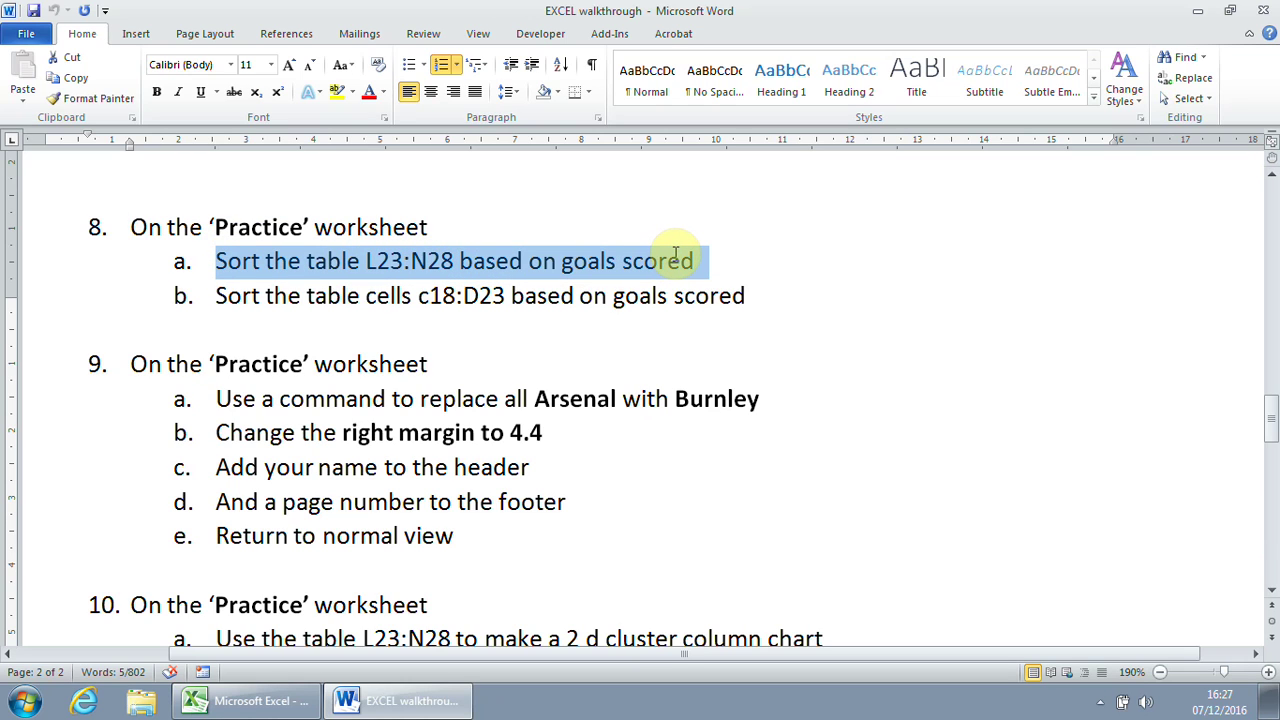
Return to Excel, rechecking the task in Word, and locate and select table L23:N28 on the Practice worksheet.
{"action": "left_click", "coordinate": [300, 700]}
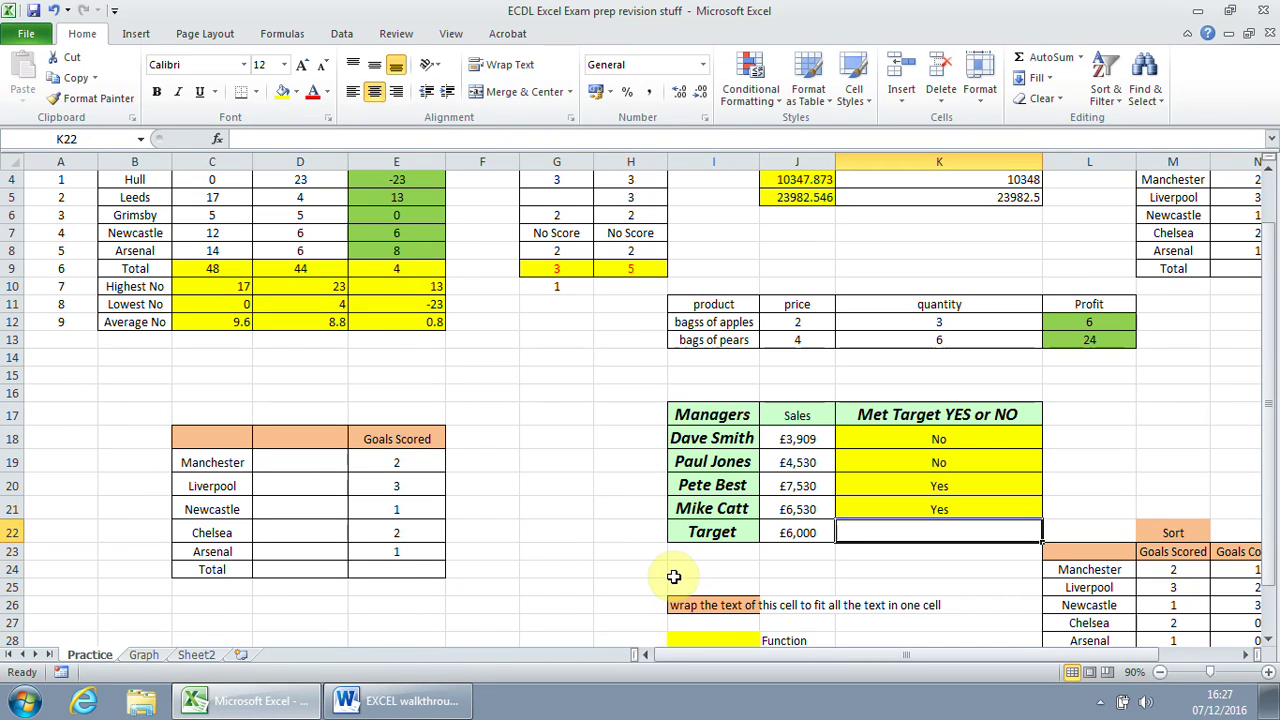
{"action": "scroll", "coordinate": [674, 576], "scroll_direction": "up", "scroll_amount": 1}
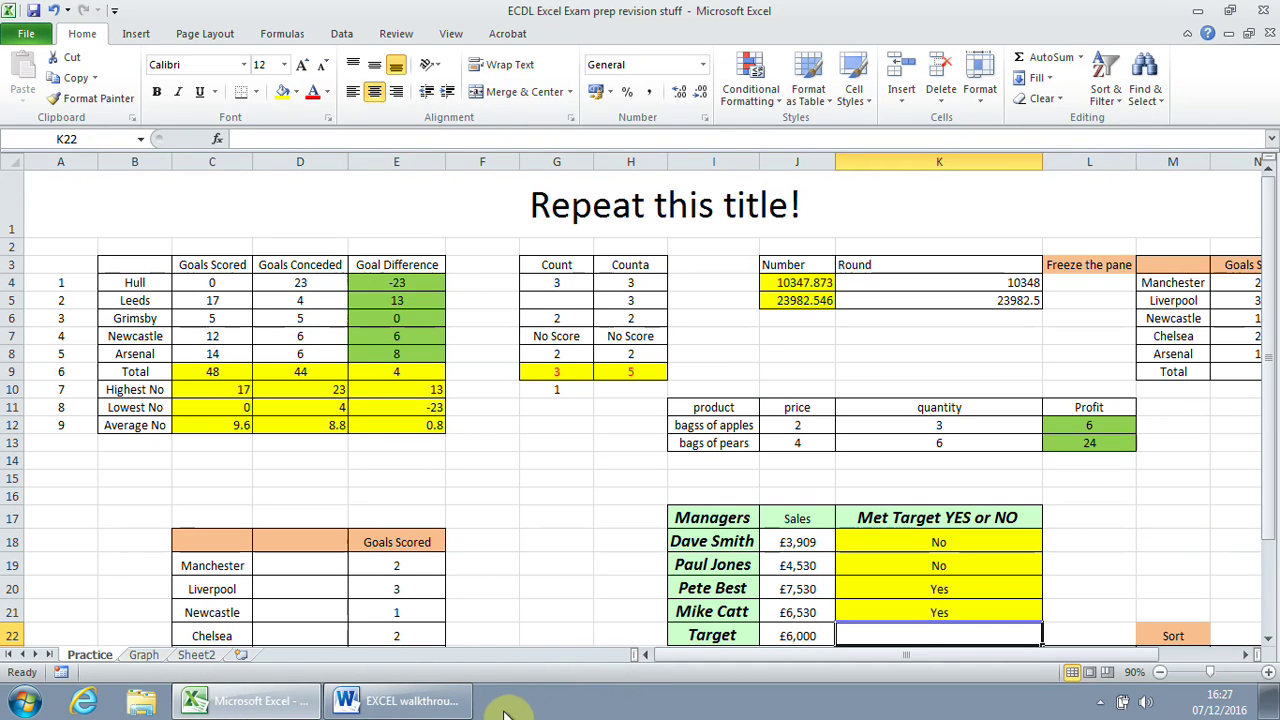
{"action": "left_click", "coordinate": [416, 703]}
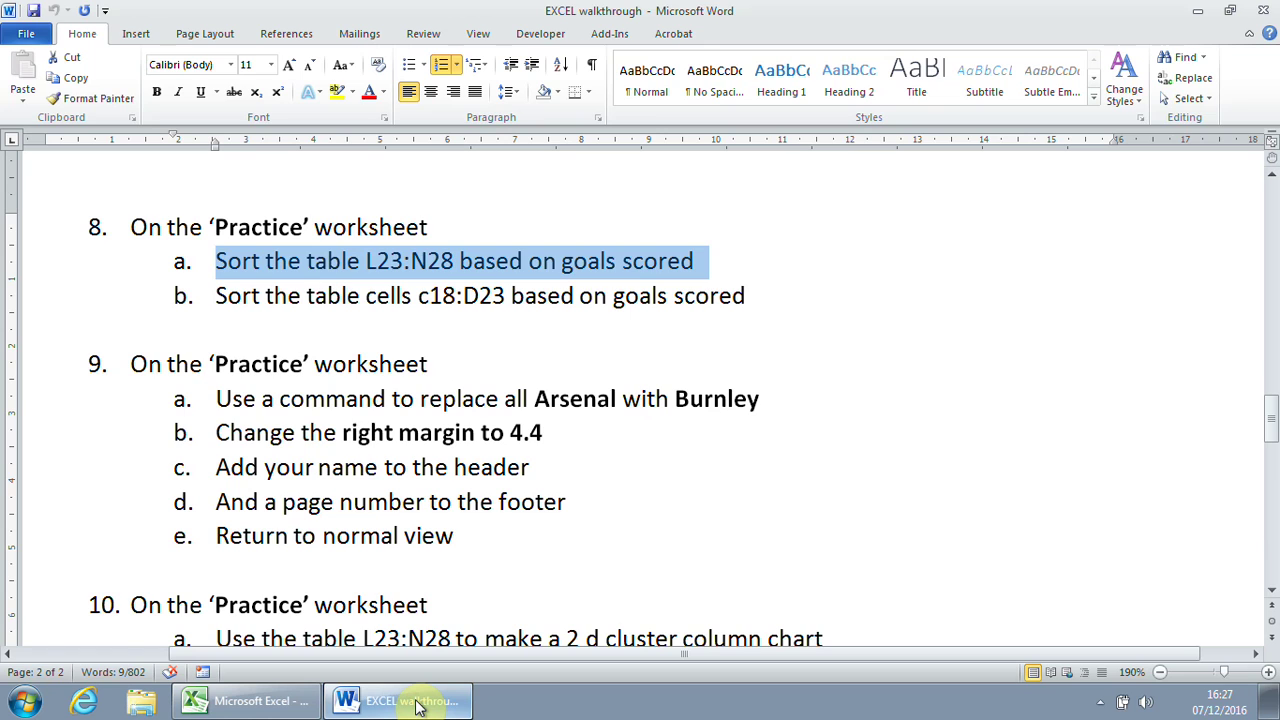
{"action": "left_click", "coordinate": [416, 703]}
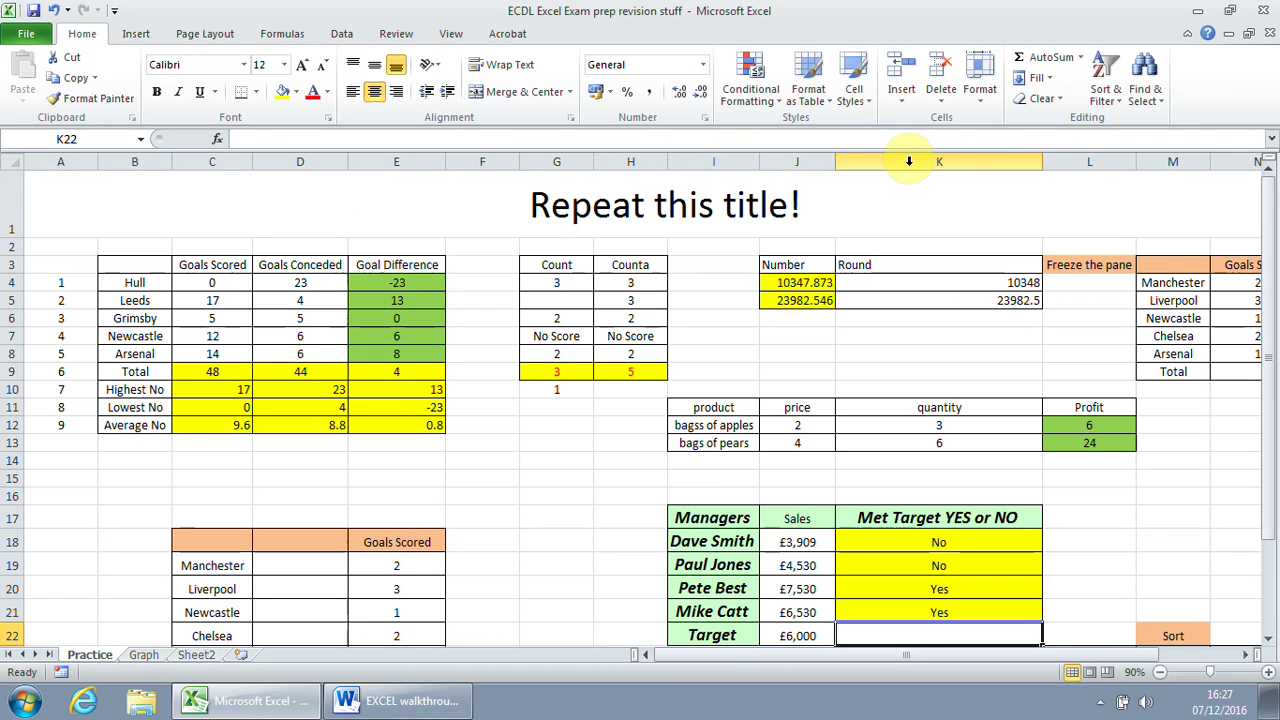
{"action": "left_click", "coordinate": [1075, 161]}
{"action": "scroll", "coordinate": [1128, 498], "scroll_direction": "down", "scroll_amount": 1}
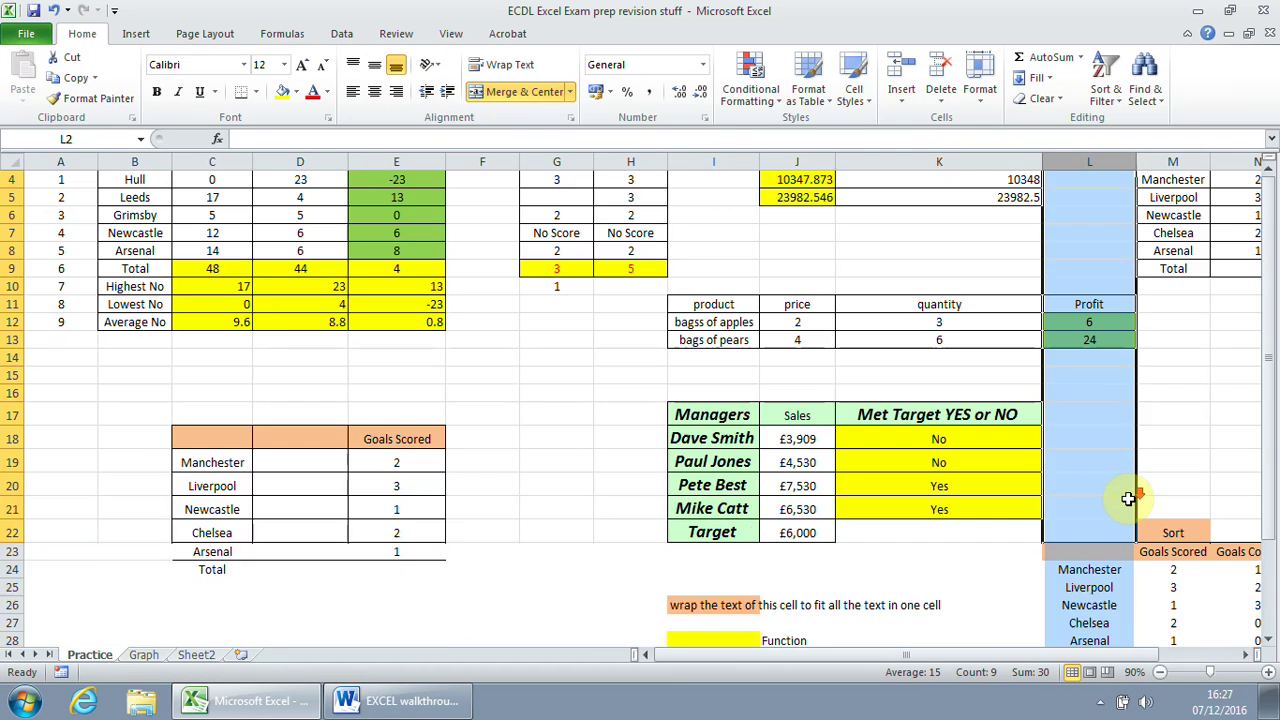
{"action": "scroll", "coordinate": [1128, 498], "scroll_direction": "down", "scroll_amount": 1}
{"action": "left_click_drag", "start_coordinate": [982, 656], "coordinate": [1100, 657]}
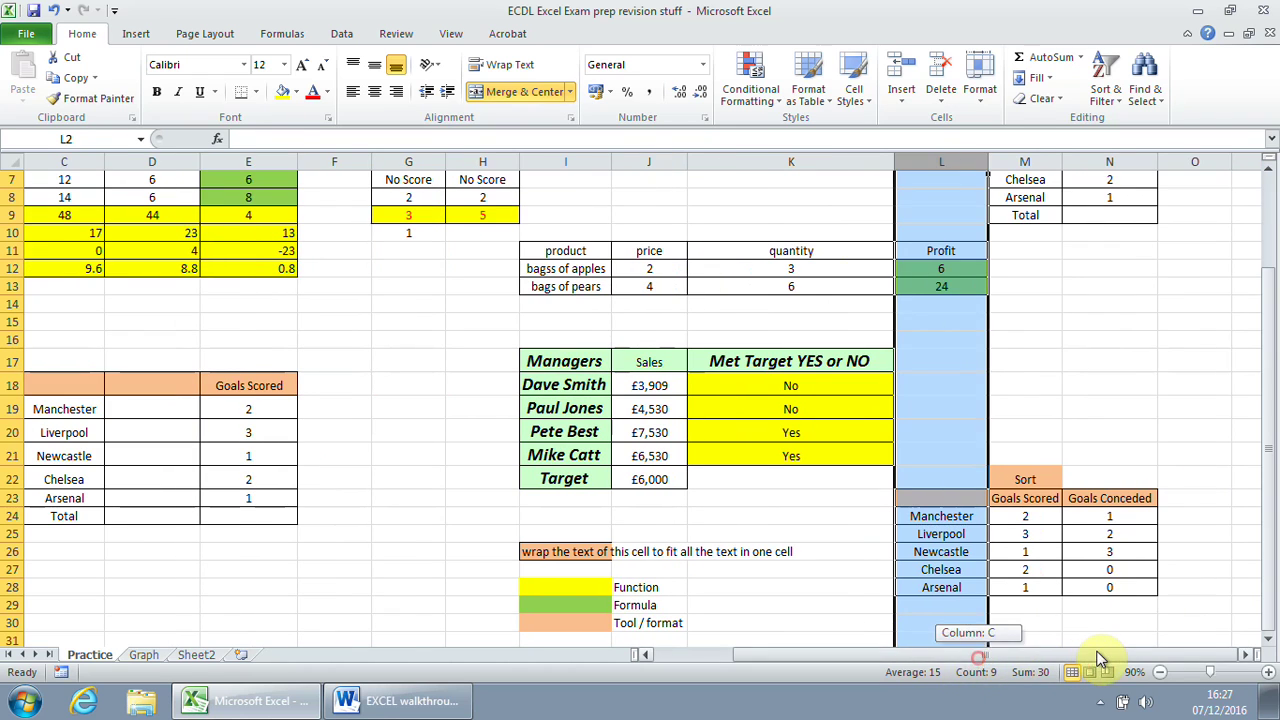
{"action": "left_click", "coordinate": [941, 516]}
{"action": "left_click_drag", "start_coordinate": [941, 498], "coordinate": [1126, 602]}
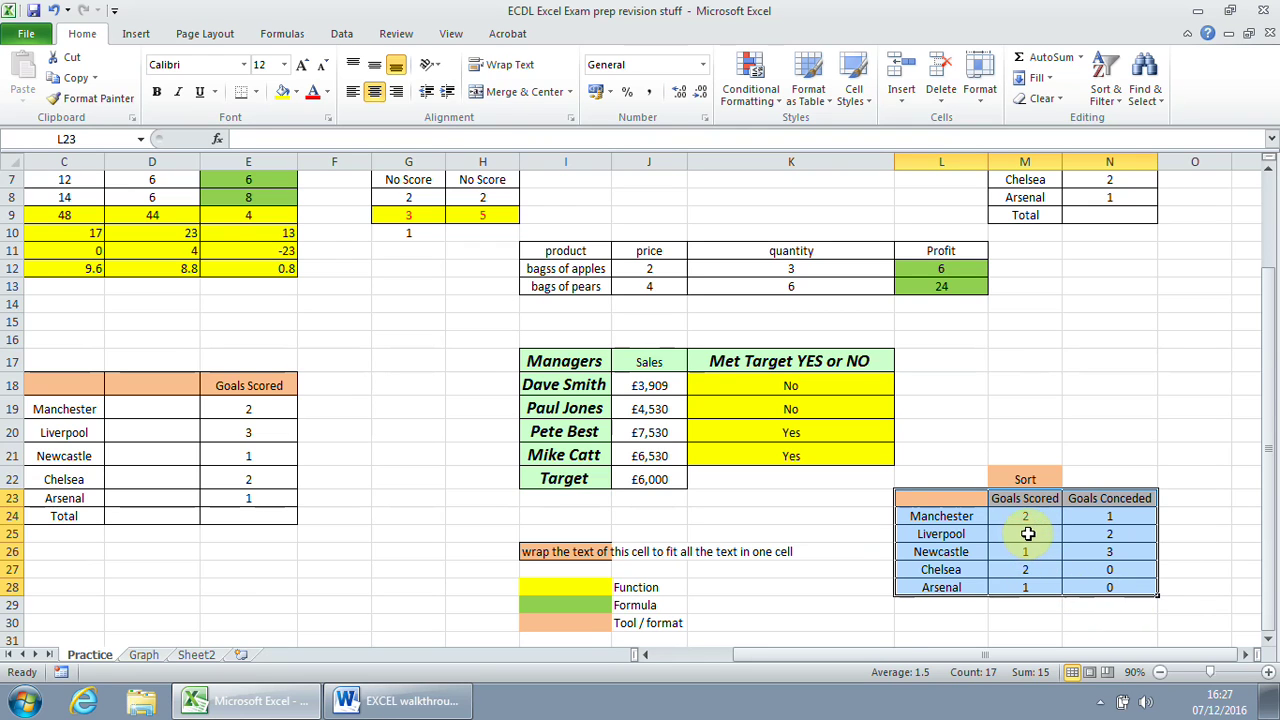
{"action": "left_click", "coordinate": [1027, 534]}
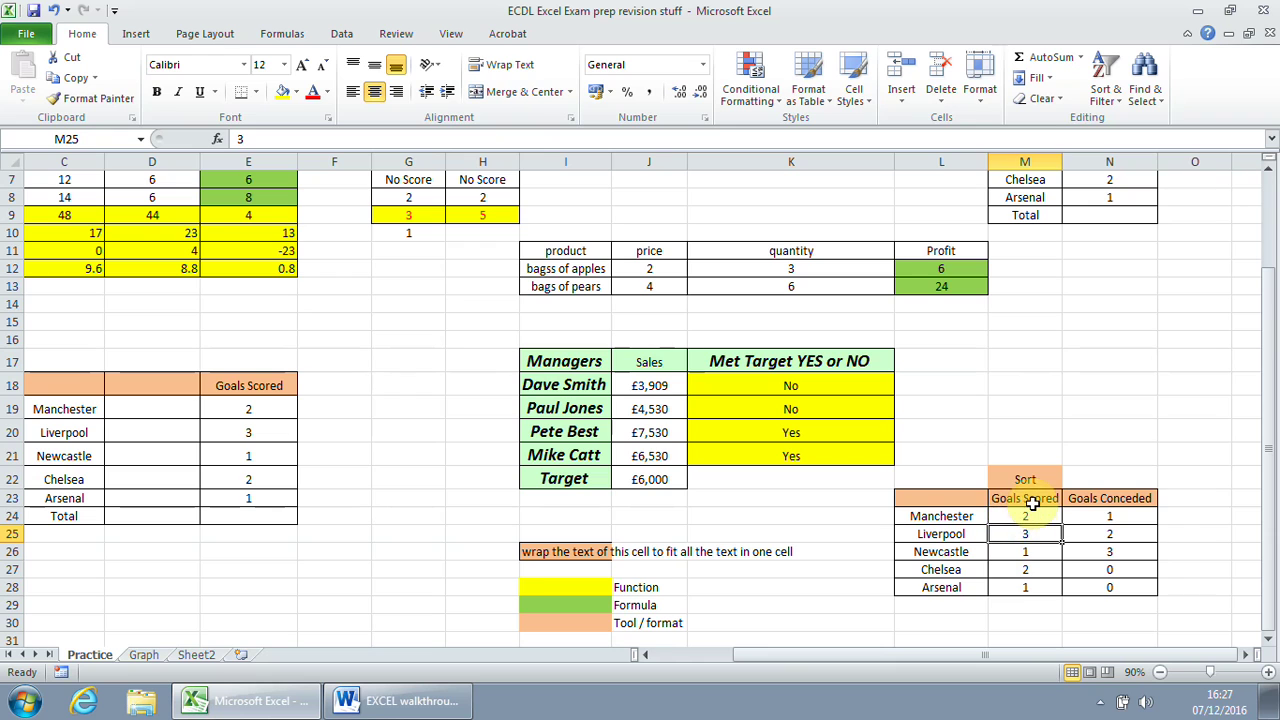
{"action": "left_click_drag", "start_coordinate": [958, 498], "coordinate": [1094, 571]}
{"action": "left_click", "coordinate": [1105, 78]}
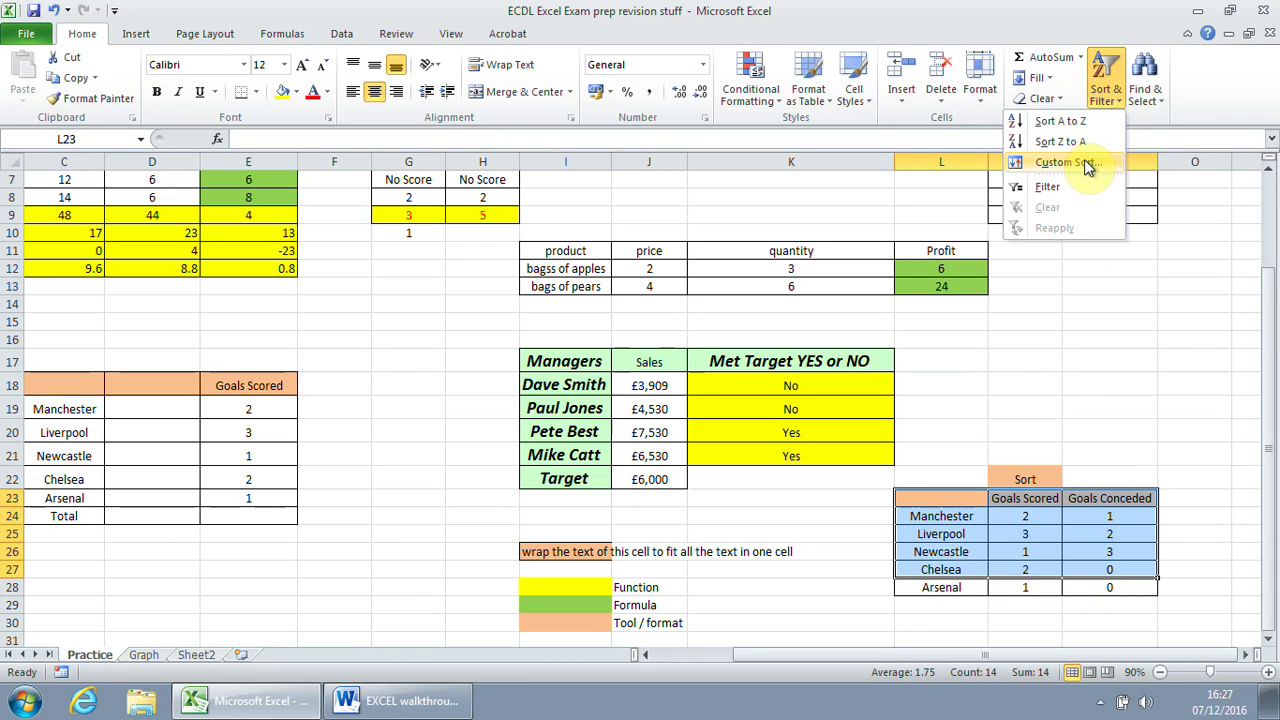
{"action": "left_click", "coordinate": [938, 497]}
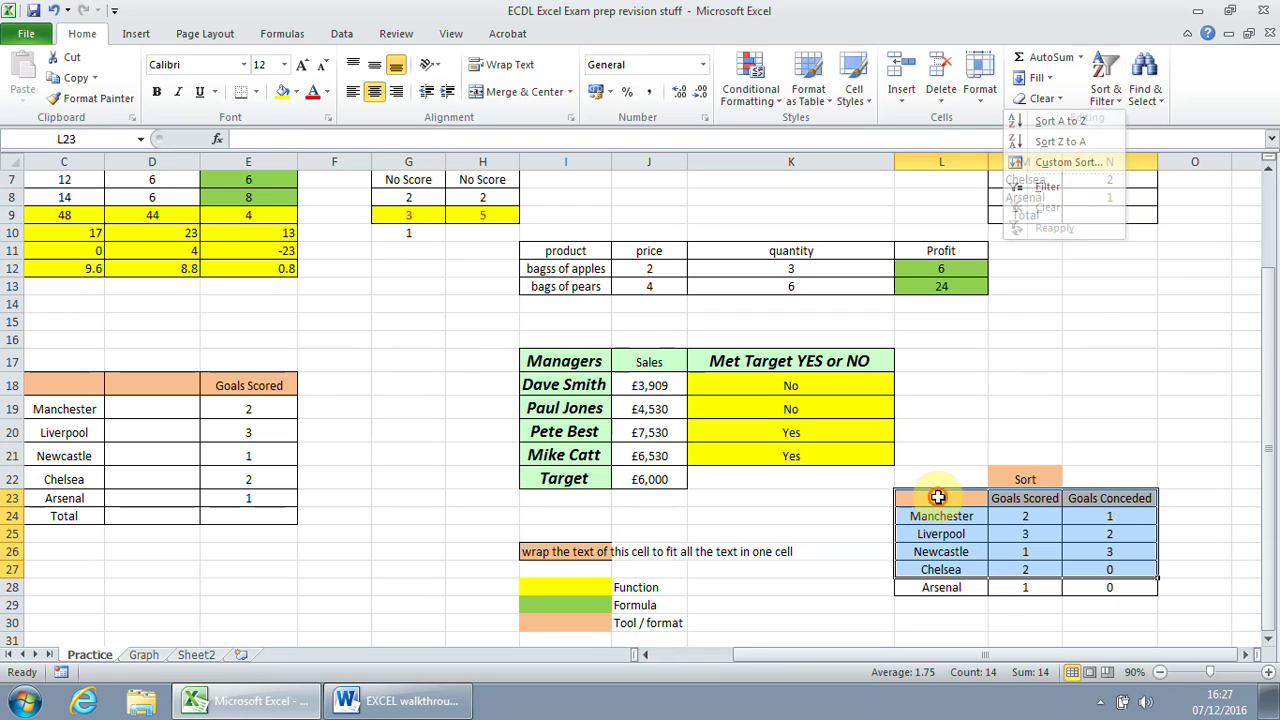
{"action": "left_click", "coordinate": [940, 516]}
{"action": "left_click_drag", "start_coordinate": [940, 497], "coordinate": [941, 587]}
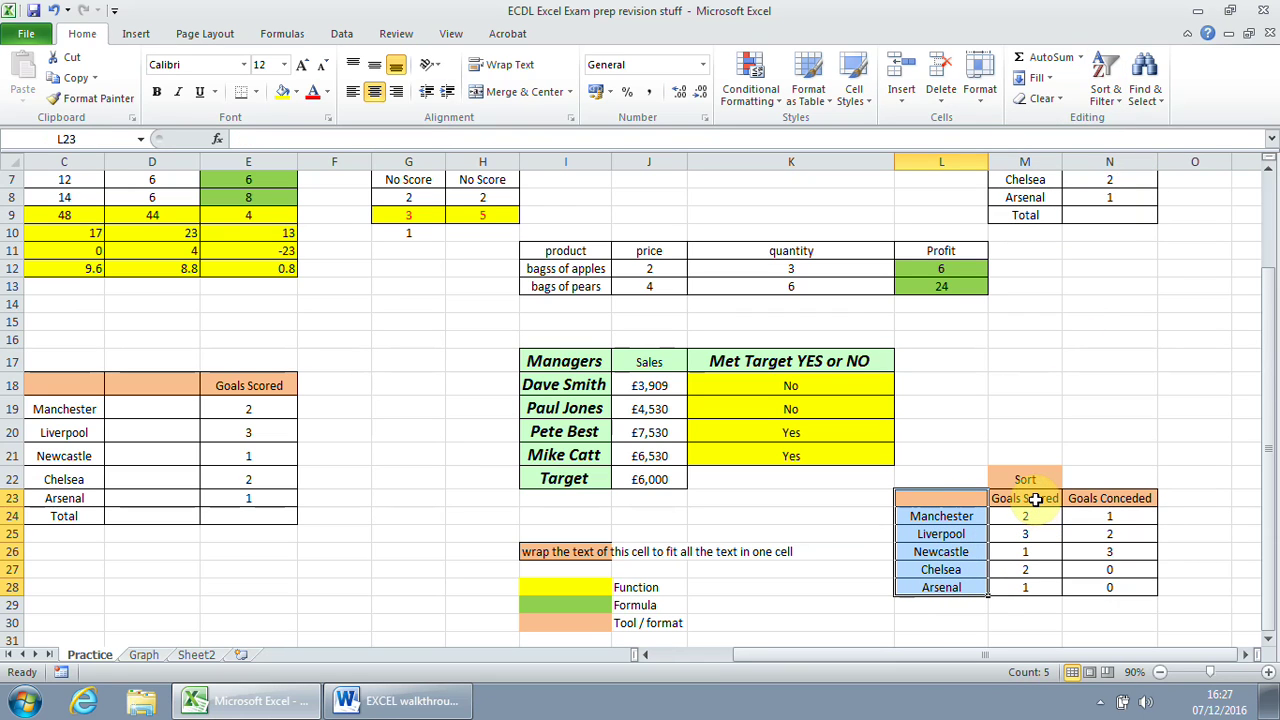
Turn on Filter for the header cells L23:N23 of the sort table.
{"action": "left_click_drag", "start_coordinate": [944, 497], "coordinate": [1130, 497]}
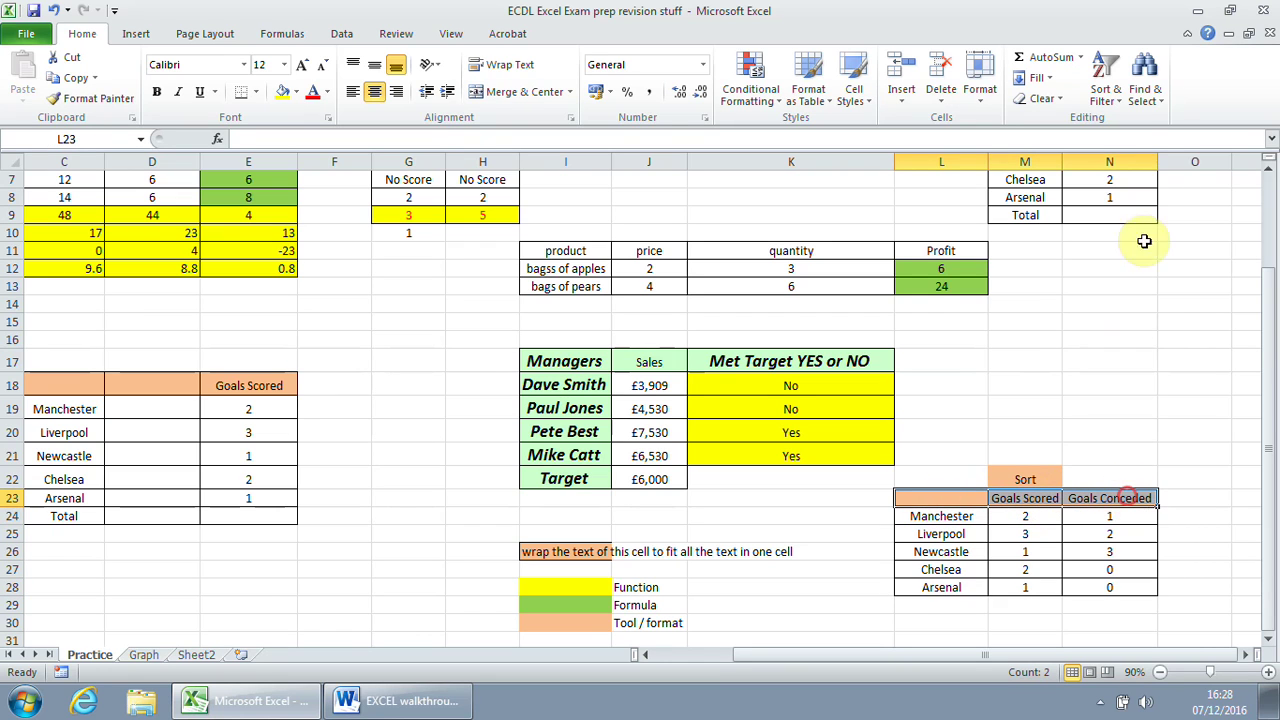
{"action": "left_click", "coordinate": [1105, 85]}
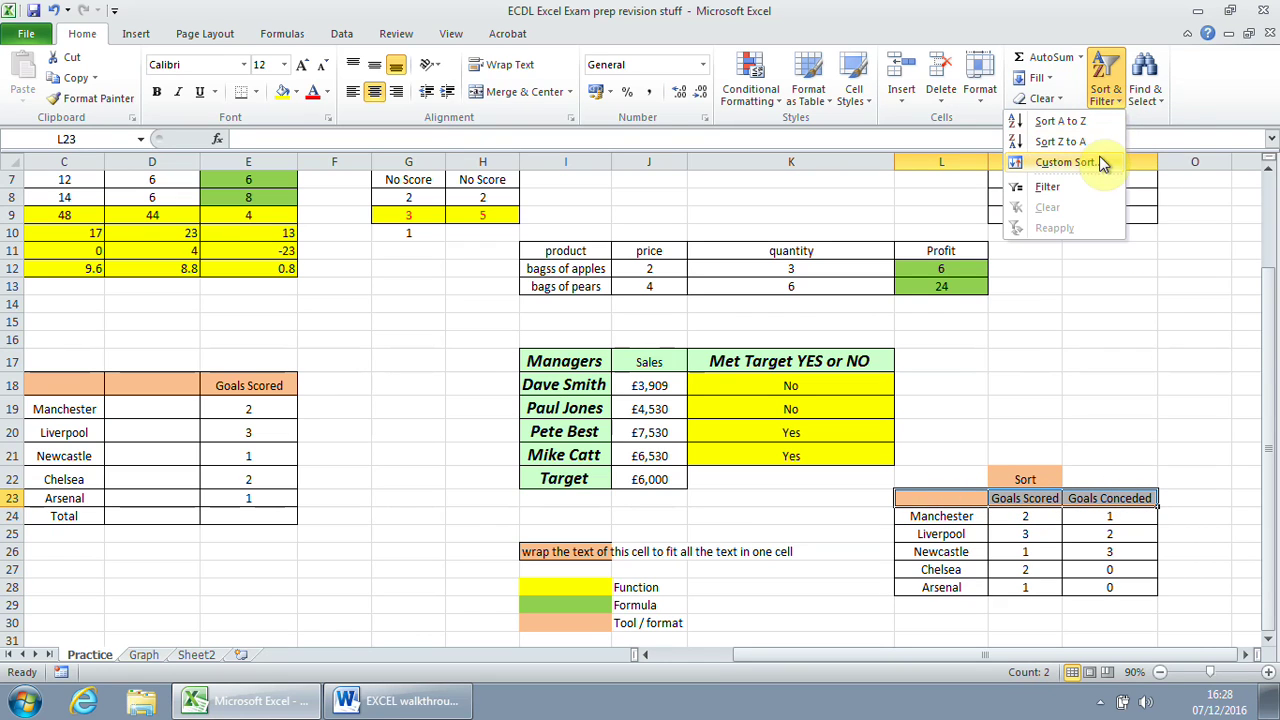
{"action": "left_click", "coordinate": [1087, 190]}
{"action": "left_click", "coordinate": [1109, 407]}
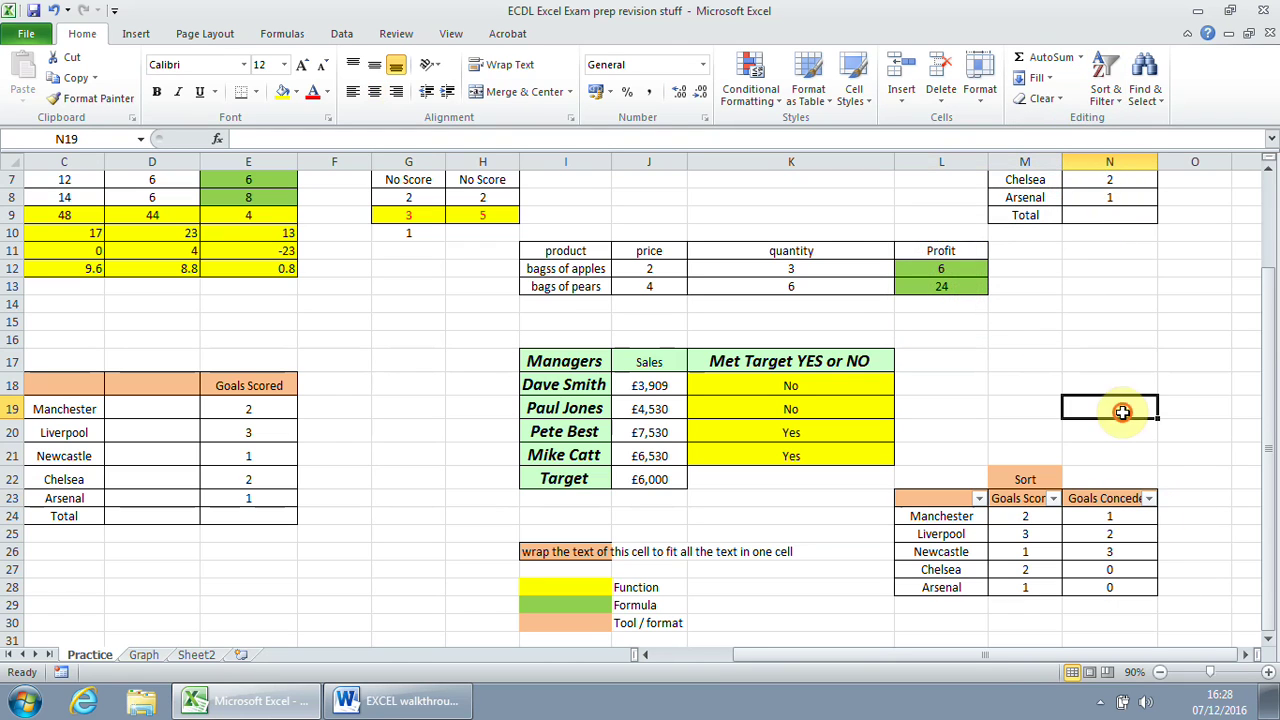
Sort the table L23:N28 by Goals Scored from smallest to largest and check the order of the teams.
{"action": "left_click_drag", "start_coordinate": [960, 498], "coordinate": [1092, 493]}
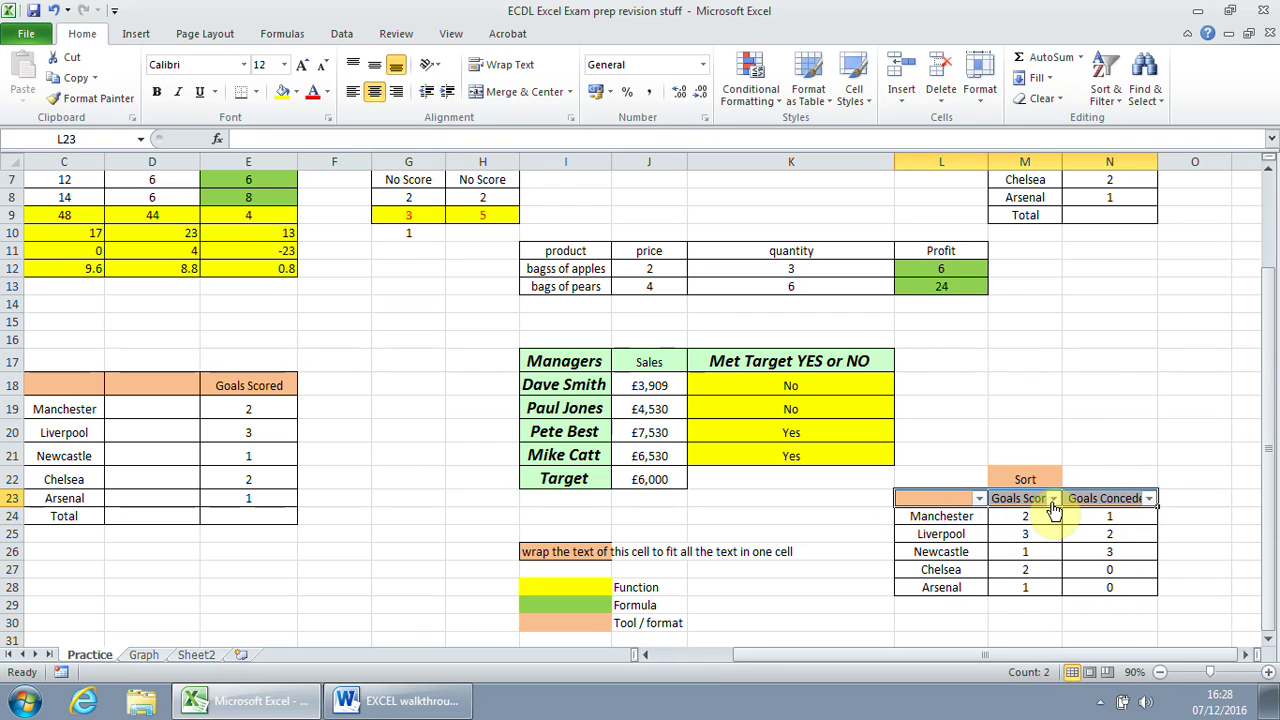
{"action": "left_click", "coordinate": [1053, 500]}
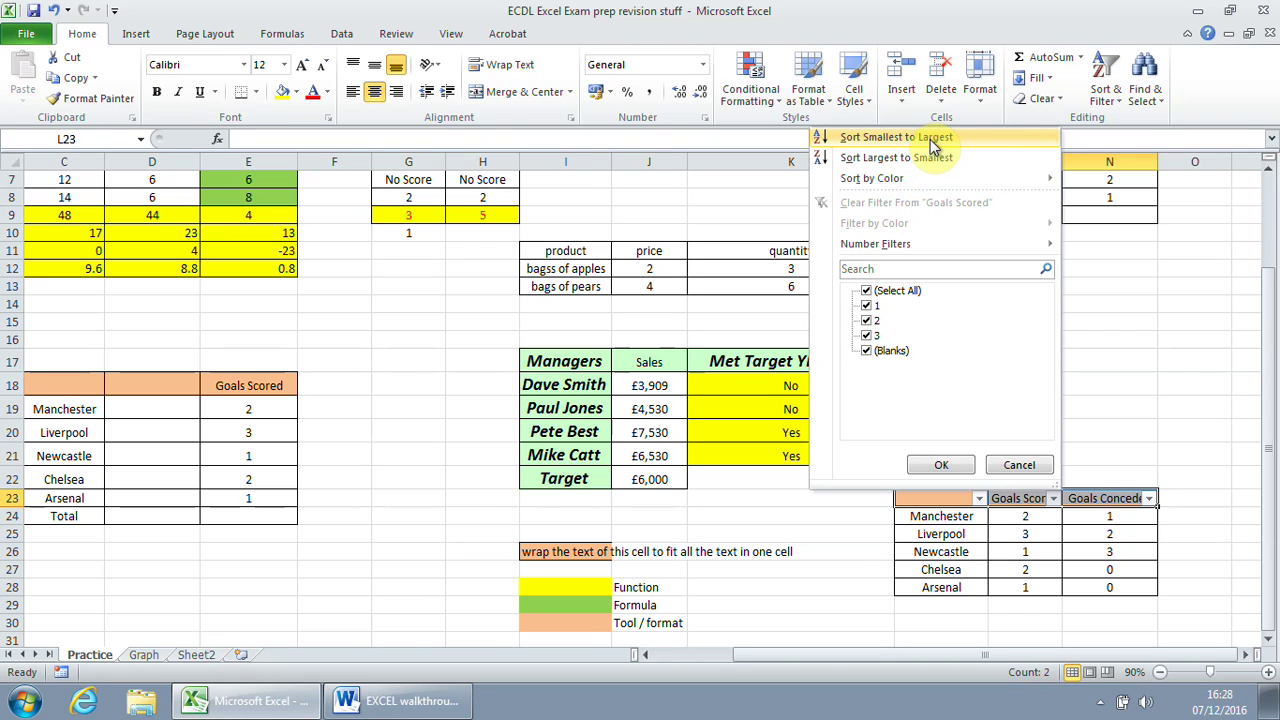
{"action": "left_click", "coordinate": [932, 146]}
{"action": "left_click", "coordinate": [965, 555]}
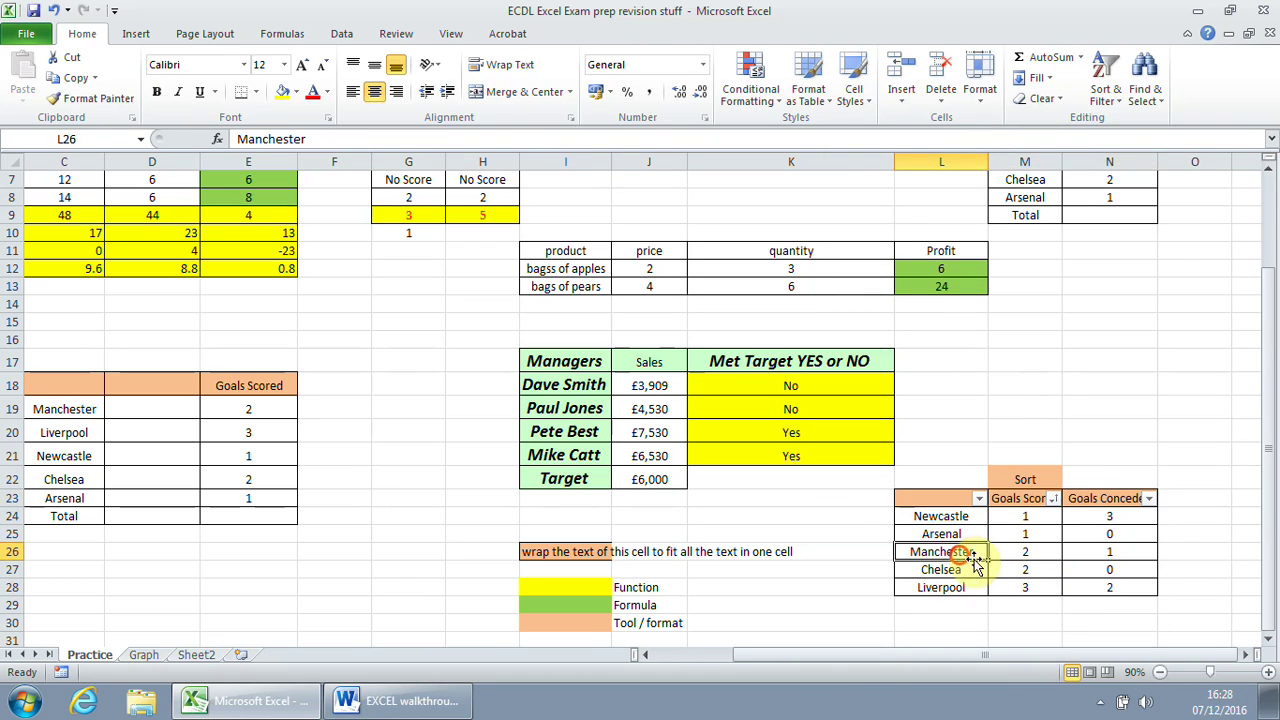
{"action": "left_click", "coordinate": [1035, 552]}
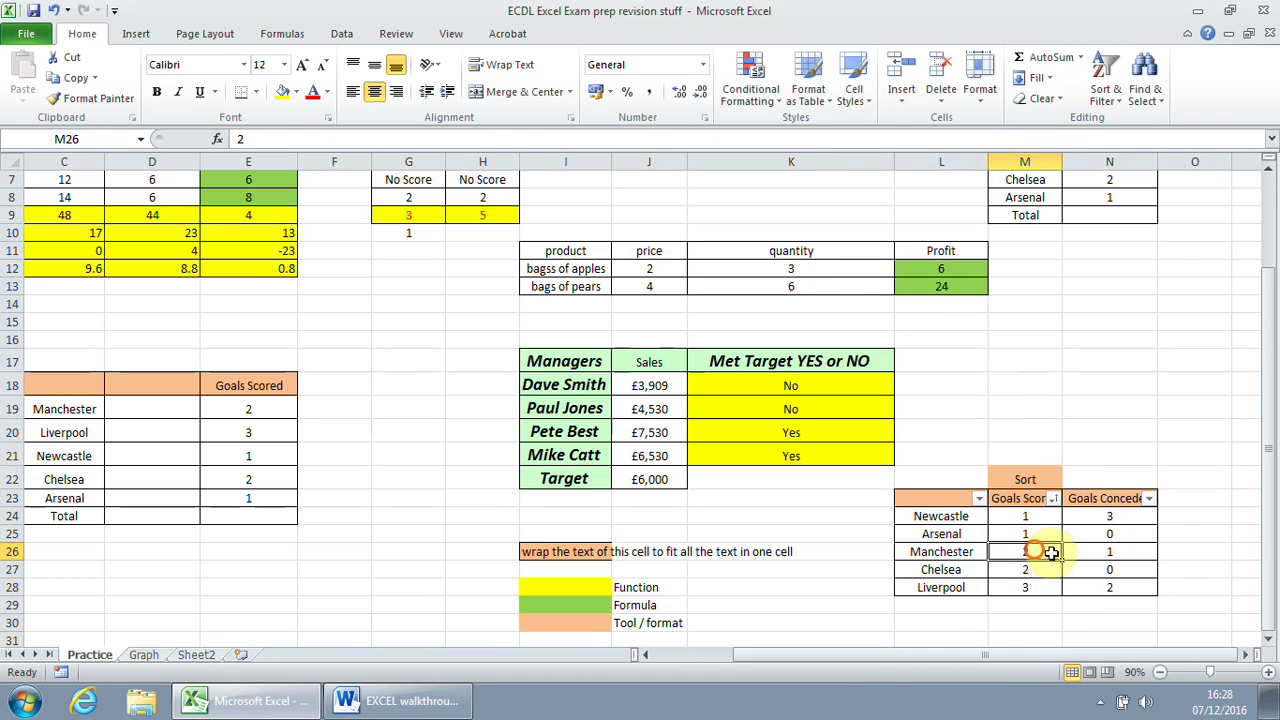
{"action": "left_click", "coordinate": [945, 516]}
{"action": "left_click", "coordinate": [1035, 518]}
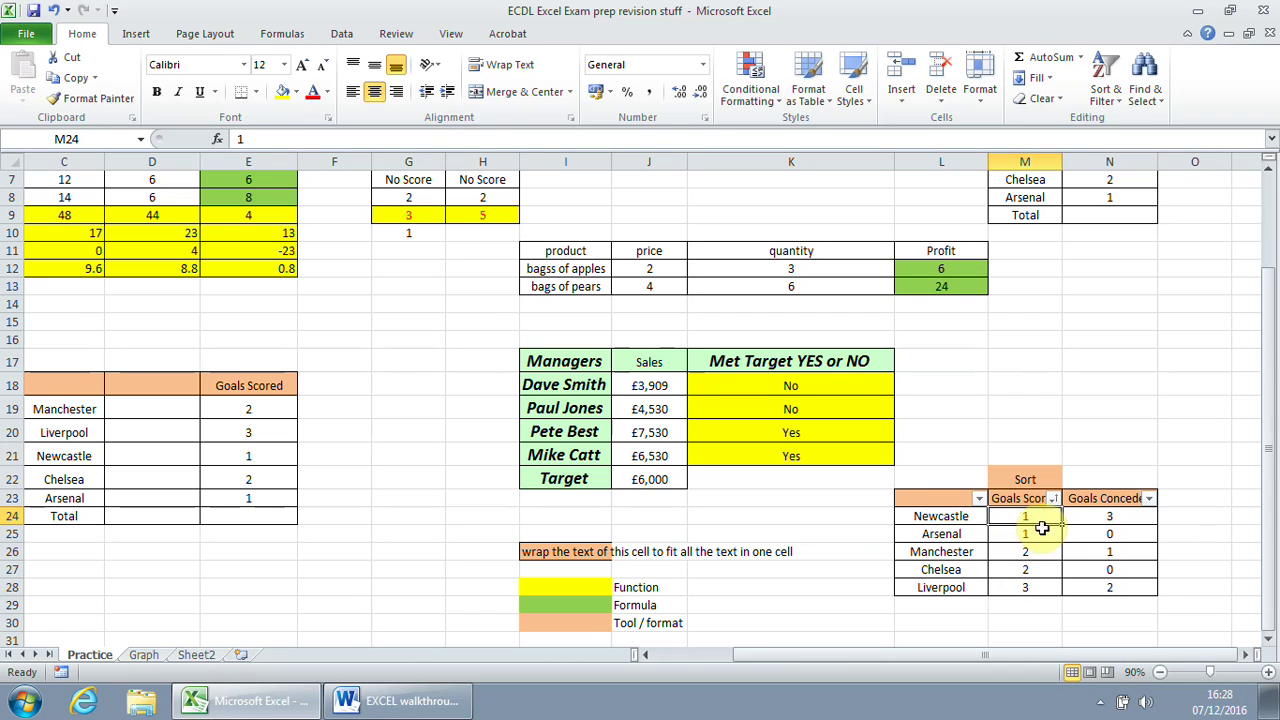
{"action": "left_click_drag", "start_coordinate": [1042, 516], "coordinate": [1042, 588]}
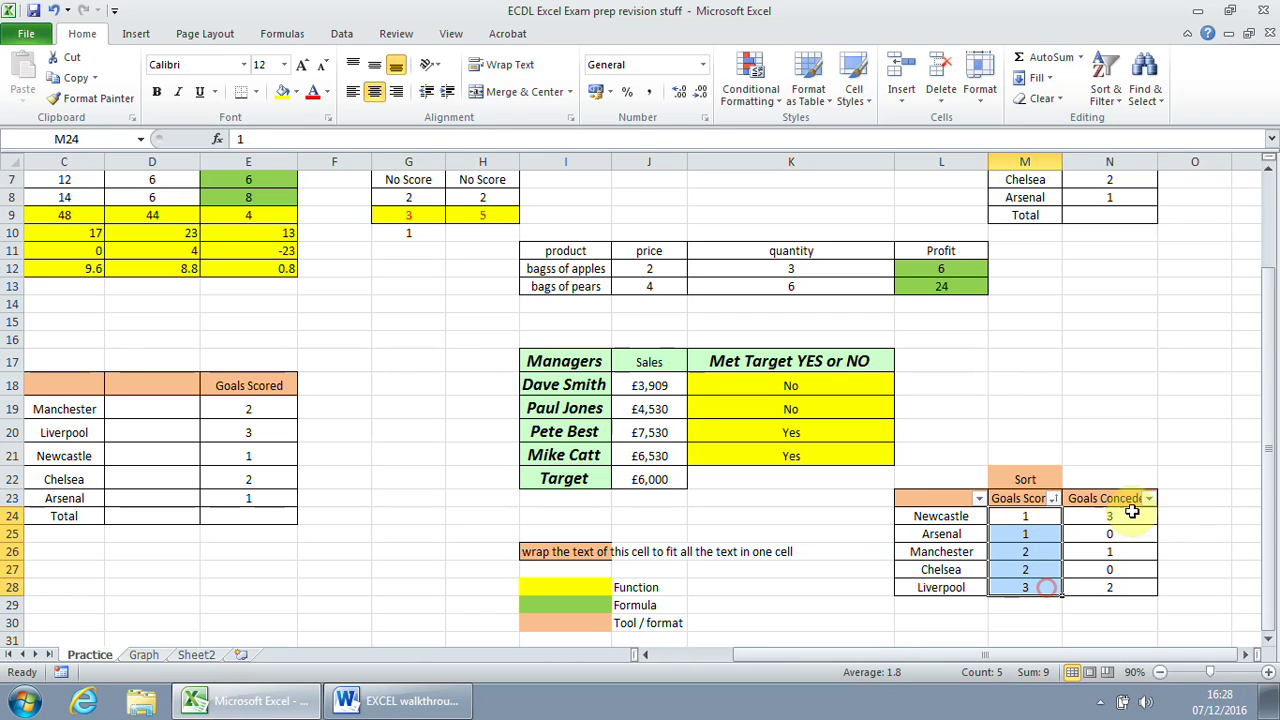
Switch to Word, highlight and read task 8b of the walkthrough, and return to Excel.
{"action": "left_click", "coordinate": [462, 704]}
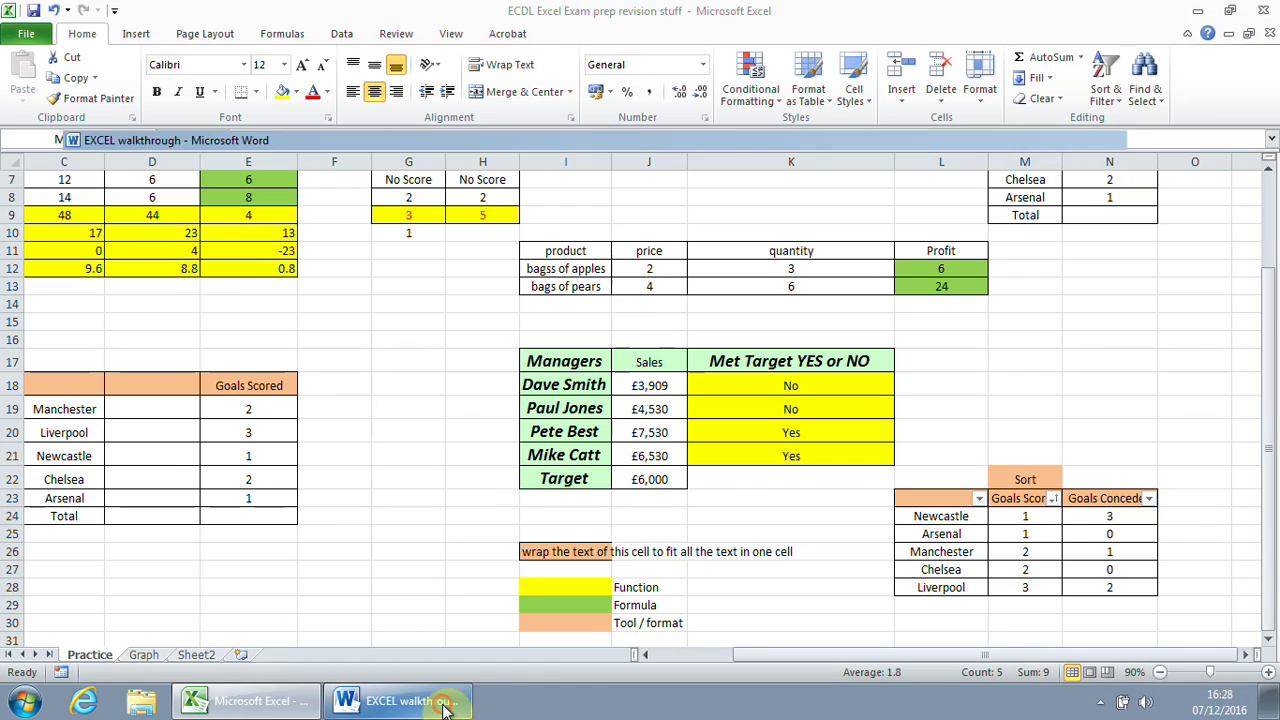
{"action": "left_click_drag", "start_coordinate": [218, 296], "coordinate": [730, 307]}
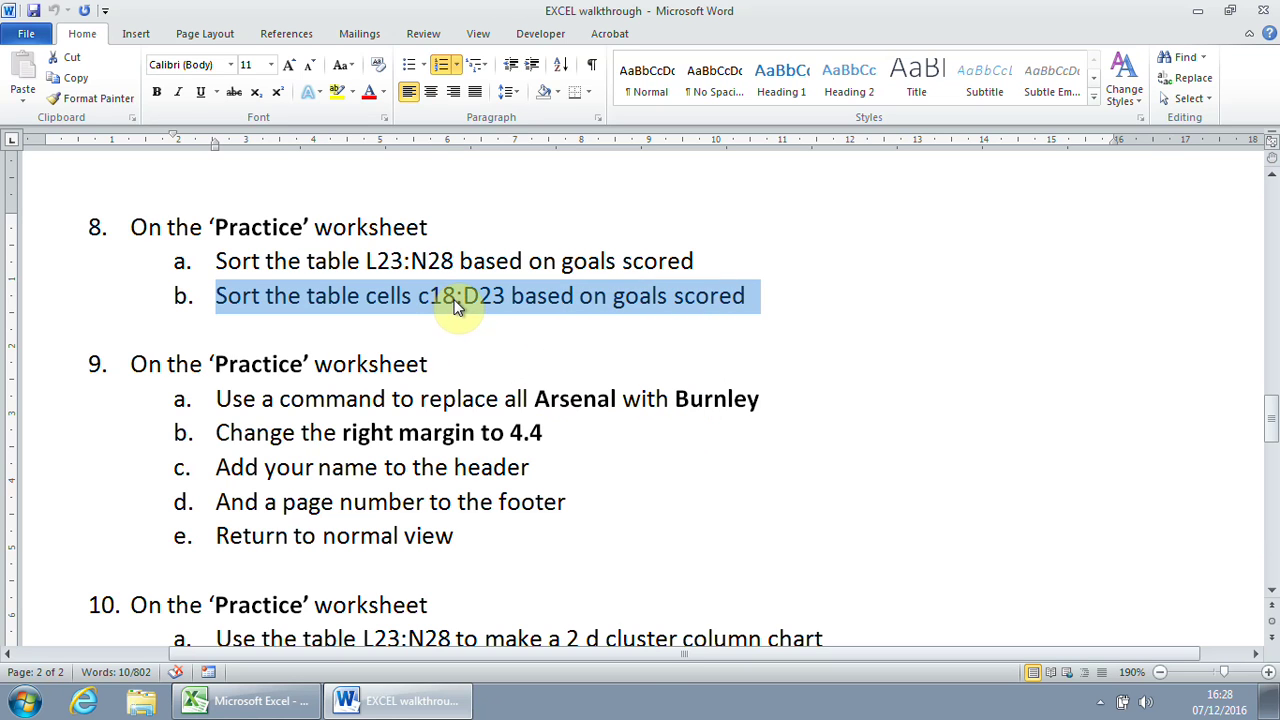
{"action": "left_click", "coordinate": [245, 701]}
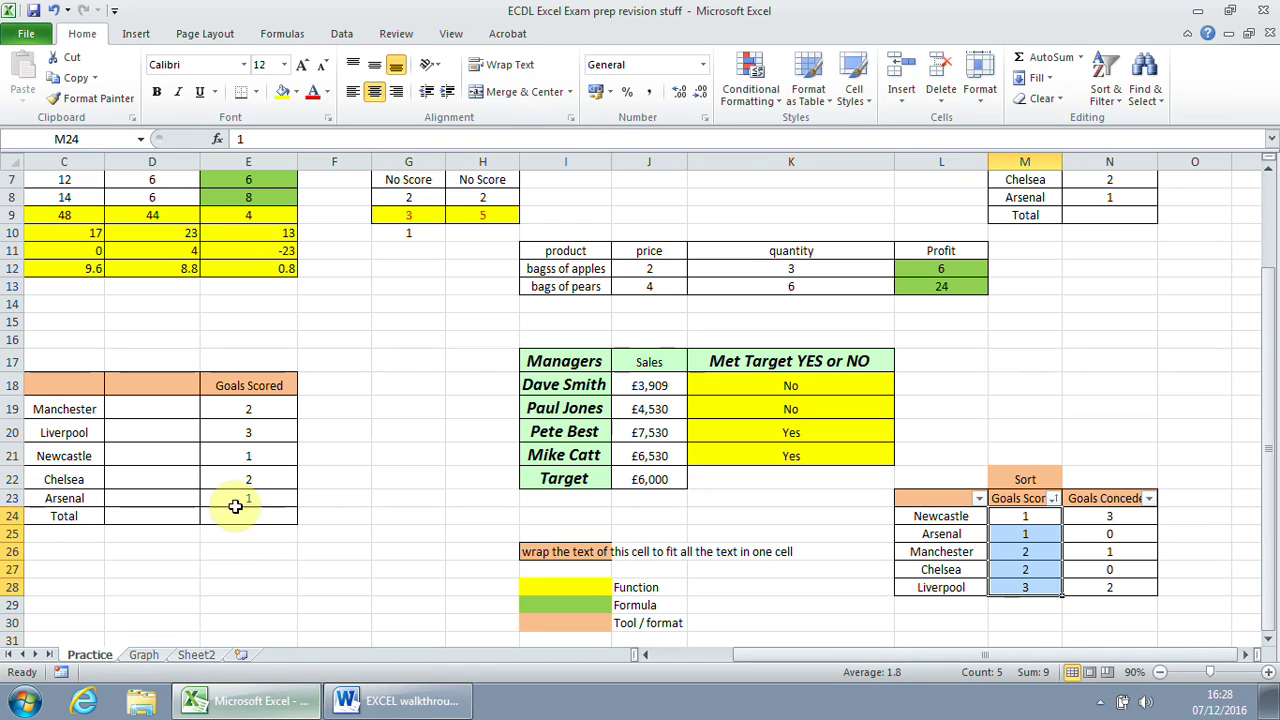
Try sorting only the Goals Scored cells E18:E23 from smallest to largest, and undo the sort.
{"action": "left_click", "coordinate": [254, 433]}
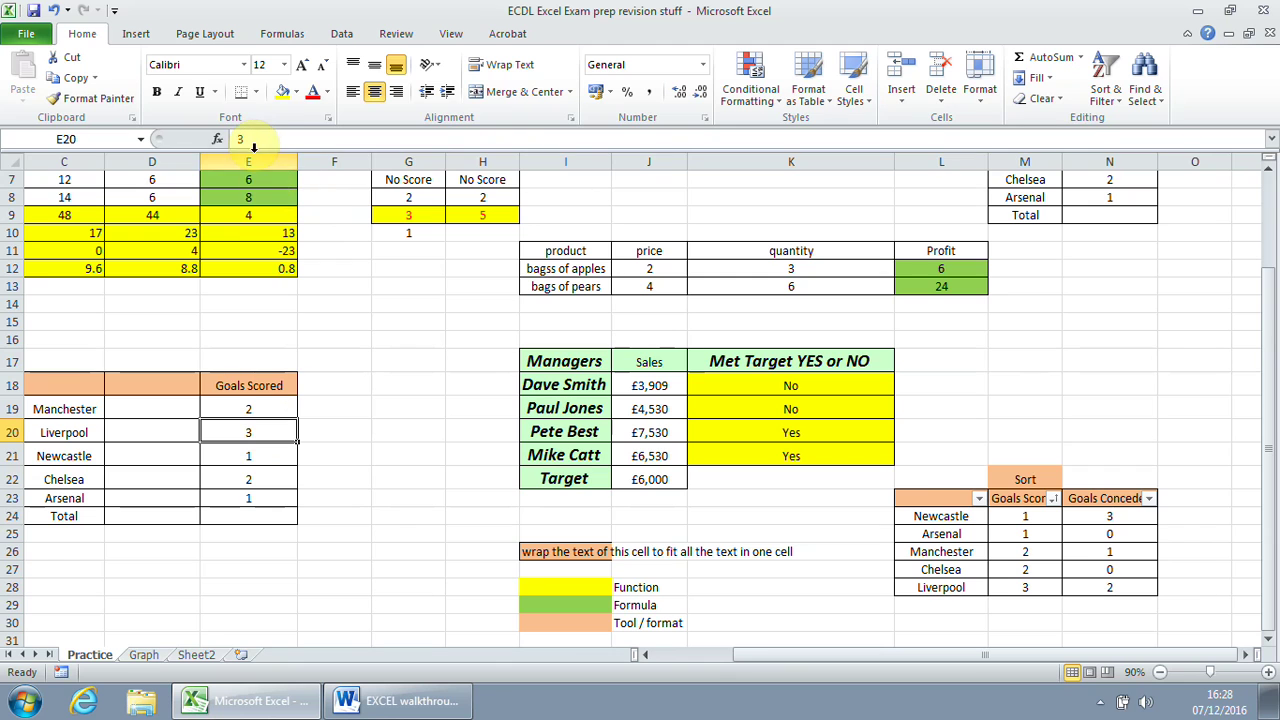
{"action": "left_click", "coordinate": [790, 655]}
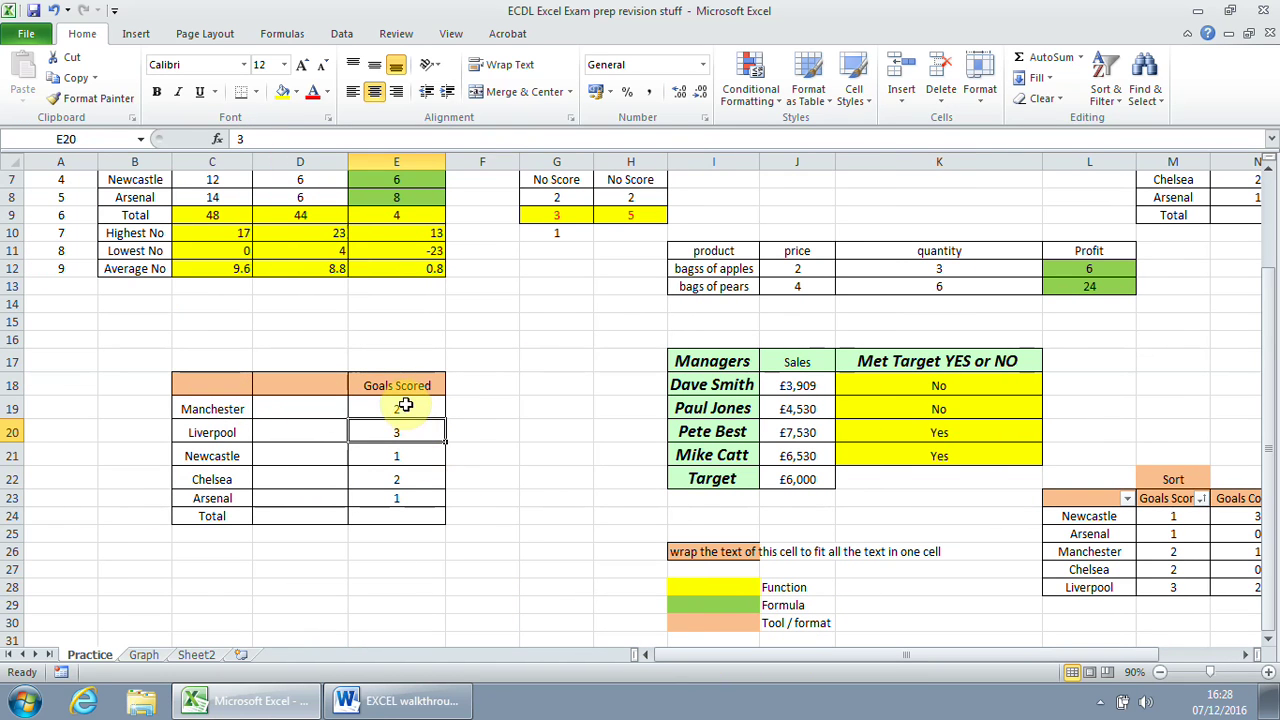
{"action": "left_click_drag", "start_coordinate": [407, 387], "coordinate": [414, 494]}
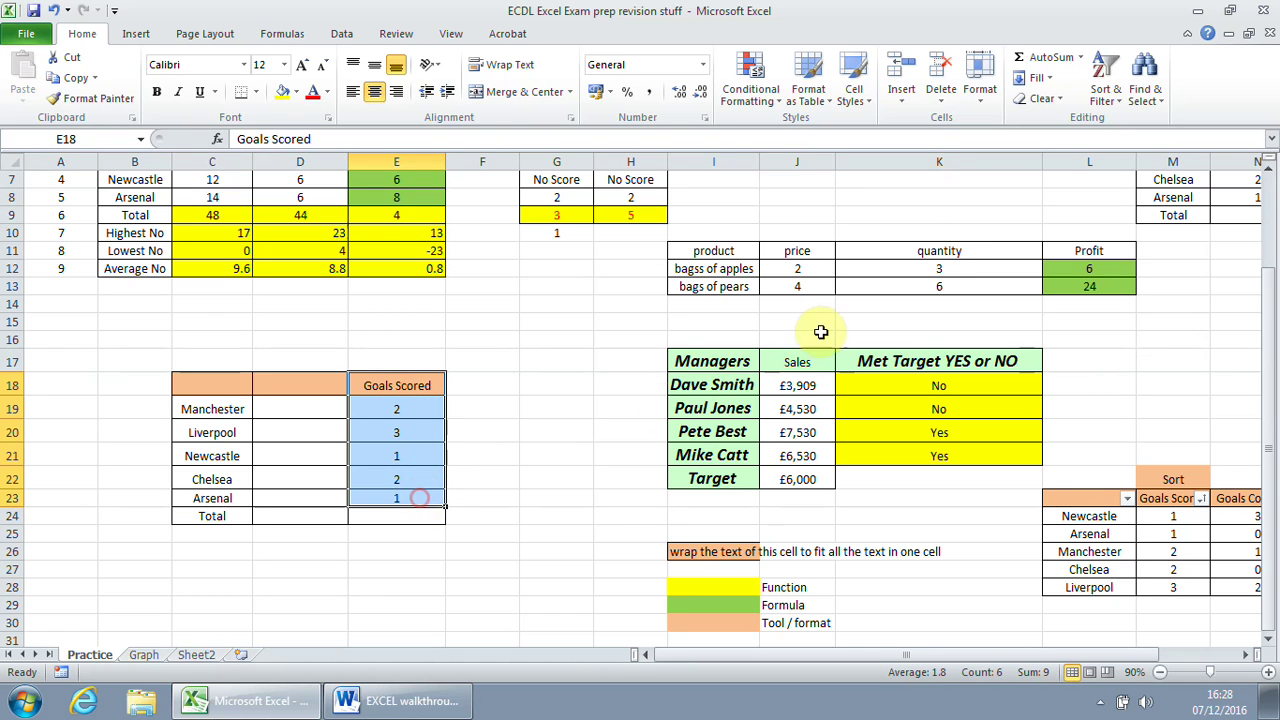
{"action": "left_click", "coordinate": [1120, 105]}
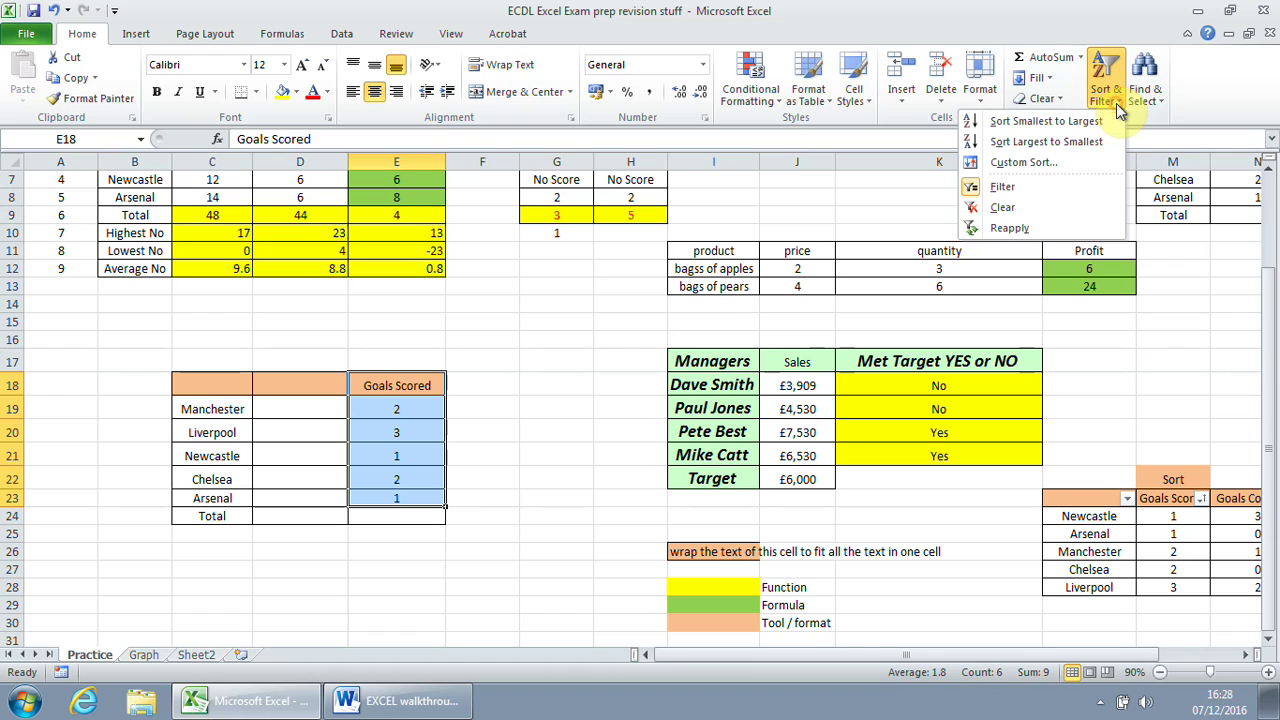
{"action": "left_click", "coordinate": [1071, 127]}
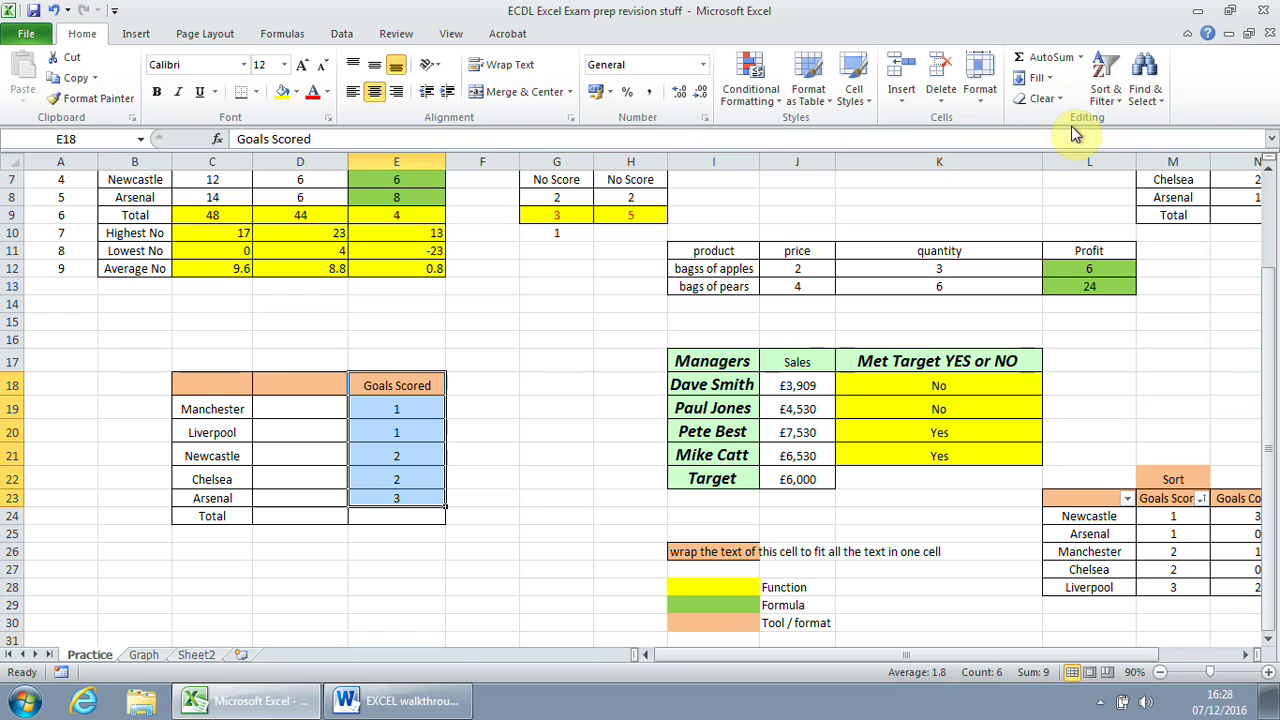
{"action": "left_click", "coordinate": [53, 10]}
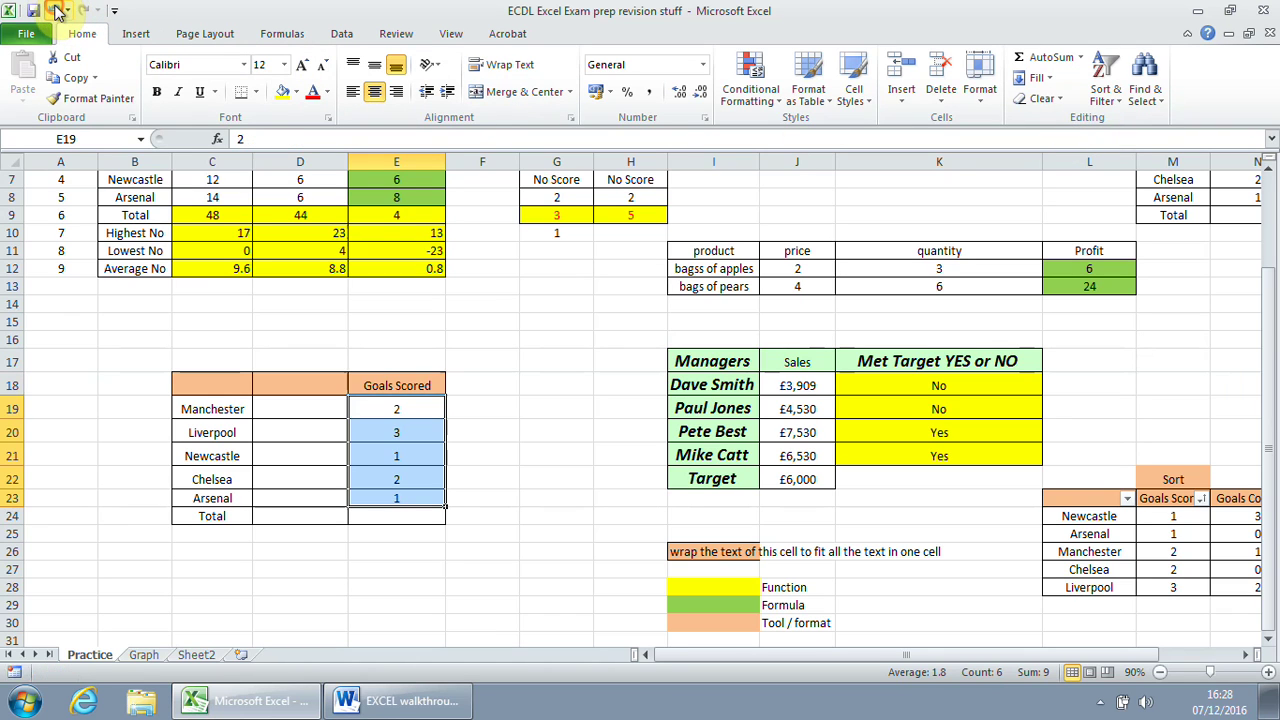
{"action": "left_click_drag", "start_coordinate": [228, 382], "coordinate": [414, 488]}
{"action": "left_click", "coordinate": [1105, 75]}
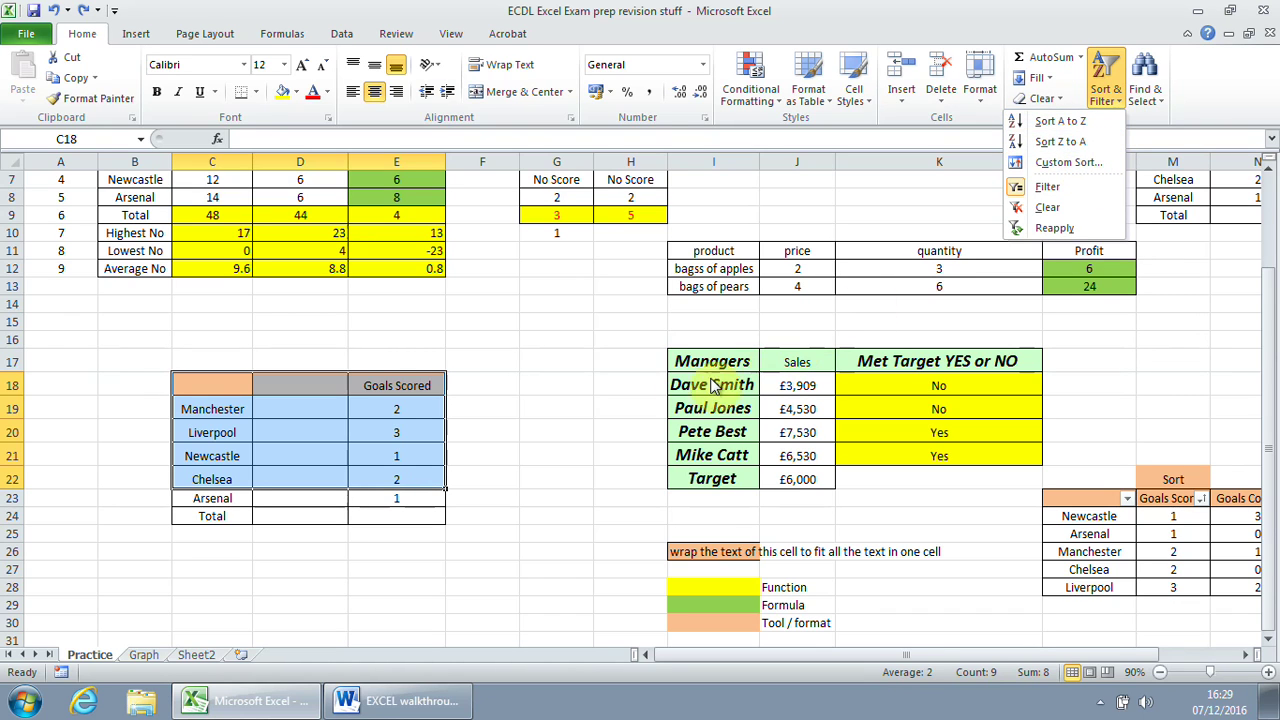
{"action": "left_click", "coordinate": [545, 405]}
Delete the empty cells D18:D24 between the teams and their Goals Scored, shifting the remaining cells left.
{"action": "left_click_drag", "start_coordinate": [297, 385], "coordinate": [294, 514]}
{"action": "right_click", "coordinate": [294, 516]}
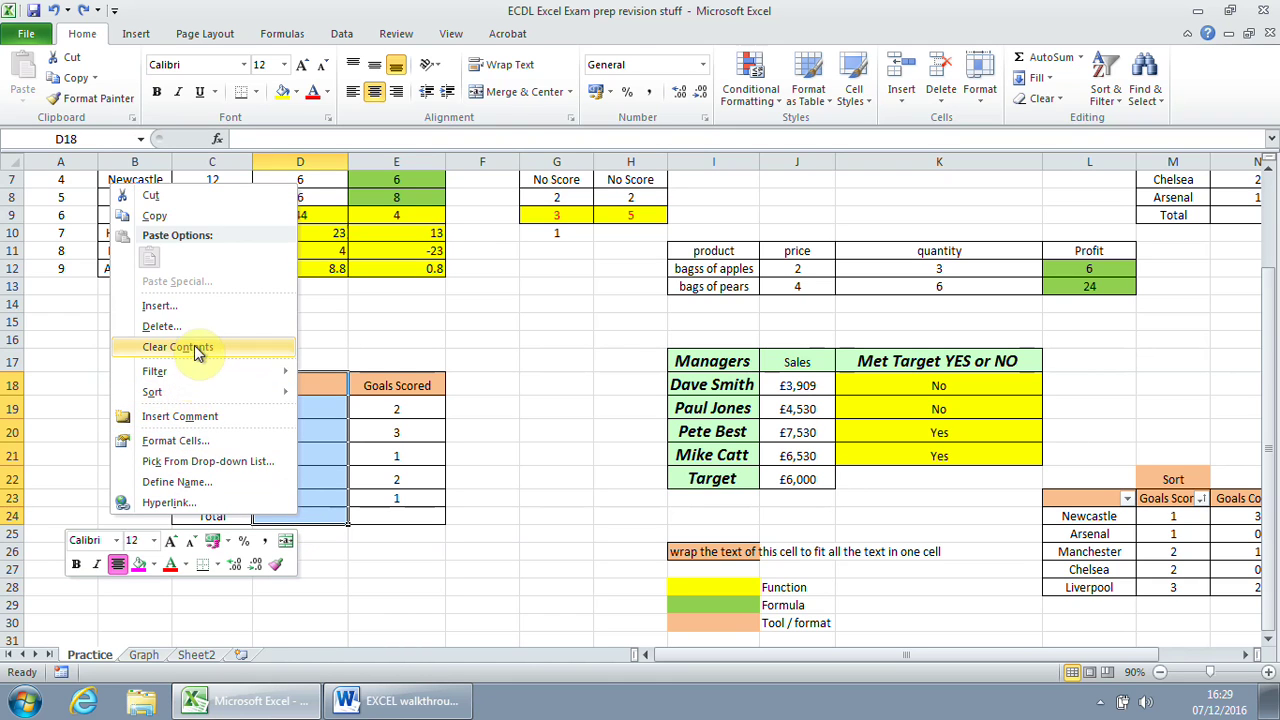
{"action": "left_click", "coordinate": [195, 326]}
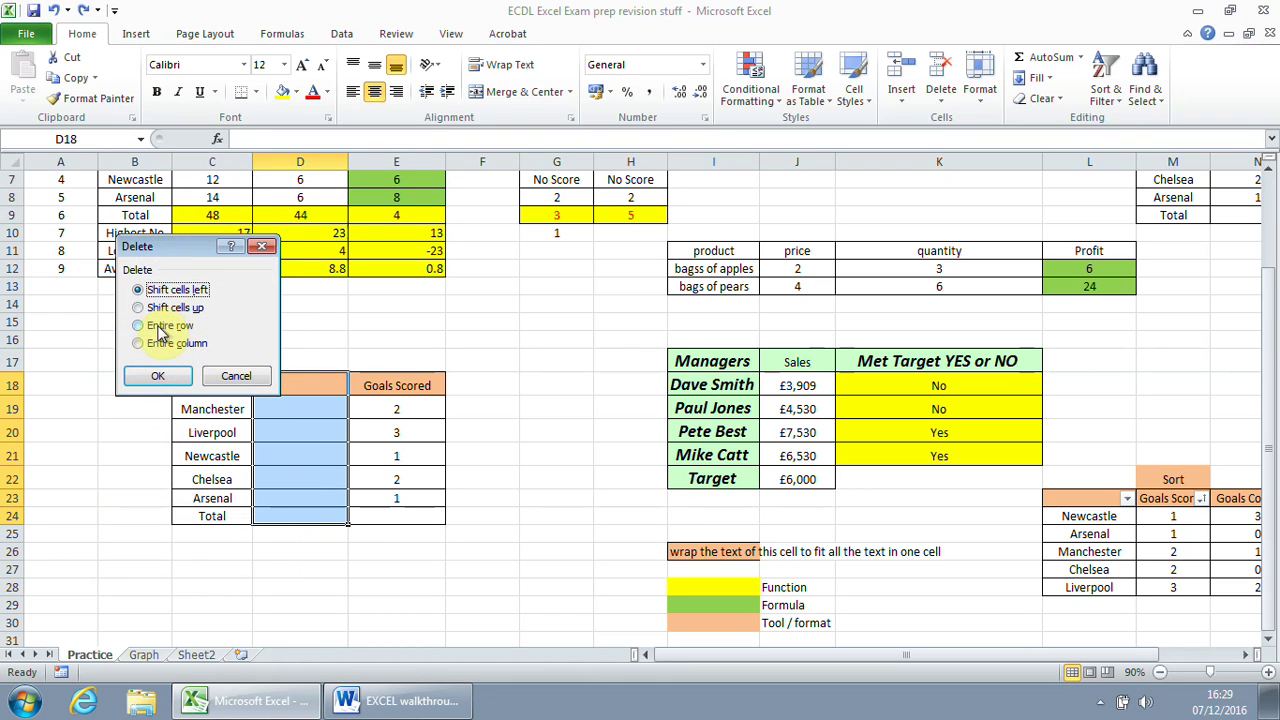
{"action": "left_click", "coordinate": [157, 375]}
{"action": "left_click", "coordinate": [335, 405]}
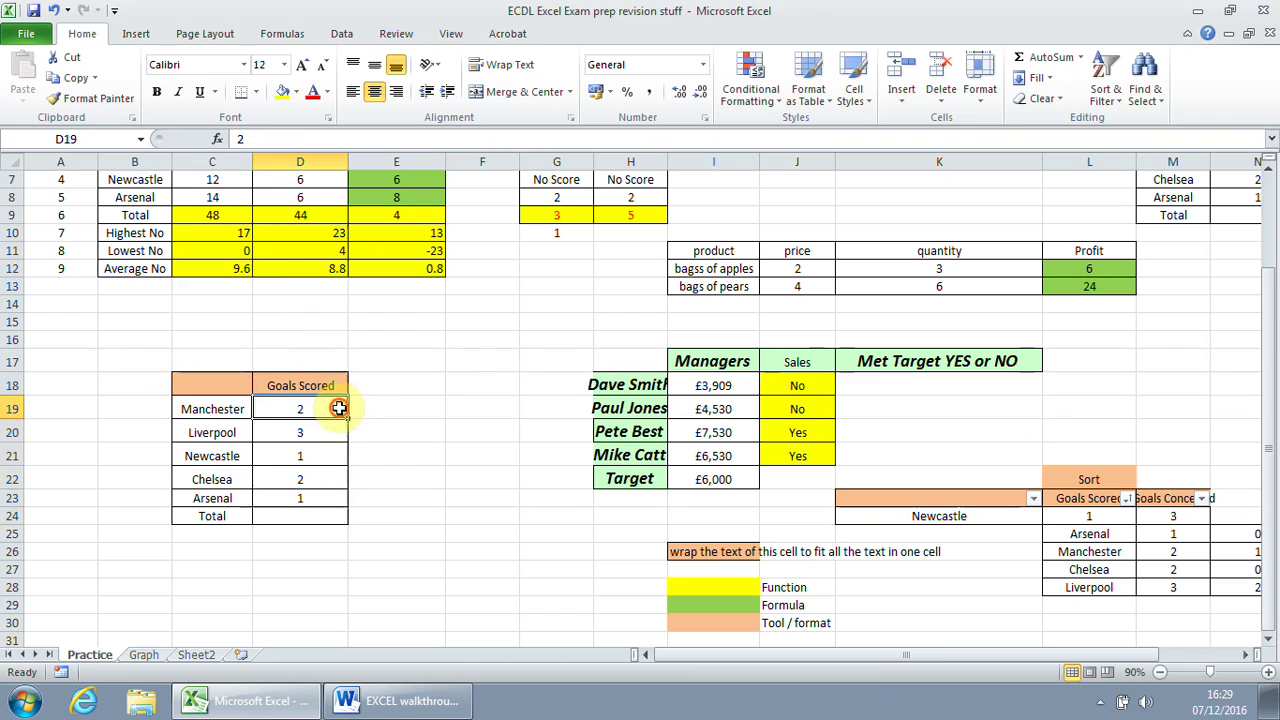
Try sorting D18:D23 from smallest to largest with the selection expanded, check the team names, and undo the sort.
{"action": "left_click_drag", "start_coordinate": [222, 384], "coordinate": [300, 480]}
{"action": "left_click", "coordinate": [309, 397]}
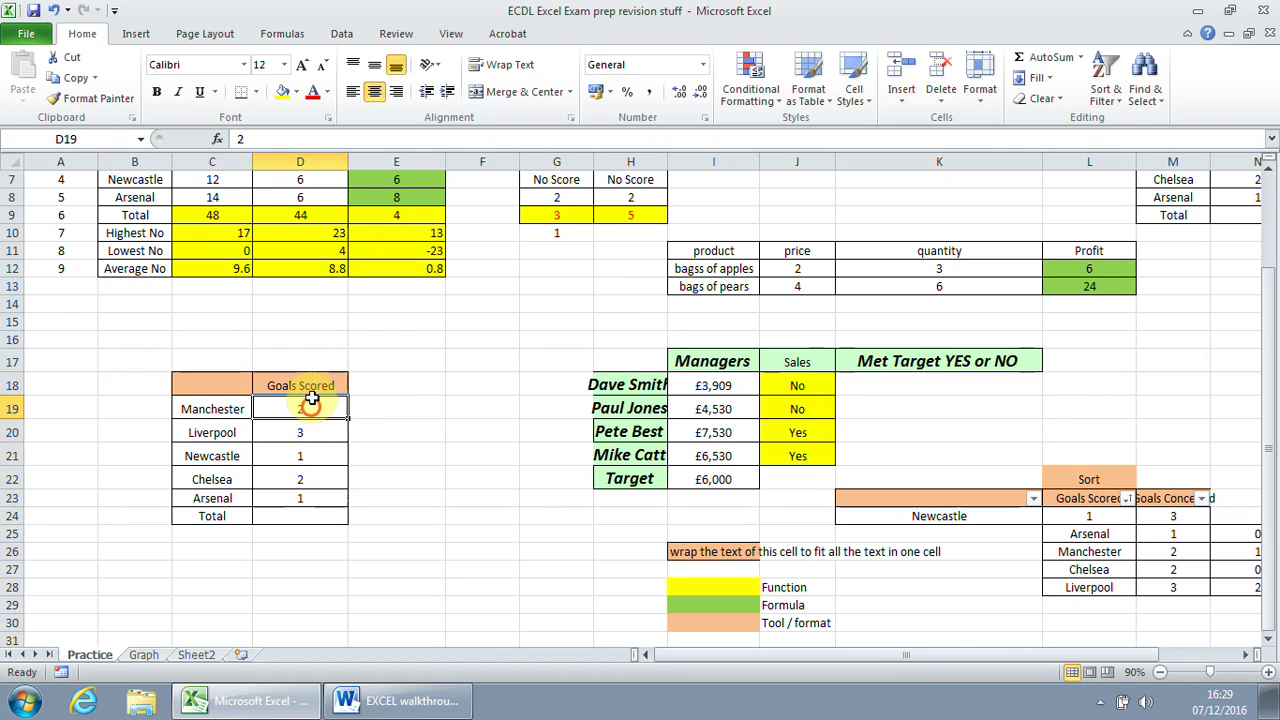
{"action": "left_click_drag", "start_coordinate": [312, 389], "coordinate": [312, 497]}
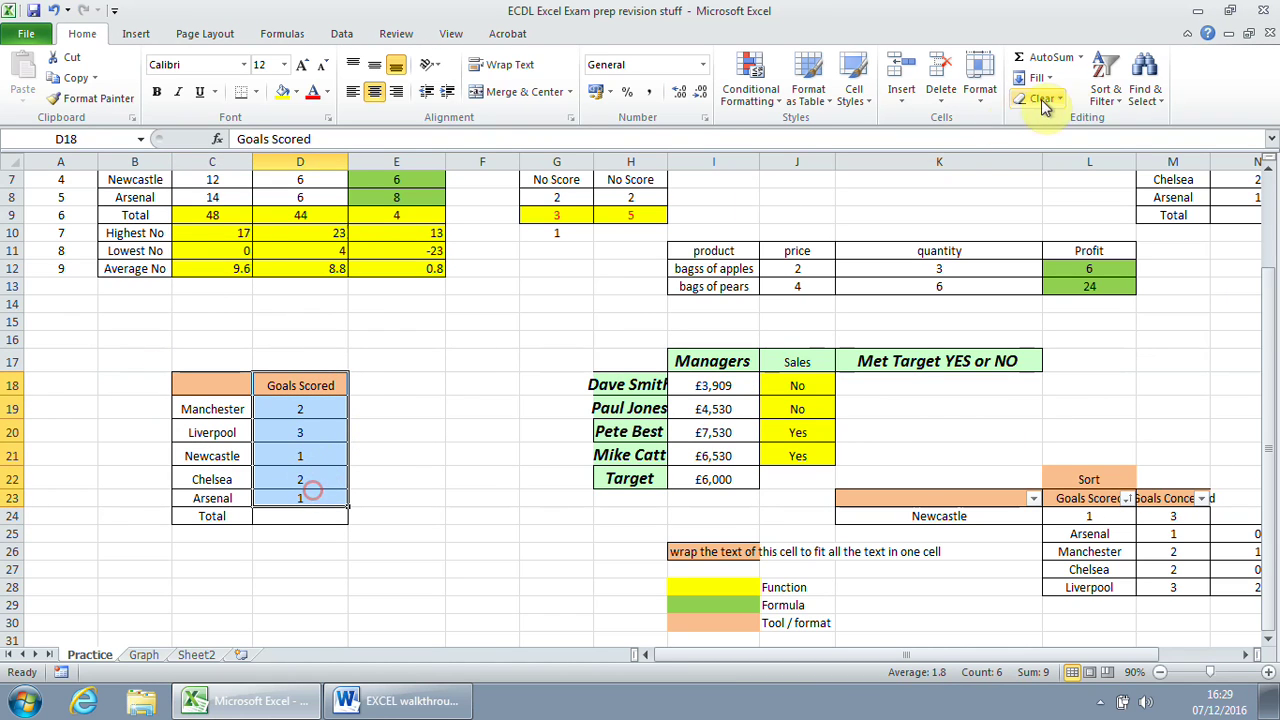
{"action": "left_click", "coordinate": [1103, 92]}
{"action": "left_click", "coordinate": [1060, 121]}
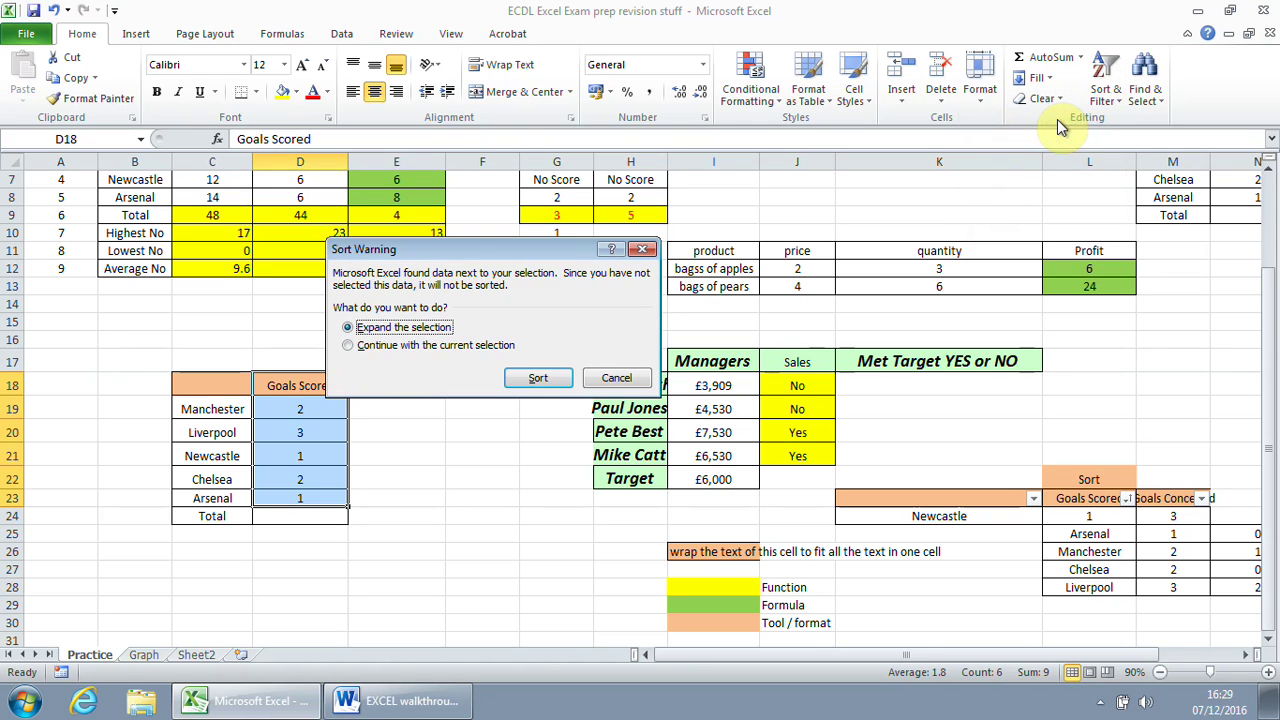
{"action": "left_click_drag", "start_coordinate": [466, 255], "coordinate": [522, 343]}
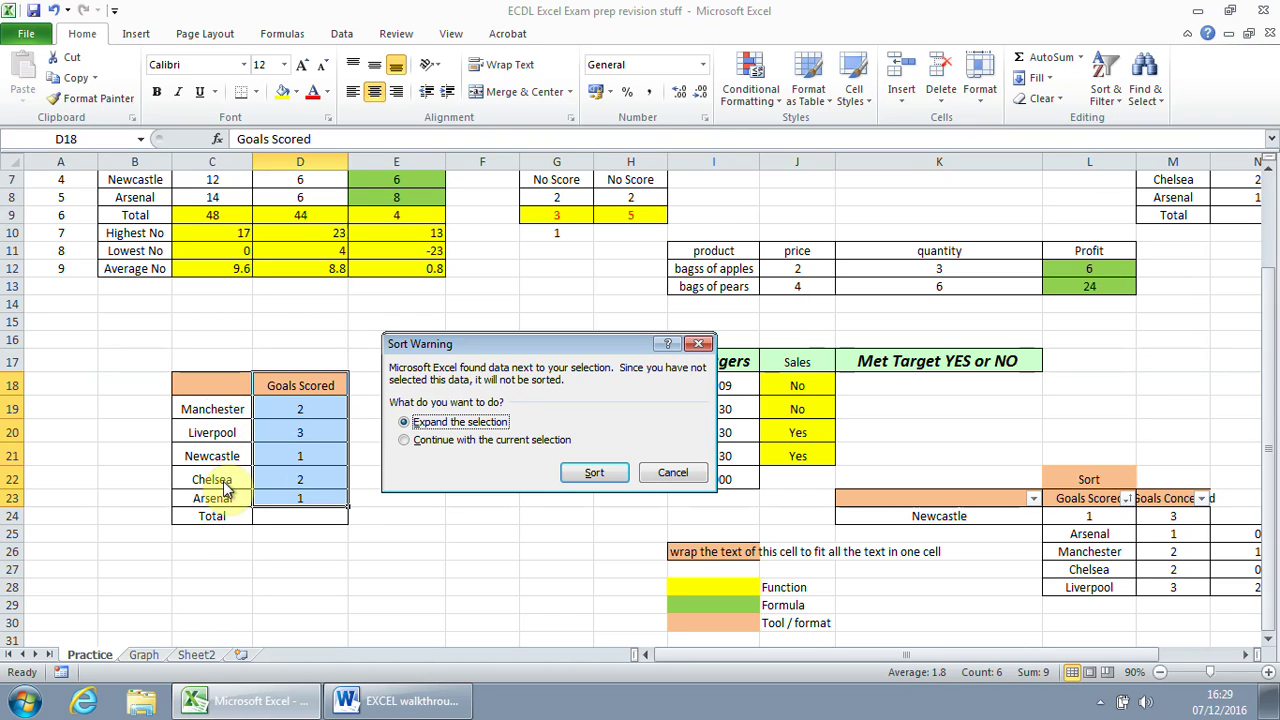
{"action": "left_click", "coordinate": [594, 472]}
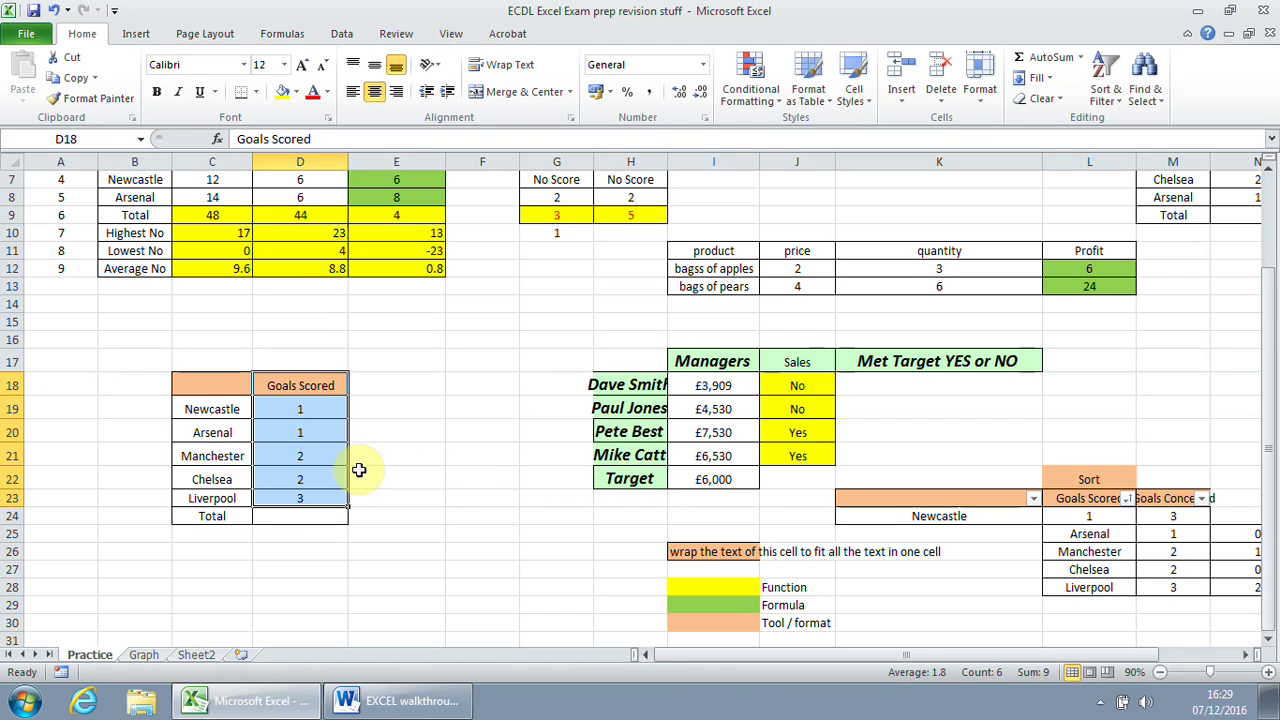
{"action": "left_click", "coordinate": [272, 462]}
{"action": "left_click", "coordinate": [229, 455]}
{"action": "left_click", "coordinate": [229, 411]}
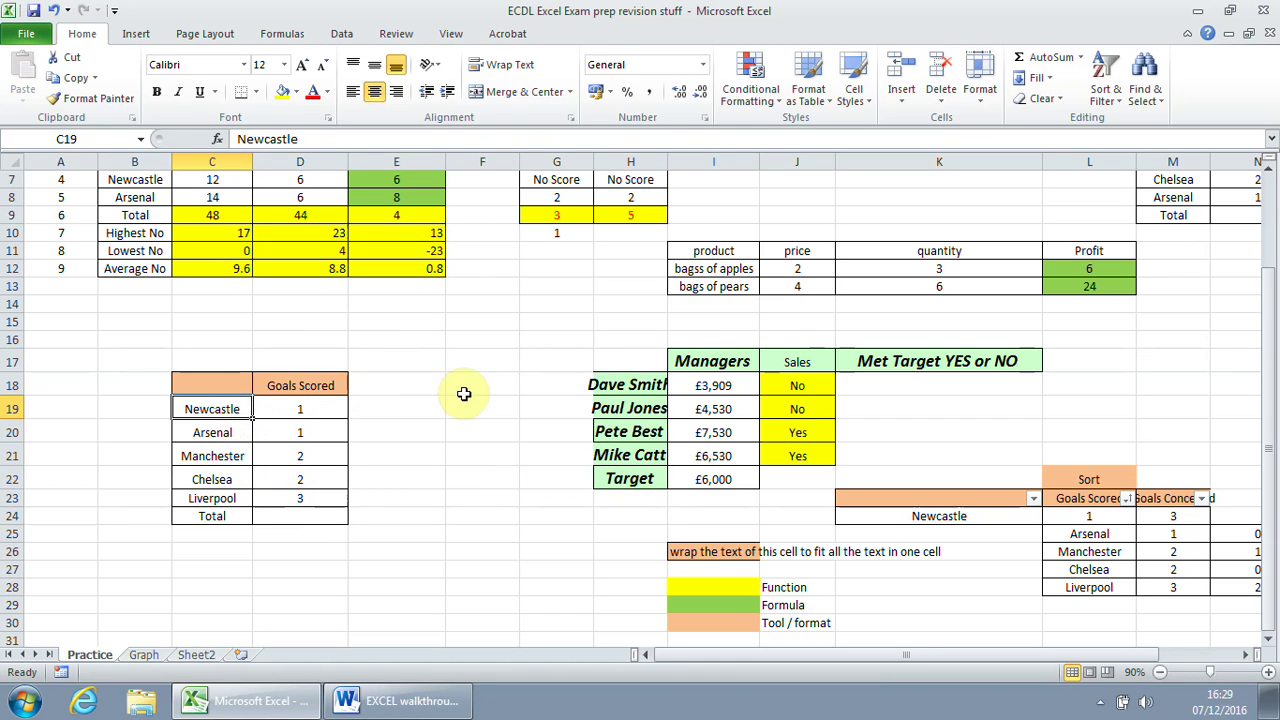
{"action": "left_click", "coordinate": [53, 10]}
{"action": "left_click", "coordinate": [417, 423]}
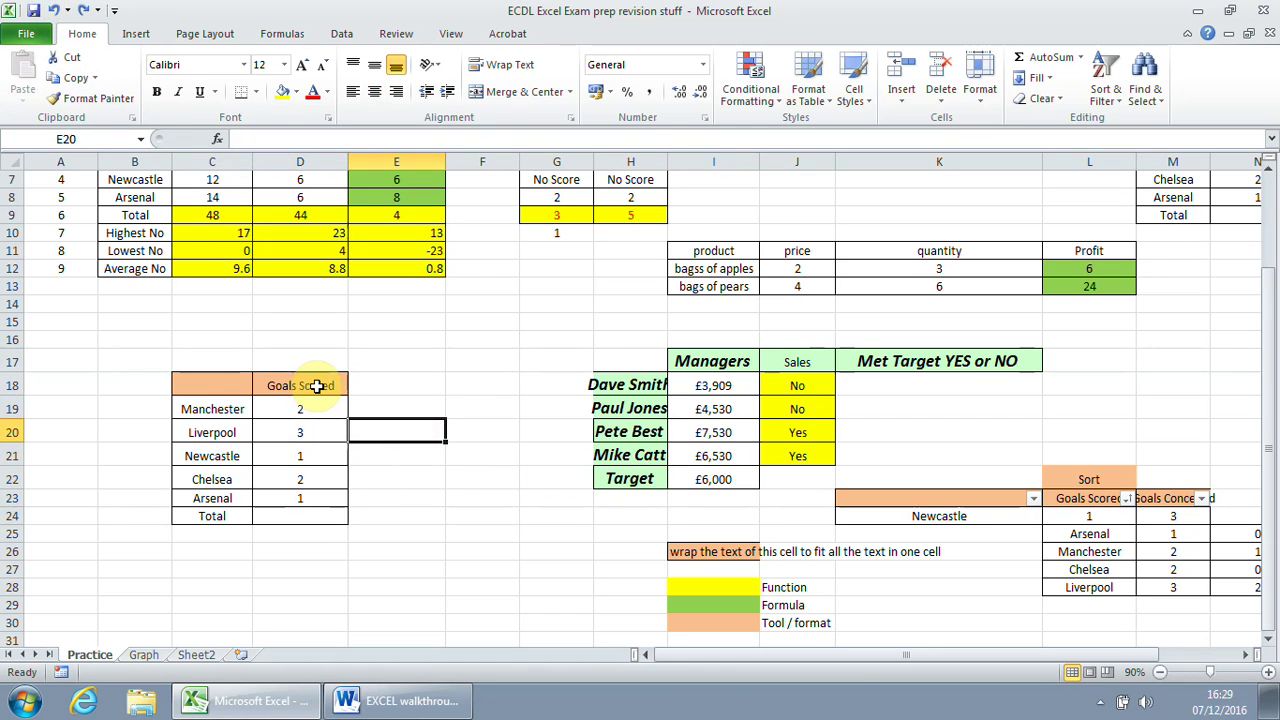
Sort the table C18:D23 by Goals Scored from smallest to largest, expanding the selection to include the teams, and check their order.
{"action": "left_click_drag", "start_coordinate": [318, 385], "coordinate": [331, 495]}
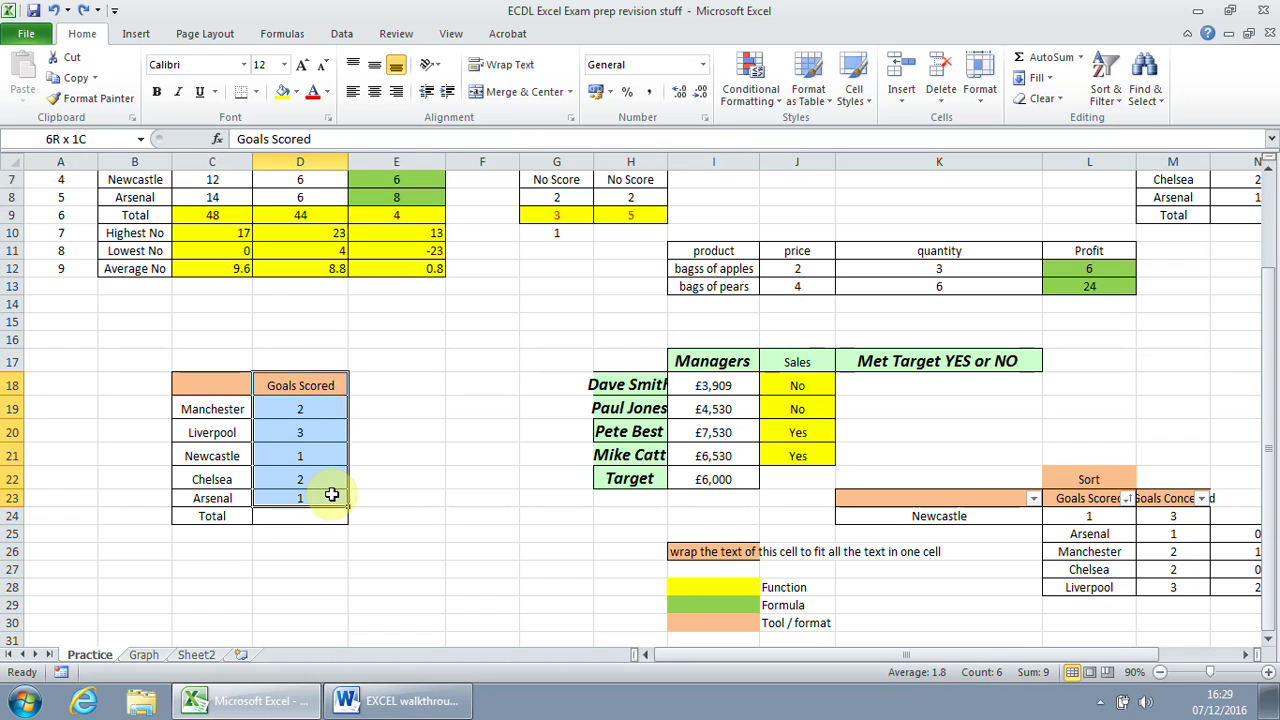
{"action": "left_click", "coordinate": [1106, 100]}
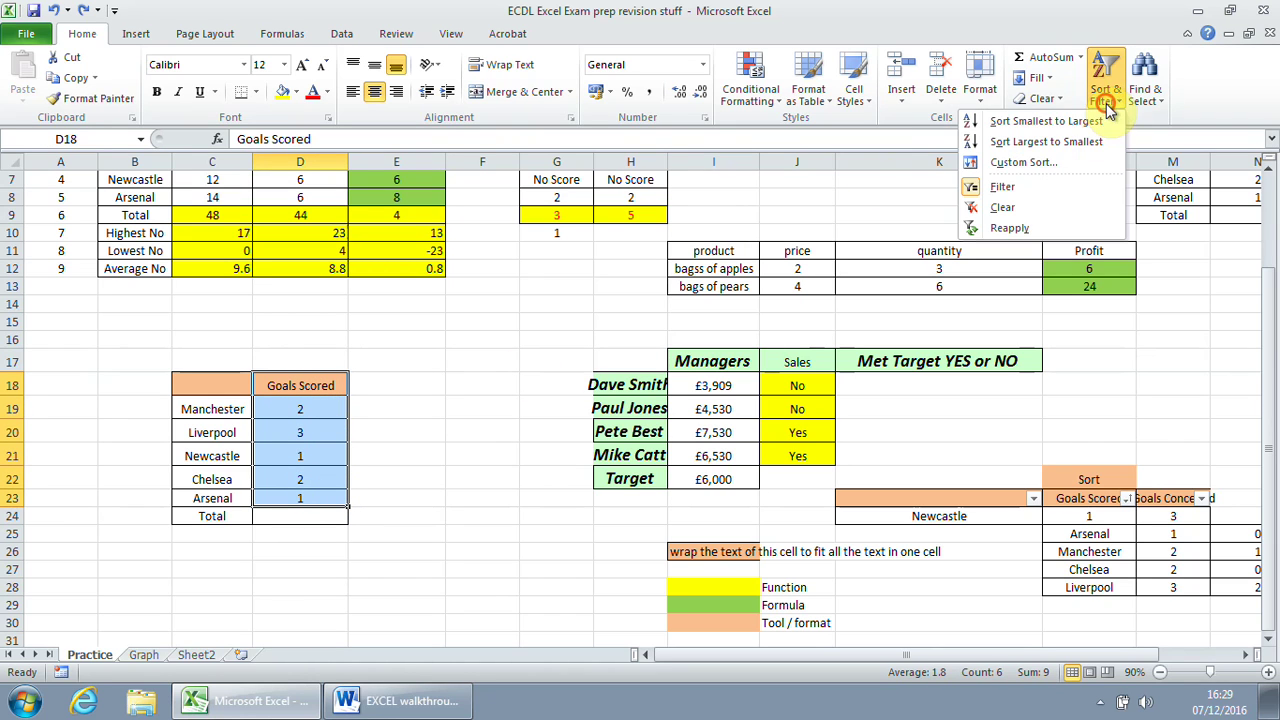
{"action": "left_click", "coordinate": [1061, 124]}
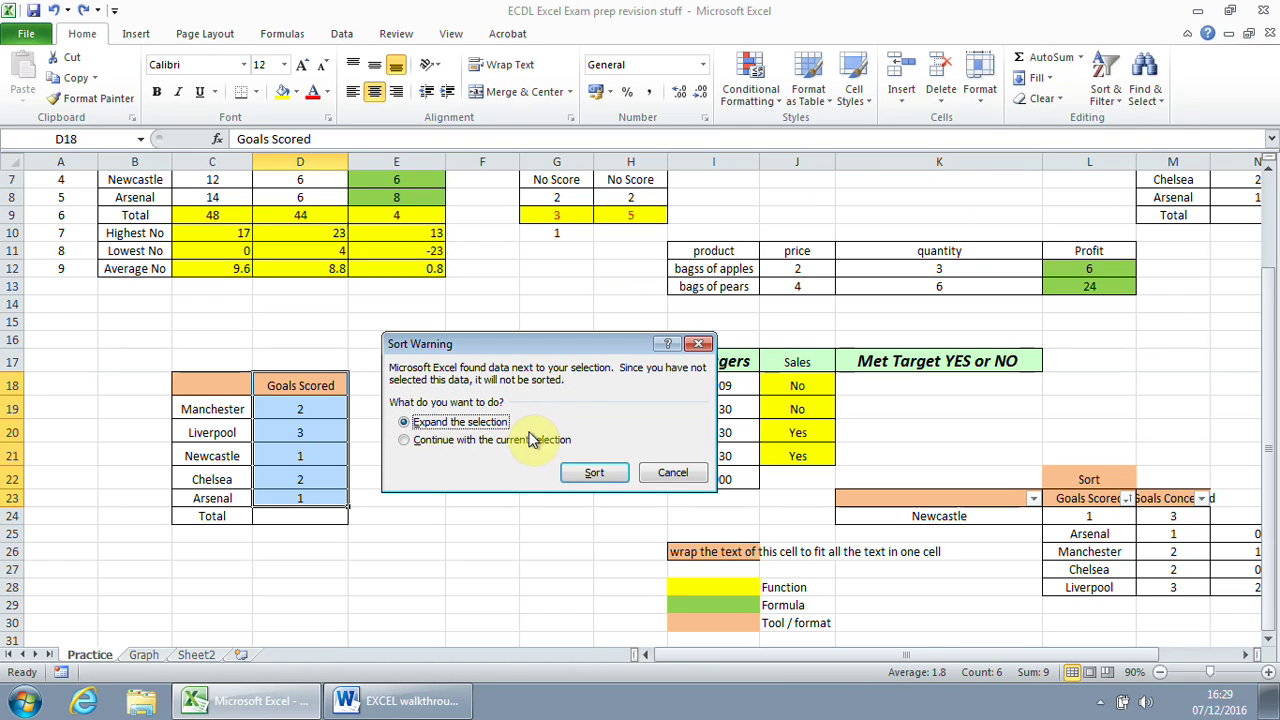
{"action": "left_click", "coordinate": [600, 473]}
{"action": "left_click", "coordinate": [457, 471]}
{"action": "left_click_drag", "start_coordinate": [223, 408], "coordinate": [230, 493]}
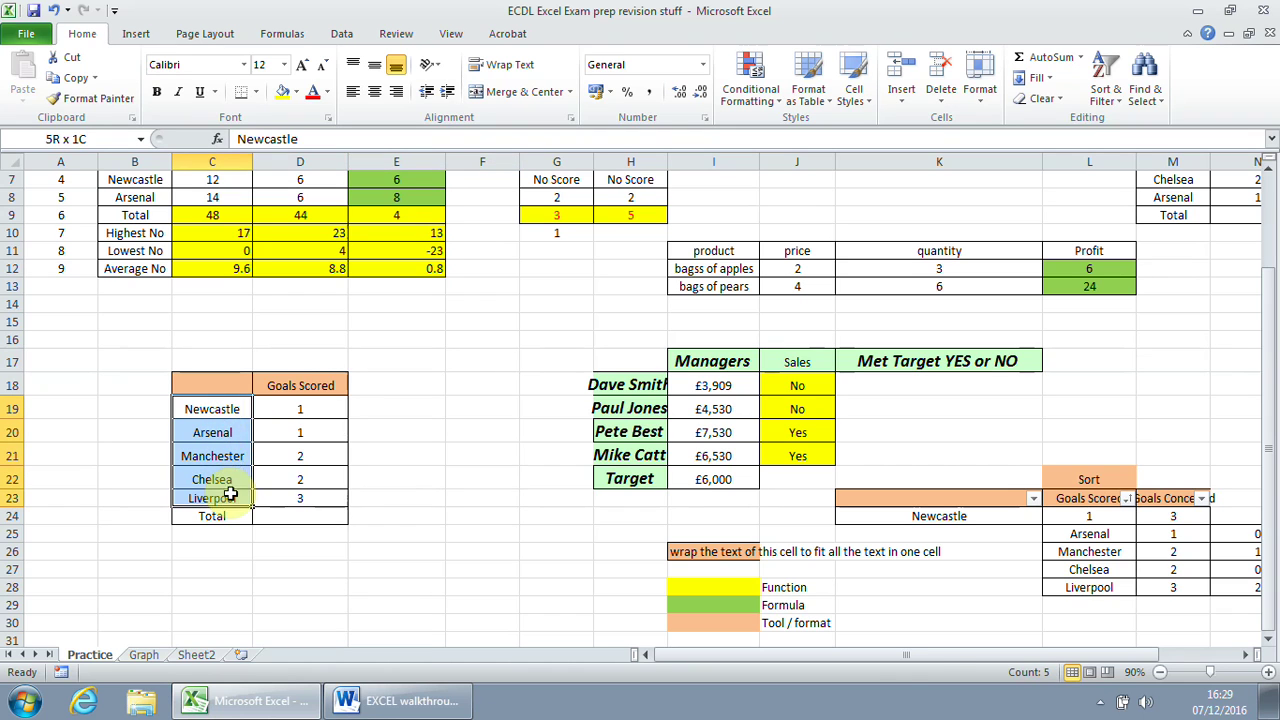
{"action": "left_click", "coordinate": [406, 476]}
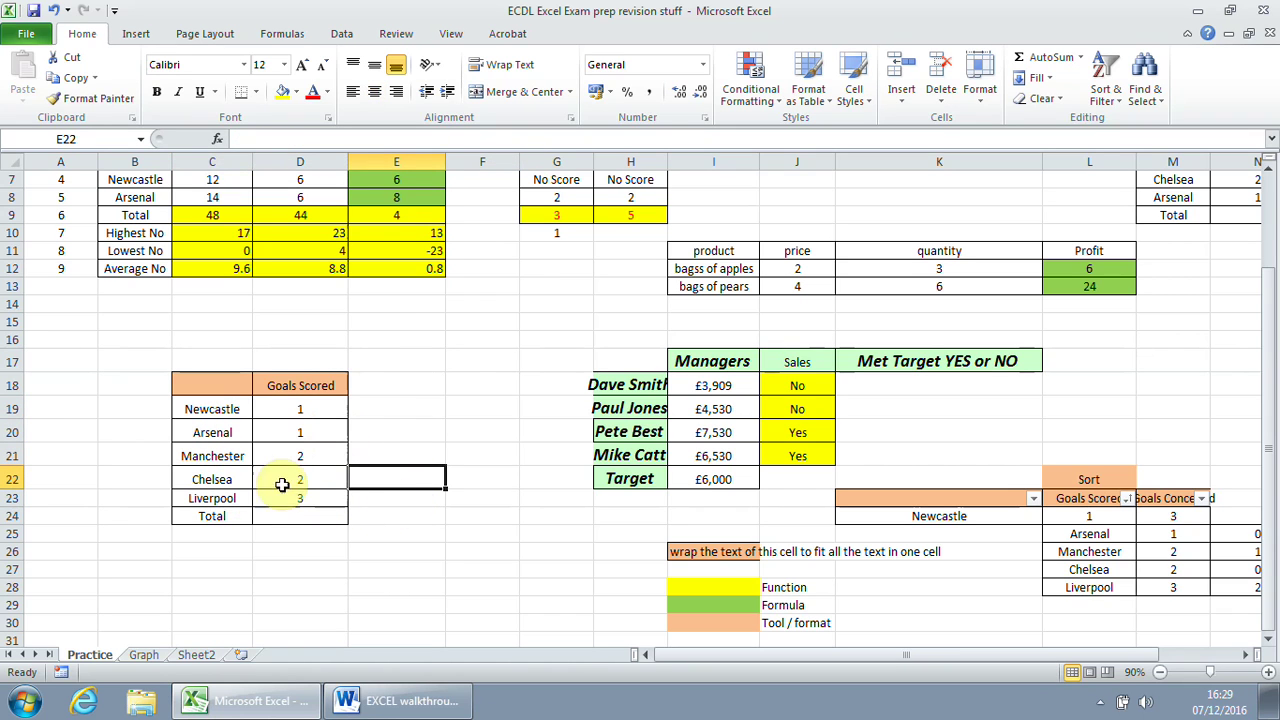
{"action": "left_click", "coordinate": [215, 516]}
{"action": "left_click", "coordinate": [210, 432]}
{"action": "left_click", "coordinate": [436, 496]}
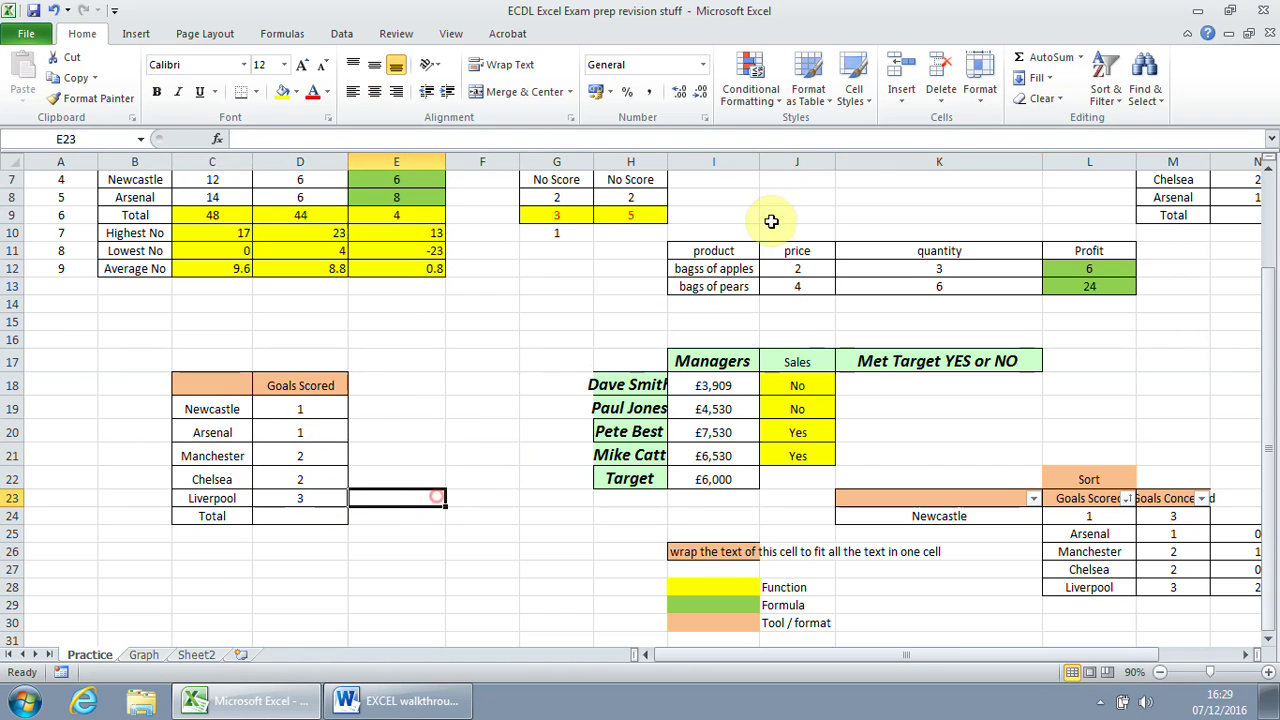
Switch to Word, highlight and read task 9a of the walkthrough, and return to Excel.
{"action": "left_click", "coordinate": [398, 701]}
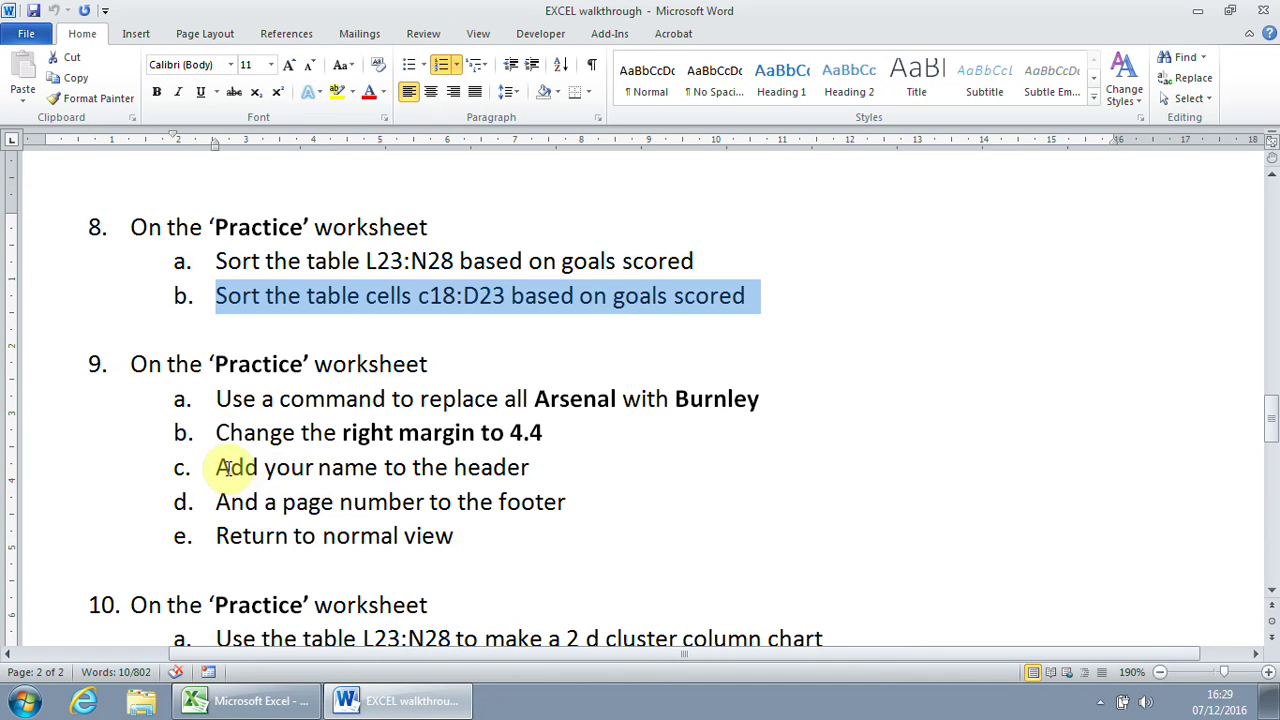
{"action": "mouse_move", "coordinate": [97, 364]}
{"action": "left_mouse_down"}
{"action": "mouse_move", "coordinate": [458, 363]}
{"action": "mouse_move", "coordinate": [100, 366]}
{"action": "left_mouse_up"}
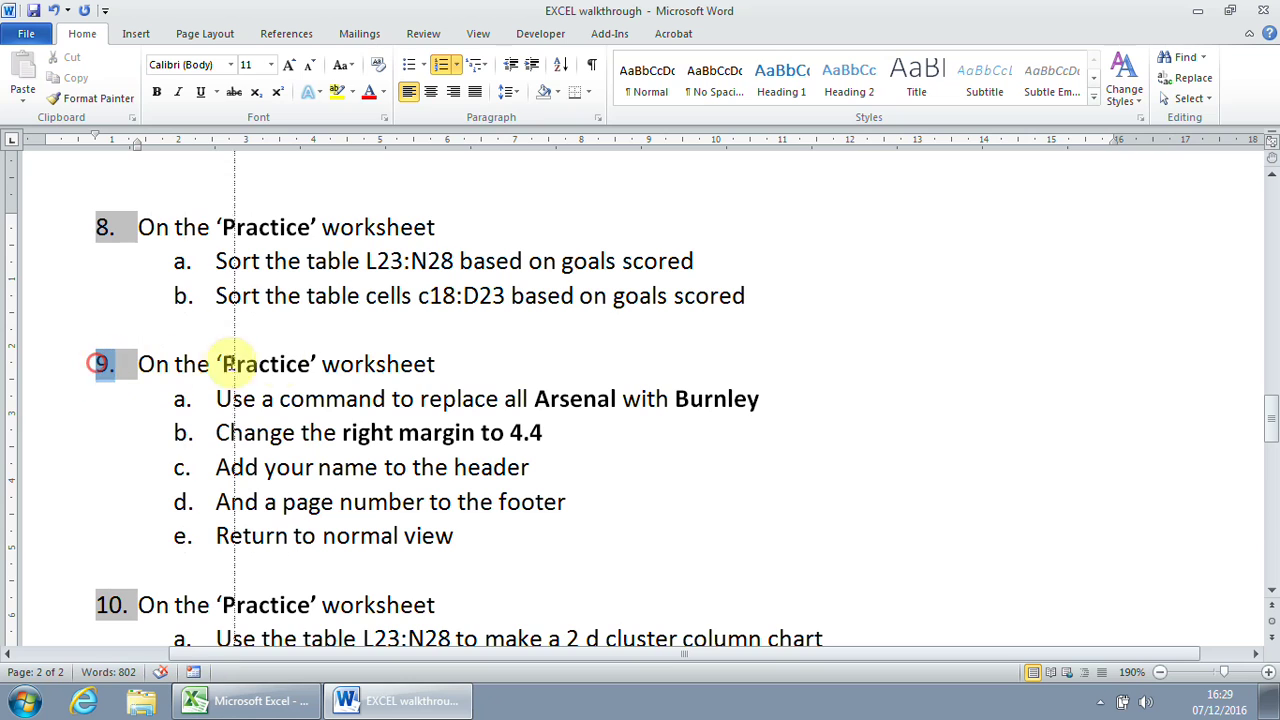
{"action": "left_click", "coordinate": [200, 391]}
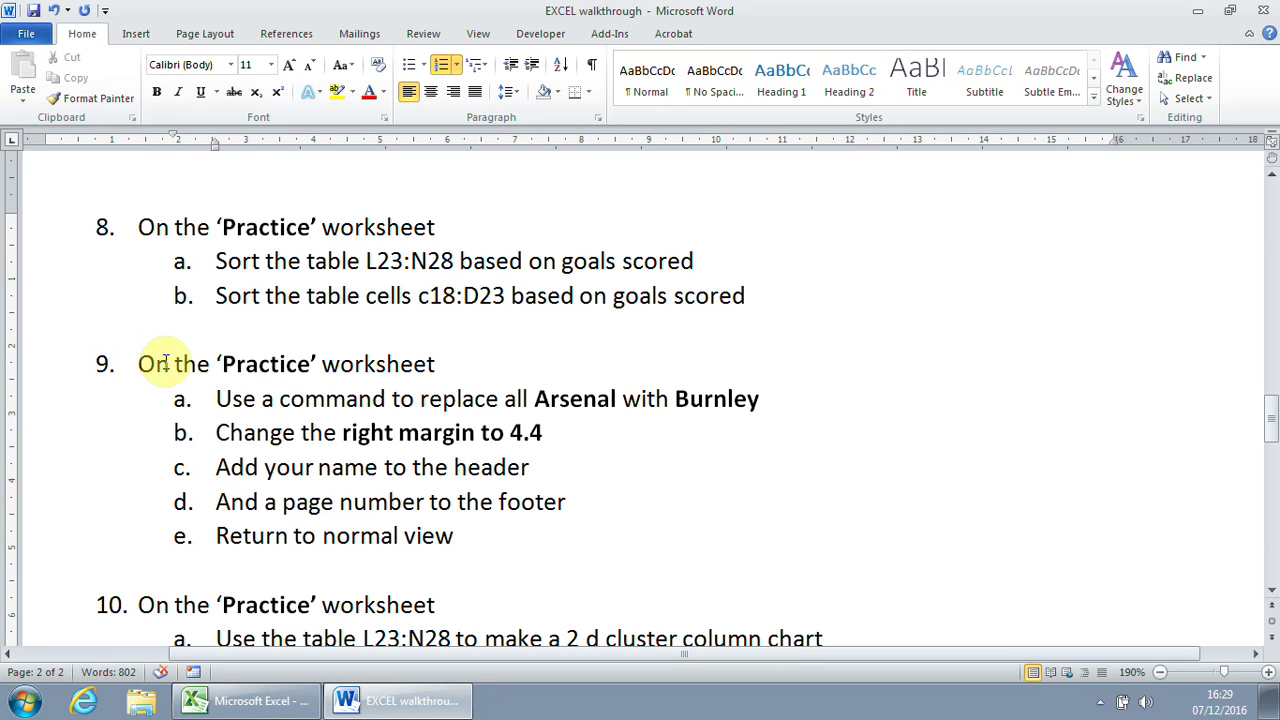
{"action": "left_click_drag", "start_coordinate": [140, 364], "coordinate": [342, 370]}
{"action": "left_click_drag", "start_coordinate": [214, 397], "coordinate": [705, 398]}
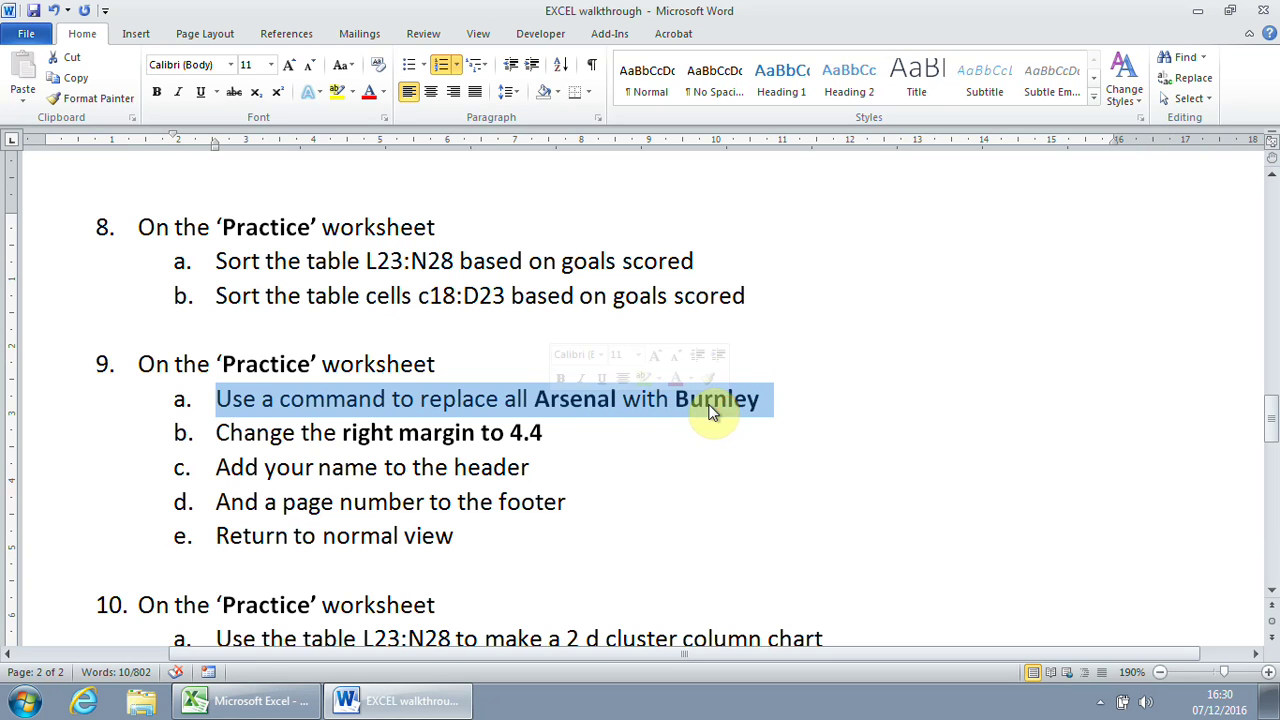
{"action": "left_click", "coordinate": [279, 706]}
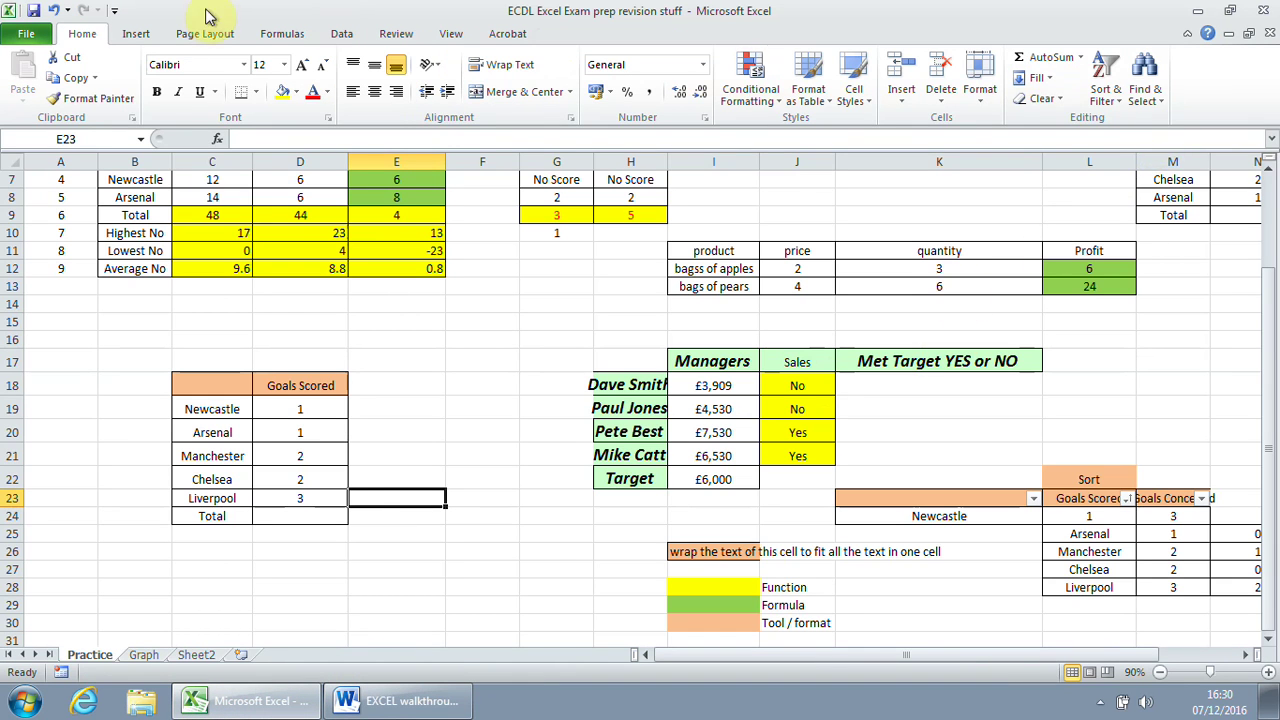
Replace all occurrences of "arsenal" with "Burnley" on the Practice worksheet and close Find and Replace.
{"action": "left_click", "coordinate": [1150, 92]}
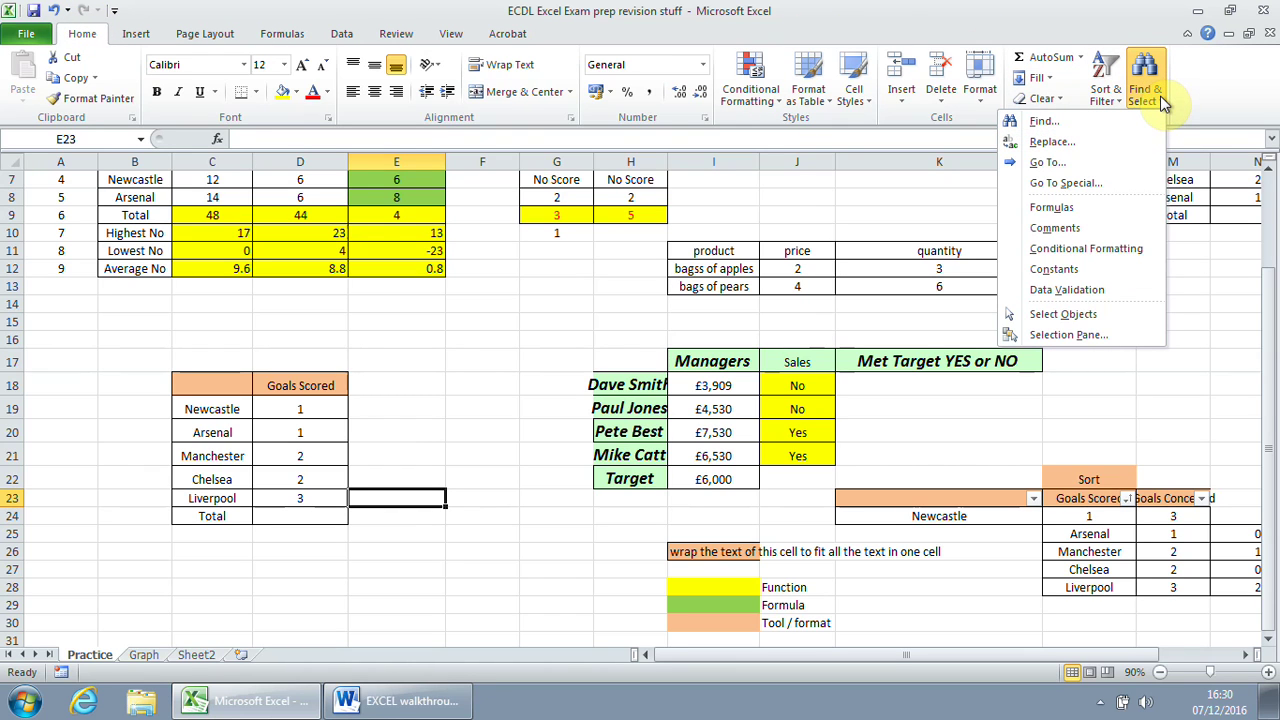
{"action": "left_click", "coordinate": [1058, 141]}
{"action": "left_click", "coordinate": [458, 402]}
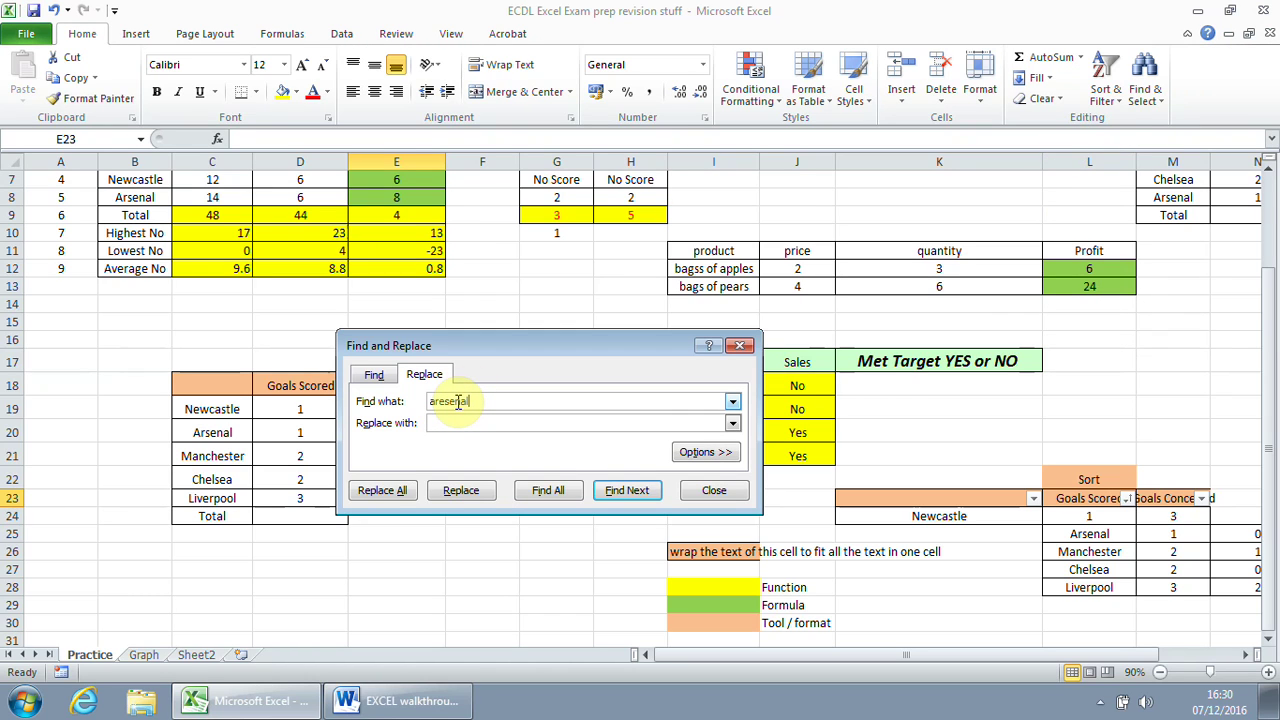
{"action": "left_click", "coordinate": [455, 401]}
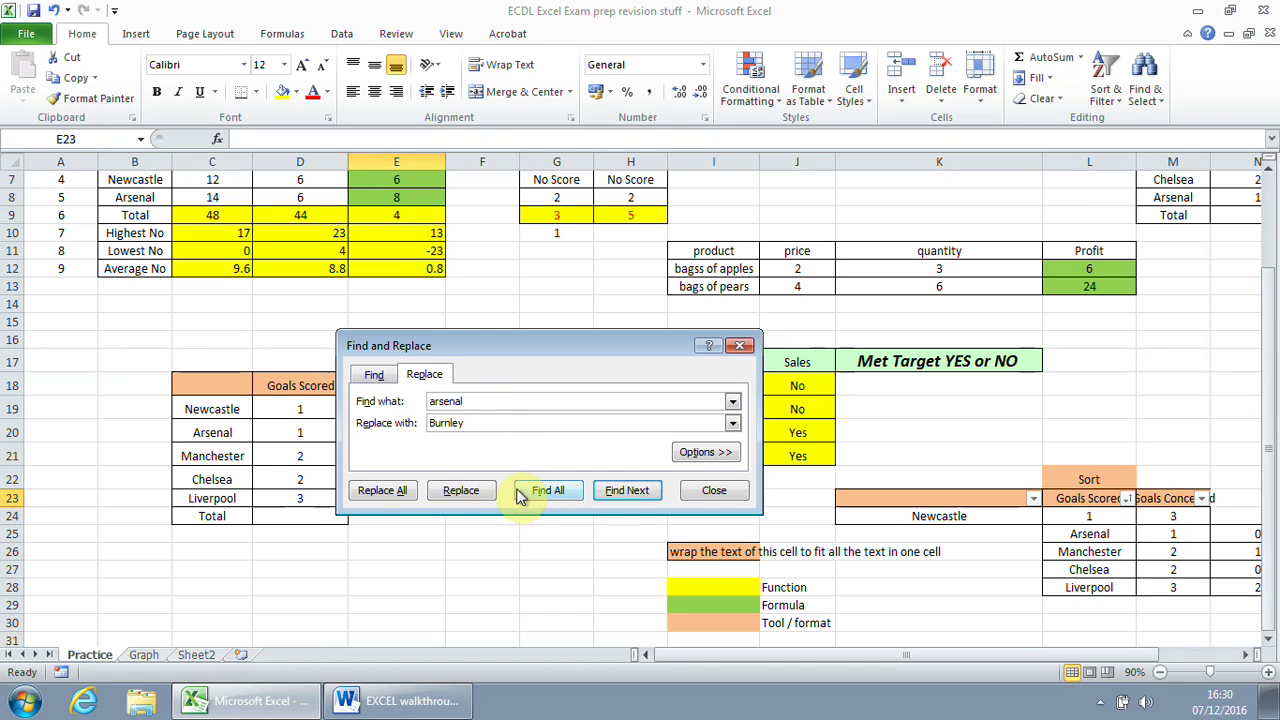
{"action": "left_click", "coordinate": [400, 492]}
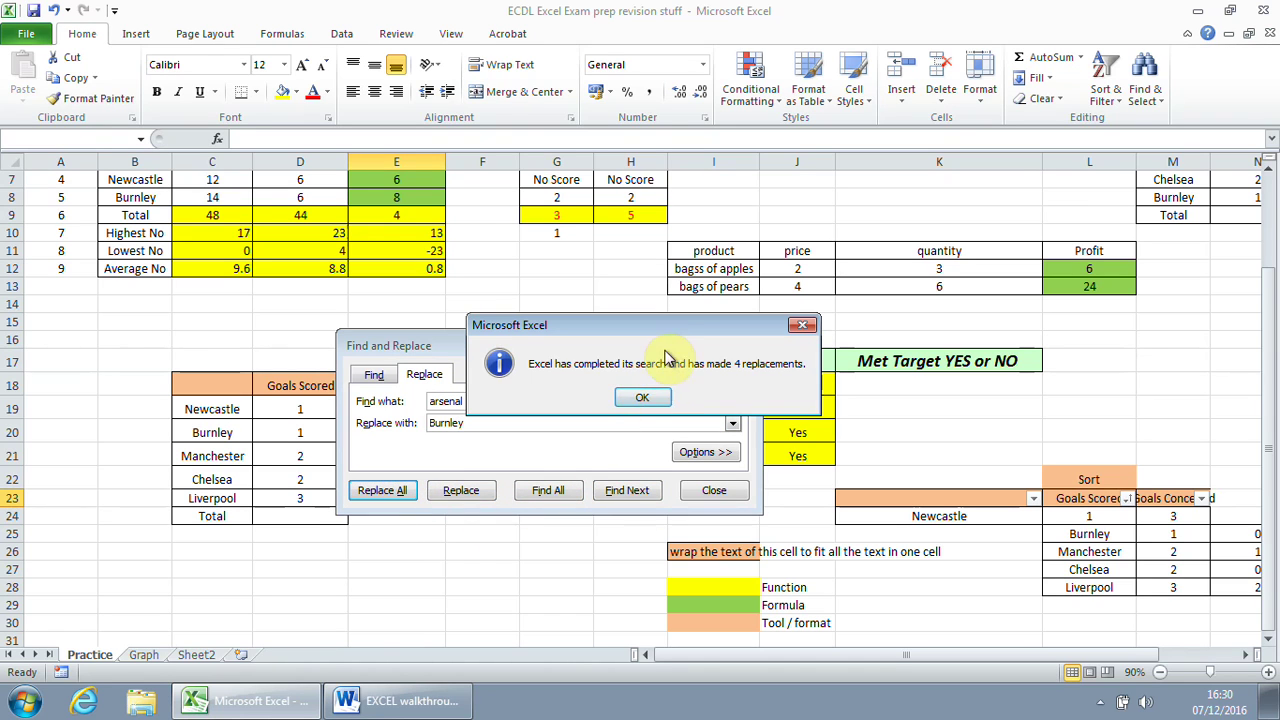
{"action": "left_click_drag", "start_coordinate": [668, 343], "coordinate": [546, 522]}
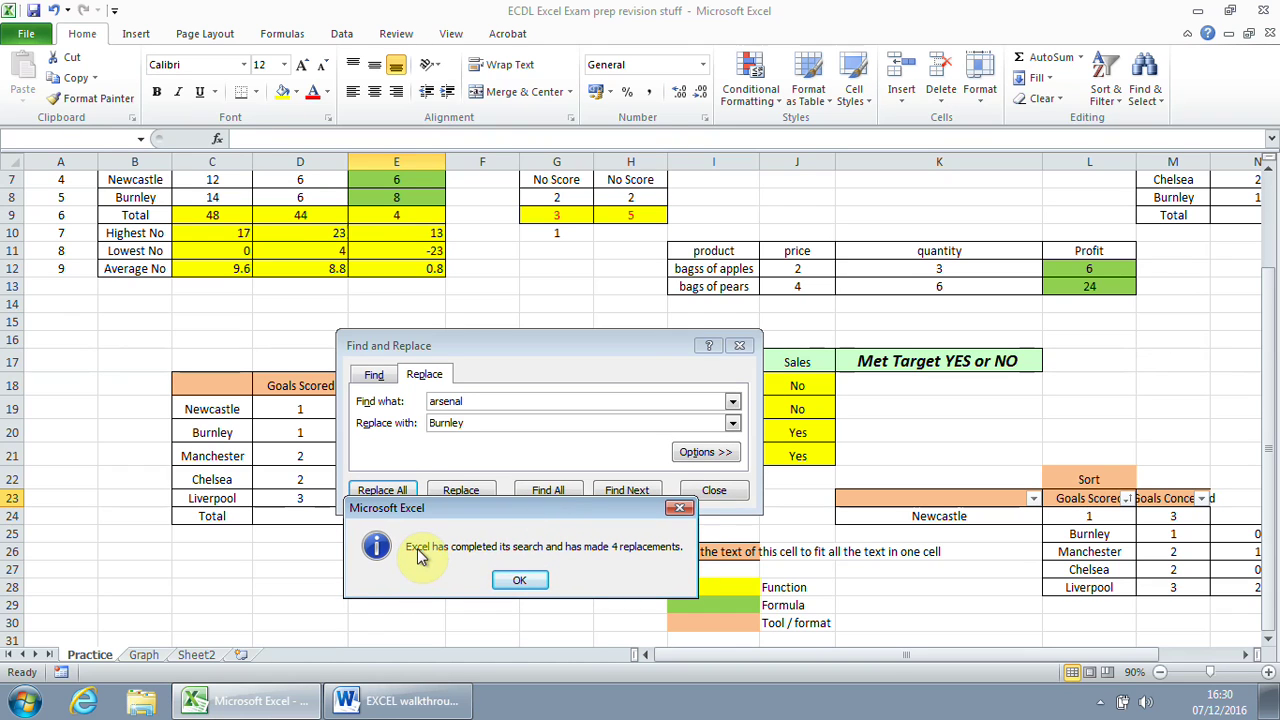
{"action": "left_click", "coordinate": [543, 581]}
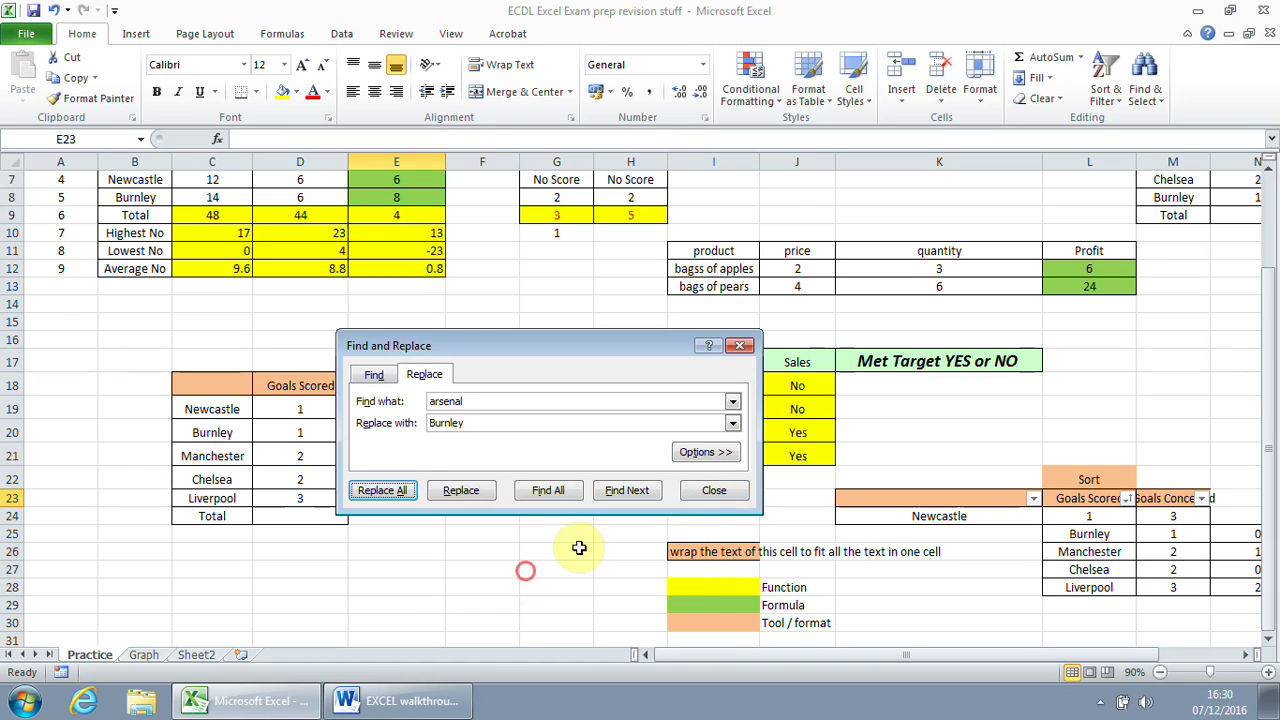
{"action": "left_click", "coordinate": [718, 491]}
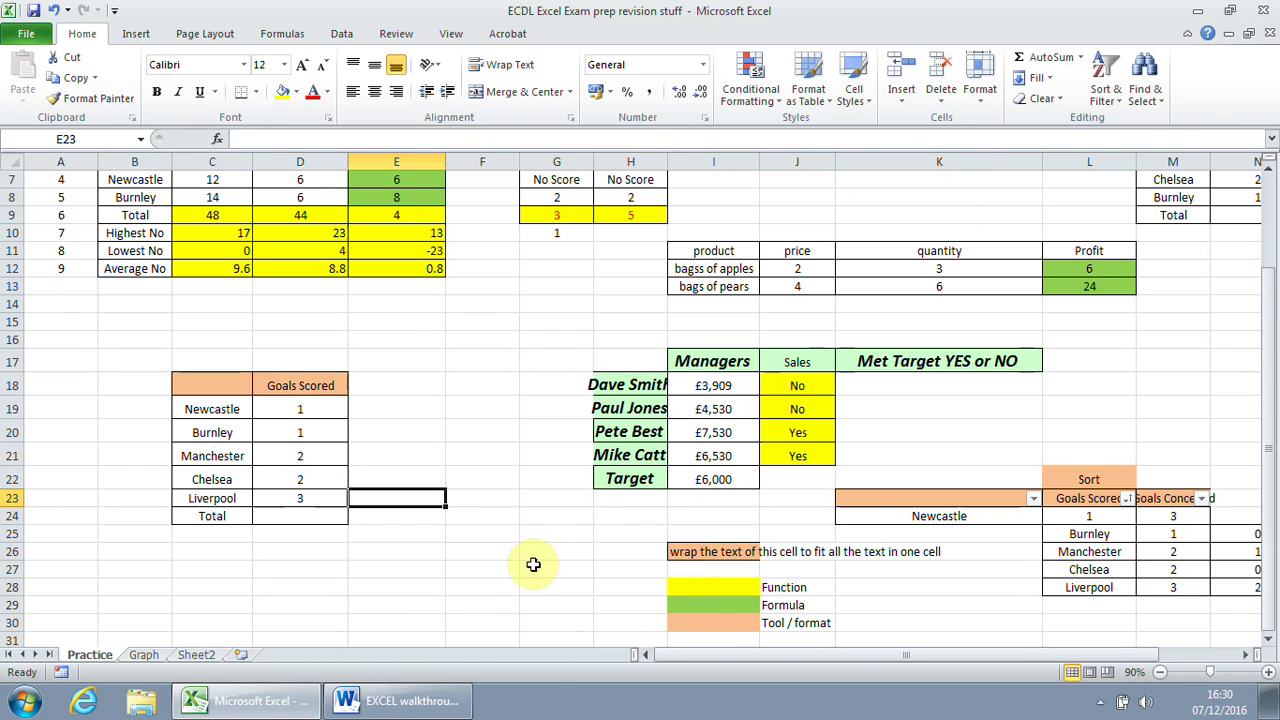
Switch to Word, highlight and read task 9b about changing the right margin to 4.4, and return to Excel.
{"action": "left_click", "coordinate": [395, 700]}
{"action": "left_click_drag", "start_coordinate": [222, 432], "coordinate": [548, 433]}
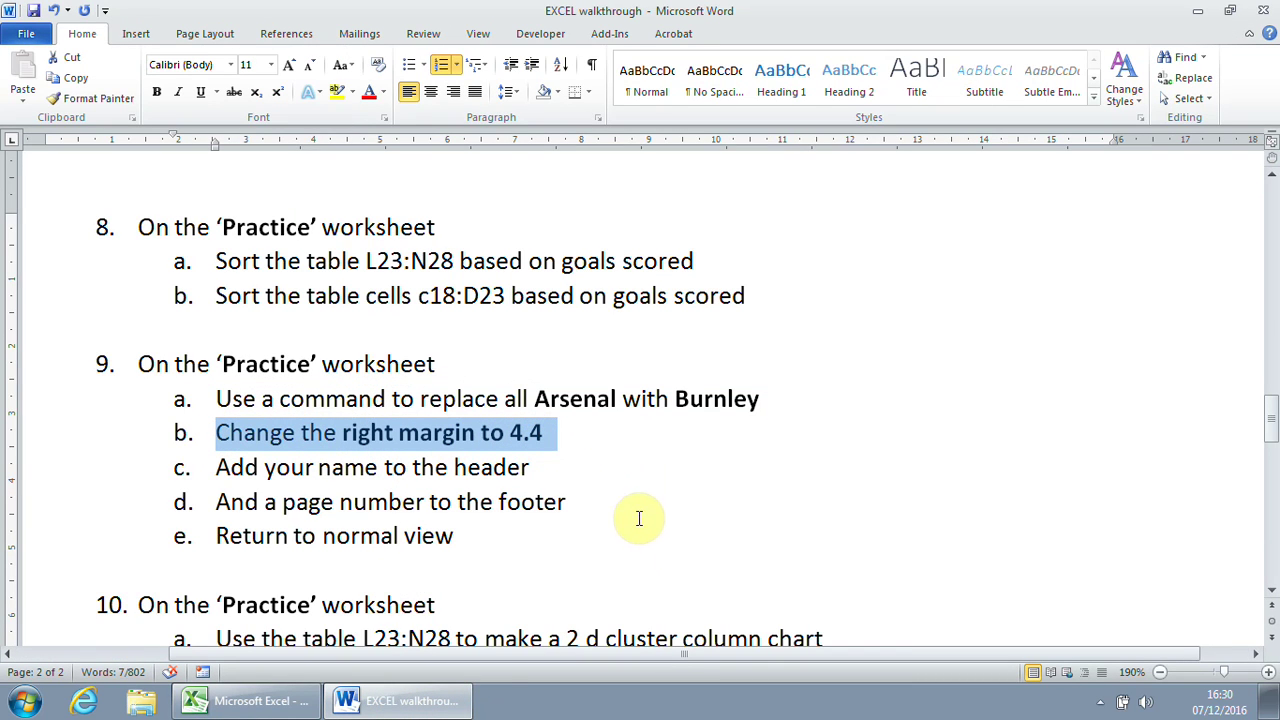
{"action": "left_click", "coordinate": [240, 704]}
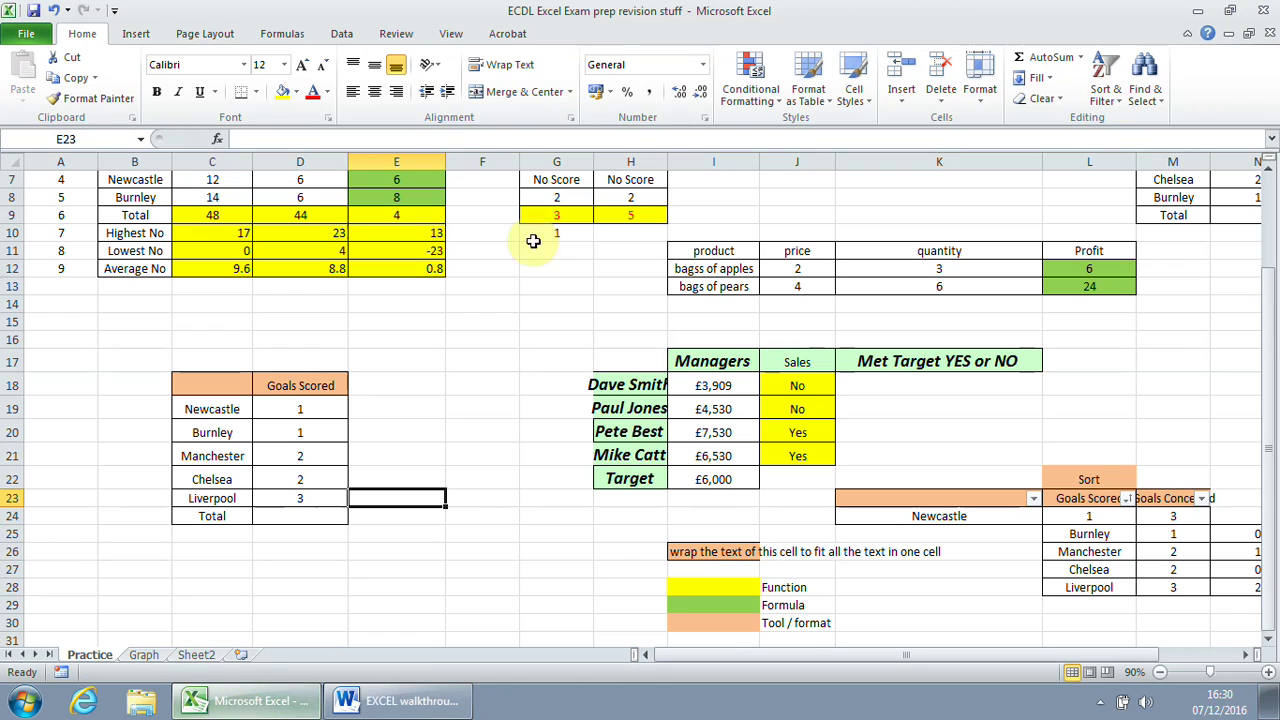
Try to open the page margin settings for the Practice worksheet.
{"action": "left_click", "coordinate": [205, 36]}
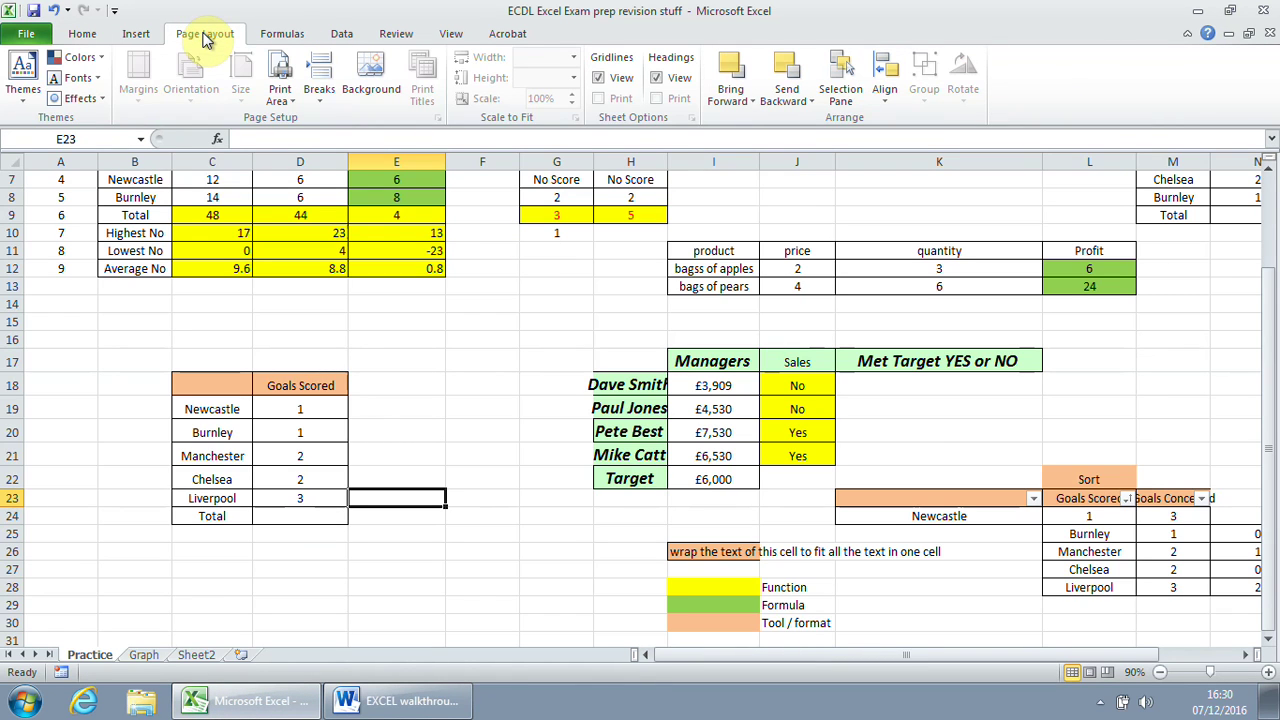
{"action": "left_click", "coordinate": [418, 458]}
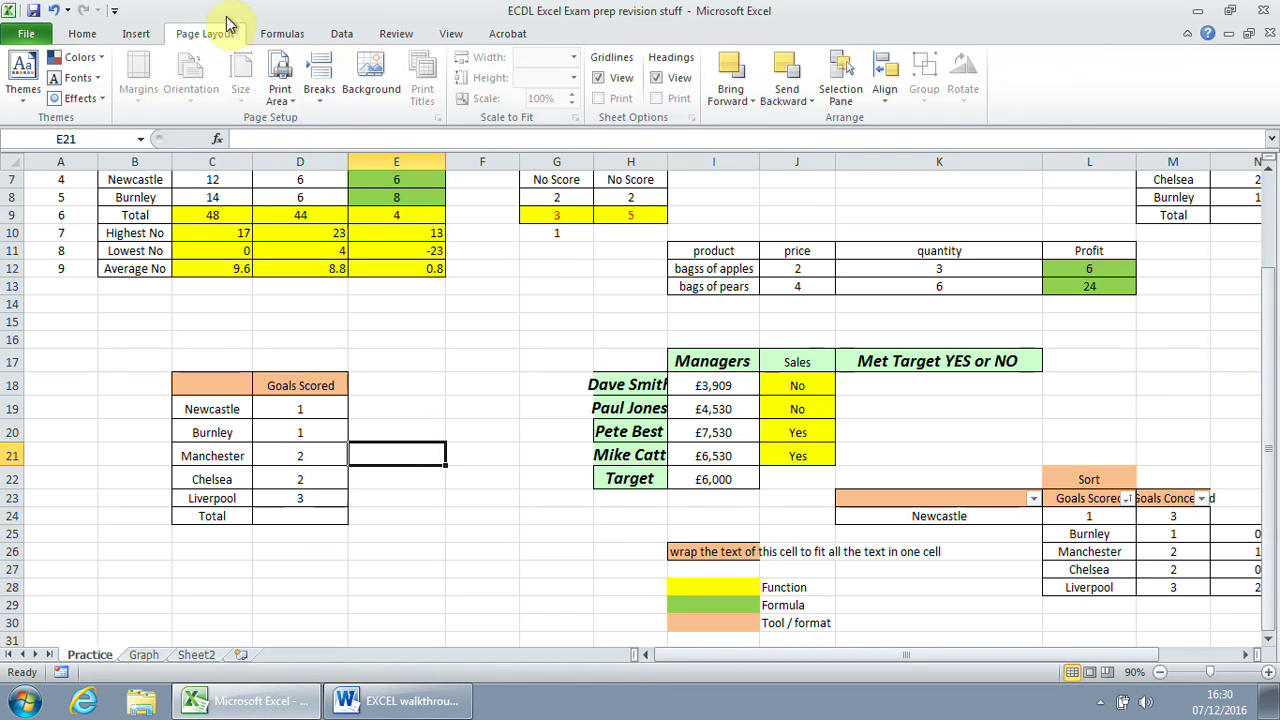
{"action": "left_click", "coordinate": [82, 35]}
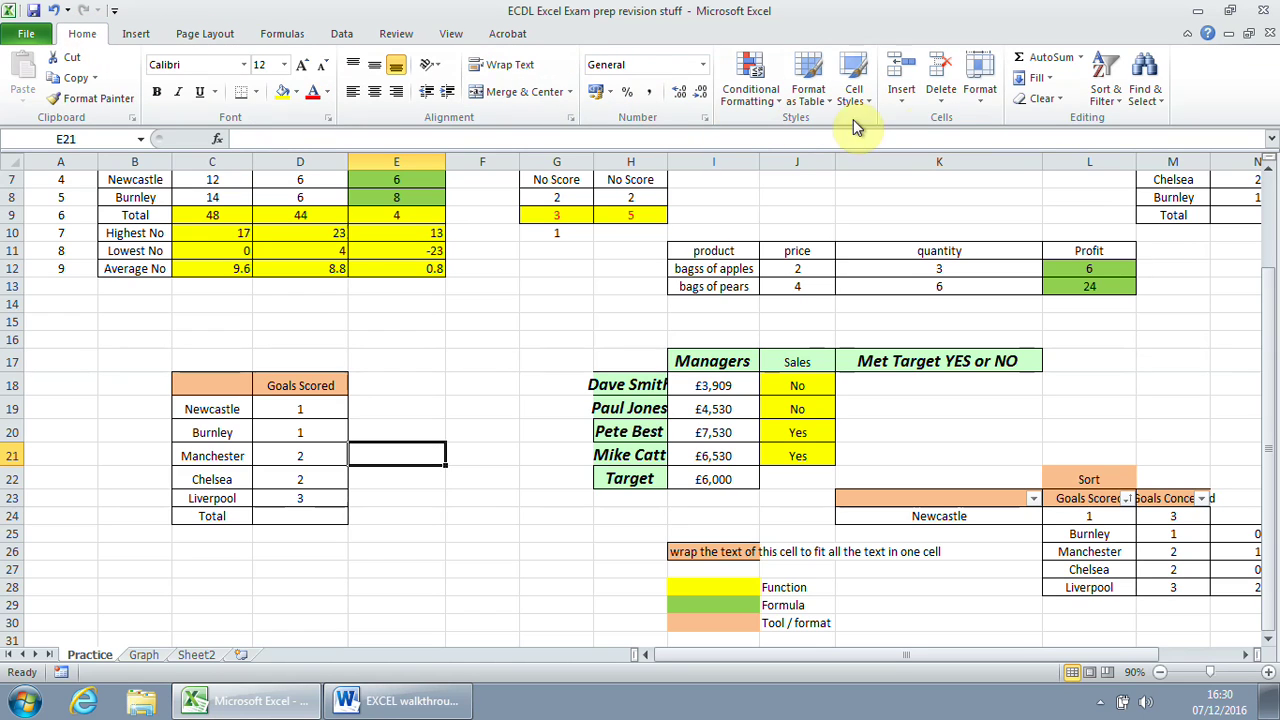
{"action": "left_click", "coordinate": [507, 405]}
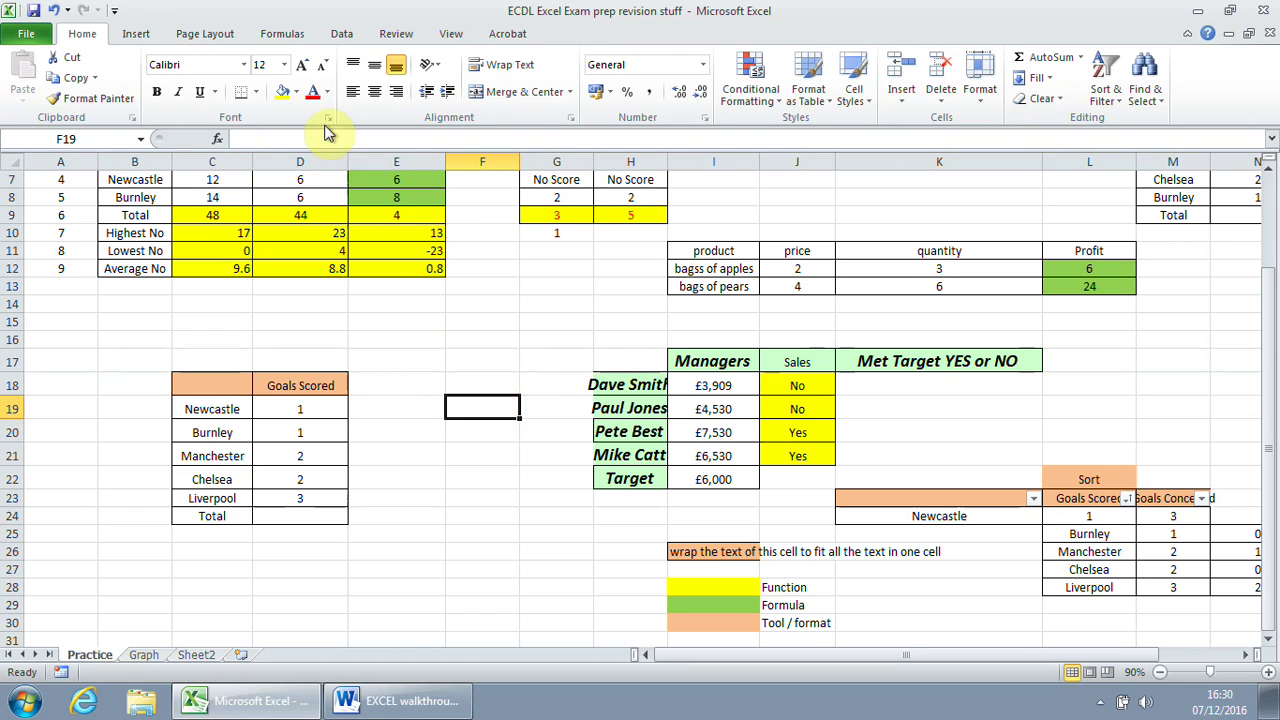
{"action": "left_click", "coordinate": [207, 34]}
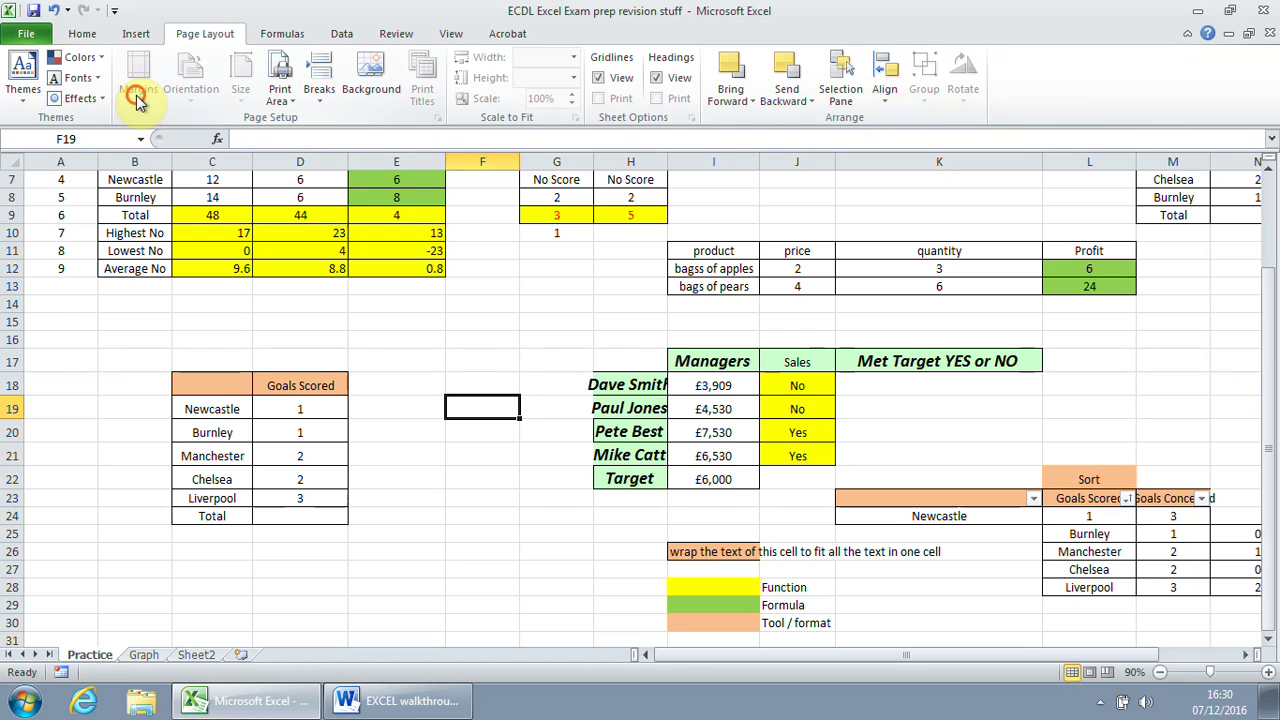
{"action": "left_click", "coordinate": [80, 33]}
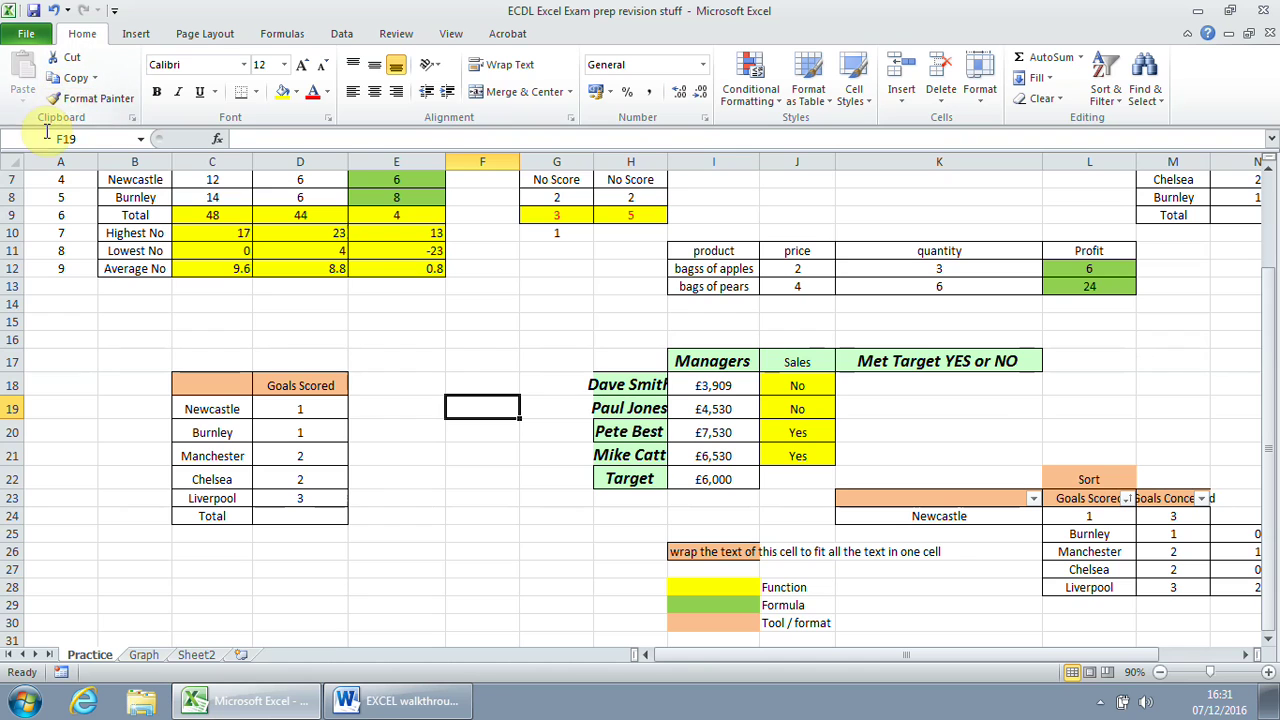
{"action": "left_click", "coordinate": [210, 35]}
{"action": "left_click", "coordinate": [494, 338]}
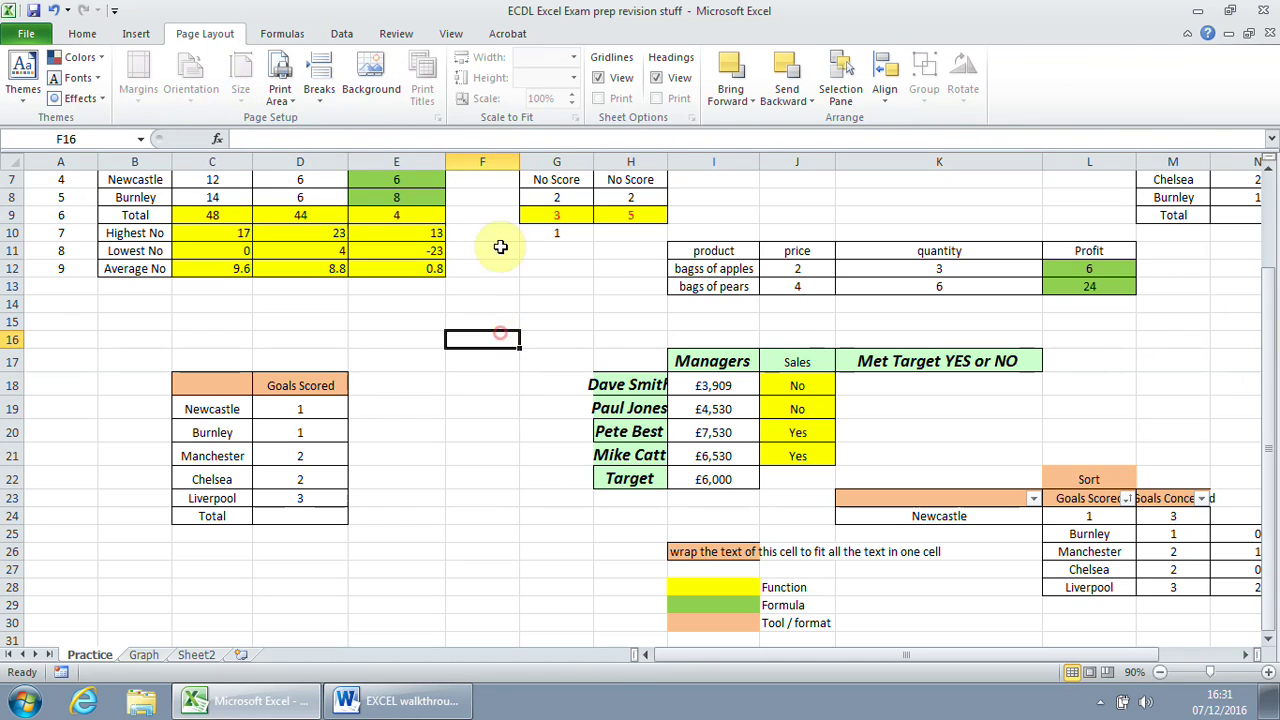
{"action": "left_click", "coordinate": [455, 34]}
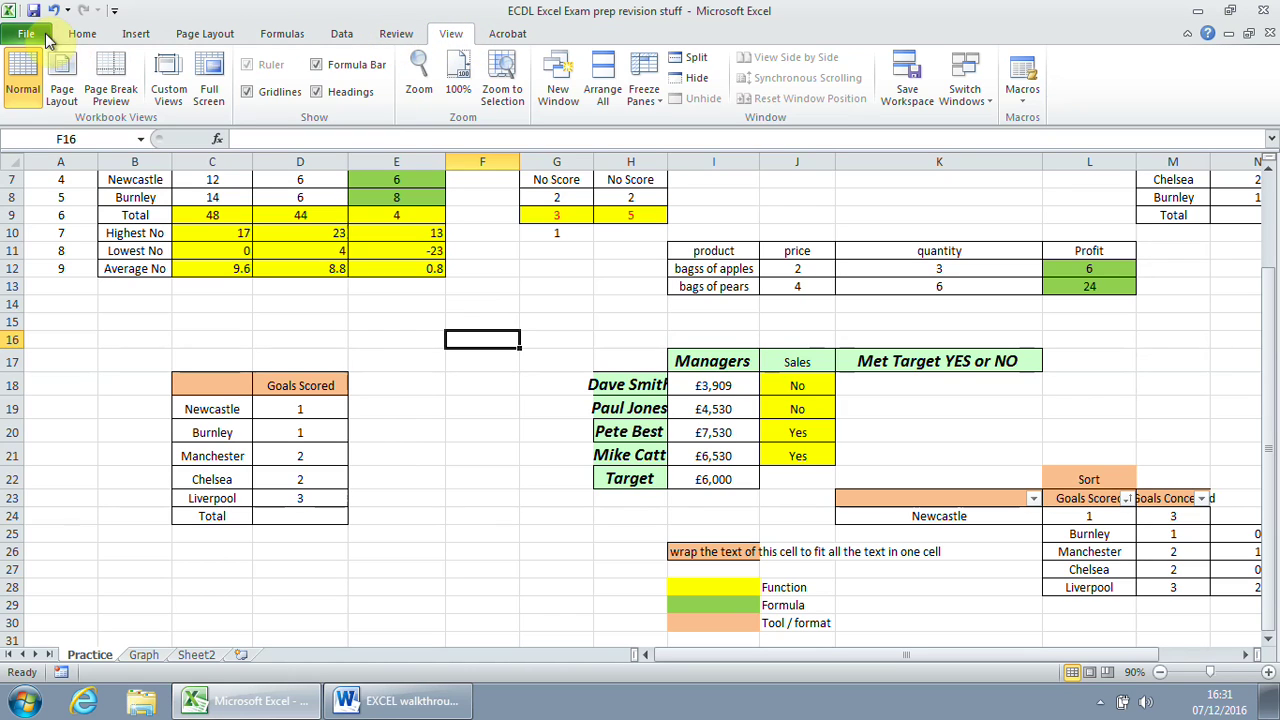
{"action": "left_click", "coordinate": [82, 34]}
{"action": "left_click", "coordinate": [136, 34]}
{"action": "left_click", "coordinate": [205, 34]}
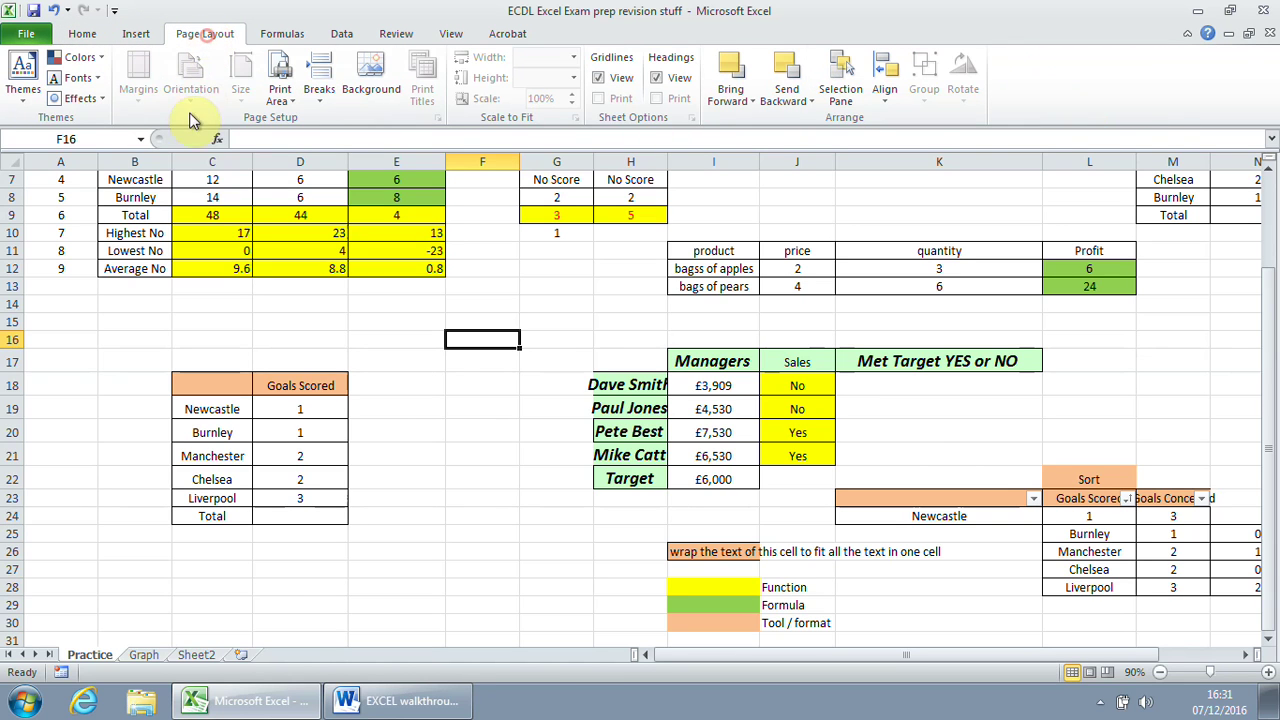
{"action": "left_click", "coordinate": [485, 384]}
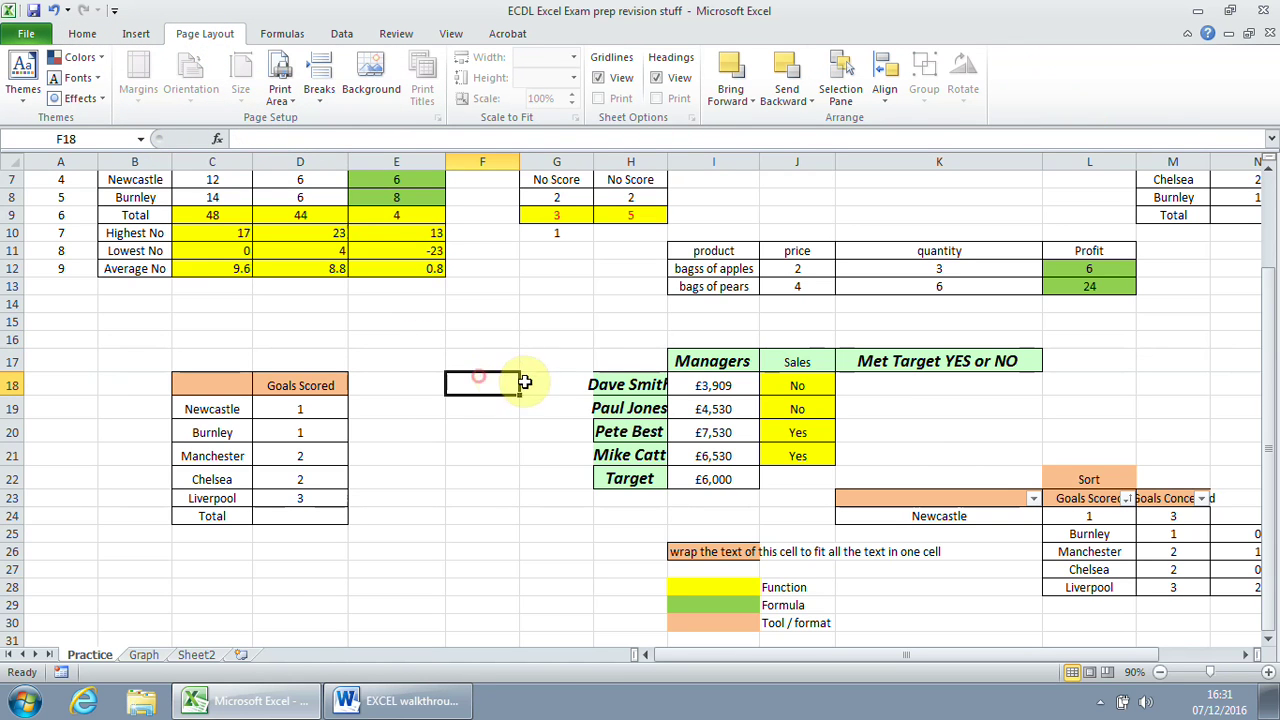
{"action": "scroll", "coordinate": [200, 280], "scroll_direction": "up", "scroll_amount": 2}
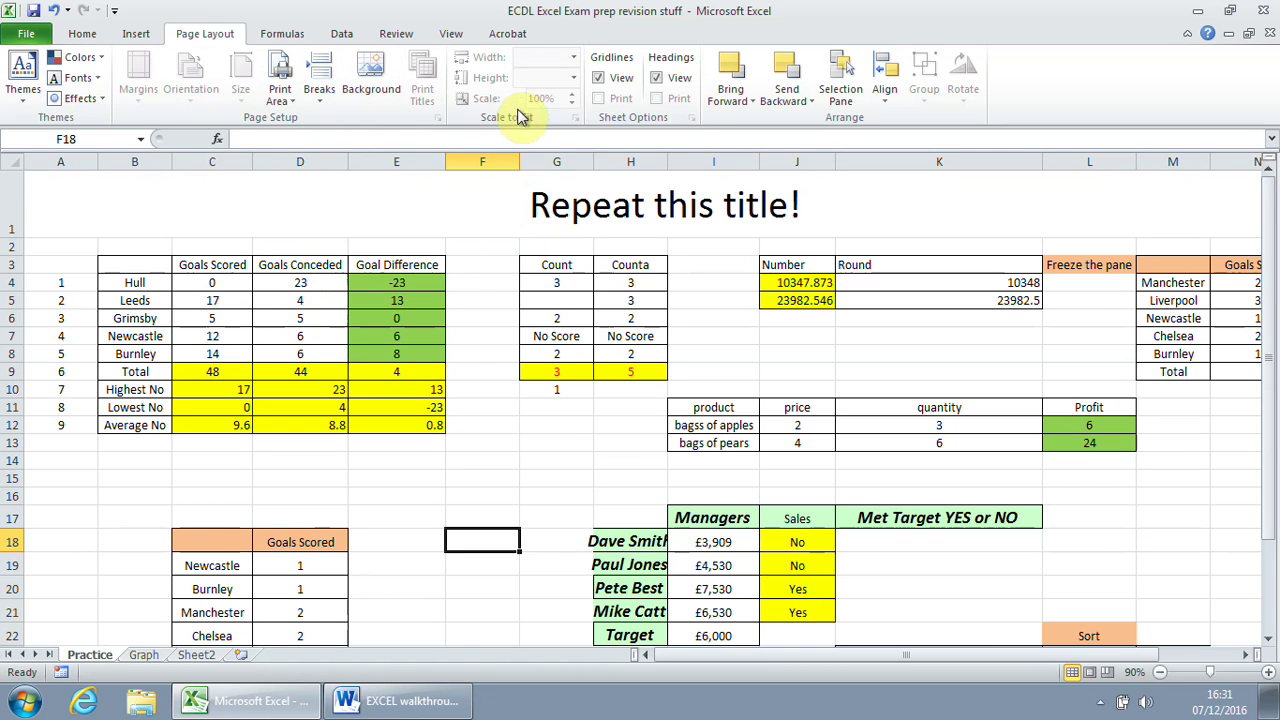
Switch to Word, highlight and read tasks 9c to 9e of the walkthrough, and return to Excel.
{"action": "left_click", "coordinate": [343, 702]}
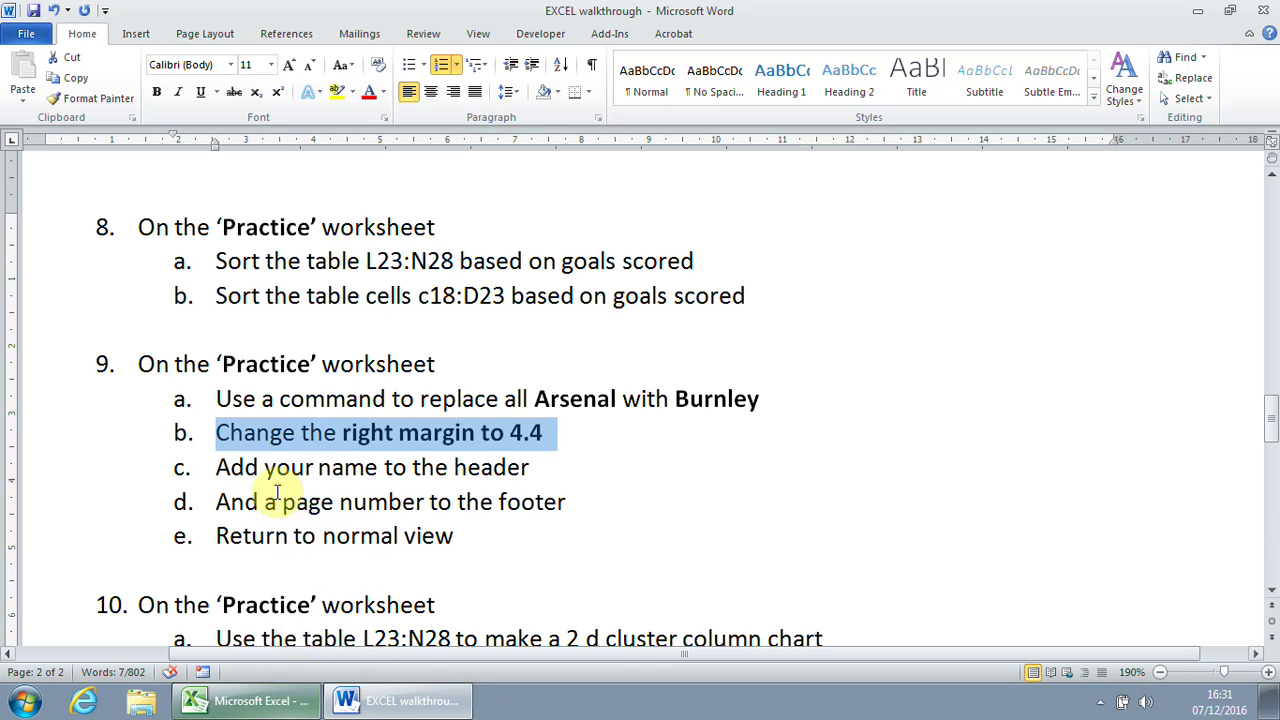
{"action": "left_click", "coordinate": [217, 467]}
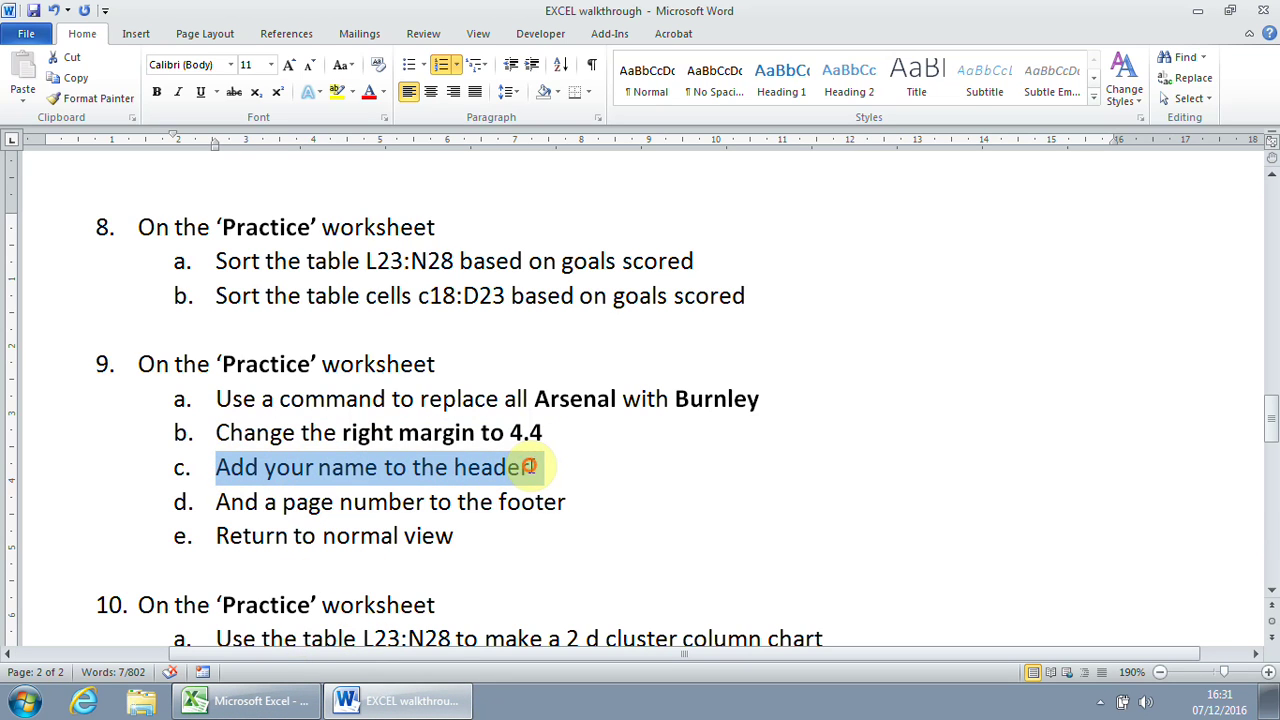
{"action": "left_click_drag", "start_coordinate": [221, 502], "coordinate": [560, 503]}
{"action": "left_click_drag", "start_coordinate": [218, 536], "coordinate": [458, 536]}
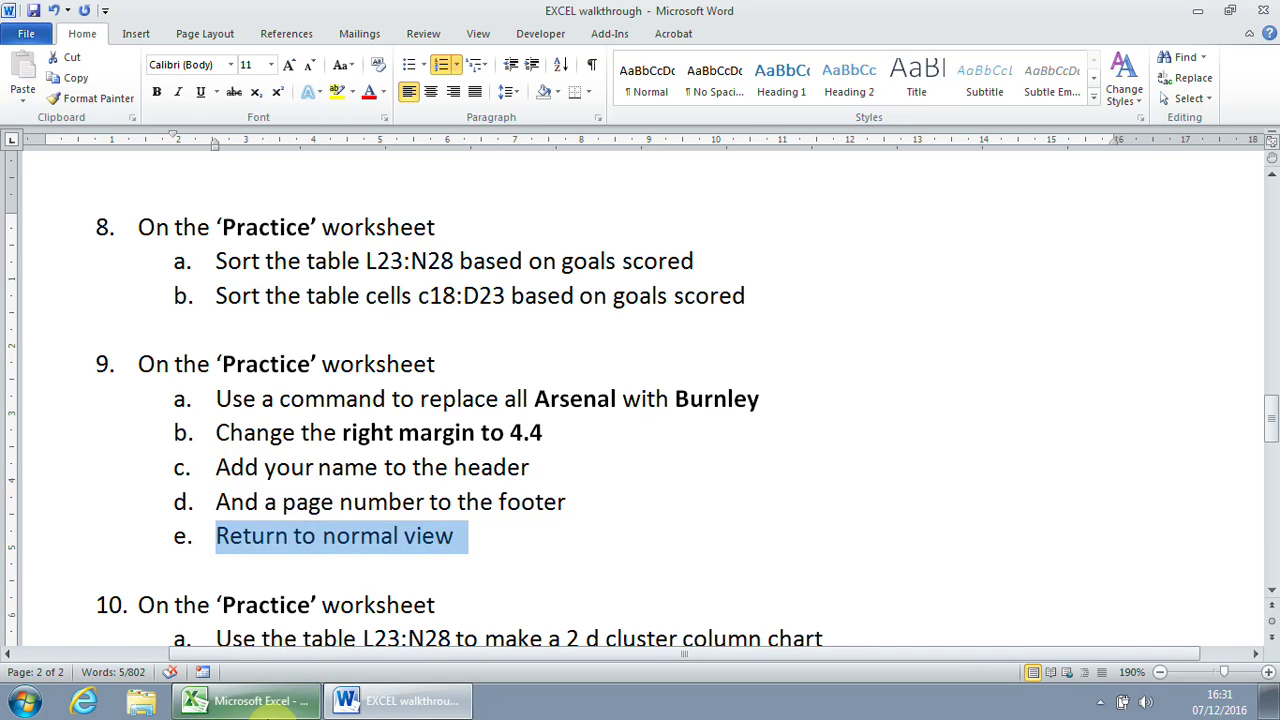
{"action": "left_click", "coordinate": [250, 701]}
Insert a header on the Practice worksheet and enter "Sir" in its centre section.
{"action": "left_click", "coordinate": [137, 36]}
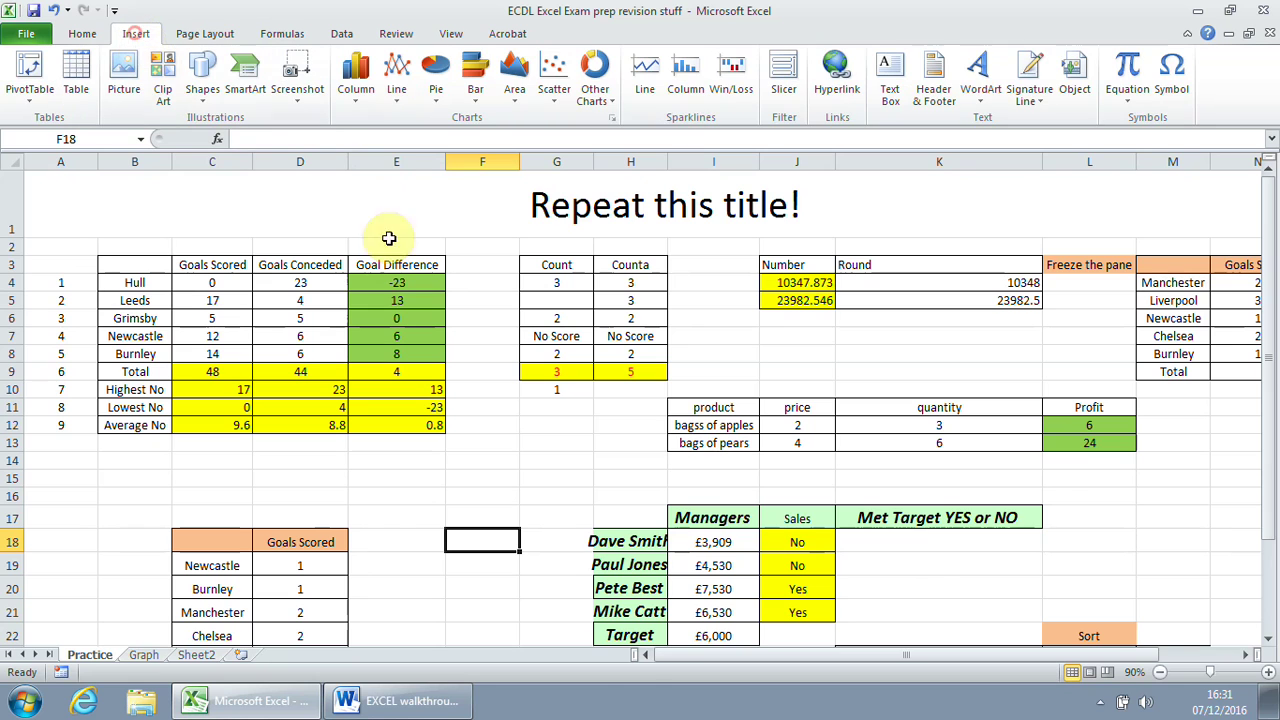
{"action": "left_click", "coordinate": [934, 92]}
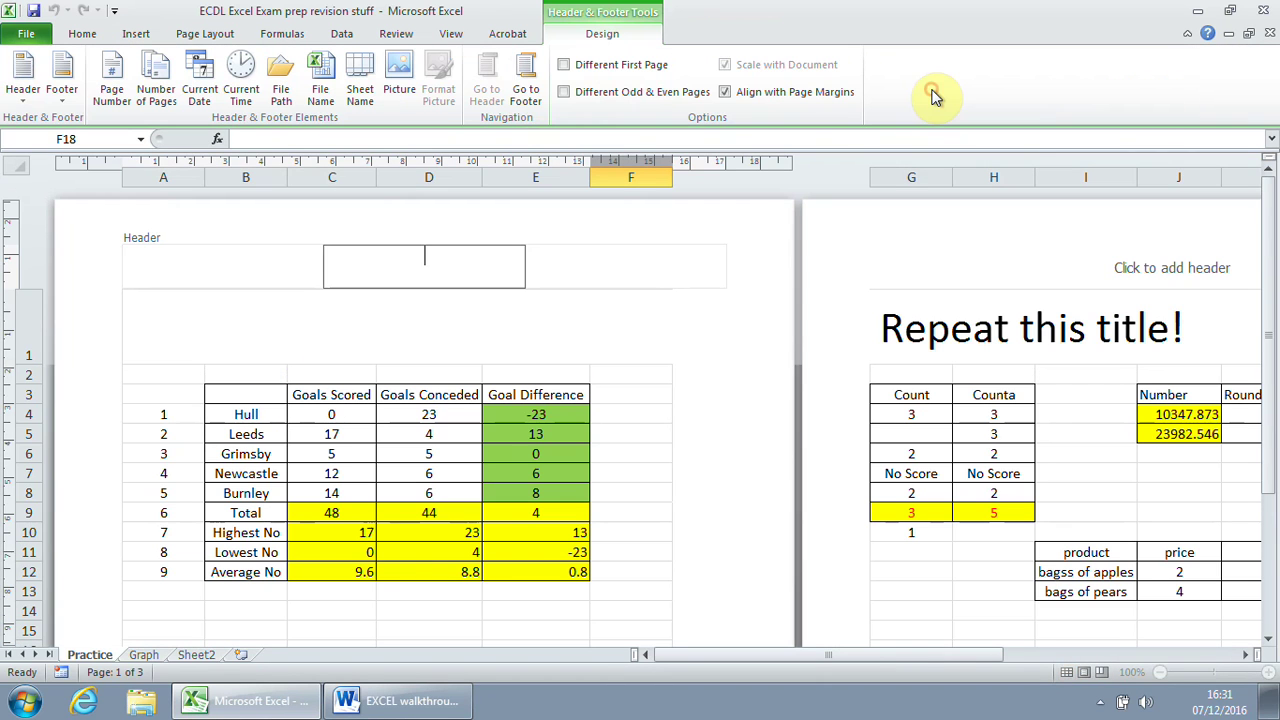
{"action": "left_click", "coordinate": [240, 264]}
{"action": "left_click", "coordinate": [436, 256]}
{"action": "left_click", "coordinate": [571, 260]}
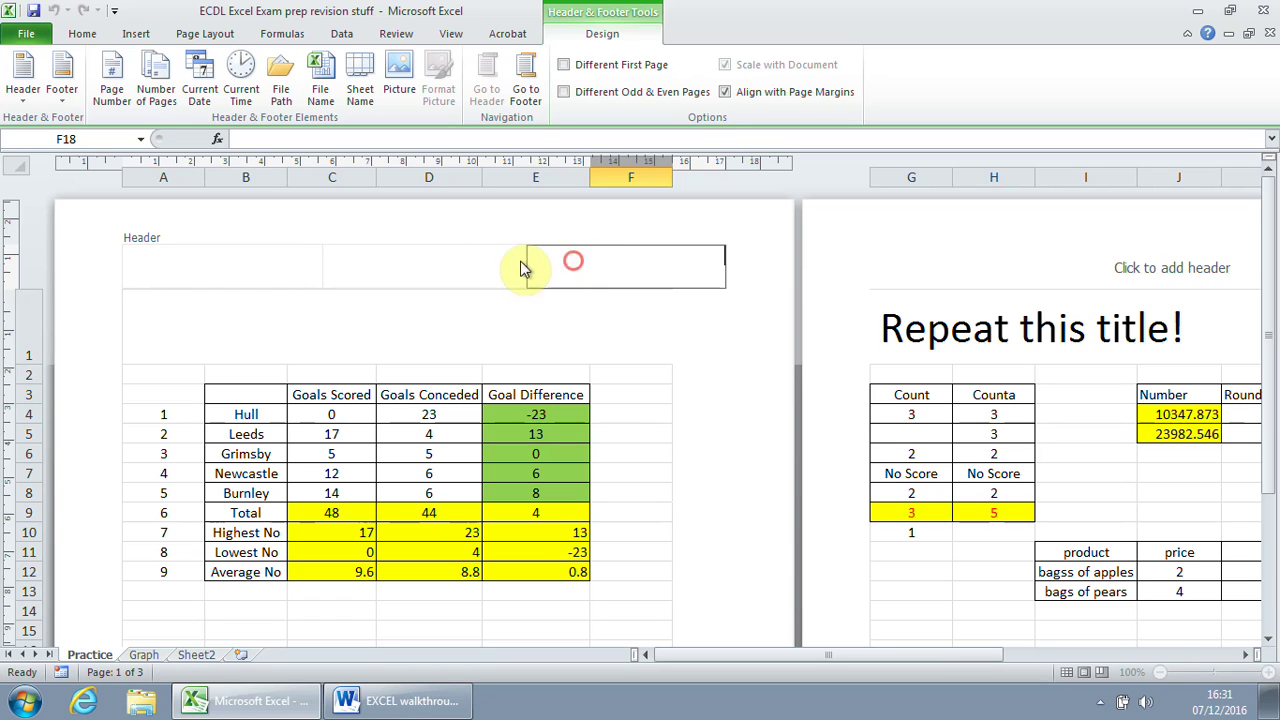
{"action": "left_click", "coordinate": [454, 257]}
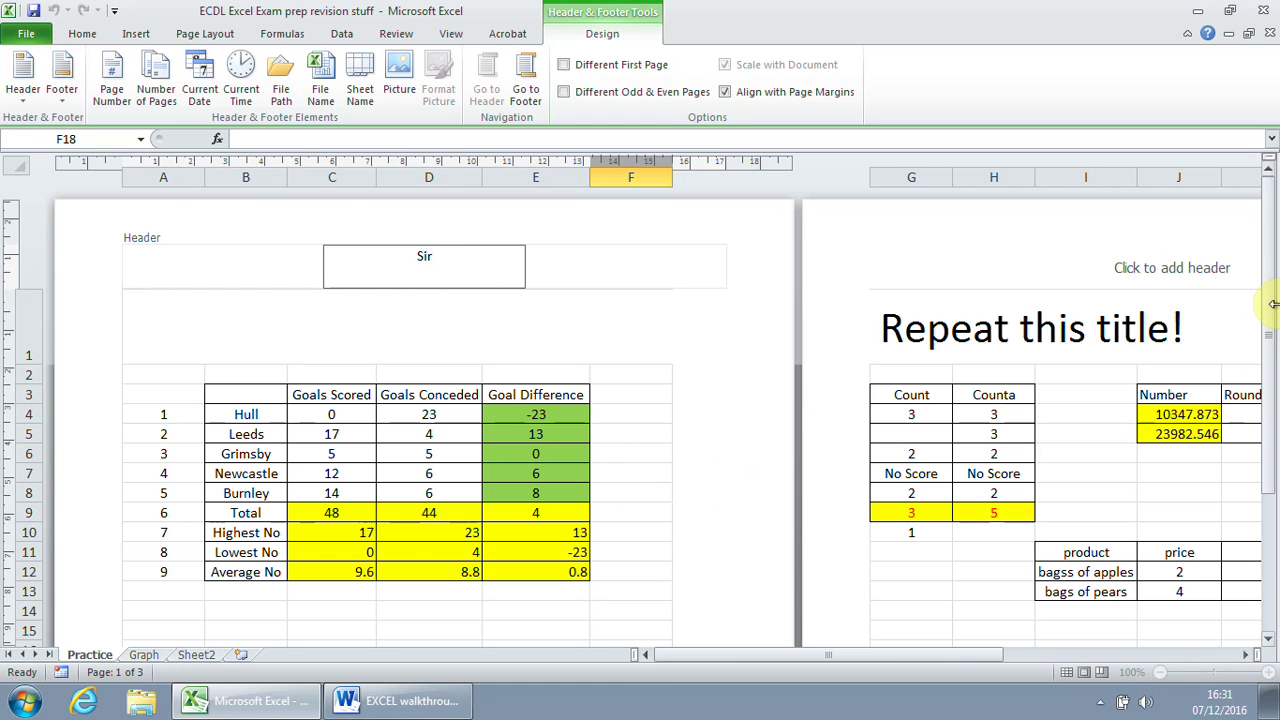
Insert the page number field in the centre section of the Practice worksheet's footer and leave footer editing.
{"action": "left_click_drag", "start_coordinate": [1268, 318], "coordinate": [1274, 472]}
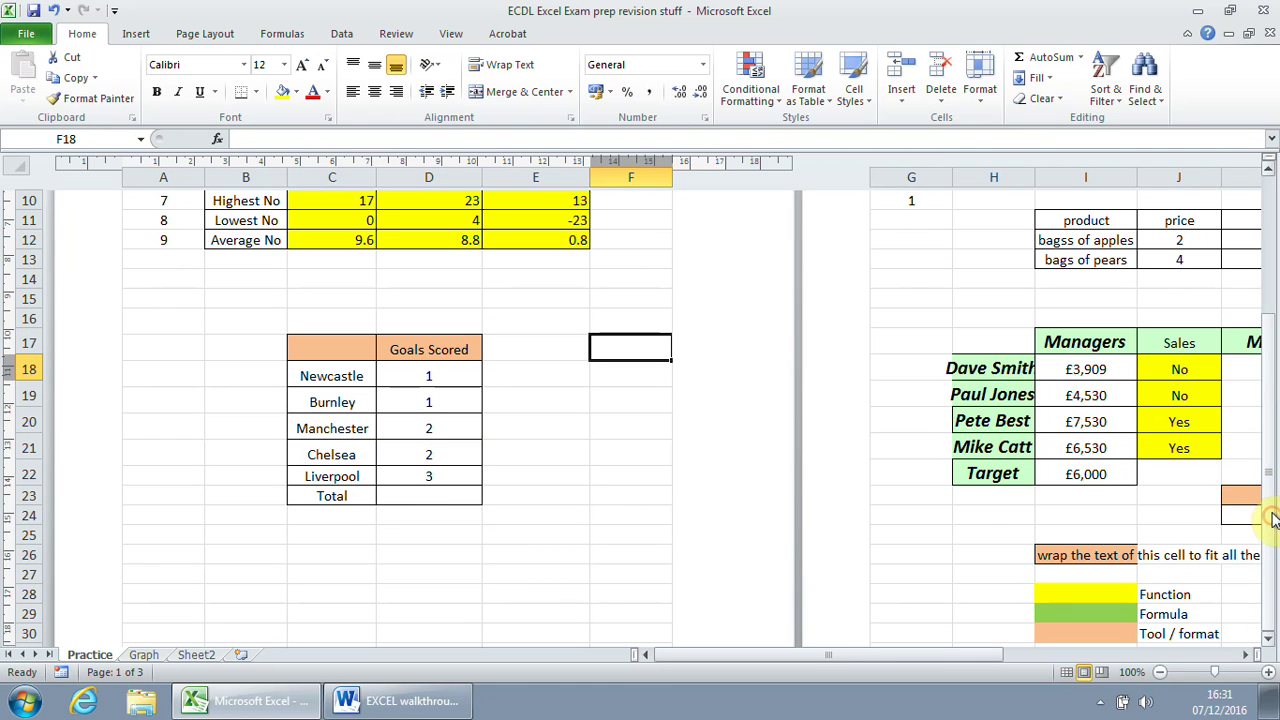
{"action": "left_click", "coordinate": [553, 398]}
{"action": "scroll", "coordinate": [658, 421], "scroll_direction": "down", "scroll_amount": 6}
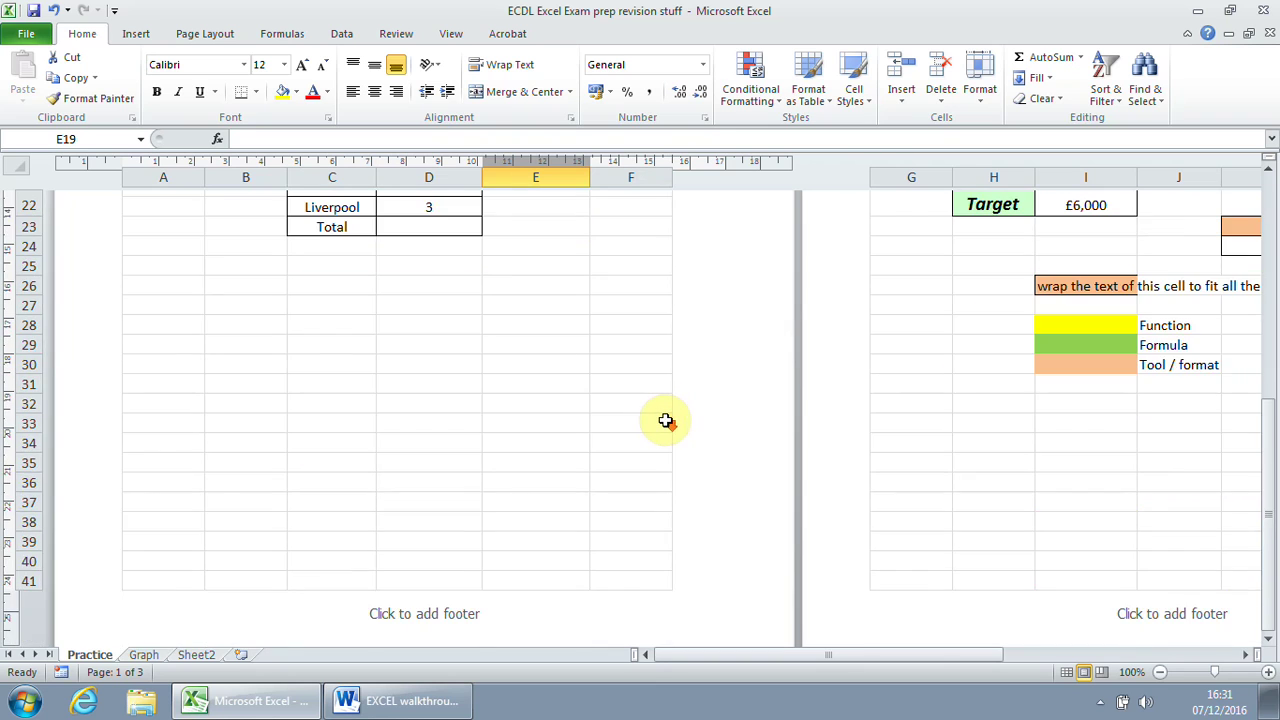
{"action": "left_click", "coordinate": [450, 489]}
{"action": "left_click", "coordinate": [150, 476]}
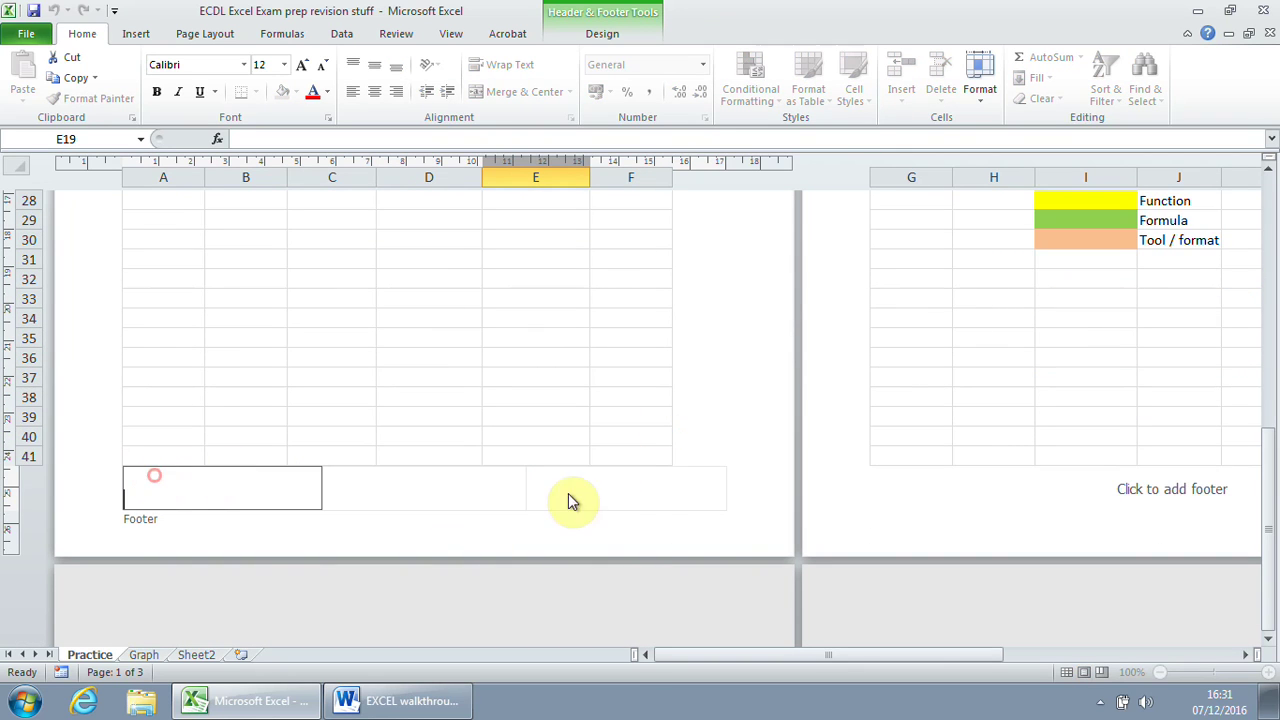
{"action": "left_click", "coordinate": [651, 477]}
{"action": "left_click", "coordinate": [366, 486]}
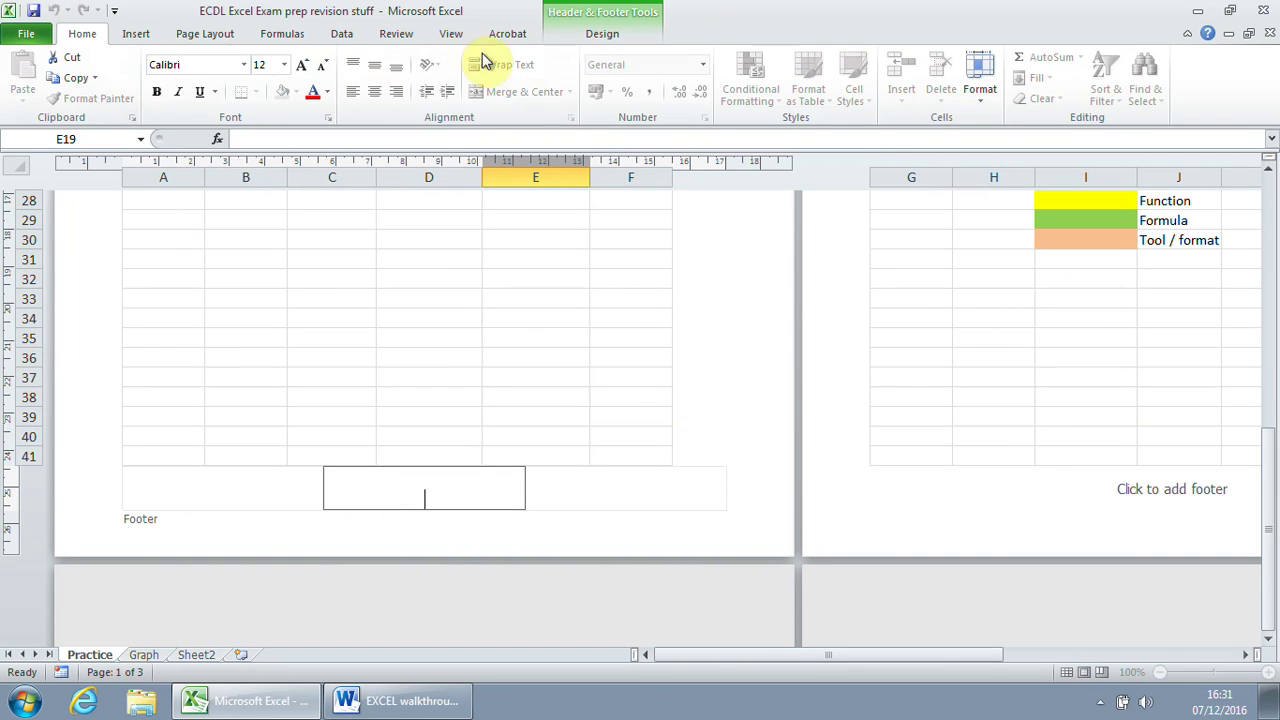
{"action": "left_click", "coordinate": [601, 36]}
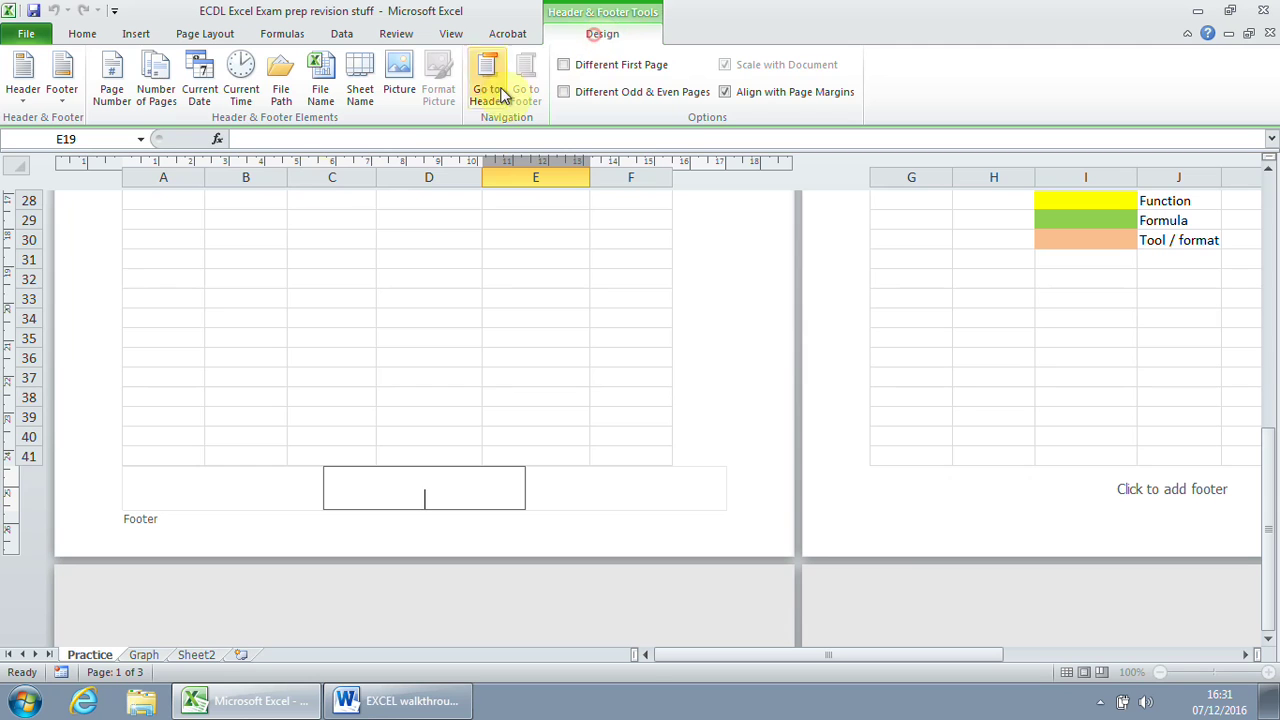
{"action": "left_click", "coordinate": [128, 78]}
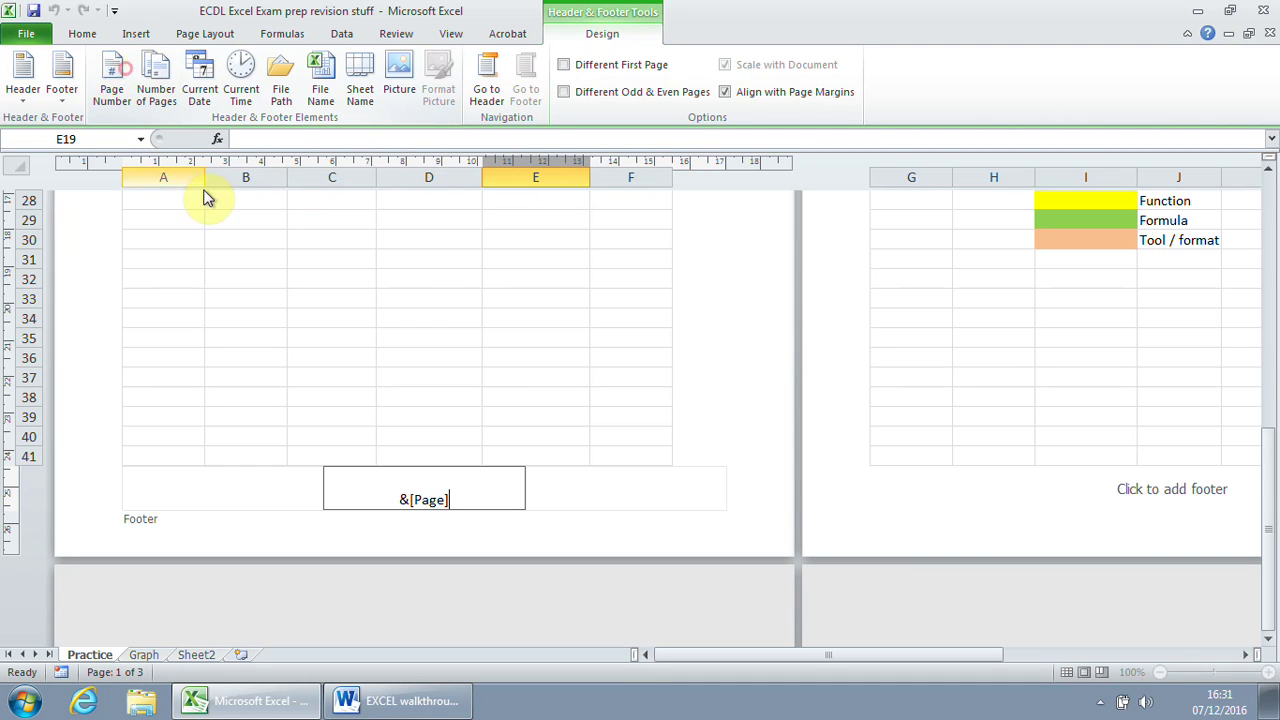
{"action": "left_click", "coordinate": [508, 354]}
{"action": "scroll", "coordinate": [651, 331], "scroll_direction": "up", "scroll_amount": 2}
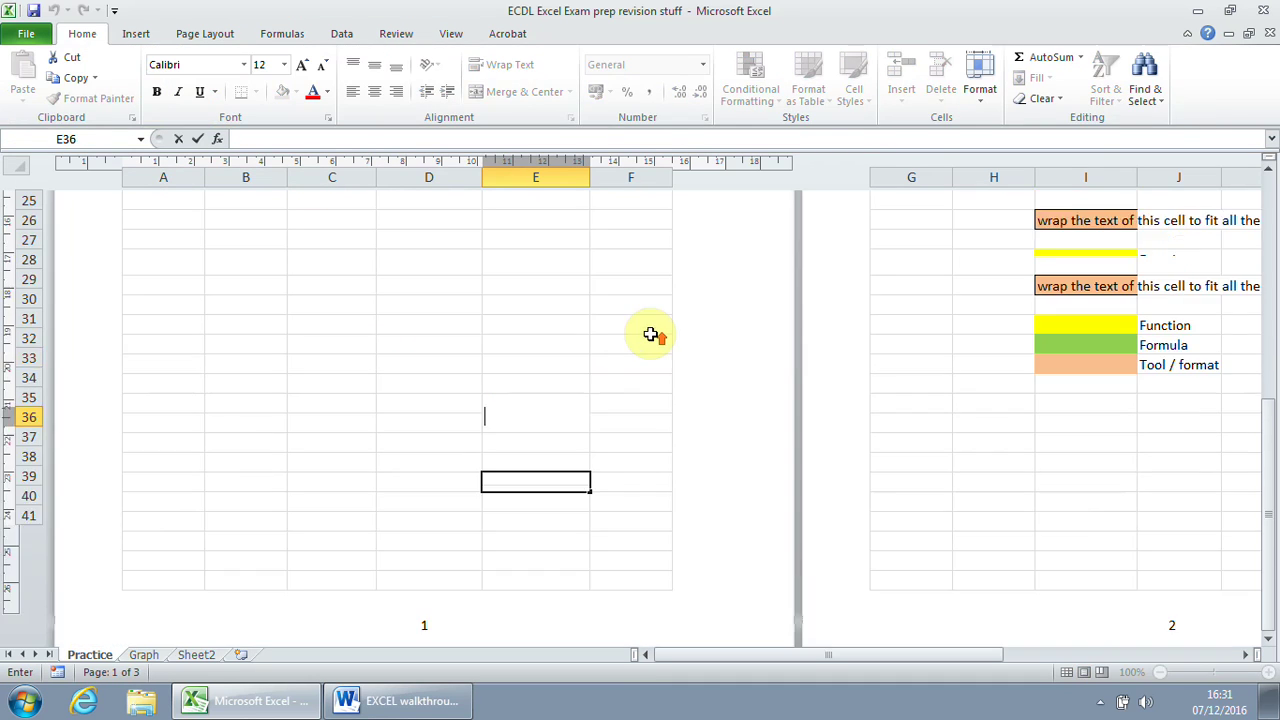
{"action": "left_click", "coordinate": [614, 329]}
{"action": "scroll", "coordinate": [630, 328], "scroll_direction": "up", "scroll_amount": 3}
{"action": "scroll", "coordinate": [1110, 140], "scroll_direction": "up", "scroll_amount": 2}
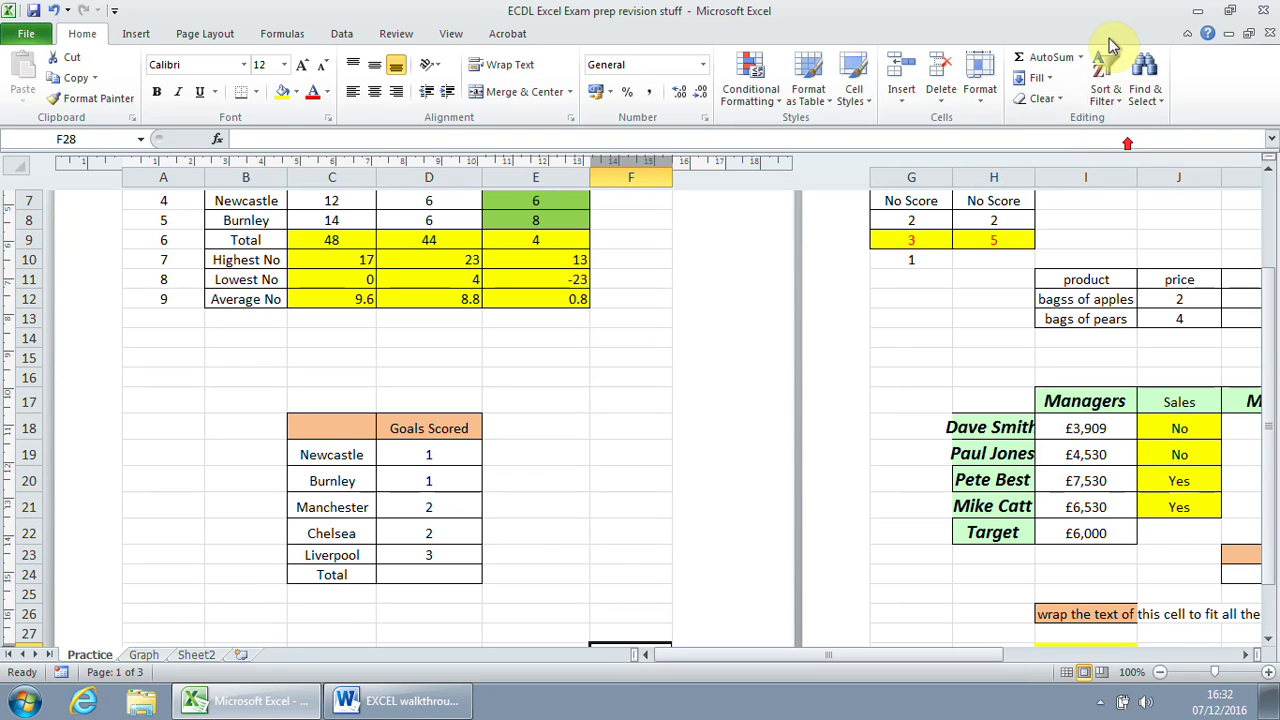
Switch to Word, highlight and read task 10a about the 2D cluster column chart, and return to Excel.
{"action": "left_click", "coordinate": [410, 703]}
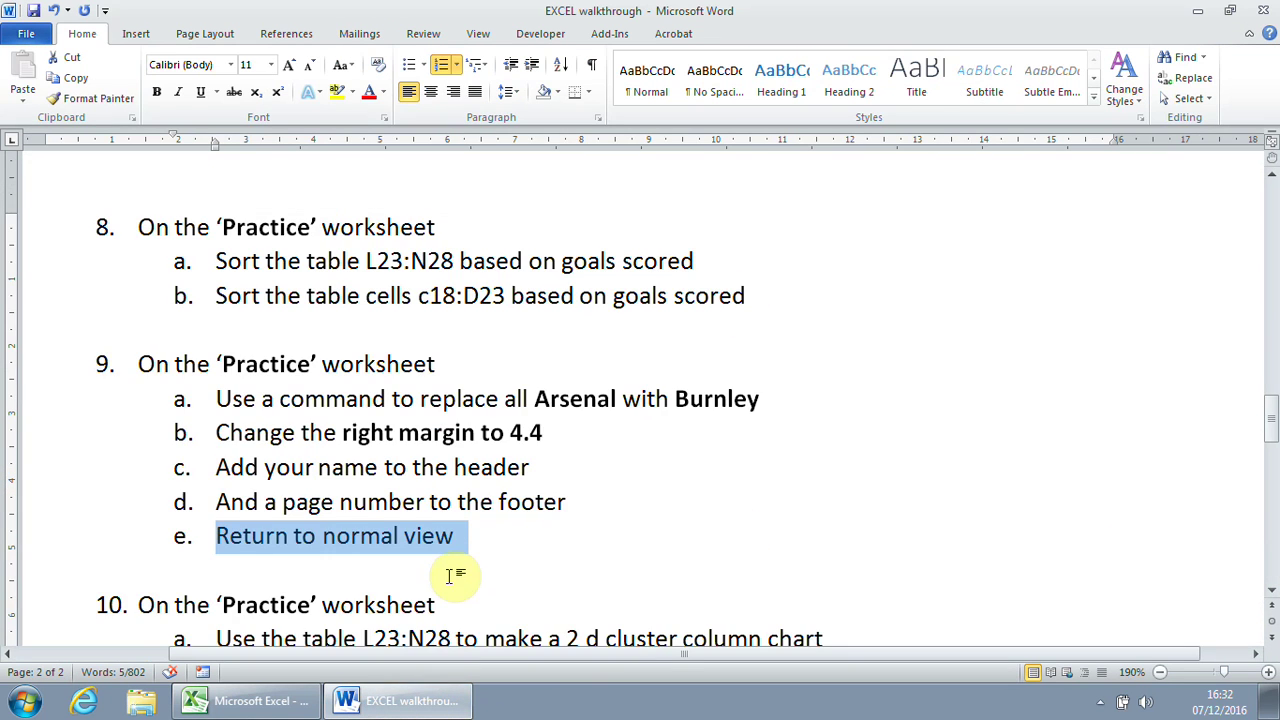
{"action": "scroll", "coordinate": [449, 580], "scroll_direction": "down", "scroll_amount": 2}
{"action": "left_click_drag", "start_coordinate": [140, 437], "coordinate": [440, 438]}
{"action": "left_click_drag", "start_coordinate": [224, 476], "coordinate": [829, 471]}
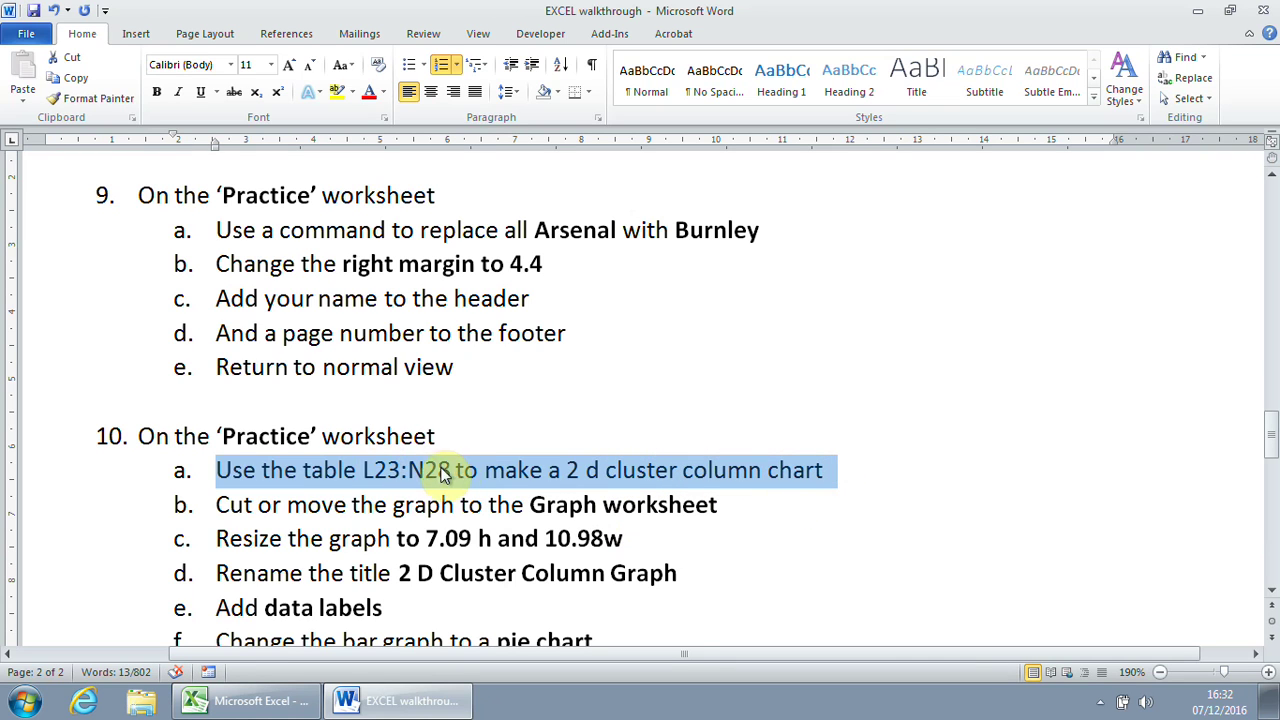
{"action": "left_click", "coordinate": [255, 700]}
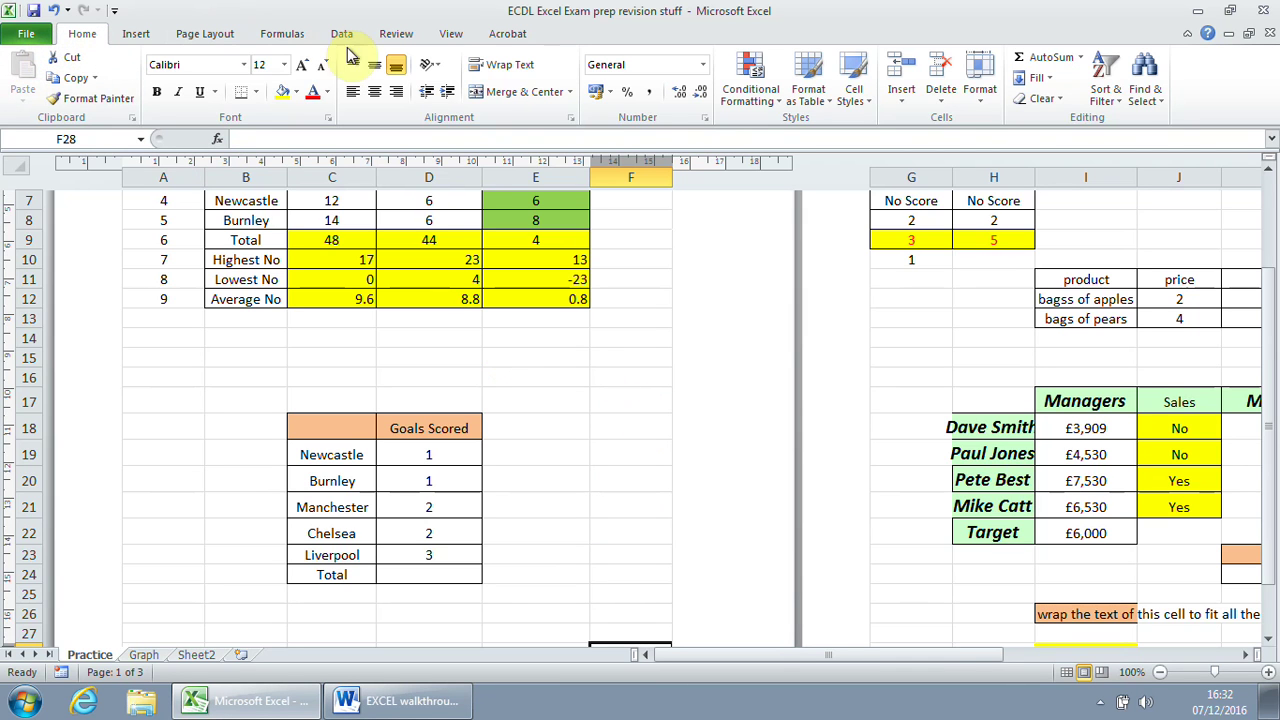
Return the Practice worksheet to Normal view.
{"action": "left_click", "coordinate": [447, 34]}
{"action": "left_click", "coordinate": [22, 75]}
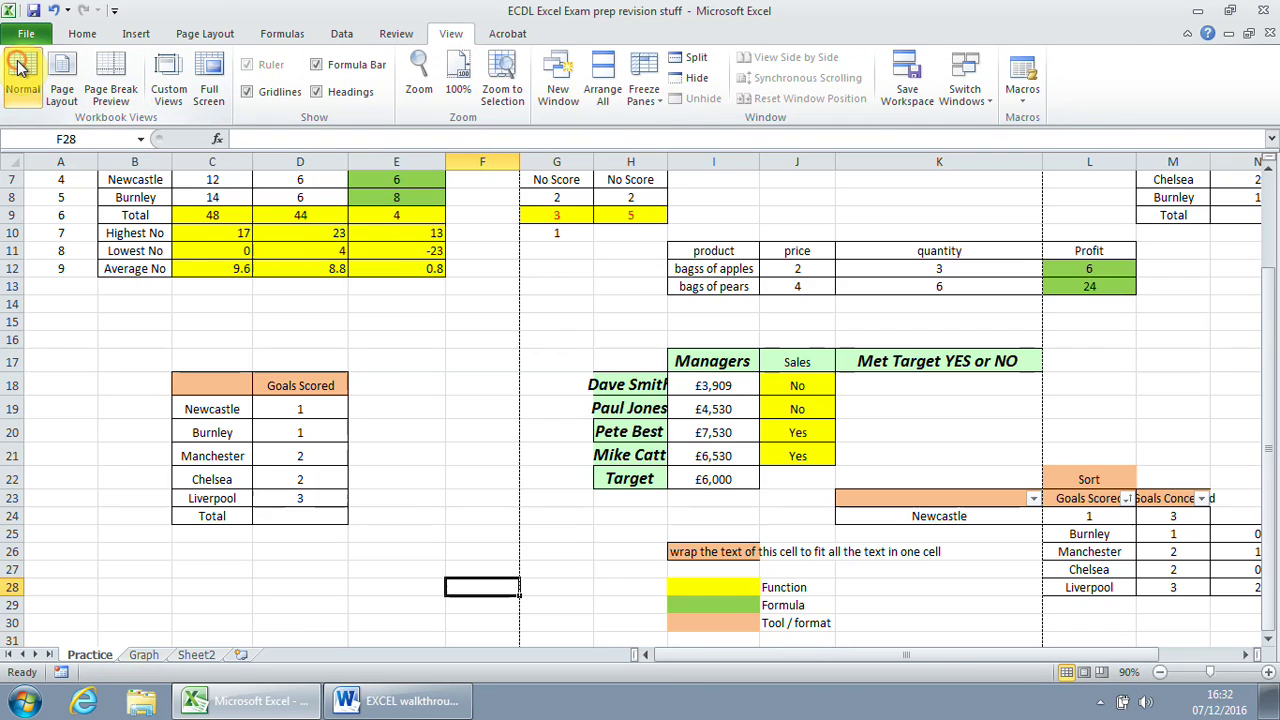
{"action": "scroll", "coordinate": [289, 352], "scroll_direction": "up", "scroll_amount": 1}
{"action": "scroll", "coordinate": [289, 352], "scroll_direction": "up", "scroll_amount": 2}
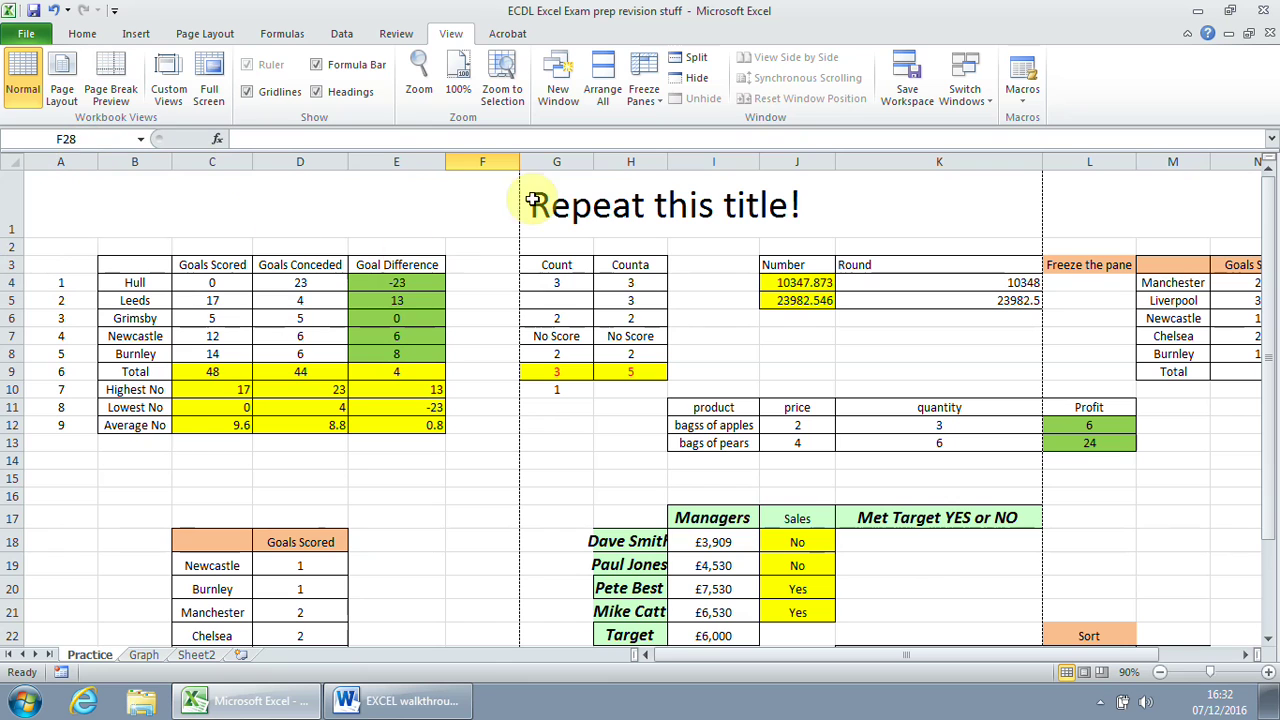
Insert cells at J23:J24 on the Practice worksheet, shifting cells right, to realign the Sort table's first two rows.
{"action": "left_click", "coordinate": [1089, 161]}
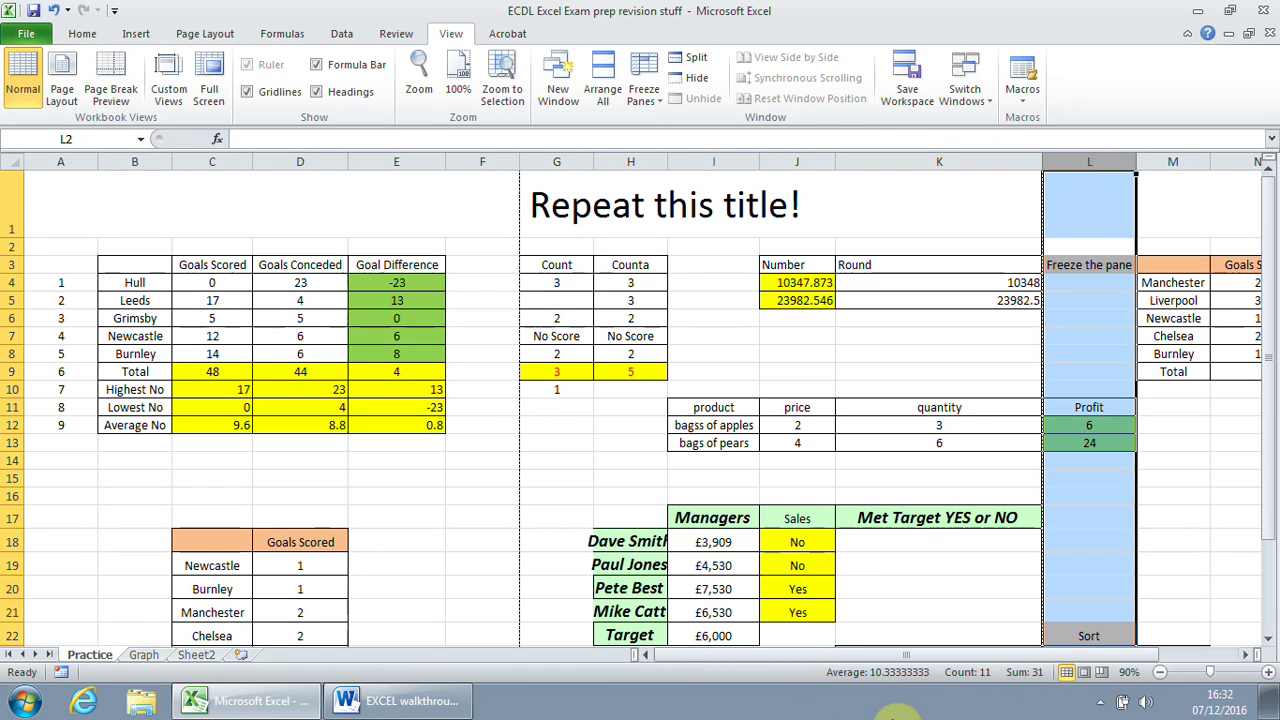
{"action": "left_click_drag", "start_coordinate": [1275, 474], "coordinate": [1256, 569]}
{"action": "scroll", "coordinate": [1030, 644], "scroll_direction": "right", "scroll_amount": 2}
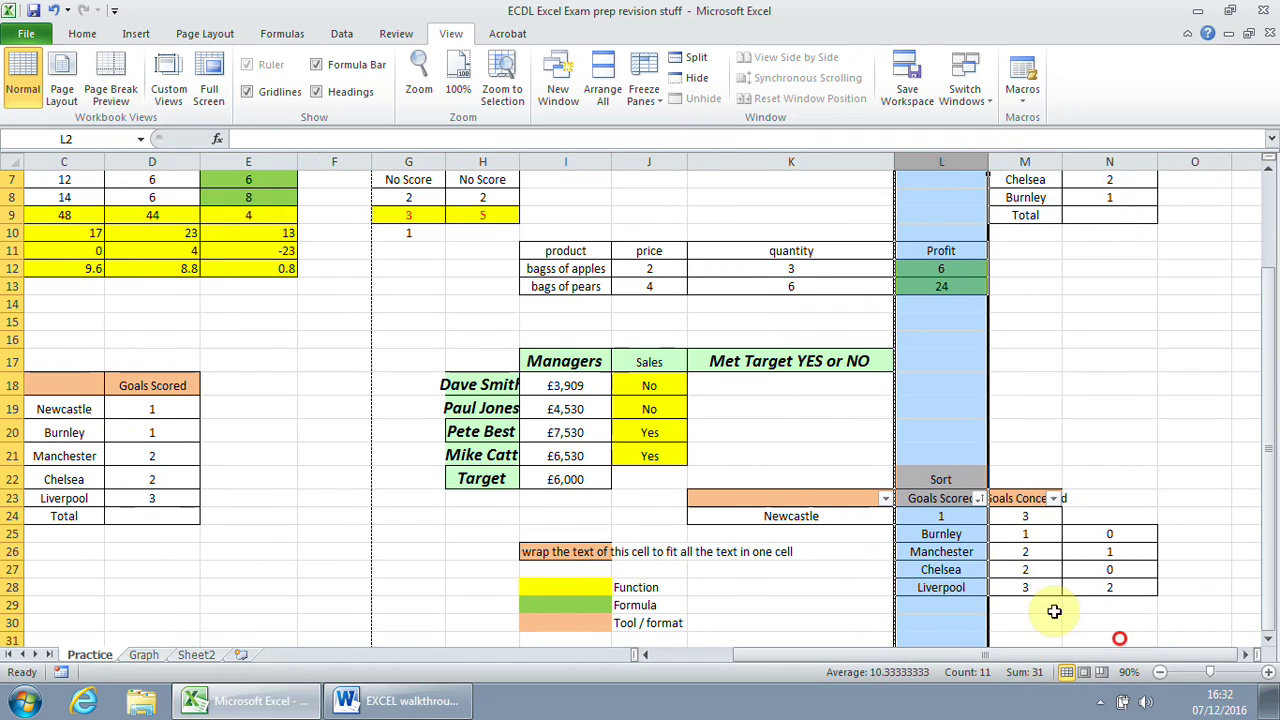
{"action": "left_click", "coordinate": [965, 540]}
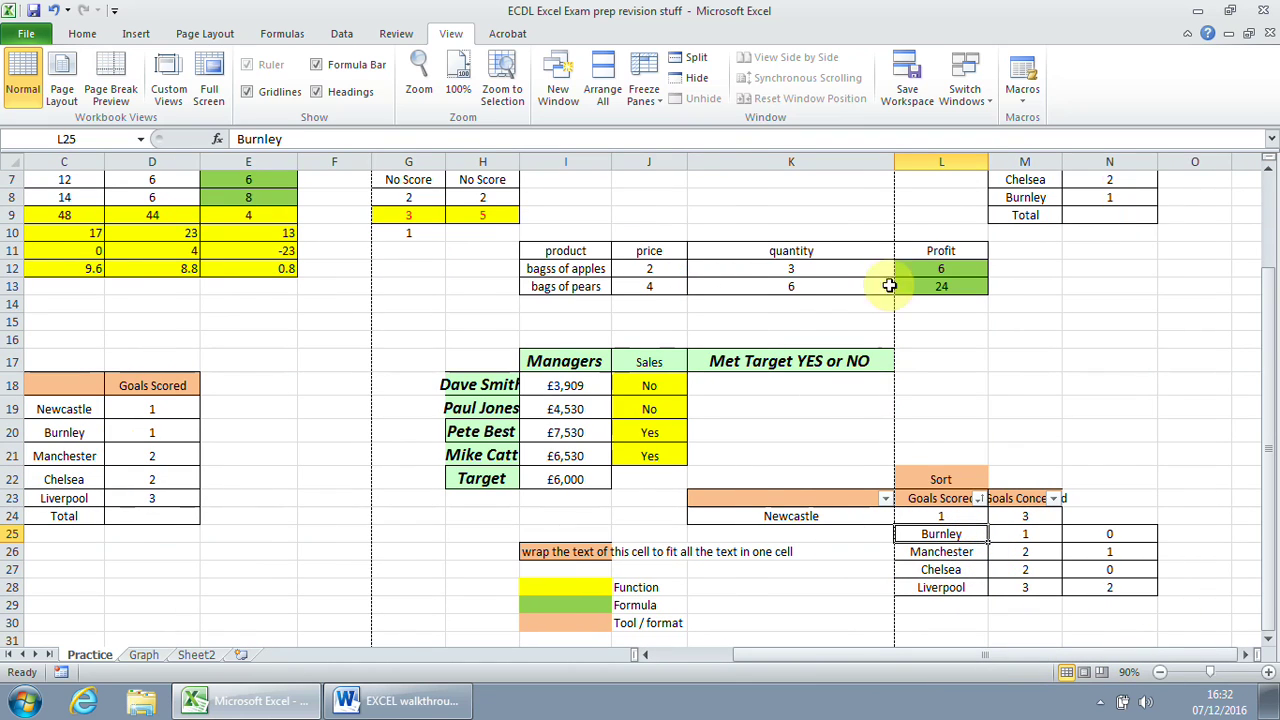
{"action": "left_click", "coordinate": [643, 495]}
{"action": "right_click", "coordinate": [643, 497]}
{"action": "left_click", "coordinate": [530, 302]}
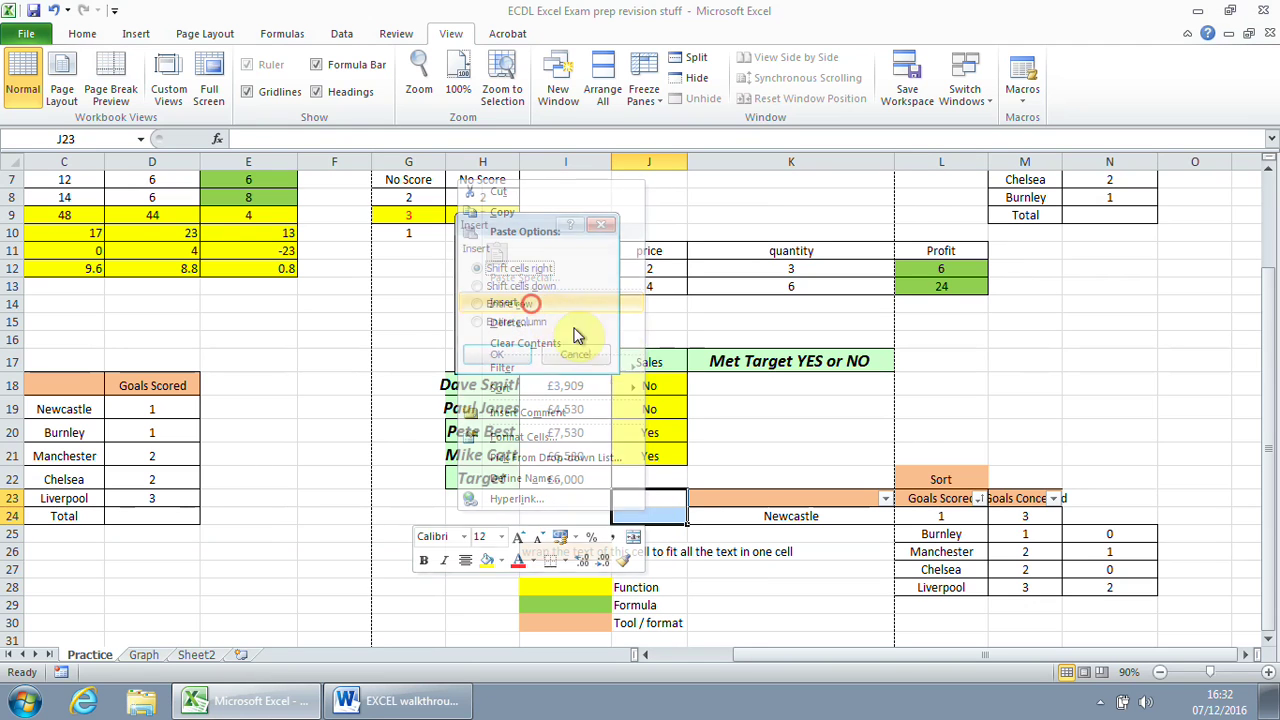
{"action": "left_click", "coordinate": [504, 352]}
{"action": "left_click", "coordinate": [1100, 551]}
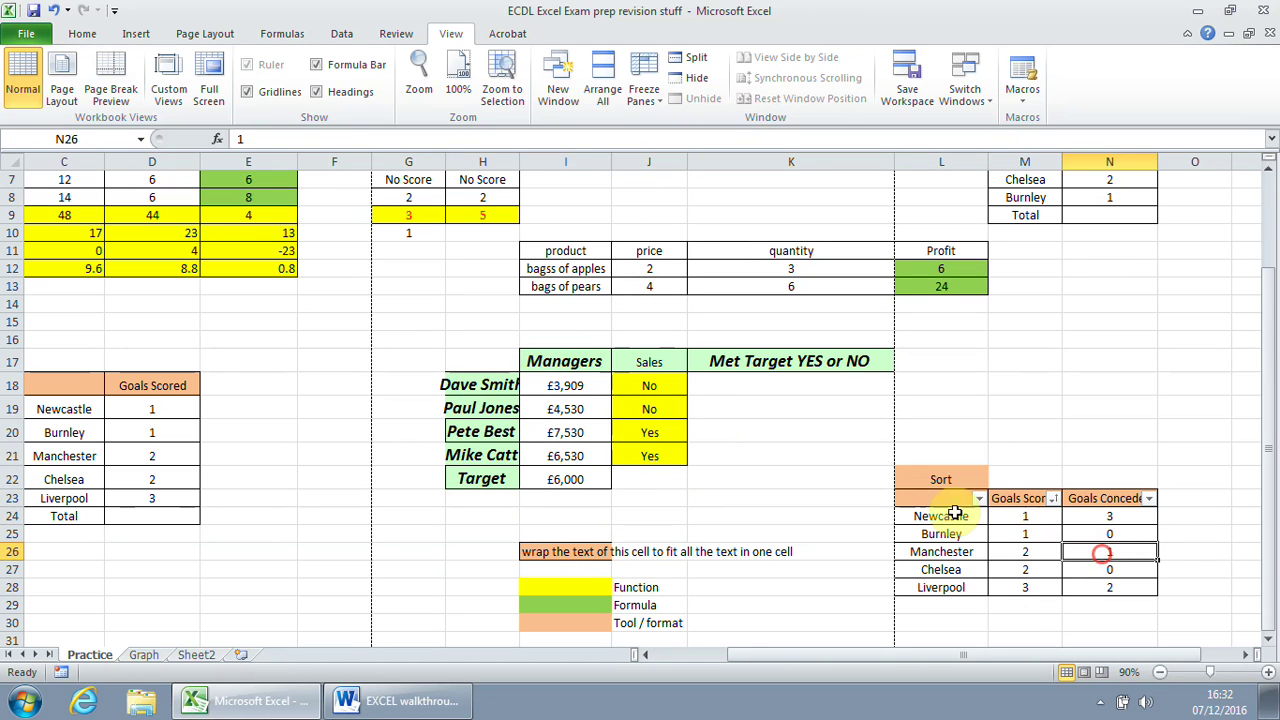
Create a 2-D clustered column chart from the table in L23:N28, checking the range against task 10a in Word.
{"action": "left_click", "coordinate": [939, 498]}
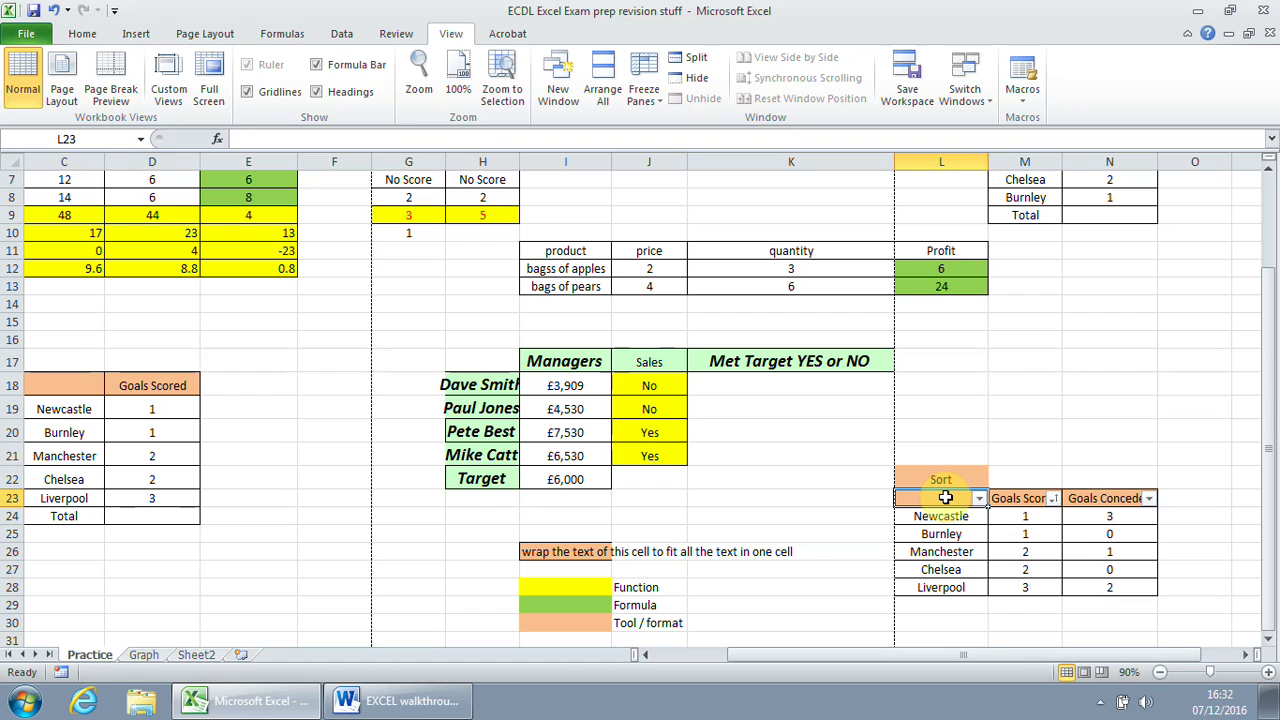
{"action": "left_click_drag", "start_coordinate": [947, 497], "coordinate": [1112, 588]}
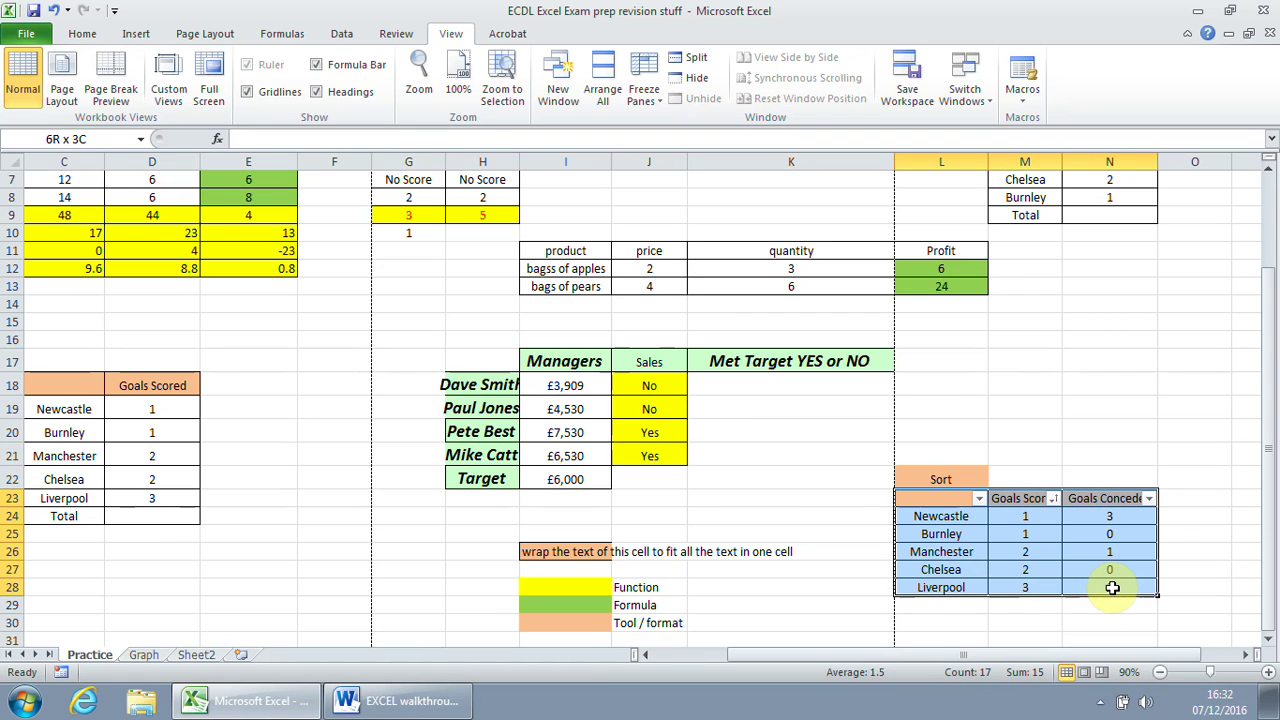
{"action": "left_click", "coordinate": [136, 33]}
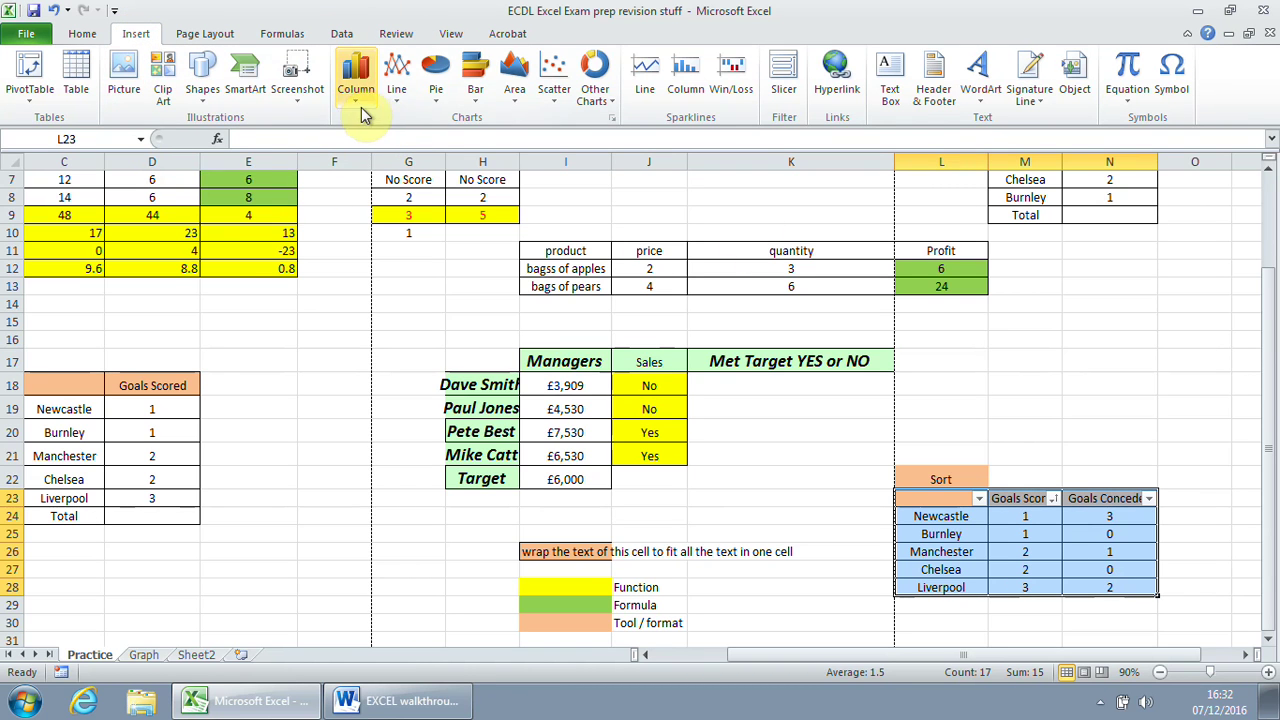
{"action": "left_click", "coordinate": [405, 703]}
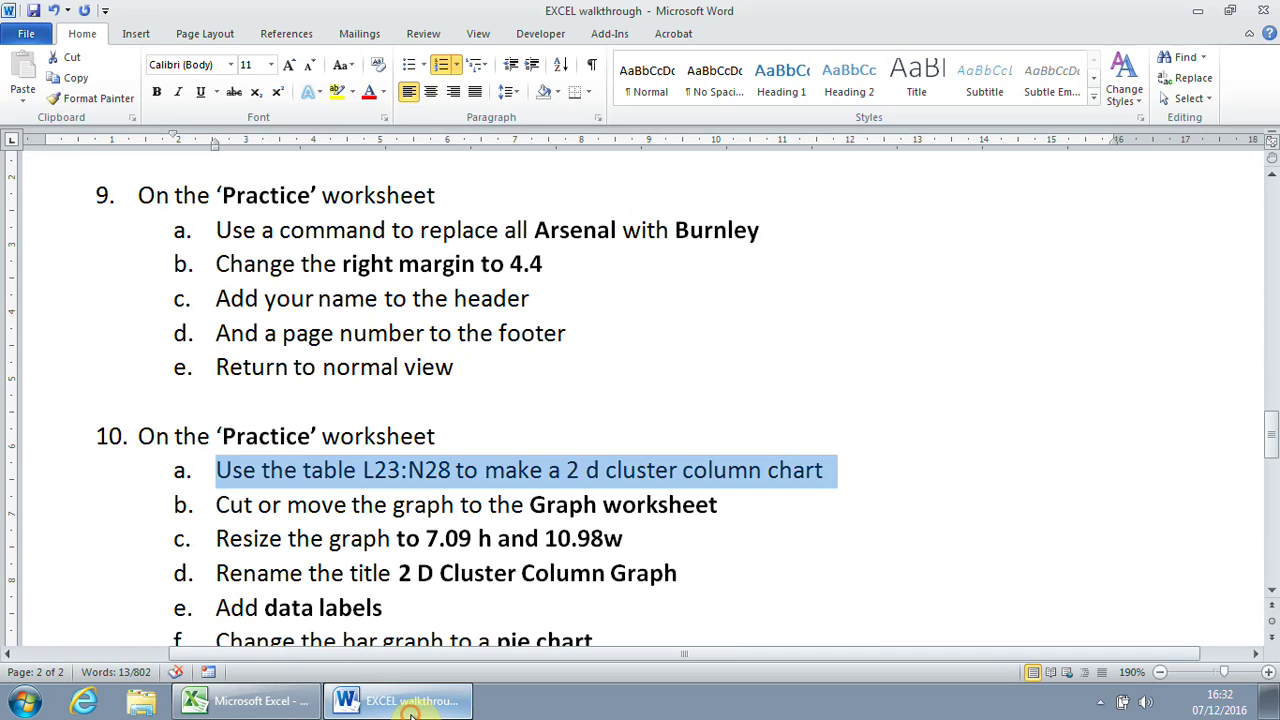
{"action": "key", "text": "alt+Tab"}
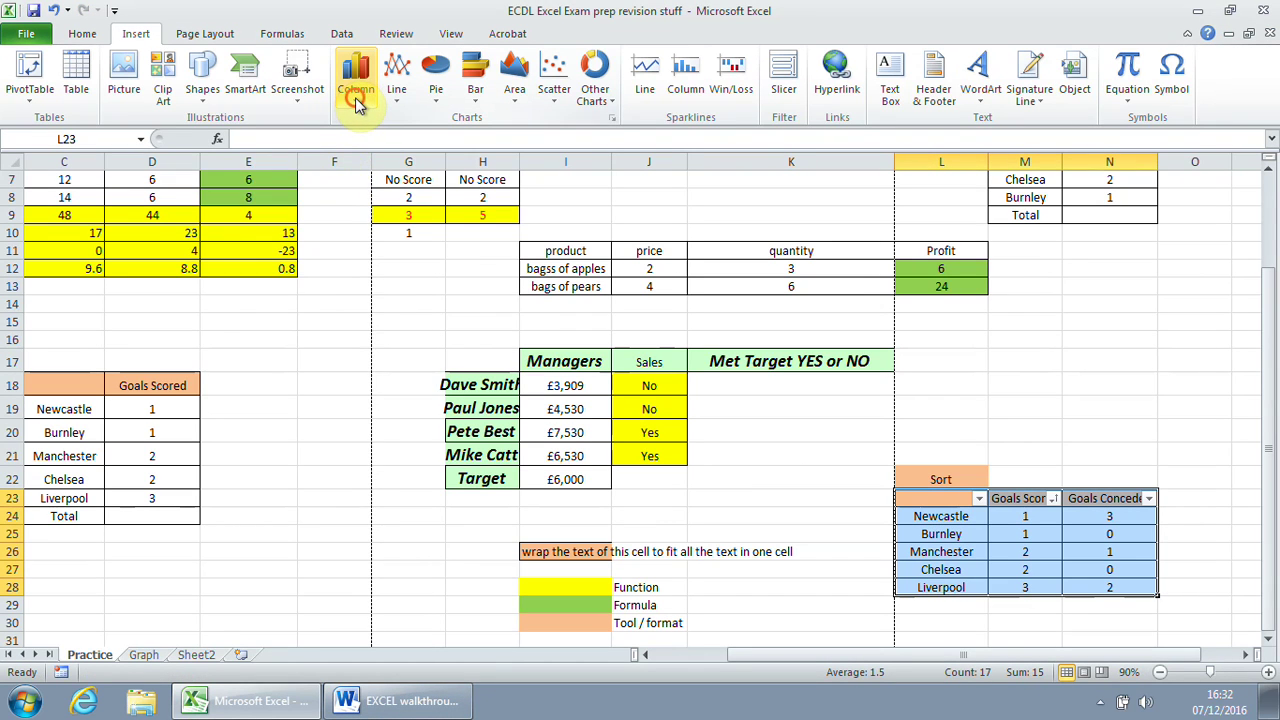
{"action": "left_click", "coordinate": [356, 90]}
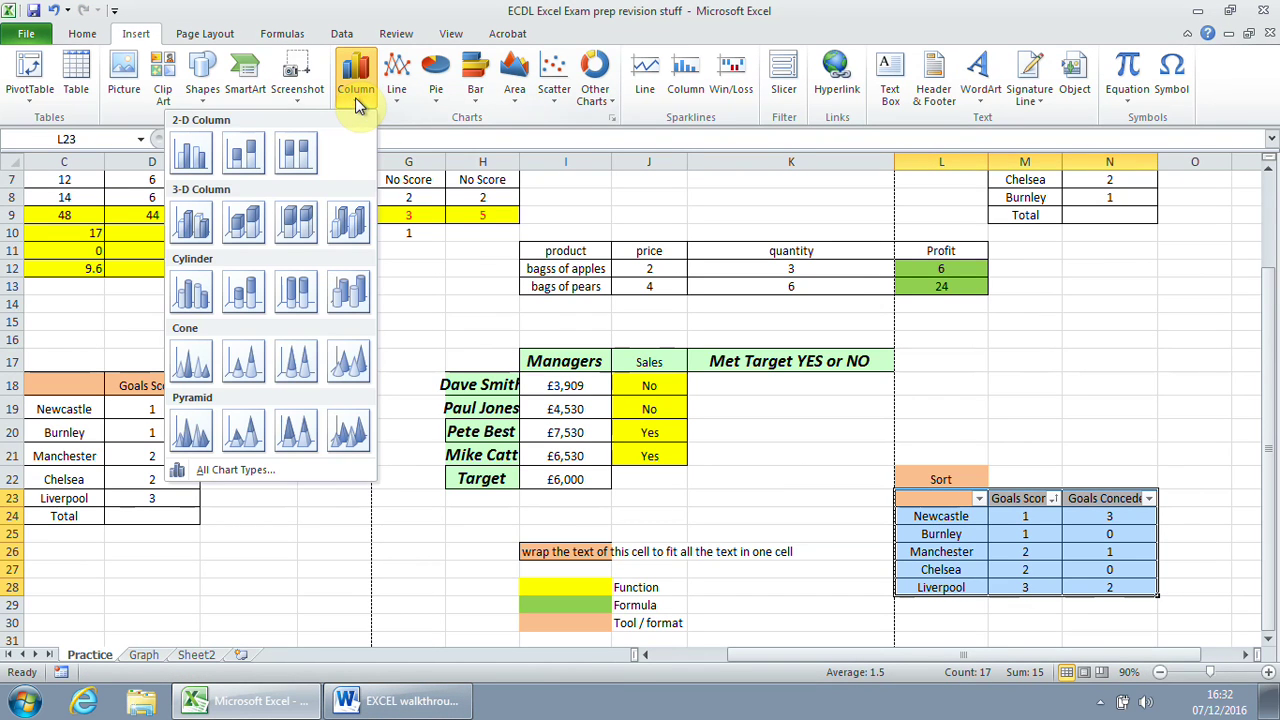
{"action": "left_click", "coordinate": [189, 152]}
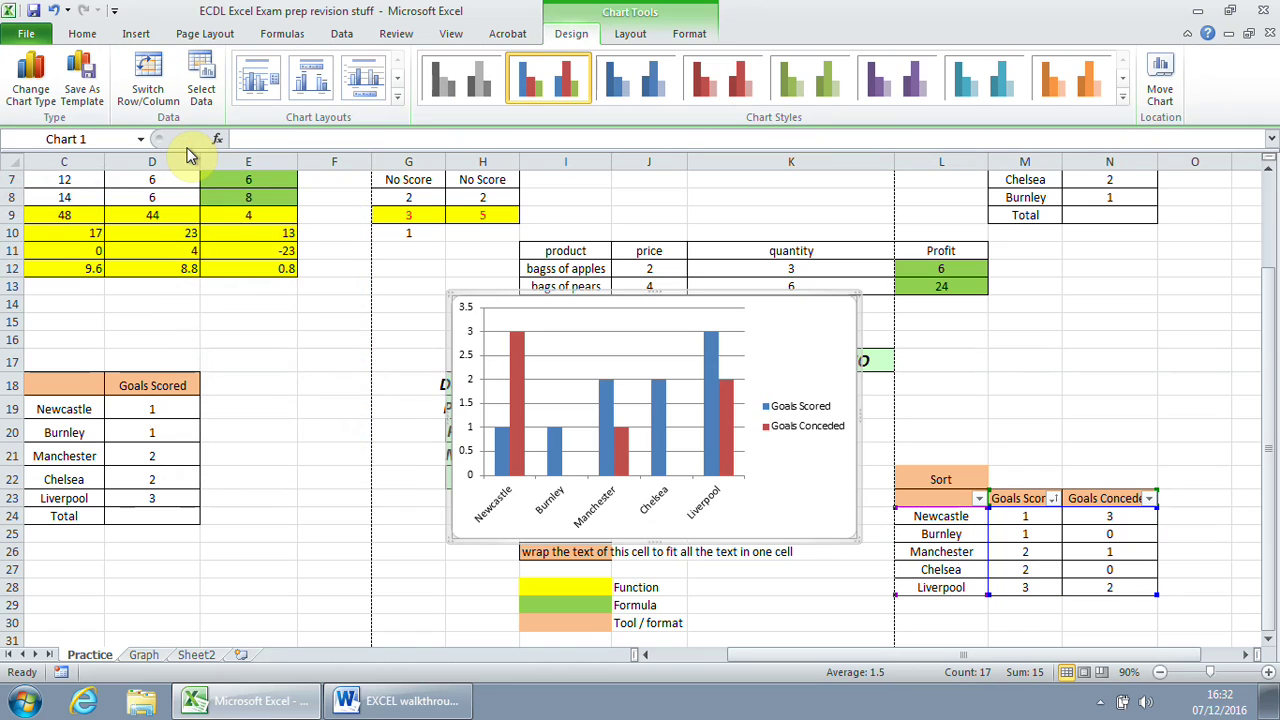
Switch to Word, highlight and read task 10b about moving the graph to the Graph worksheet, and return to Excel.
{"action": "left_click", "coordinate": [380, 700]}
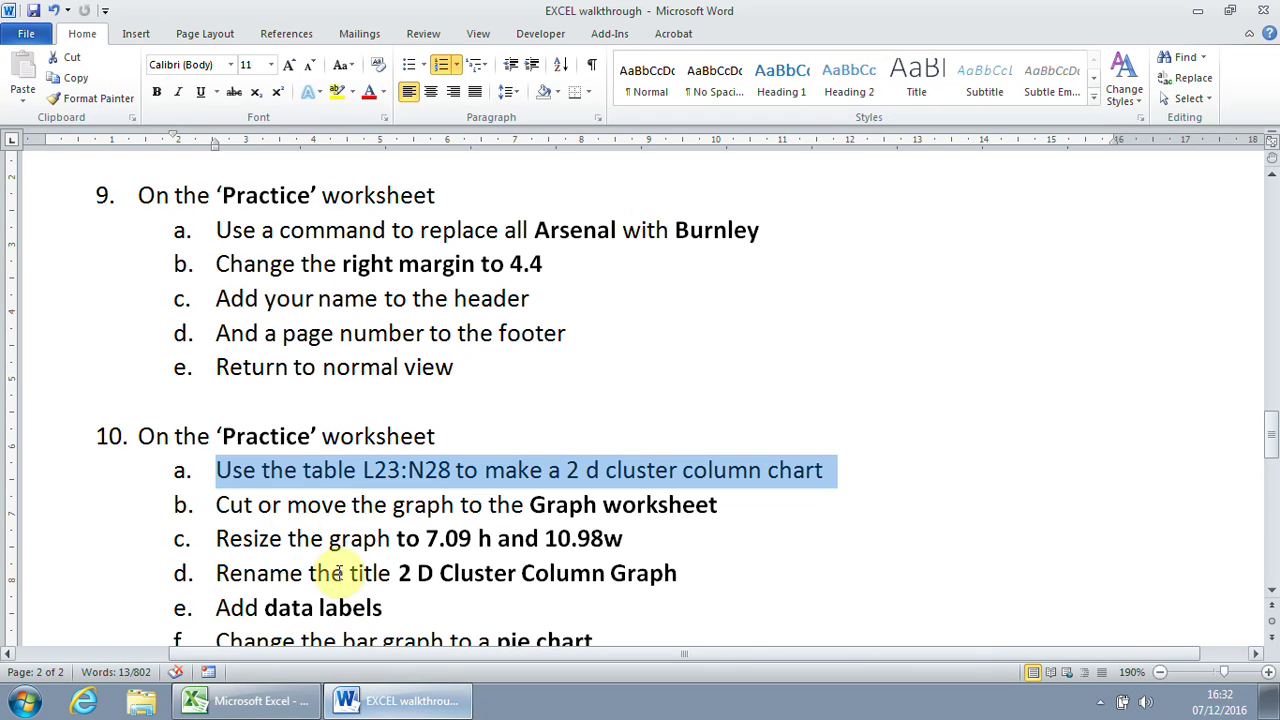
{"action": "left_click_drag", "start_coordinate": [218, 504], "coordinate": [732, 505]}
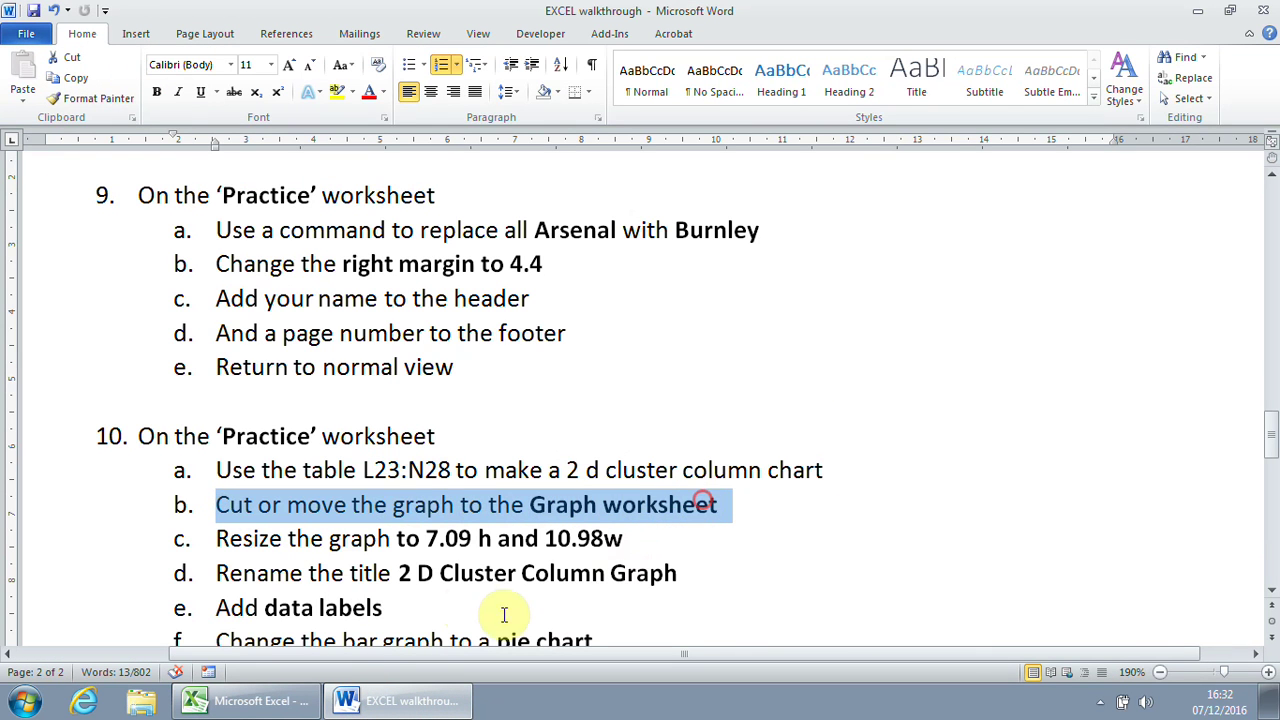
{"action": "left_click", "coordinate": [250, 701]}
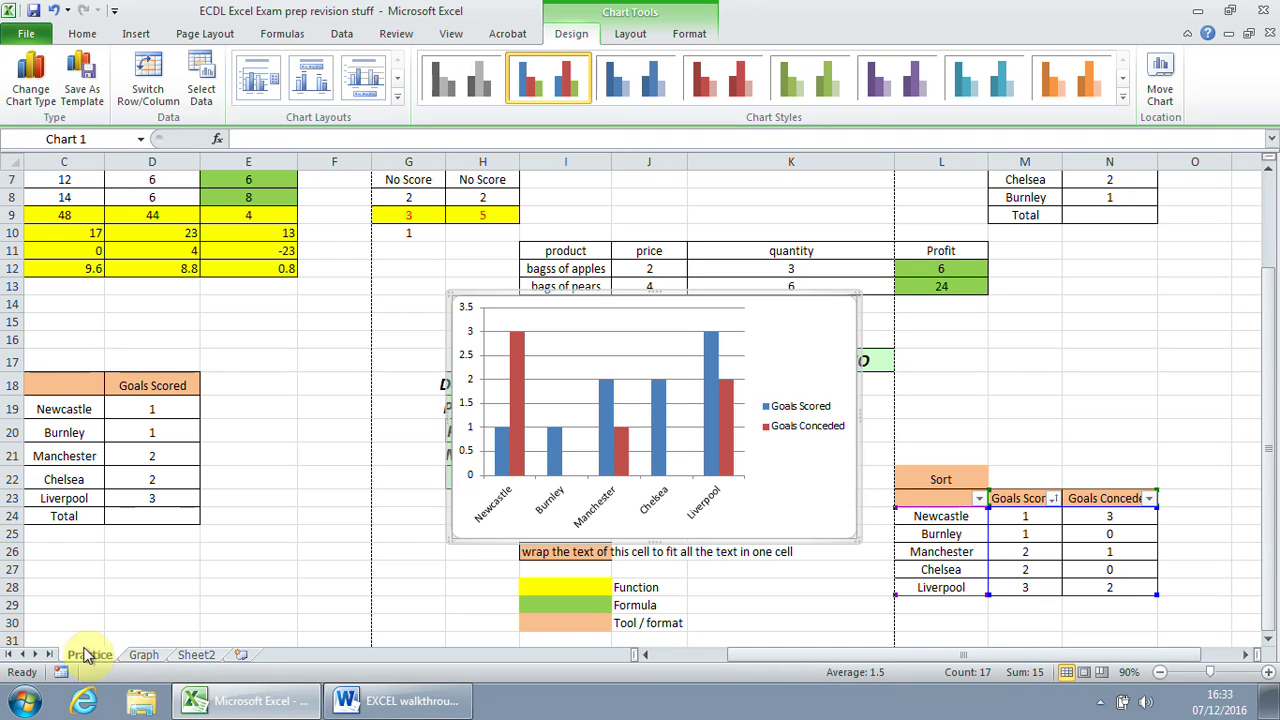
Cut the column chart from the Practice worksheet and paste it at cell I4 on the Graph worksheet.
{"action": "left_click", "coordinate": [80, 34]}
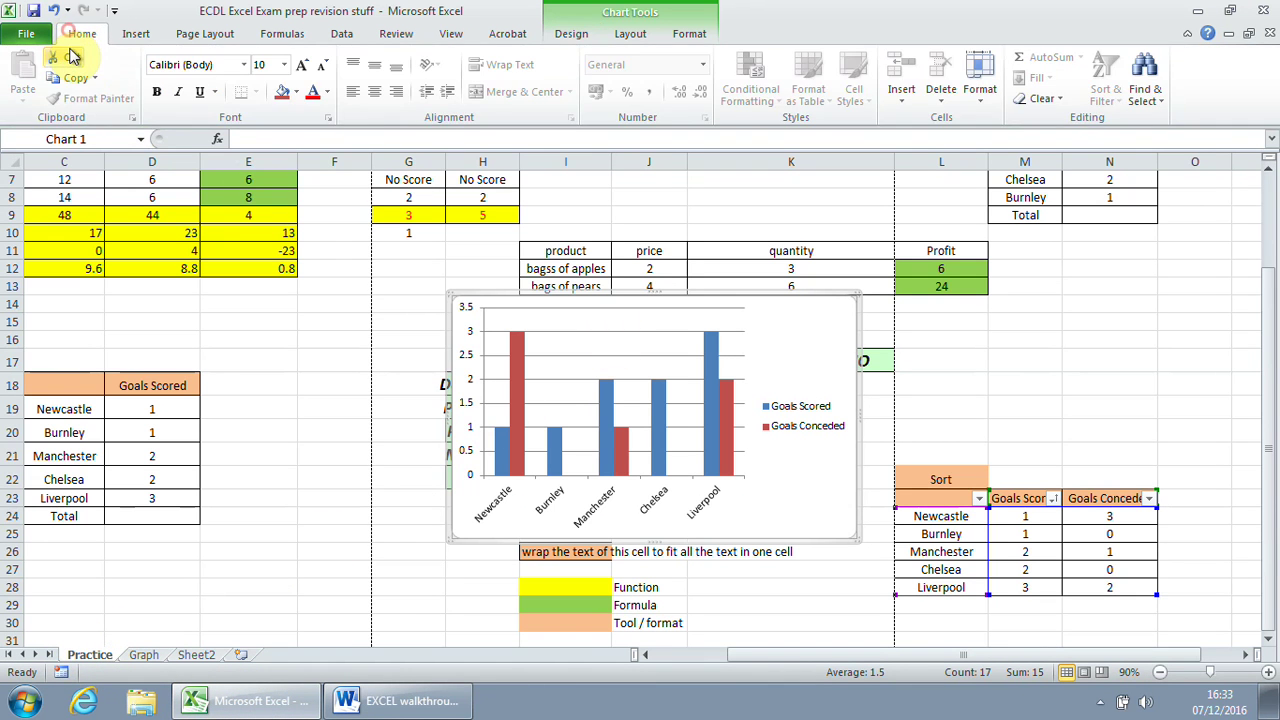
{"action": "left_click", "coordinate": [68, 57]}
{"action": "left_click", "coordinate": [144, 656]}
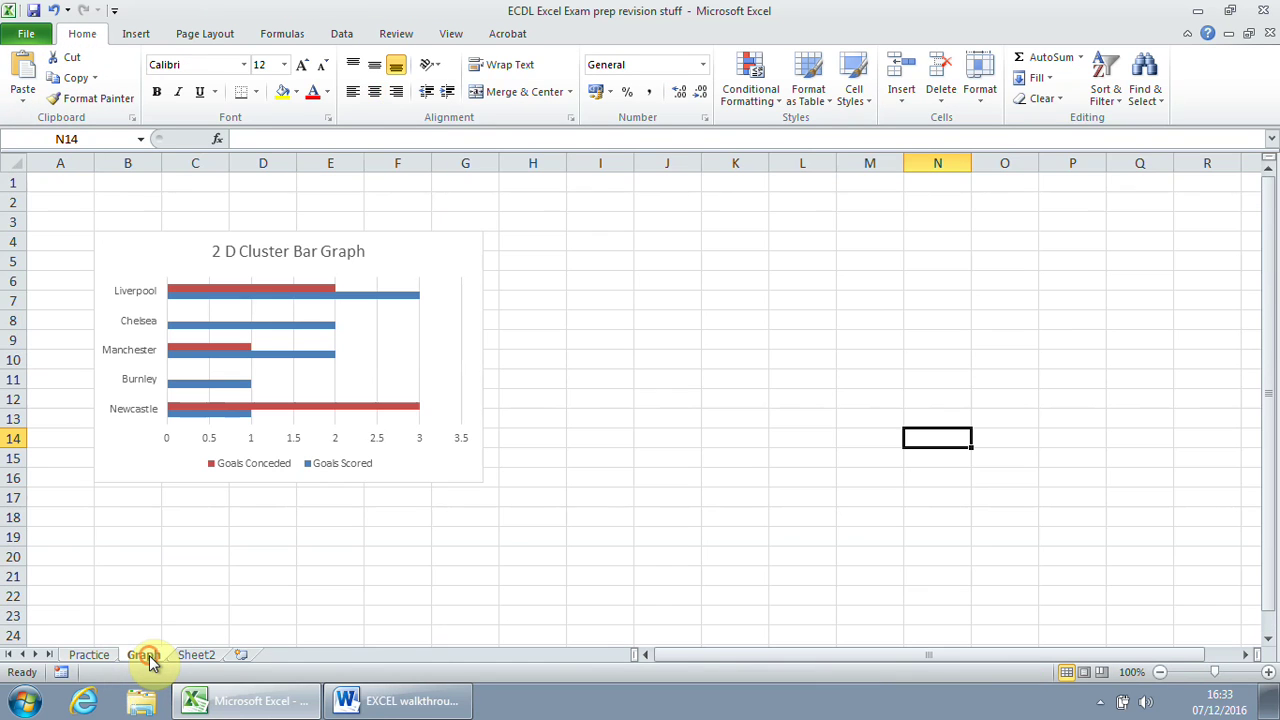
{"action": "left_click", "coordinate": [598, 240]}
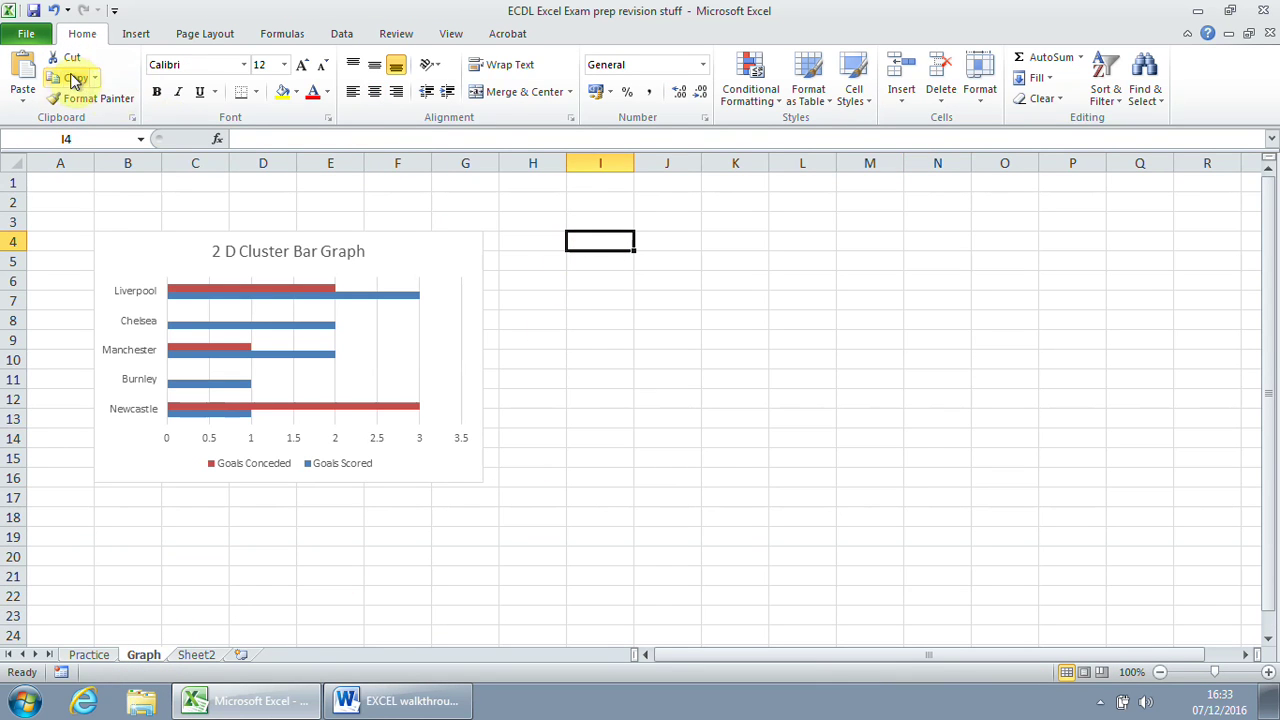
{"action": "left_click", "coordinate": [28, 70]}
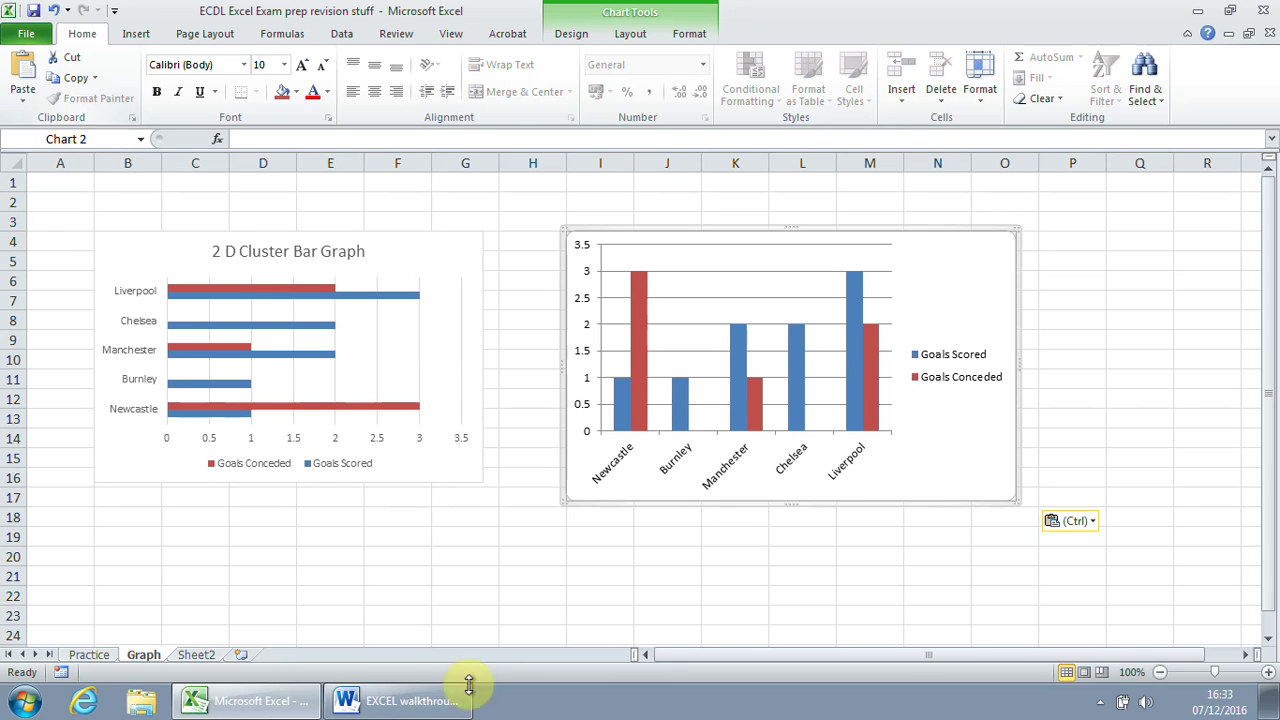
Switch to Word, highlight and read task 10c about resizing the graph, and return to Excel.
{"action": "left_click", "coordinate": [385, 708]}
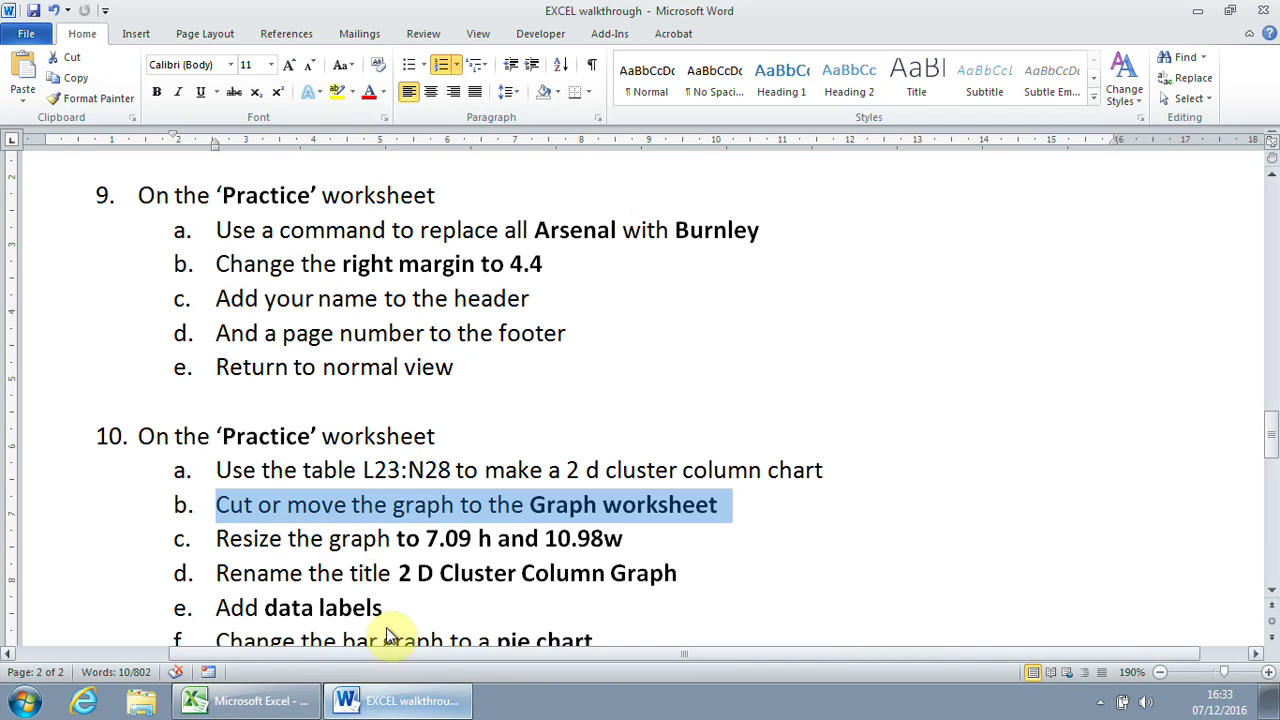
{"action": "left_click_drag", "start_coordinate": [218, 540], "coordinate": [627, 554]}
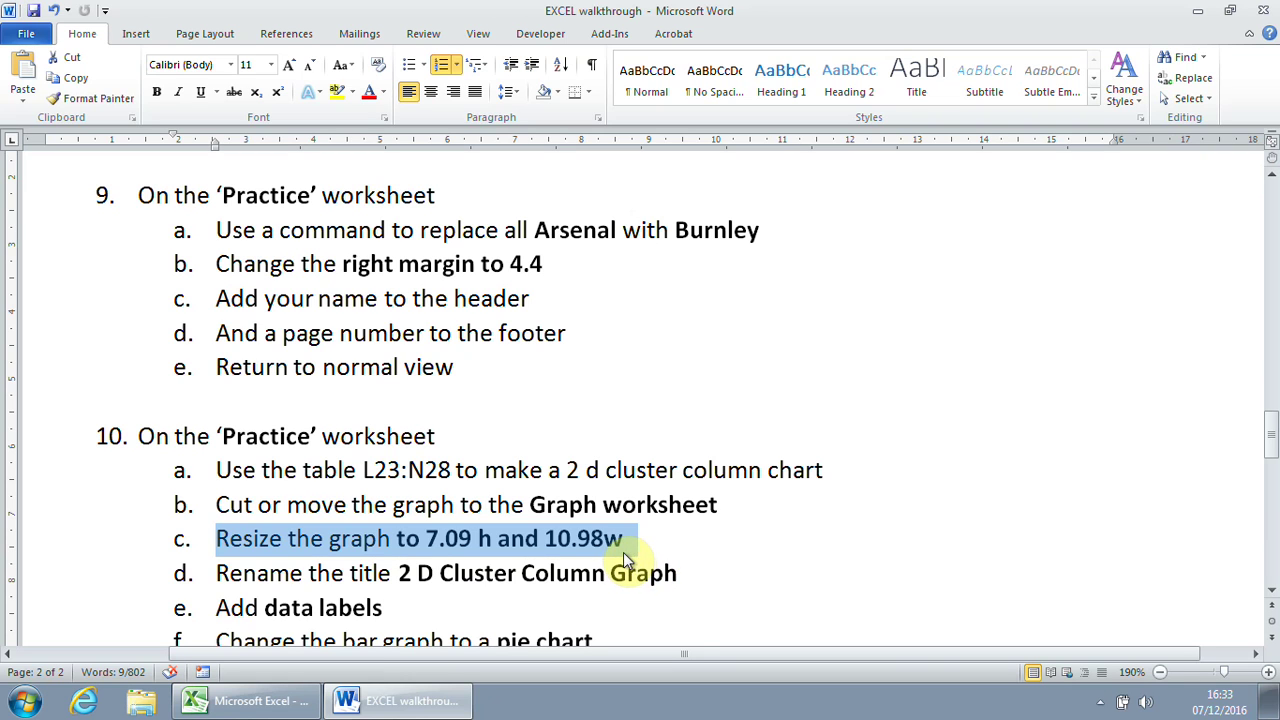
{"action": "left_click", "coordinate": [255, 700]}
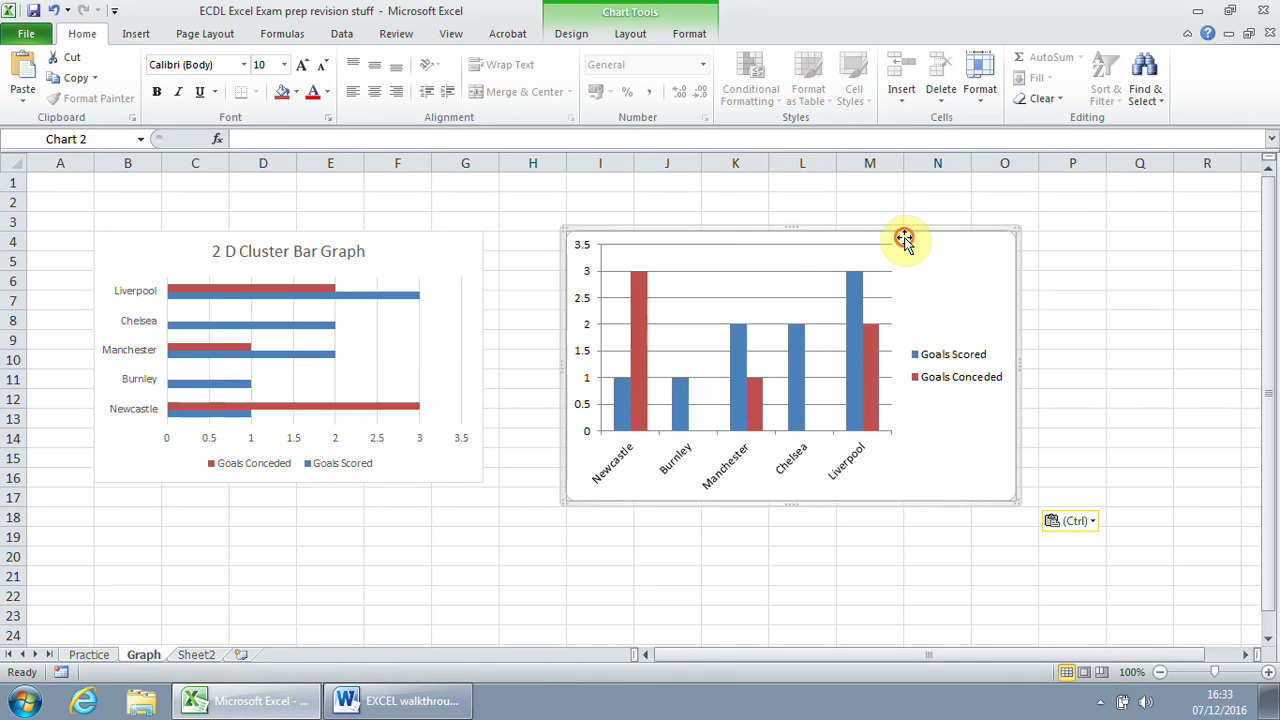
Set the column chart's height to 7.09 cm and width to 10.98 cm, and shift it slightly down on the Graph worksheet.
{"action": "left_click", "coordinate": [582, 38]}
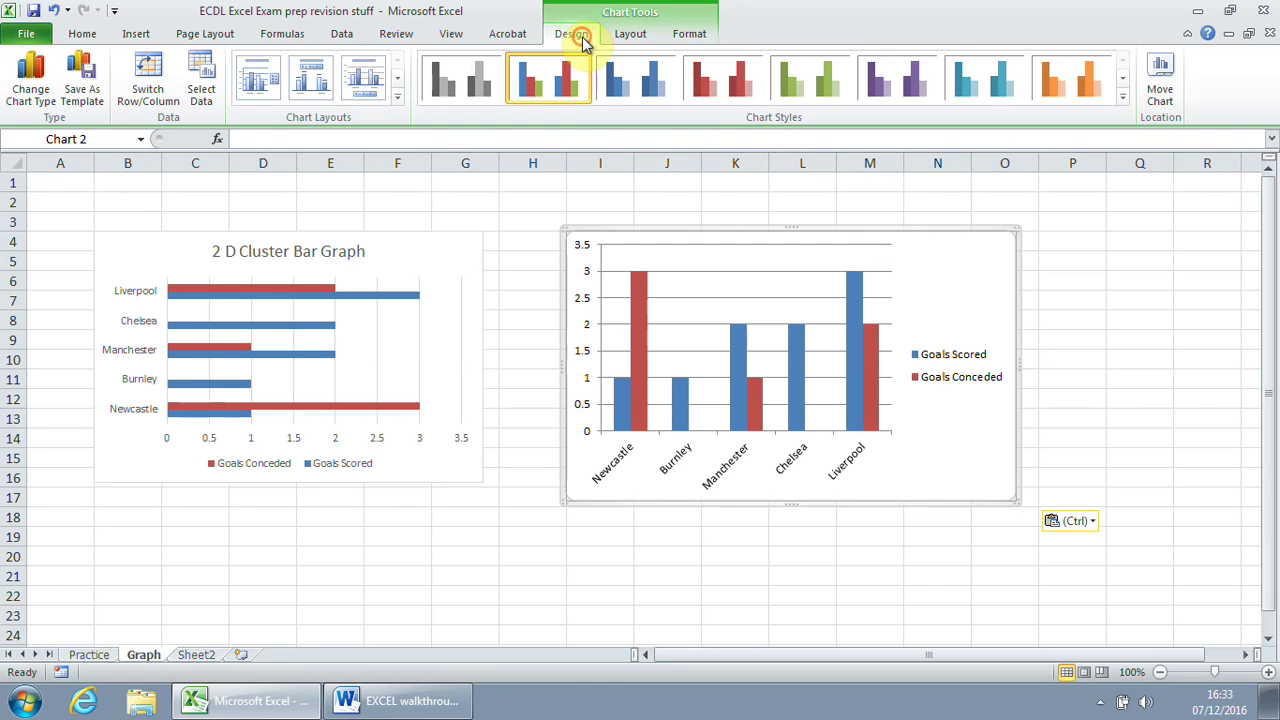
{"action": "left_click", "coordinate": [617, 38]}
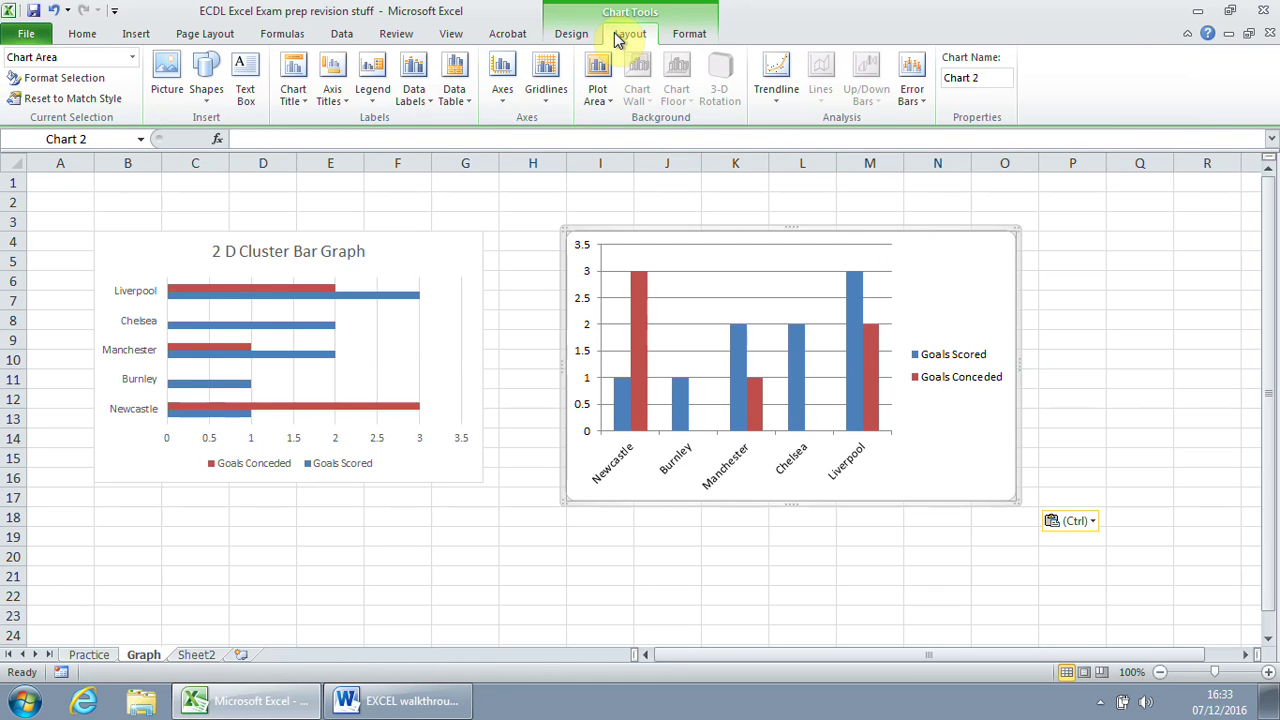
{"action": "left_click", "coordinate": [688, 35]}
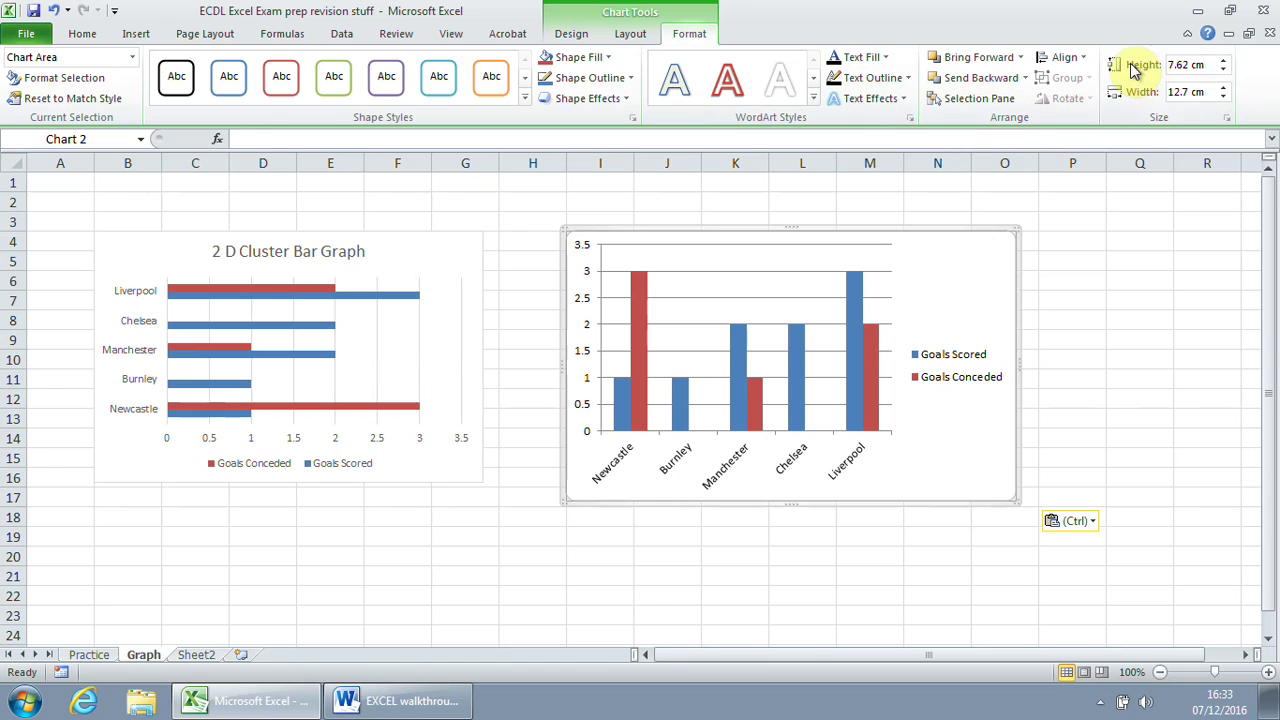
{"action": "left_click", "coordinate": [1198, 64]}
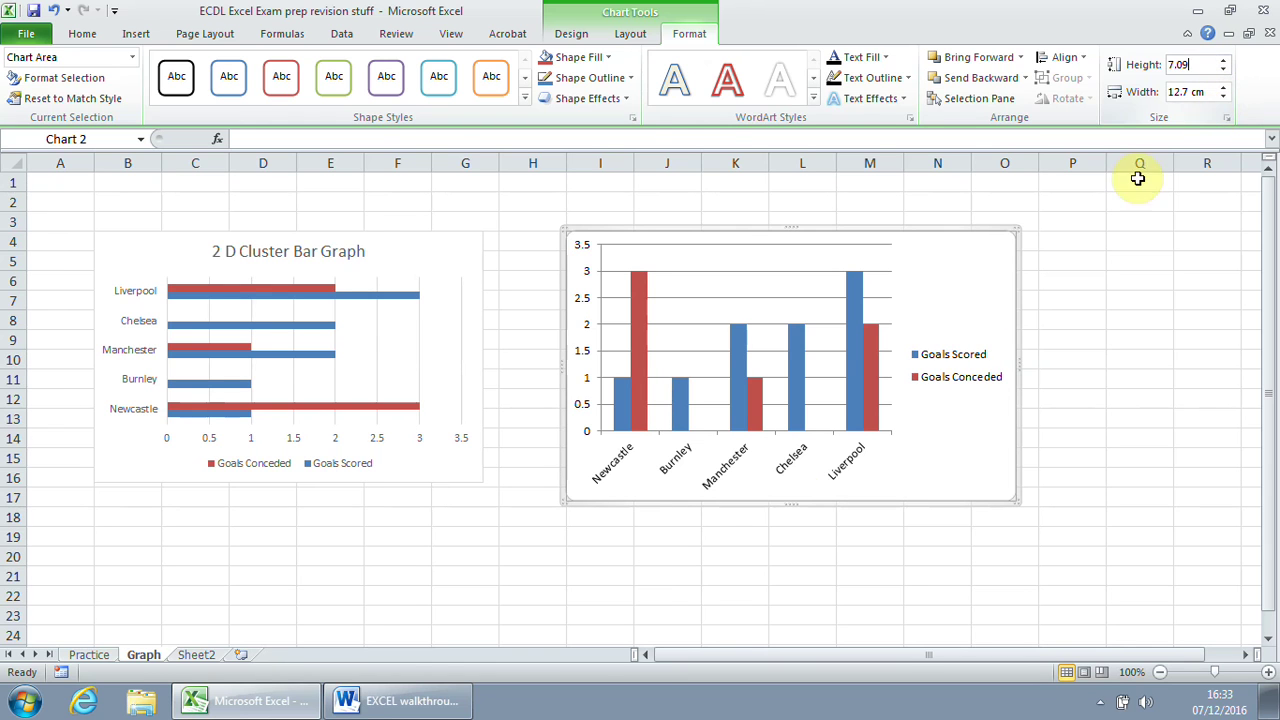
{"action": "left_click", "coordinate": [385, 700]}
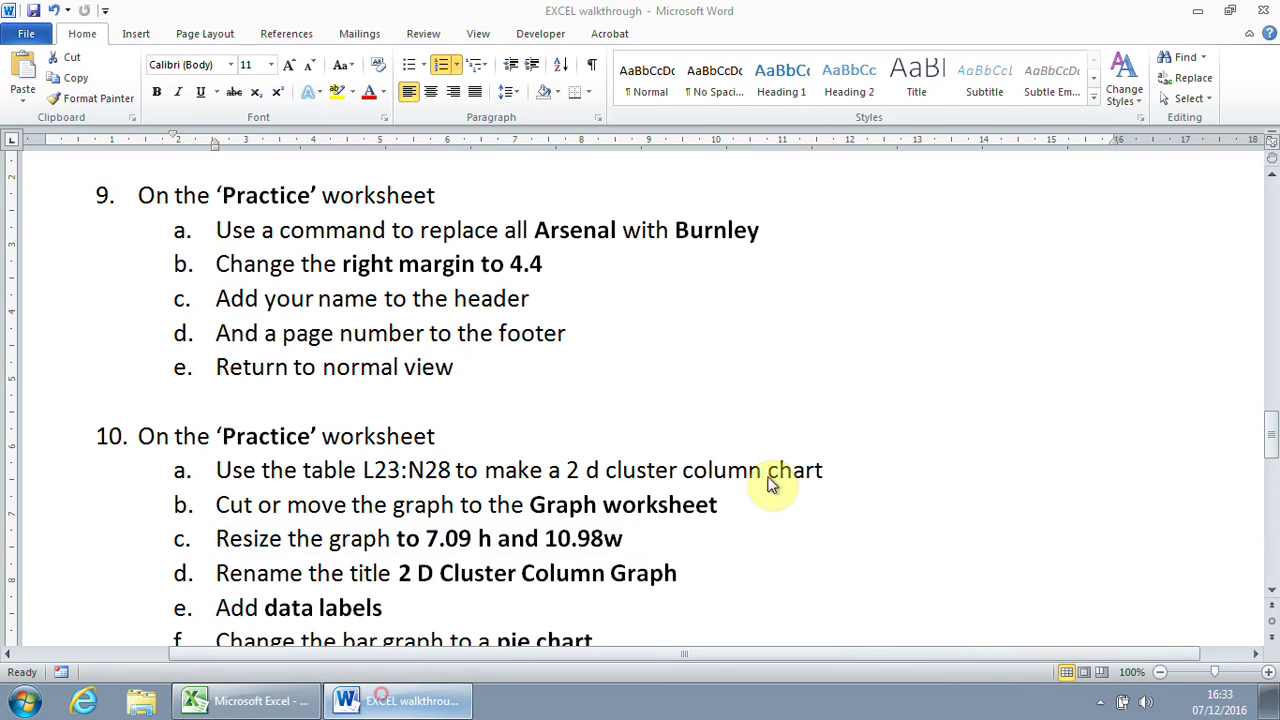
{"action": "key", "text": "alt+Tab"}
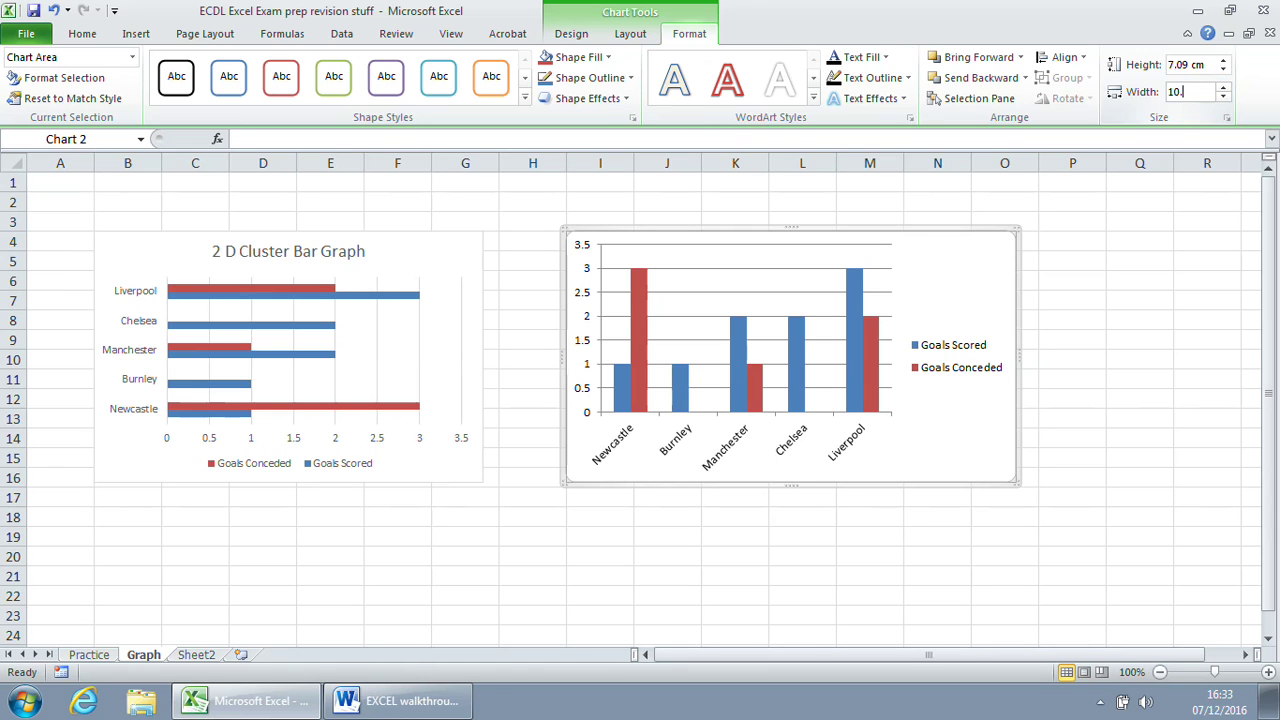
{"action": "type", "text": "10.98"}
{"action": "key", "text": "Return"}
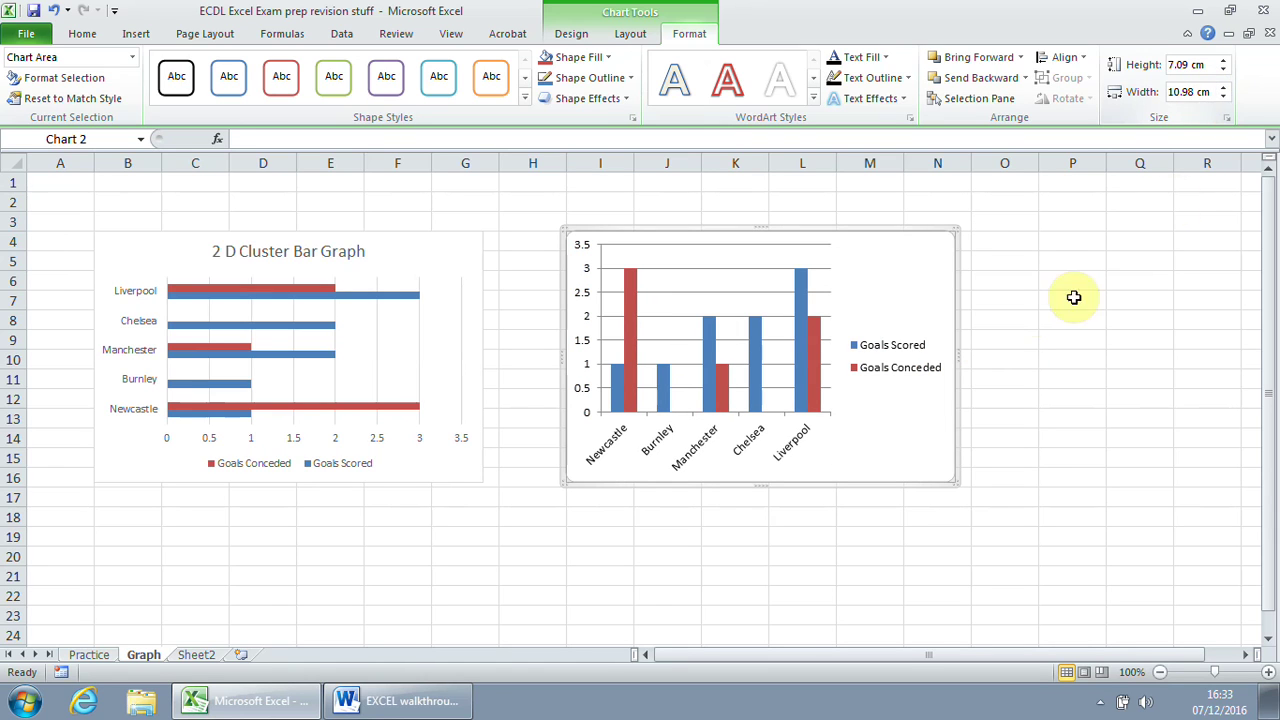
{"action": "mouse_move", "coordinate": [871, 236]}
{"action": "left_mouse_down"}
{"action": "mouse_move", "coordinate": [649, 226]}
{"action": "mouse_move", "coordinate": [409, 249]}
{"action": "mouse_move", "coordinate": [389, 234]}
{"action": "mouse_move", "coordinate": [874, 274]}
{"action": "mouse_move", "coordinate": [875, 249]}
{"action": "left_mouse_up"}
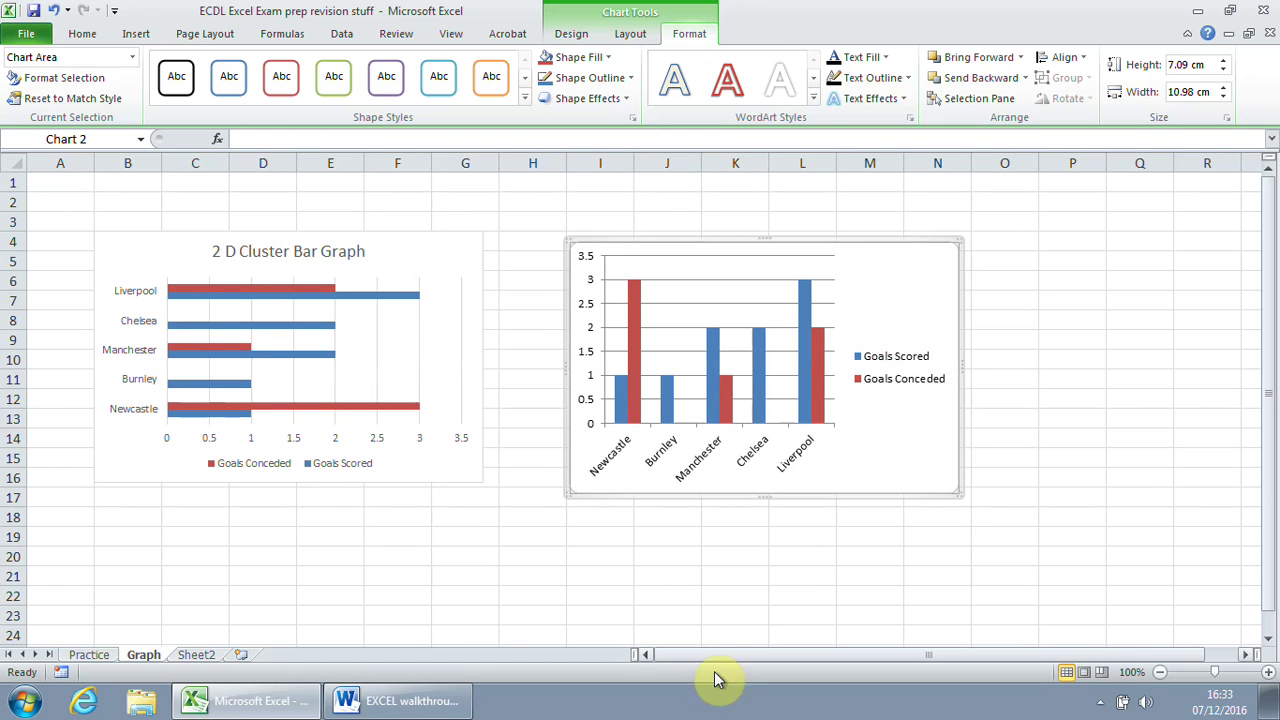
Switch to Word, highlight and read task 10d about renaming the chart title, and return to Excel.
{"action": "left_click", "coordinate": [430, 698]}
{"action": "left_click_drag", "start_coordinate": [222, 573], "coordinate": [679, 590]}
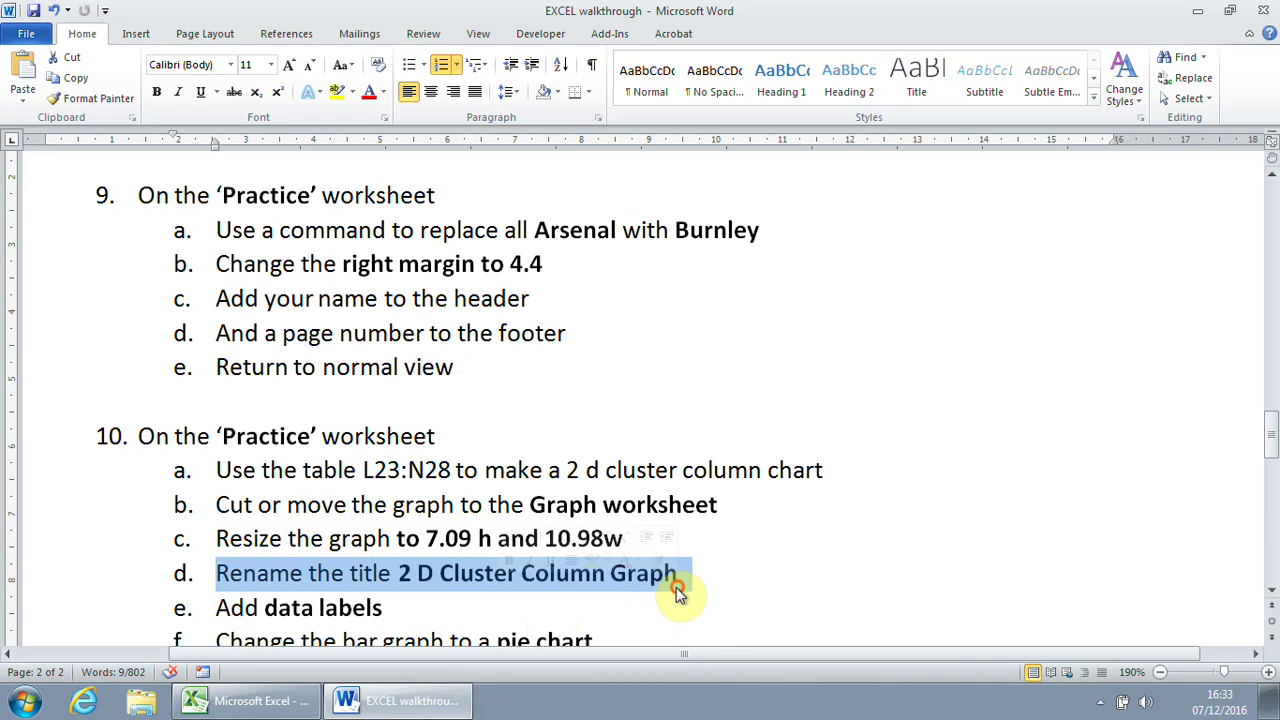
{"action": "left_click", "coordinate": [262, 700]}
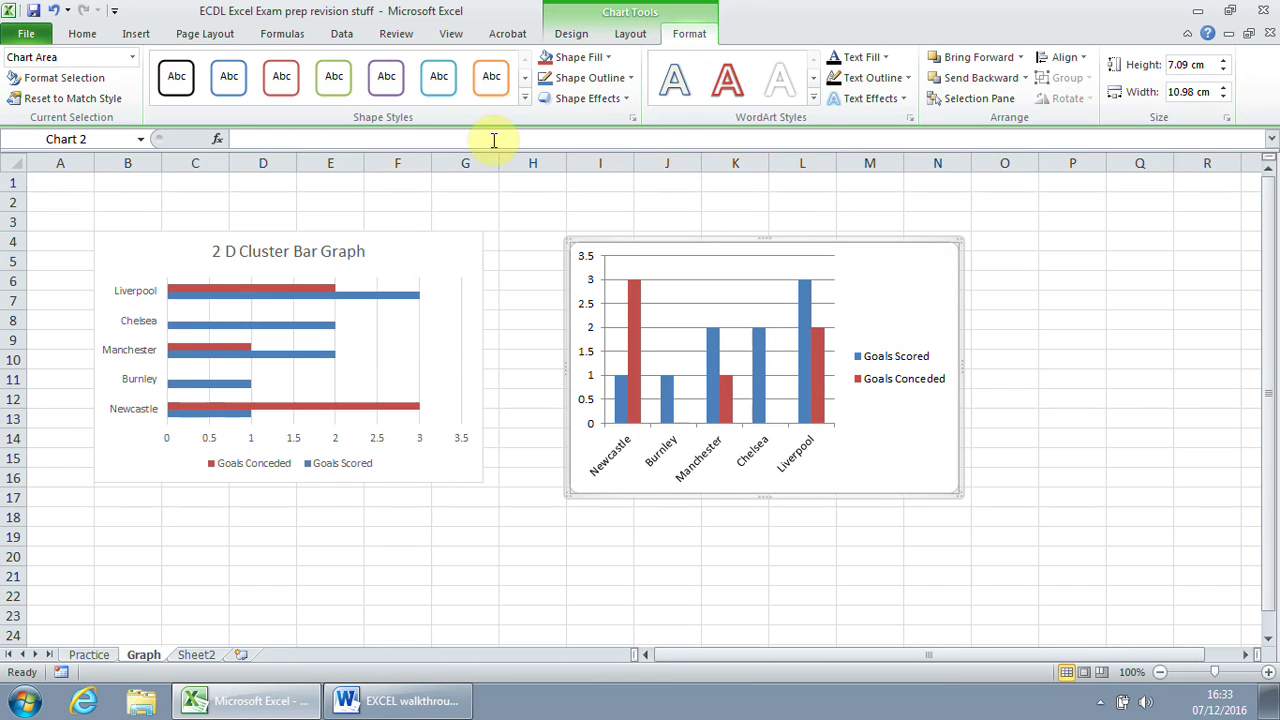
Add a centered overlay title reading "2 D column chart" to the column chart on the Graph worksheet.
{"action": "left_click", "coordinate": [632, 34]}
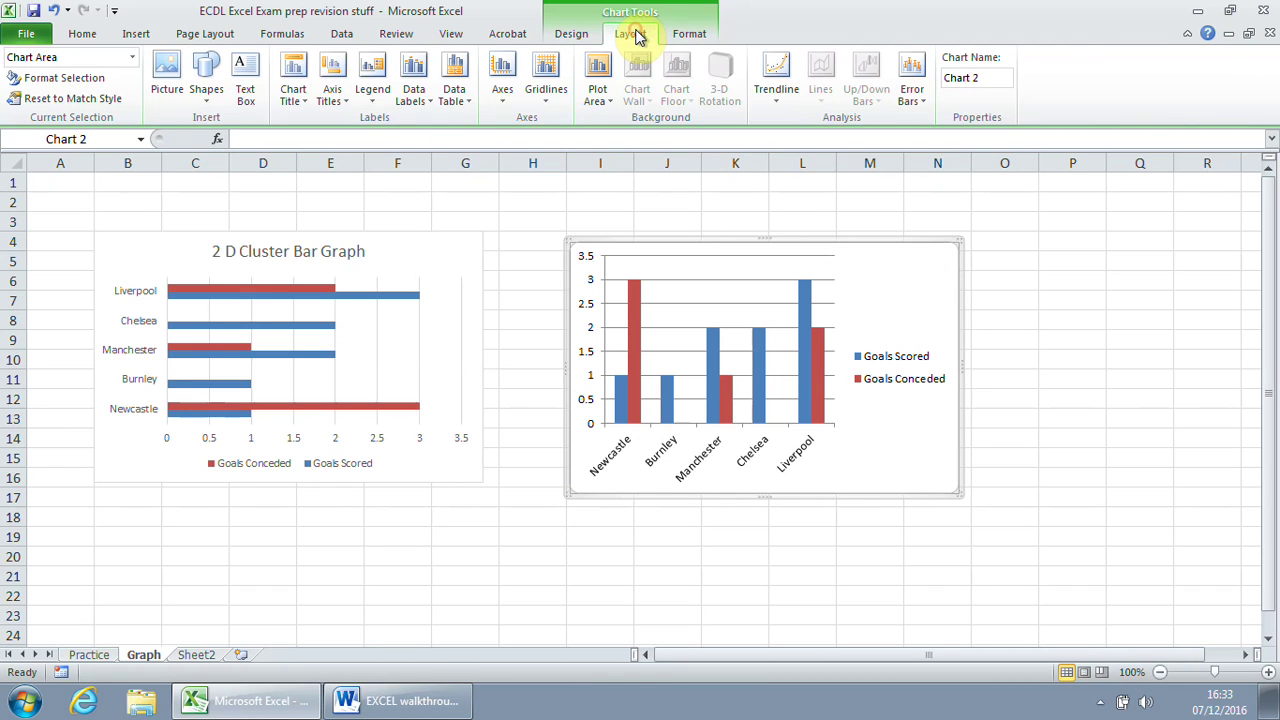
{"action": "left_click", "coordinate": [584, 36]}
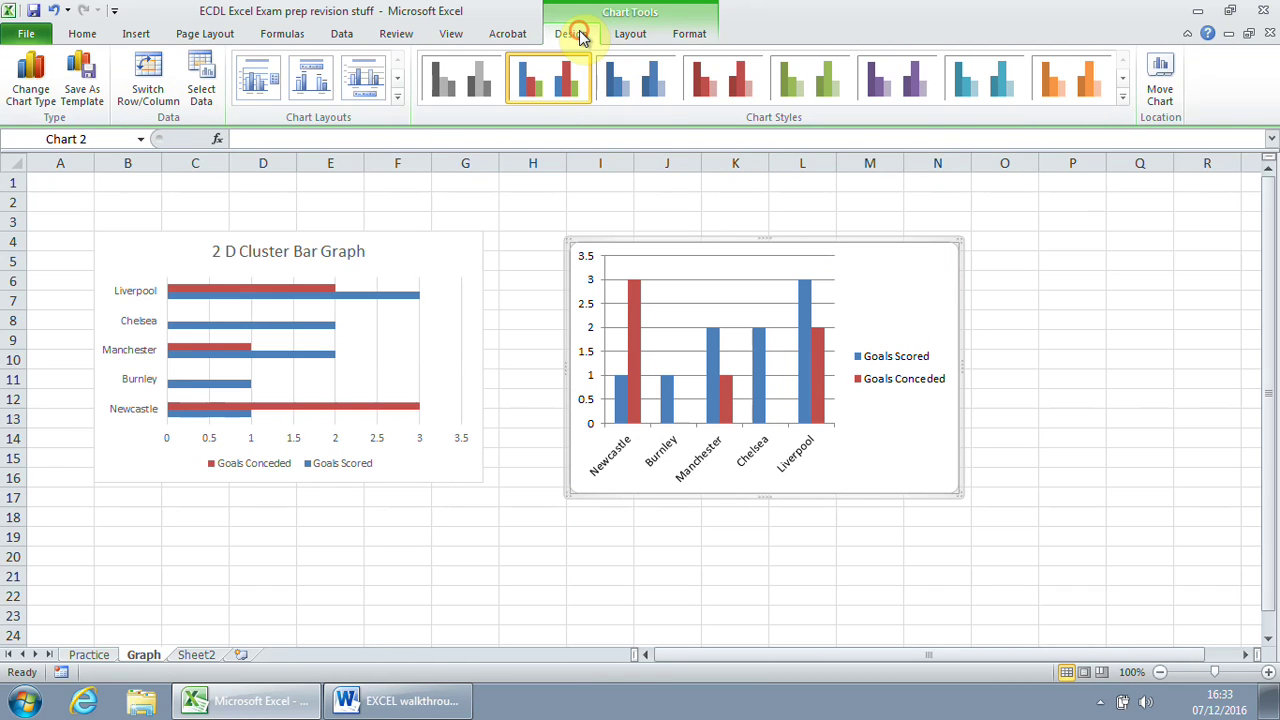
{"action": "left_click", "coordinate": [644, 37]}
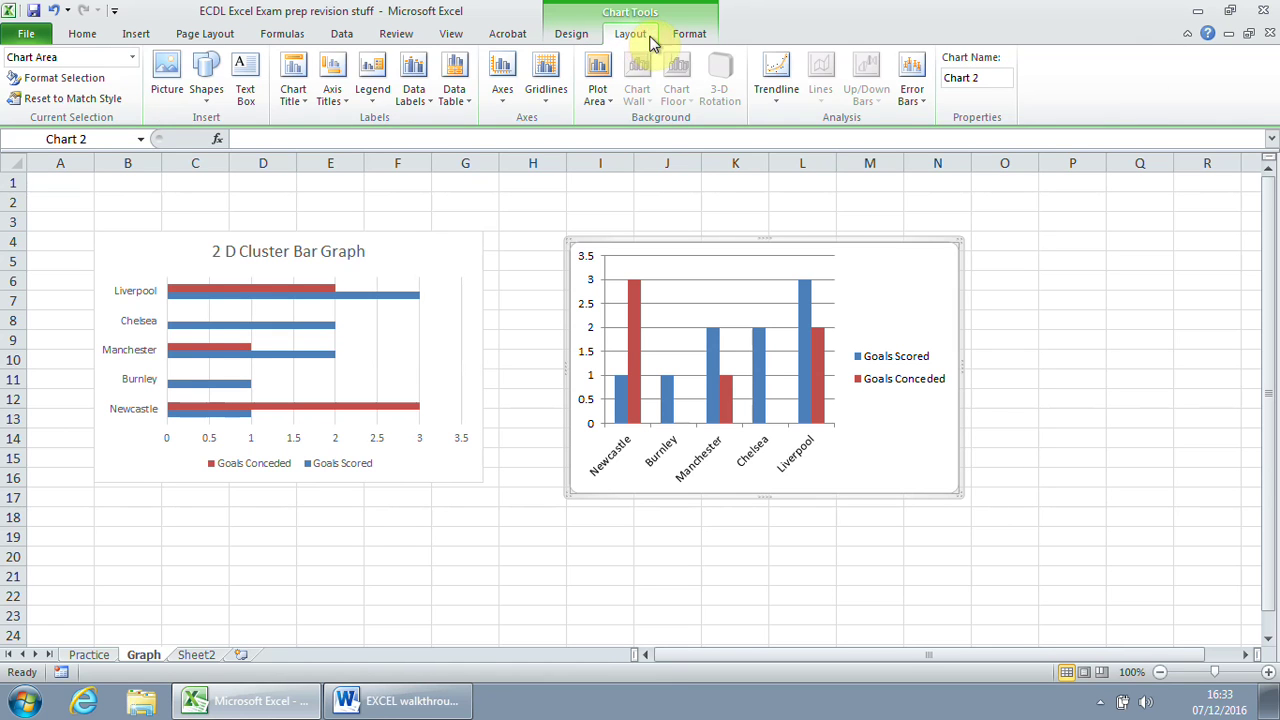
{"action": "left_click", "coordinate": [688, 34]}
{"action": "left_click", "coordinate": [630, 36]}
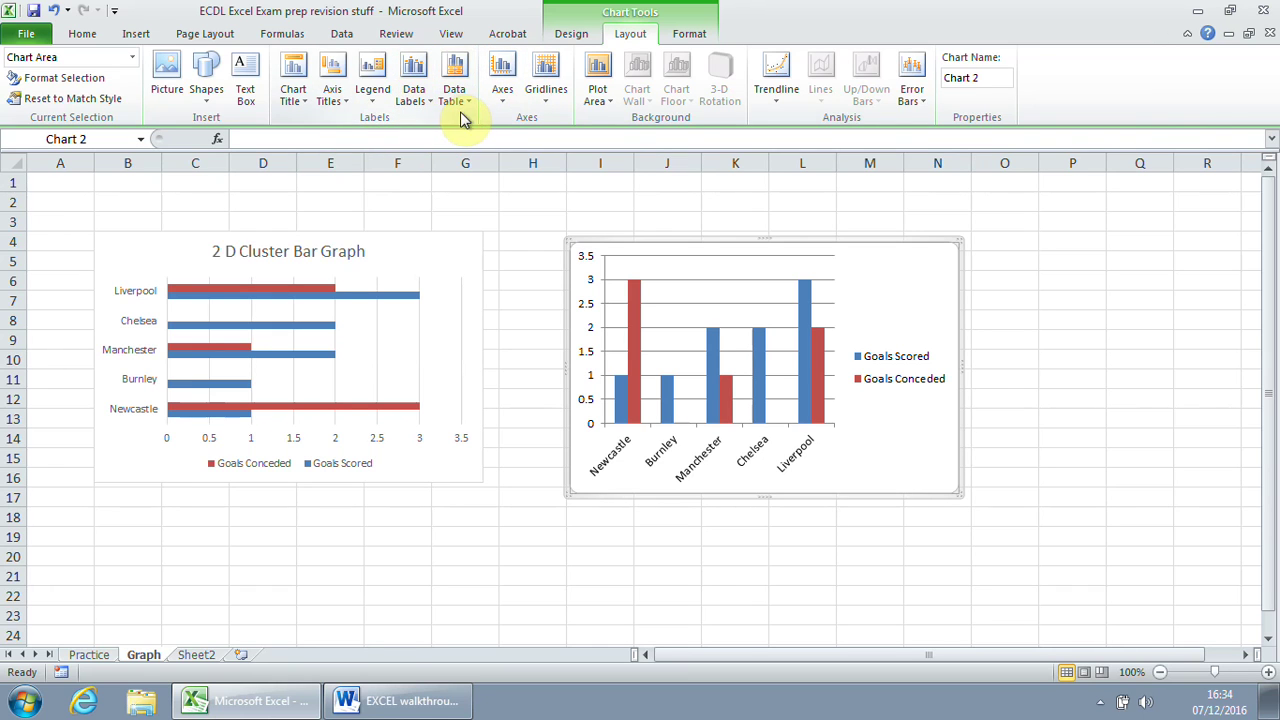
{"action": "left_click", "coordinate": [300, 100]}
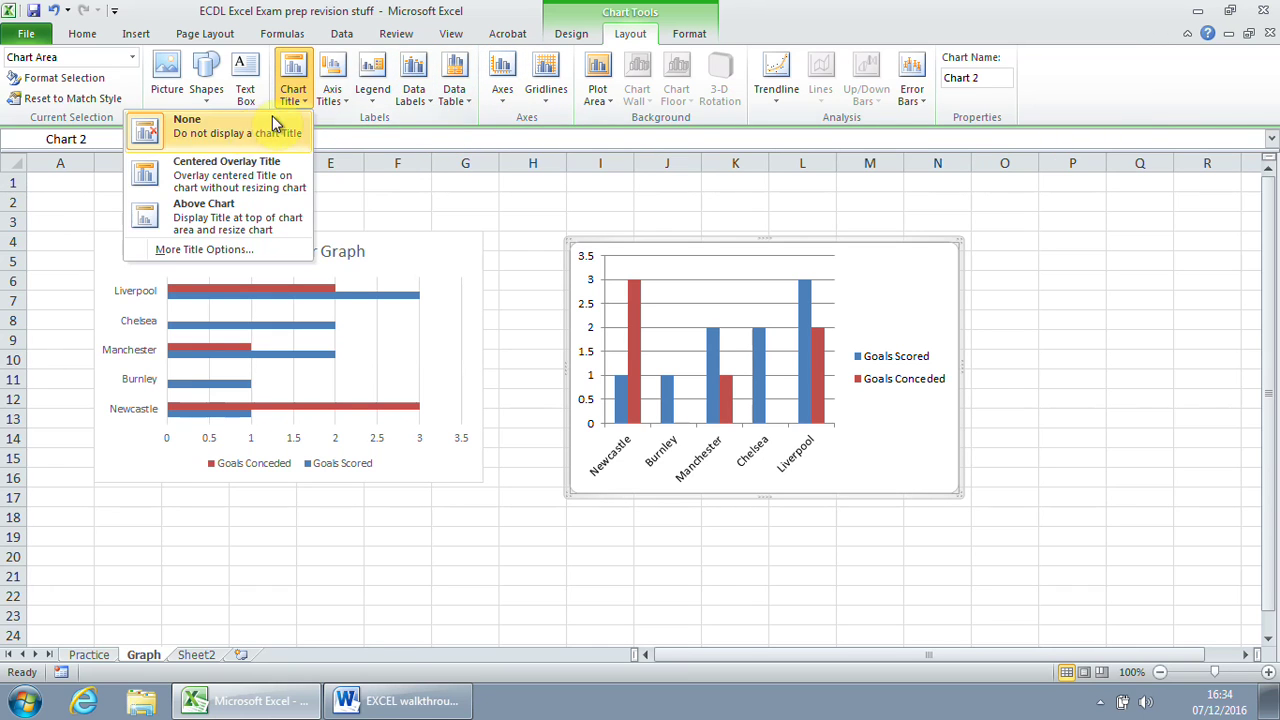
{"action": "left_click", "coordinate": [220, 161]}
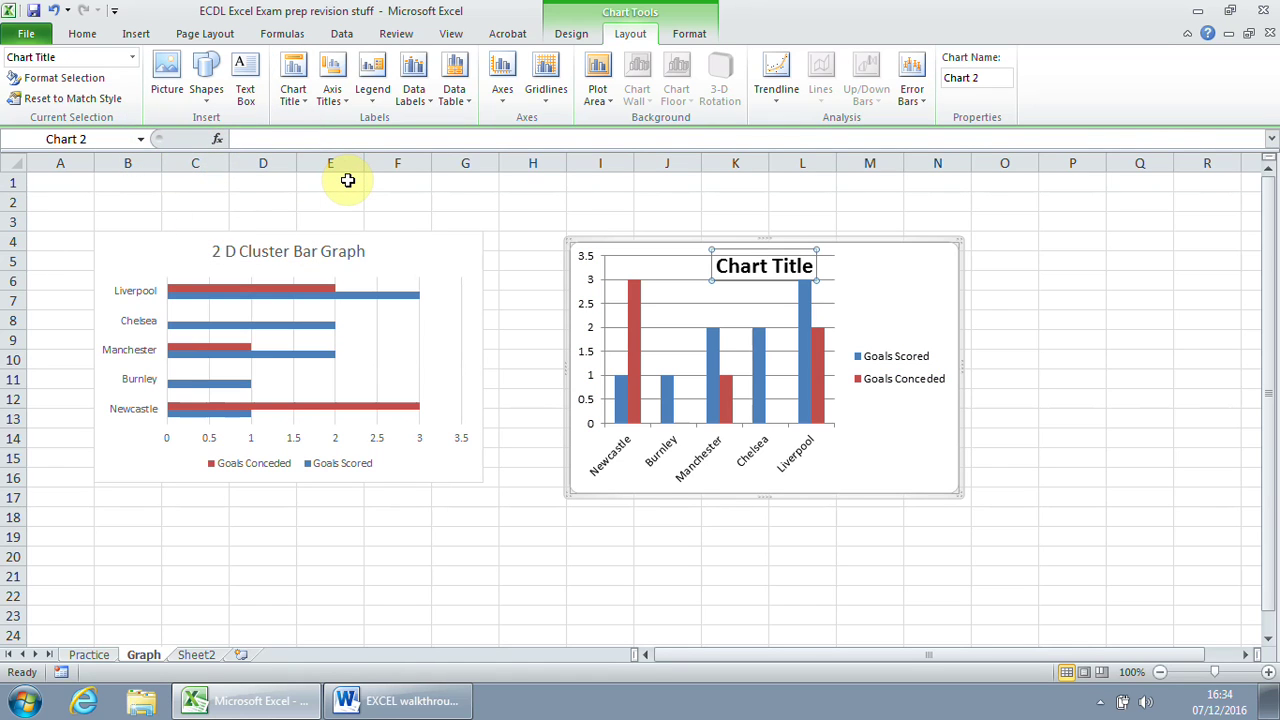
{"action": "type", "text": "2 D column chart"}
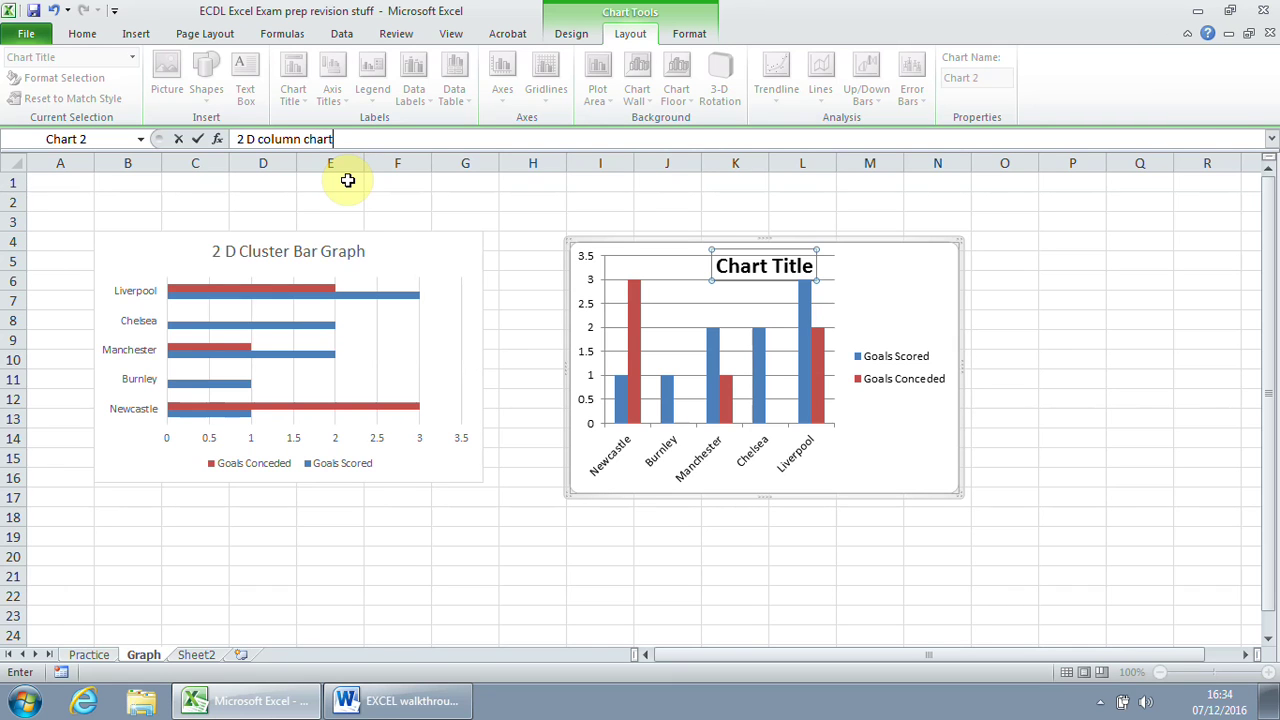
{"action": "key", "text": "Return"}
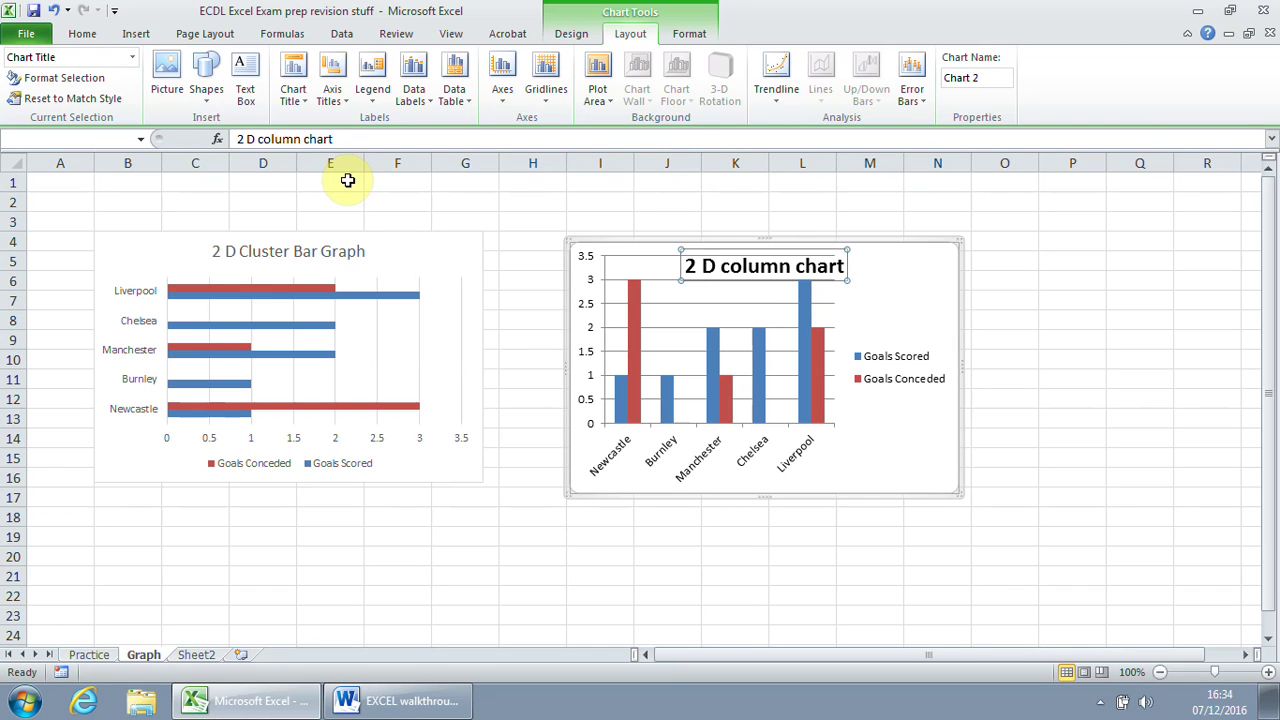
{"action": "left_click", "coordinate": [647, 572]}
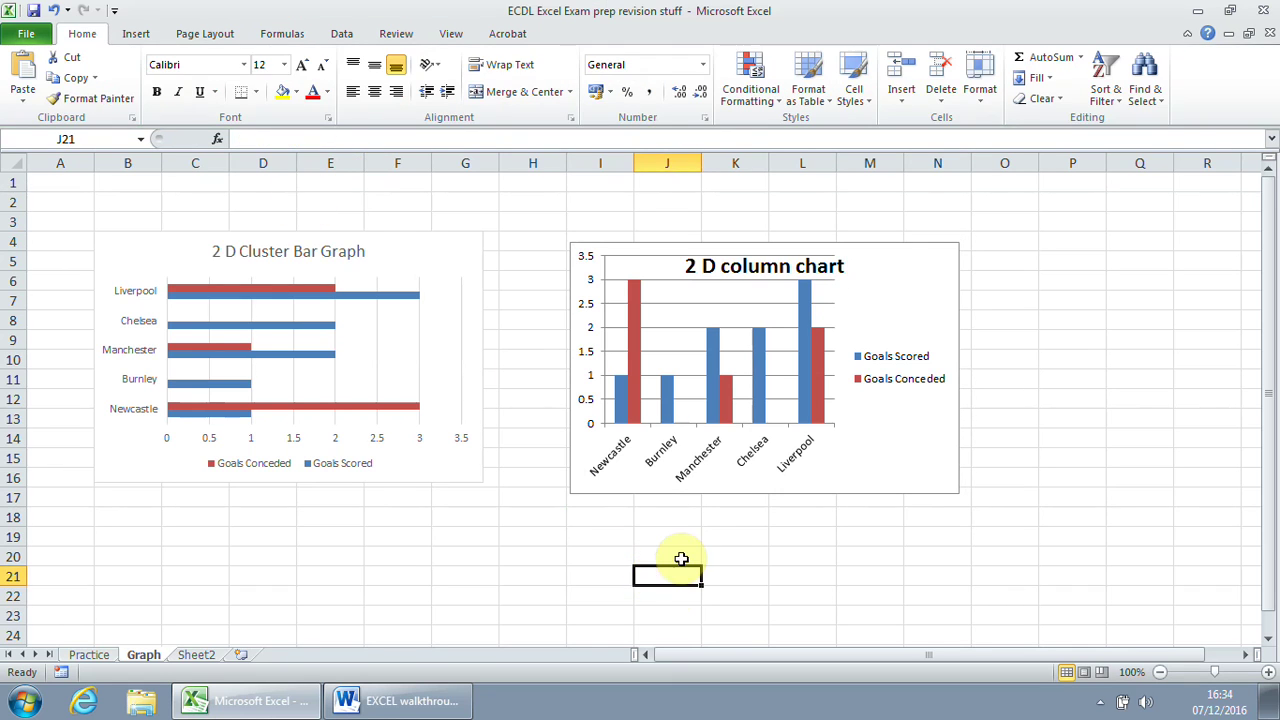
Switch to Word, highlight and read task 10e about adding data labels, and return to Excel.
{"action": "left_click", "coordinate": [410, 700]}
{"action": "scroll", "coordinate": [489, 565], "scroll_direction": "up", "scroll_amount": 9}
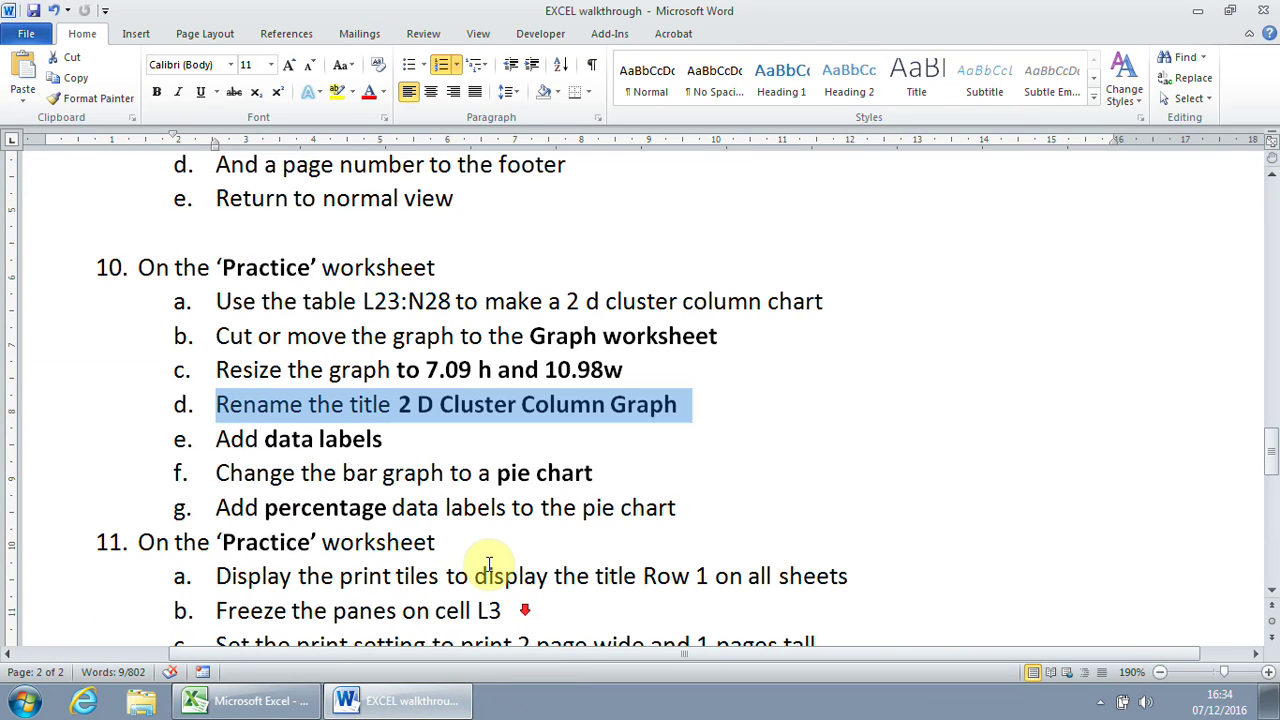
{"action": "left_click_drag", "start_coordinate": [226, 445], "coordinate": [383, 440]}
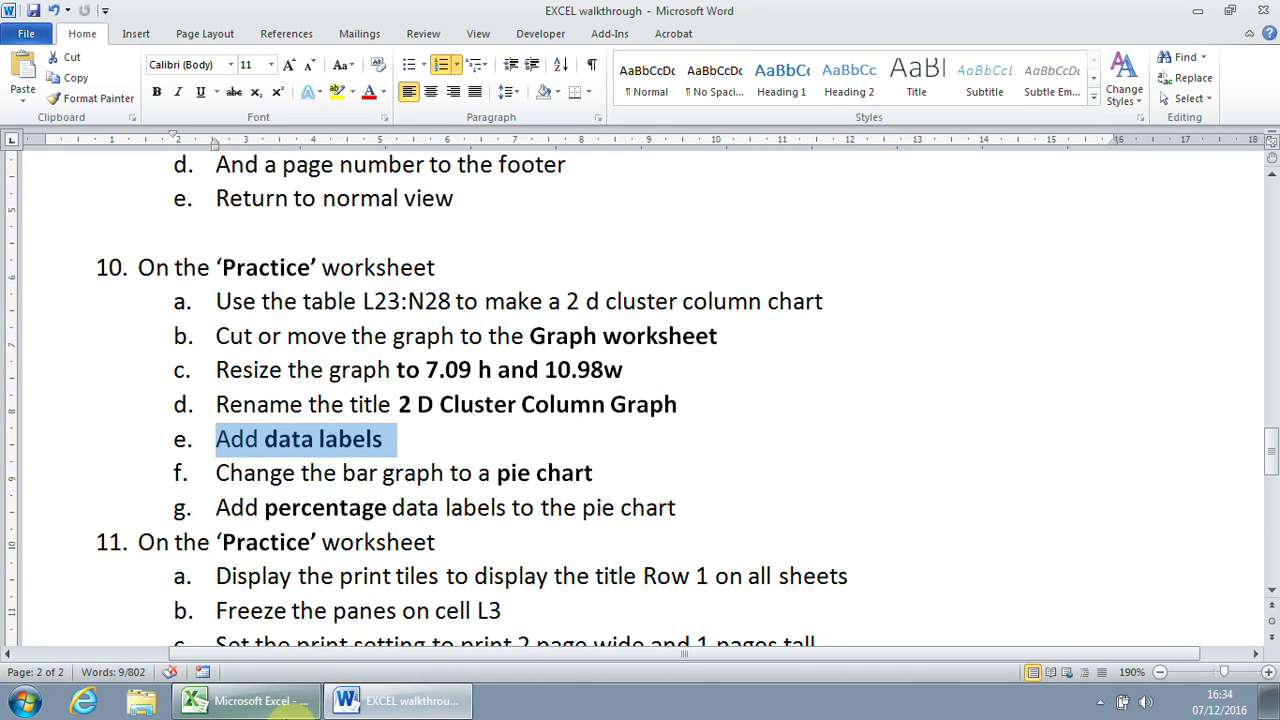
{"action": "left_click", "coordinate": [250, 700]}
Add data labels to the column chart, positioned at the inside end of the data points.
{"action": "left_click", "coordinate": [646, 430]}
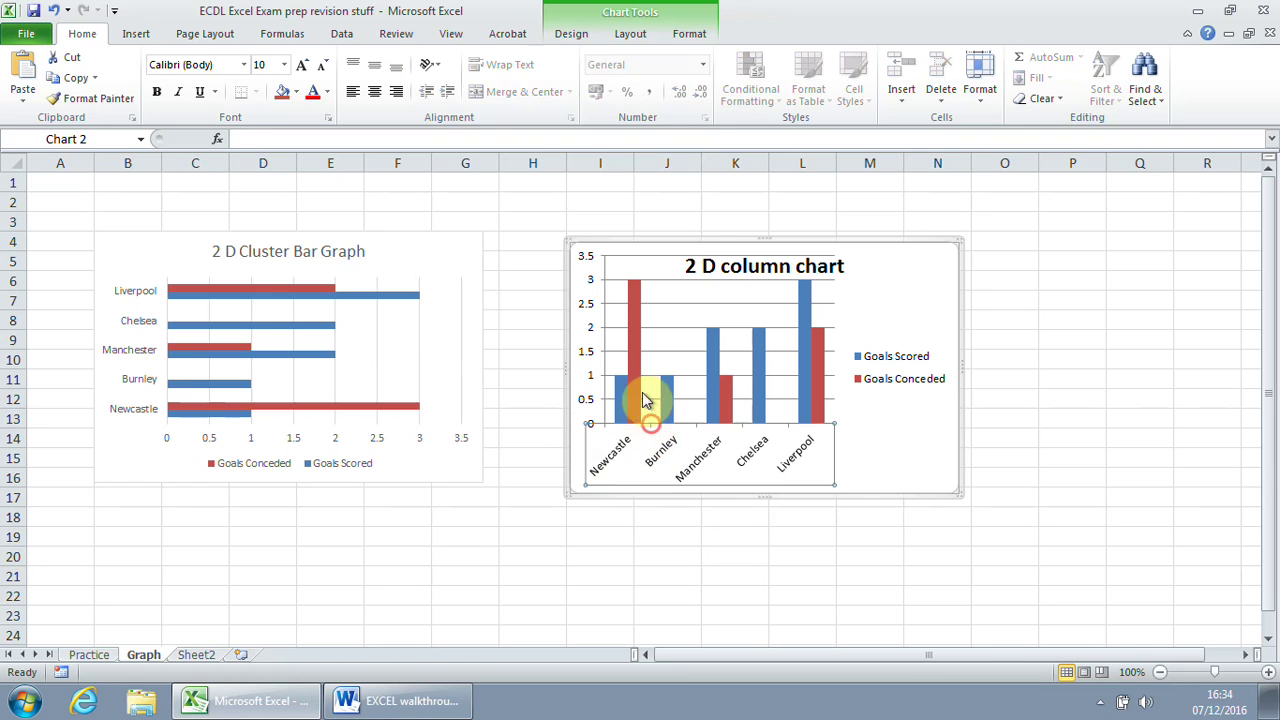
{"action": "left_click", "coordinate": [630, 35]}
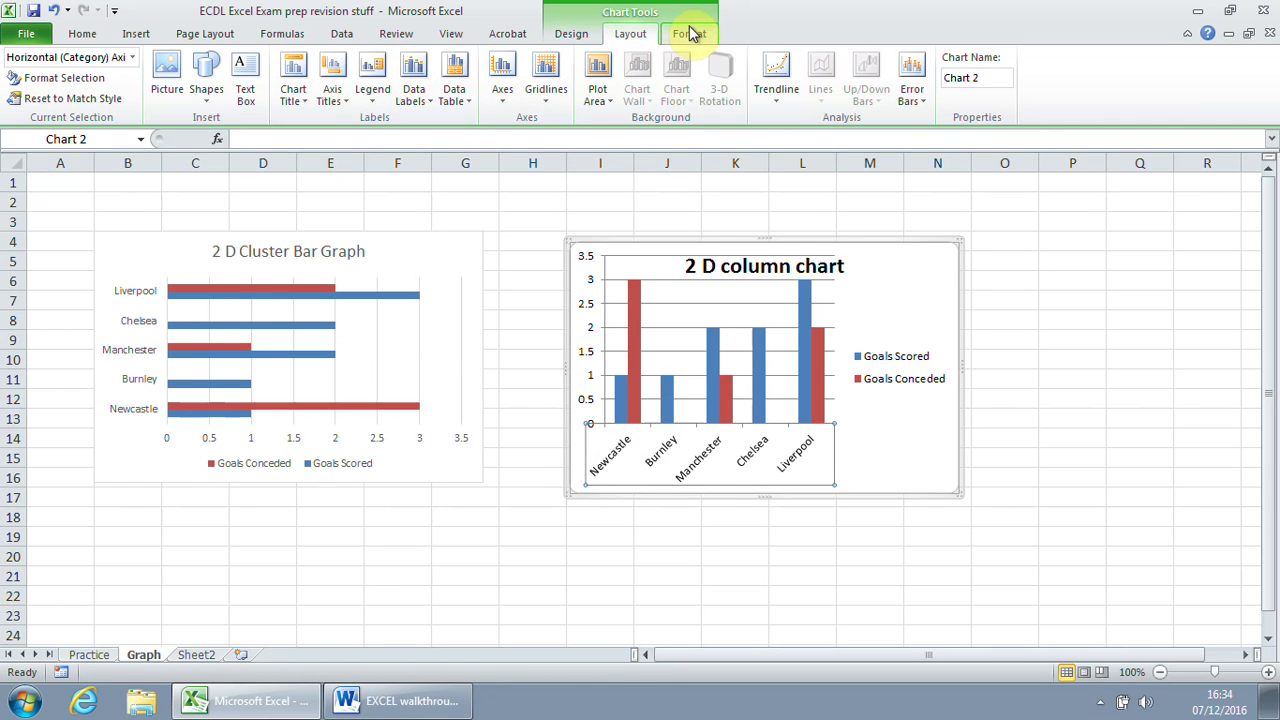
{"action": "left_click", "coordinate": [690, 35]}
{"action": "left_click", "coordinate": [652, 35]}
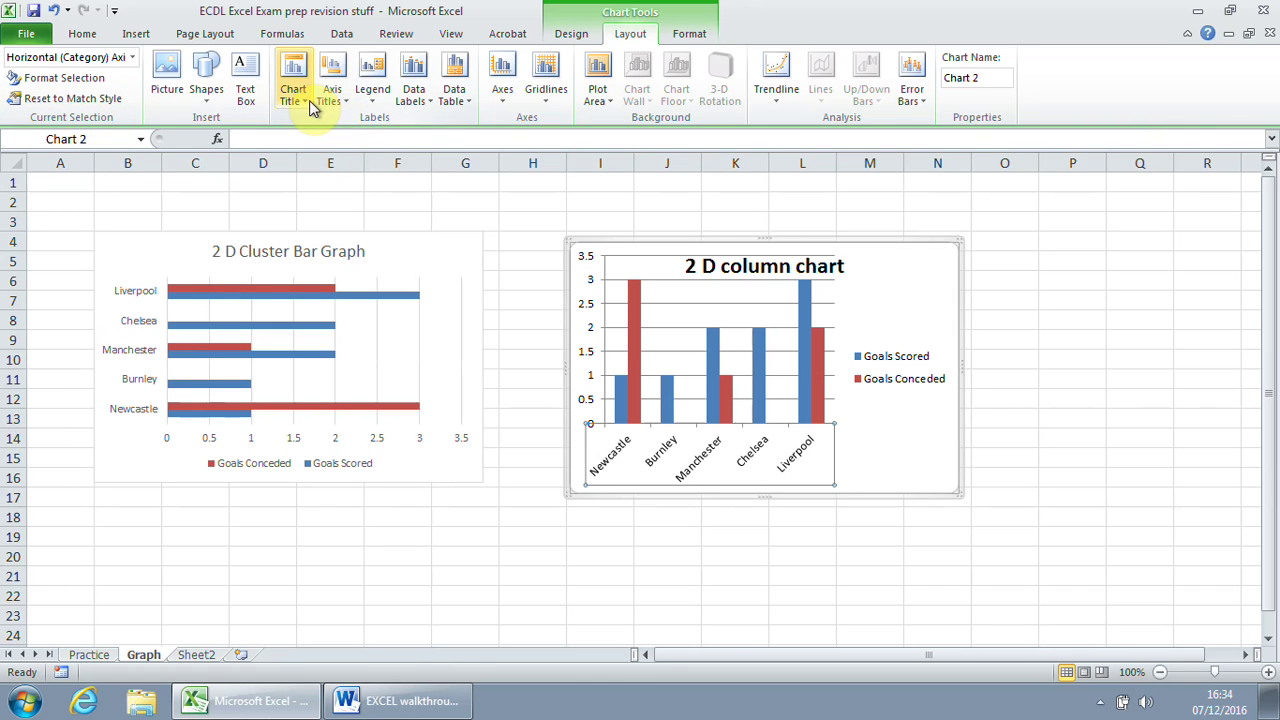
{"action": "left_click", "coordinate": [433, 102]}
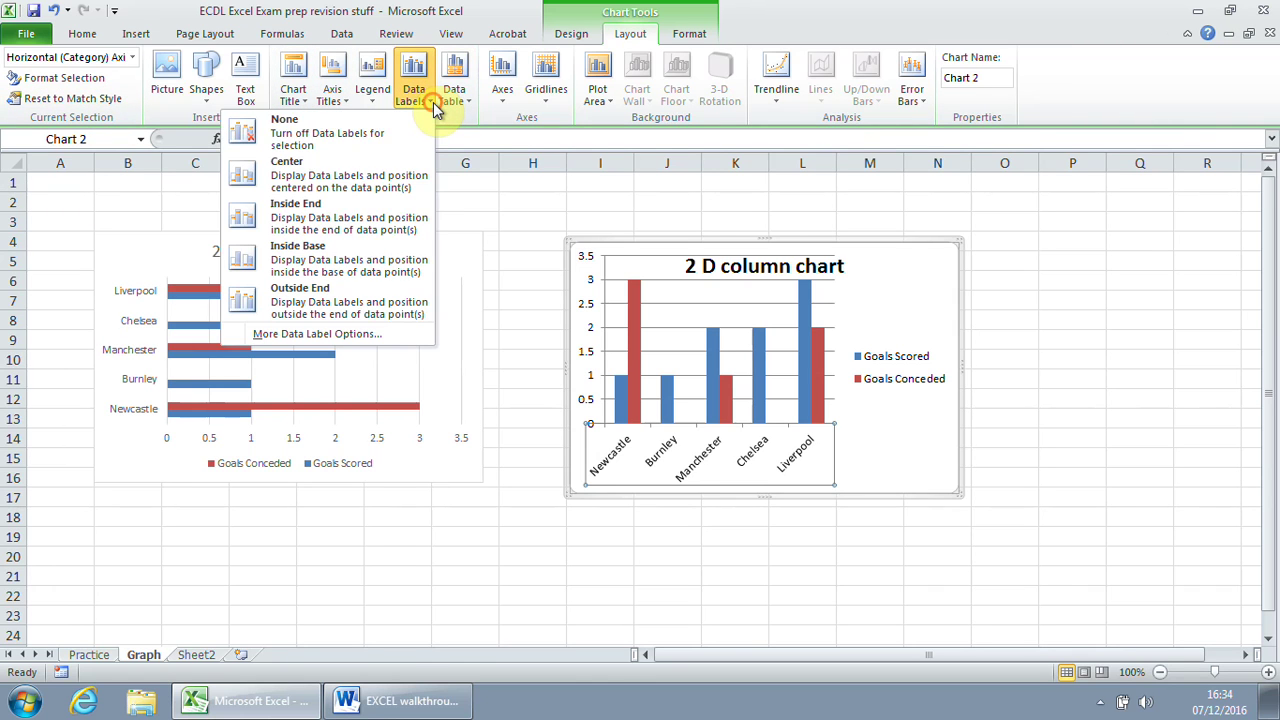
{"action": "left_click", "coordinate": [337, 208]}
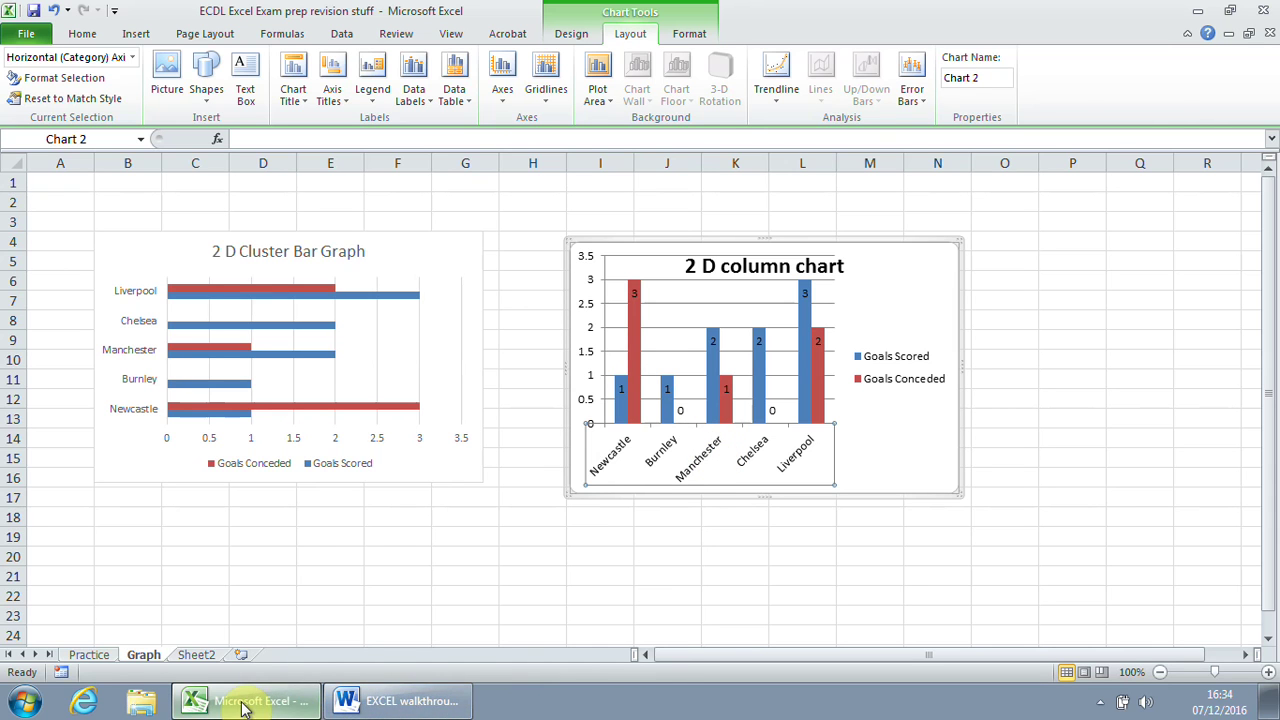
Switch to Word, highlight and read task 10f about changing the bar graph to a pie chart, and return to Excel.
{"action": "left_click", "coordinate": [395, 700]}
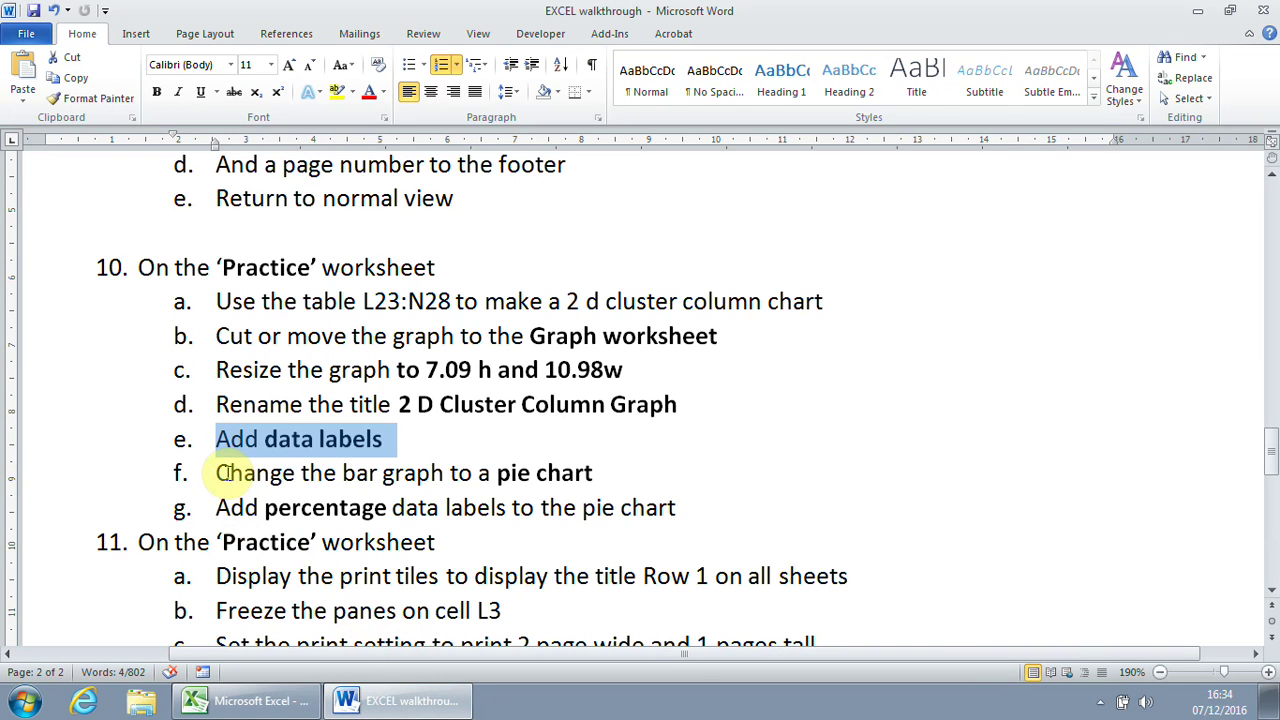
{"action": "left_click_drag", "start_coordinate": [213, 473], "coordinate": [585, 474]}
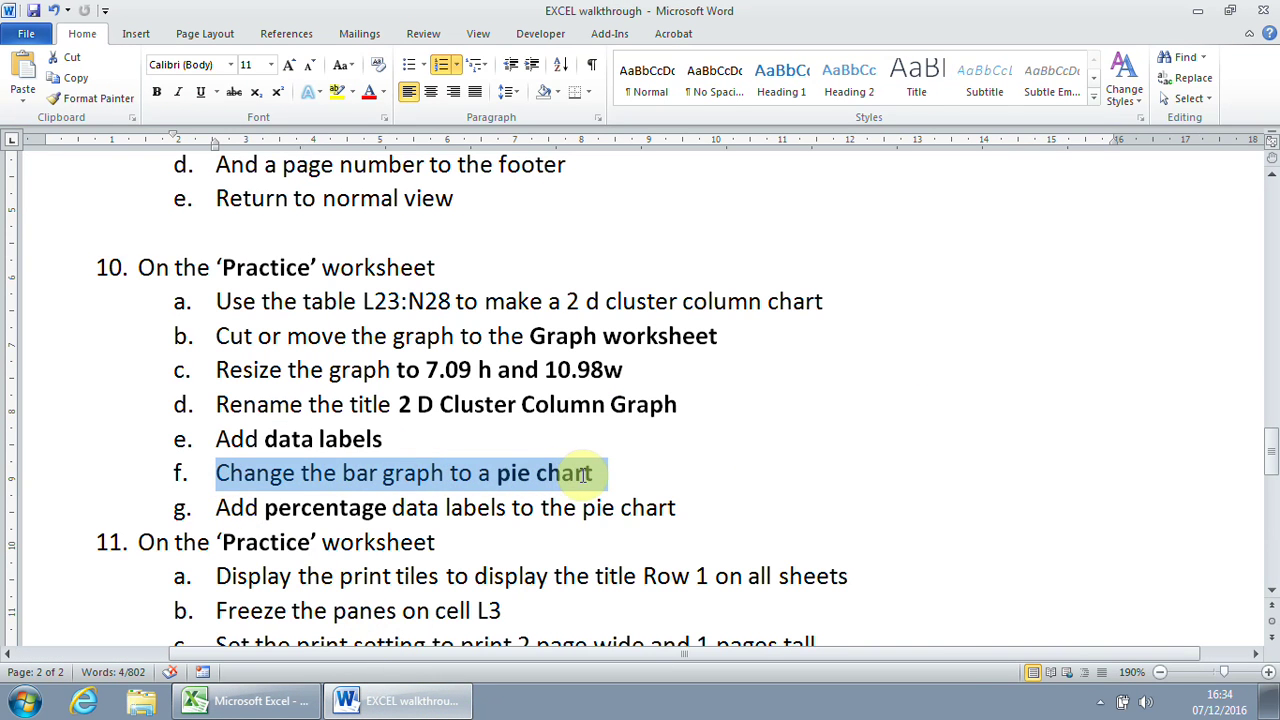
{"action": "left_click", "coordinate": [268, 710]}
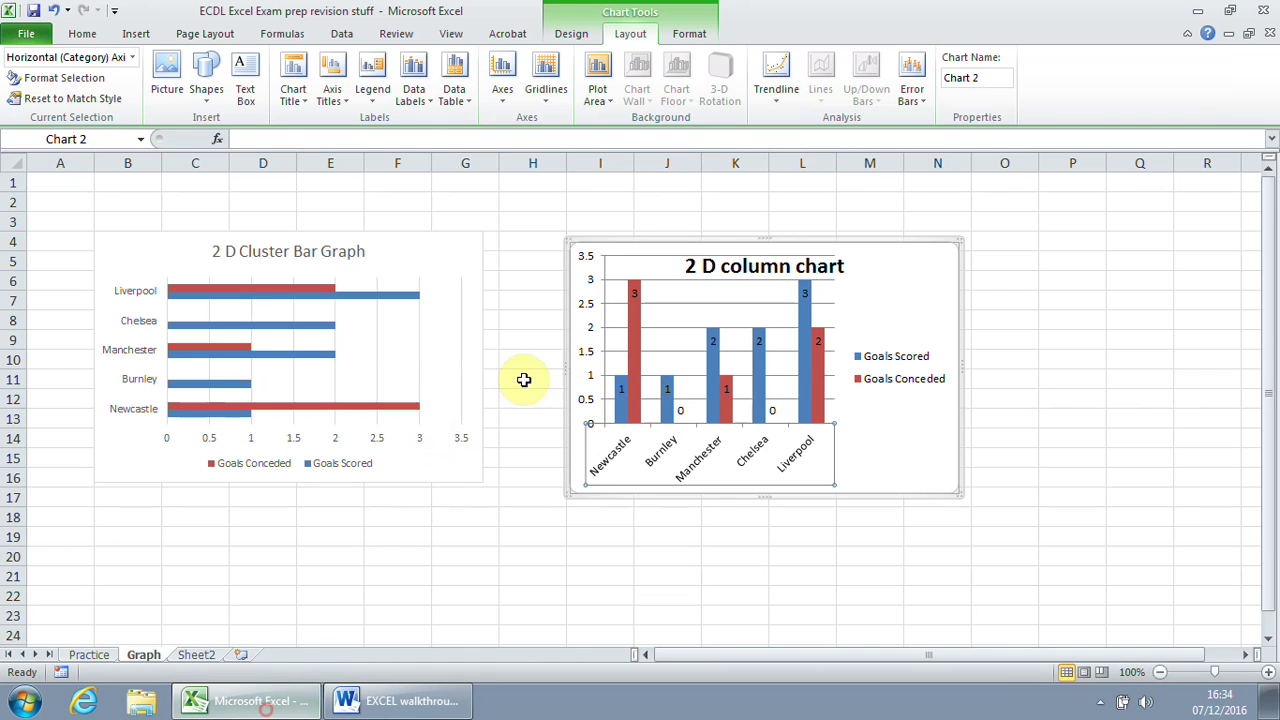
Change the chart type of the 2 D Cluster Bar Graph to a basic 2-D pie chart.
{"action": "left_click", "coordinate": [900, 425]}
{"action": "left_click", "coordinate": [385, 340]}
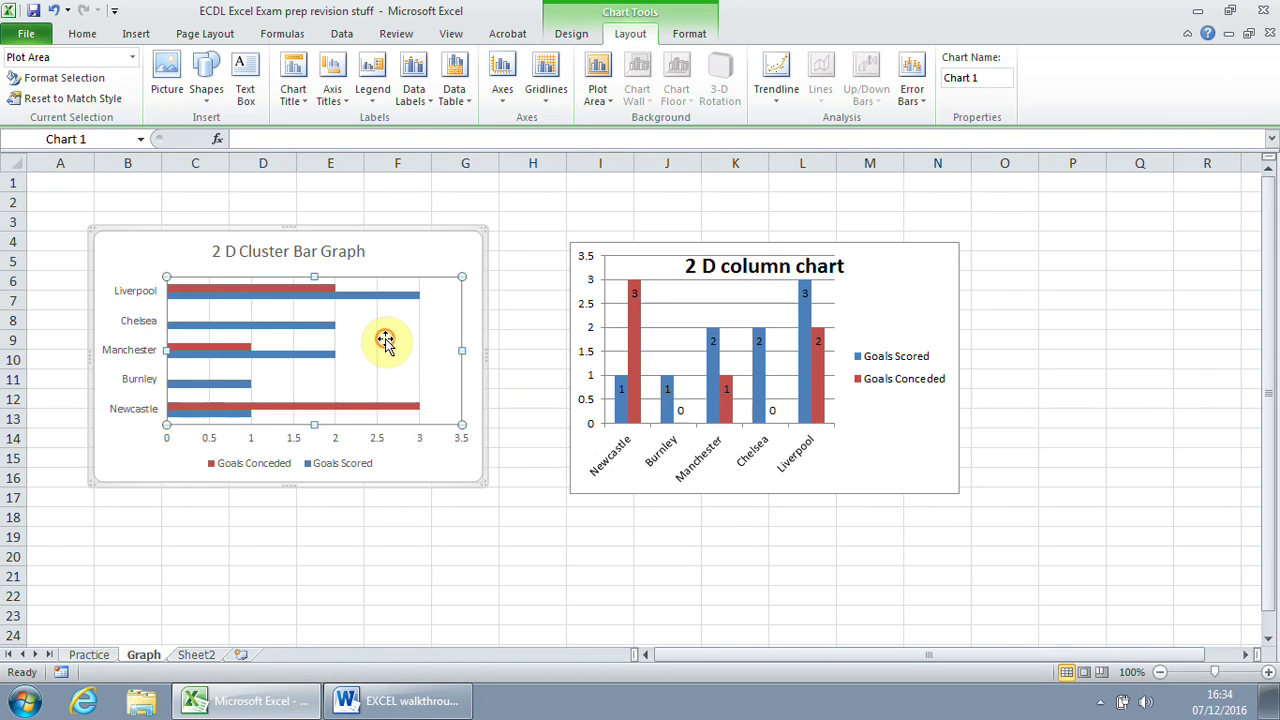
{"action": "left_click", "coordinate": [933, 423]}
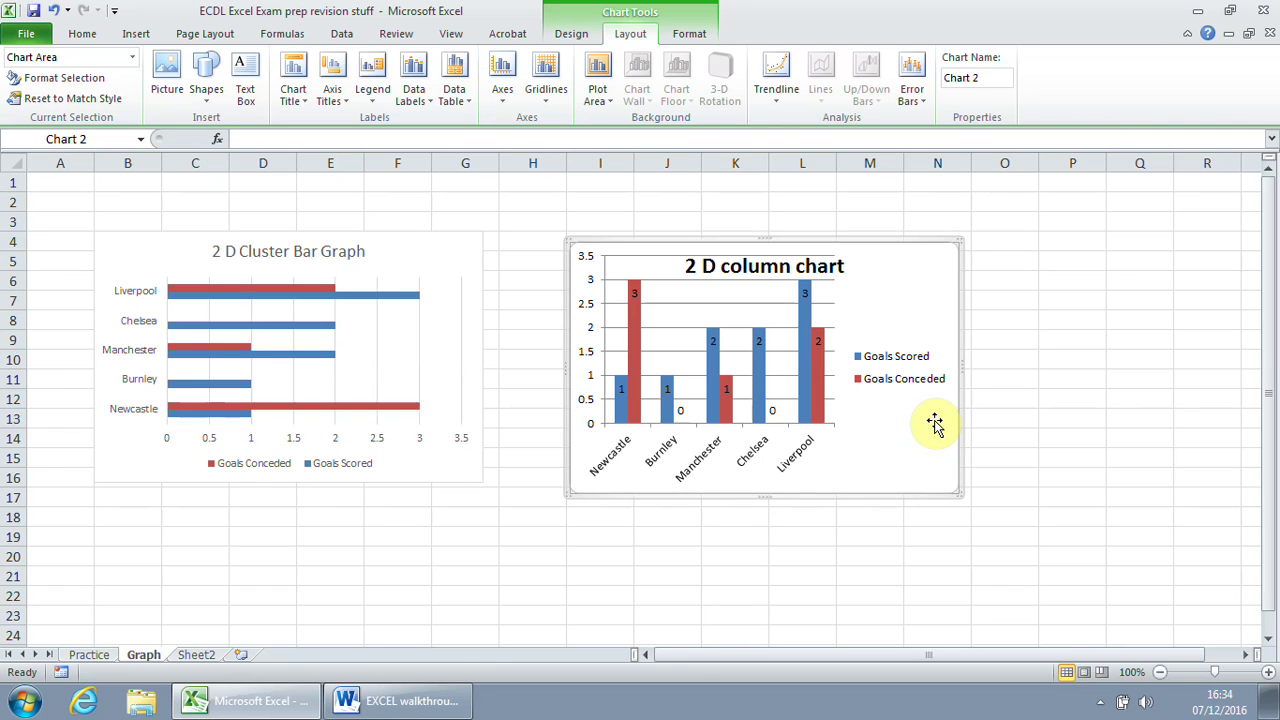
{"action": "left_click", "coordinate": [396, 378]}
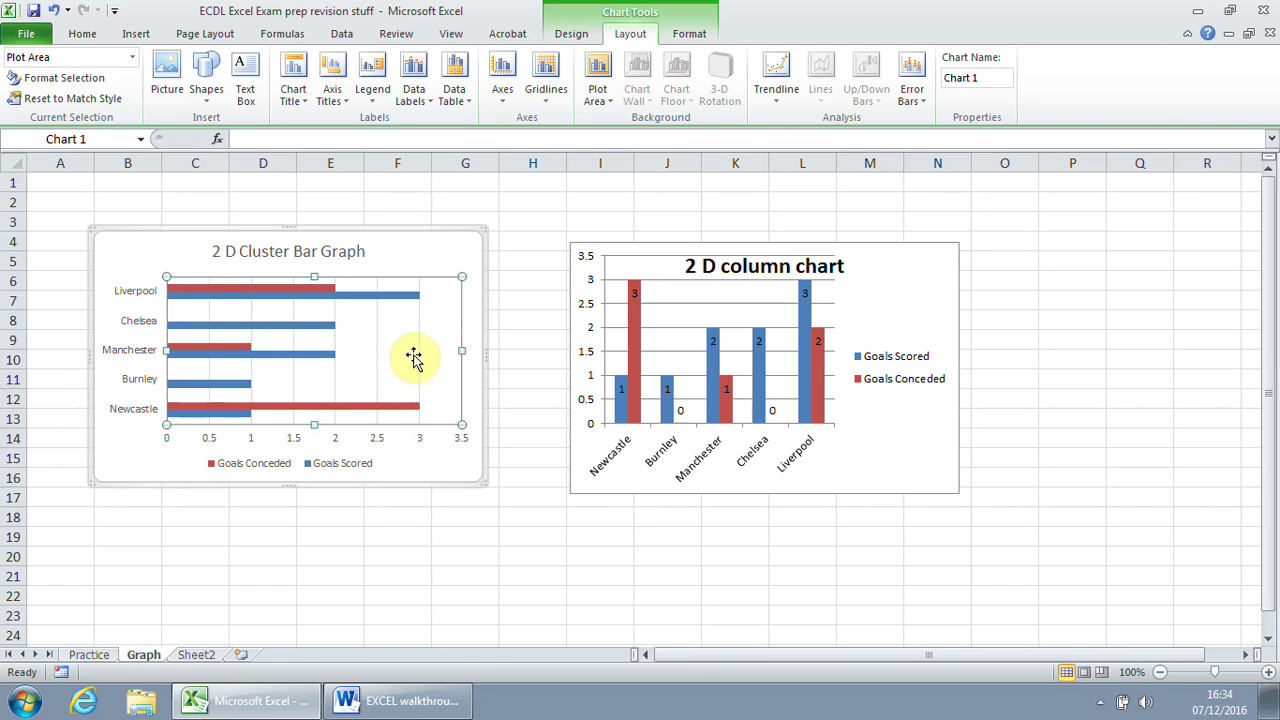
{"action": "left_click", "coordinate": [412, 262]}
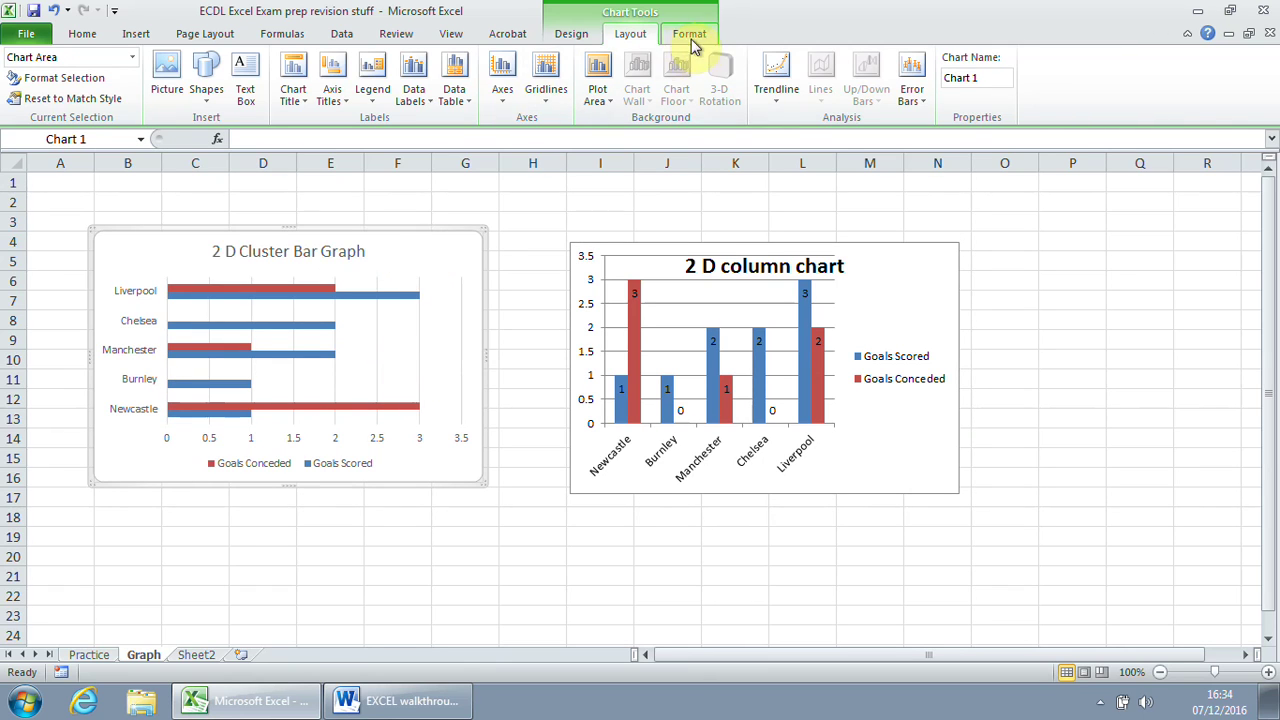
{"action": "left_click", "coordinate": [572, 36]}
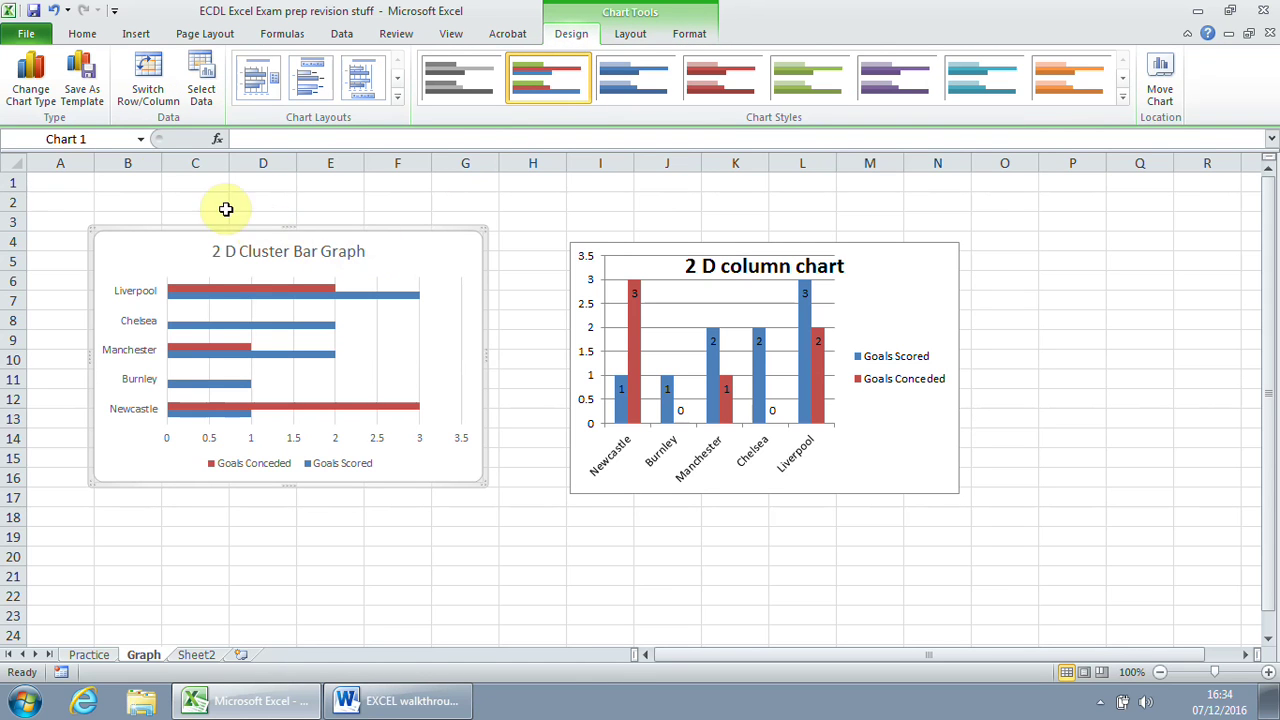
{"action": "left_click", "coordinate": [36, 88]}
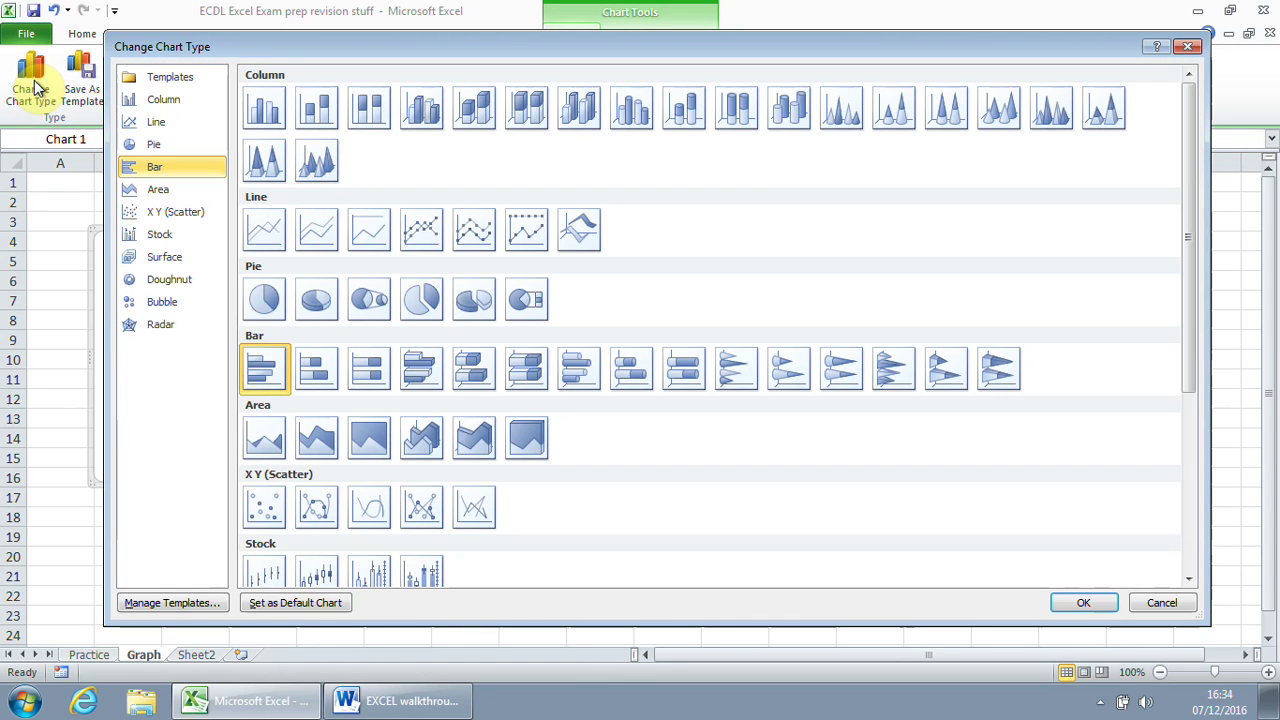
{"action": "left_click", "coordinate": [265, 303]}
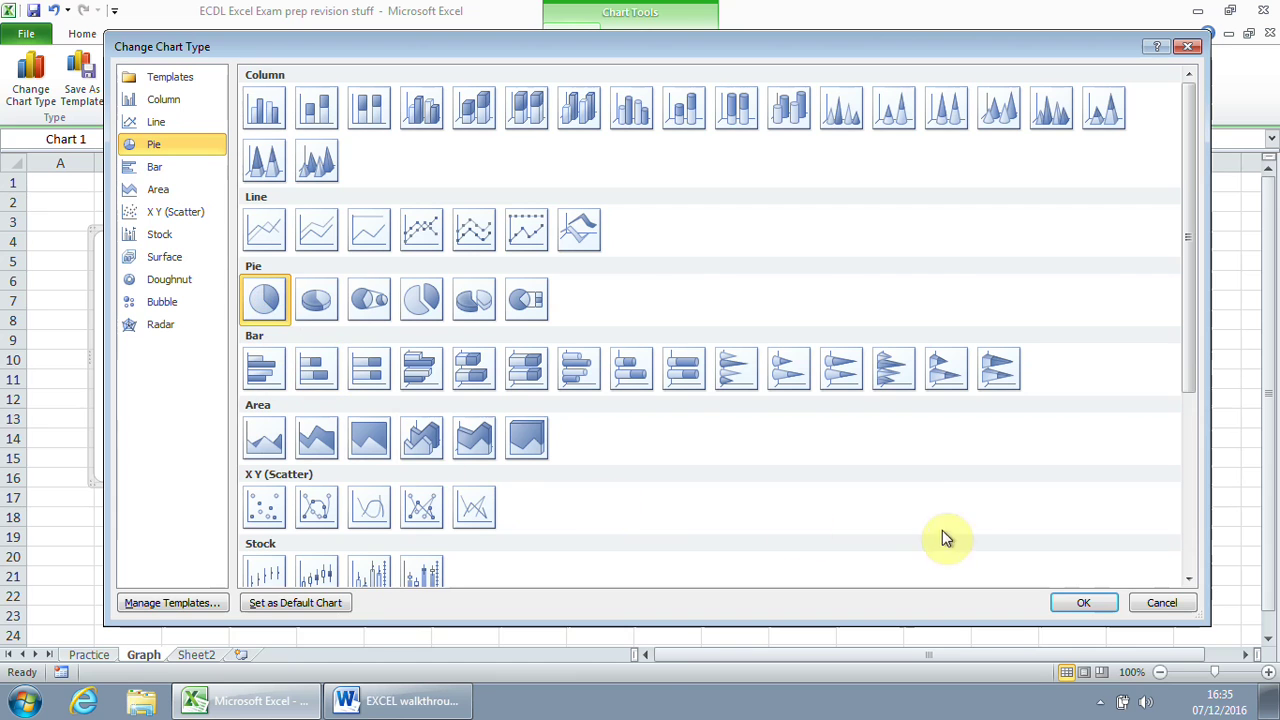
{"action": "left_click", "coordinate": [1085, 603]}
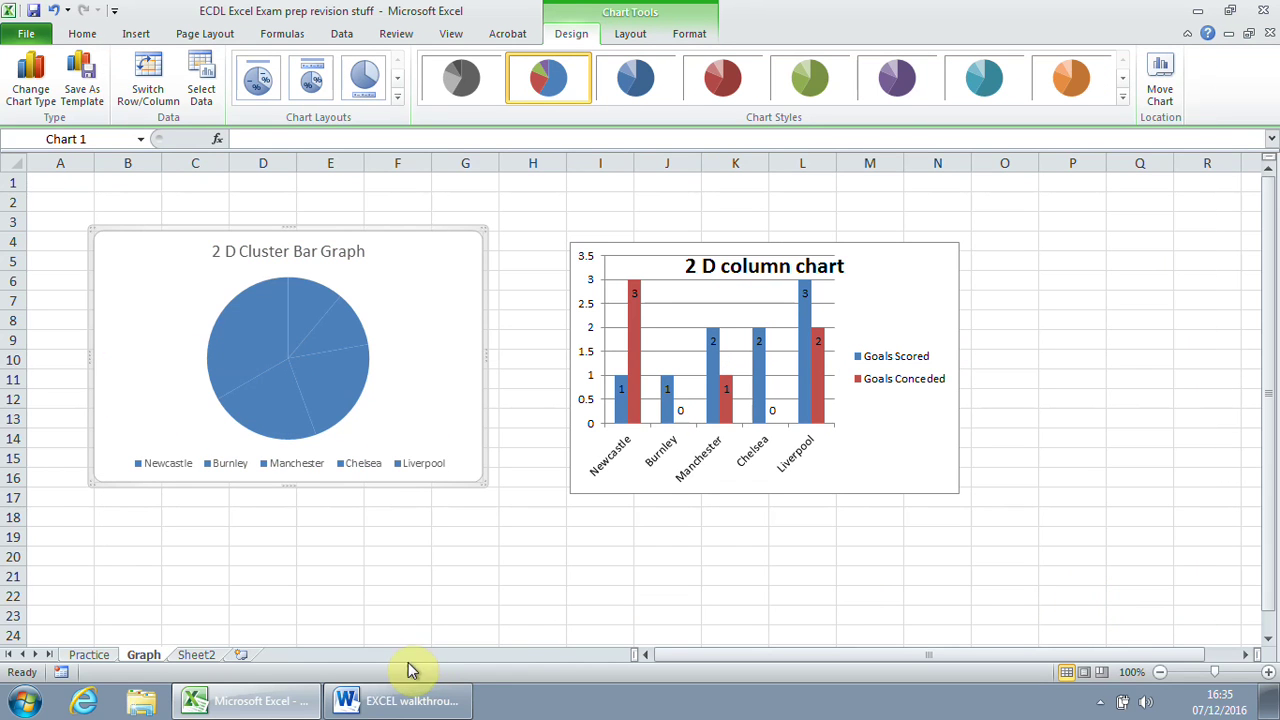
Switch to Word, highlight and read task 10g about percentage data labels, and return to Excel.
{"action": "left_click", "coordinate": [270, 710]}
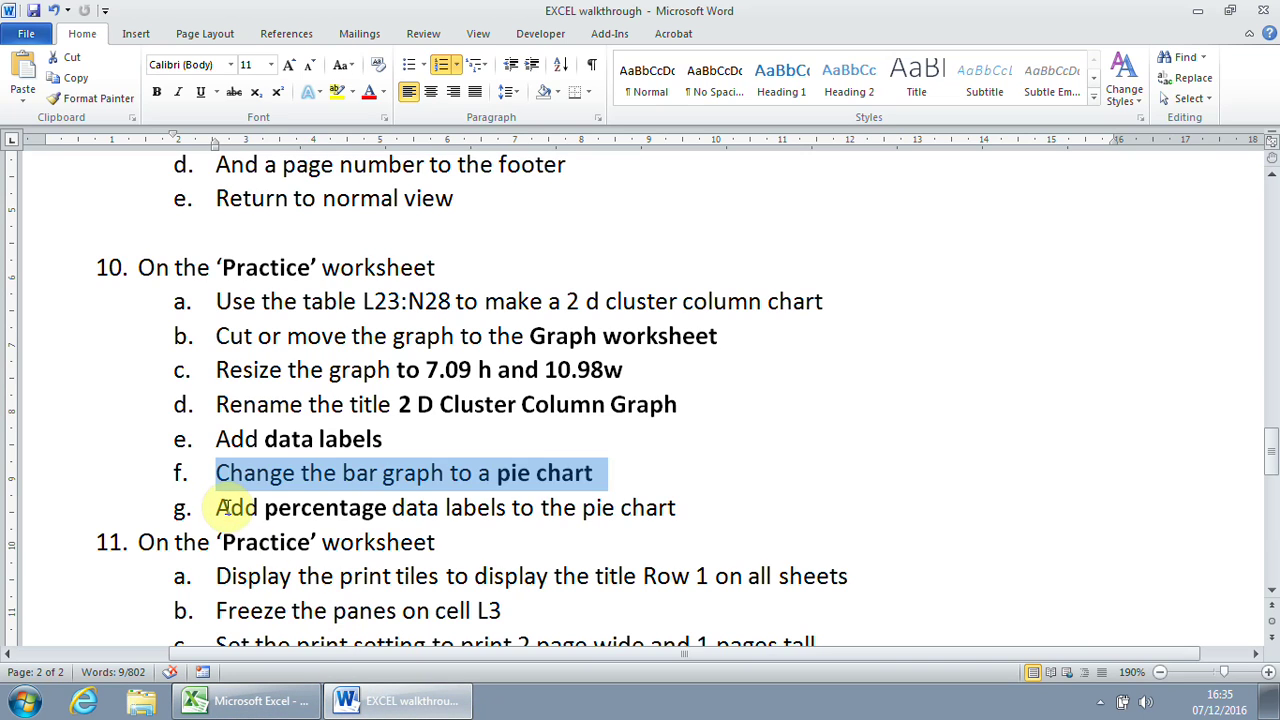
{"action": "left_click_drag", "start_coordinate": [218, 508], "coordinate": [688, 514]}
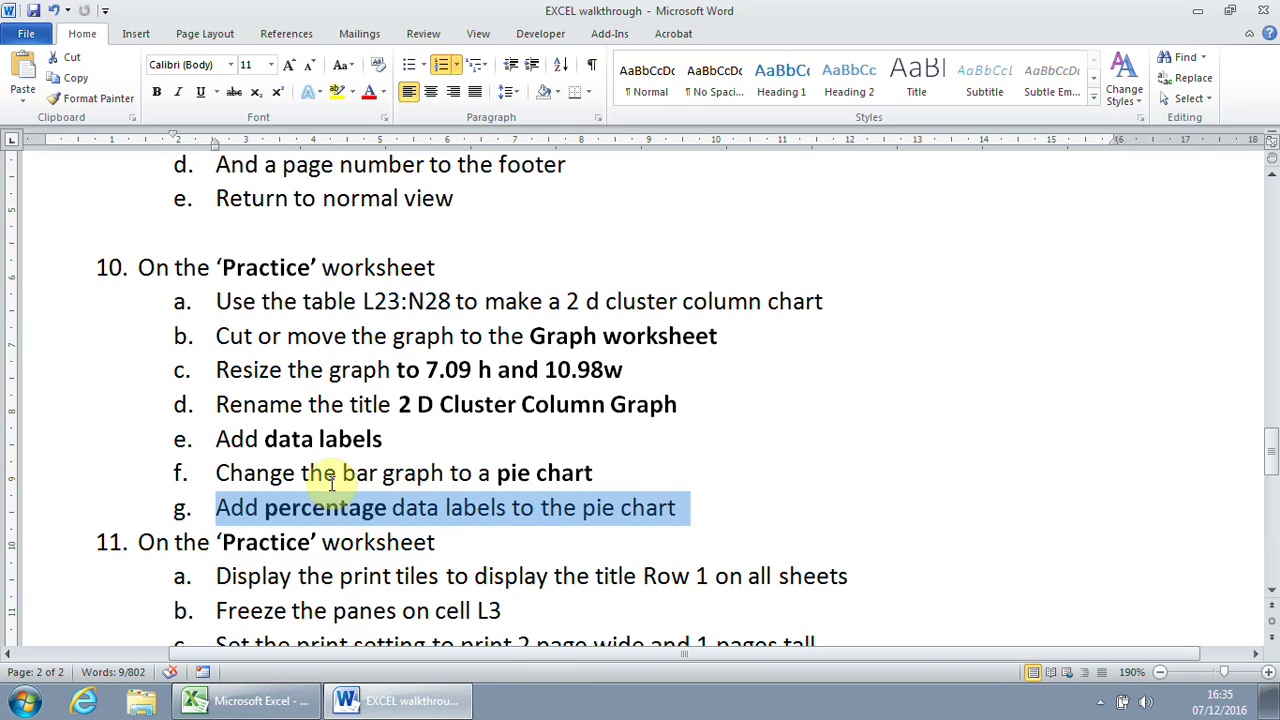
{"action": "left_click", "coordinate": [255, 700]}
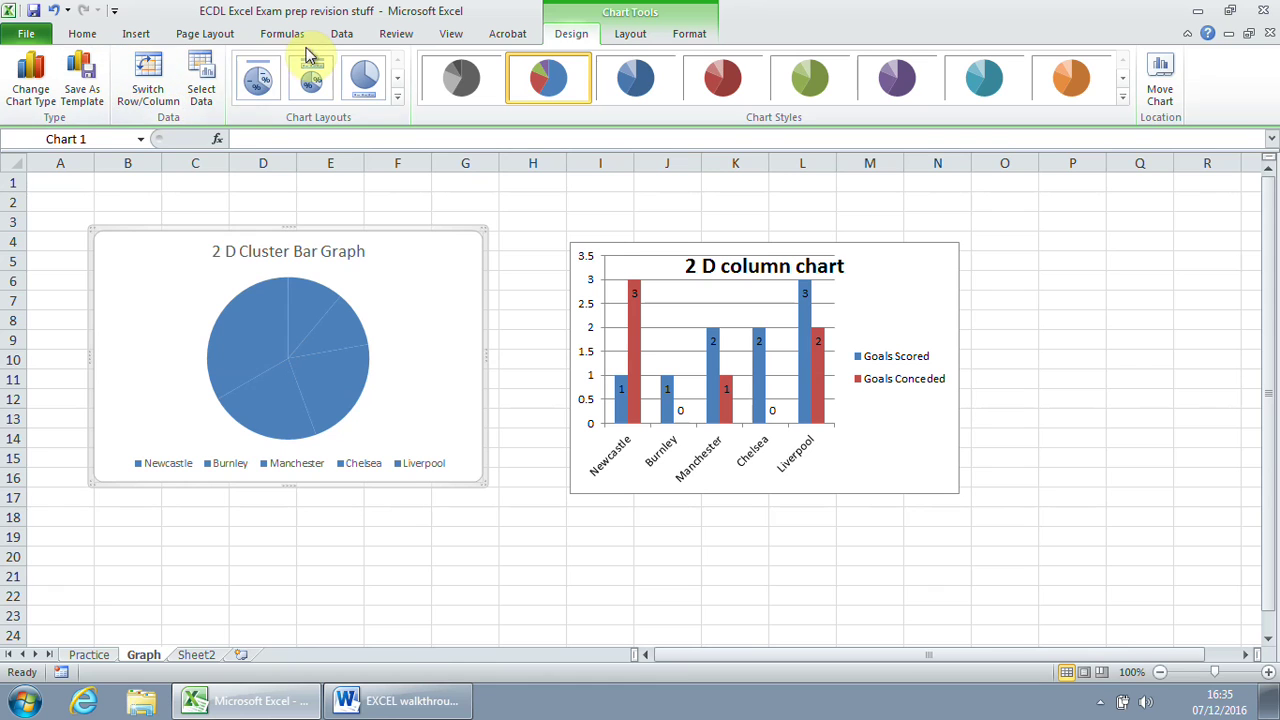
Add data labels to the pie chart showing only the percentage, with leader lines and the Best Fit position.
{"action": "left_click", "coordinate": [630, 34]}
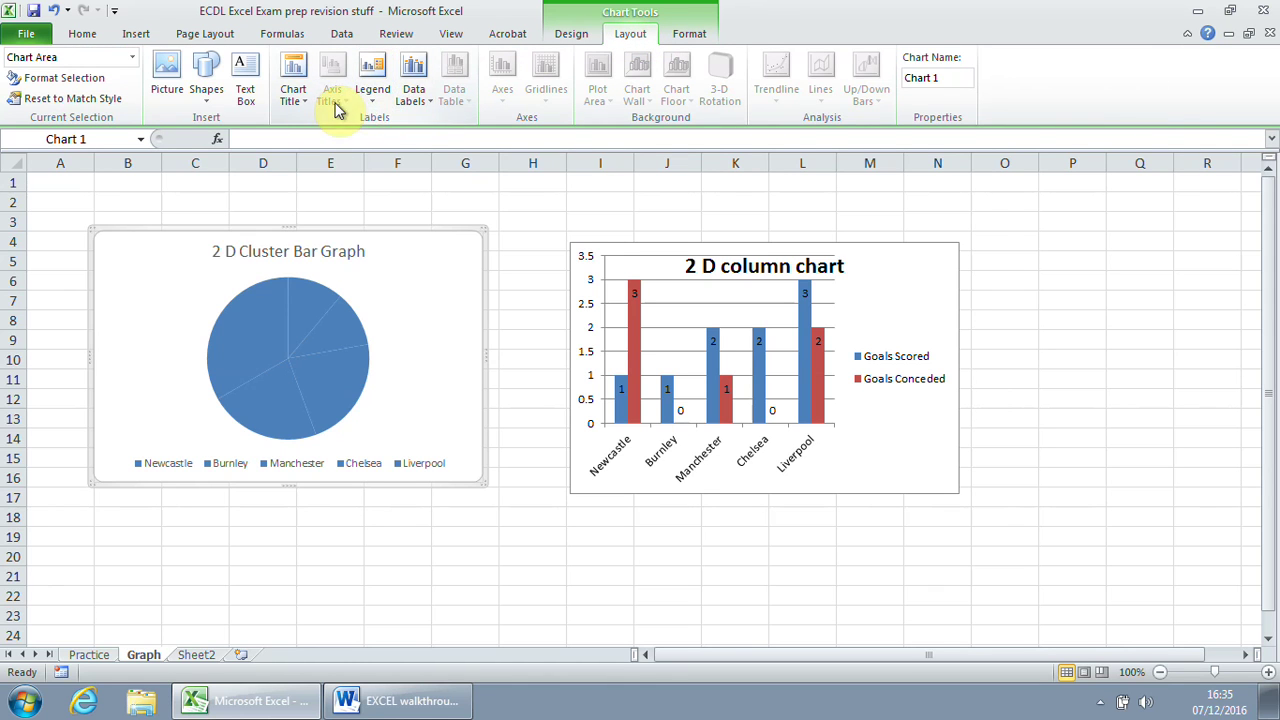
{"action": "left_click", "coordinate": [420, 100]}
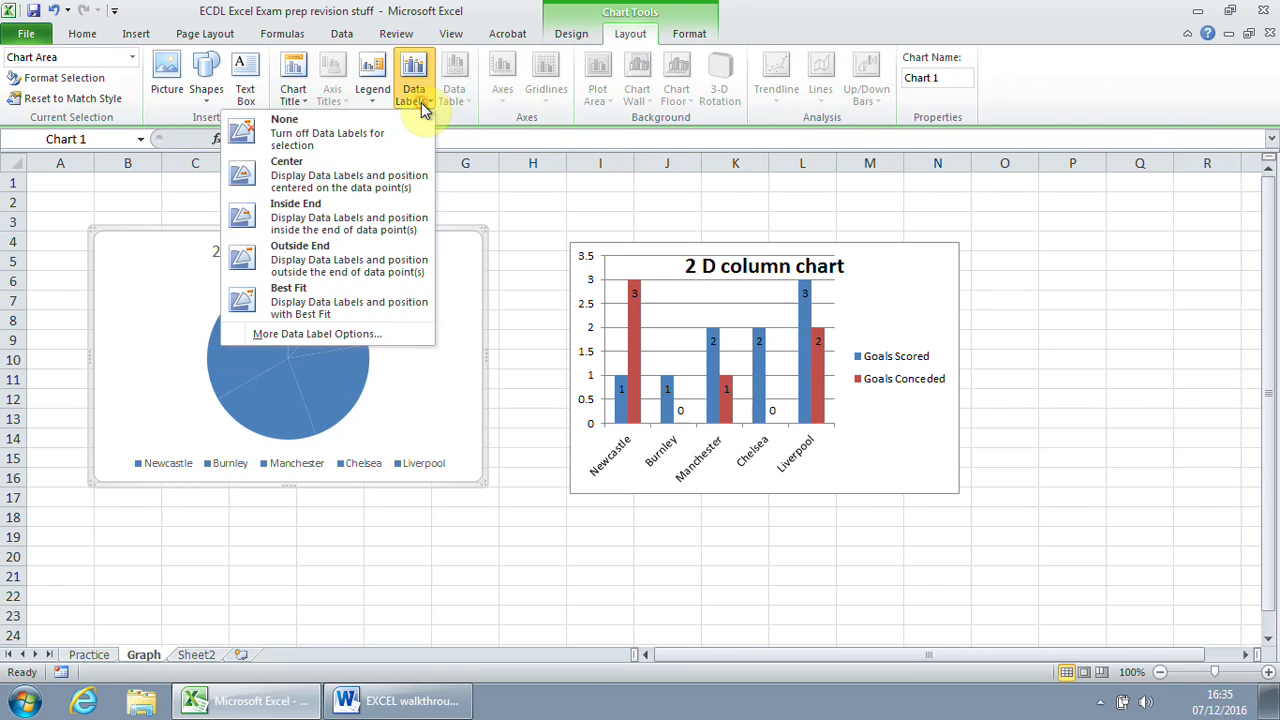
{"action": "left_click", "coordinate": [300, 336]}
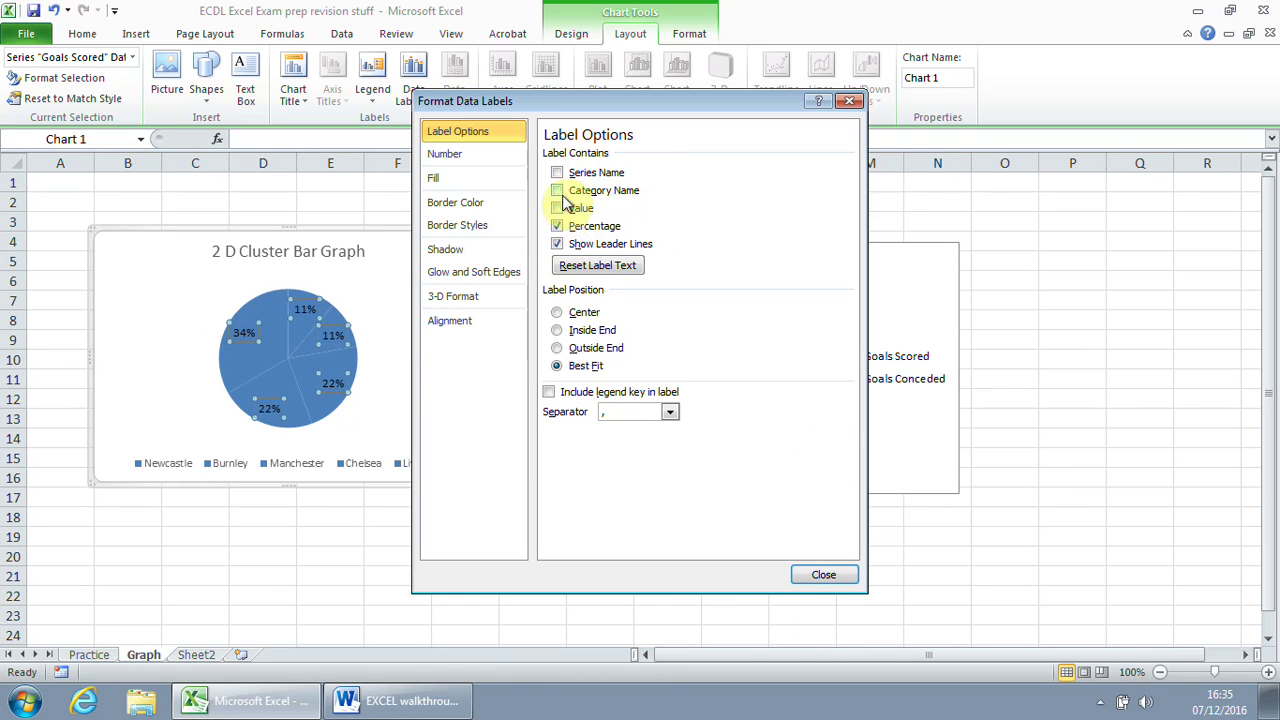
{"action": "left_click", "coordinate": [823, 574]}
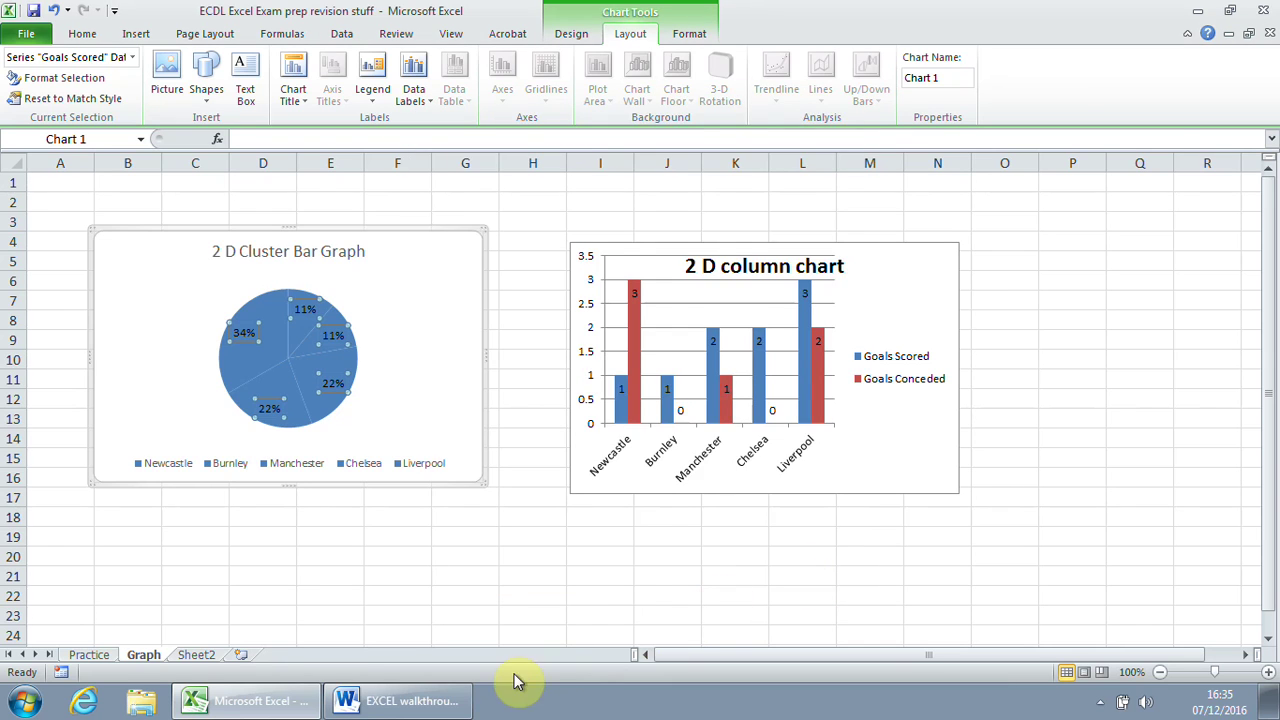
Switch to Word, highlight and read task 11a about repeating title row 1 on all printed sheets, and return to Excel.
{"action": "left_click", "coordinate": [395, 704]}
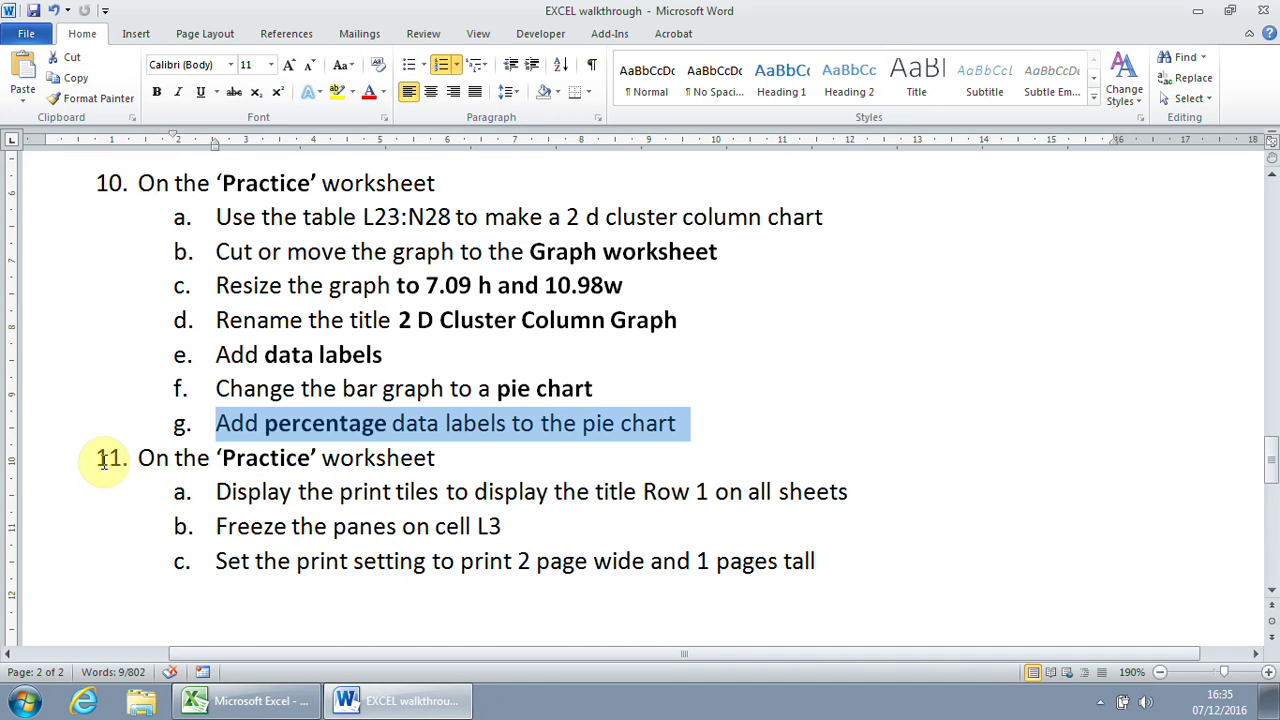
{"action": "left_click", "coordinate": [108, 458]}
{"action": "left_click_drag", "start_coordinate": [108, 458], "coordinate": [192, 458]}
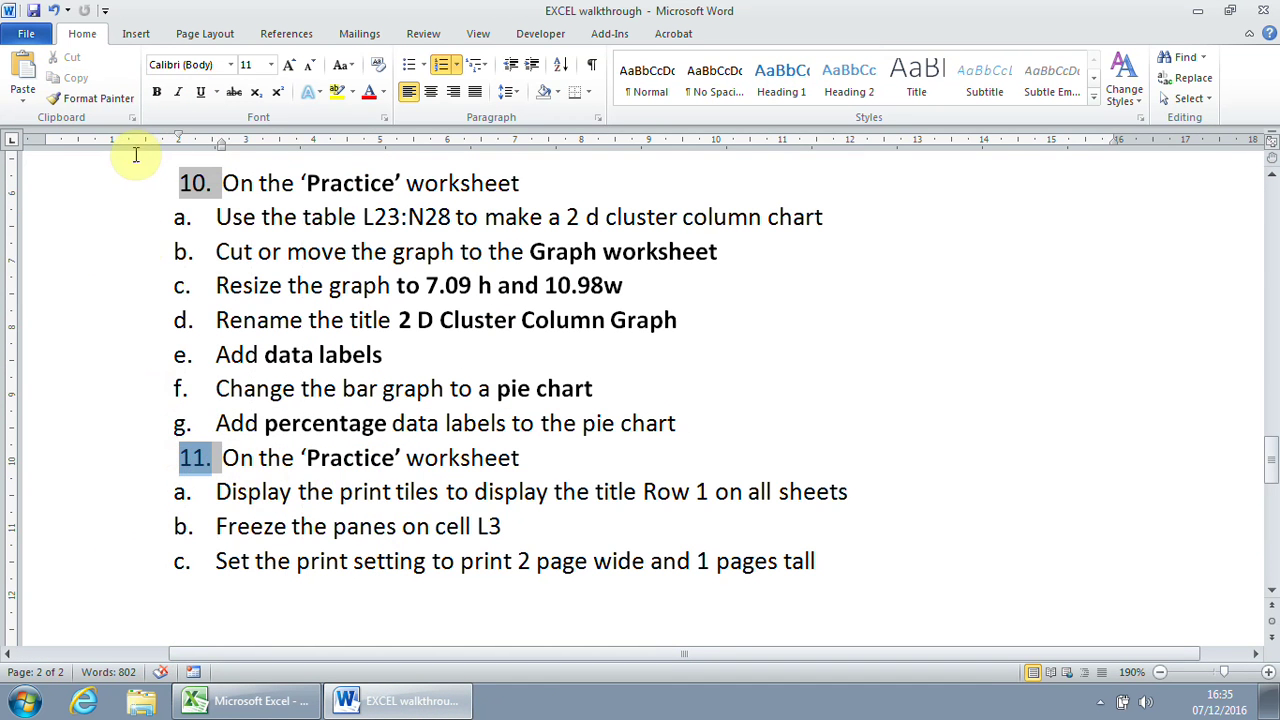
{"action": "left_click", "coordinate": [56, 10]}
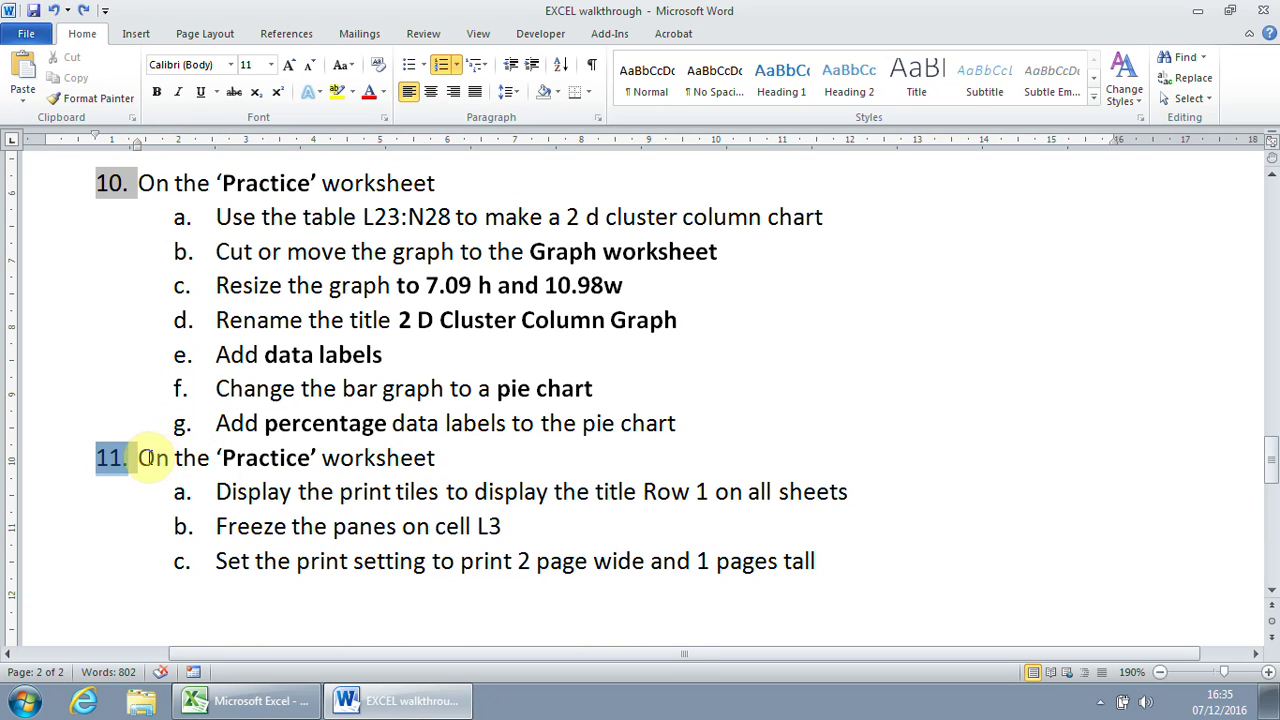
{"action": "left_click_drag", "start_coordinate": [148, 458], "coordinate": [345, 462]}
{"action": "left_click_drag", "start_coordinate": [218, 491], "coordinate": [848, 506]}
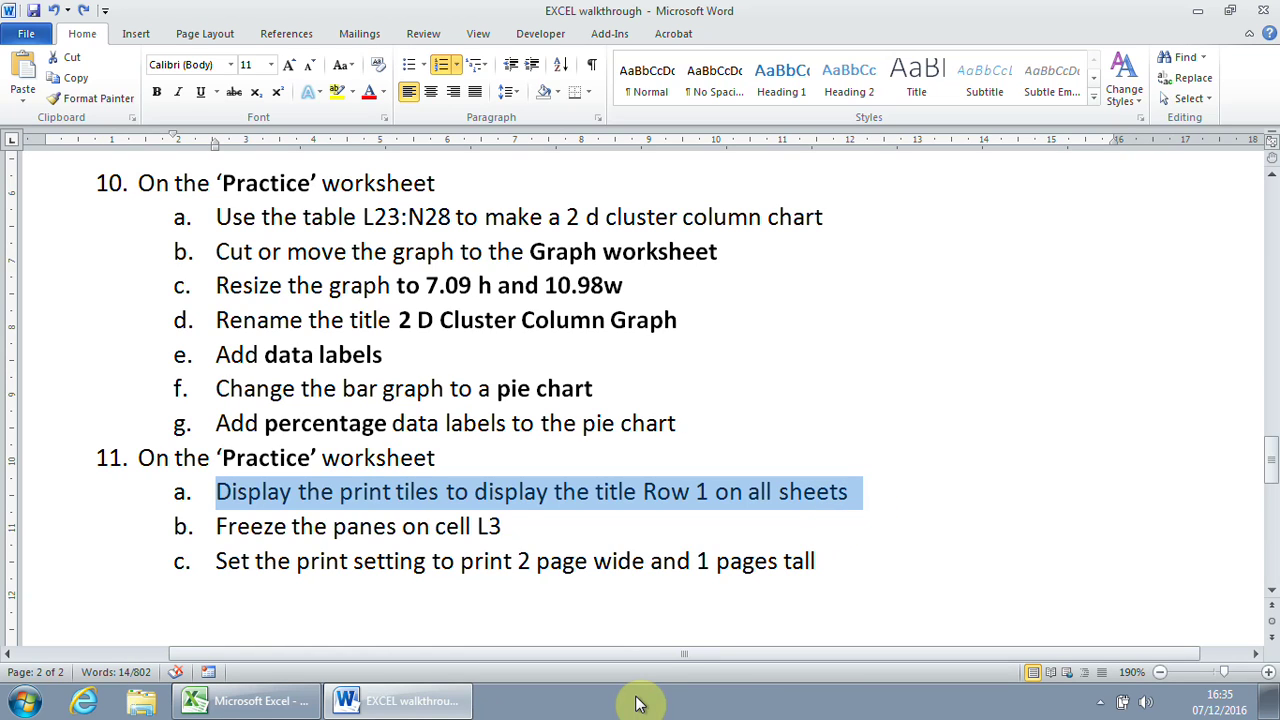
{"action": "mouse_move", "coordinate": [265, 707]}
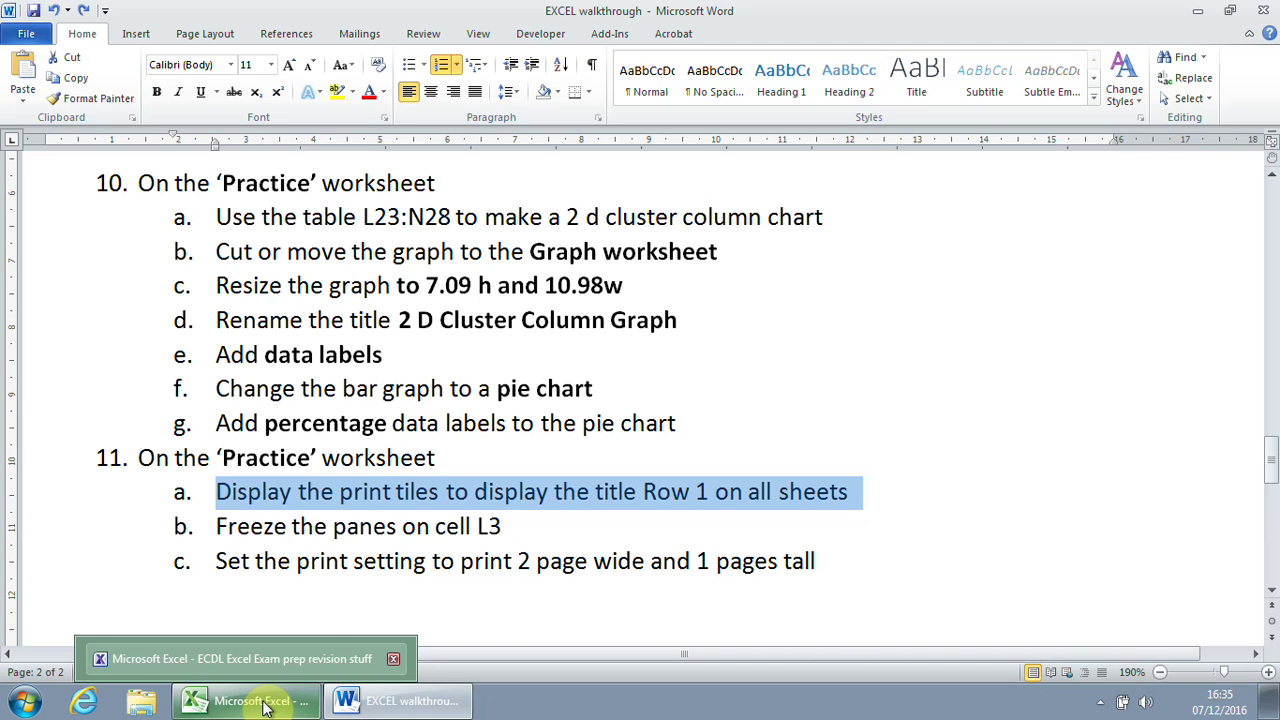
{"action": "left_click", "coordinate": [265, 704]}
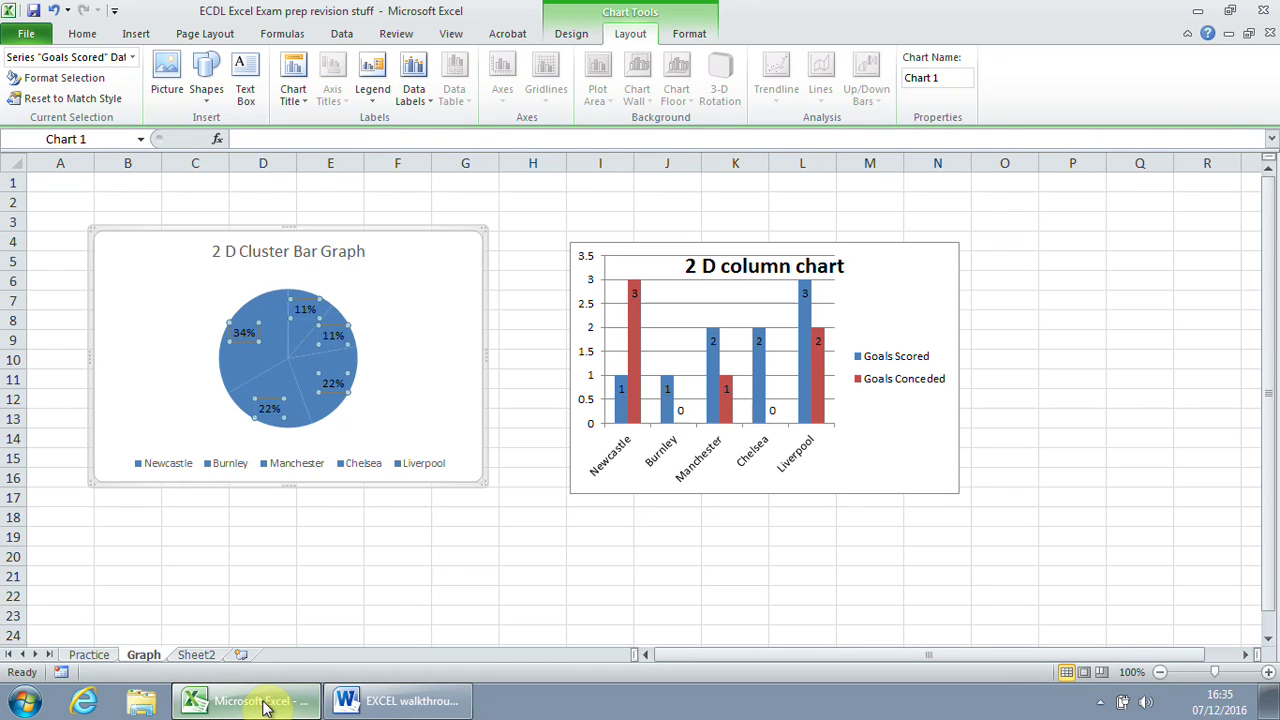
Open the Practice worksheet and look at its row 1 title and the page layout options for print titles.
{"action": "left_click", "coordinate": [108, 656]}
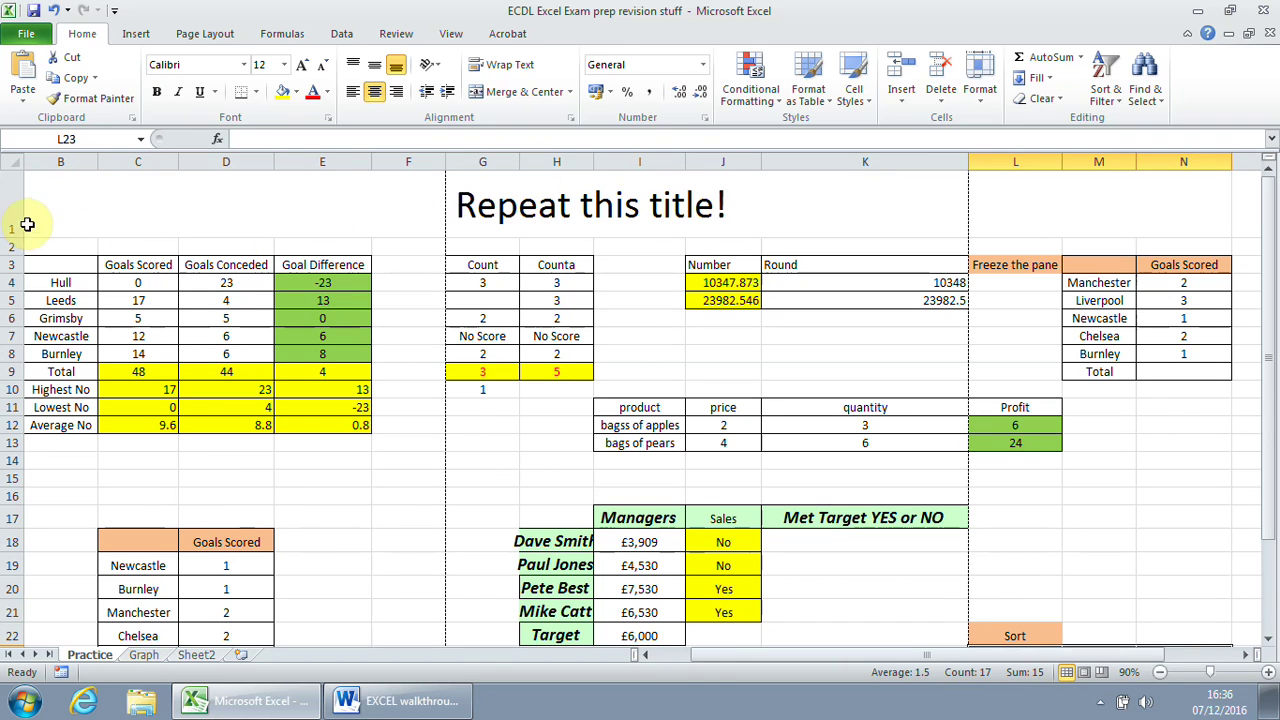
{"action": "left_click_drag", "start_coordinate": [960, 655], "coordinate": [922, 656]}
{"action": "left_click", "coordinate": [206, 33]}
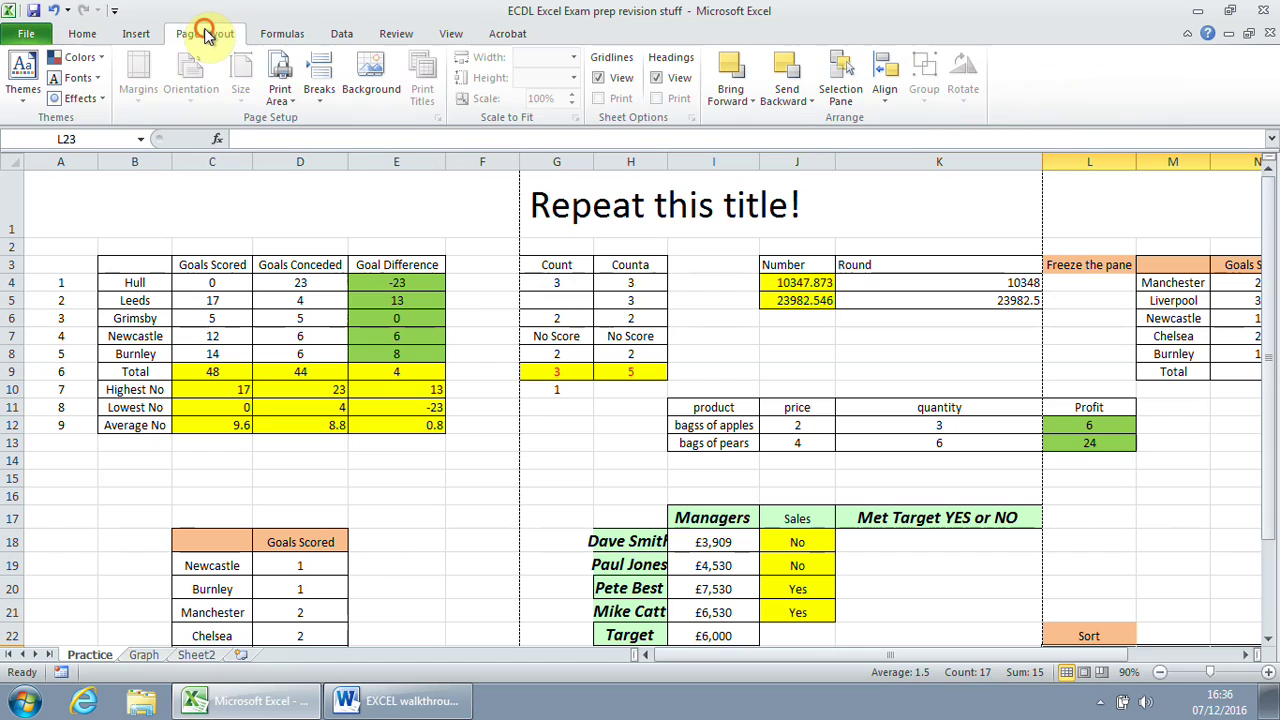
{"action": "left_click", "coordinate": [455, 214]}
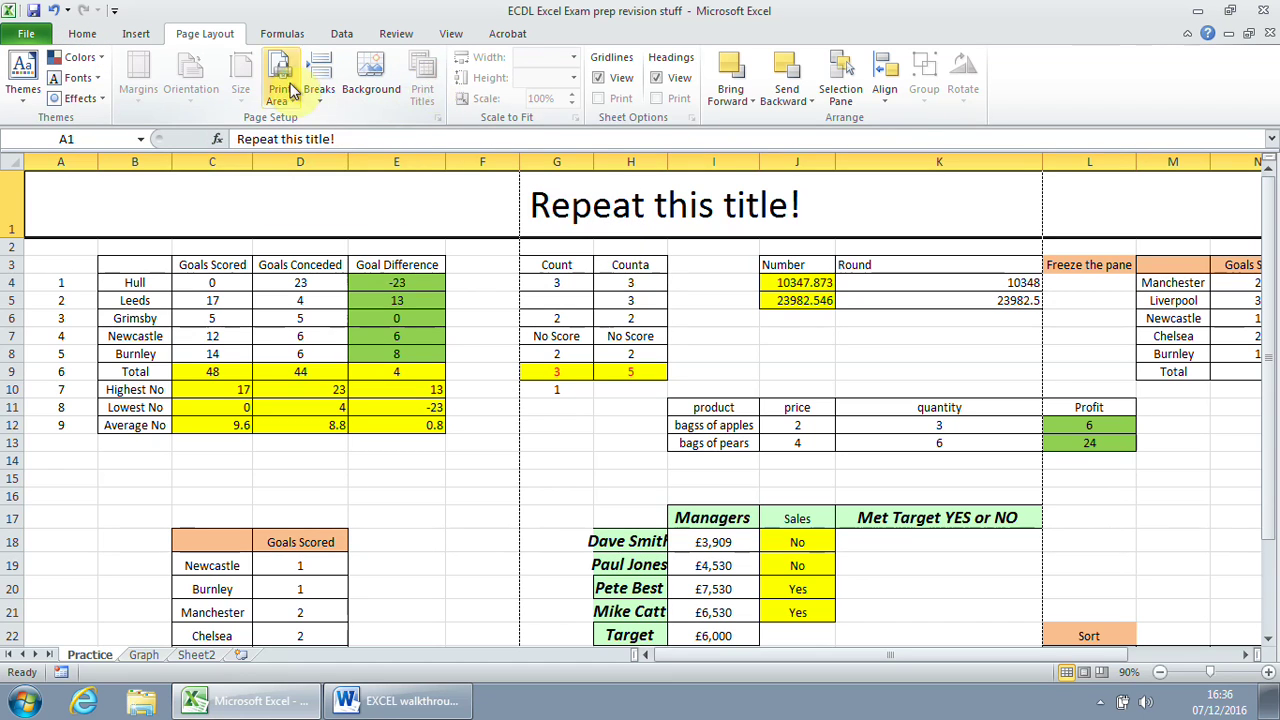
{"action": "left_click", "coordinate": [470, 349]}
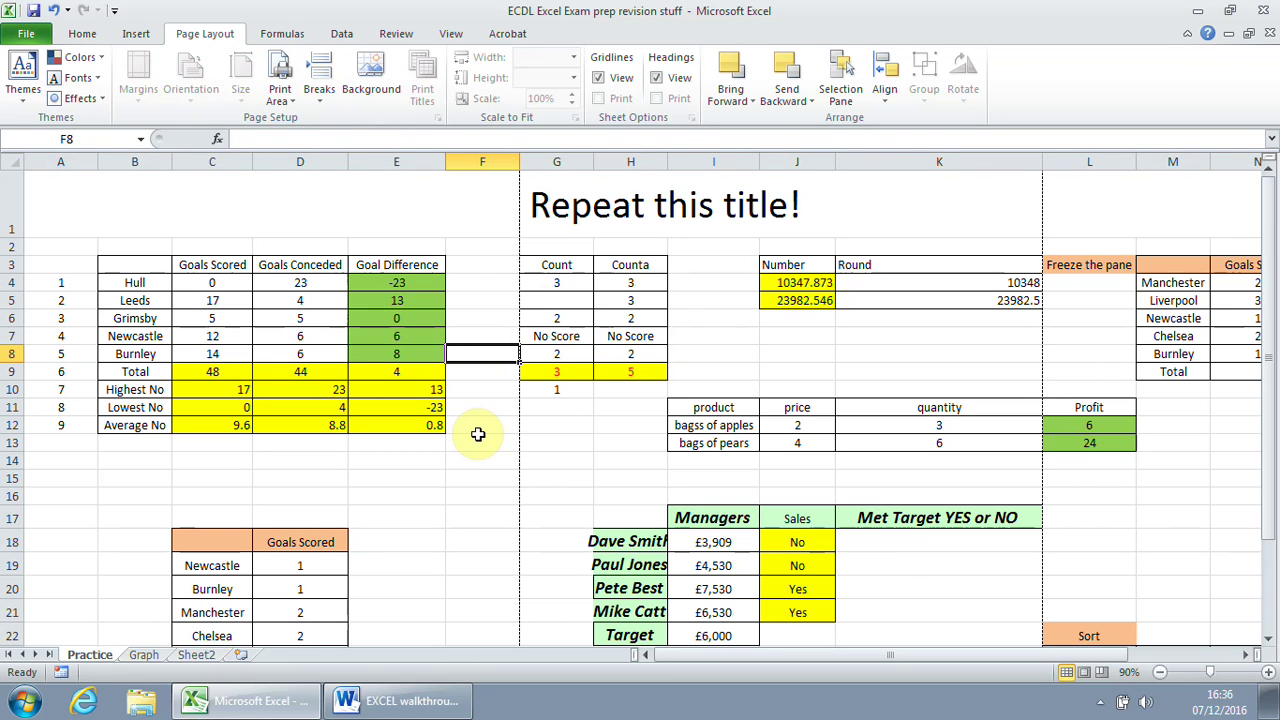
Save the workbook as ECDL Excel Exam prep revision complete in the ECDL EXCEL Walk folder, replacing the existing file.
{"action": "left_click", "coordinate": [29, 39]}
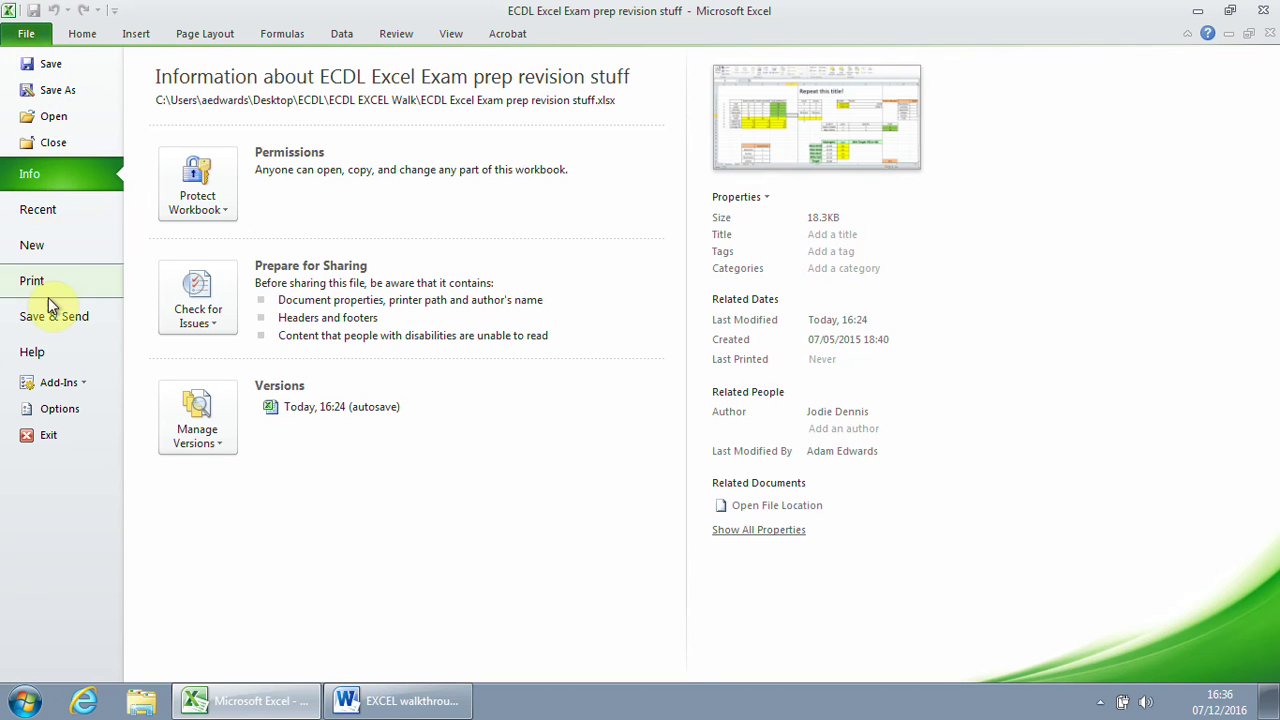
{"action": "left_click", "coordinate": [60, 86]}
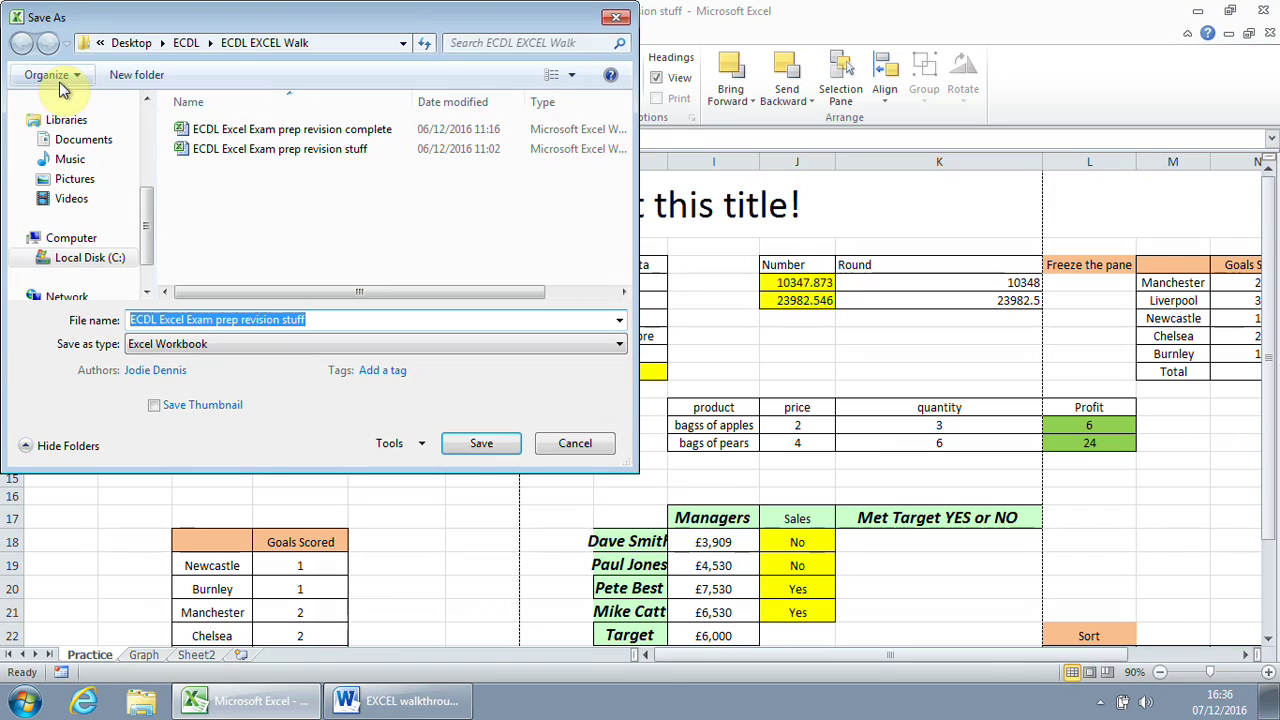
{"action": "double_click", "coordinate": [325, 129]}
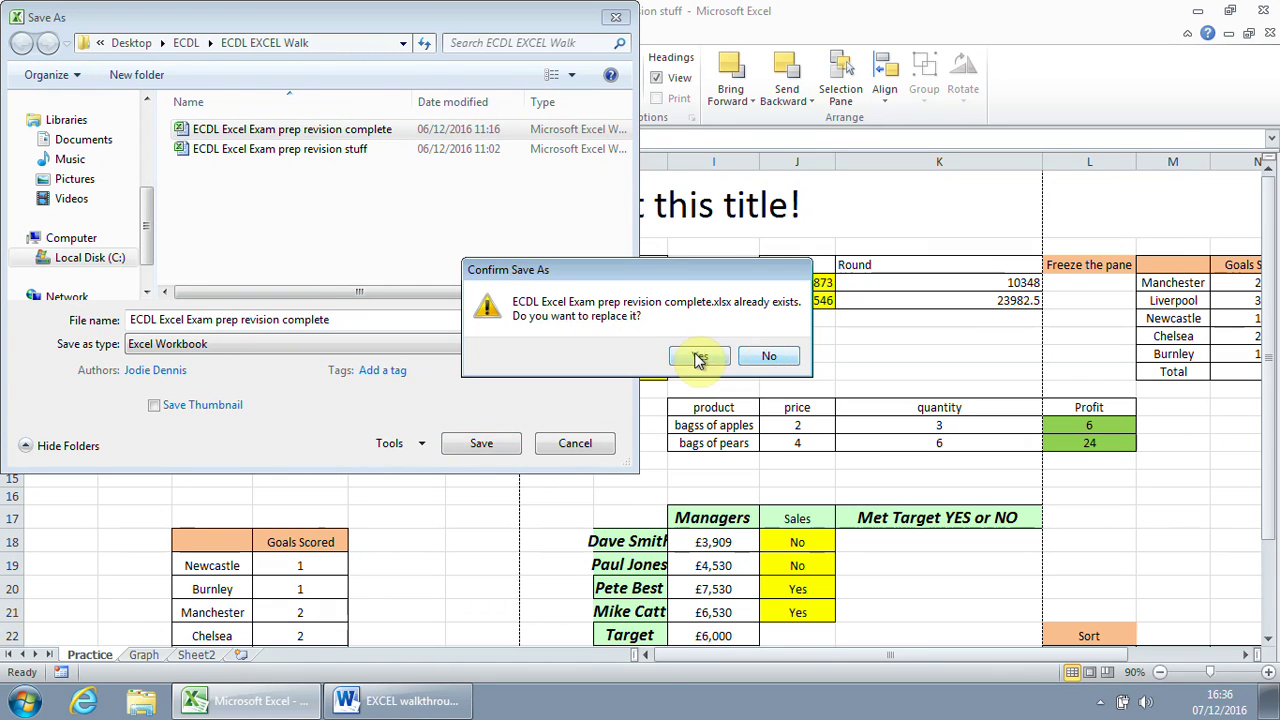
{"action": "left_click", "coordinate": [699, 358]}
Select the row 1 title and try to open Page Setup from the print settings.
{"action": "left_click", "coordinate": [468, 201]}
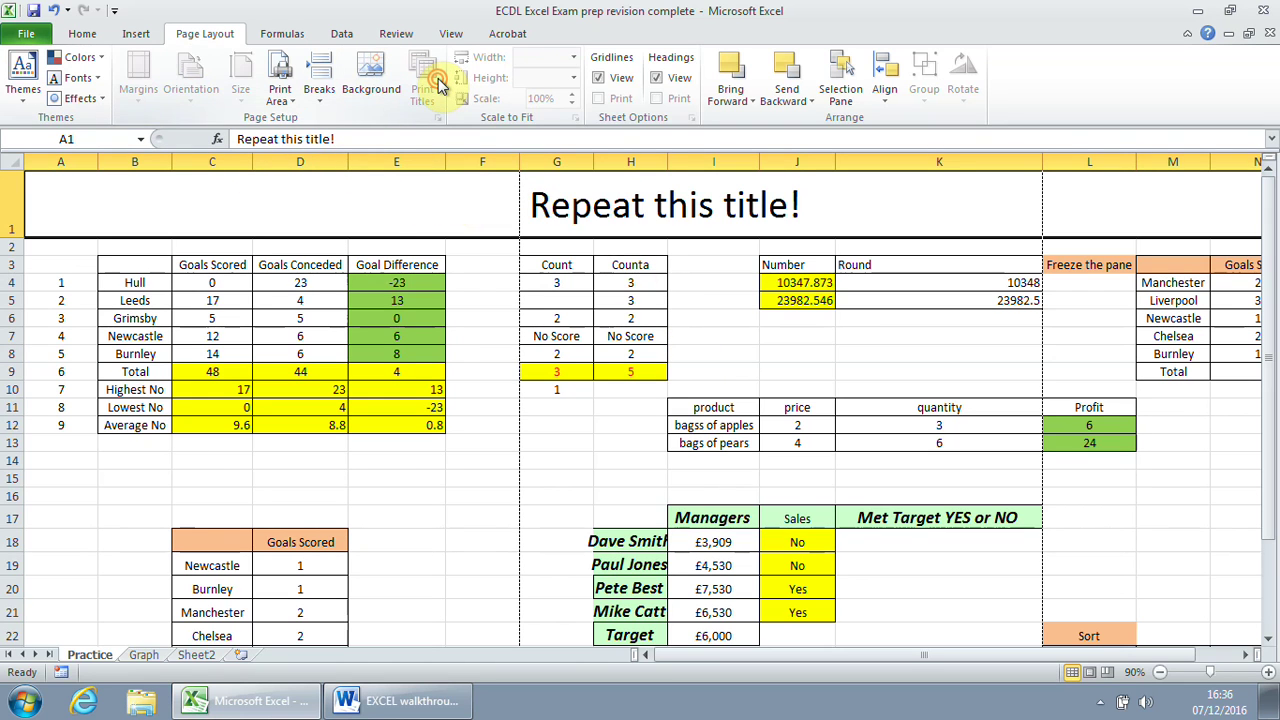
{"action": "left_click", "coordinate": [26, 33]}
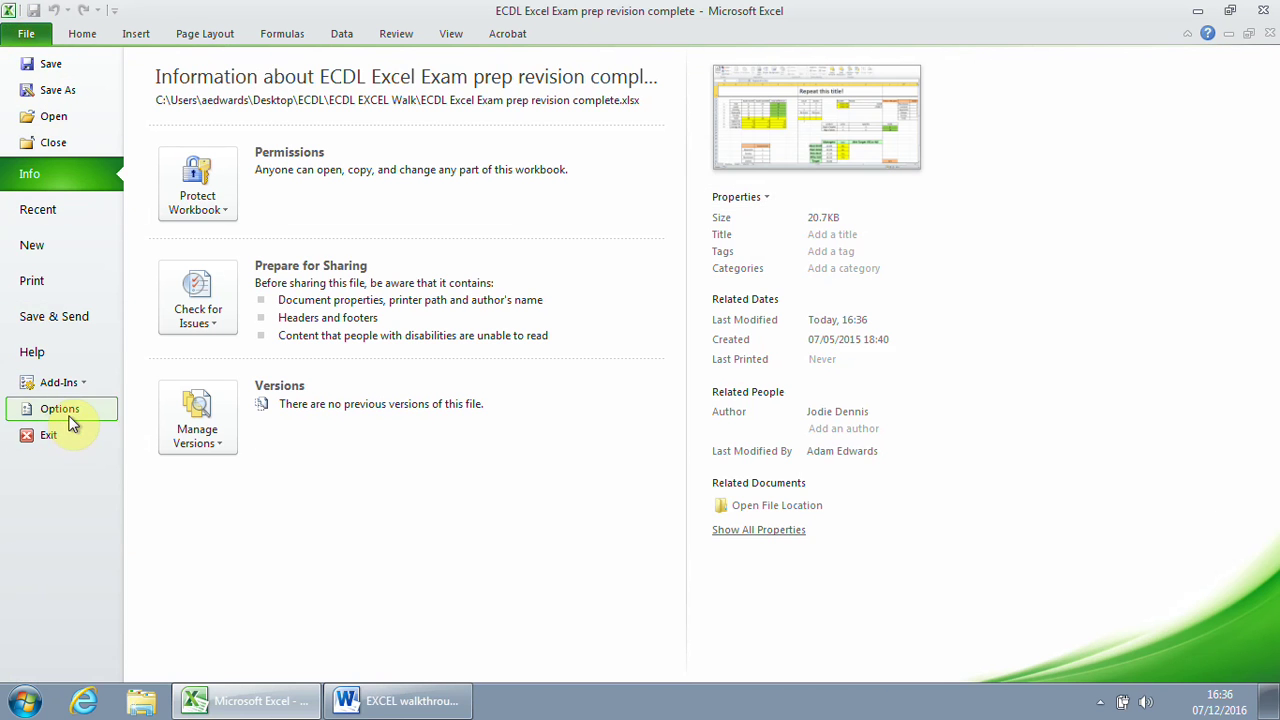
{"action": "left_click", "coordinate": [48, 281]}
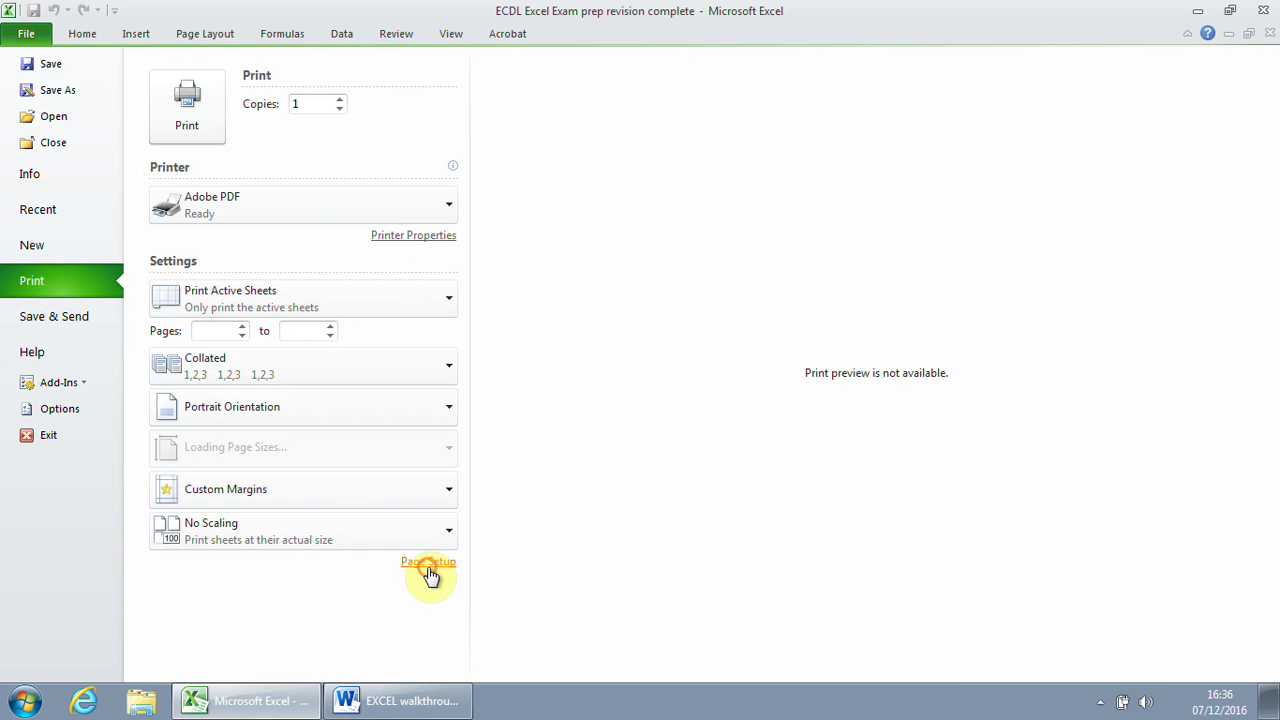
{"action": "left_click", "coordinate": [428, 563]}
{"action": "left_click", "coordinate": [641, 415]}
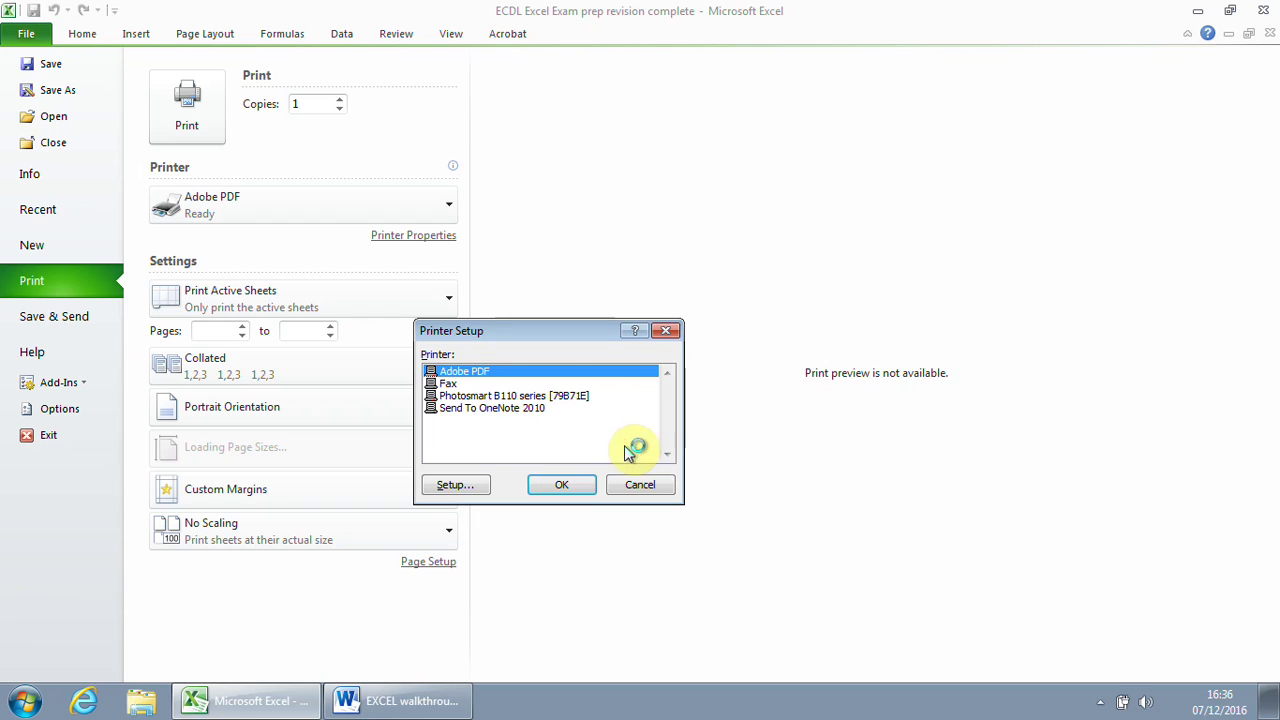
{"action": "left_click", "coordinate": [573, 485]}
{"action": "left_click", "coordinate": [812, 308]}
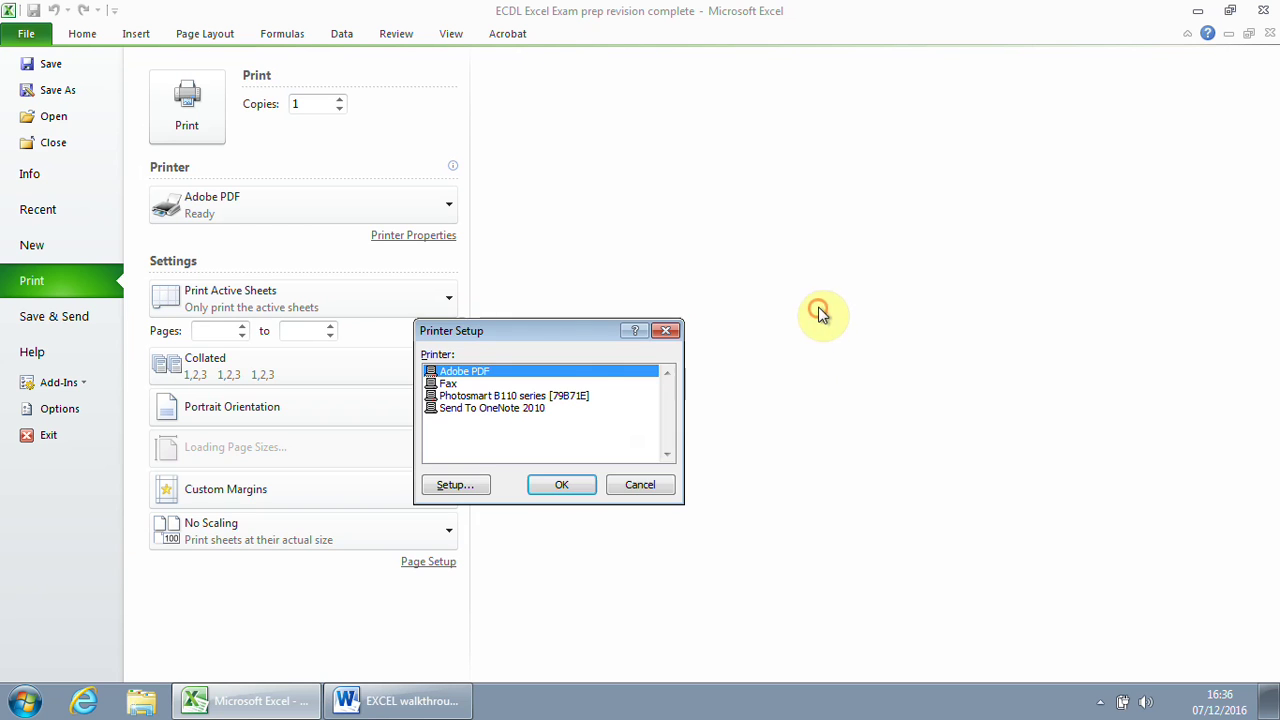
{"action": "left_click", "coordinate": [655, 485]}
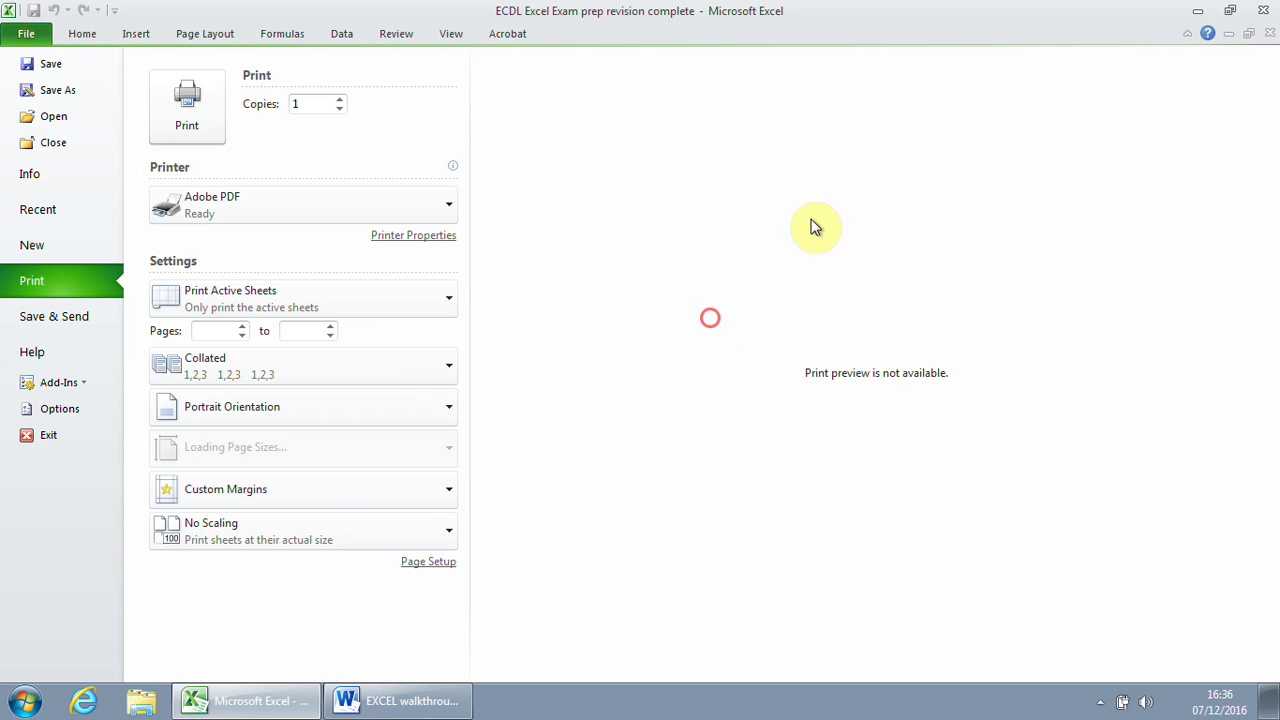
{"action": "left_click", "coordinate": [44, 66]}
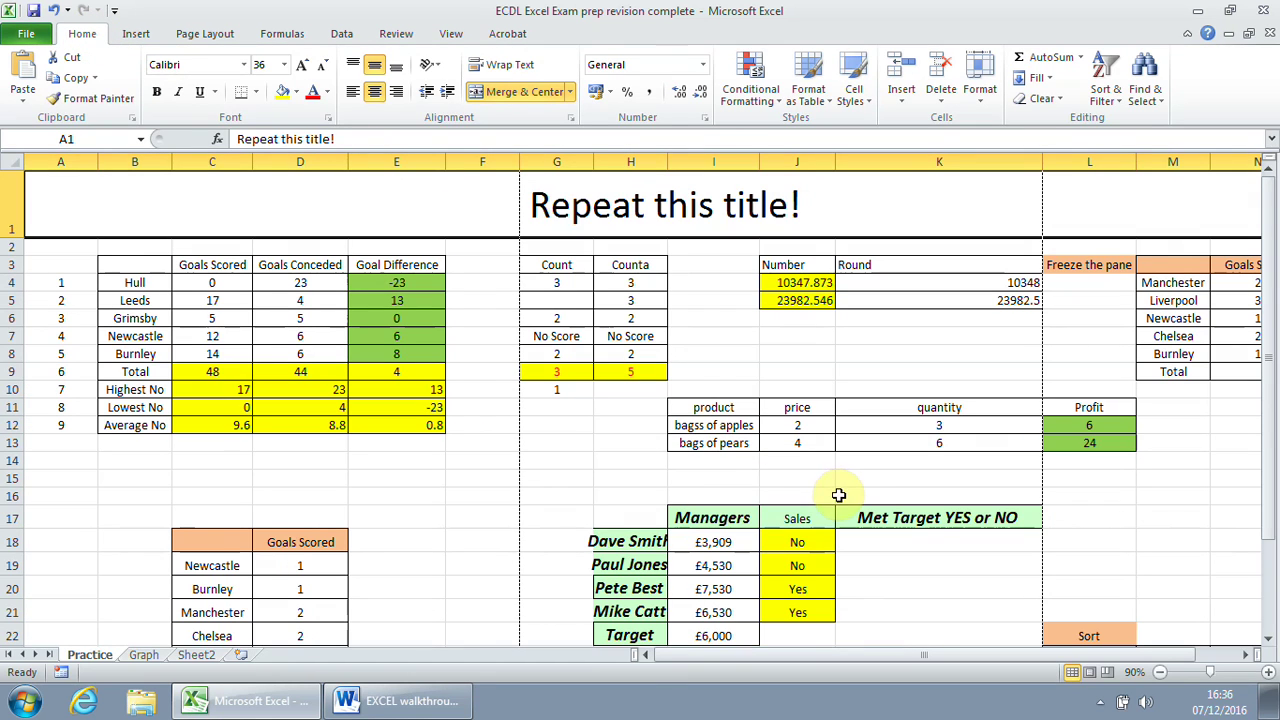
Try to open the Print Titles settings for the row 1 title on the Practice worksheet.
{"action": "left_click", "coordinate": [205, 34]}
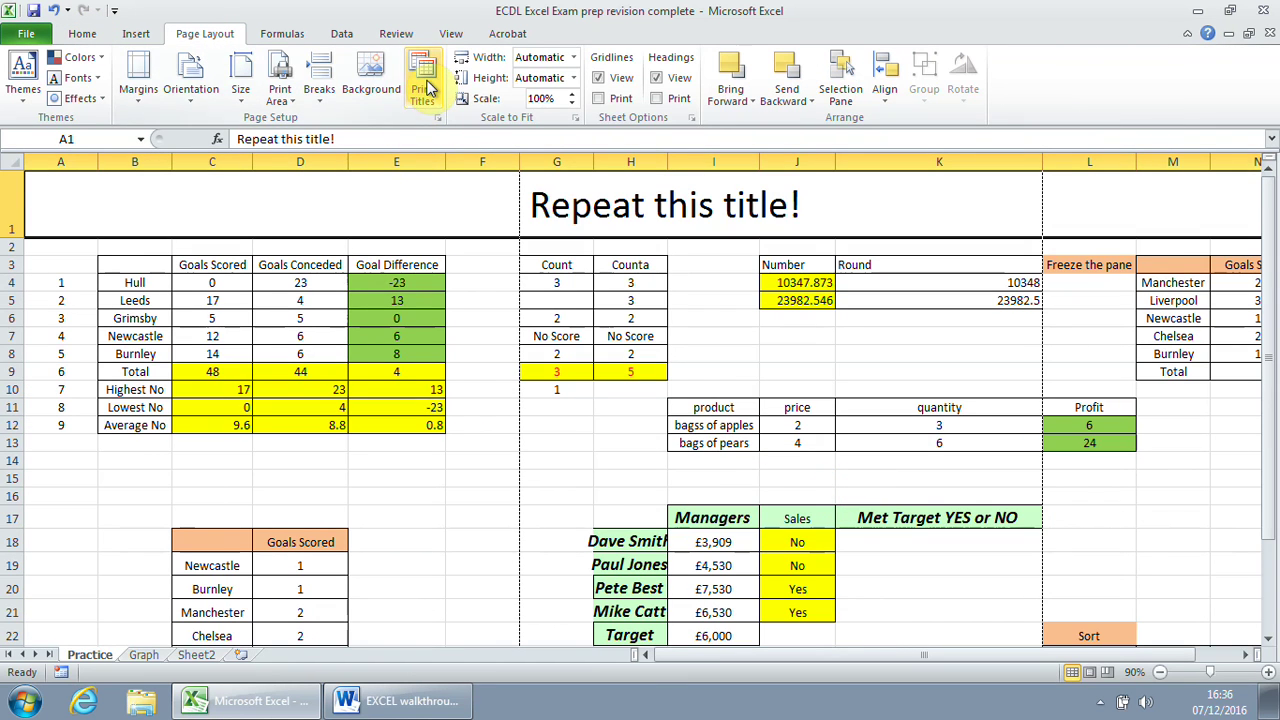
{"action": "left_click", "coordinate": [425, 88]}
{"action": "left_click", "coordinate": [643, 410]}
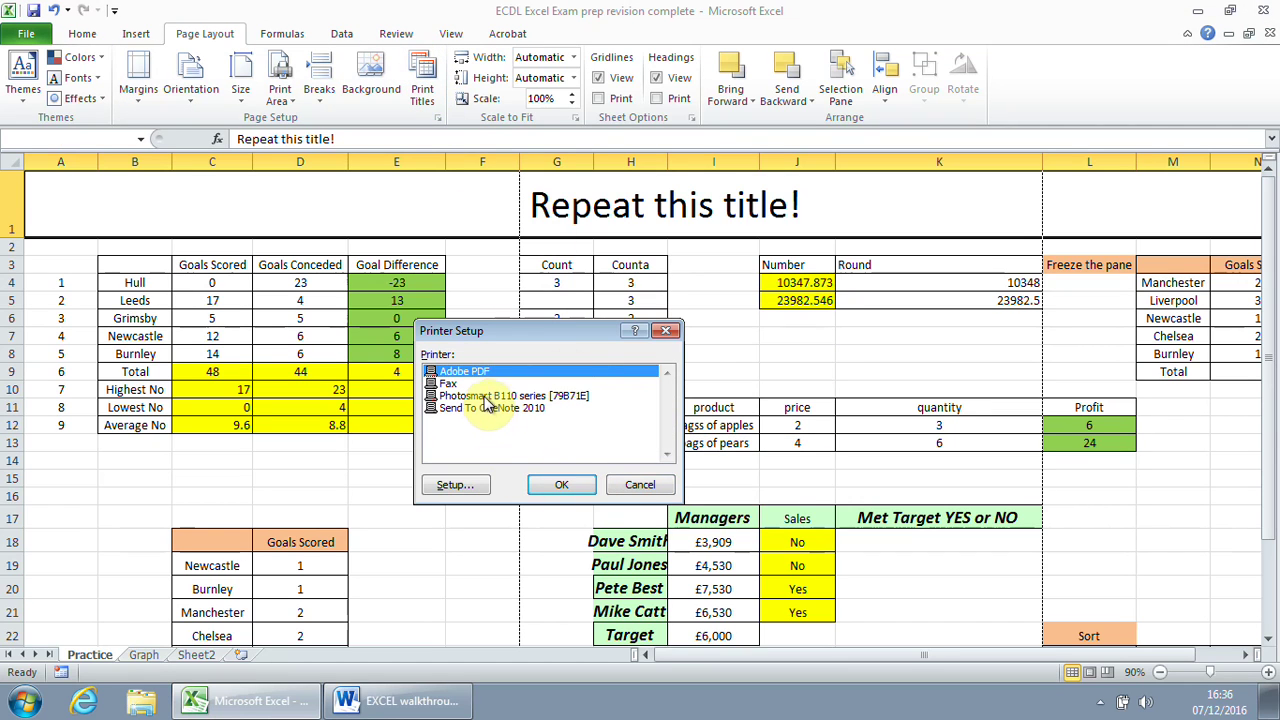
{"action": "left_click", "coordinate": [640, 484]}
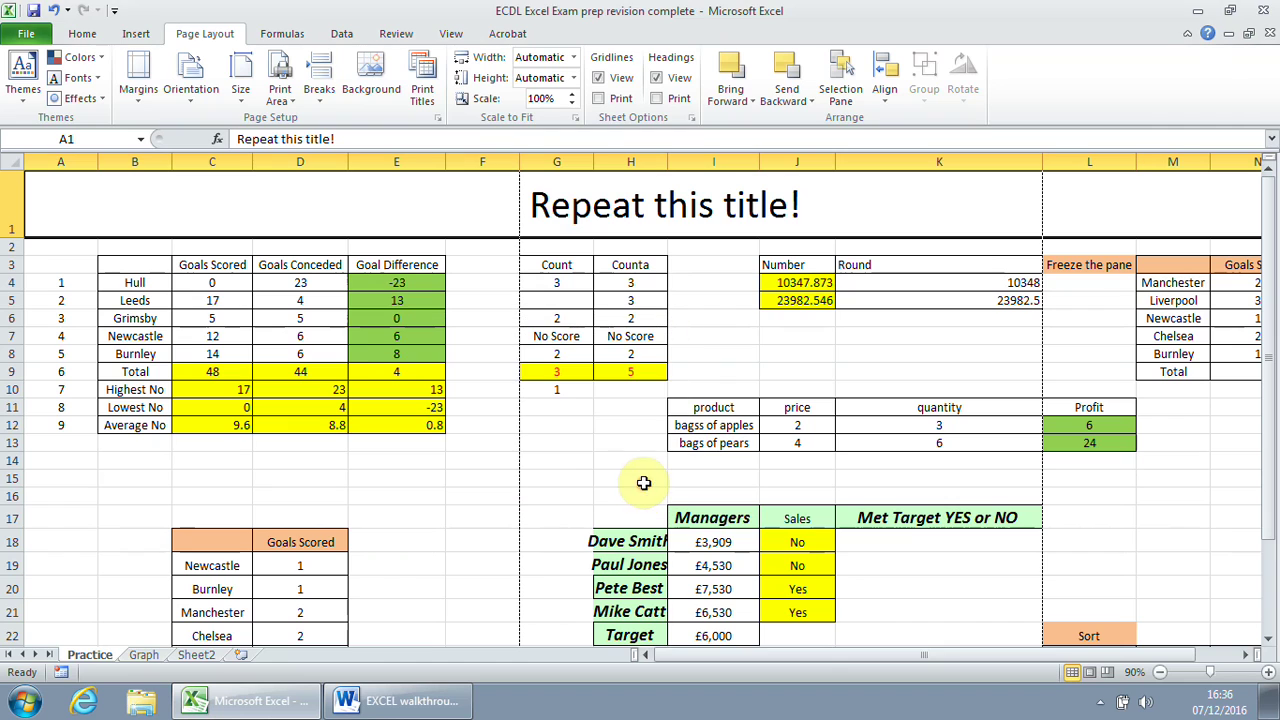
{"action": "left_click", "coordinate": [475, 189]}
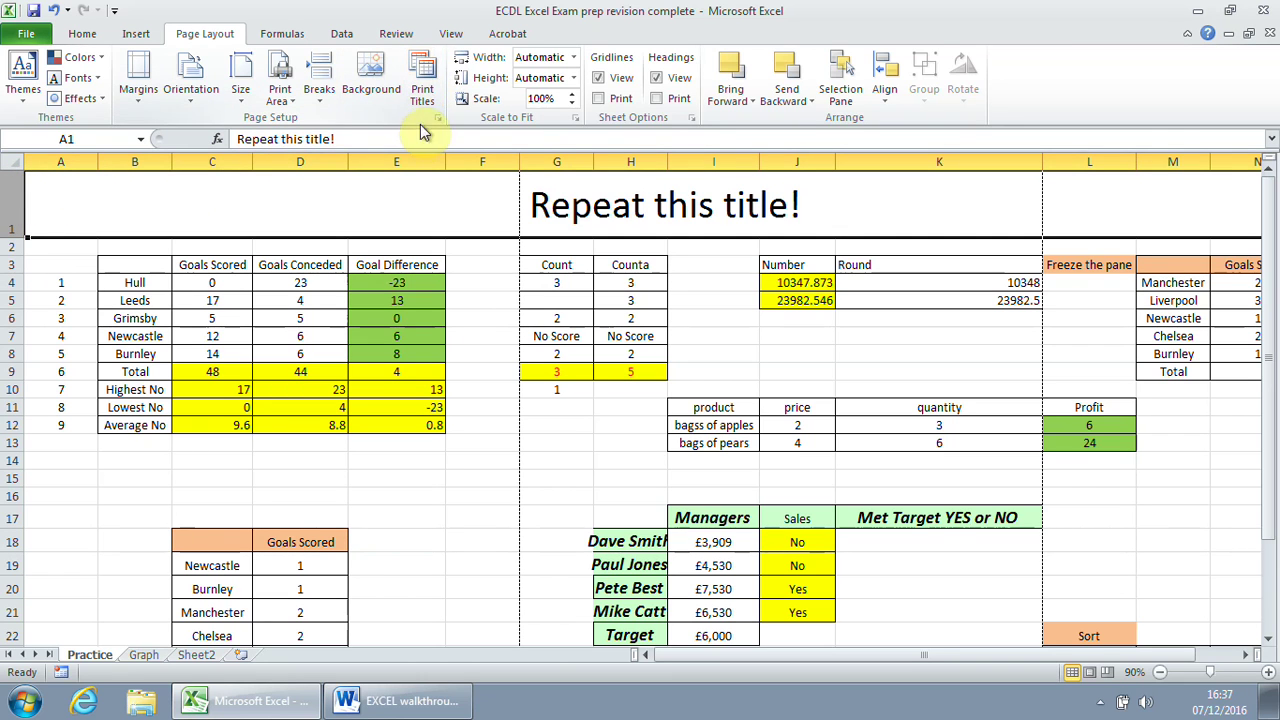
Switch to Word, highlight and read task 11b about freezing the panes on cell L3, and return to Excel.
{"action": "left_click", "coordinate": [410, 700]}
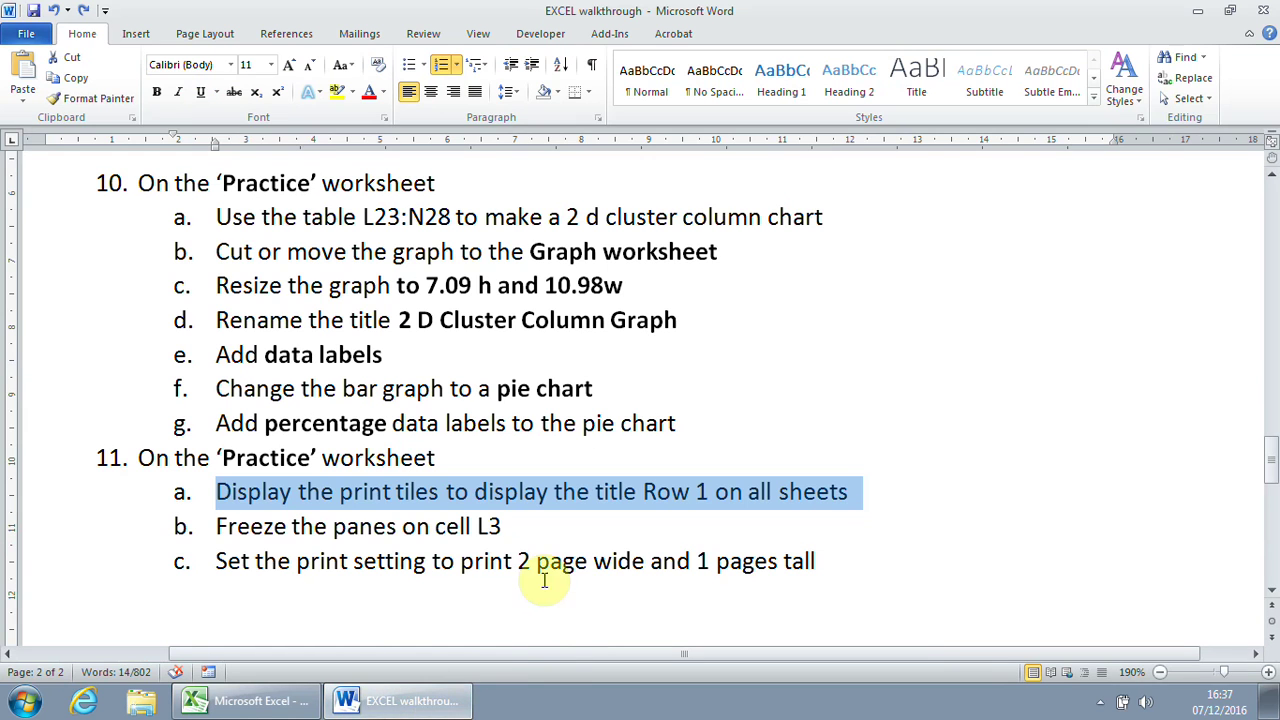
{"action": "left_click_drag", "start_coordinate": [222, 527], "coordinate": [512, 528]}
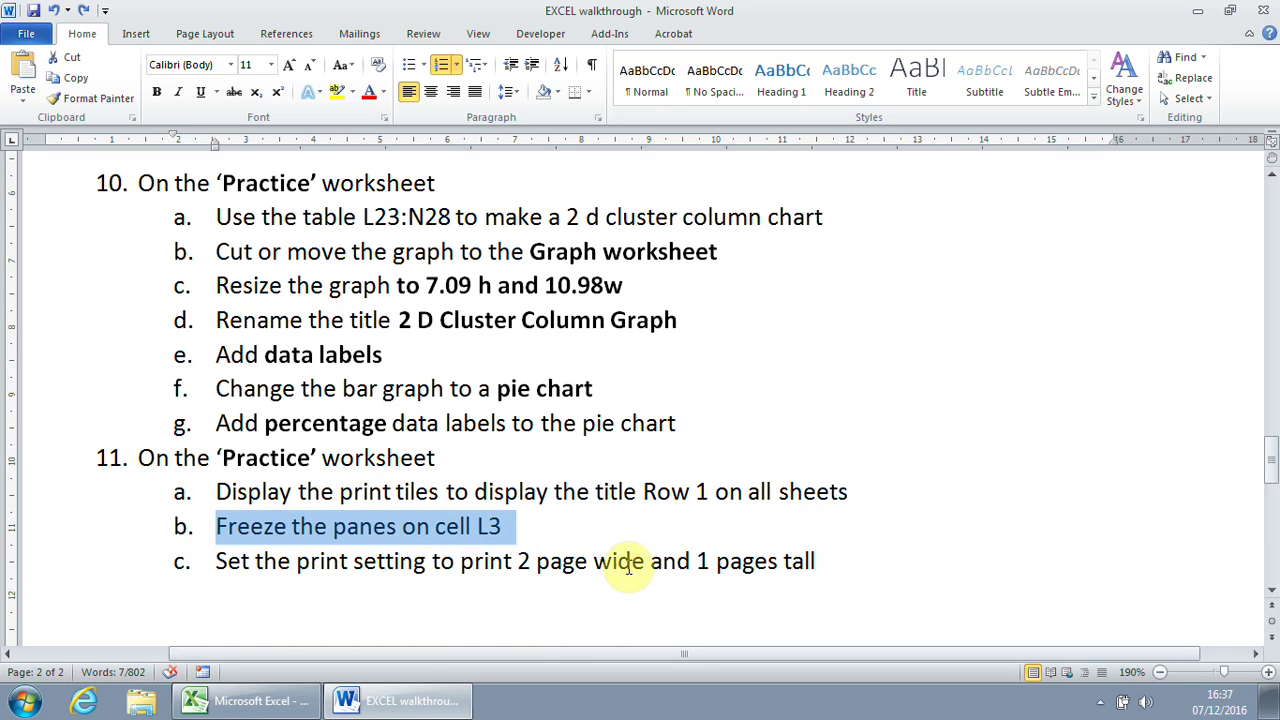
{"action": "left_click", "coordinate": [237, 703]}
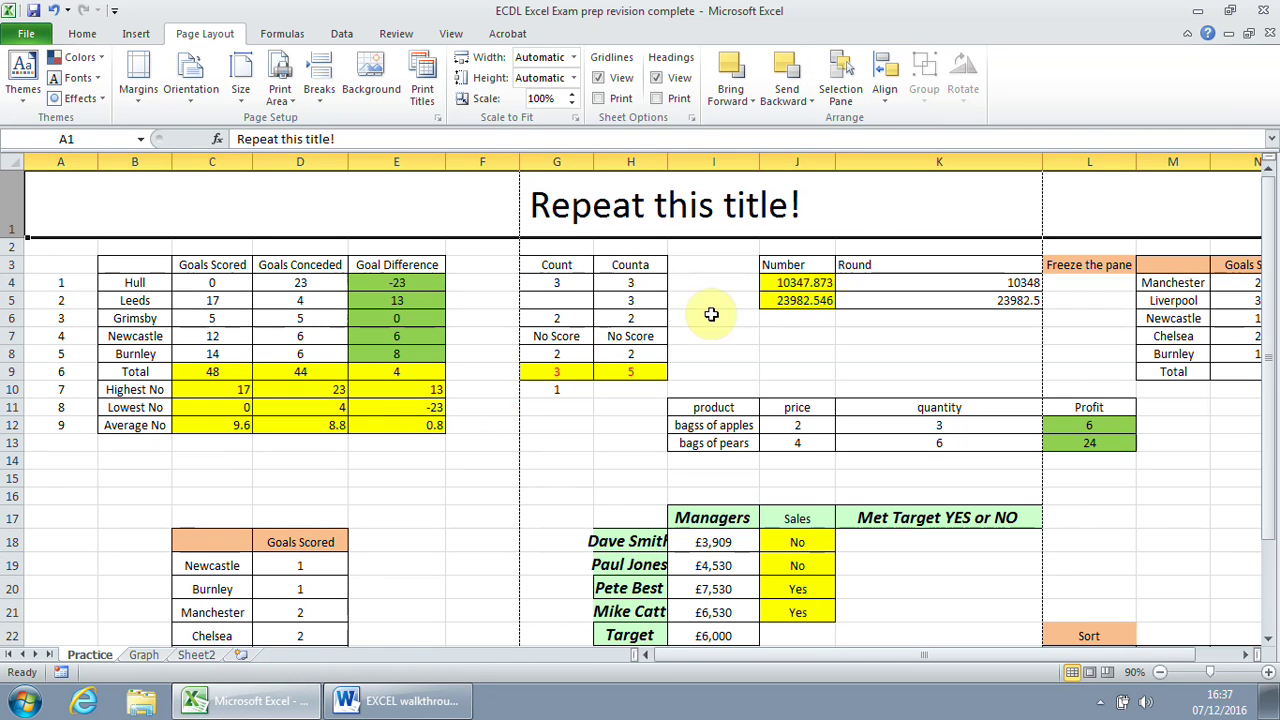
Freeze the panes of the Practice worksheet at cell L3 and check how the rows and columns behave.
{"action": "left_click", "coordinate": [1095, 162]}
{"action": "left_click", "coordinate": [1098, 264]}
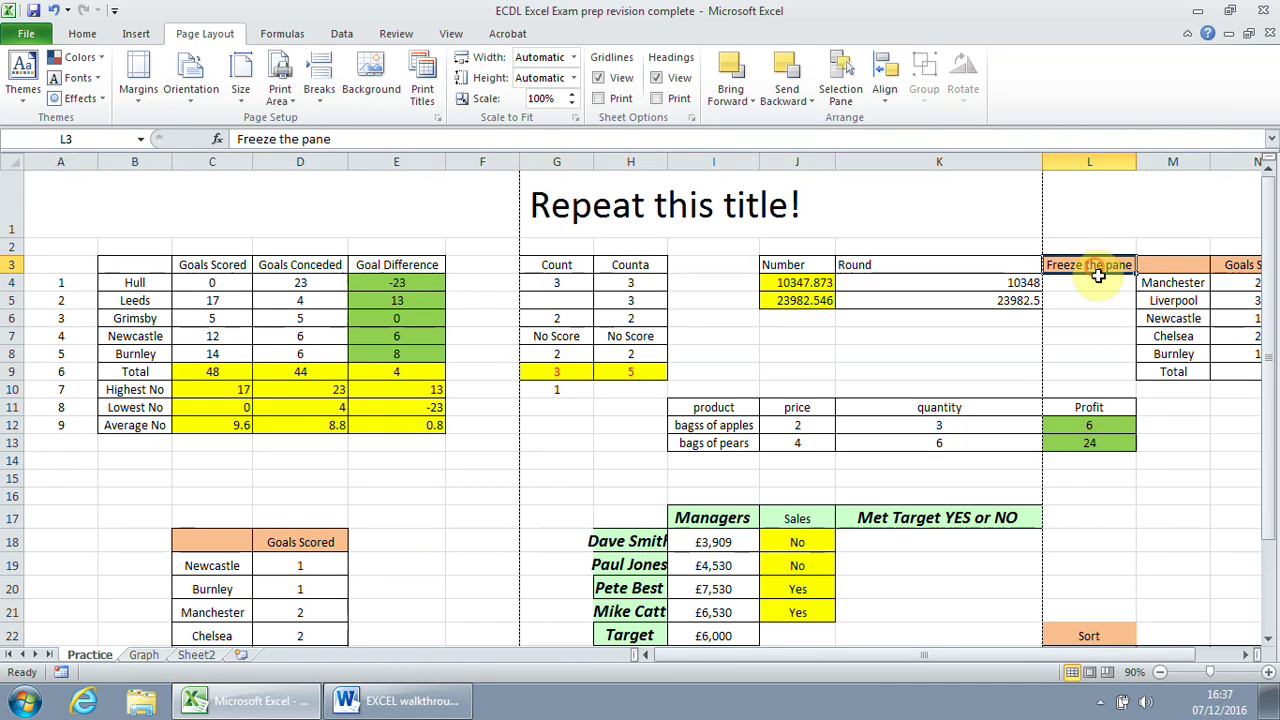
{"action": "left_click", "coordinate": [455, 31]}
{"action": "left_click", "coordinate": [652, 100]}
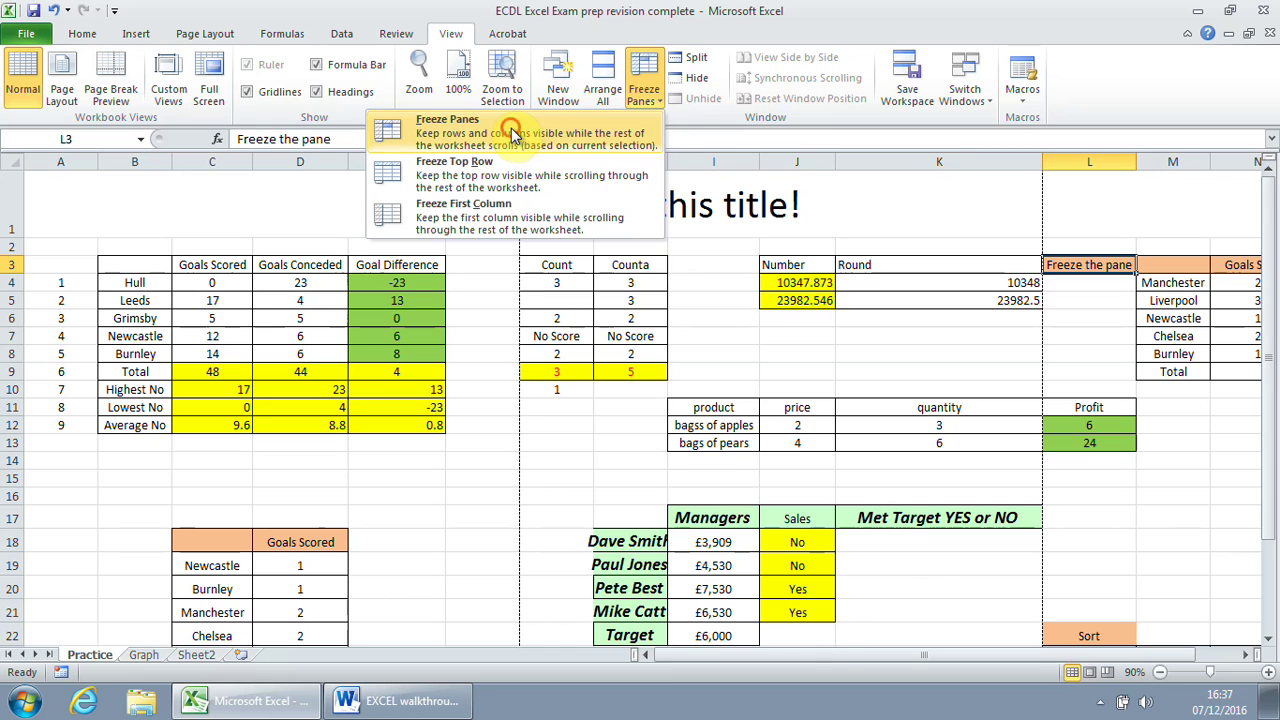
{"action": "left_click", "coordinate": [512, 133]}
{"action": "scroll", "coordinate": [943, 288], "scroll_direction": "down", "scroll_amount": 2}
{"action": "scroll", "coordinate": [945, 298], "scroll_direction": "up", "scroll_amount": 2}
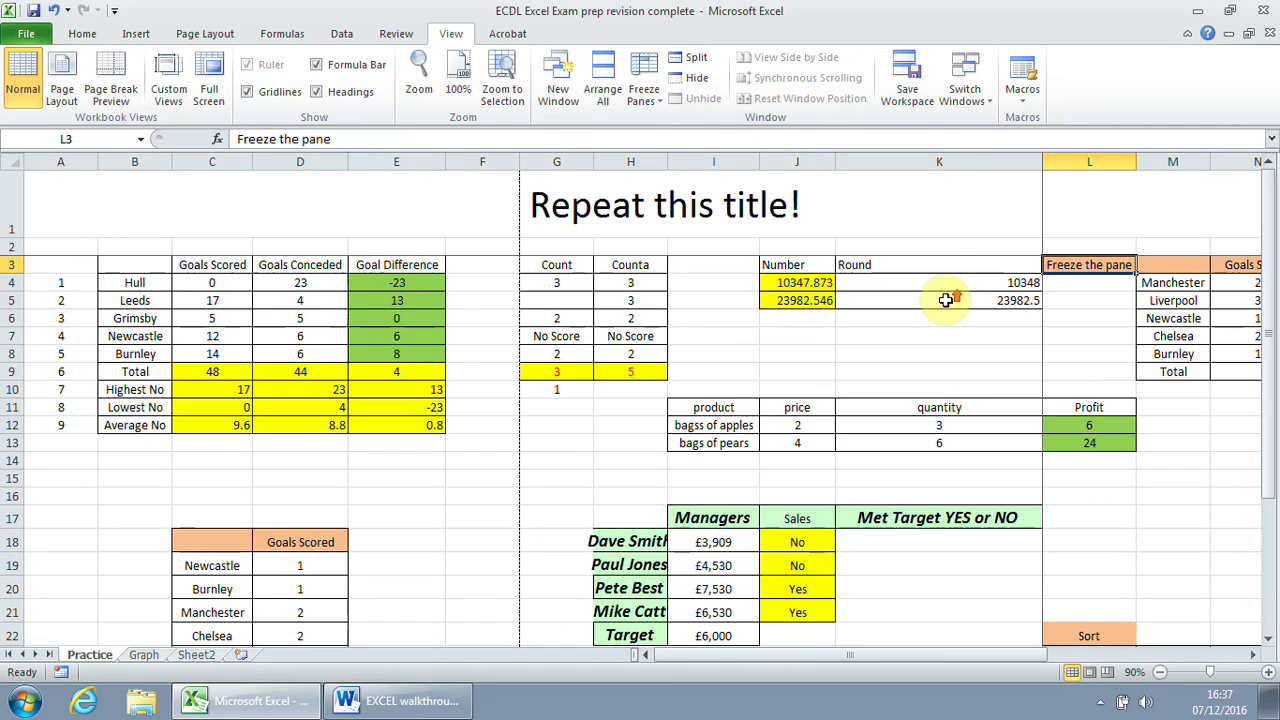
{"action": "scroll", "coordinate": [945, 298], "scroll_direction": "down", "scroll_amount": 1}
{"action": "left_click_drag", "start_coordinate": [980, 660], "coordinate": [870, 658]}
{"action": "scroll", "coordinate": [1115, 470], "scroll_direction": "up", "scroll_amount": 1}
{"action": "scroll", "coordinate": [1132, 422], "scroll_direction": "down", "scroll_amount": 2}
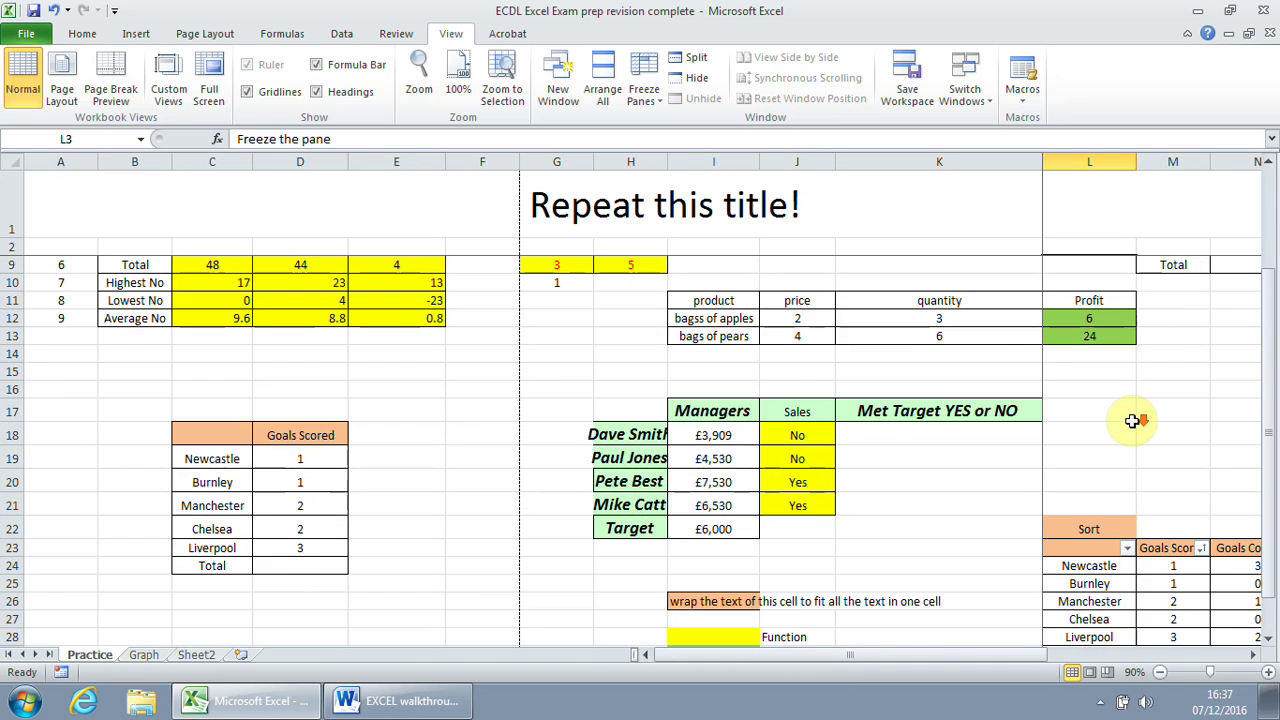
{"action": "scroll", "coordinate": [1132, 422], "scroll_direction": "up", "scroll_amount": 2}
Switch to Word, highlight and read task 11c about printing 2 pages wide and 1 page tall, and return to Excel.
{"action": "left_click", "coordinate": [392, 714]}
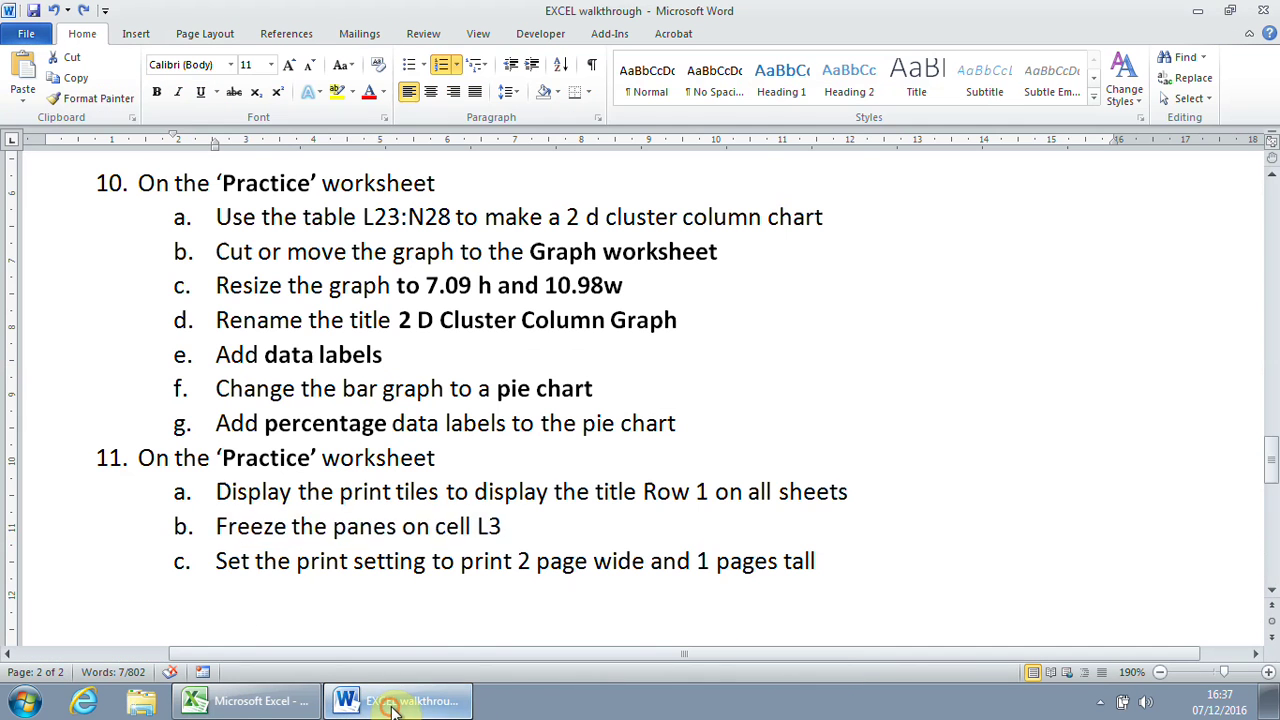
{"action": "left_click_drag", "start_coordinate": [218, 561], "coordinate": [827, 550]}
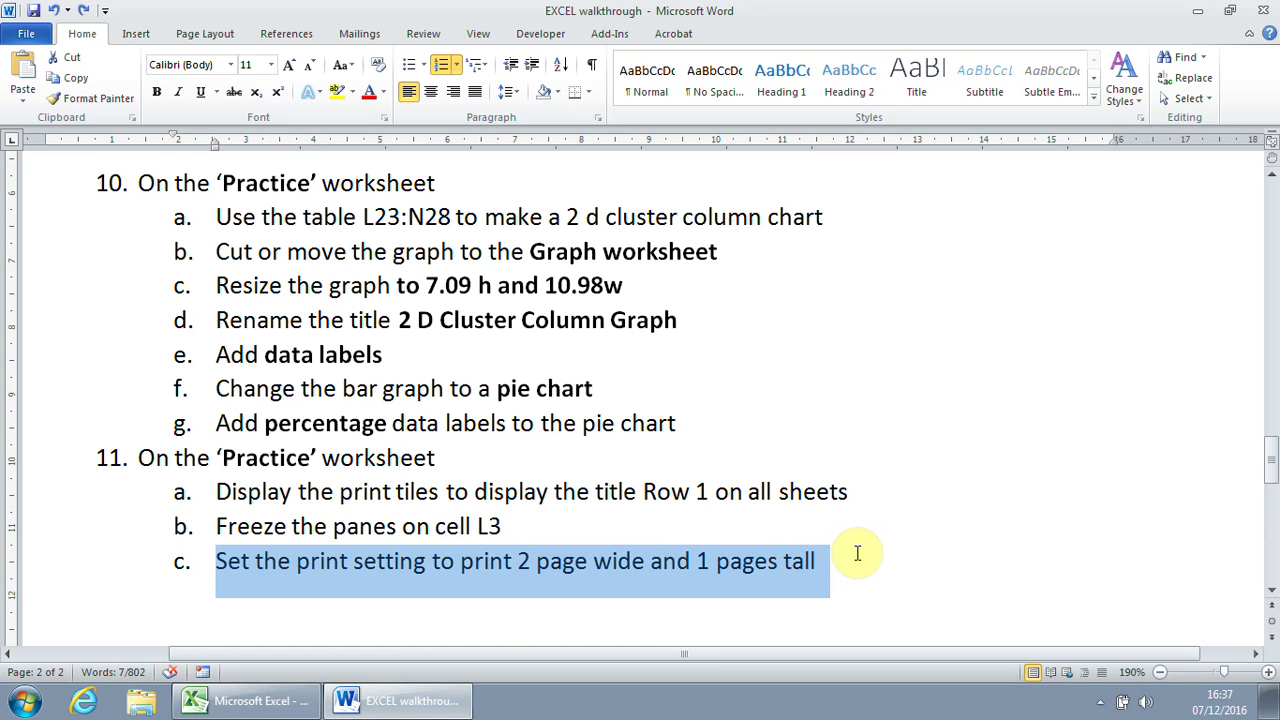
{"action": "left_click", "coordinate": [281, 706]}
Try to open the Page Setup settings from the print options for the Practice worksheet's print scaling, and return to the sheet.
{"action": "left_click", "coordinate": [81, 34]}
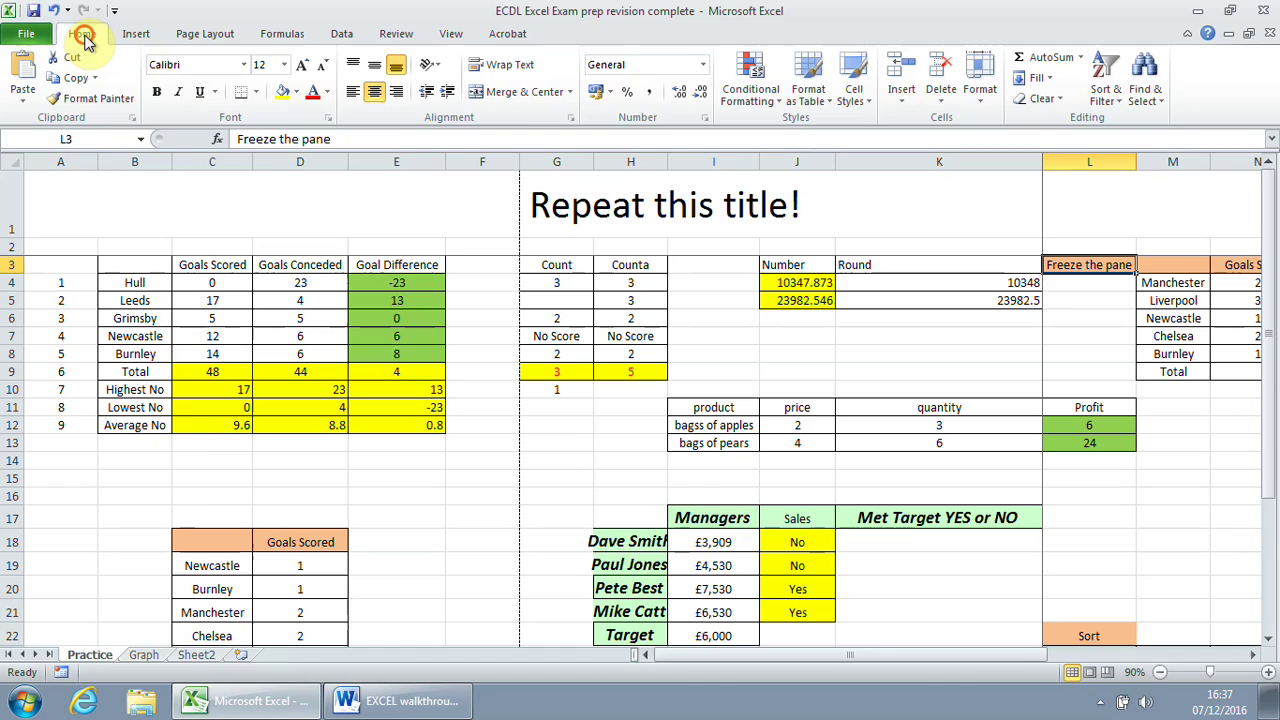
{"action": "left_click", "coordinate": [30, 35]}
{"action": "left_click", "coordinate": [40, 282]}
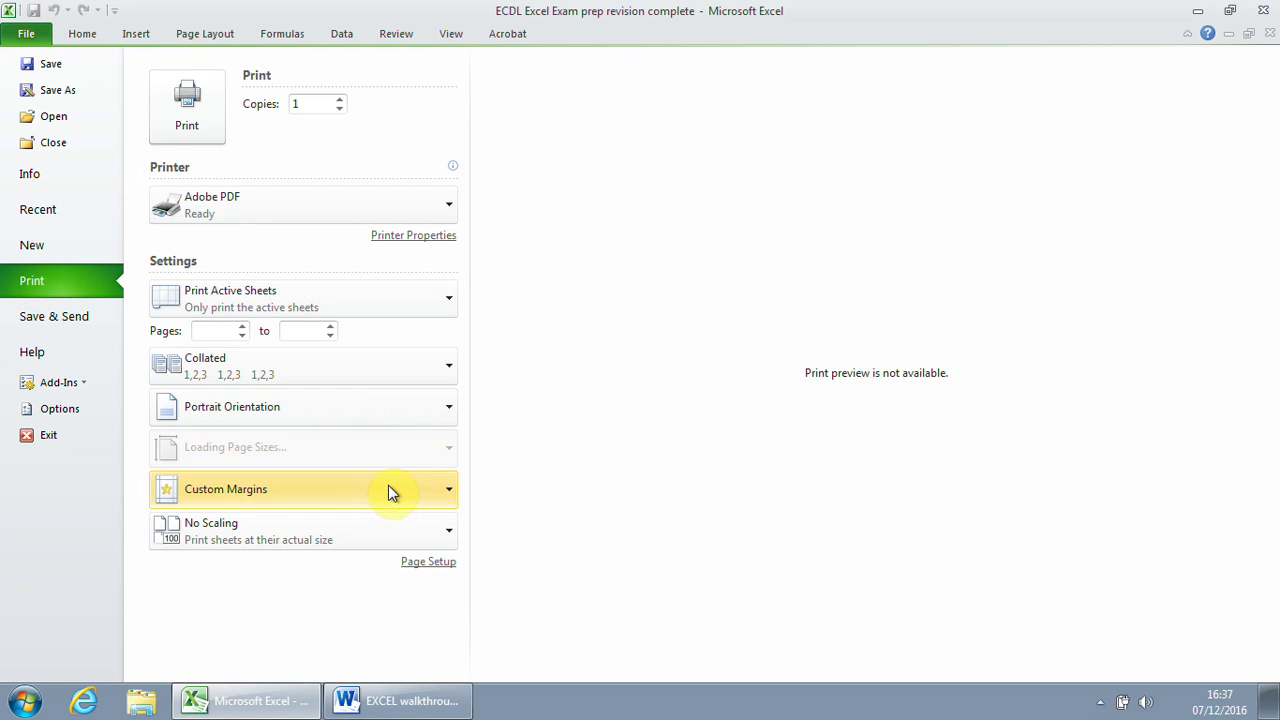
{"action": "left_click", "coordinate": [443, 565]}
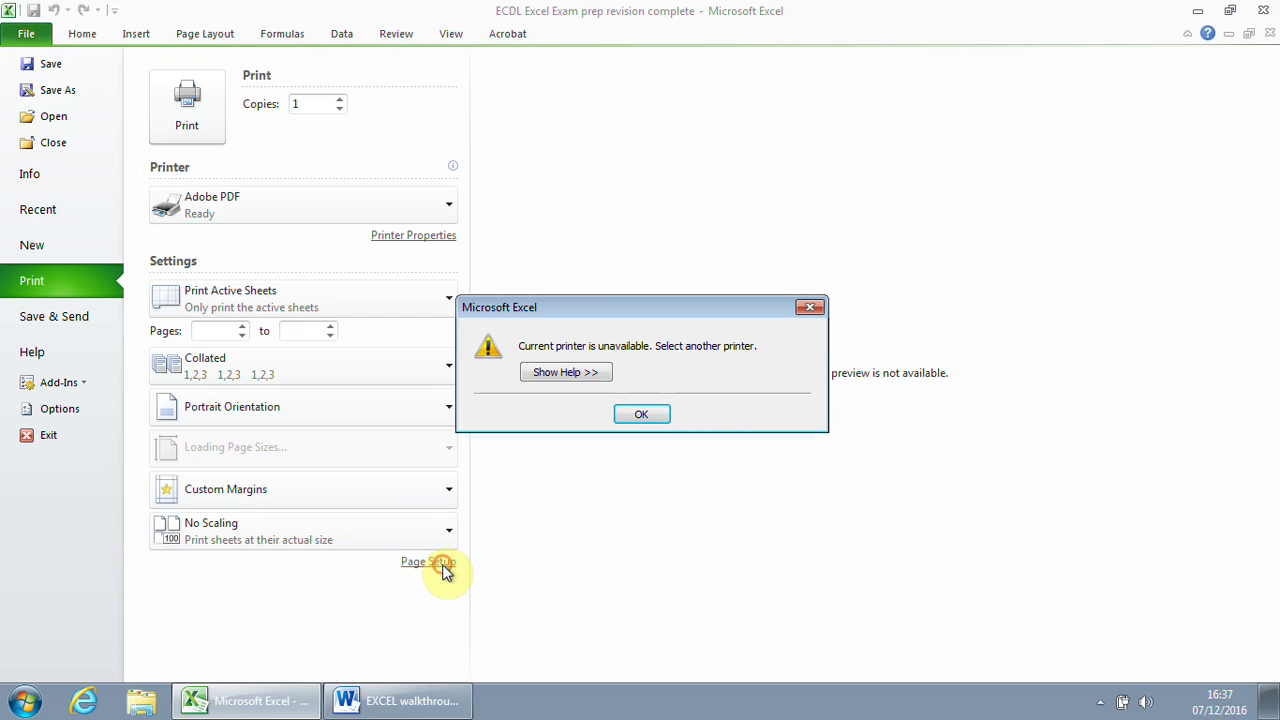
{"action": "left_click", "coordinate": [645, 415]}
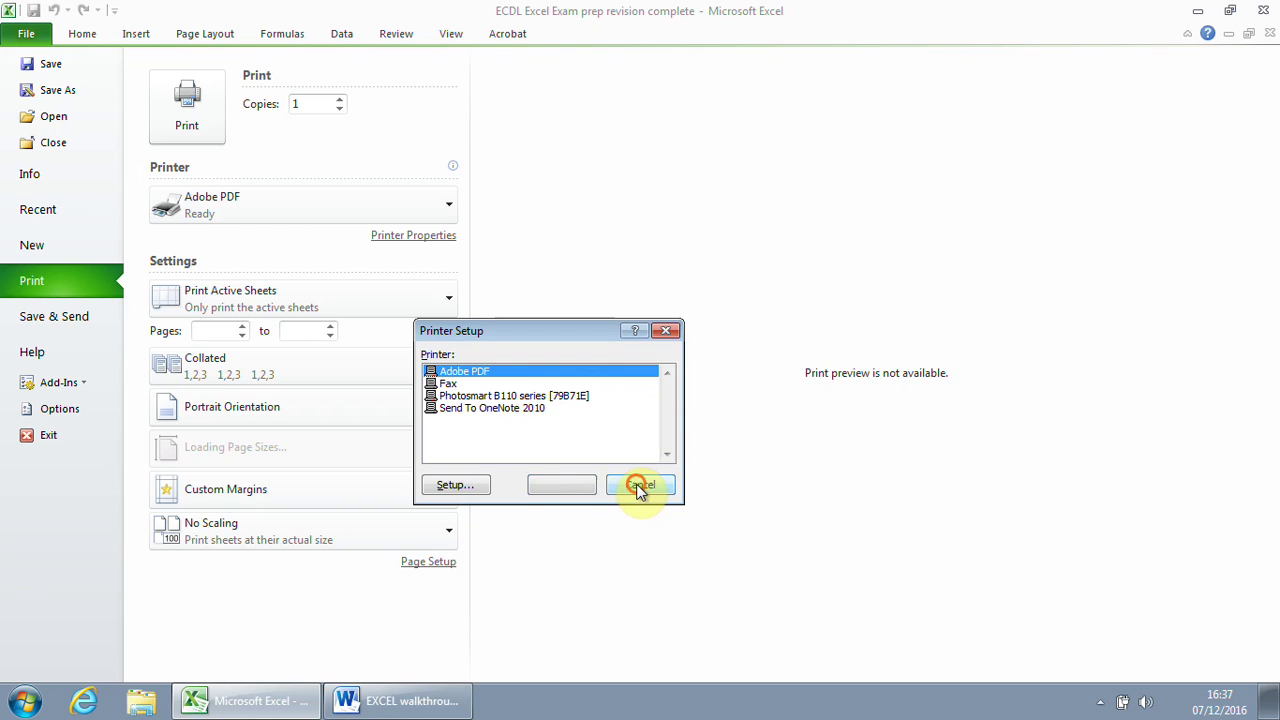
{"action": "left_click", "coordinate": [638, 486]}
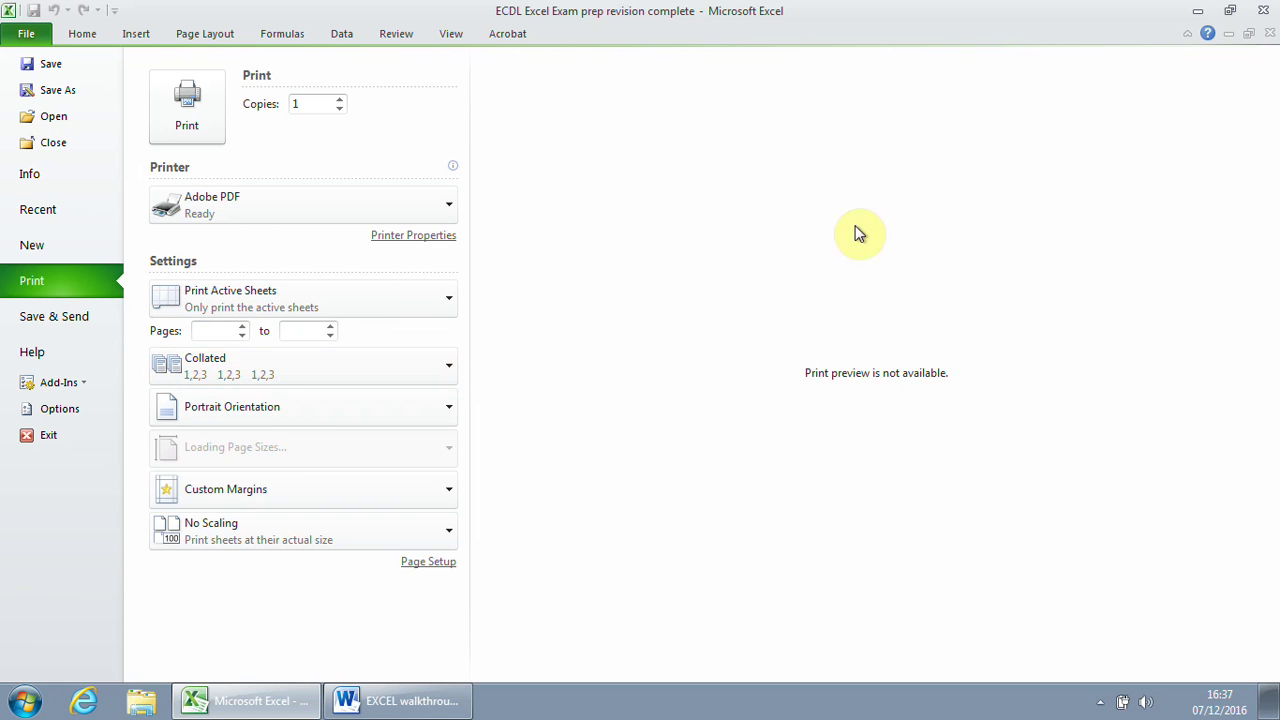
{"action": "left_click", "coordinate": [85, 34]}
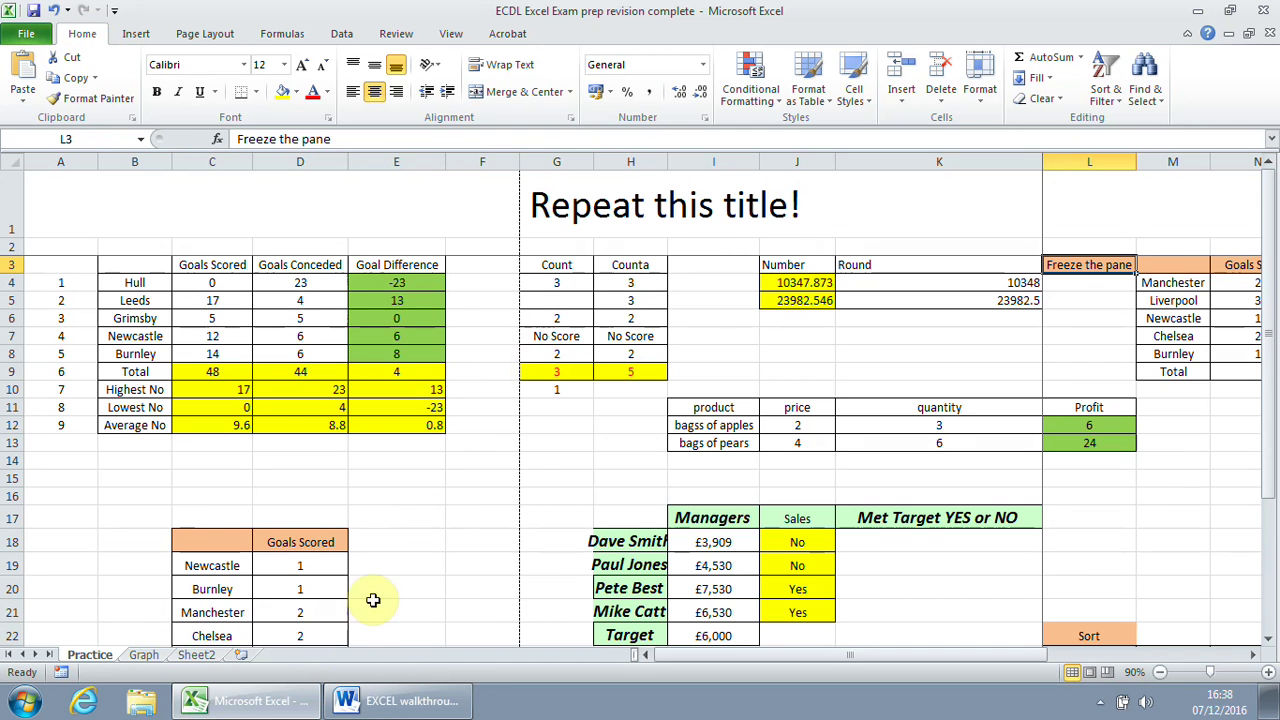
Switch to Word and look back through the walkthrough tasks, from task 11 up to the start of the list.
{"action": "left_click", "coordinate": [385, 708]}
{"action": "scroll", "coordinate": [495, 488], "scroll_direction": "down", "scroll_amount": 2}
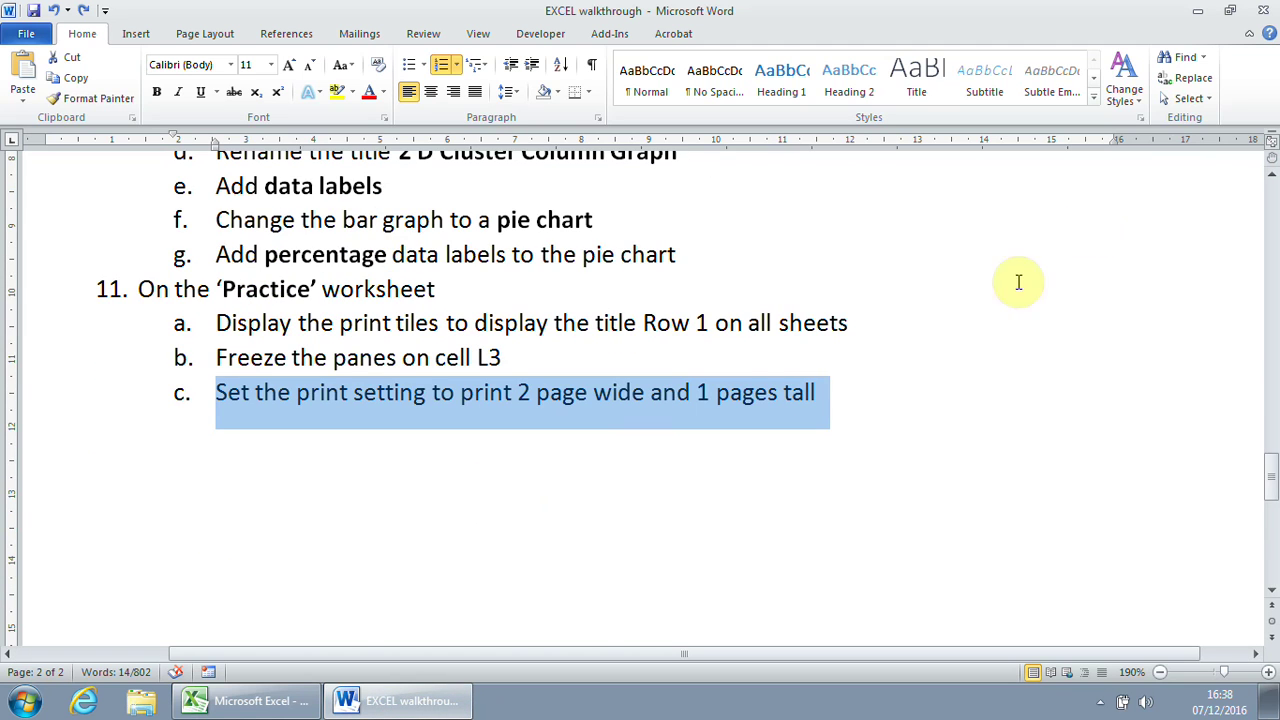
{"action": "left_click", "coordinate": [675, 288]}
{"action": "scroll", "coordinate": [680, 290], "scroll_direction": "up", "scroll_amount": 6}
{"action": "scroll", "coordinate": [690, 290], "scroll_direction": "up", "scroll_amount": 15}
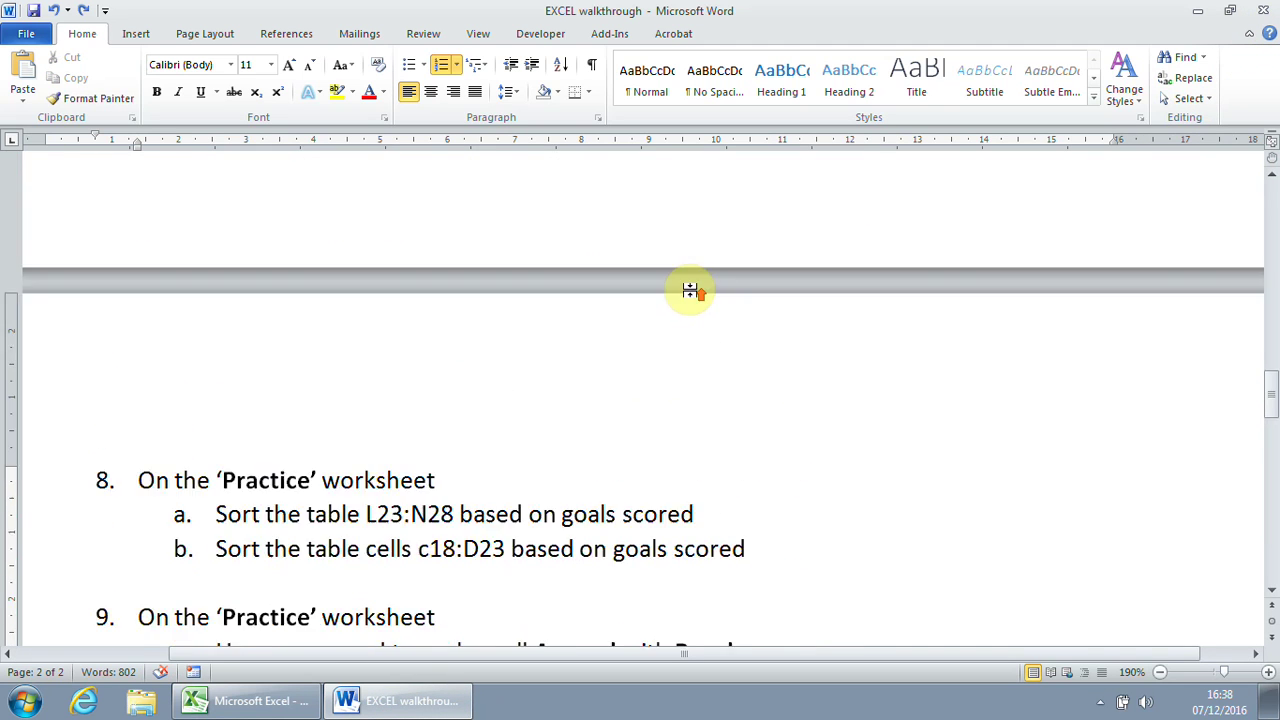
{"action": "scroll", "coordinate": [697, 281], "scroll_direction": "up", "scroll_amount": 4}
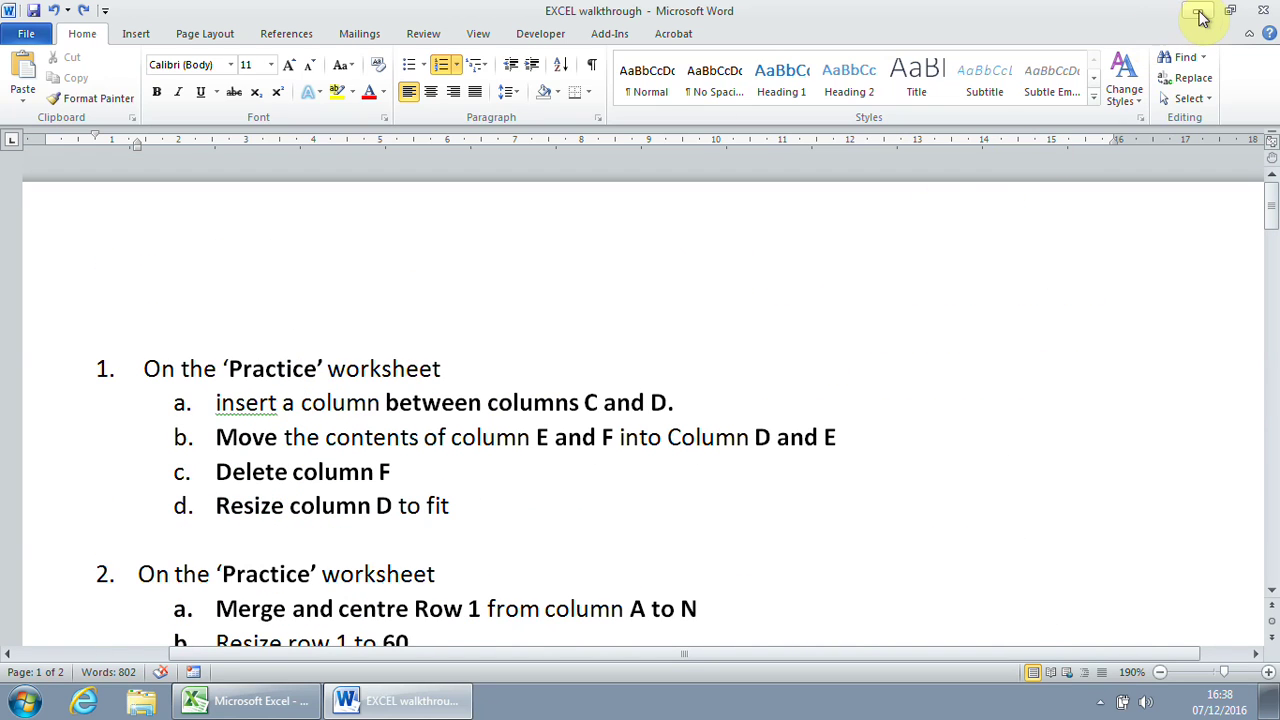
{"action": "scroll", "coordinate": [571, 189], "scroll_direction": "down", "scroll_amount": 3}
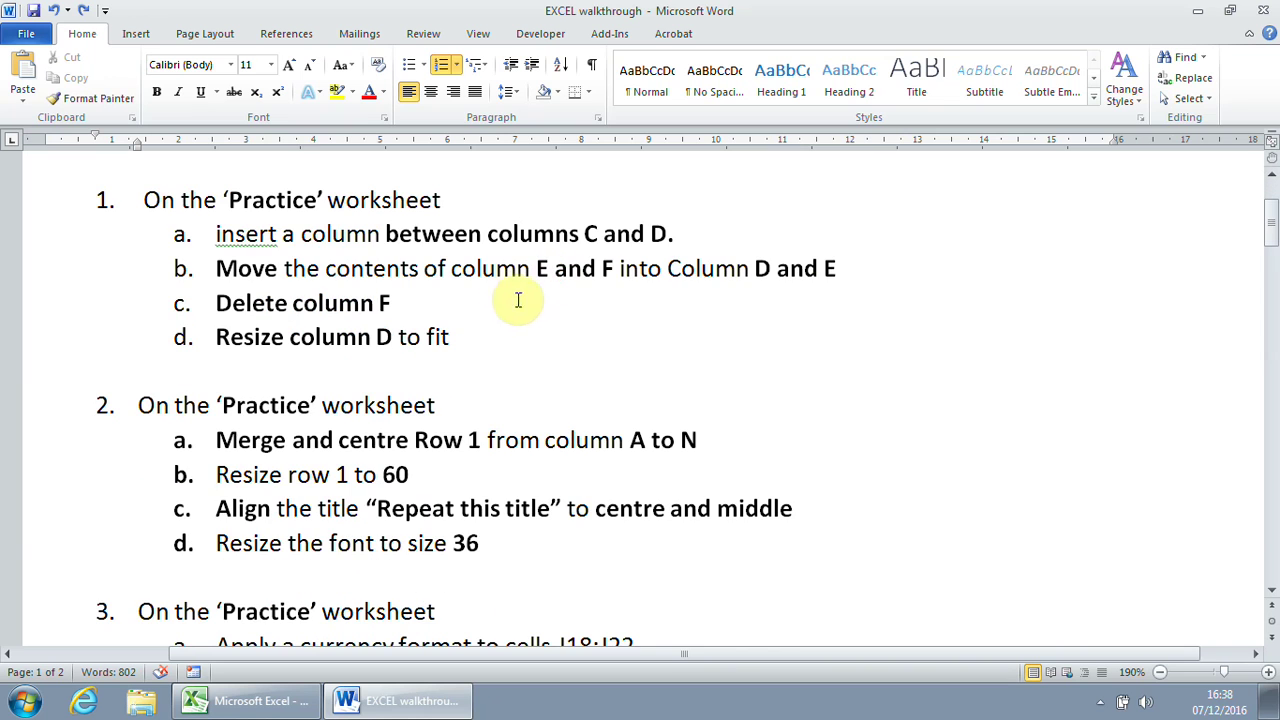
Minimise the Word and Excel windows and launch BB FlashBack Pro 4 Recorder from the desktop.
{"action": "left_click", "coordinate": [1192, 14]}
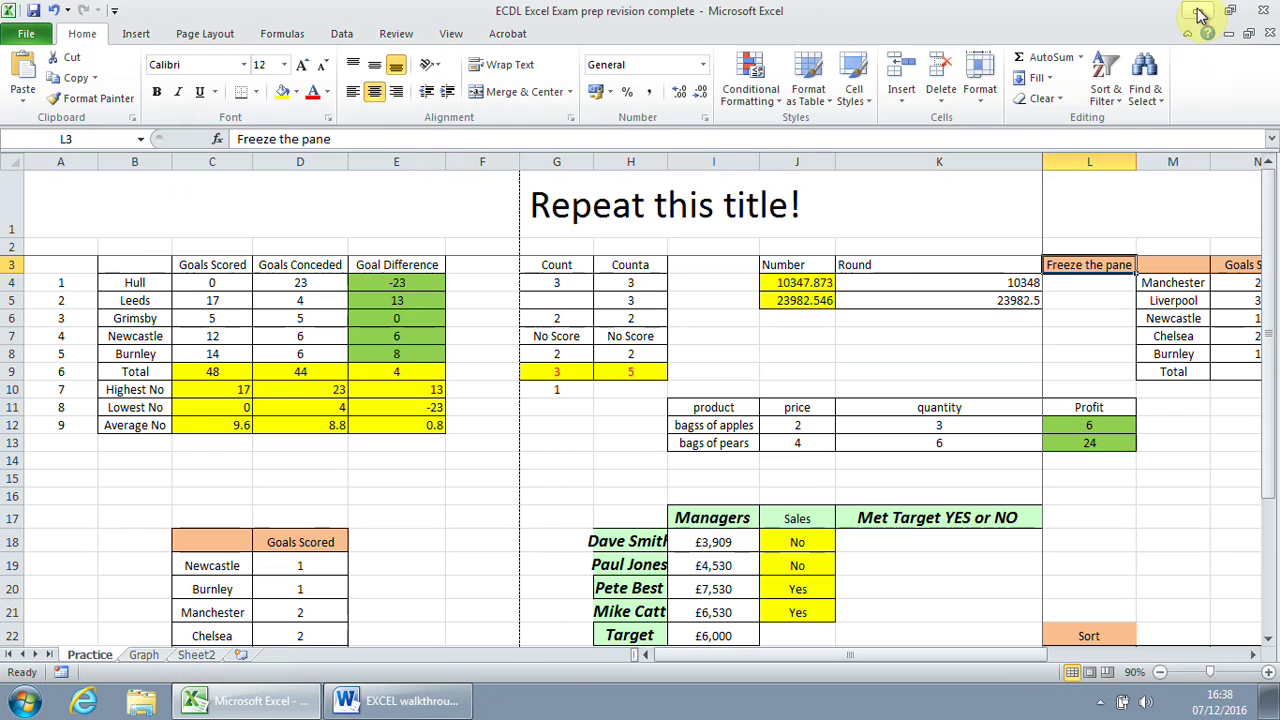
{"action": "left_click", "coordinate": [1195, 12]}
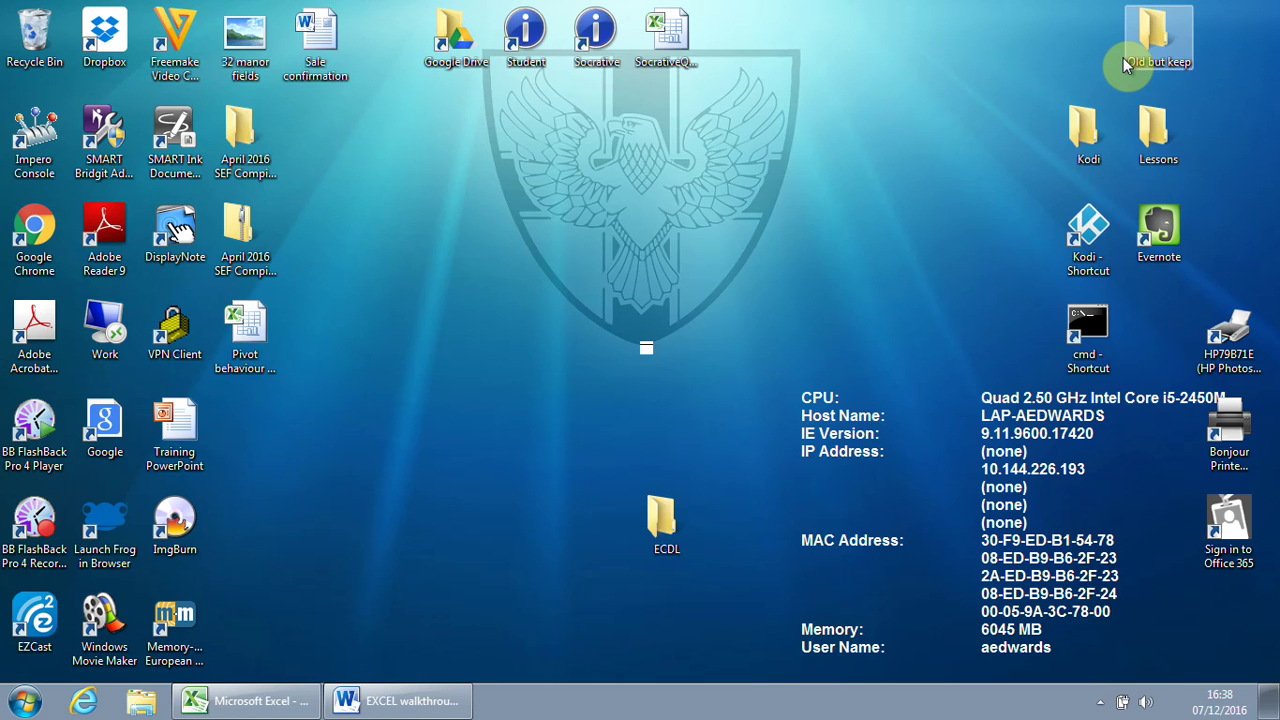
{"action": "left_click", "coordinate": [34, 526]}
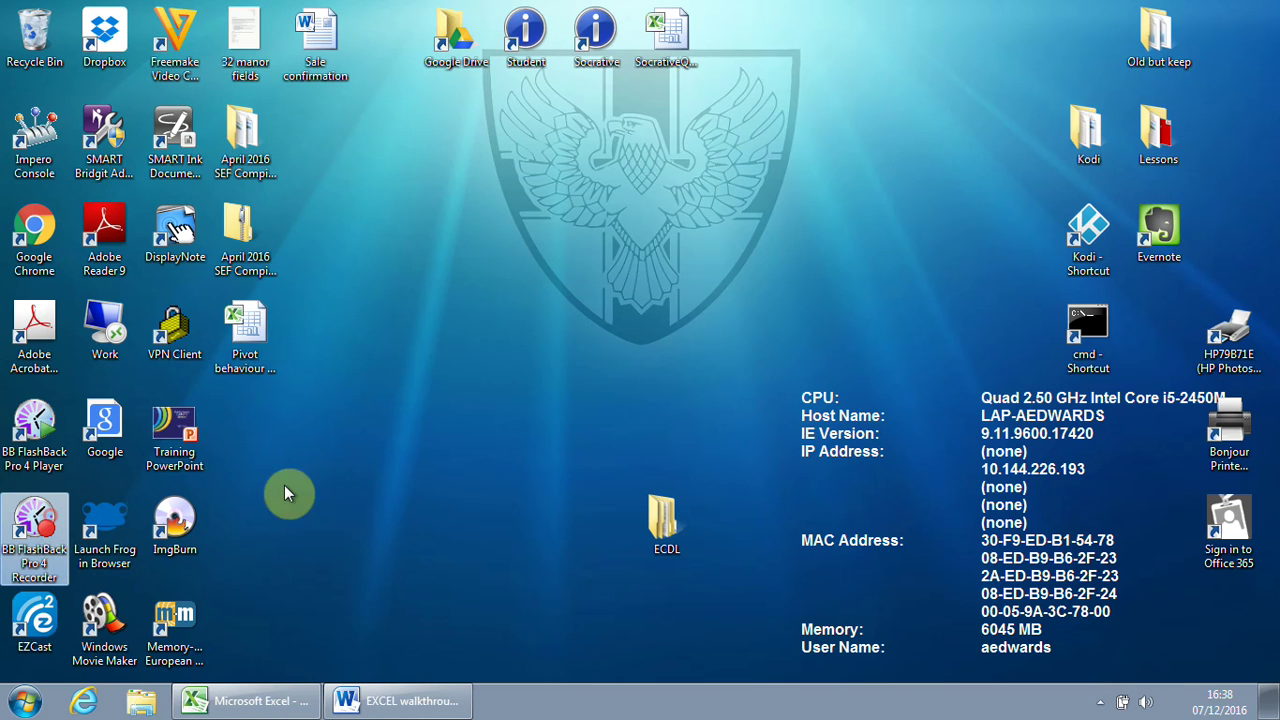
{"action": "double_click", "coordinate": [54, 528]}
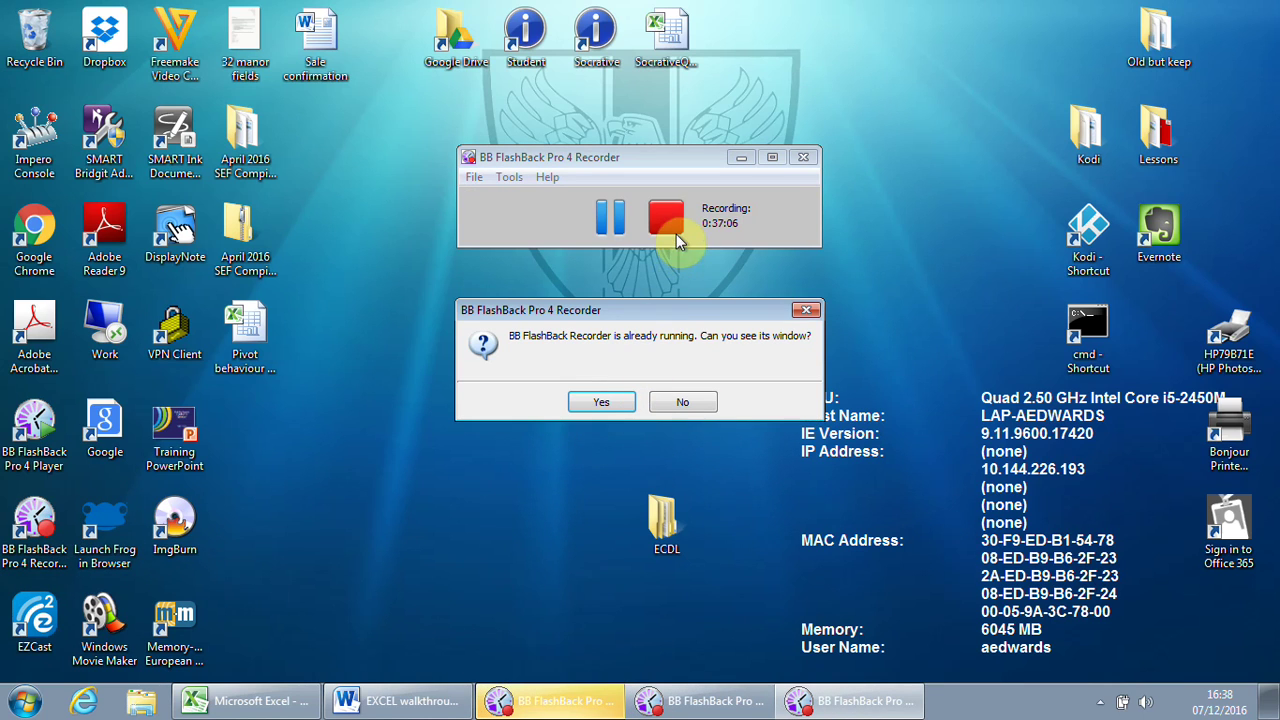